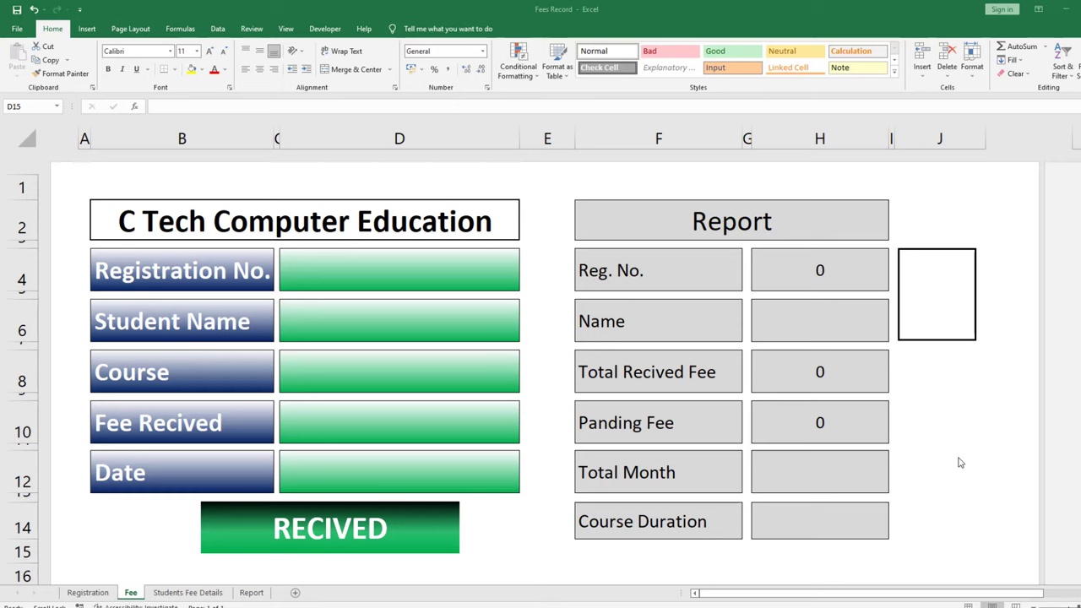
Enter registration number 3 in D4, submit it with RECIVED, and view Students Fee Details.
left_click(354, 270)
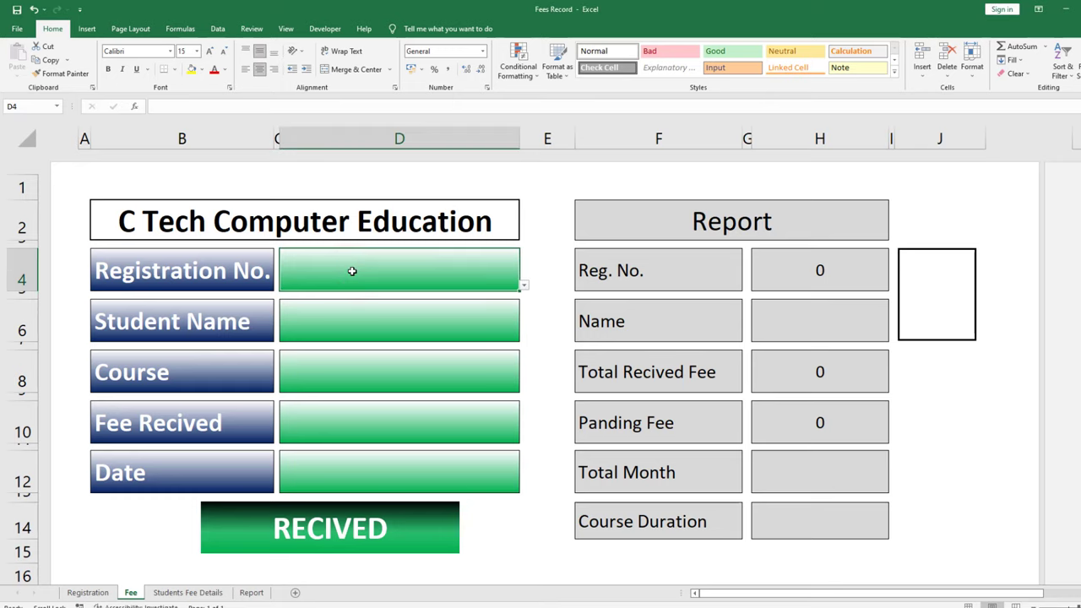
type("3")
key("Return")
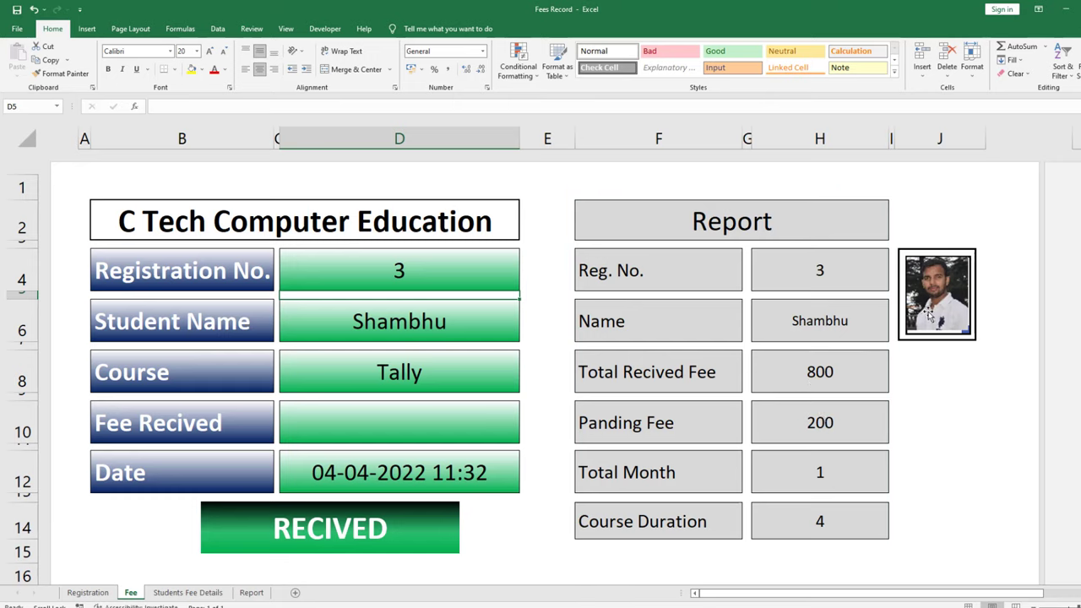
left_click(321, 529)
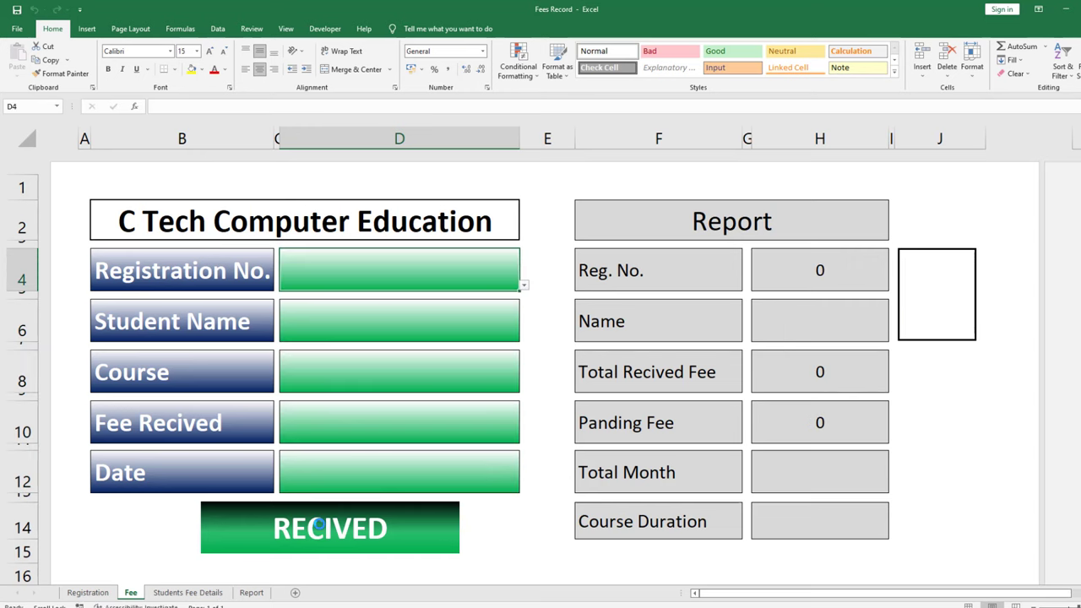
left_click(173, 592)
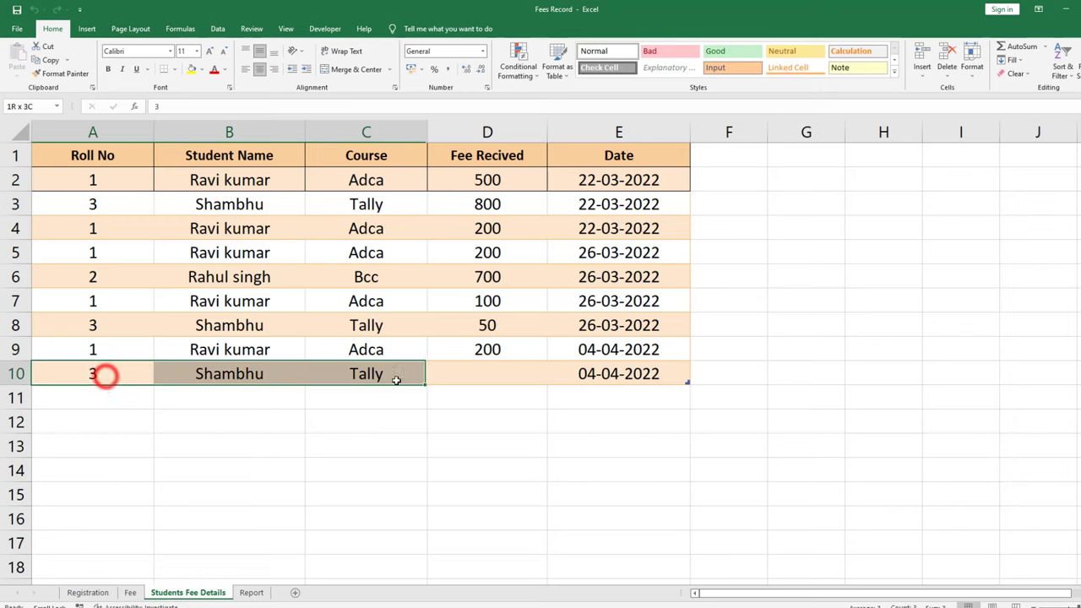
Check the new row 10 record, then look up roll number 3 on the Report sheet with FIND.
left_click_drag(105, 375, 572, 374)
left_click(512, 434)
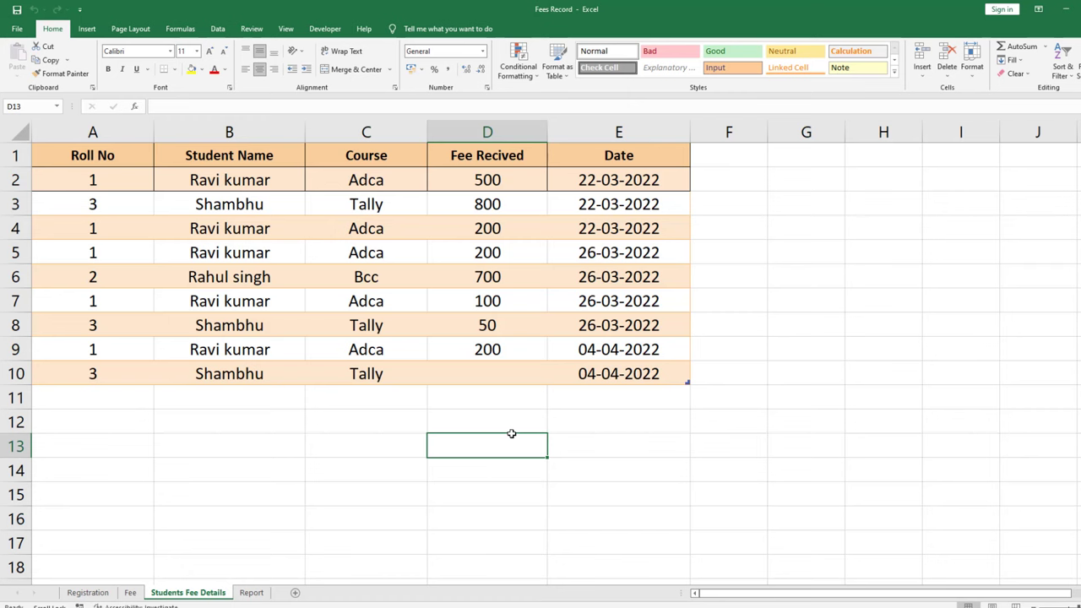
left_click(250, 593)
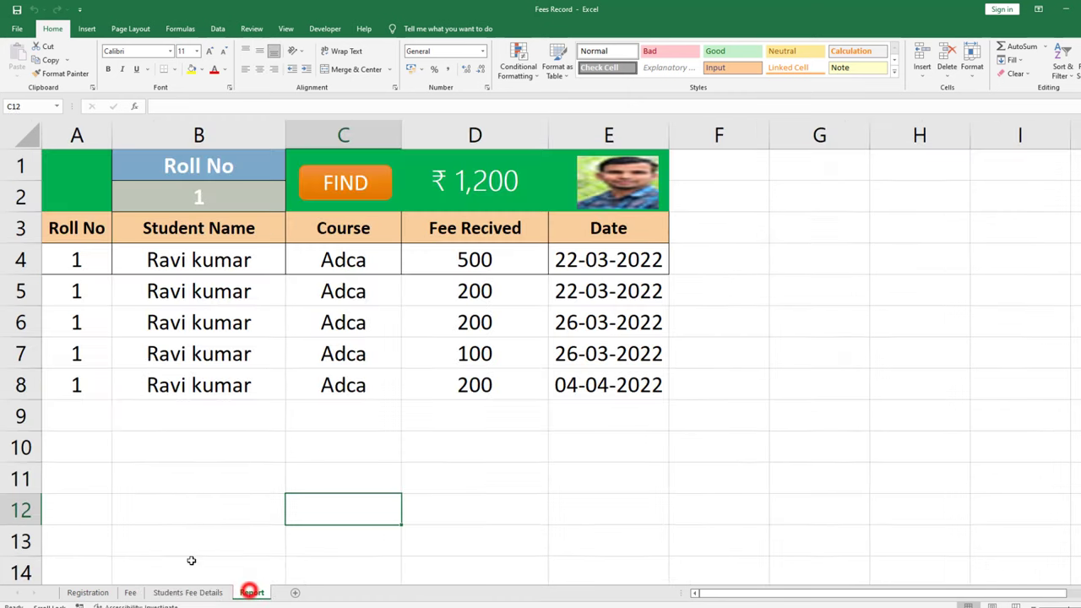
left_click(222, 196)
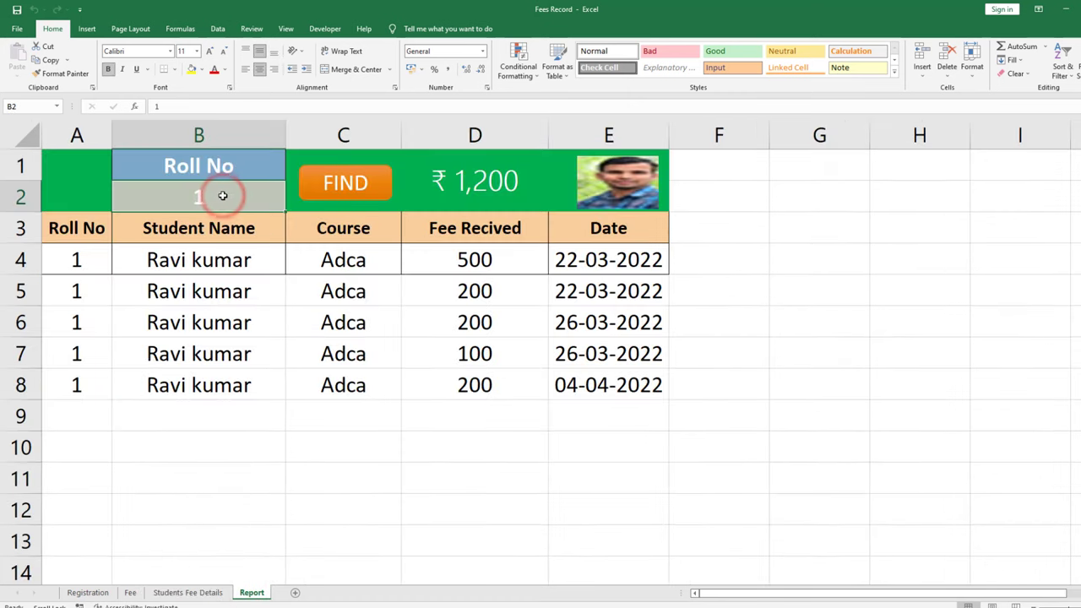
type("3")
left_click(327, 187)
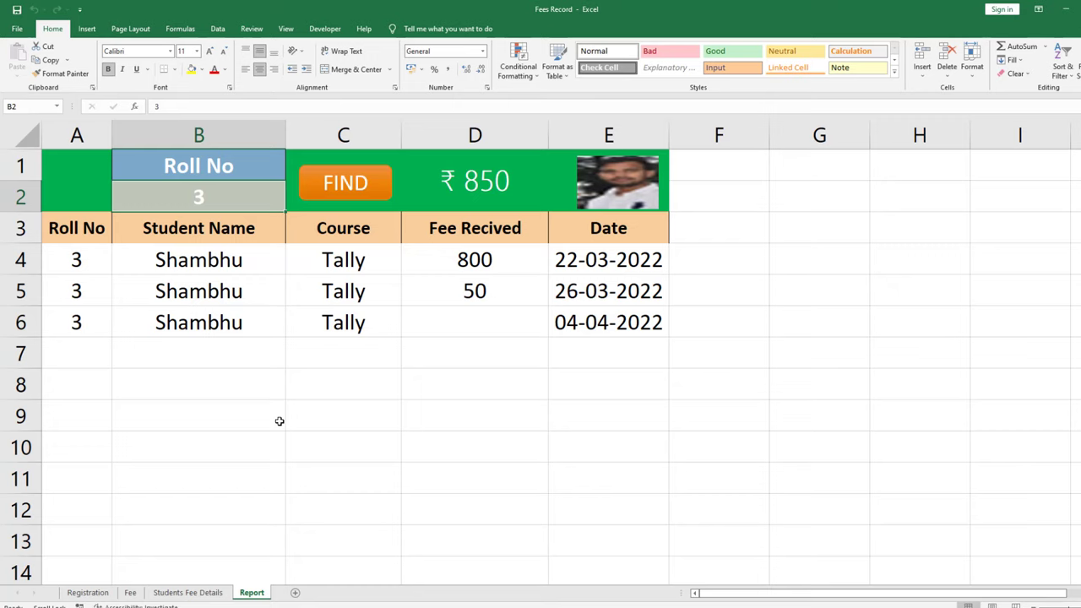
Move from the Fee sheet to the Registration sheet and inspect the empty row 6.
left_click(133, 593)
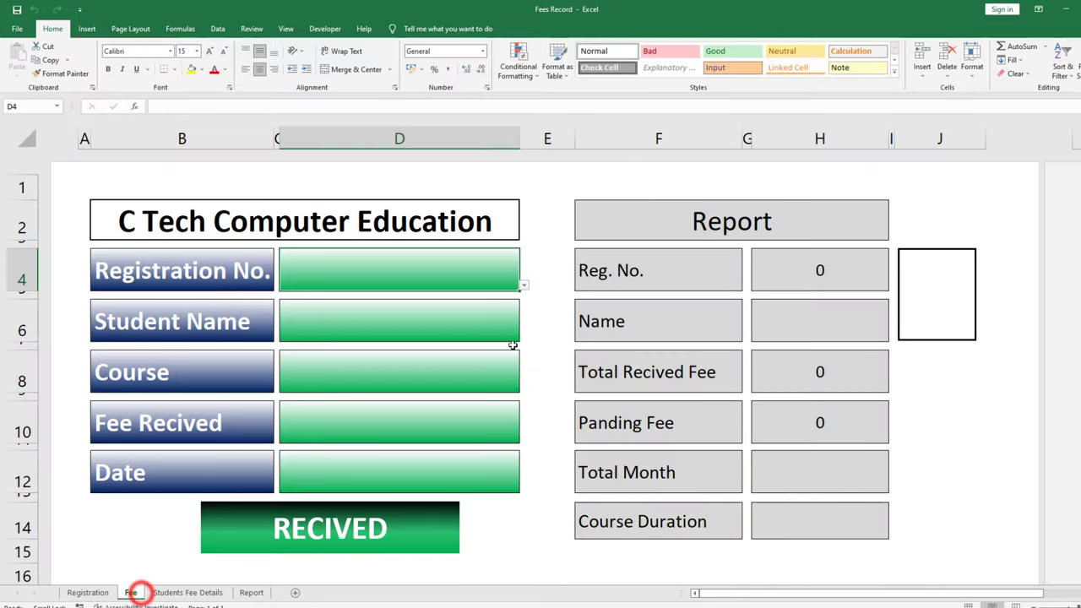
left_click(88, 593)
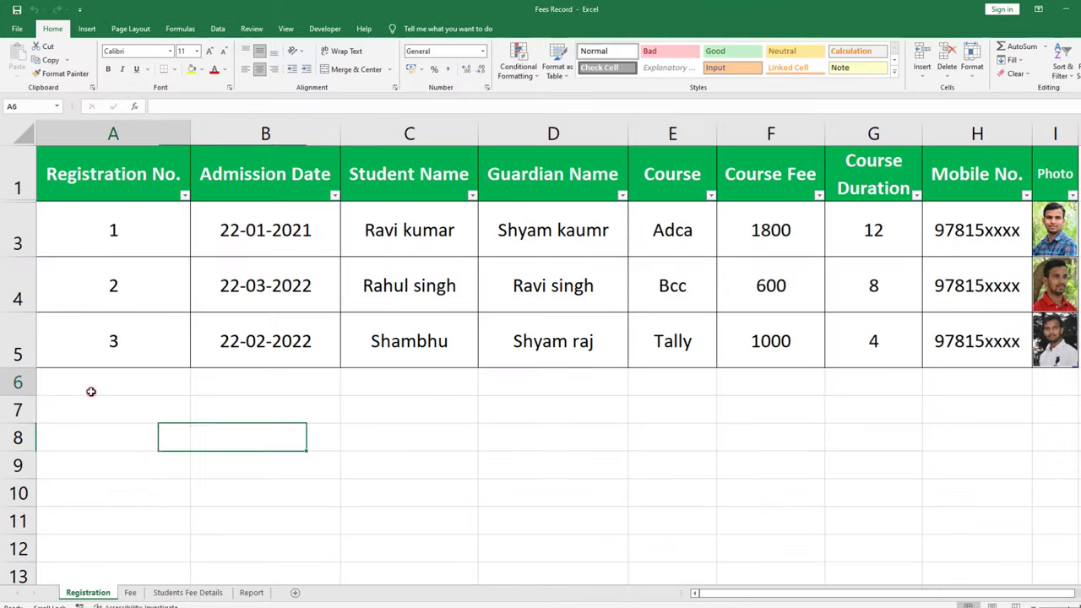
left_click_drag(92, 391, 1004, 379)
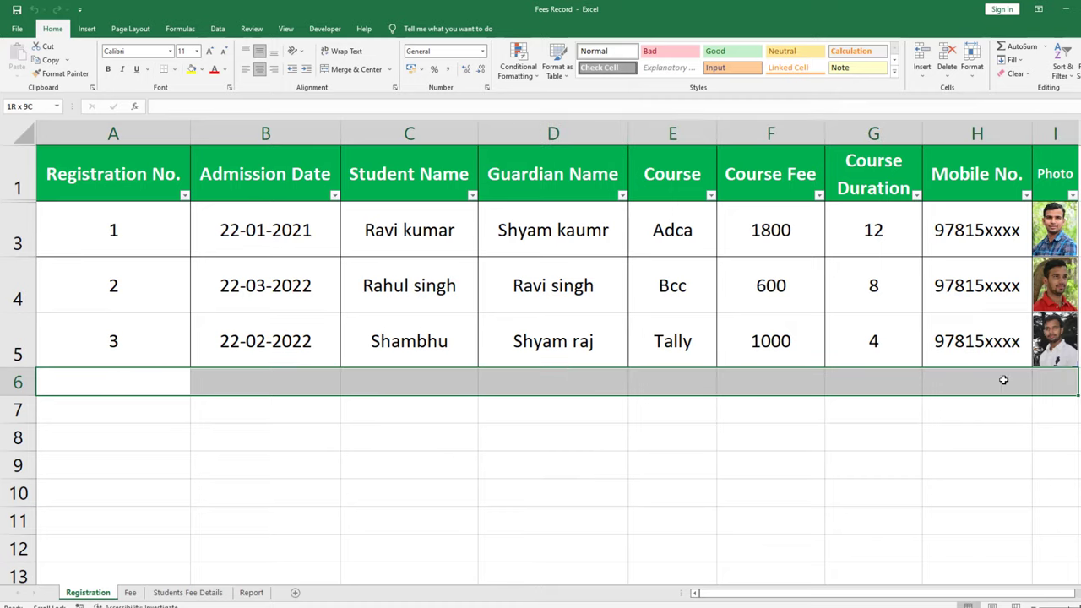
left_click(700, 458)
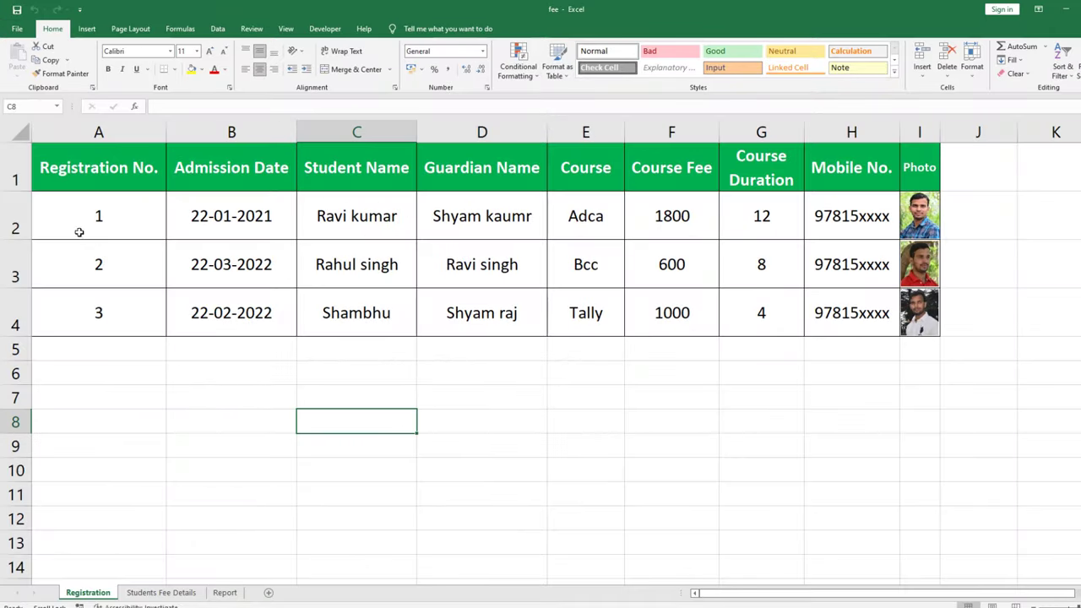
Select the fee records below the Students Fee Details headers and delete them.
left_click_drag(77, 175, 879, 292)
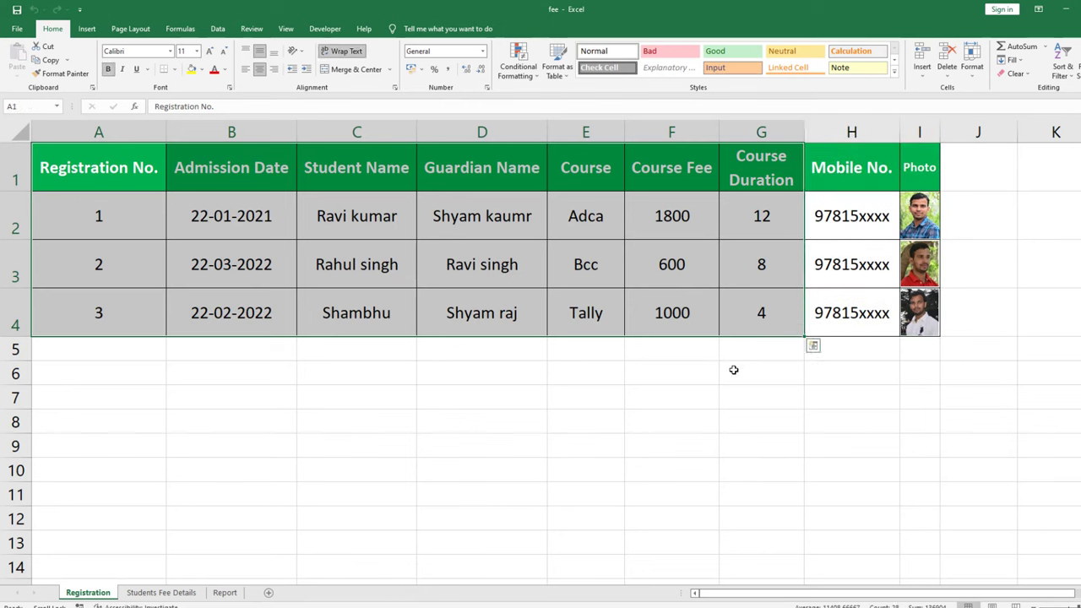
left_click(733, 370)
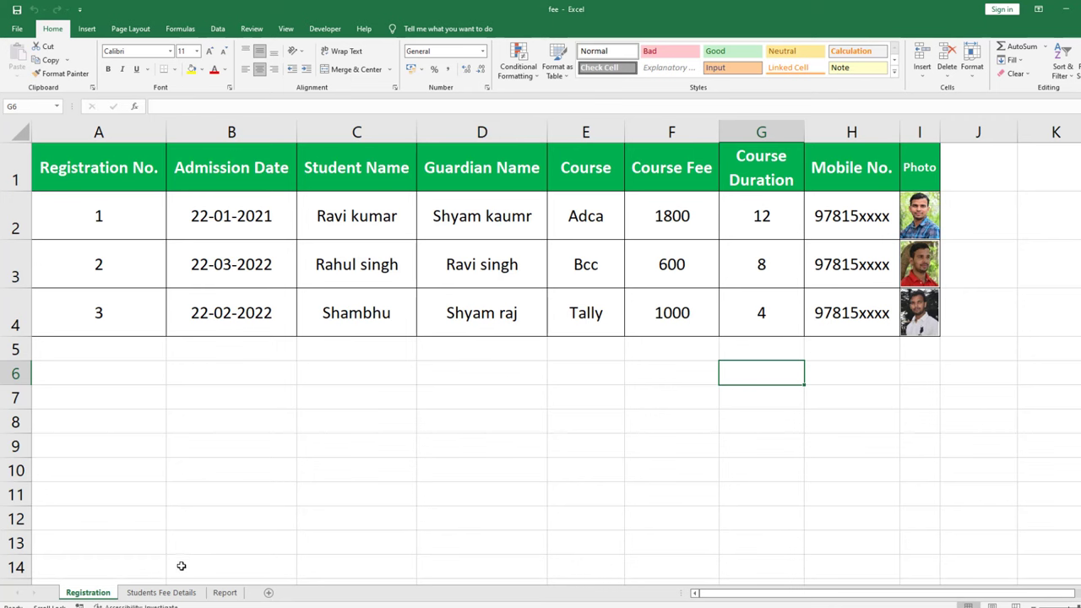
left_click(189, 593)
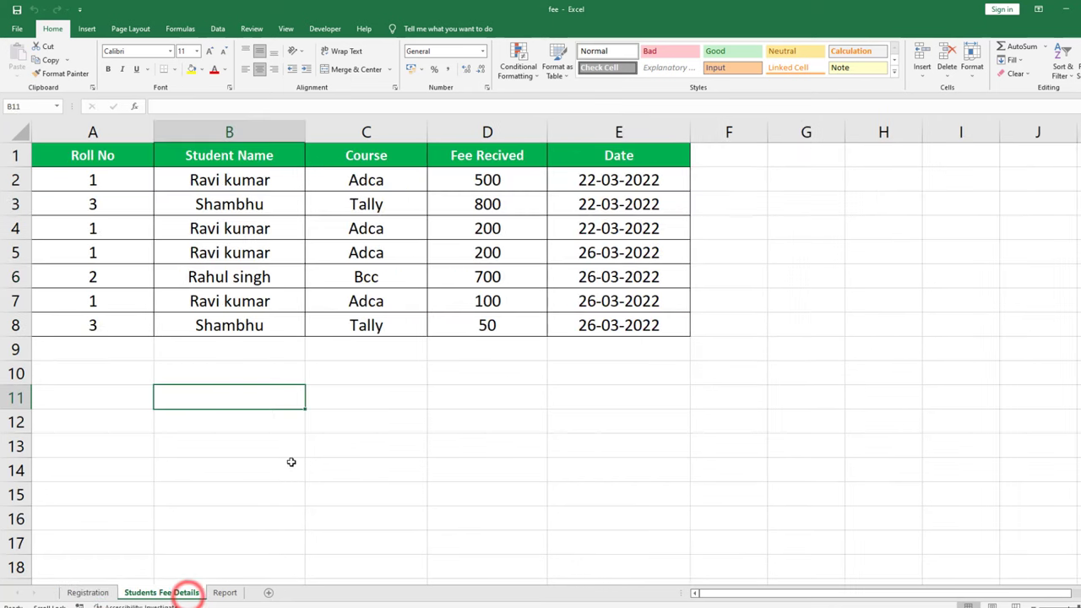
left_click(175, 278)
left_click(574, 293)
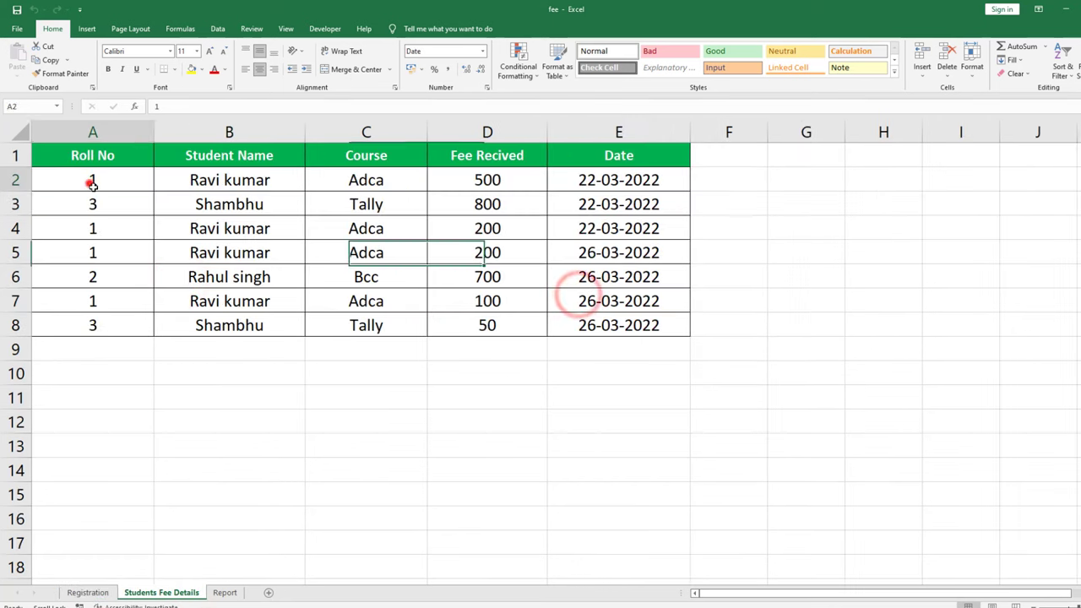
mouse_move(92, 180)
left_mouse_down()
mouse_move(612, 299)
mouse_move(674, 347)
left_mouse_up()
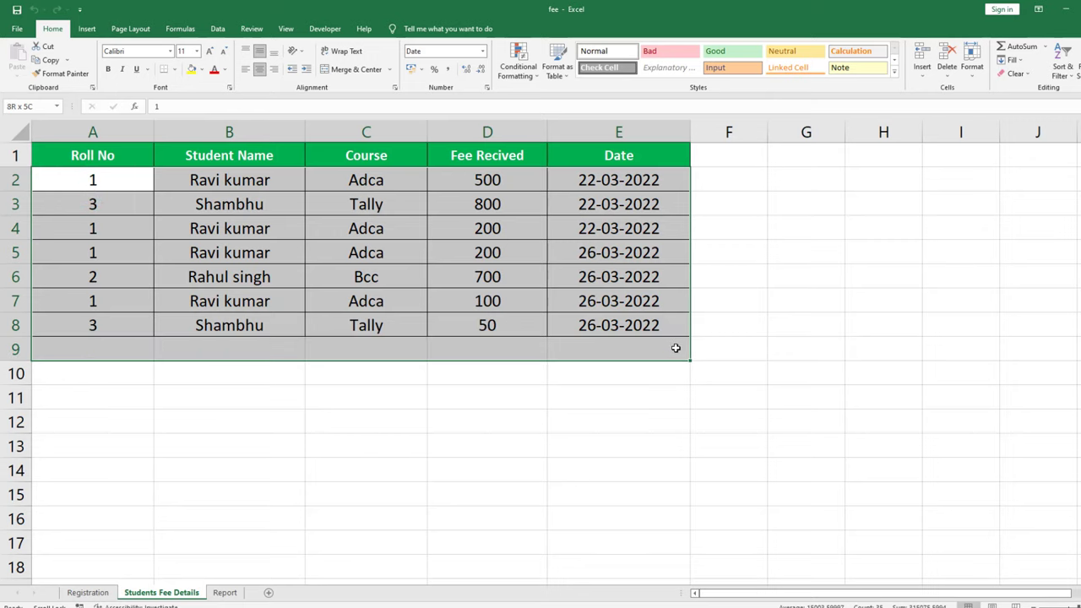
key("Delete")
left_click(494, 319)
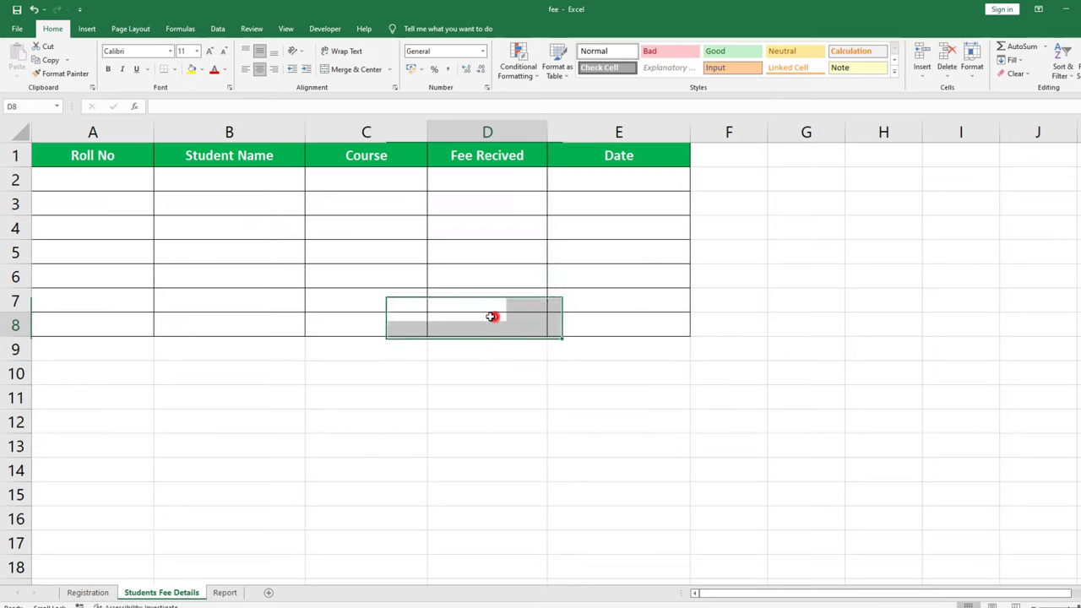
Confirm the Report sheet now lists nothing for roll 3, then return to Students Fee Details.
left_click(225, 592)
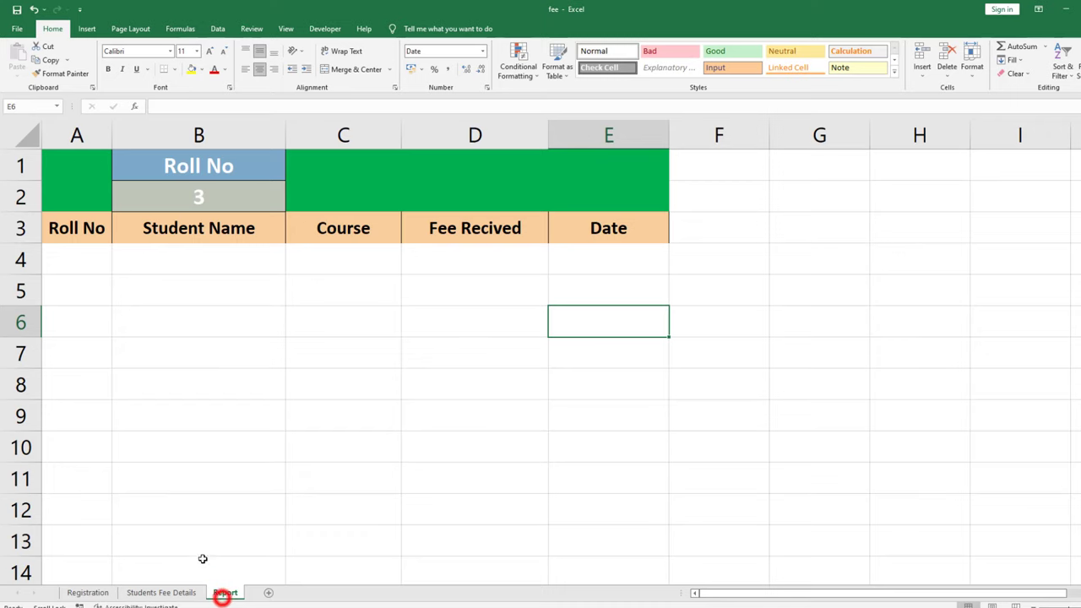
left_click(157, 232)
left_click(169, 201)
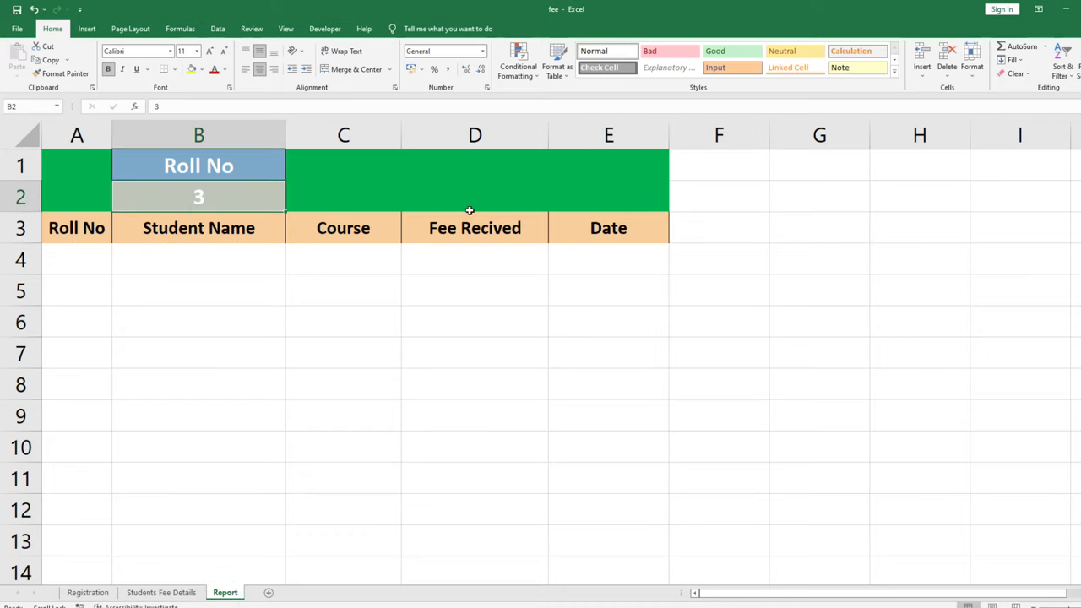
left_click(365, 200)
left_click(518, 174)
left_click(622, 178)
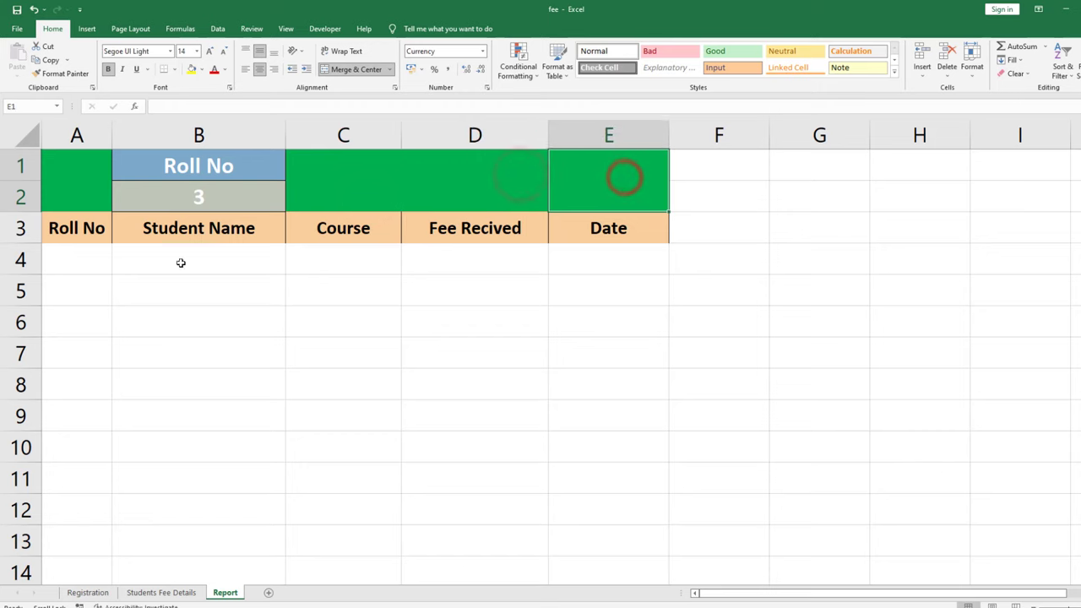
left_click(454, 402)
left_click(160, 541)
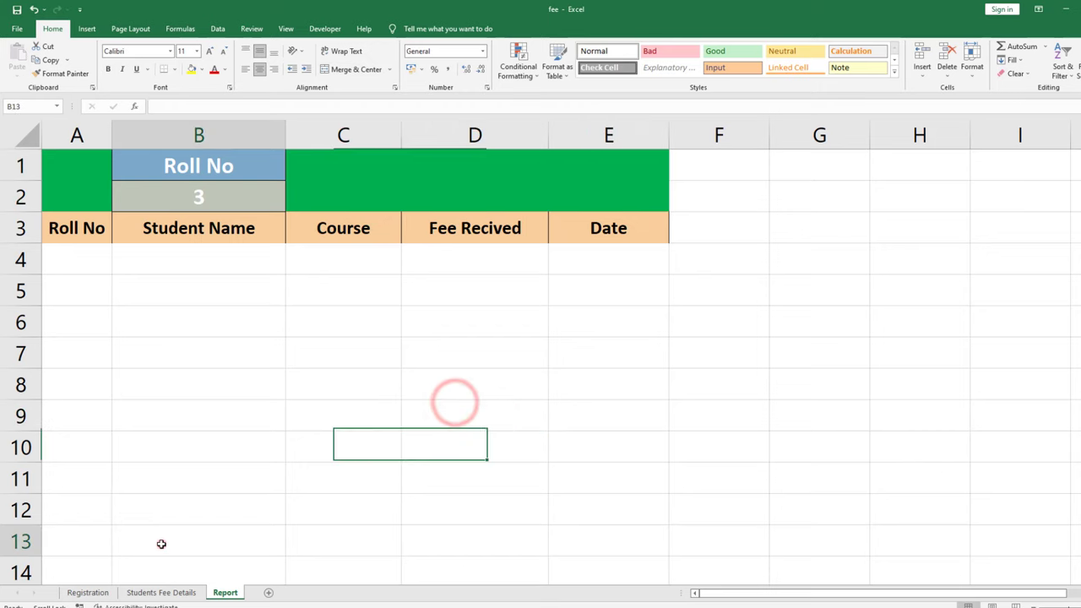
left_click(141, 593)
Insert a blank worksheet before the Students Fee Details sheet.
right_click(144, 594)
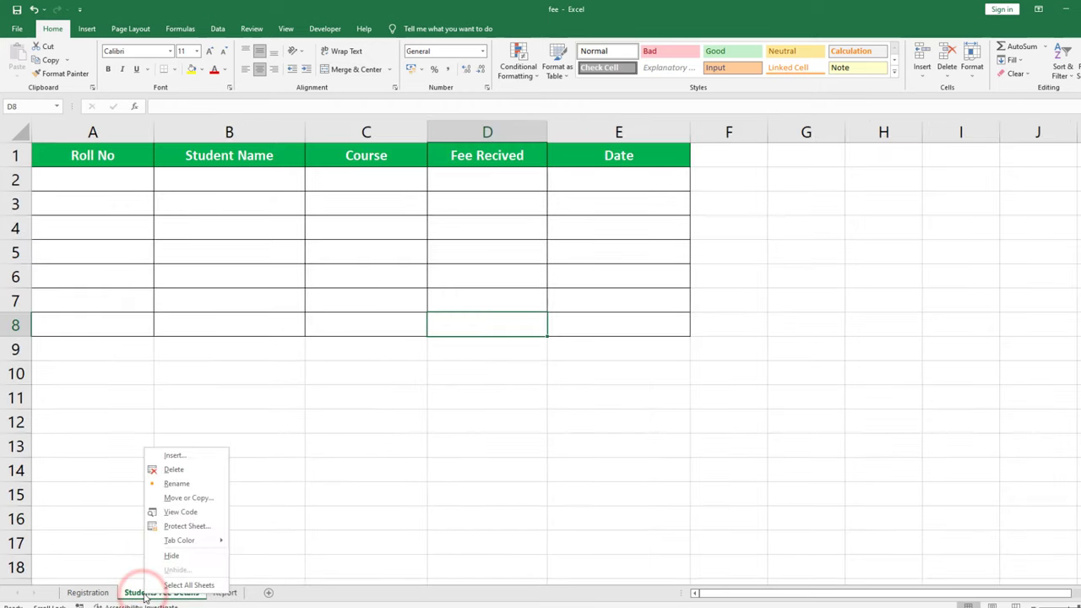
left_click(195, 455)
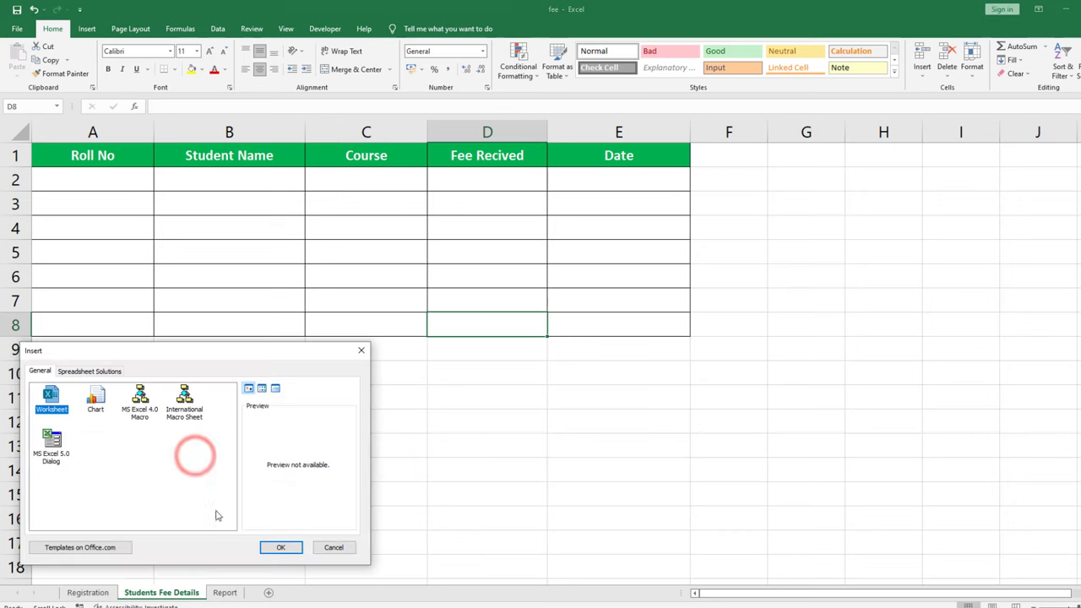
left_click(280, 547)
Rename the new Sheet1 to 'fee'.
right_click(139, 593)
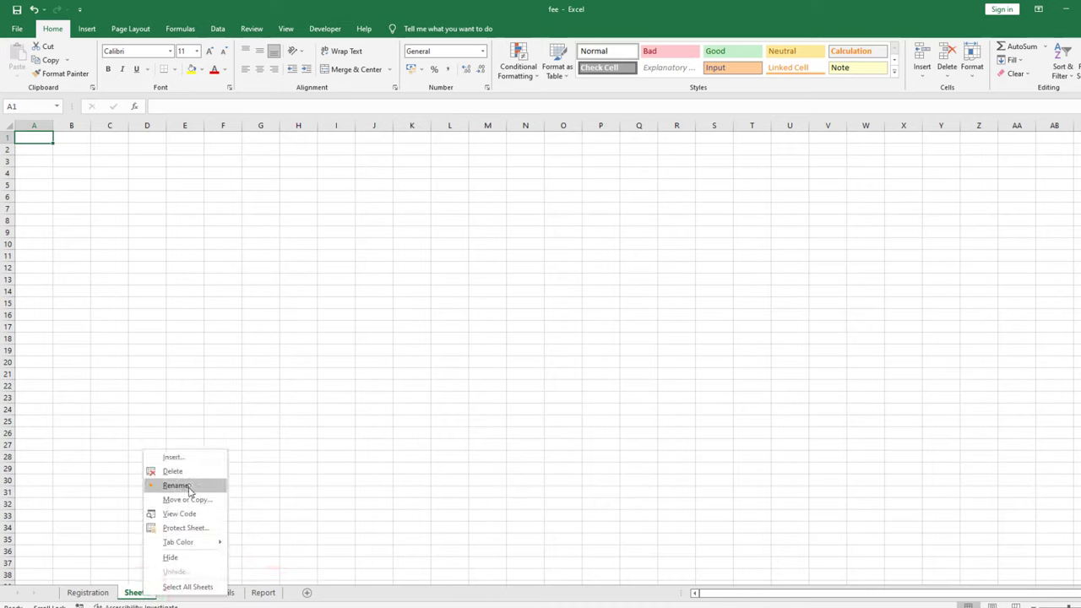
left_click(207, 487)
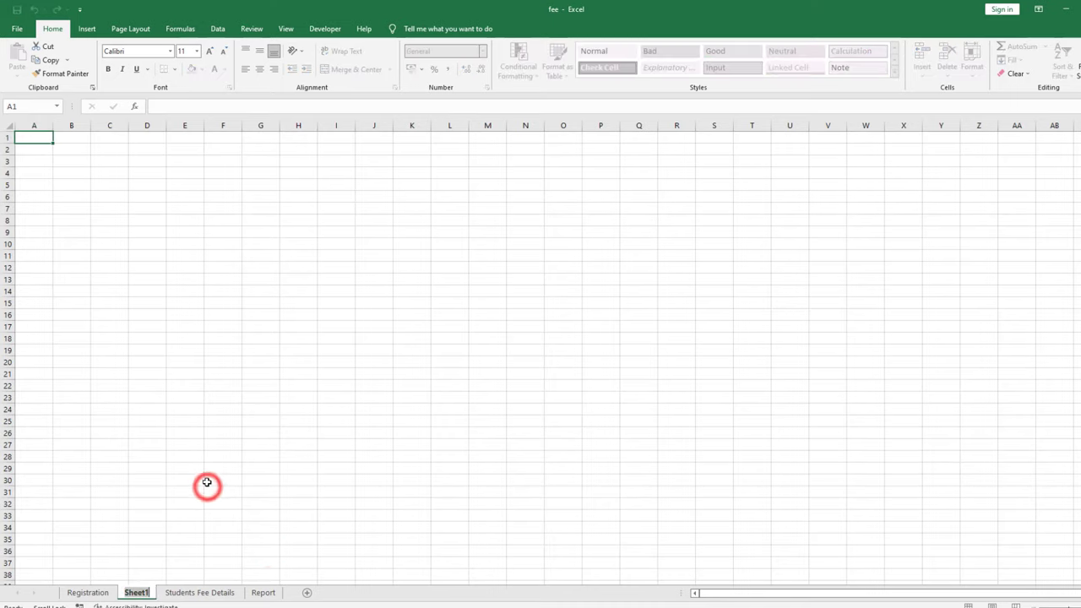
type("fee")
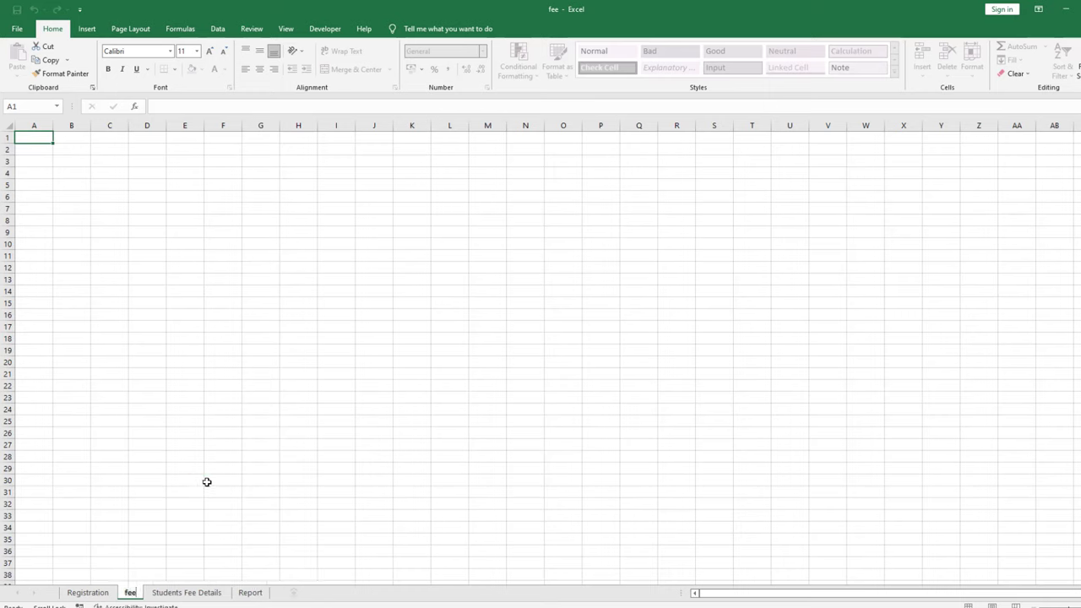
key("Return")
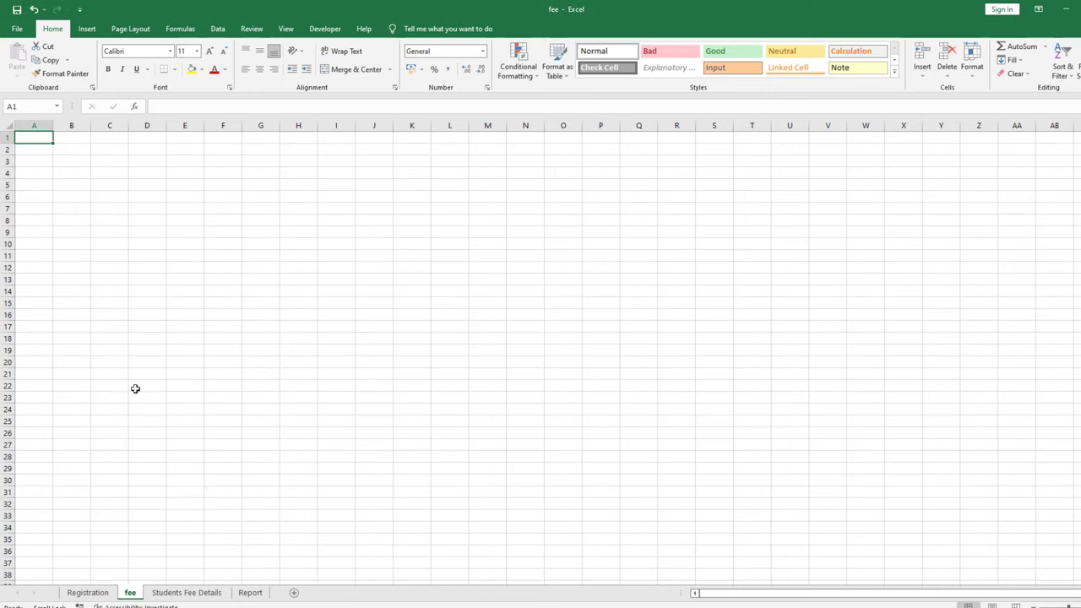
scroll(186, 327, "up", 10, "ctrl")
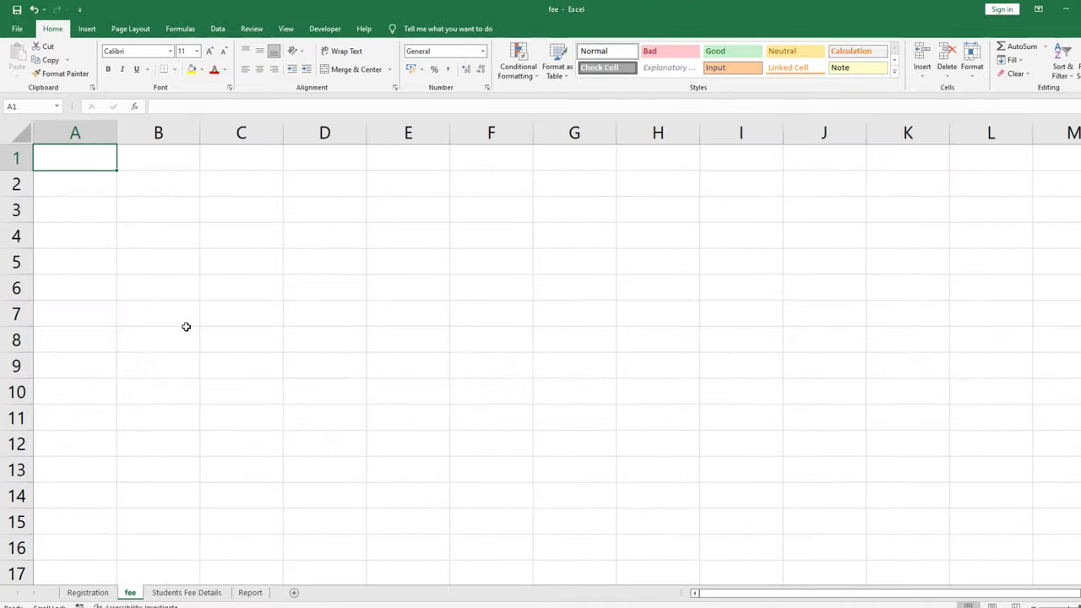
Switch the fee sheet to Page Layout view and move to the top of the form area.
left_click(287, 29)
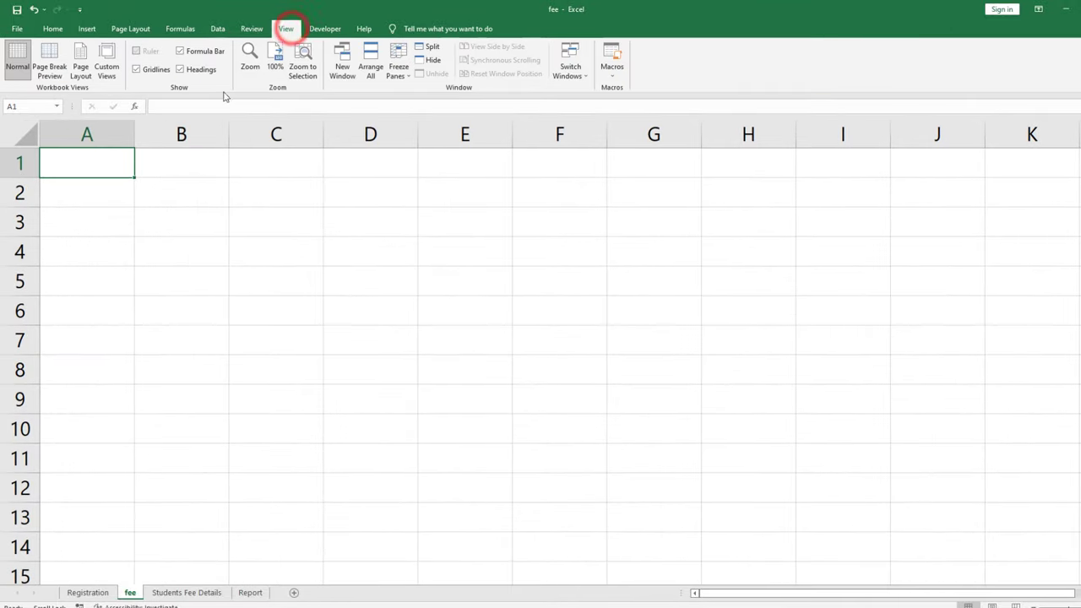
left_click(79, 76)
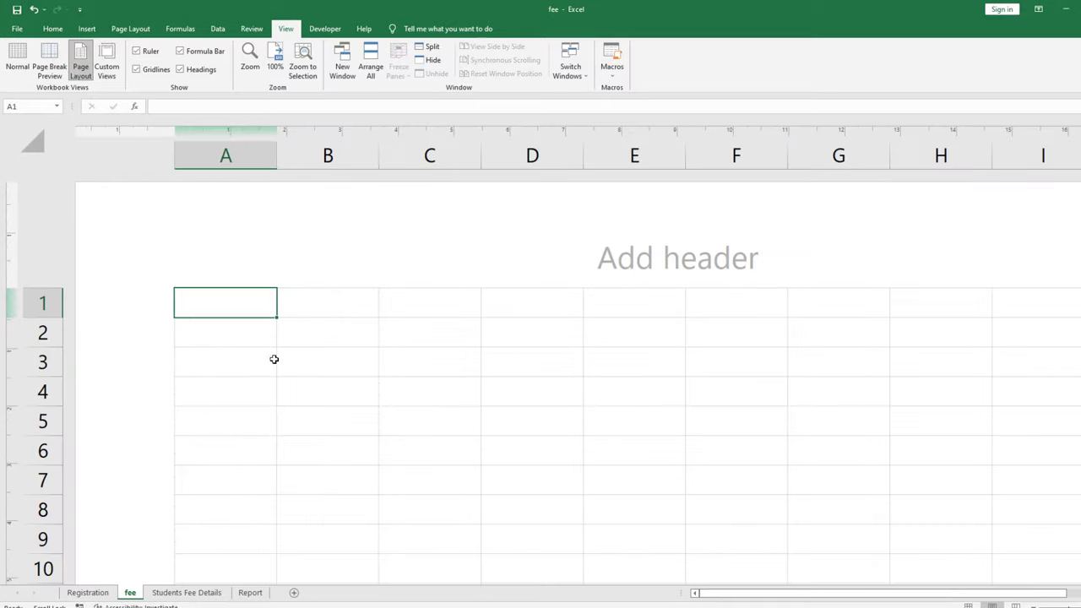
left_click(303, 336)
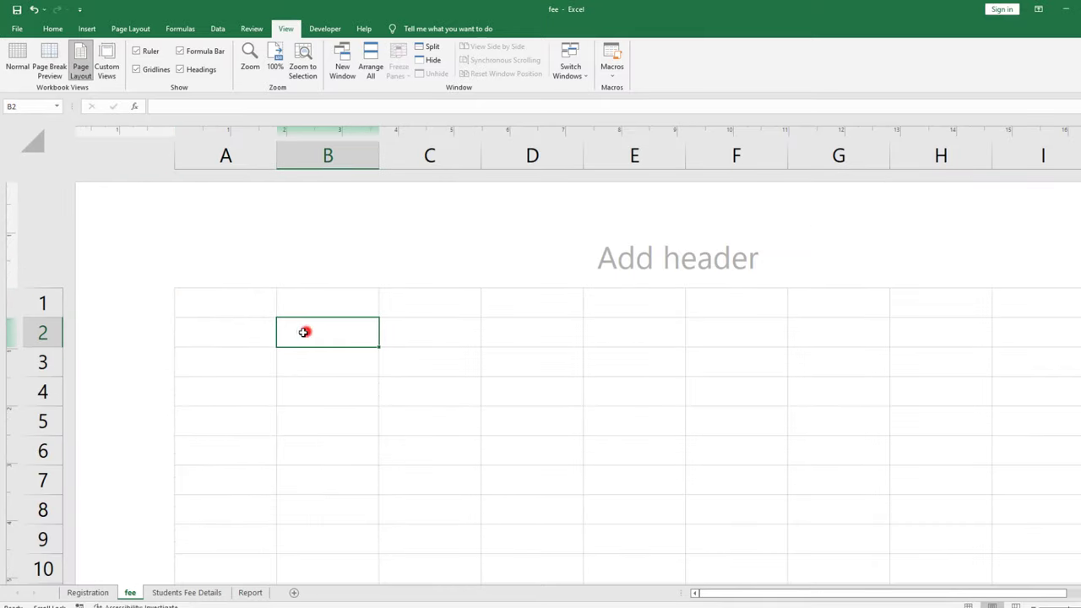
left_click(254, 339)
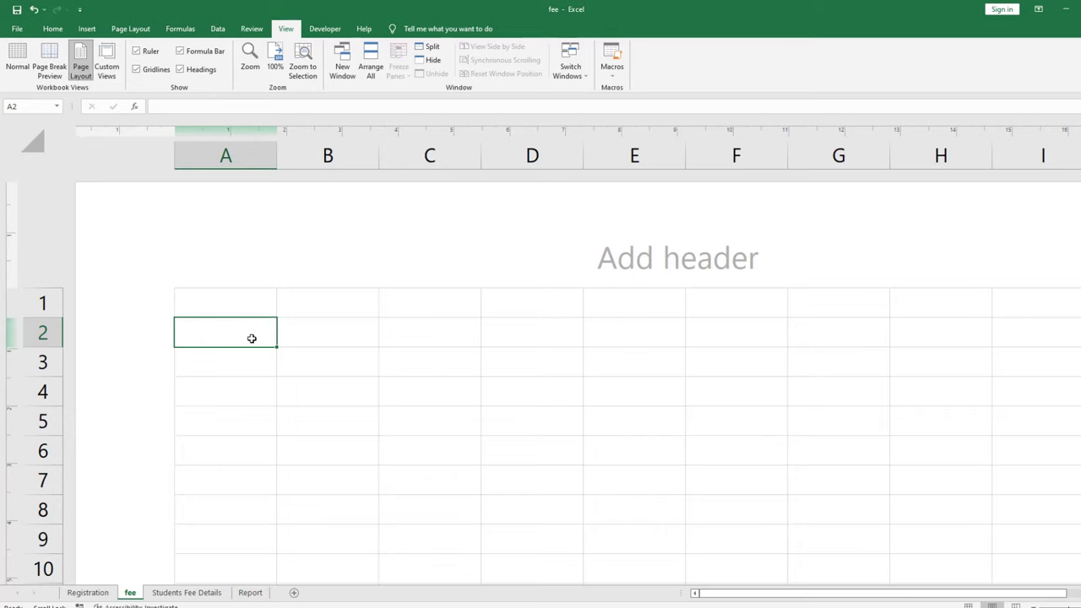
left_click(239, 296)
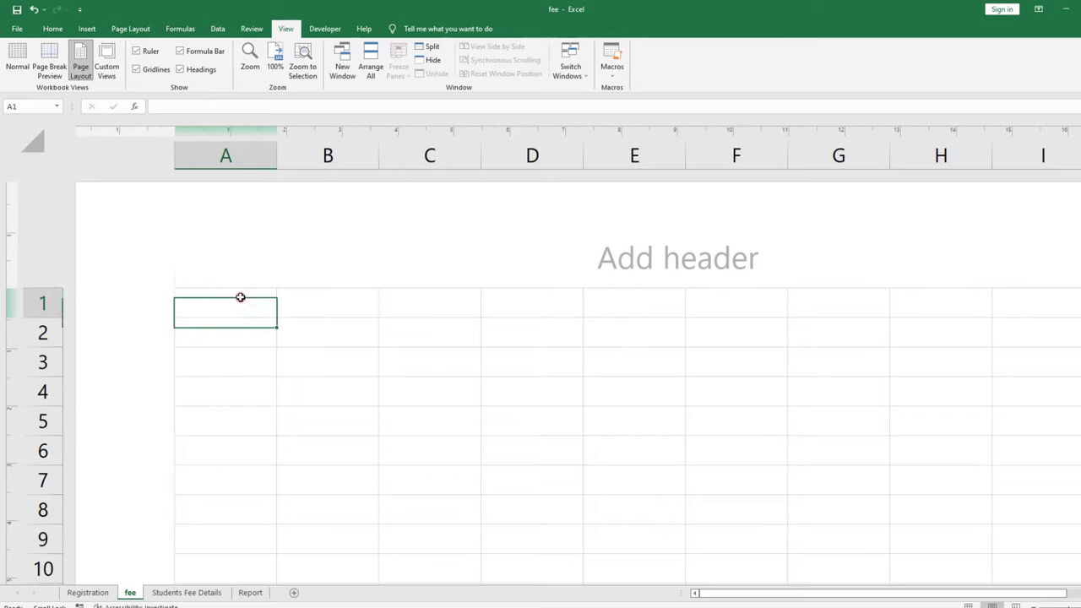
left_click(229, 333)
Type the labels 'Registration No.' in A3 and 'Student Name' in A5.
left_click(223, 364)
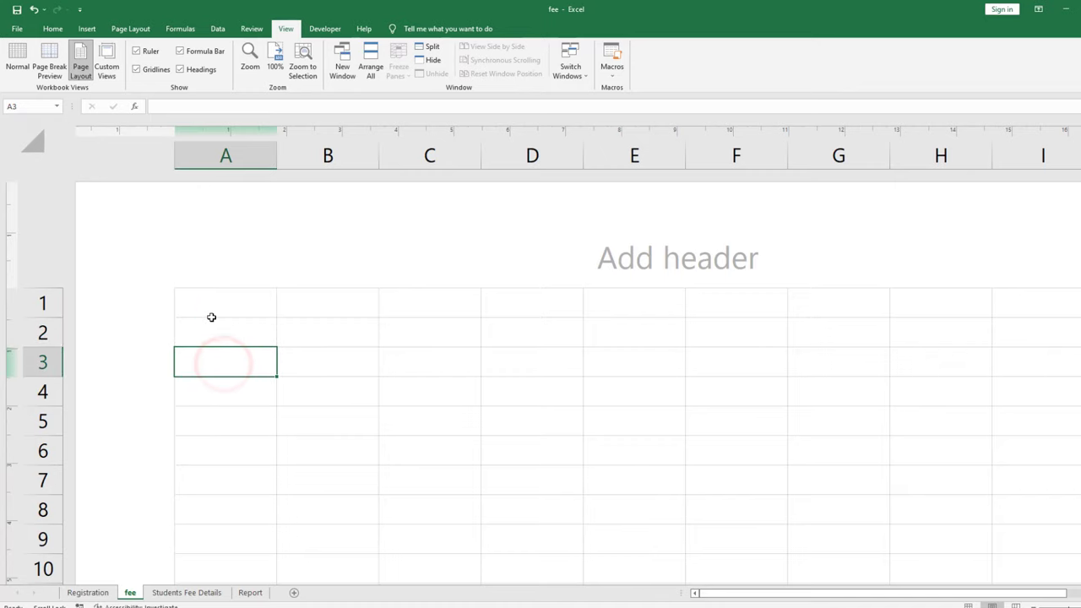
type("Registration No.")
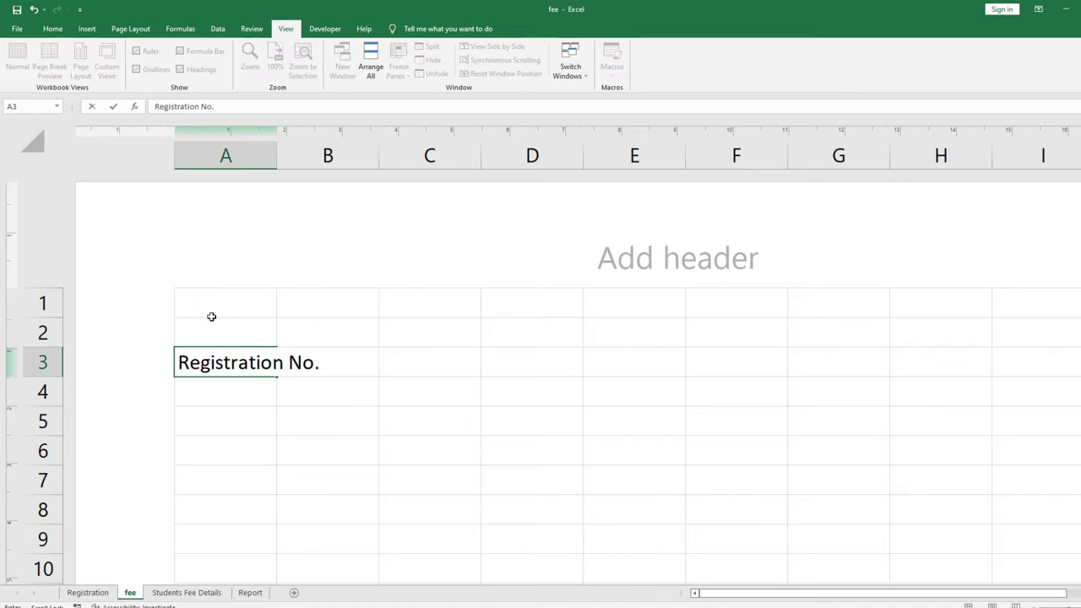
left_click(285, 391)
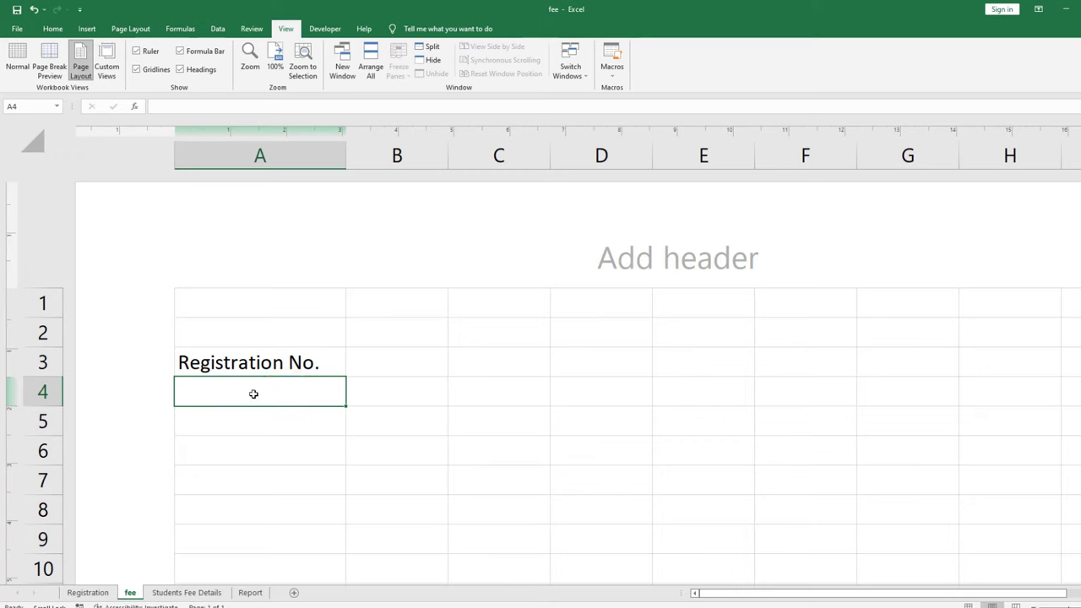
left_click(233, 423)
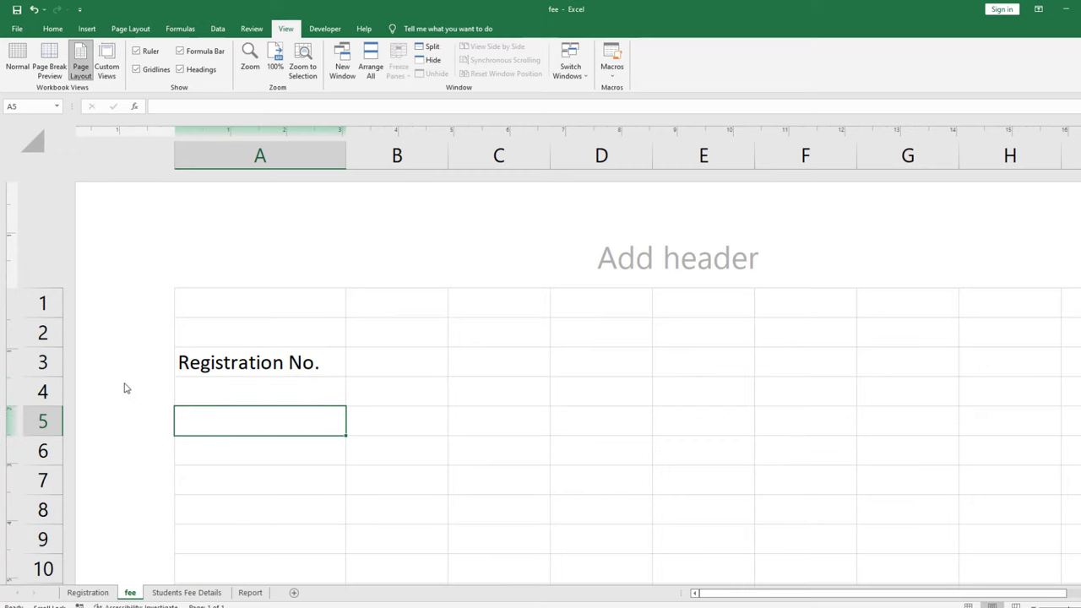
type("Student Name")
left_click(256, 475)
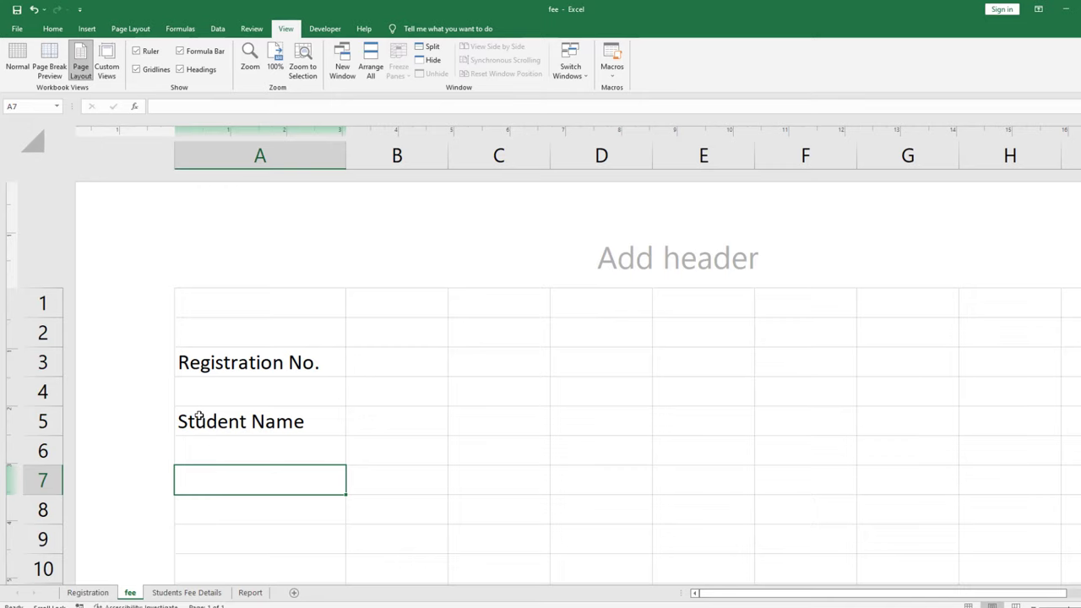
Add the labels 'Course', 'Fee Recived' and 'Date' in A7, A9 and A11.
type("Course")
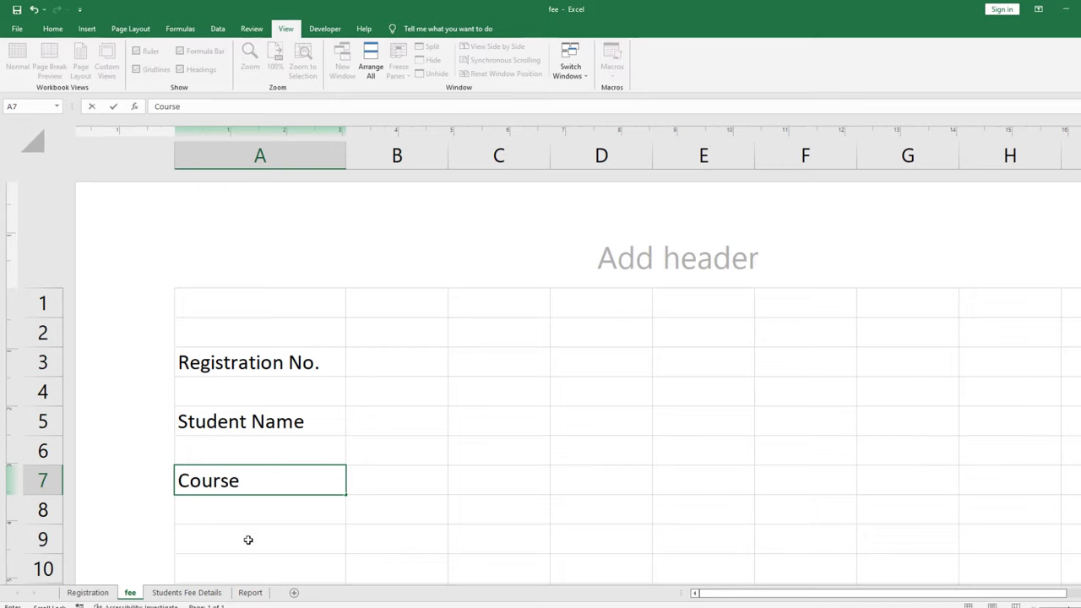
left_click(246, 538)
scroll(253, 455, "down", 2)
type("Fee ")
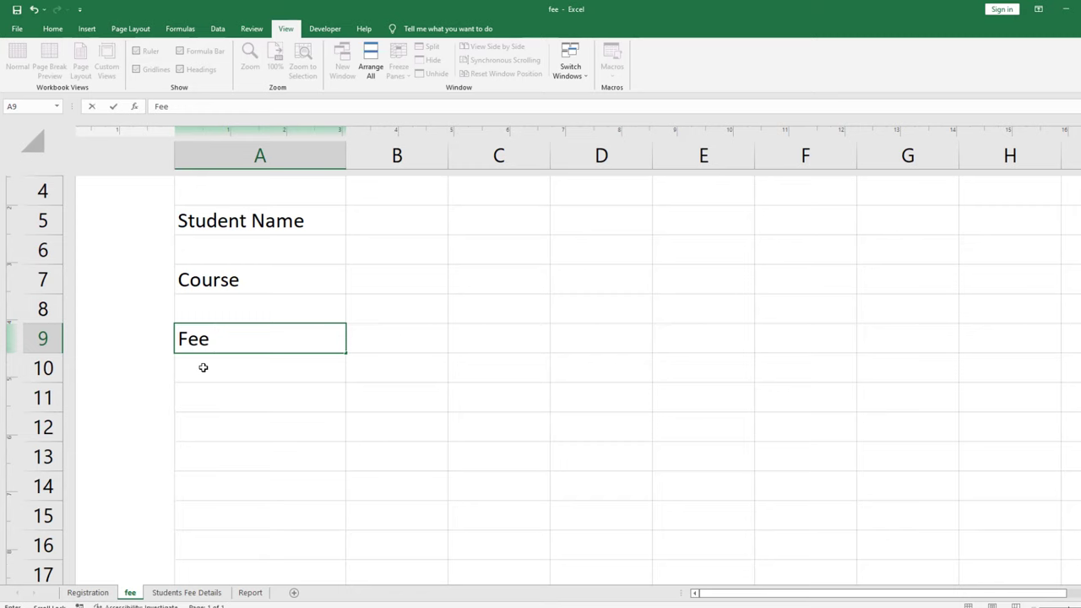
type("Recived")
key("Return")
key("Return")
type("D")
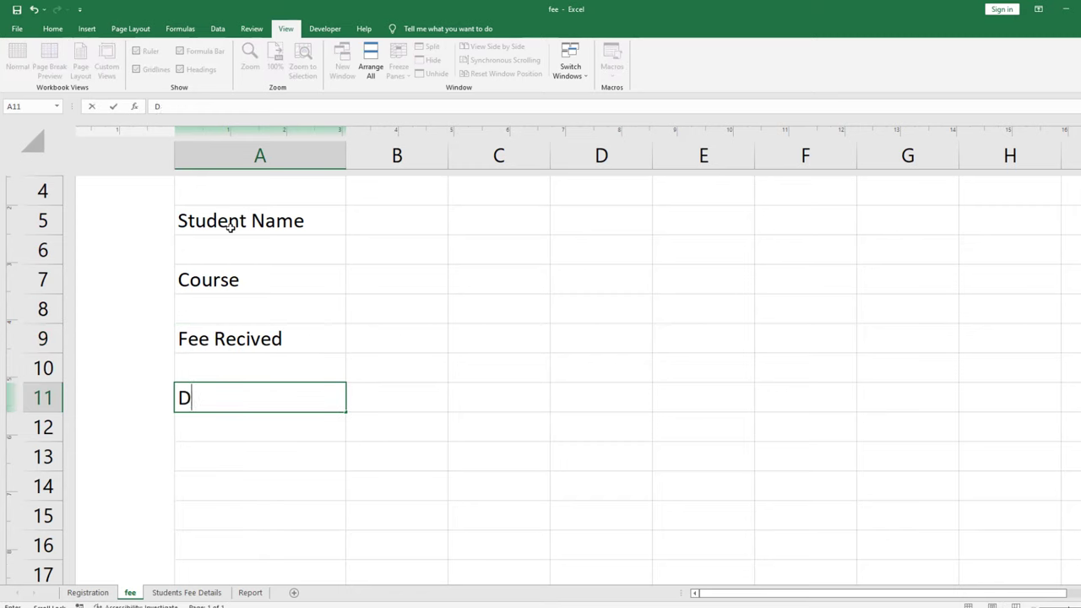
type("Ate")
key("ctrl+Return")
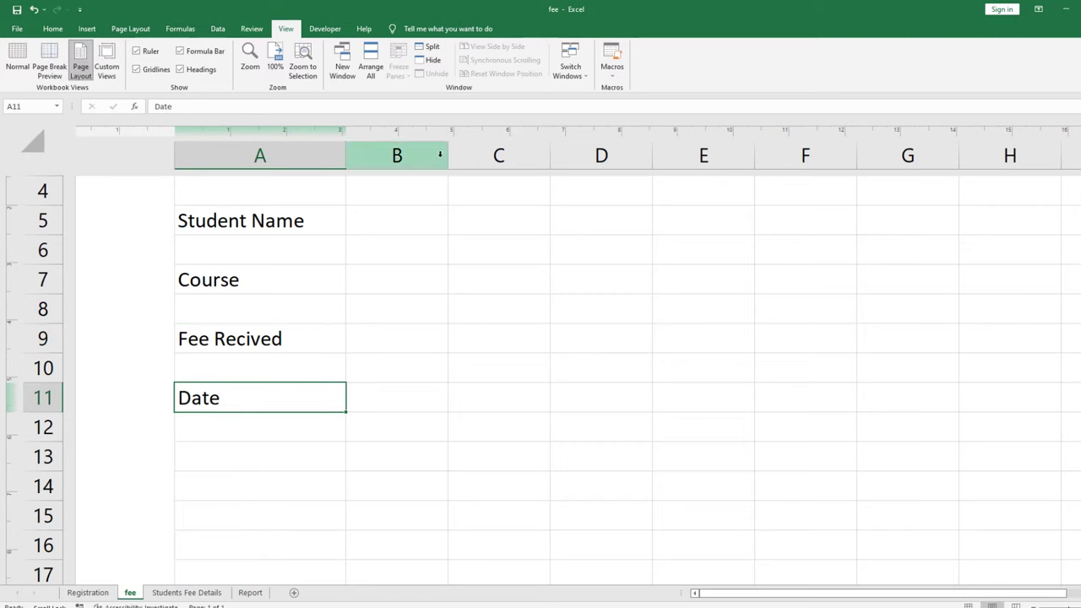
Narrow column B to a thin gap and widen column C for the entry fields.
left_click_drag(448, 155, 352, 155)
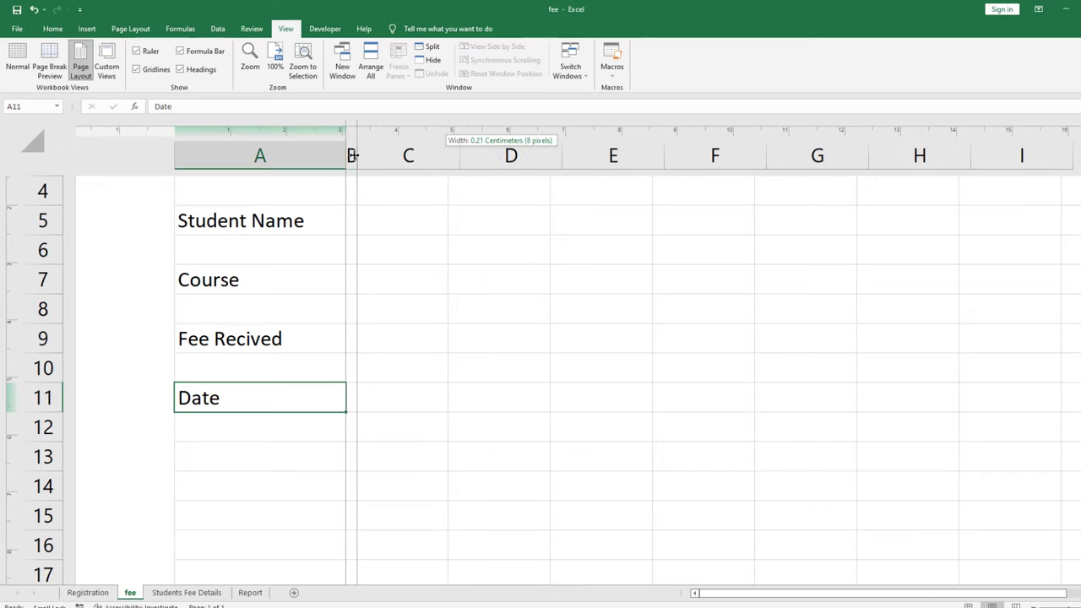
left_click(413, 221)
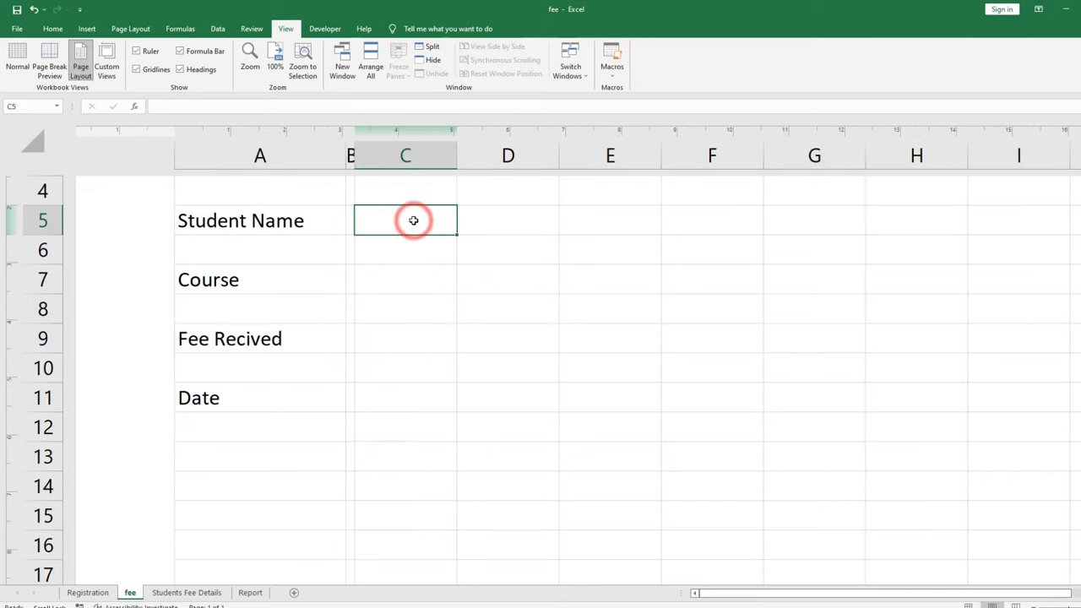
left_click_drag(458, 161, 529, 158)
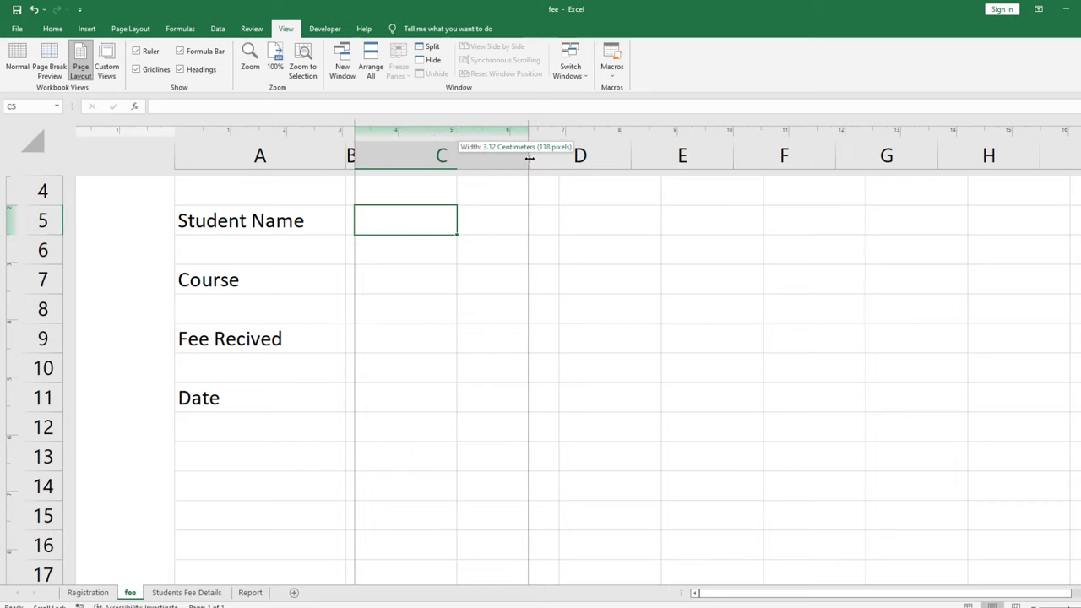
Shrink the blank spacer rows 4, 6, 8 and 10 to 5 pixels.
left_click(44, 321)
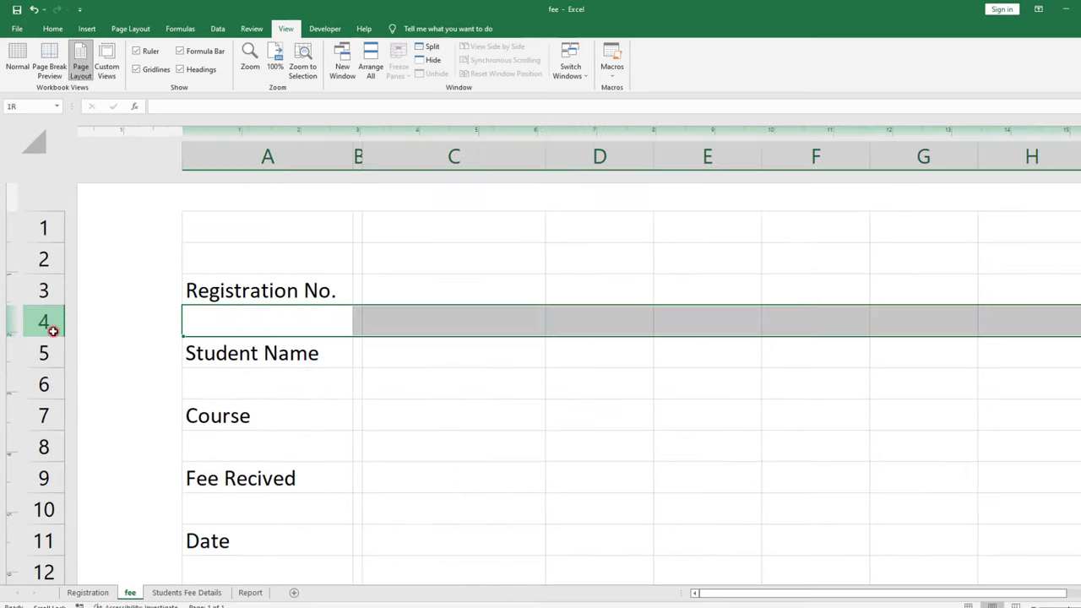
left_click(44, 385, "ctrl")
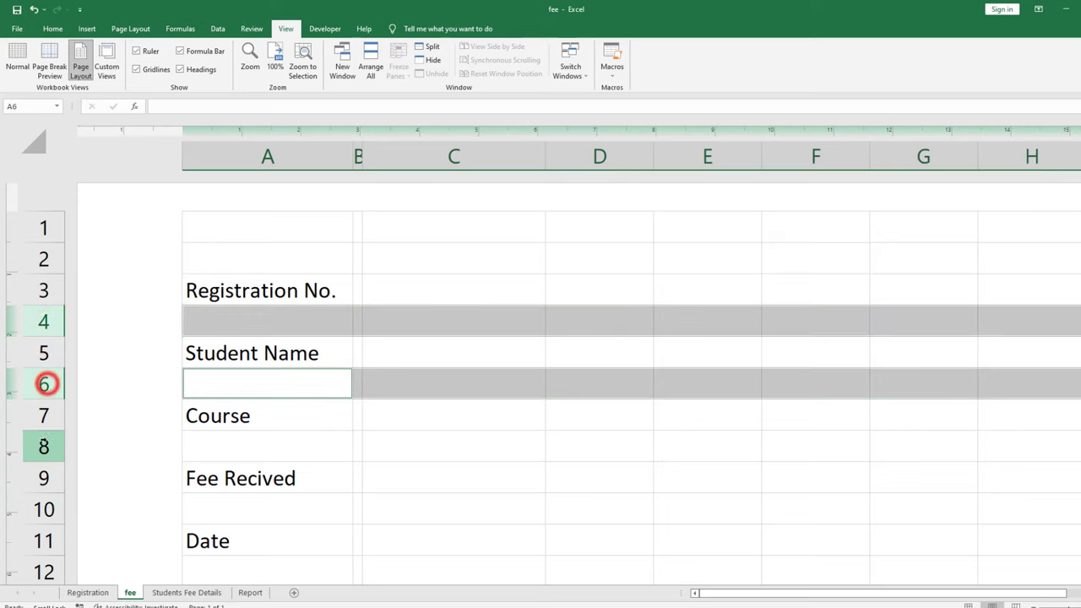
left_click(44, 447, "ctrl")
left_click(44, 509, "ctrl")
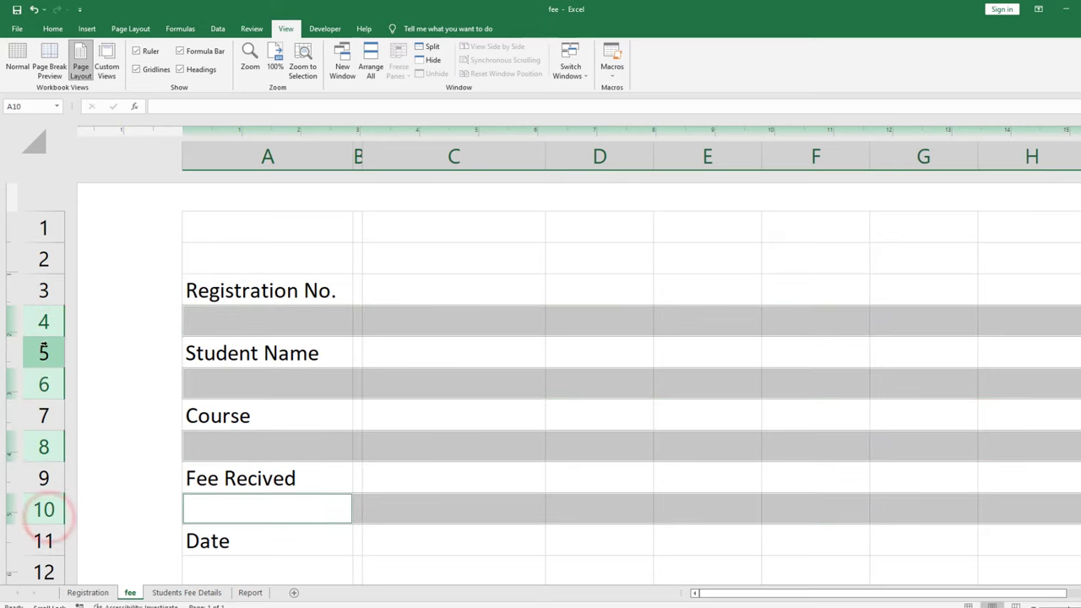
left_click_drag(47, 337, 52, 310)
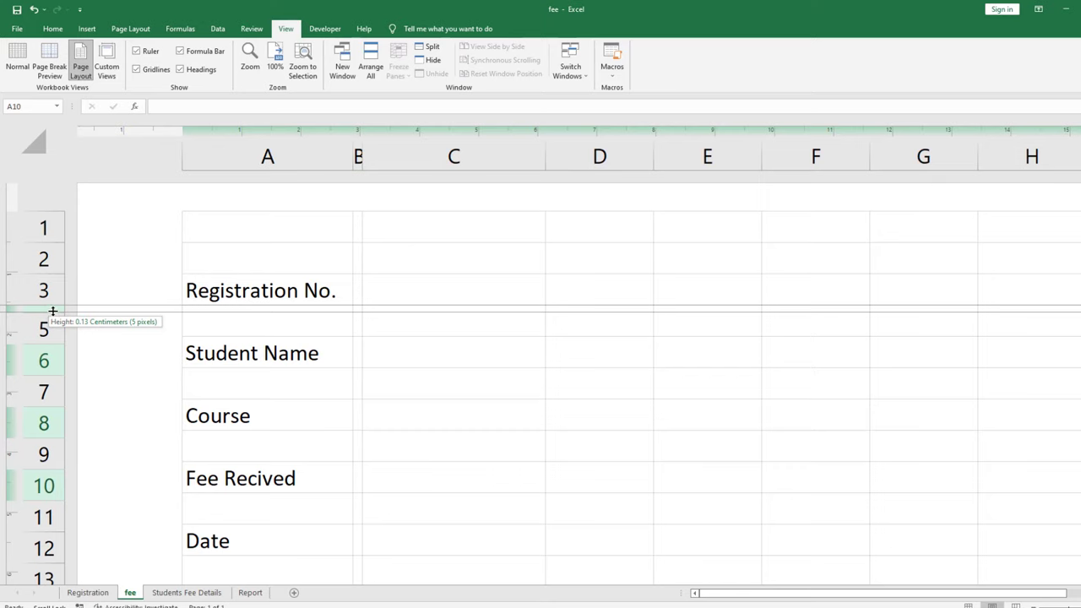
Narrow column B a little more and select A2:C2 for the title.
left_click(440, 292)
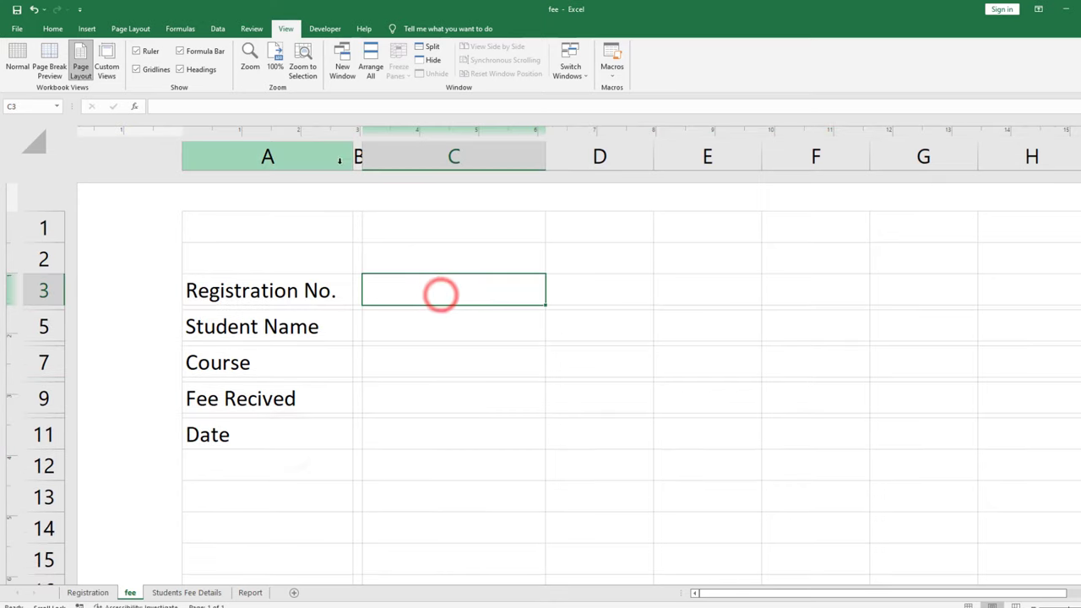
left_click_drag(362, 153, 360, 154)
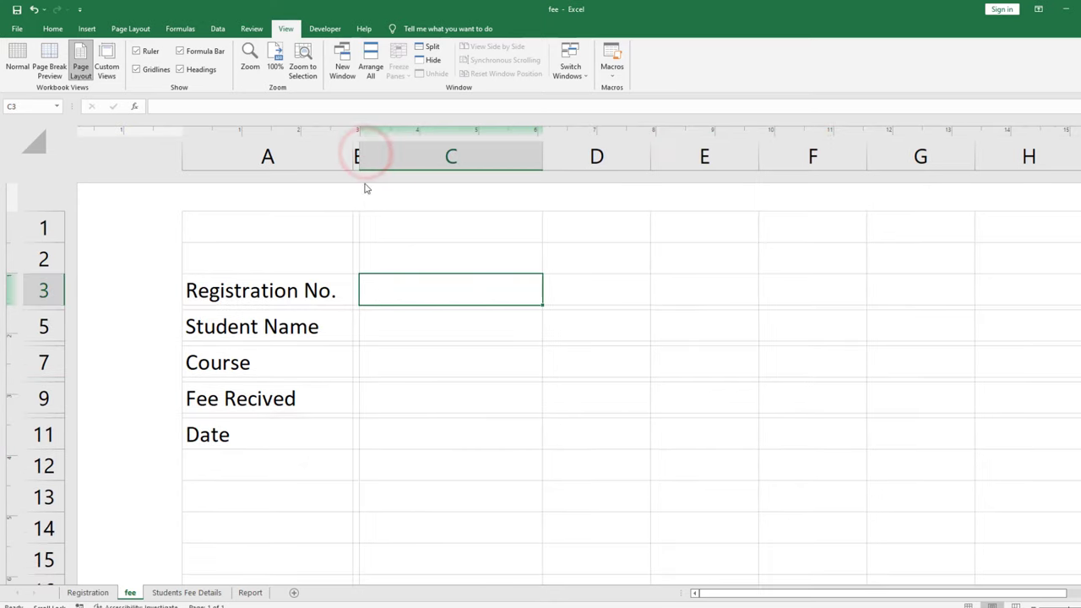
left_click(307, 254)
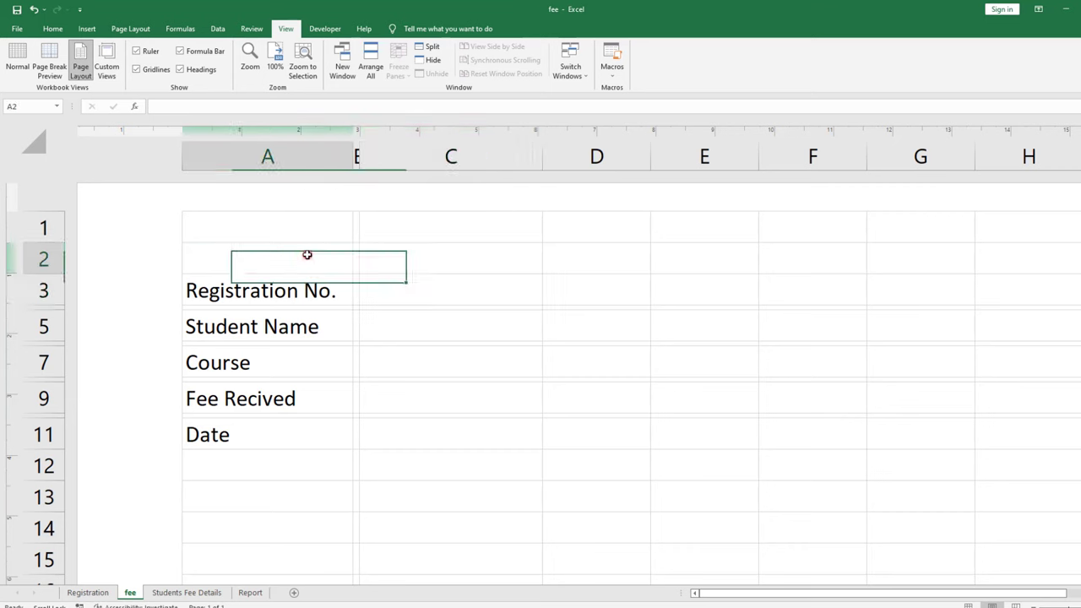
left_click(235, 250)
left_click_drag(347, 254, 423, 256)
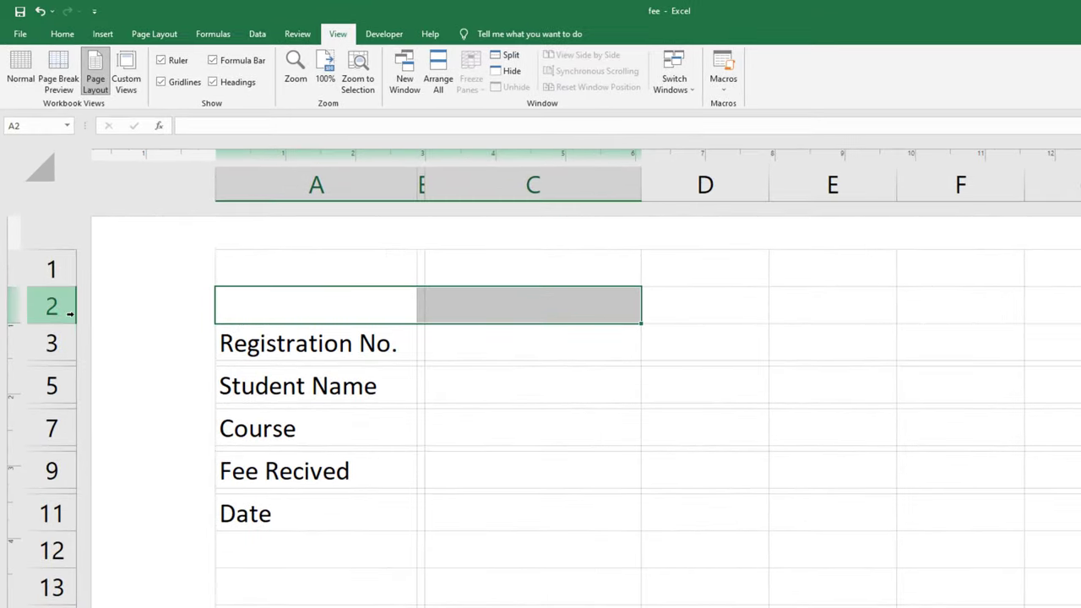
Insert a blank row above the labels and shrink it to a thin spacer.
right_click(70, 313)
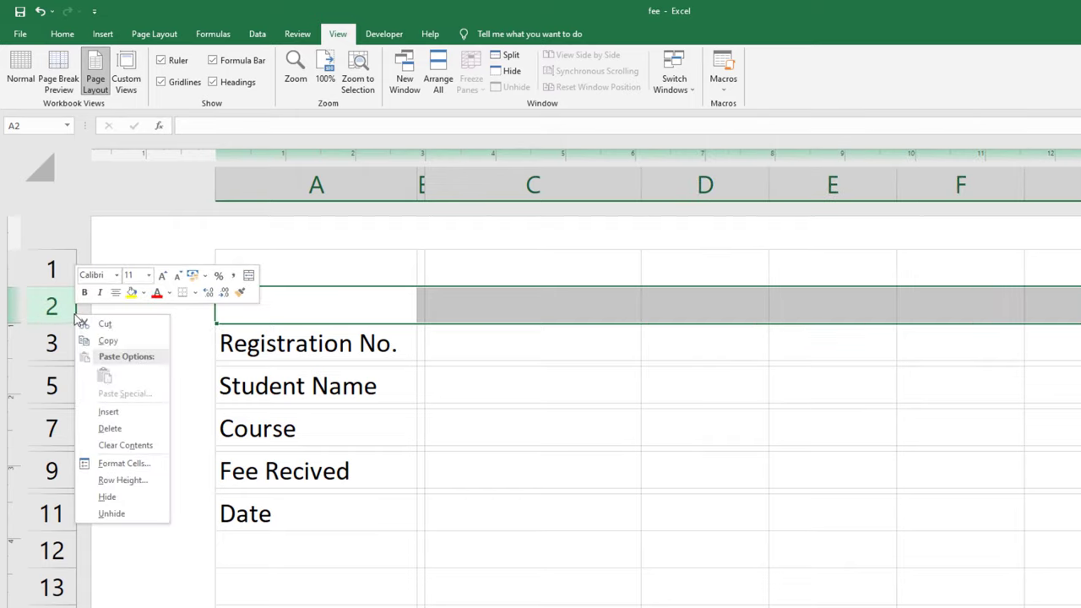
left_click(130, 411)
left_click_drag(62, 362, 66, 325)
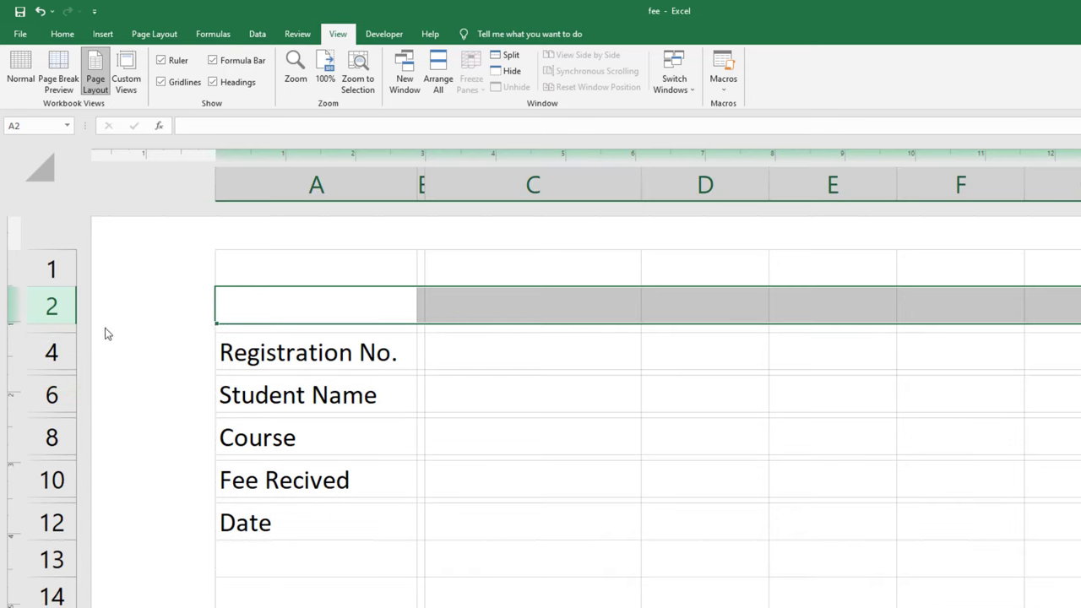
Merge and centre A2:C2, enter 'C Tech Computer Education', and add an outside border.
left_click(304, 310)
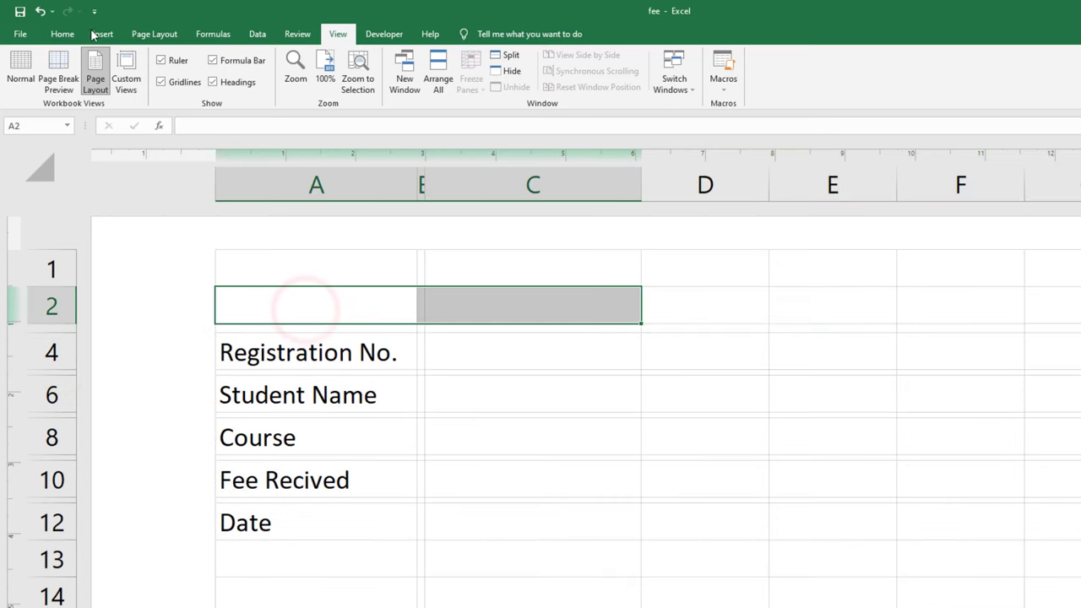
left_click(62, 34)
left_click(411, 82)
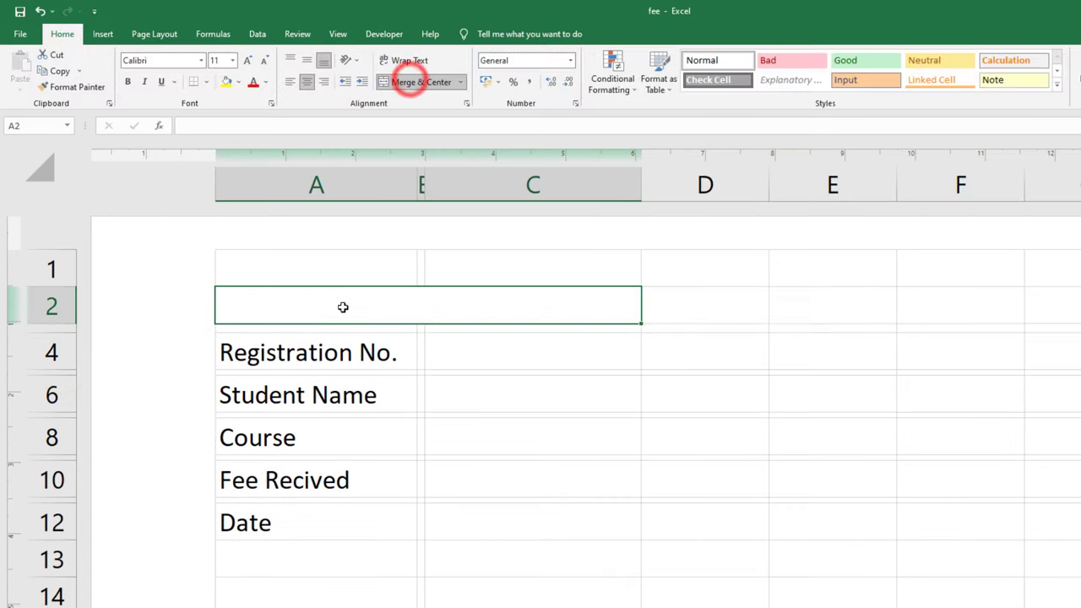
double_click(340, 306)
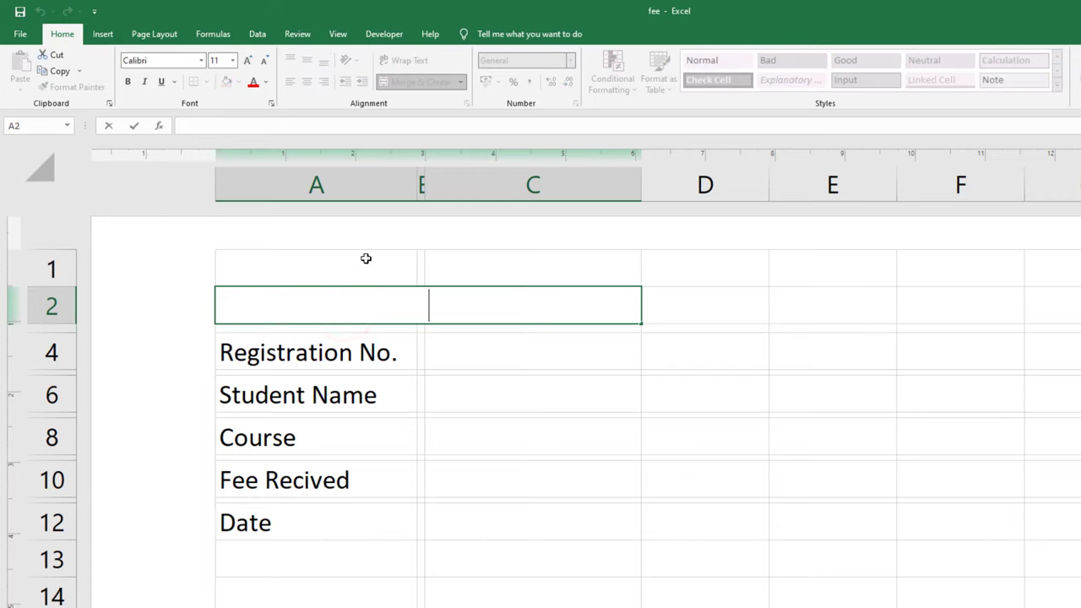
type("C Tech Computer Education")
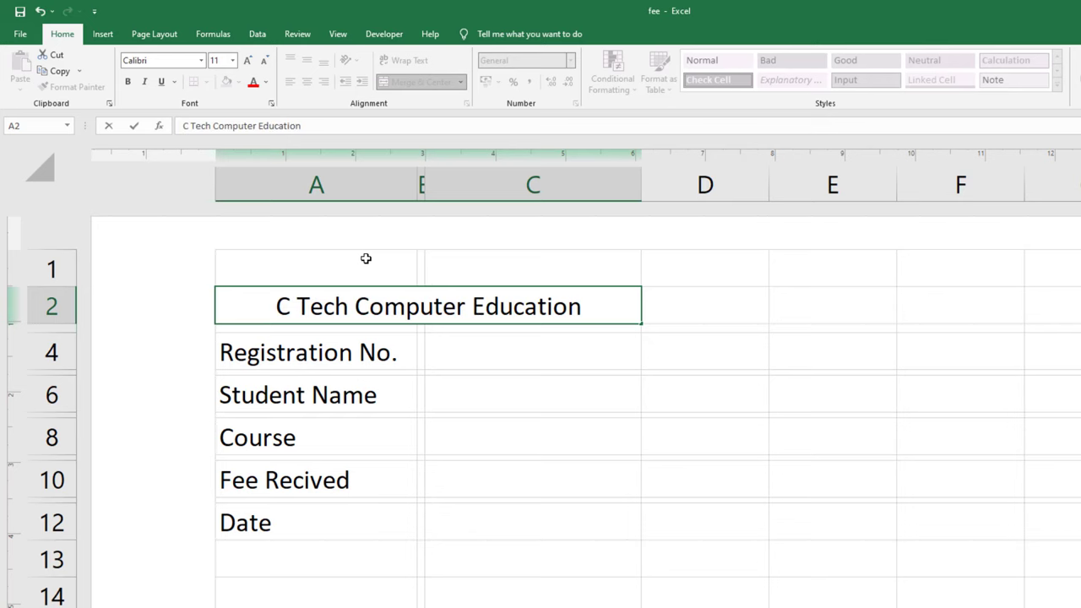
left_click(468, 344)
left_click(425, 299)
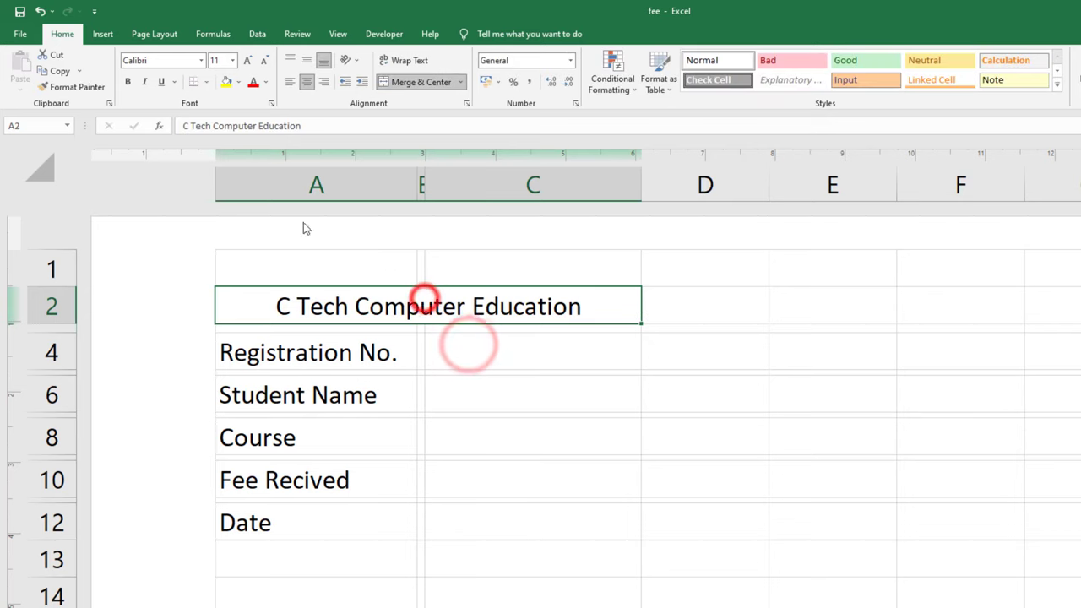
left_click(206, 82)
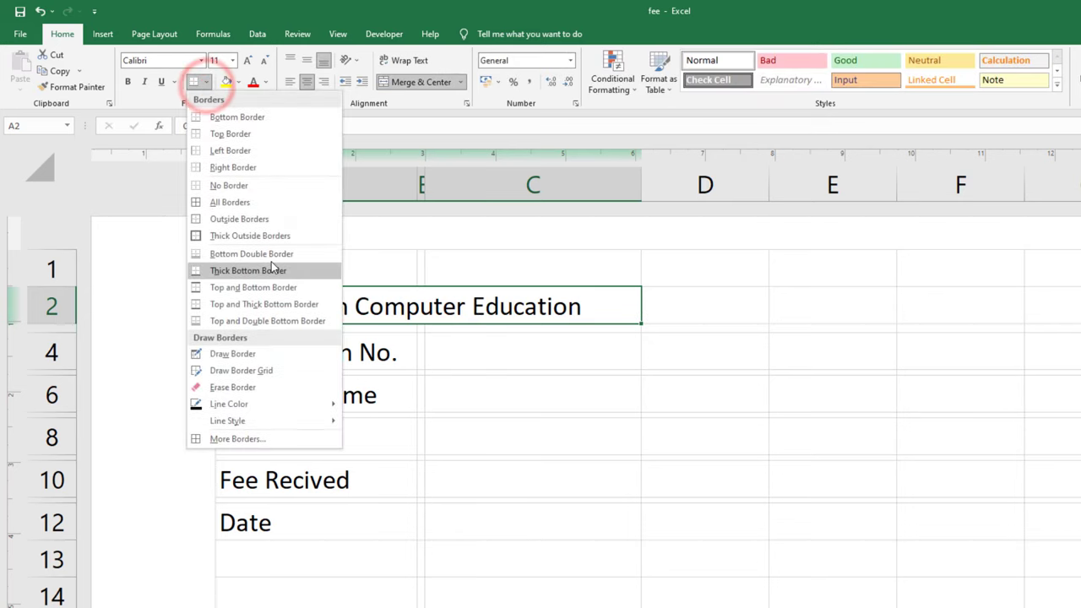
left_click(236, 224)
Select the five label cells A4, A6, A8, A10 and A12 and open Format Cells.
left_click(380, 352)
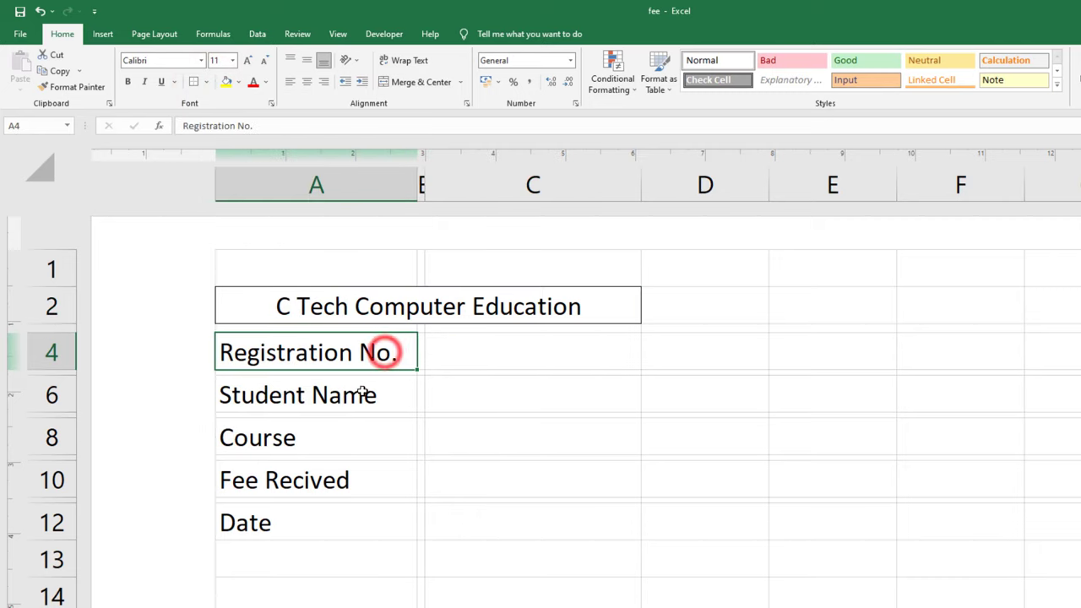
left_click(362, 394, "ctrl")
left_click(348, 437, "ctrl")
left_click(338, 482, "ctrl")
left_click(327, 521, "ctrl")
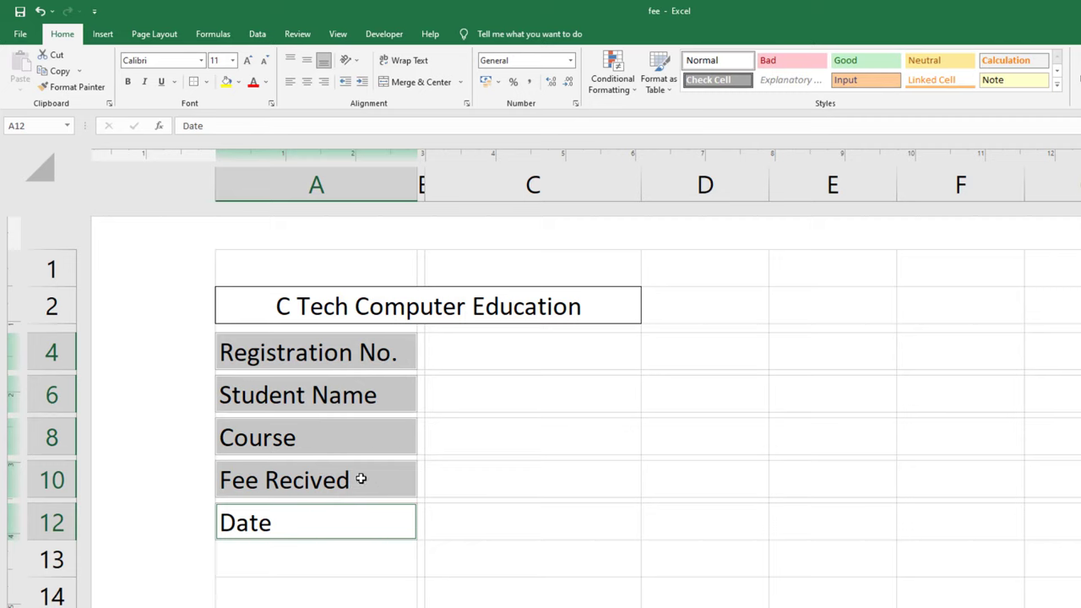
right_click(349, 440)
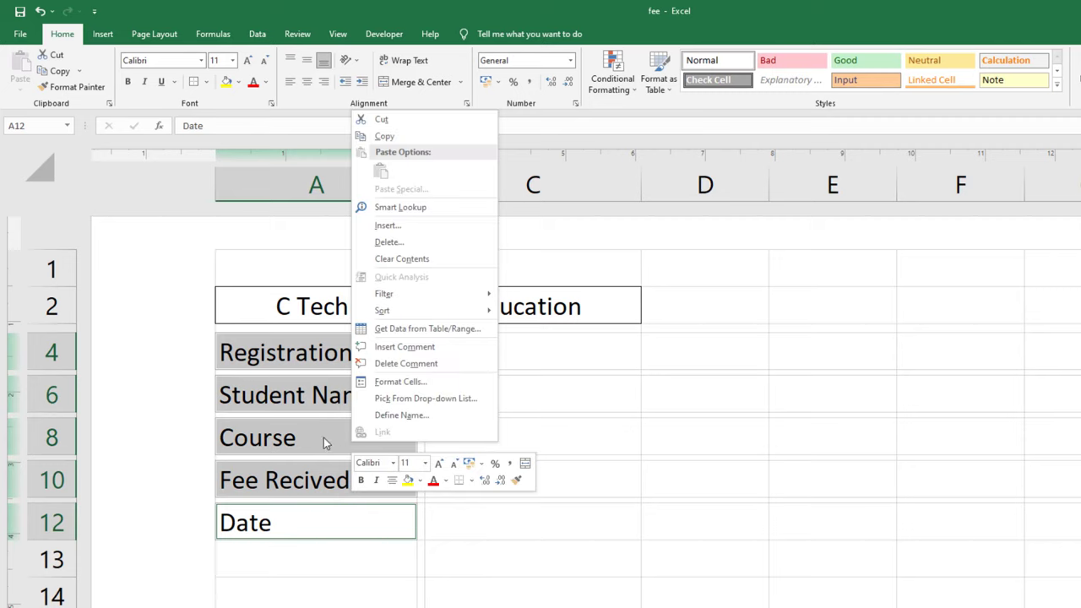
left_click(448, 384)
left_click_drag(402, 217, 543, 280)
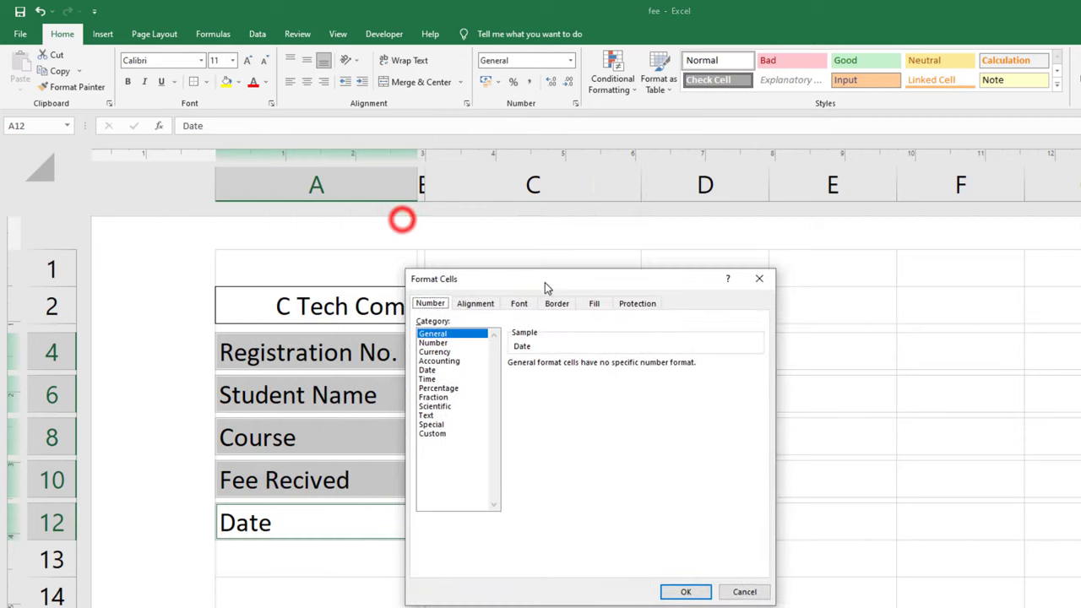
Apply a white-to-blue gradient fill to the label cells.
left_click(593, 304)
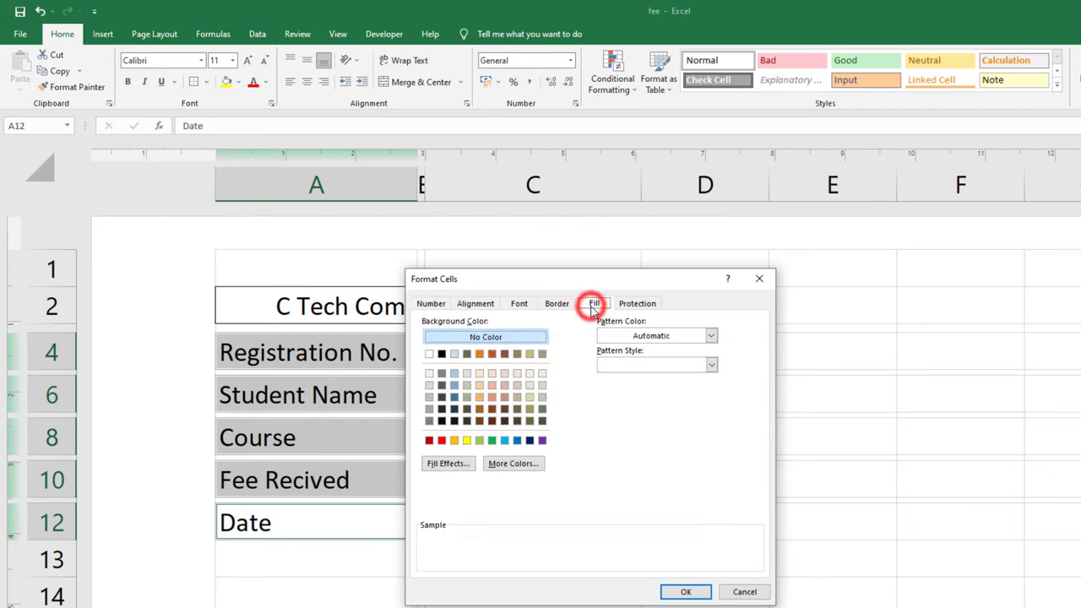
left_click(447, 463)
left_click_drag(409, 218, 526, 254)
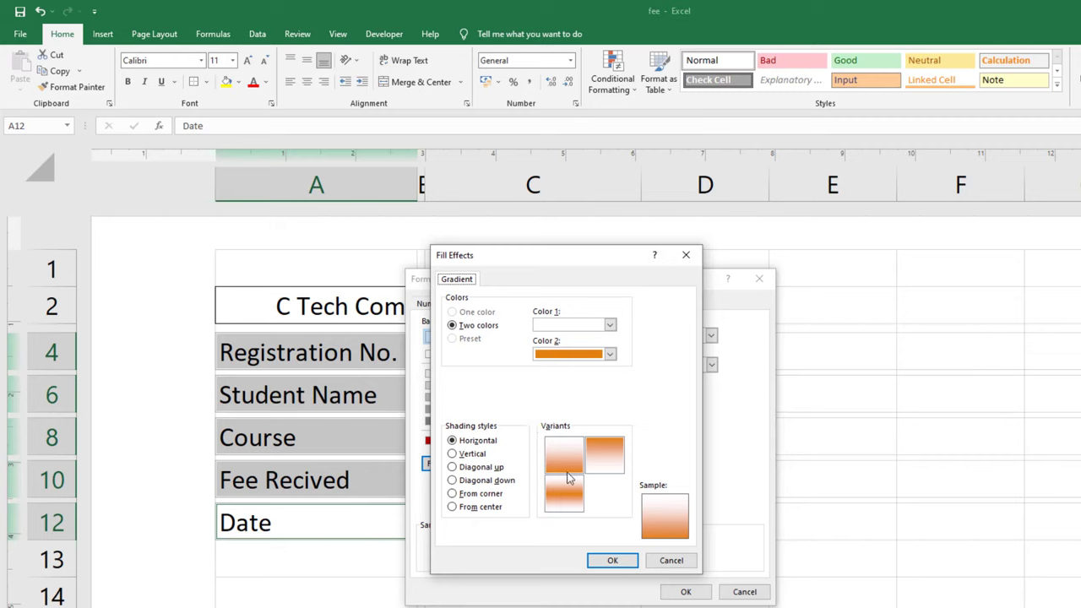
left_click(610, 354)
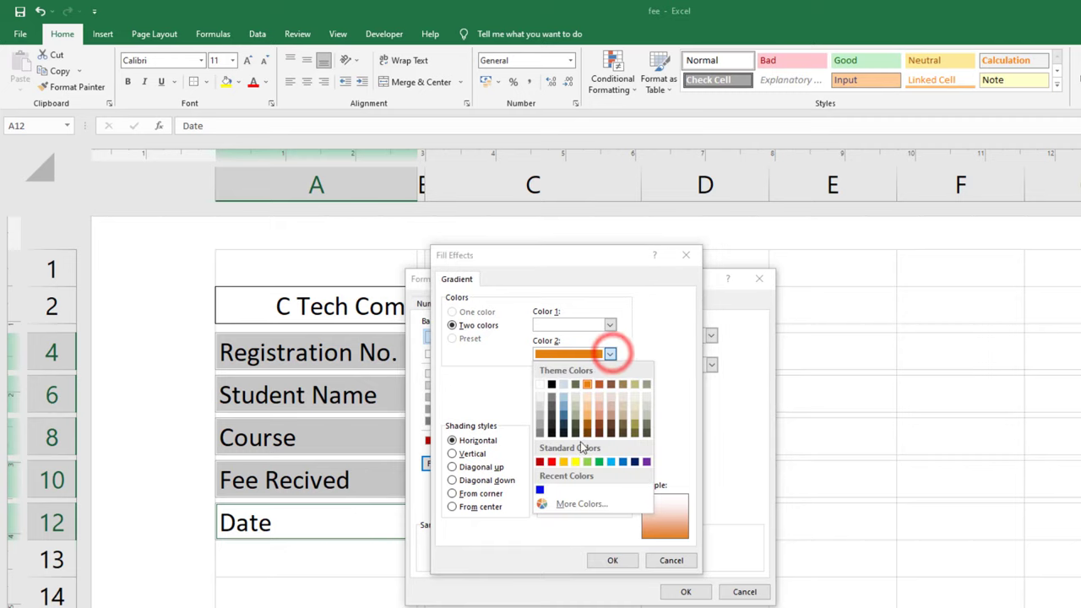
left_click(541, 490)
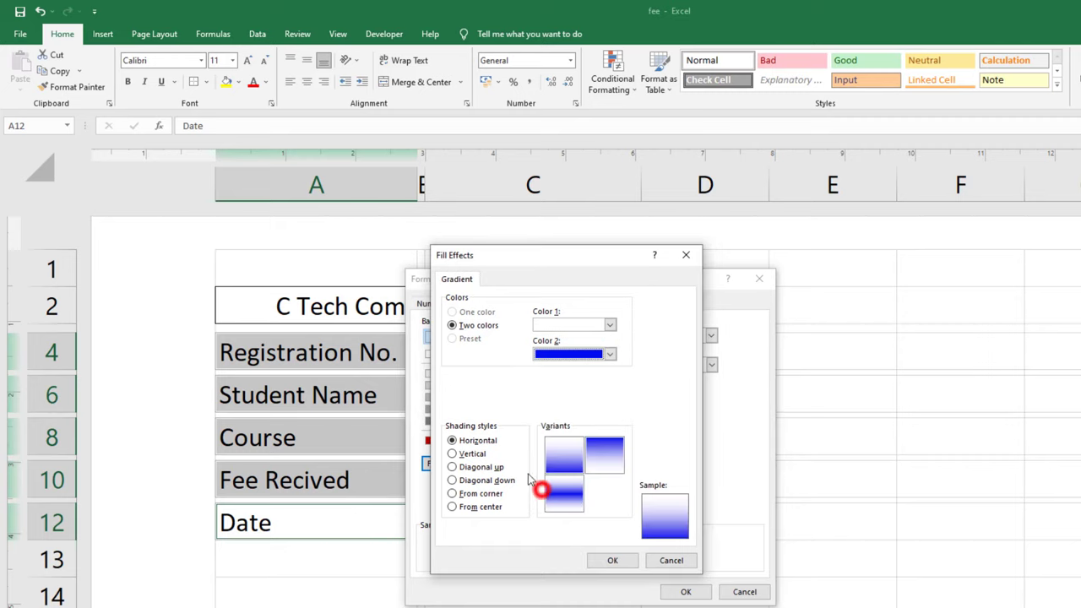
left_click(612, 559)
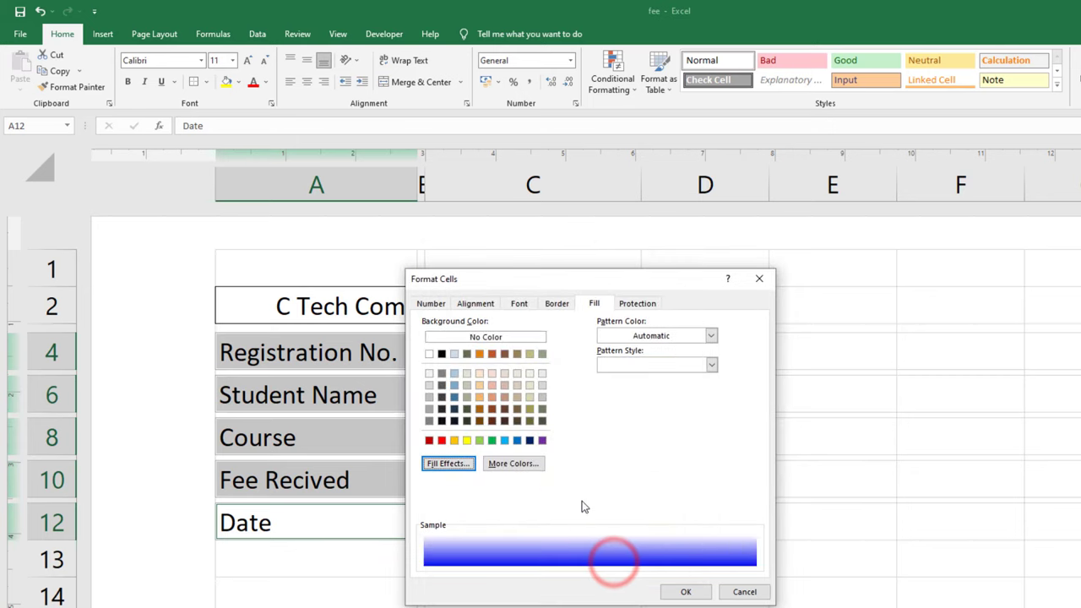
left_click(685, 590)
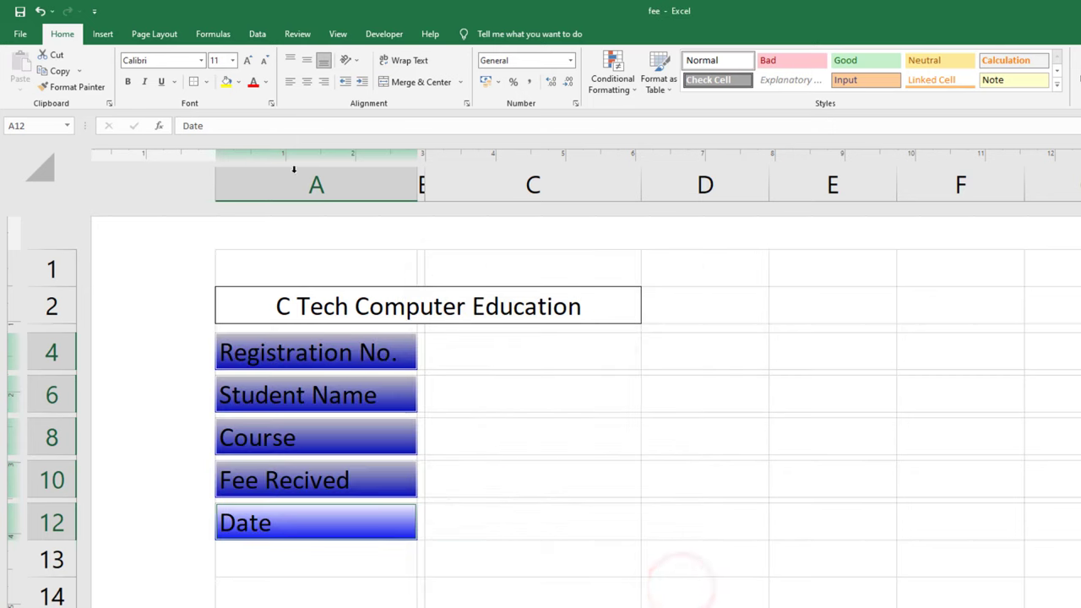
Make the five labels' text white and bold.
left_click(266, 84)
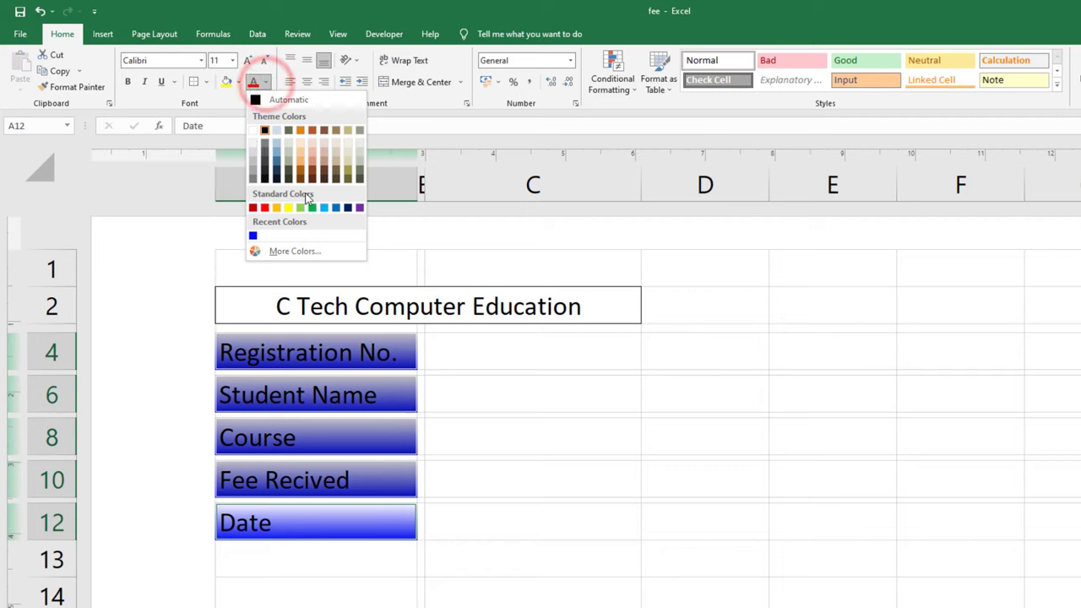
left_click(252, 130)
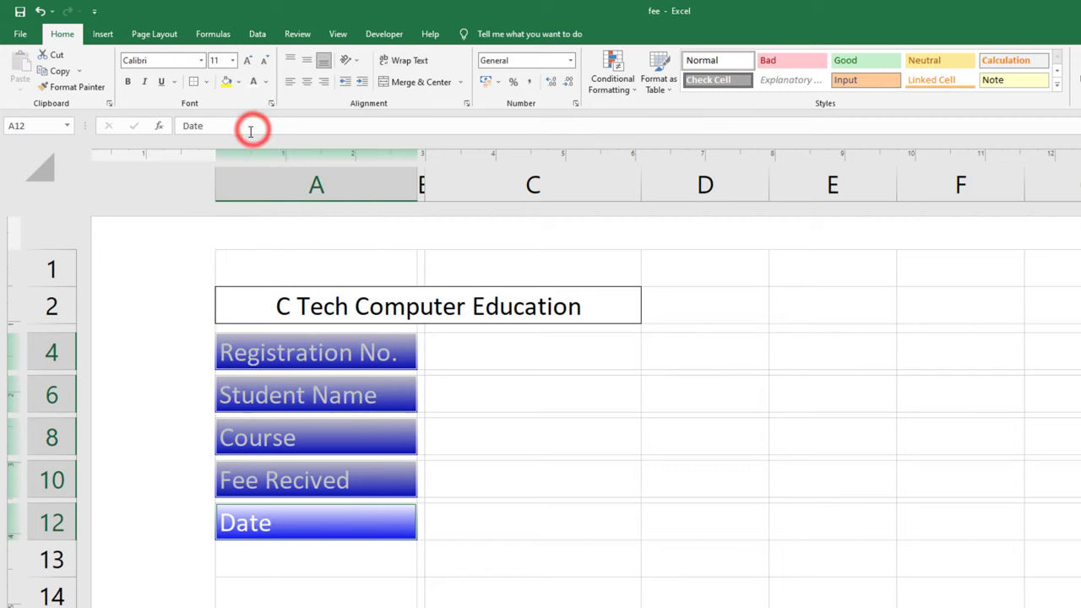
left_click(350, 436)
left_click(296, 351)
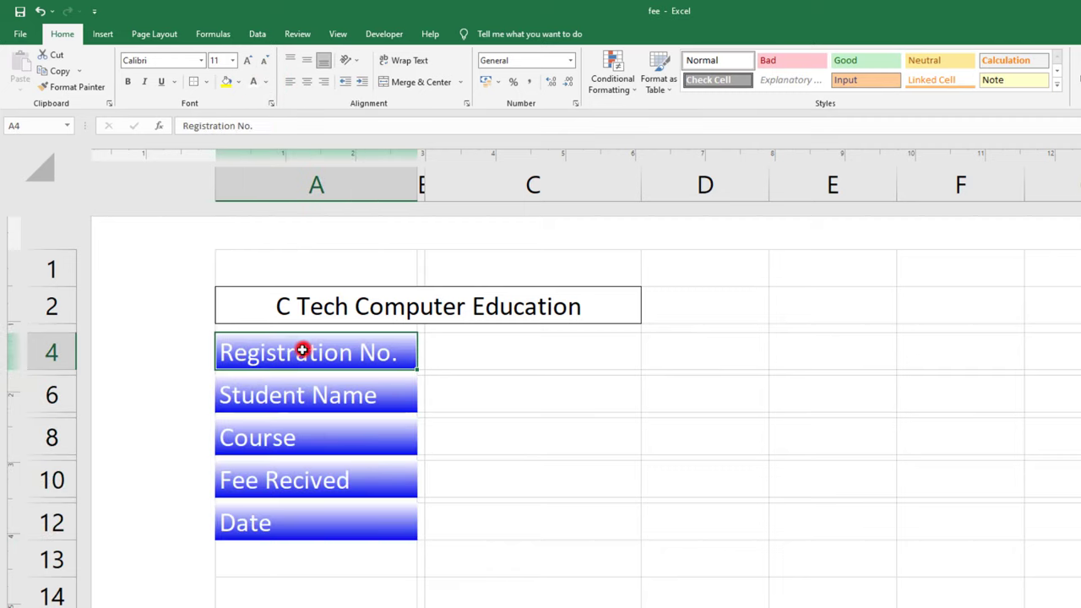
left_click(295, 388, "ctrl")
left_click(296, 439, "ctrl")
left_click(289, 477, "ctrl")
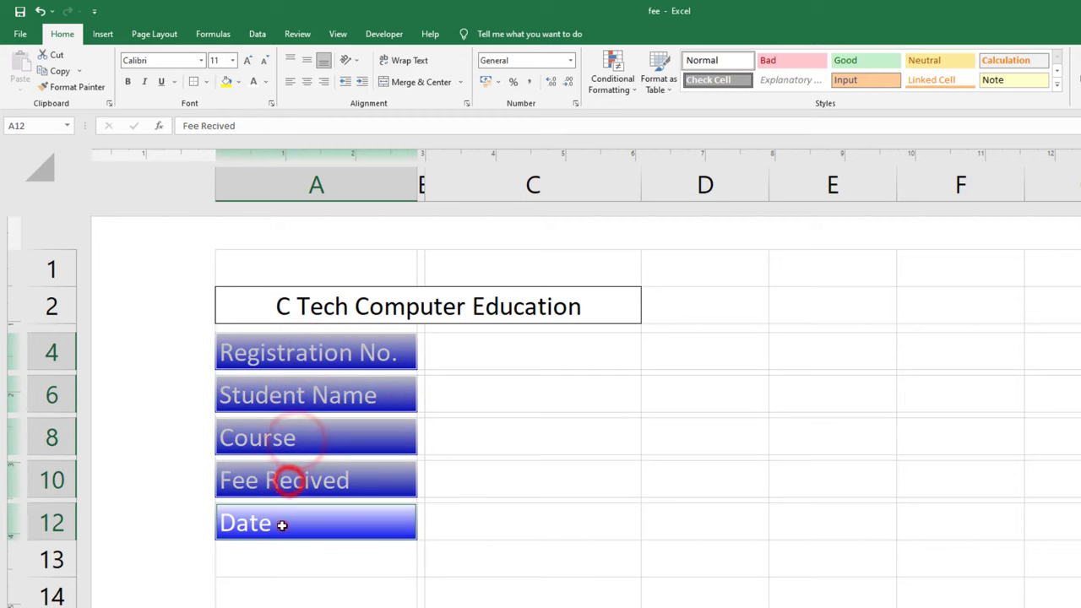
left_click(284, 521, "ctrl")
left_click(127, 85)
left_click(513, 349)
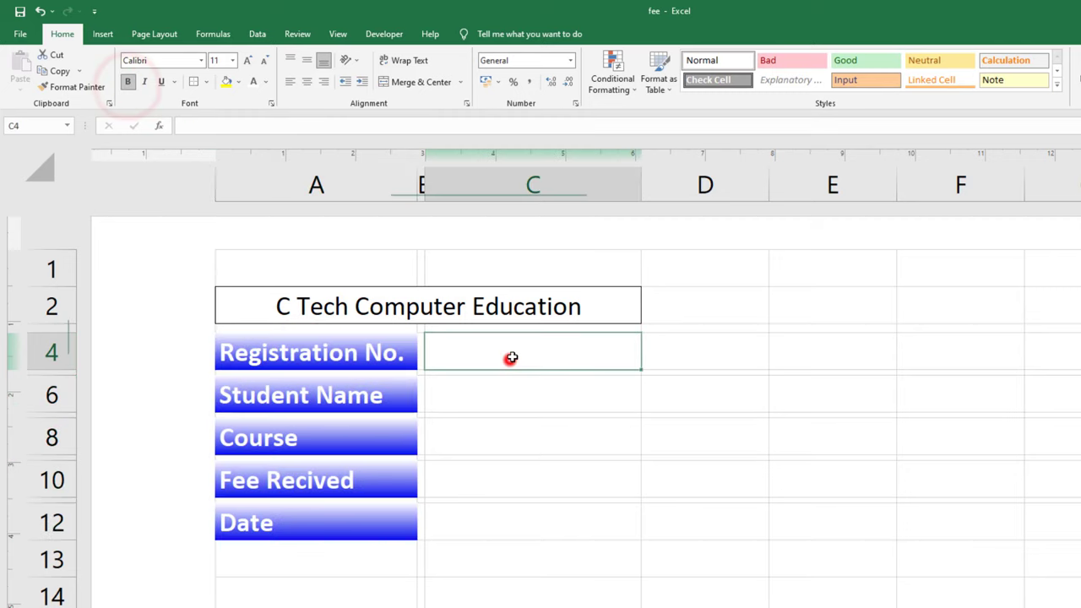
Select entry cells C4, C6, C8, C10 and C12 and open their fill settings.
left_click(545, 392, "ctrl")
left_click(533, 435, "ctrl")
left_click(525, 482, "ctrl")
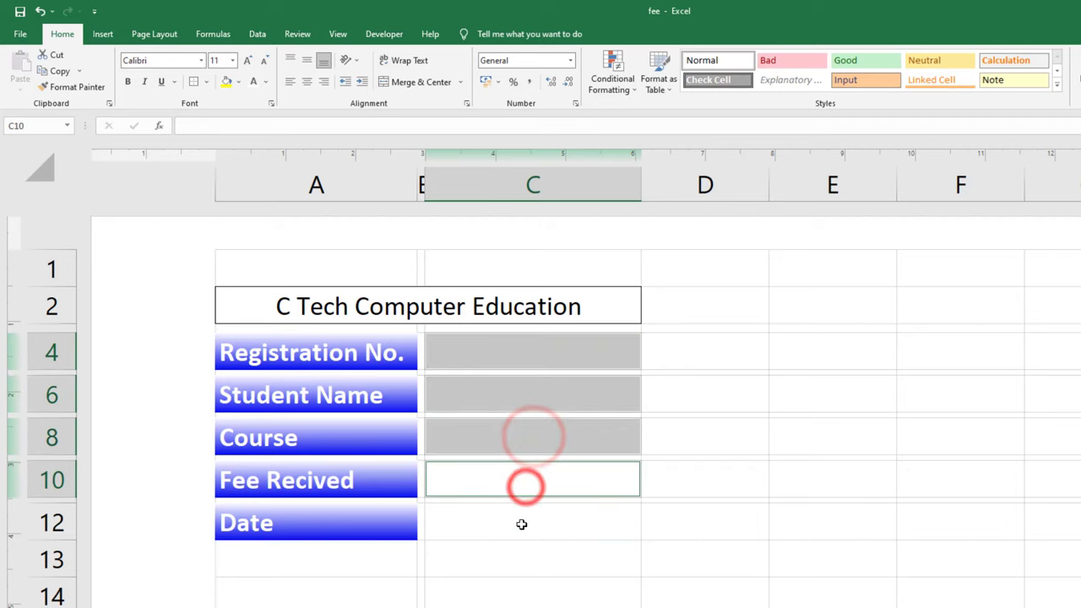
left_click(522, 524, "ctrl")
right_click(517, 352)
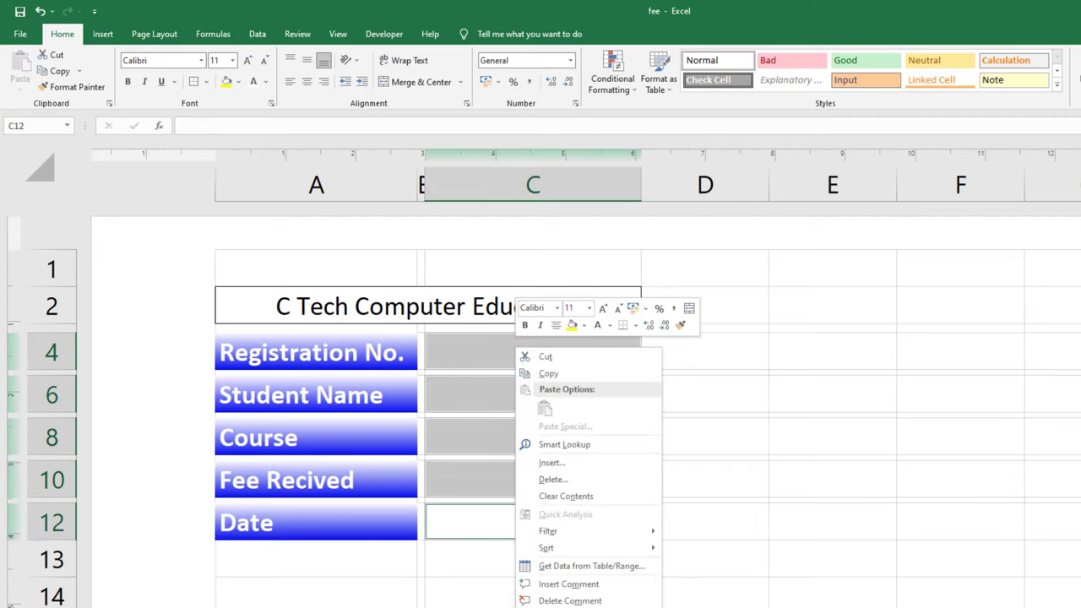
left_click(584, 604)
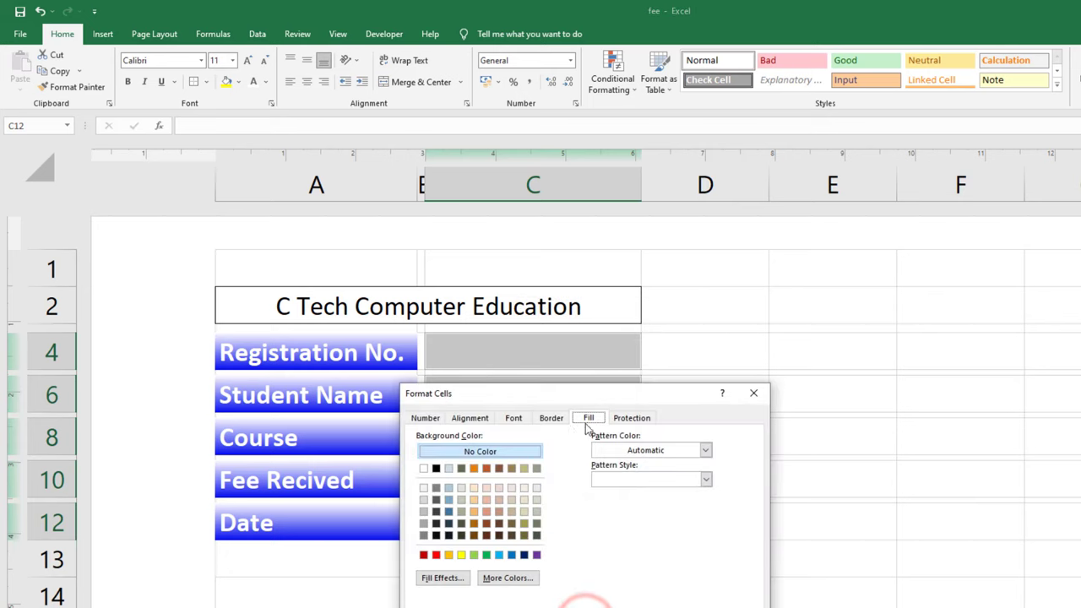
Apply a white-to-green gradient fill to the five entry cells.
left_click_drag(582, 402, 348, 303)
left_click(221, 478)
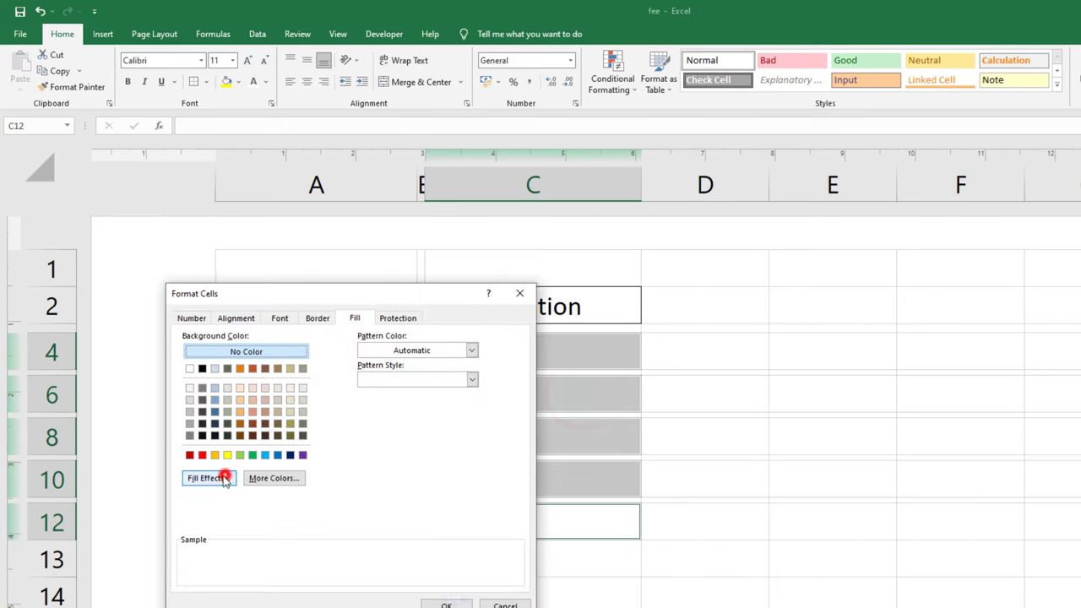
left_click(629, 499)
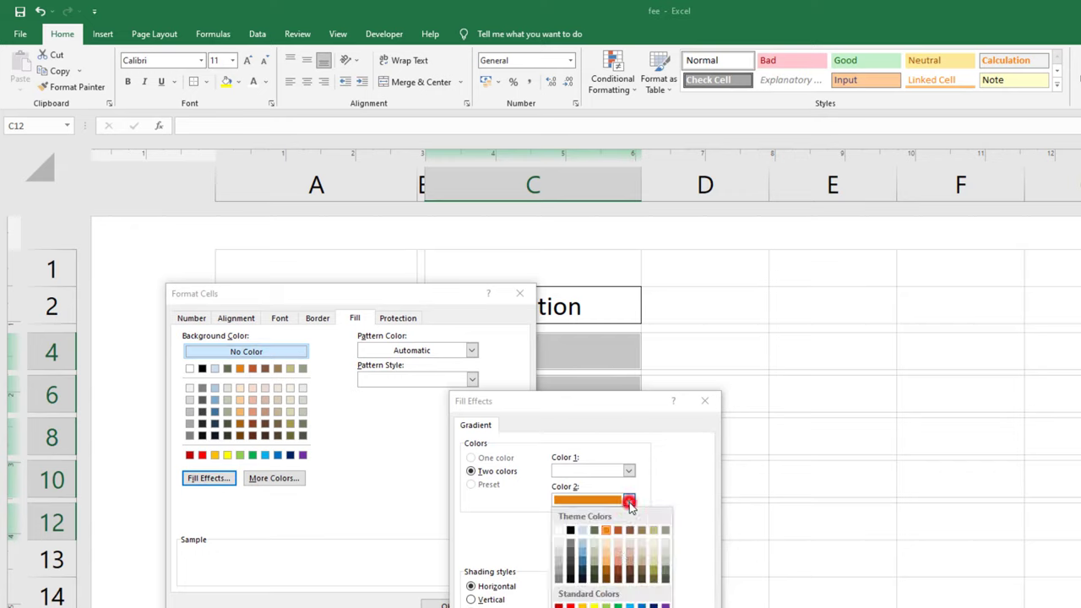
left_click(615, 597)
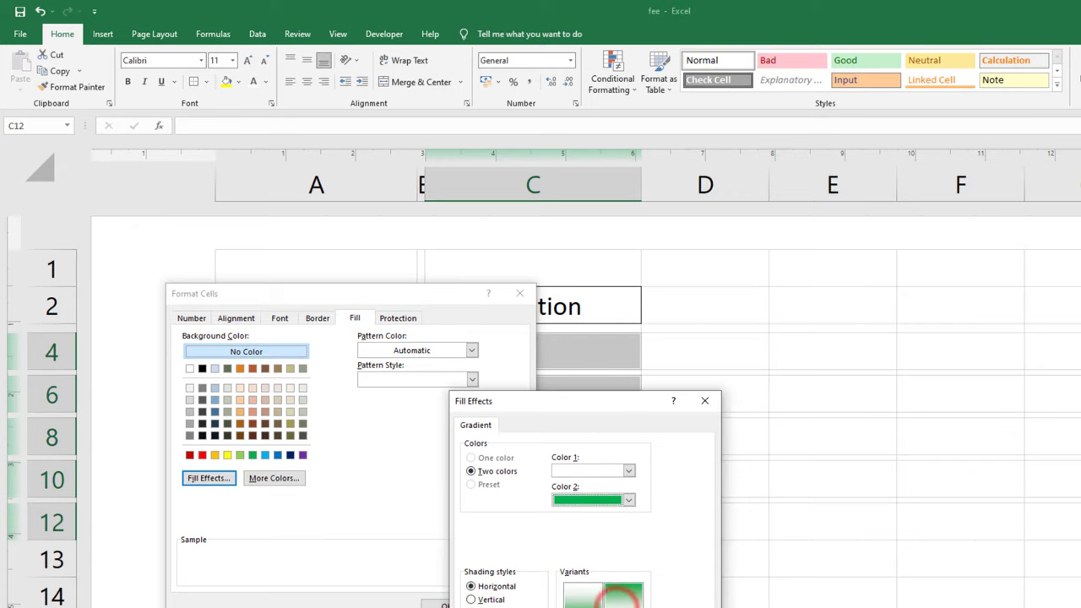
left_click(581, 596)
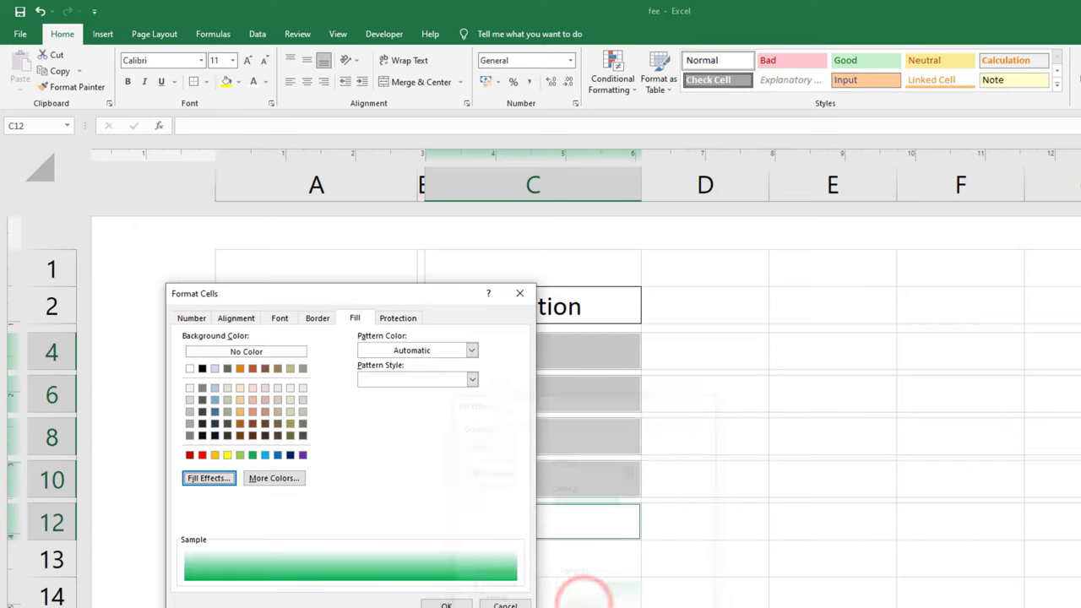
left_click(448, 601)
Reselect the five entry cells and apply the font colour and bold.
left_click(500, 468)
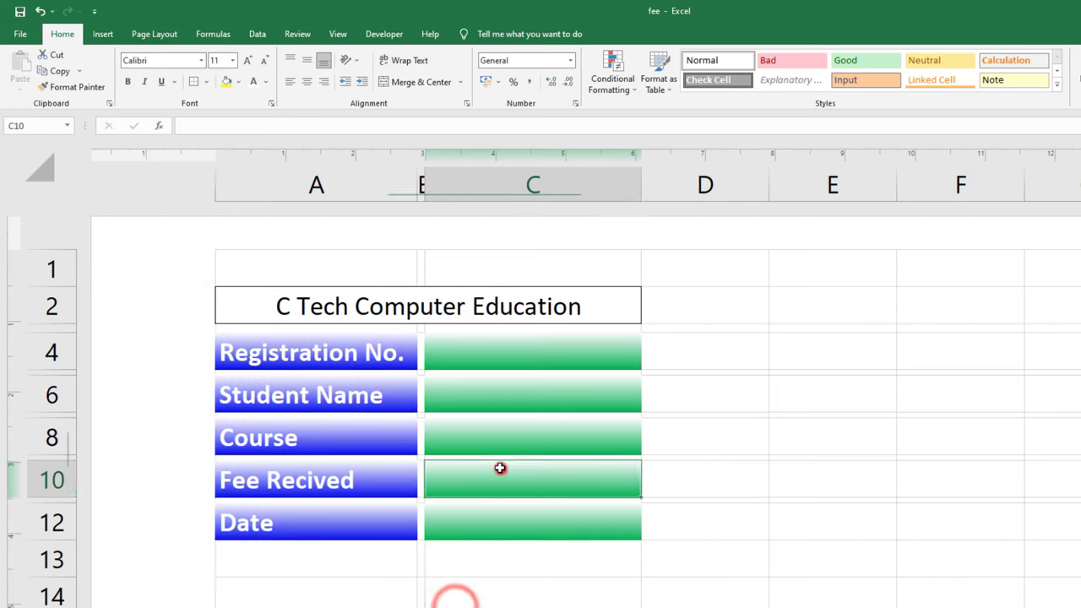
left_click(490, 350)
left_click(494, 380, "ctrl")
left_click(483, 446, "ctrl")
left_click(482, 477, "ctrl")
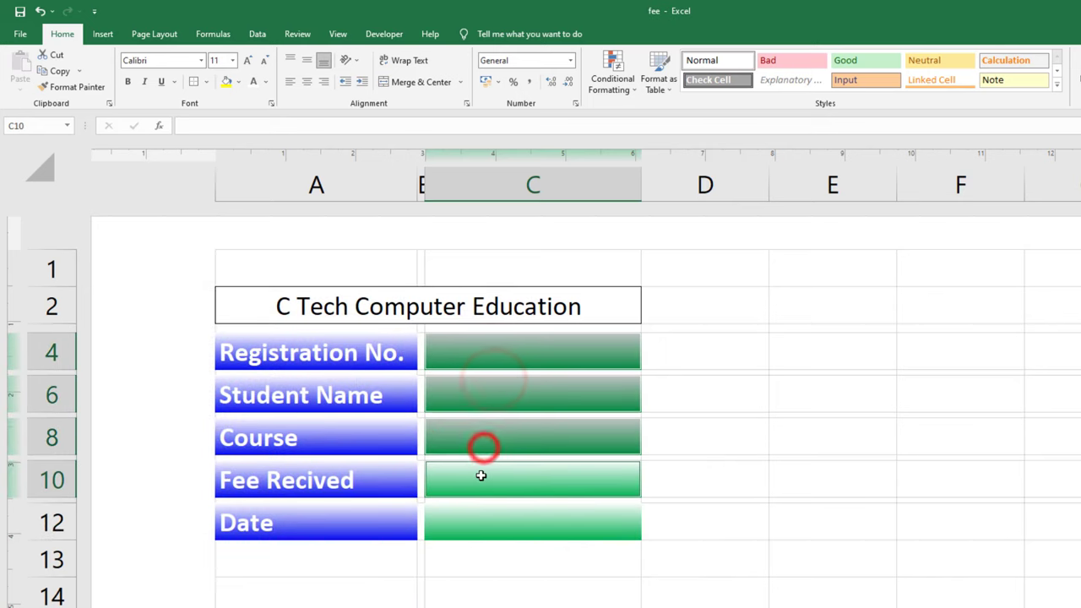
left_click(478, 515, "ctrl")
left_click(252, 84)
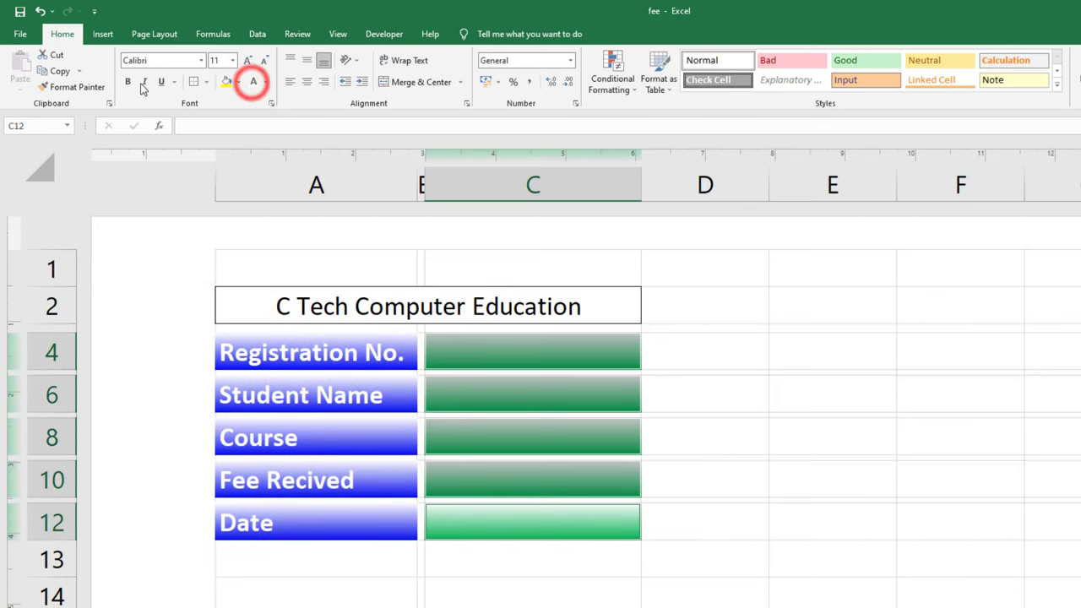
left_click(128, 81)
left_click(571, 355)
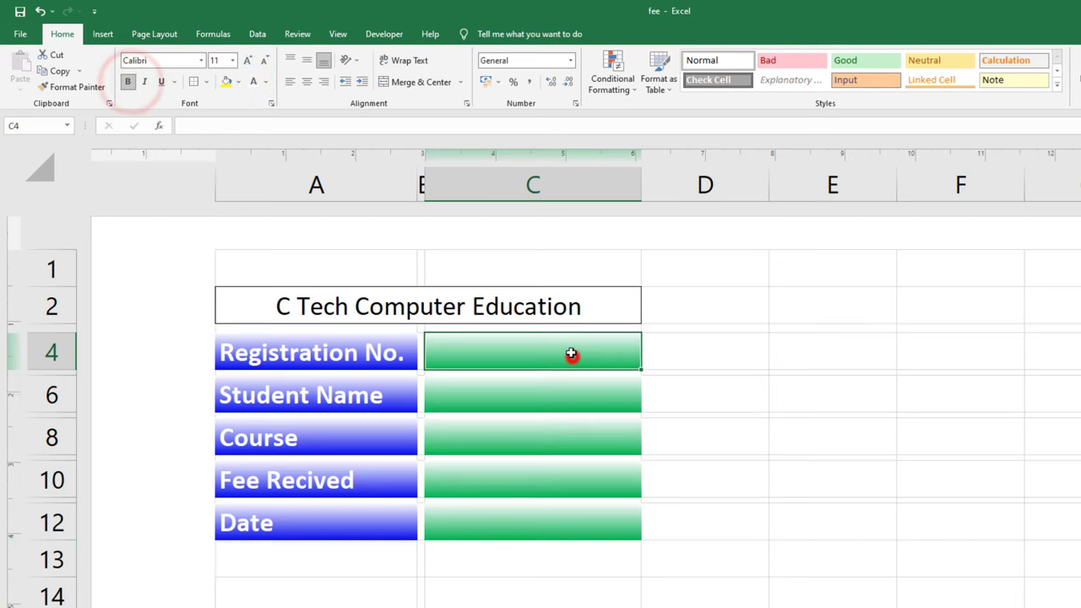
Make the merged A2 title 'C Tech Computer Education' bold at 14 pt.
left_click(521, 293)
left_click(128, 81)
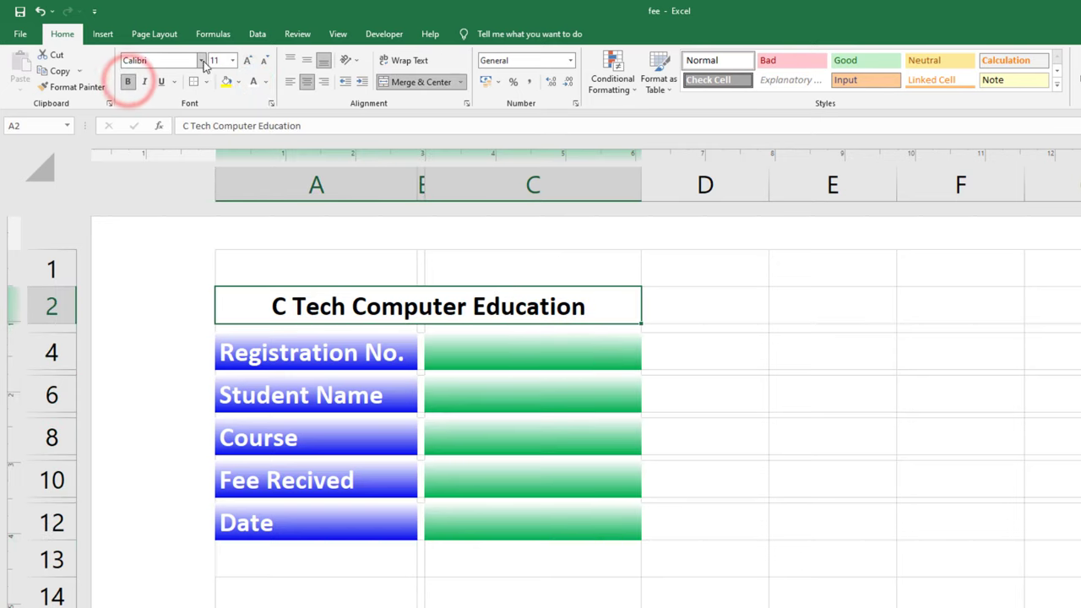
left_click(247, 62)
left_click(247, 62)
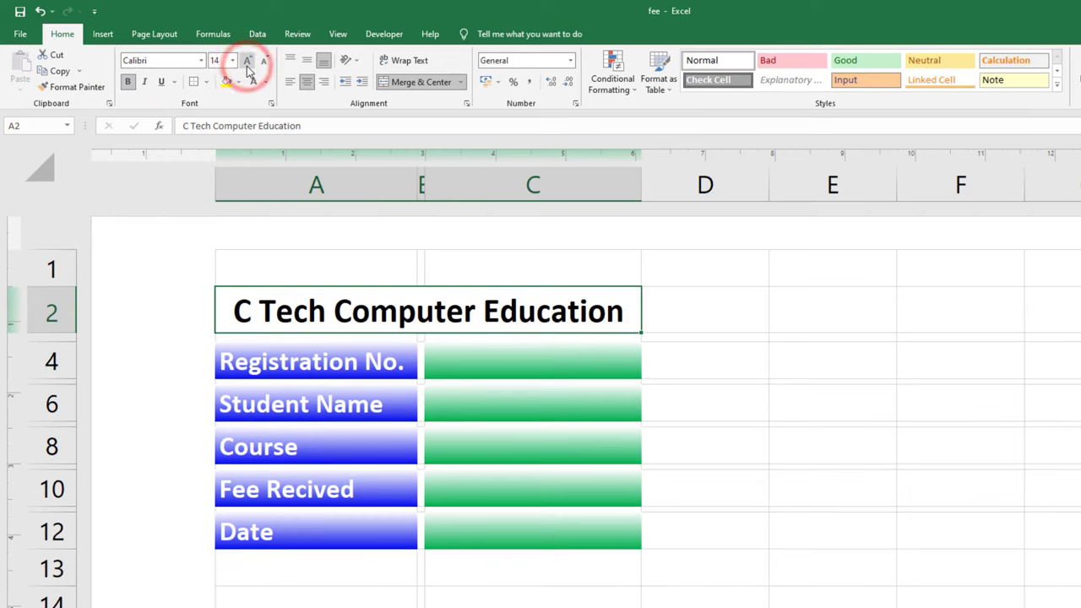
Select the form A2:C12, then select cells A14:C14 below it.
left_click_drag(270, 296, 529, 535)
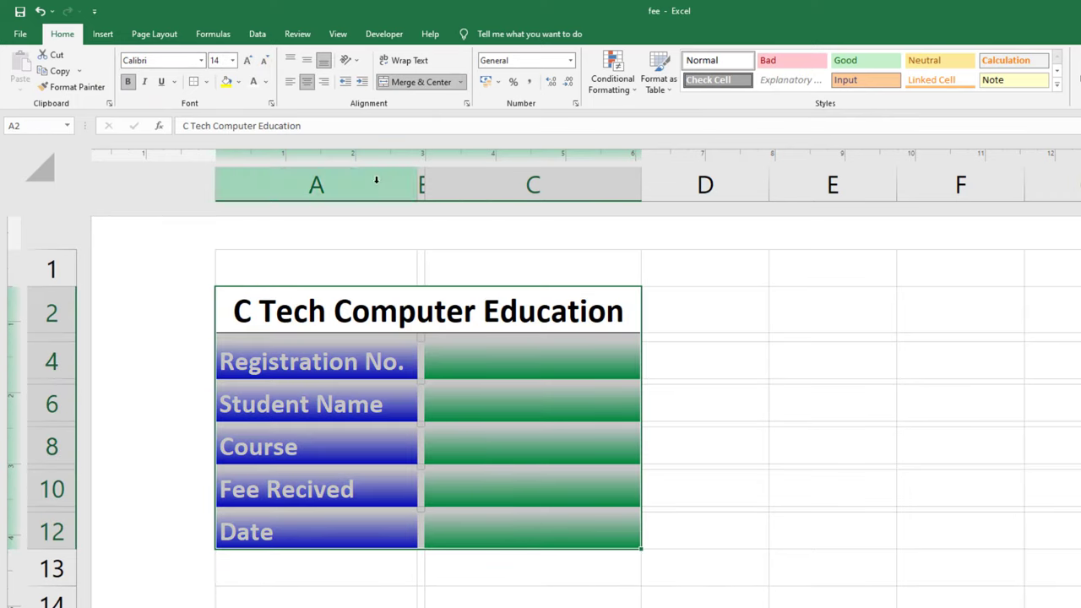
left_click(695, 374)
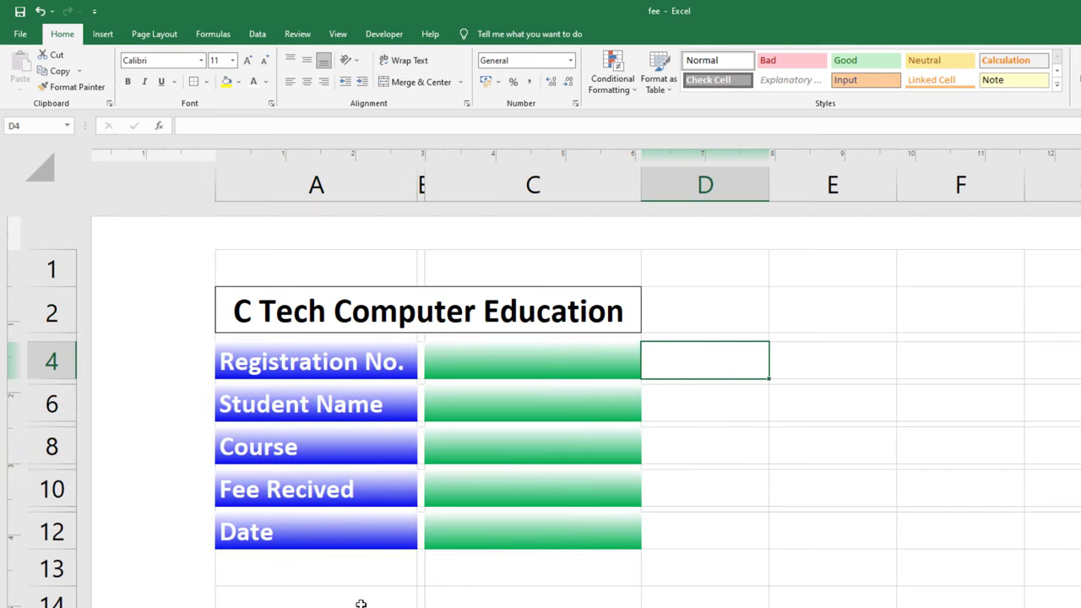
left_click_drag(360, 601, 523, 601)
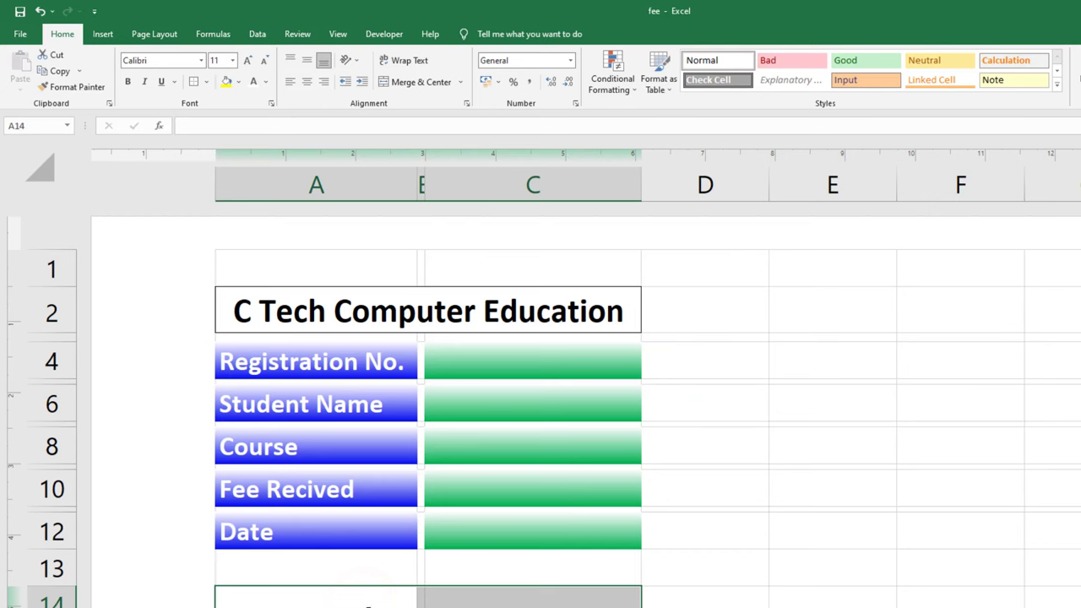
Draw a rounded rectangle shape starting at cell A14, below the form.
left_click(365, 602)
left_click(114, 34)
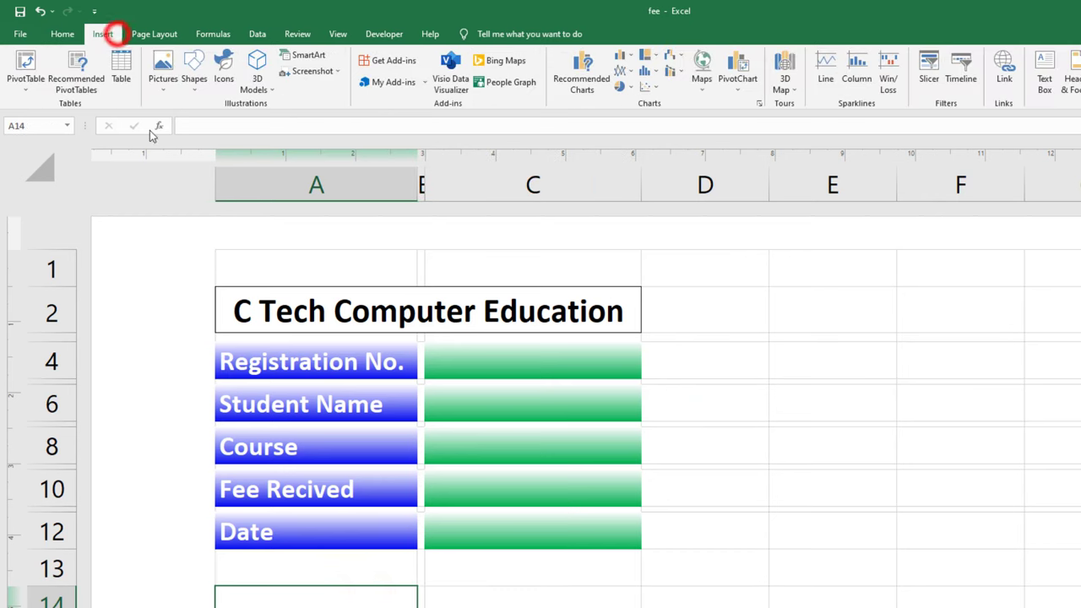
left_click(194, 76)
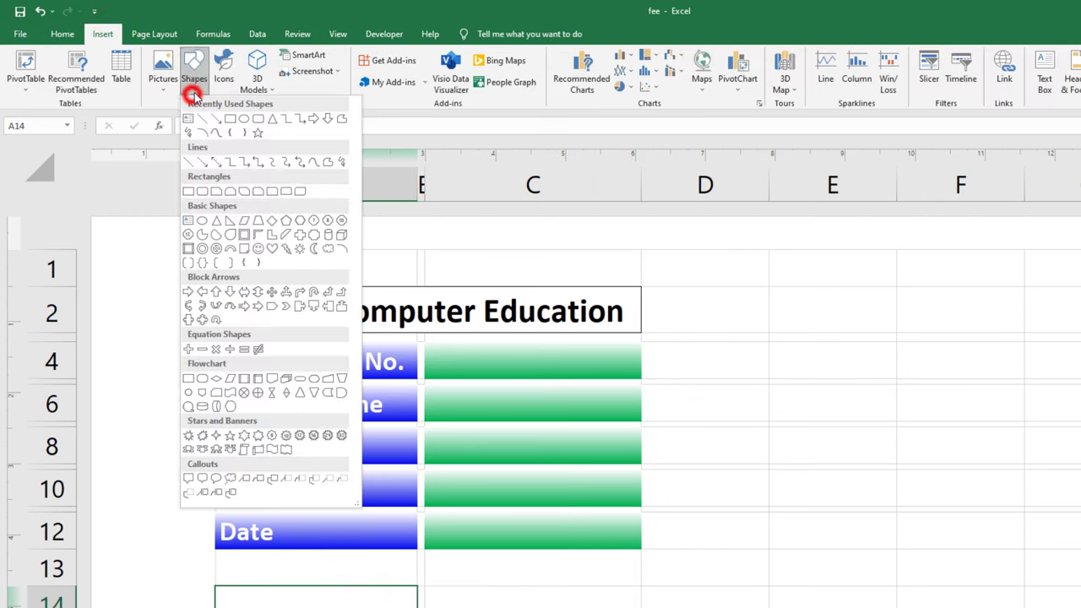
left_click(258, 120)
left_click_drag(304, 584, 581, 606)
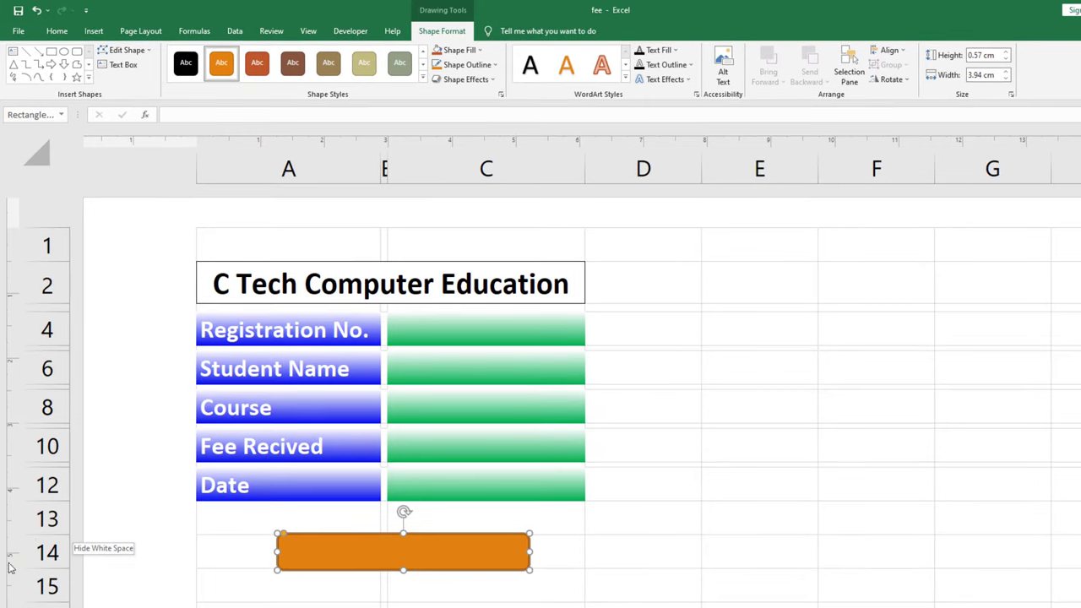
Type RECIVED into the shape and centre it horizontally and vertically.
type("RECIVED")
left_click(57, 30)
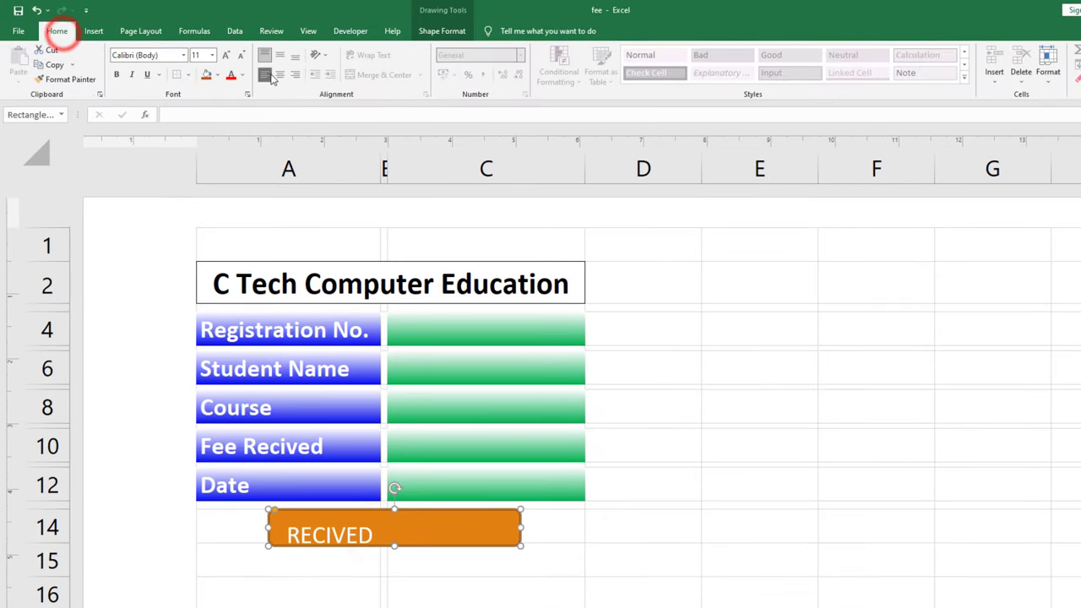
left_click(279, 74)
left_click(279, 54)
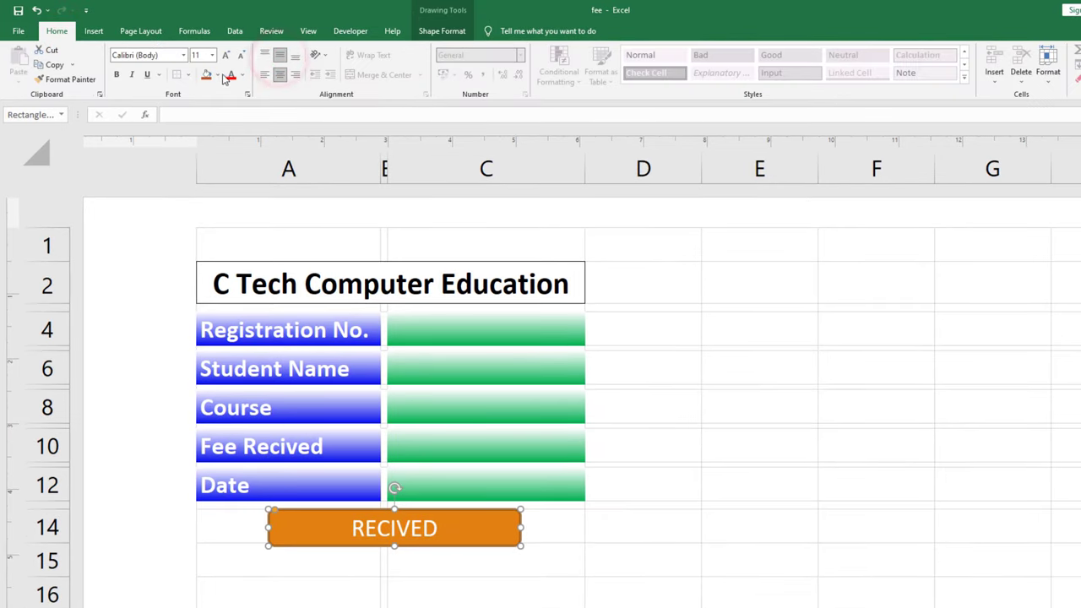
Fill the RECIVED shape green and make its text bold.
left_click(218, 75)
left_click(259, 190)
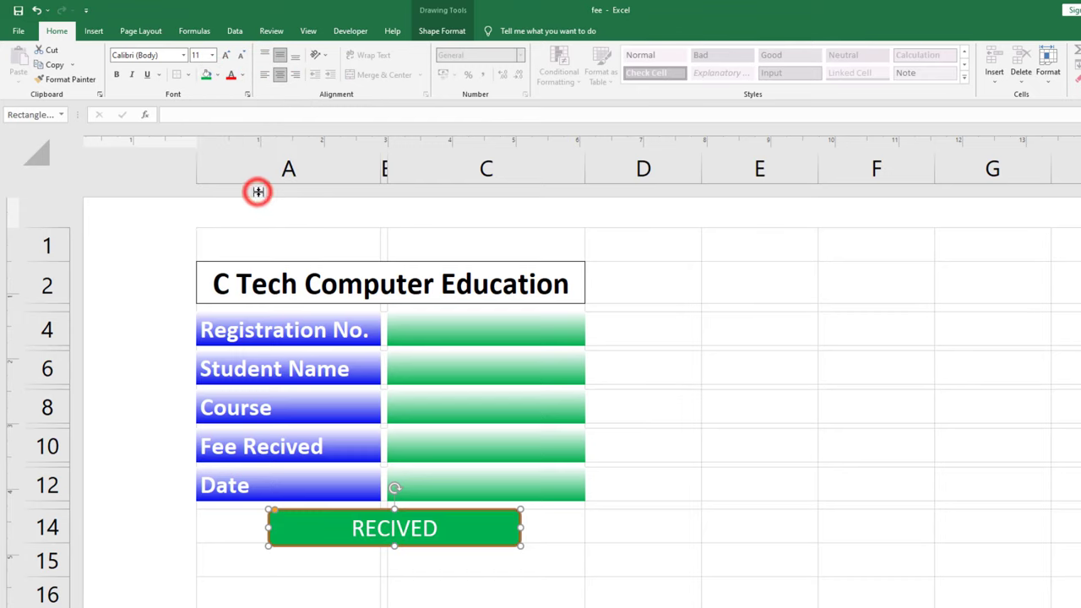
left_click(118, 75)
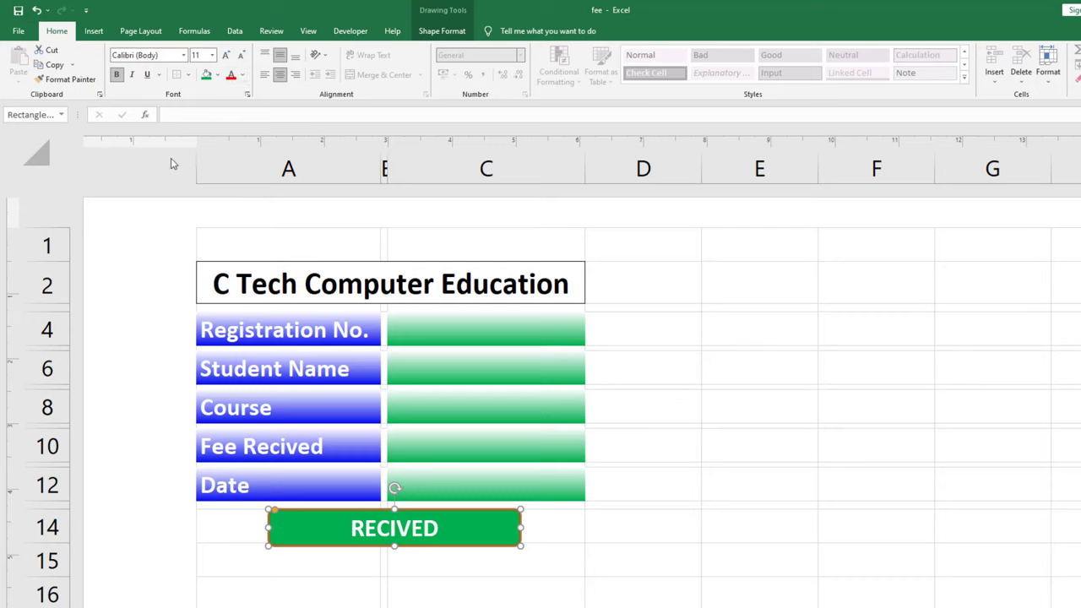
left_click(370, 594)
left_click(364, 530)
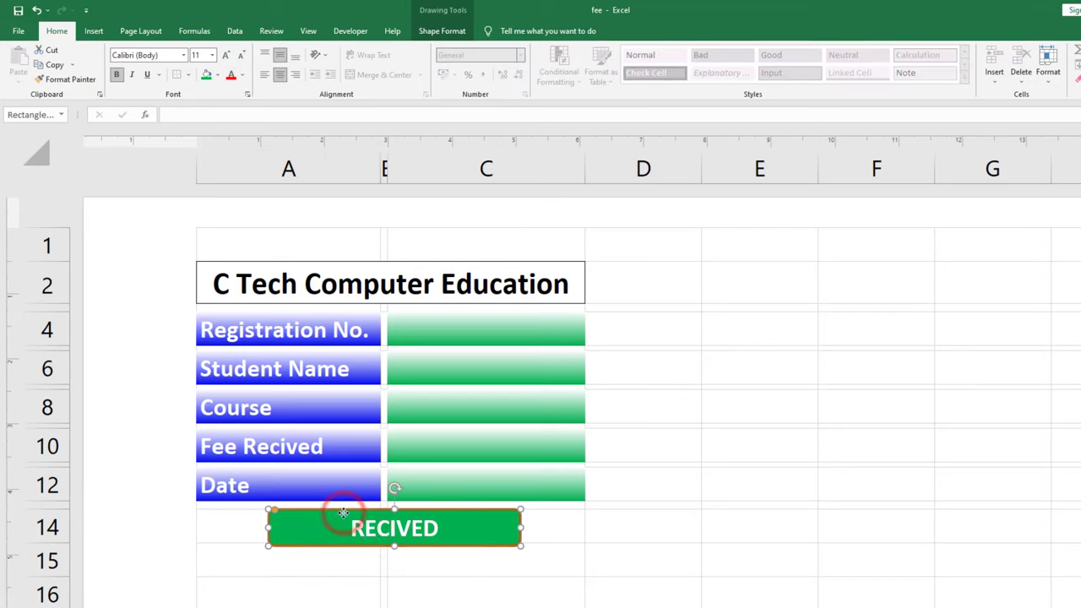
right_click(342, 513)
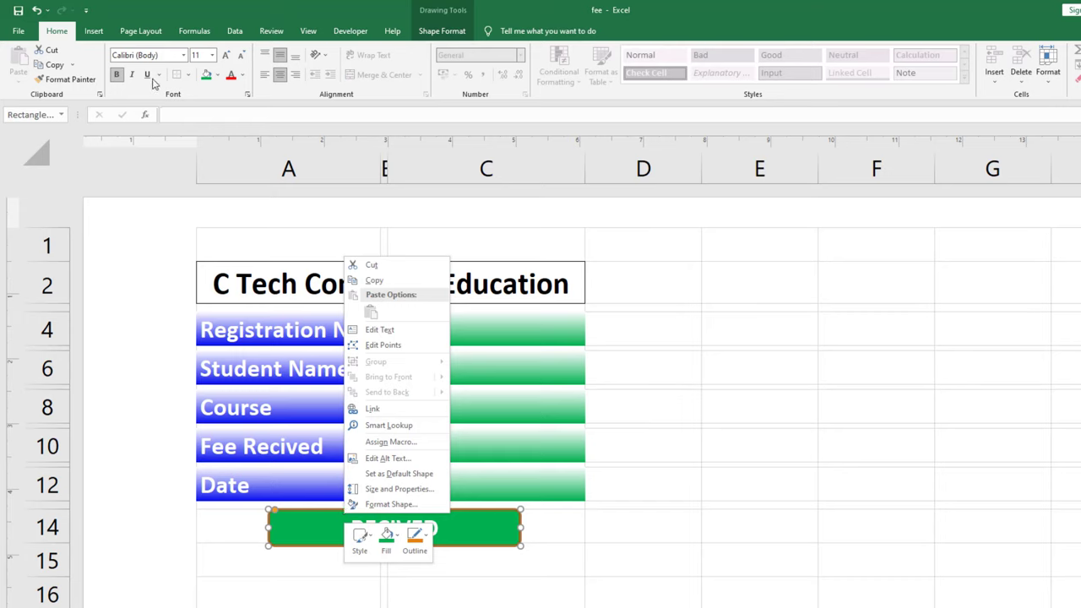
Set the RECIVED shape's outline to No Outline.
left_click(442, 32)
left_click(477, 65)
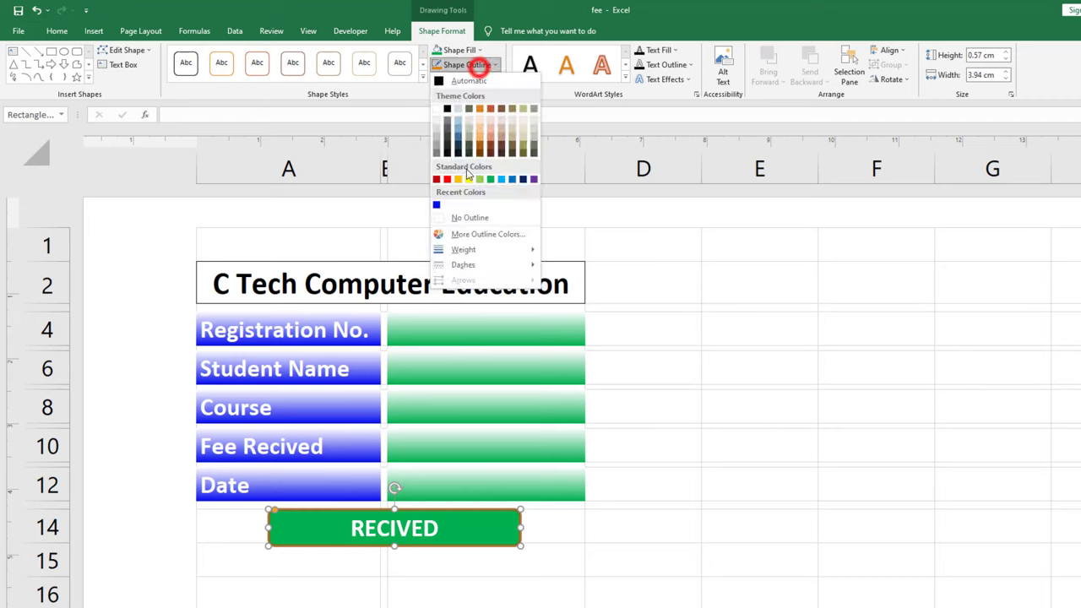
left_click(469, 217)
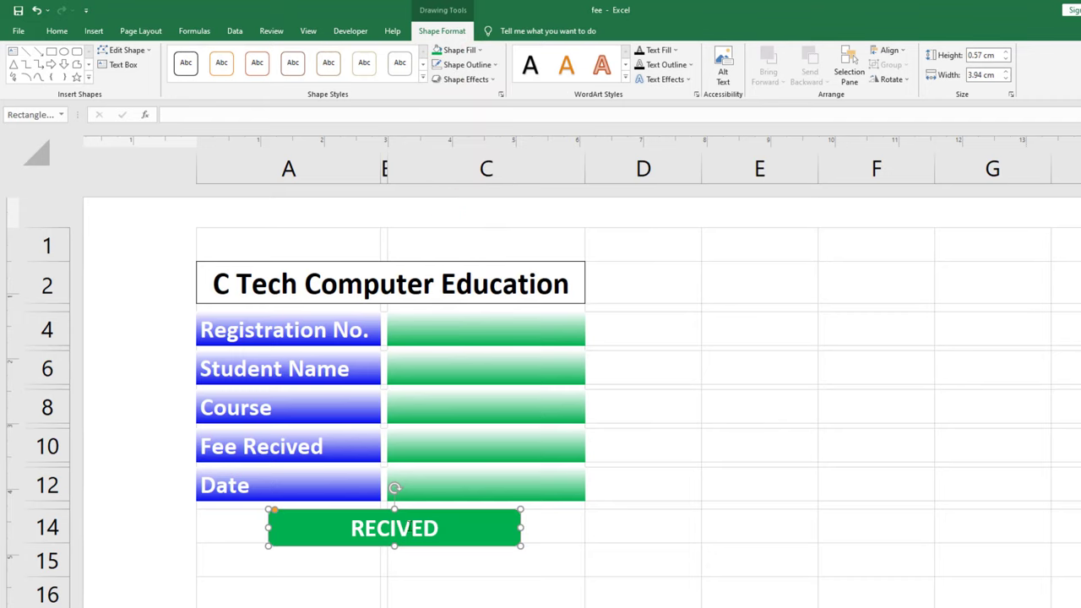
Try Shape Styles presets on the button, then bring up its Size and Properties pane.
left_click(422, 80)
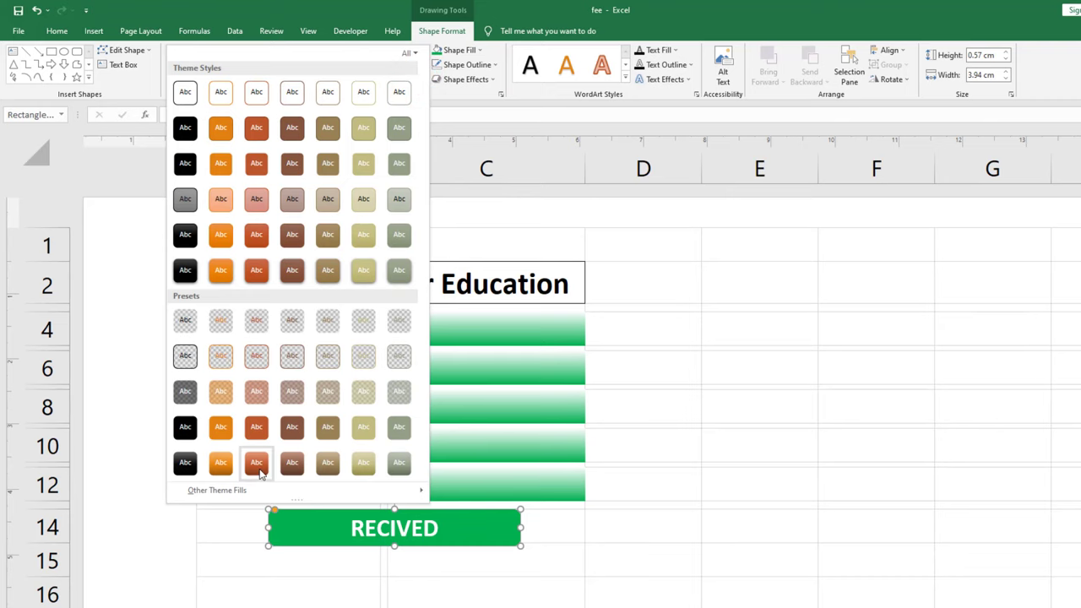
left_click(256, 463)
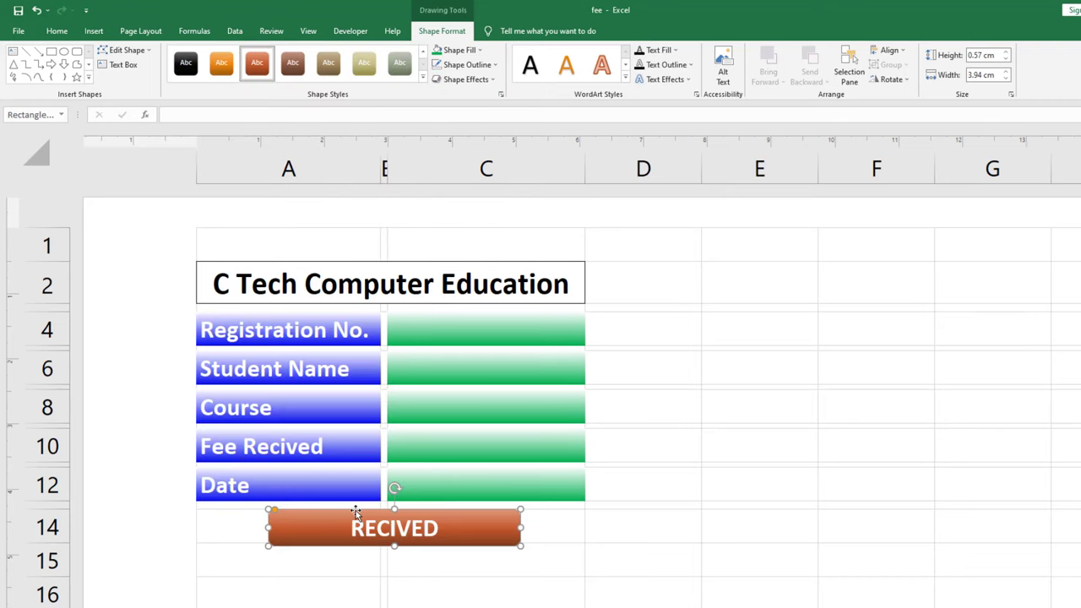
left_click(439, 53)
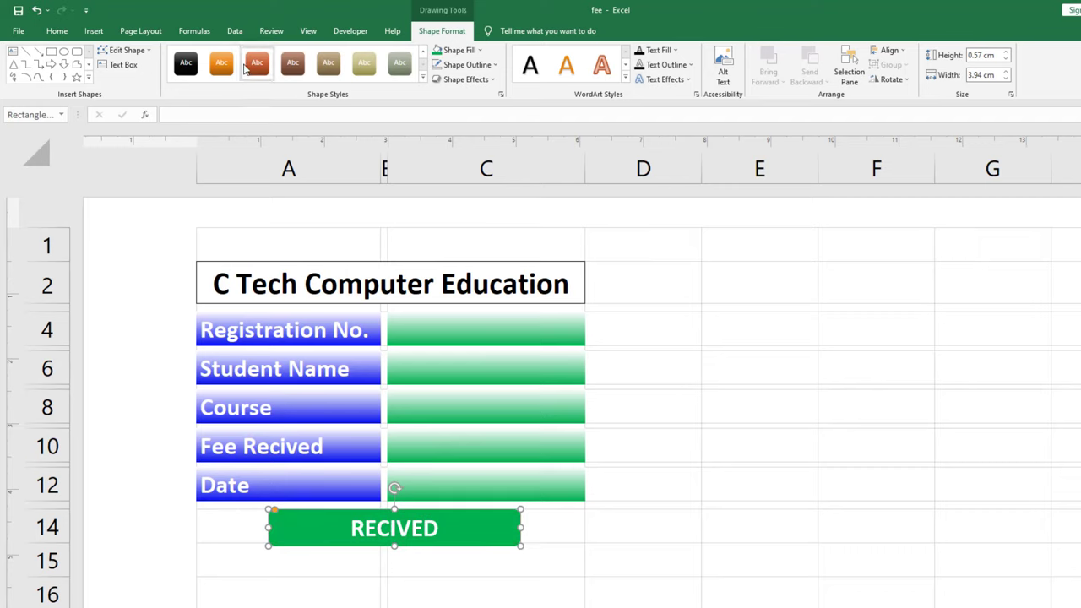
left_click(256, 64)
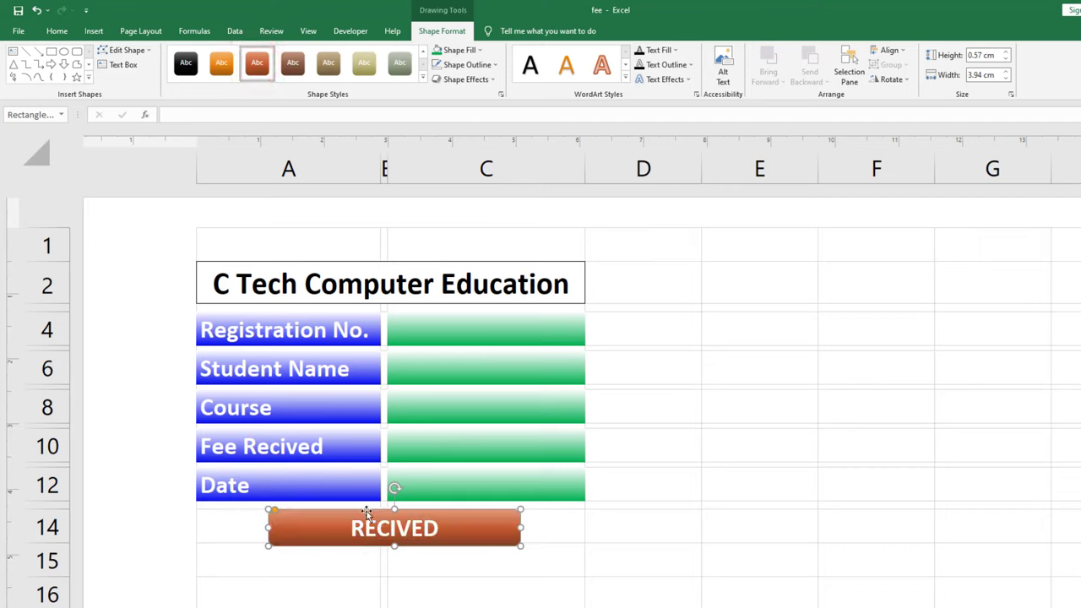
right_click(367, 512)
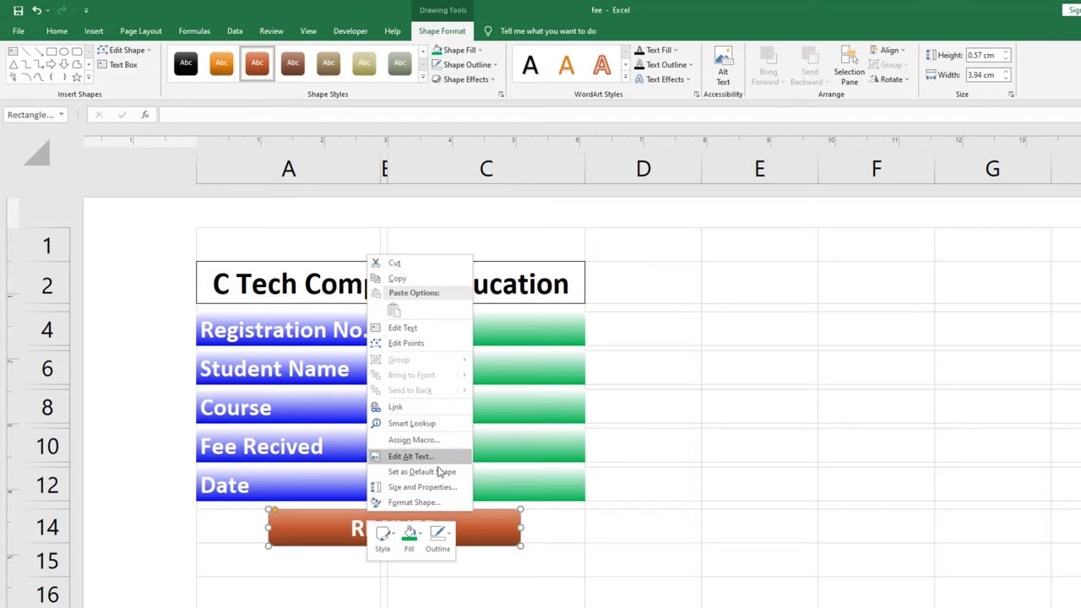
left_click(413, 488)
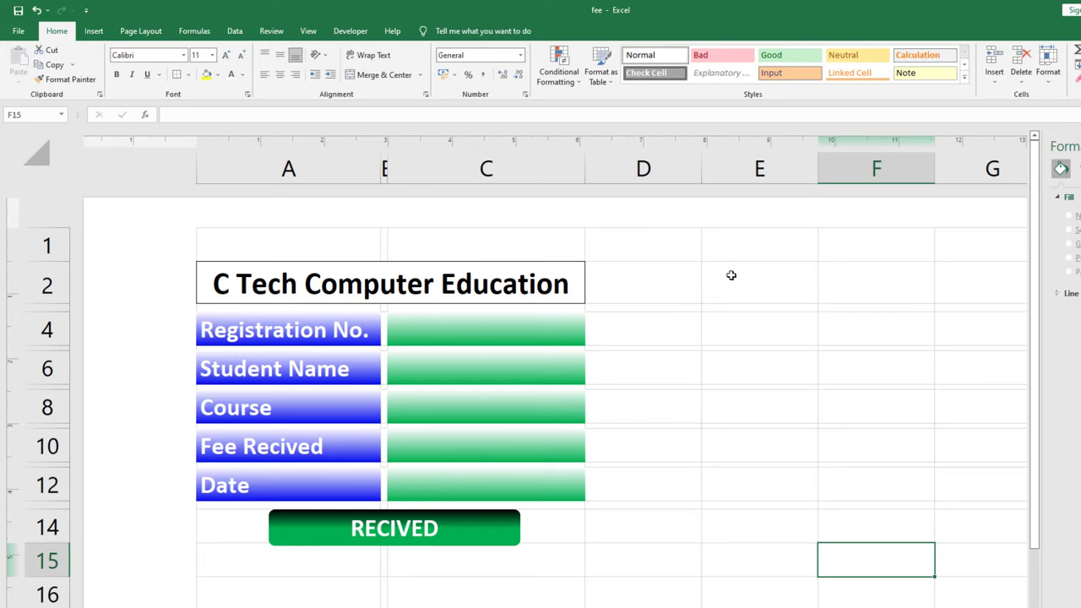
Narrow columns D and F to spacers and widen column E for labels.
left_click_drag(702, 166, 608, 165)
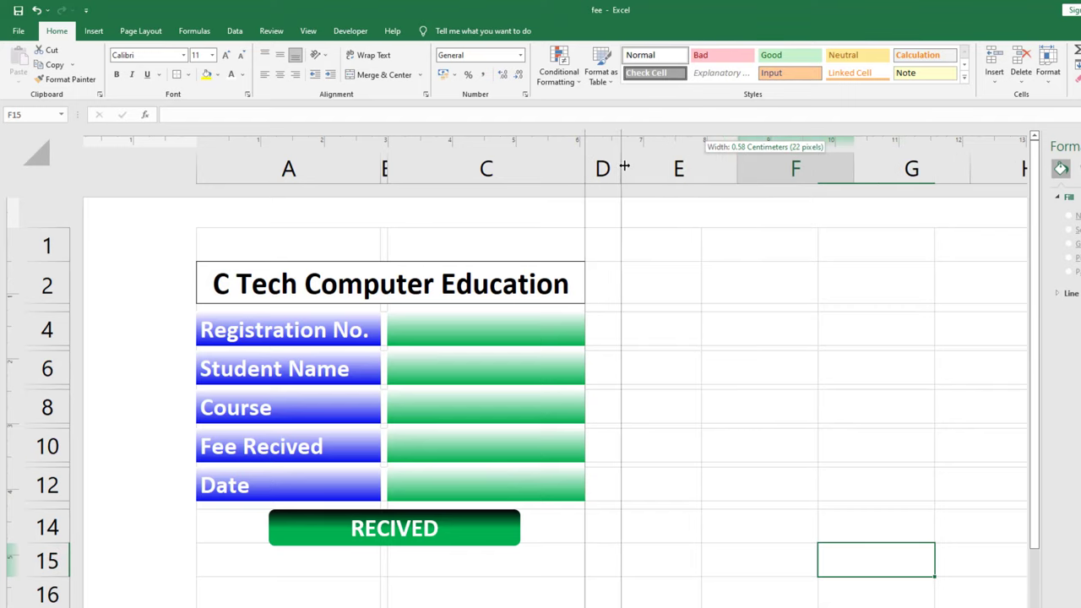
left_click_drag(608, 165, 622, 165)
left_click(677, 288)
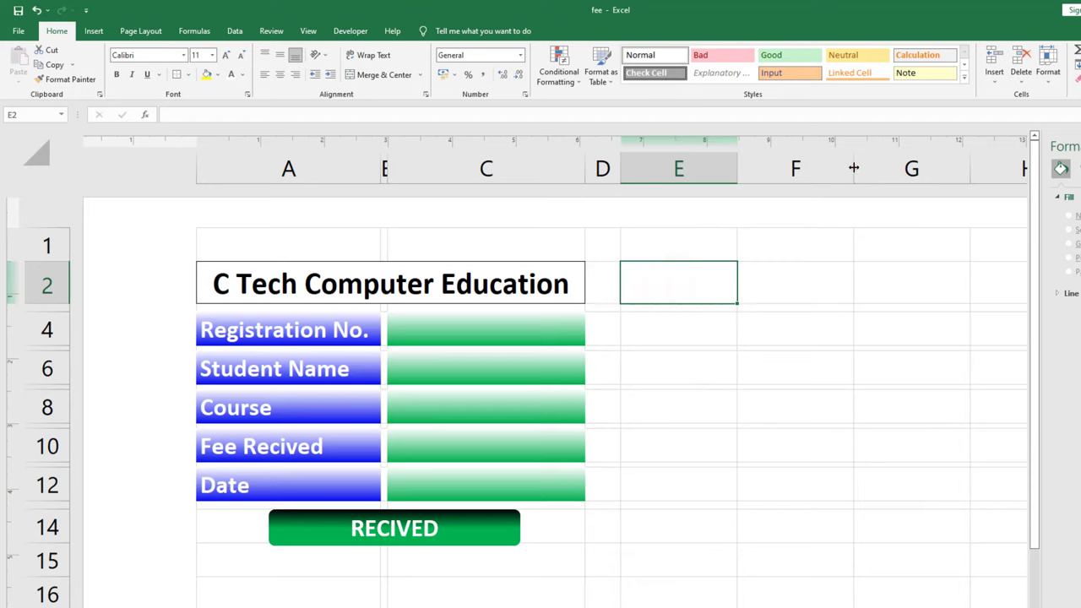
left_click_drag(853, 169, 817, 169)
left_click_drag(736, 169, 770, 169)
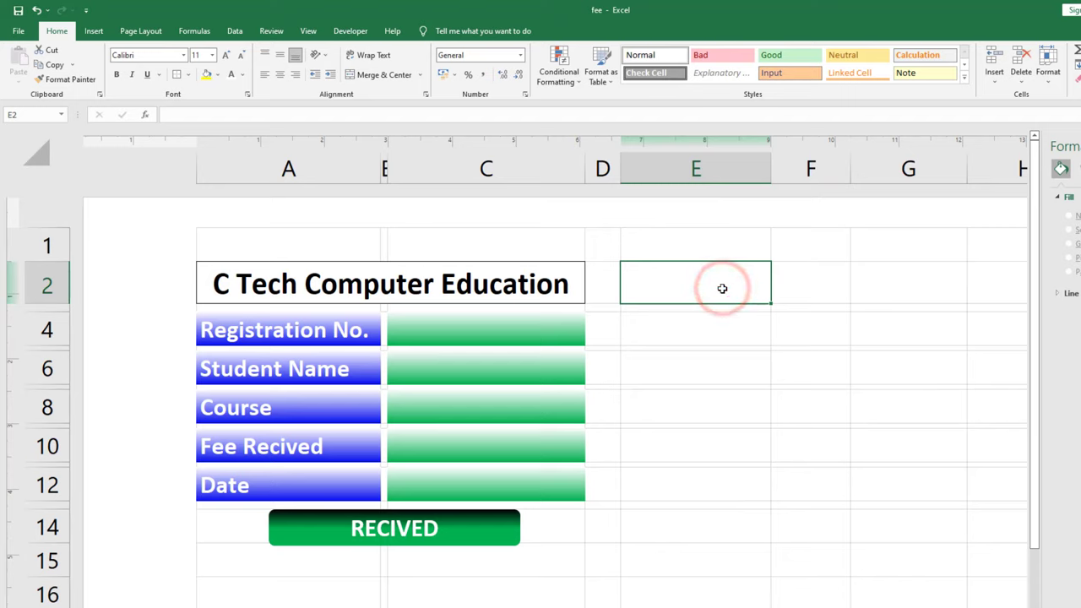
Enter the labels Reg. No., Name and Total Recived Fee in E4, E6 and E8.
left_click(661, 330)
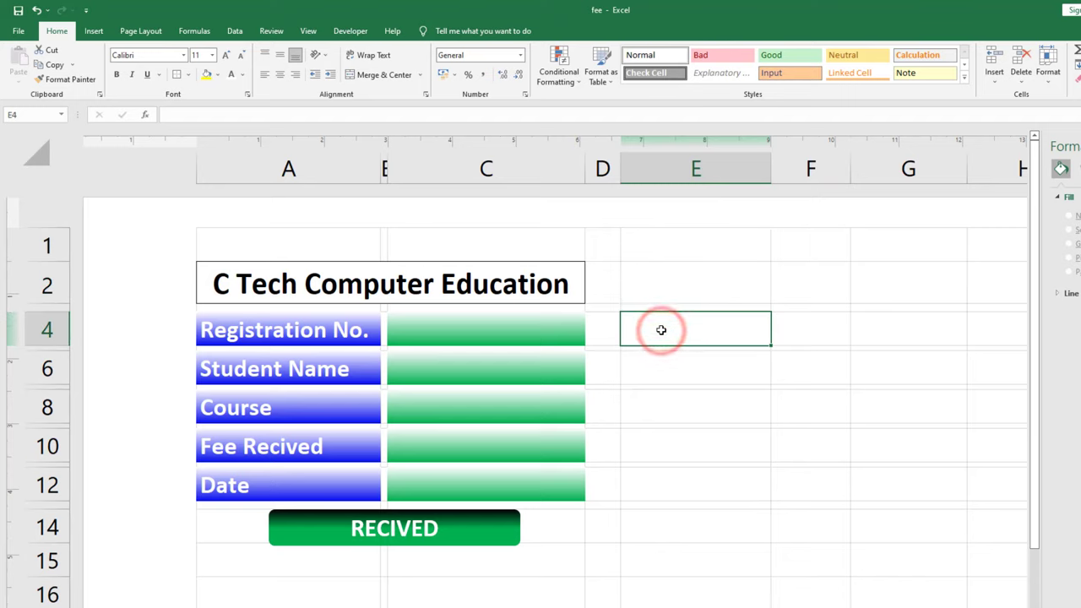
type("r")
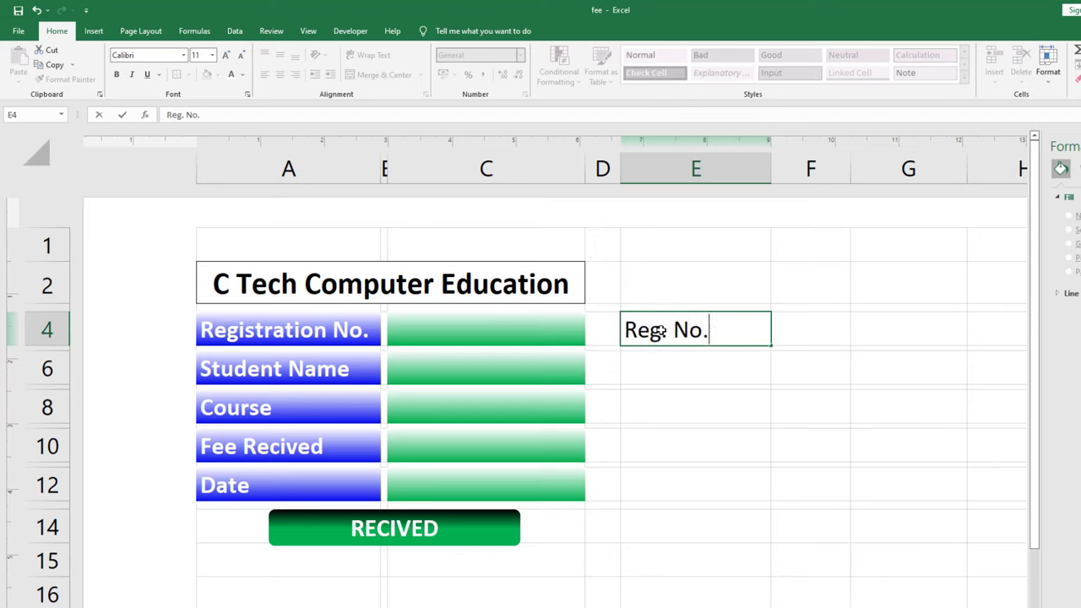
left_click(675, 369)
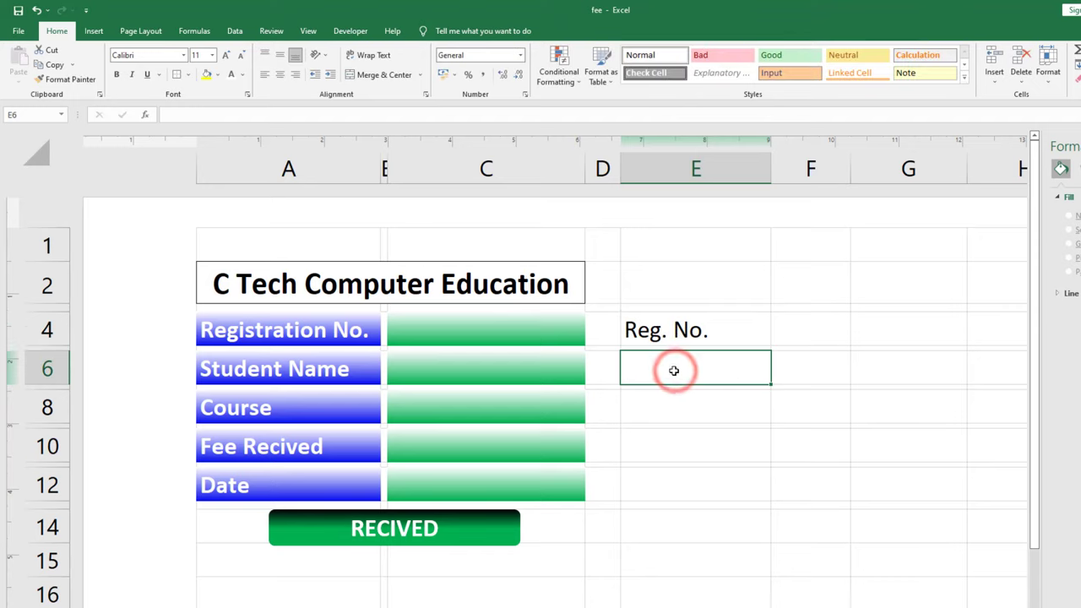
type("NAme")
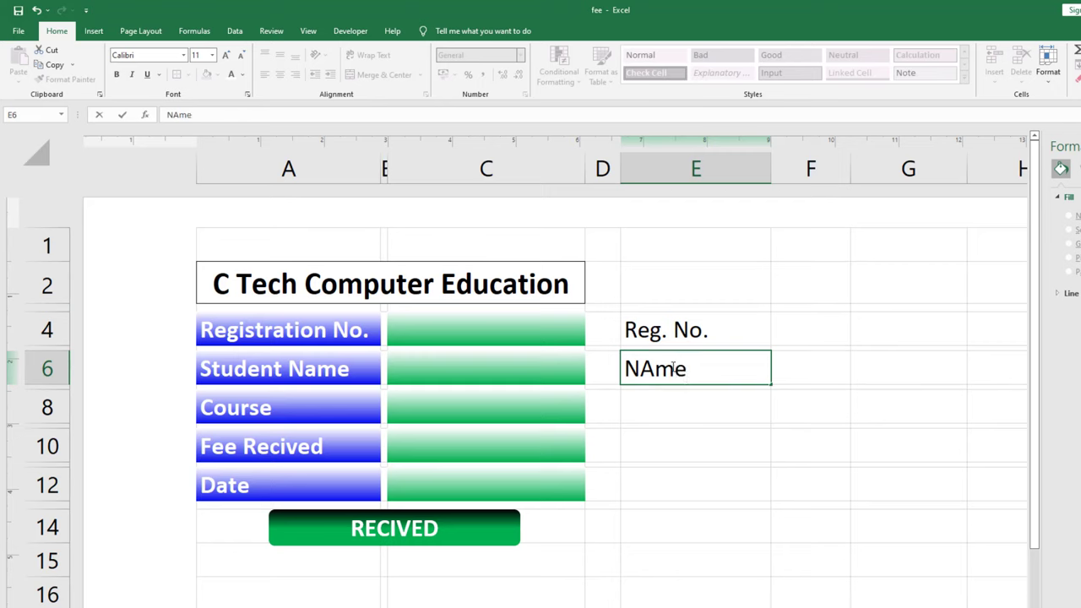
left_click(662, 399)
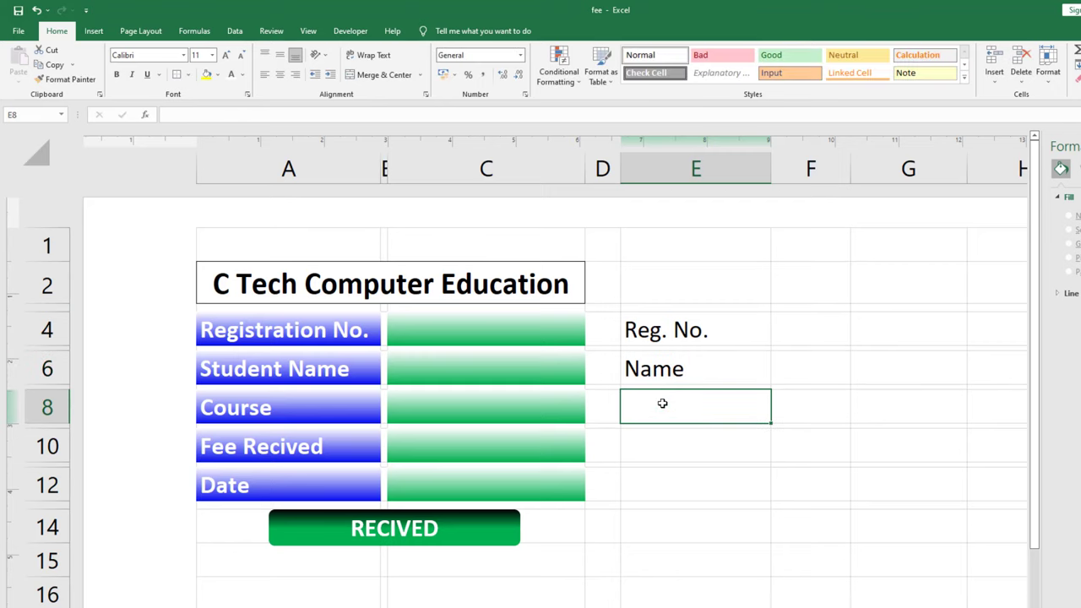
type("Total Recived Fee")
Add Panding Fee, Total Month and Course Duration in E10–E14, keeping F a thin spacer.
left_click(676, 441)
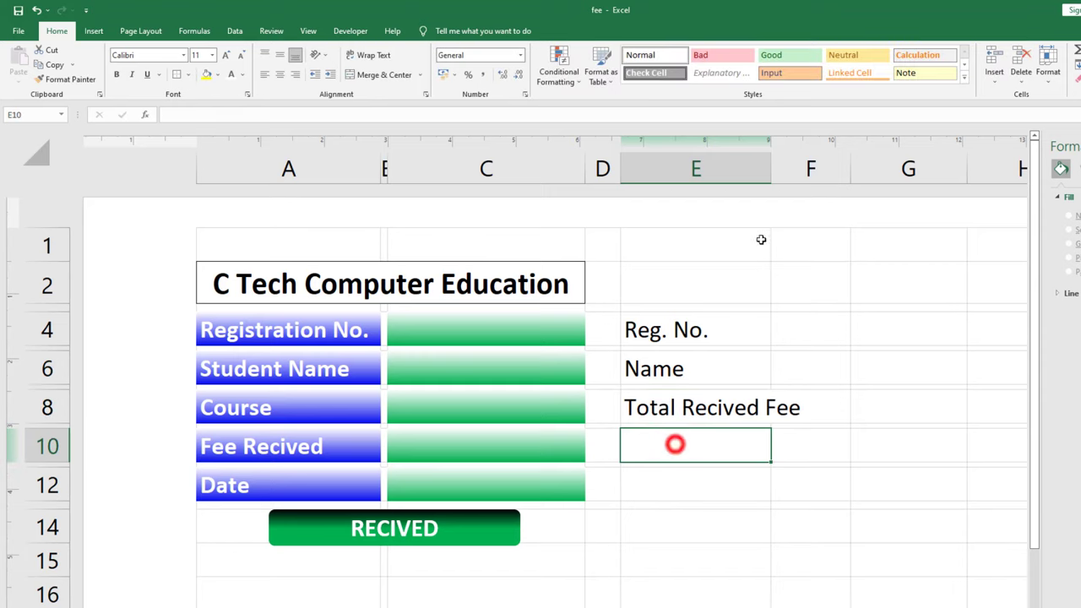
left_click_drag(770, 169, 805, 169)
type("Panding Fee")
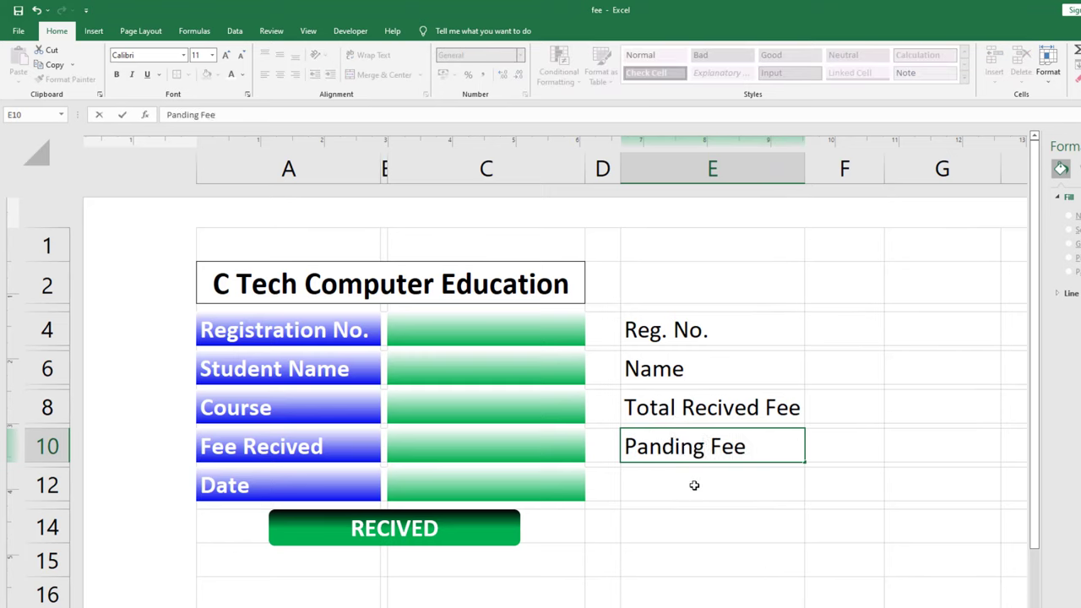
left_click(694, 485)
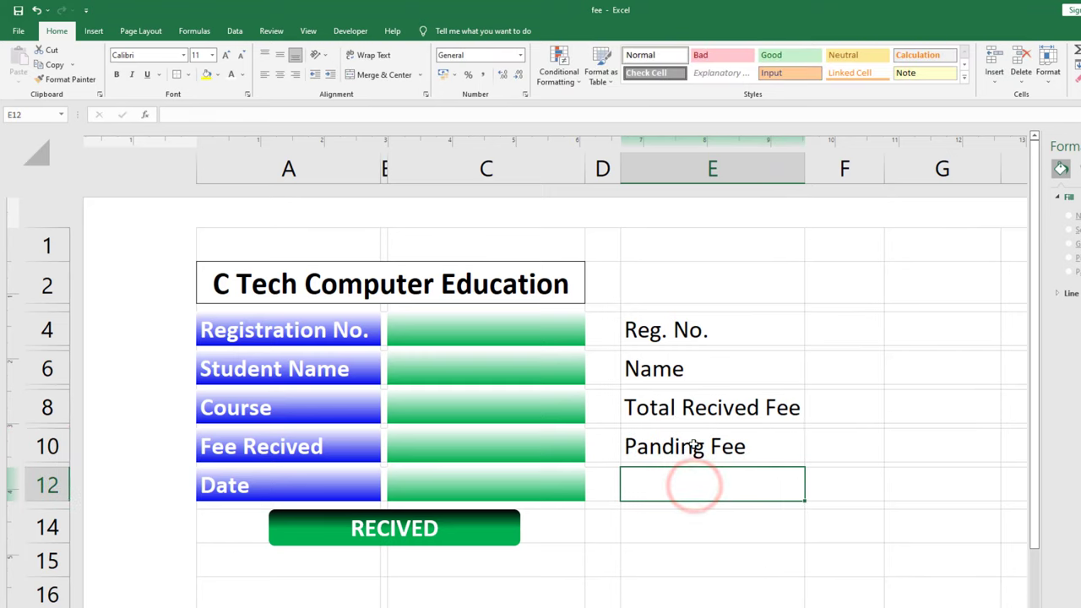
type("Total Month")
left_click(667, 525)
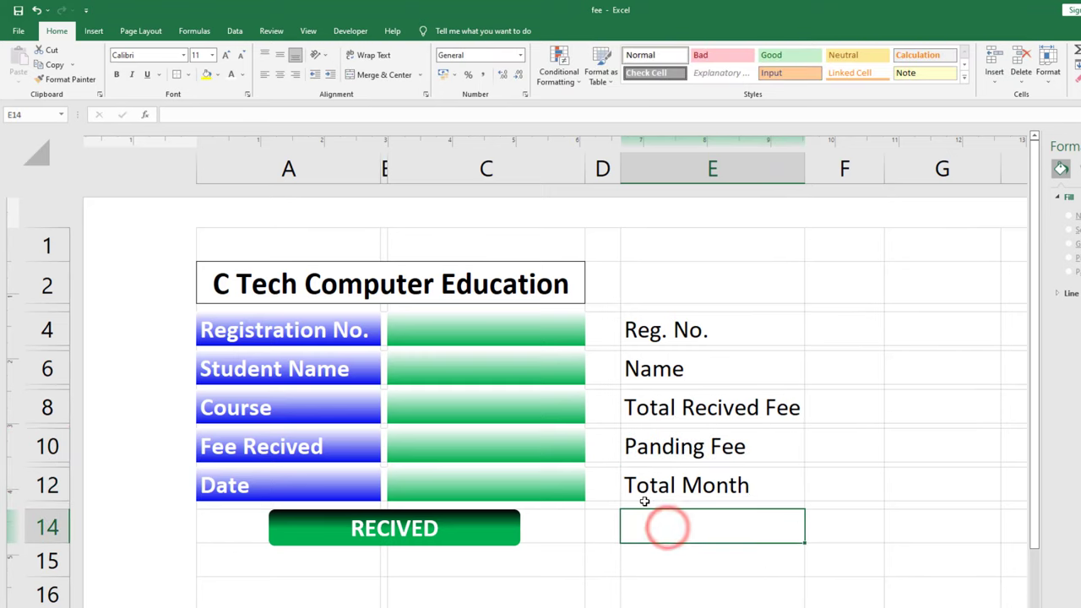
type("Course Duration")
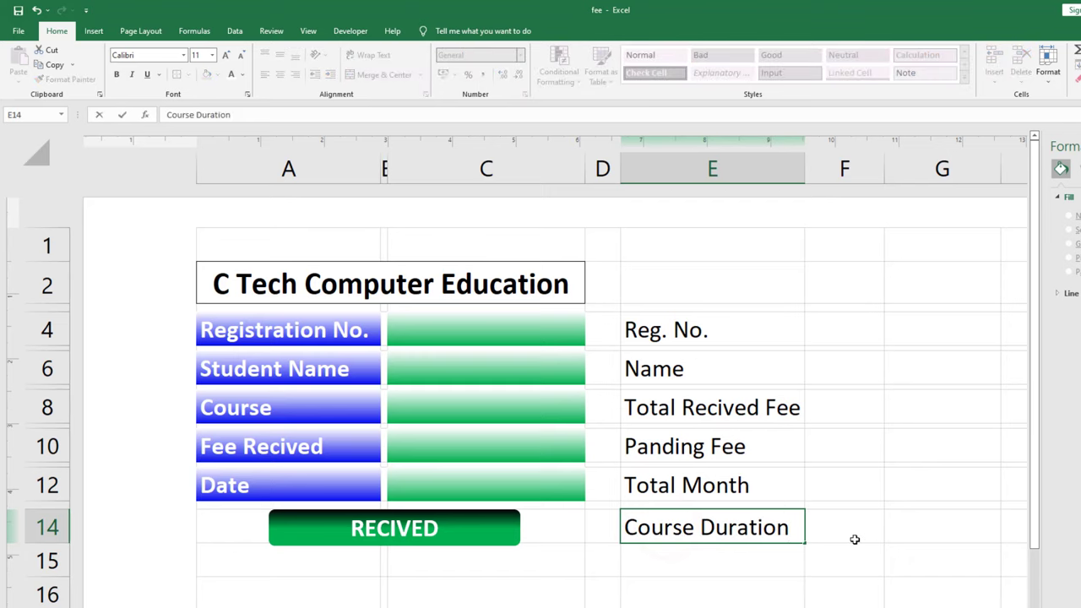
left_click(854, 536)
mouse_move(883, 169)
left_mouse_down()
mouse_move(813, 170)
mouse_move(883, 178)
left_mouse_up()
scroll(669, 320, "down", 1)
Select the label cells E4–E14 together with the G8–G14 cells beside them.
left_click(797, 314)
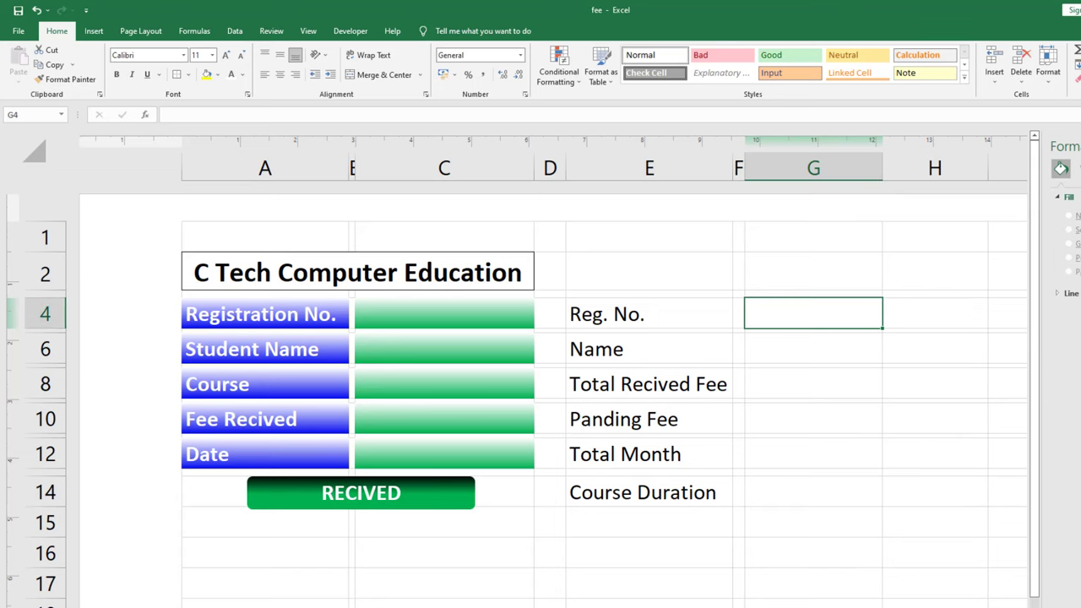
scroll(540, 380, "right", 3)
scroll(541, 380, "left", 3)
left_click(695, 312)
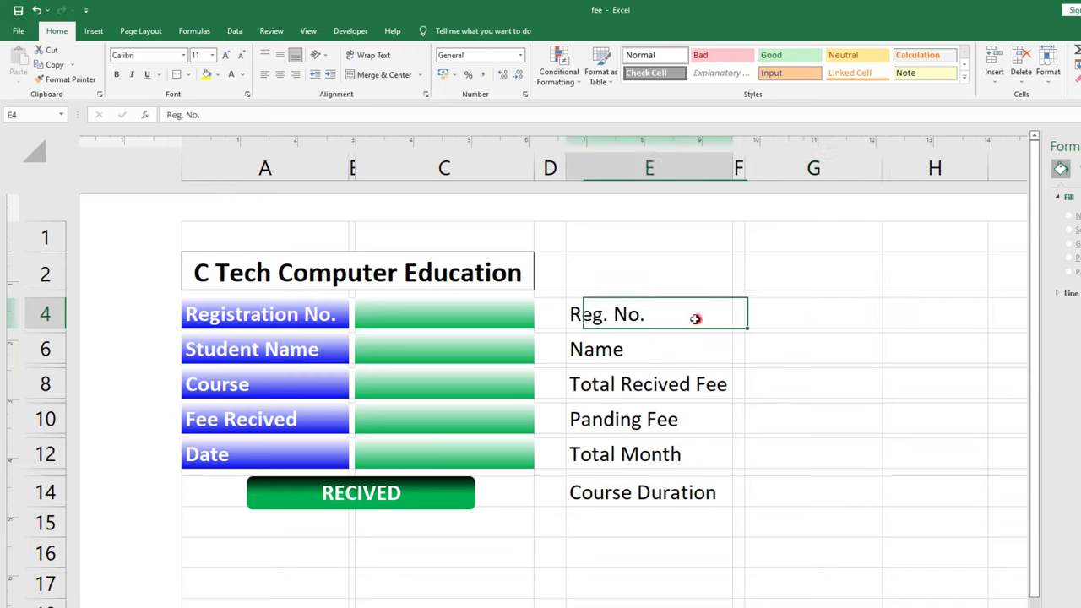
left_click(666, 350, "ctrl")
left_click(661, 390, "ctrl")
left_click(657, 425, "ctrl")
left_click(654, 453, "ctrl")
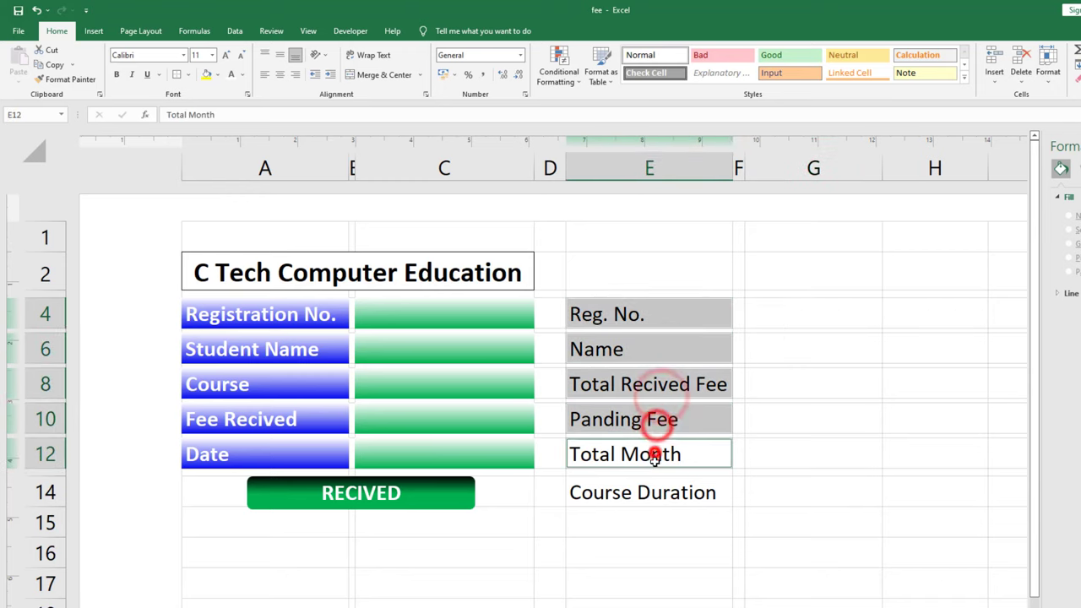
left_click(646, 492, "ctrl")
left_click(764, 492, "ctrl")
left_click(779, 458, "ctrl")
left_click(779, 420, "ctrl")
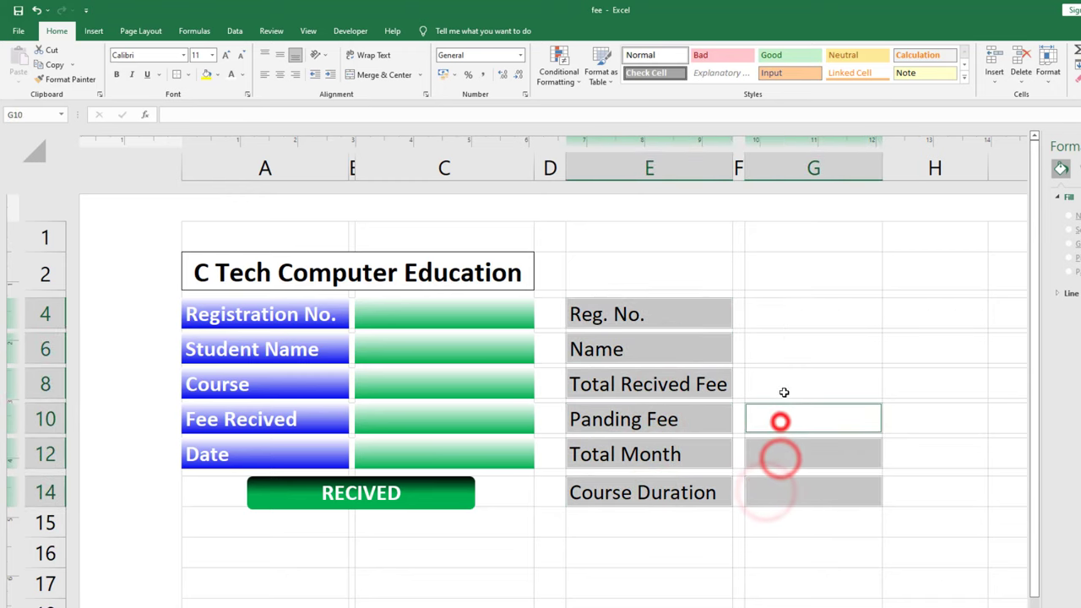
left_click(783, 386, "ctrl")
Turn off the sheet's gridlines from the View tab.
left_click(307, 34)
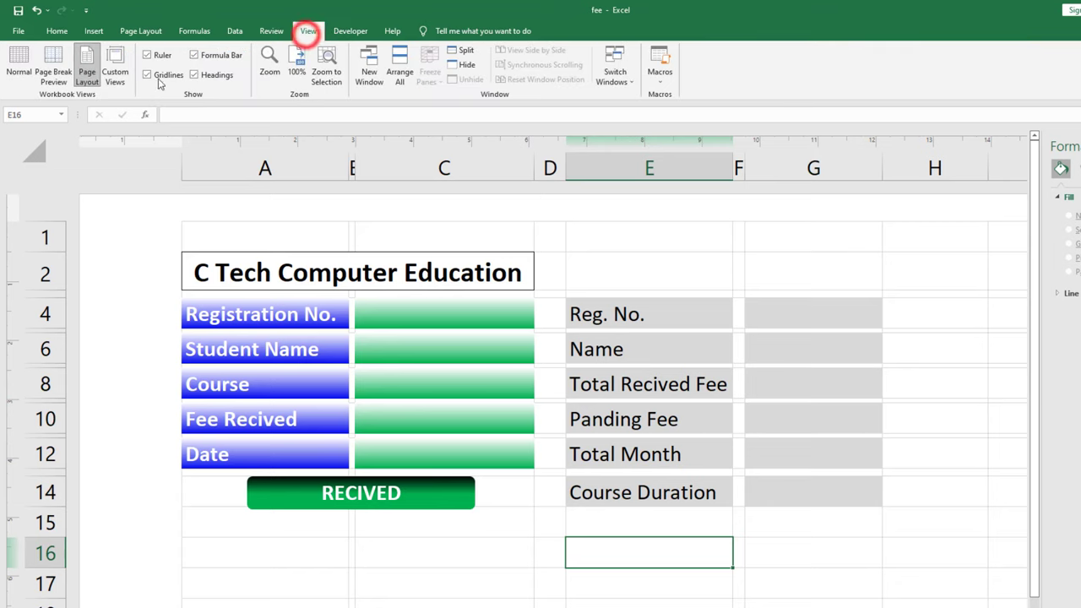
left_click(162, 75)
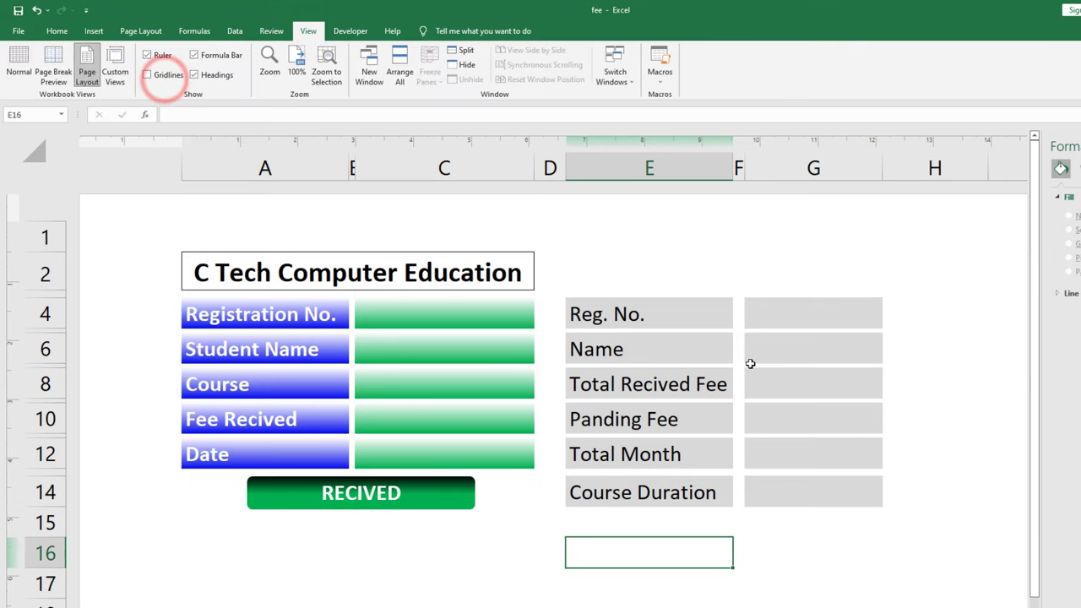
left_click(692, 272)
Merge E2:G2, middle-align it, and enter a bold 'Report' heading.
left_click_drag(765, 268, 774, 267)
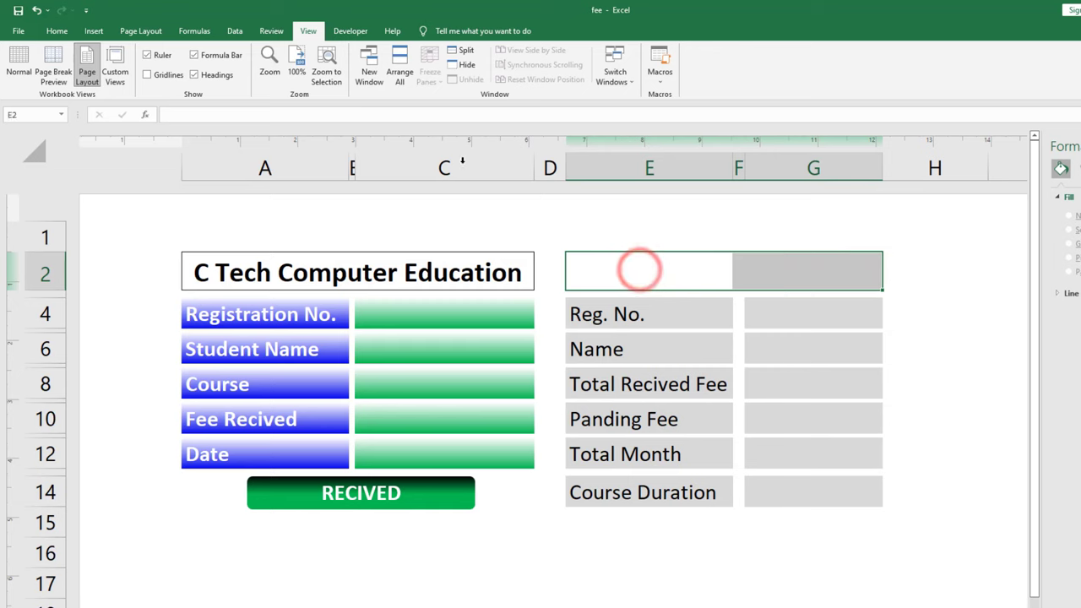
left_click(57, 31)
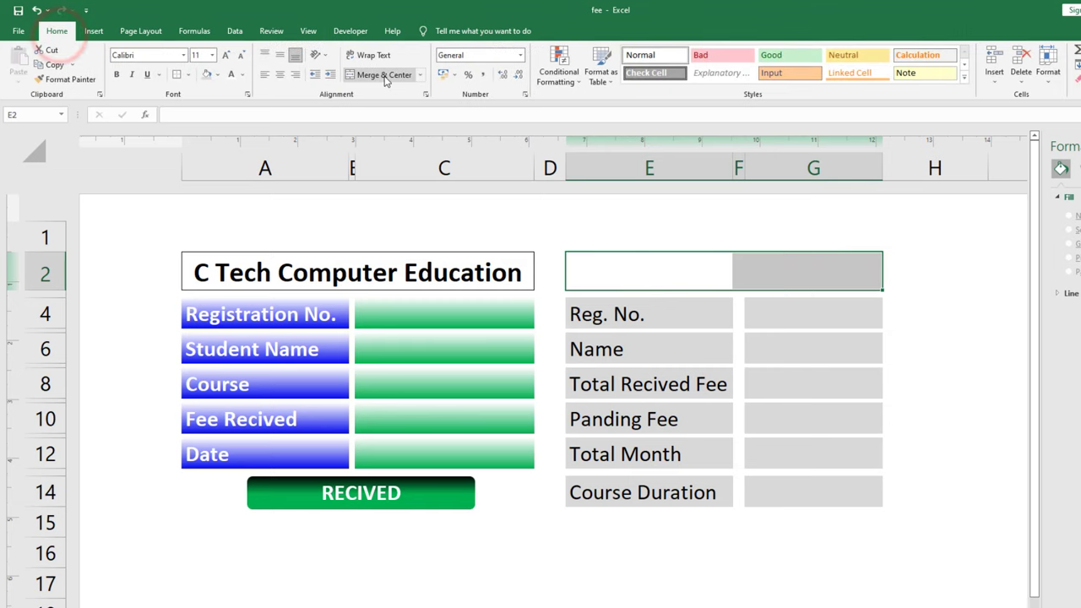
left_click(384, 74)
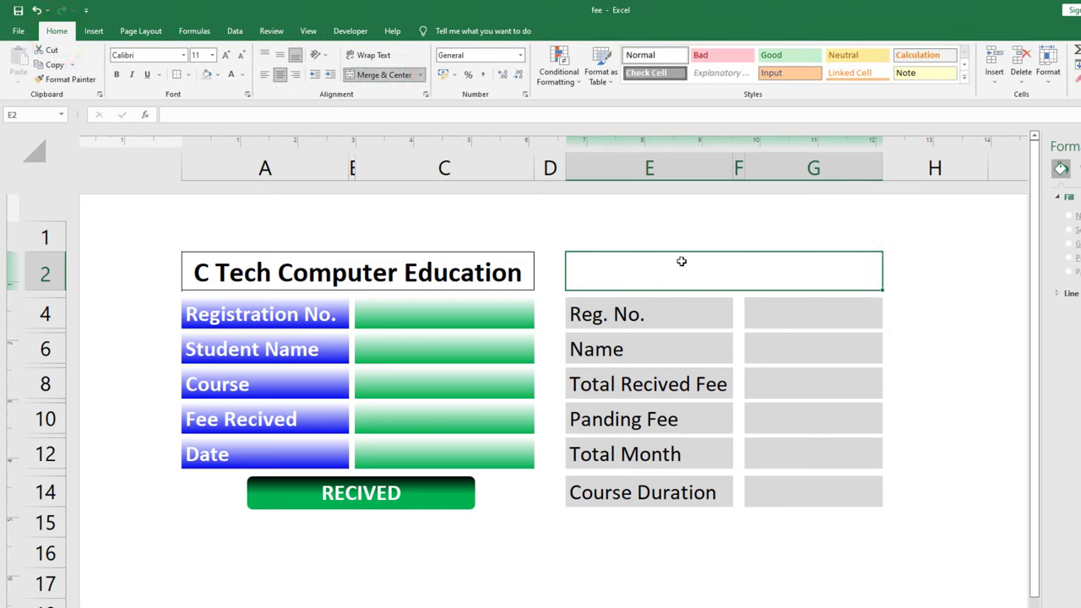
left_click(666, 309)
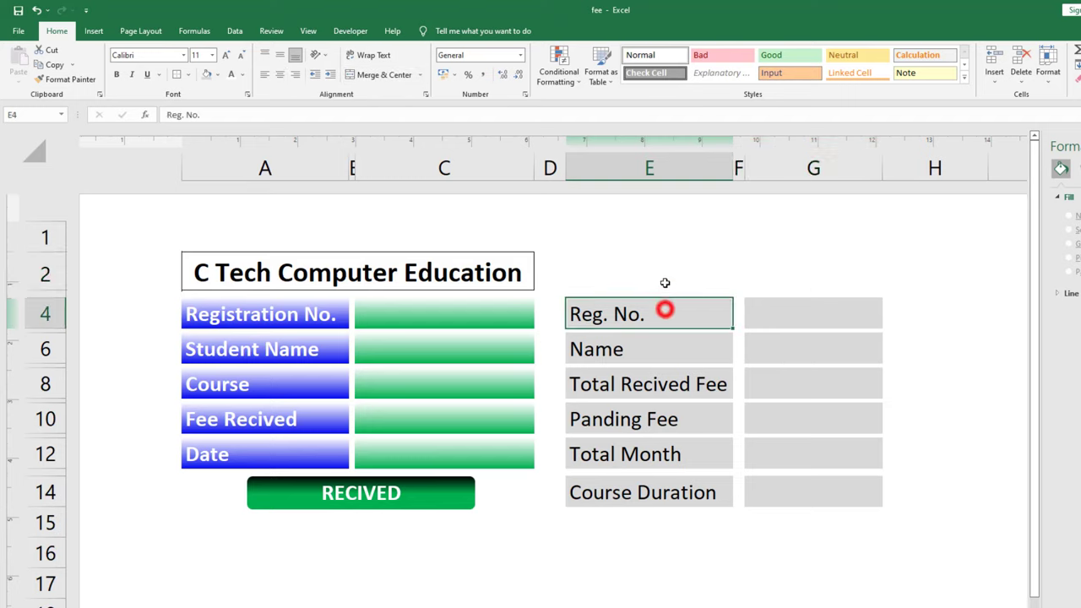
left_click(664, 278)
left_click(280, 57)
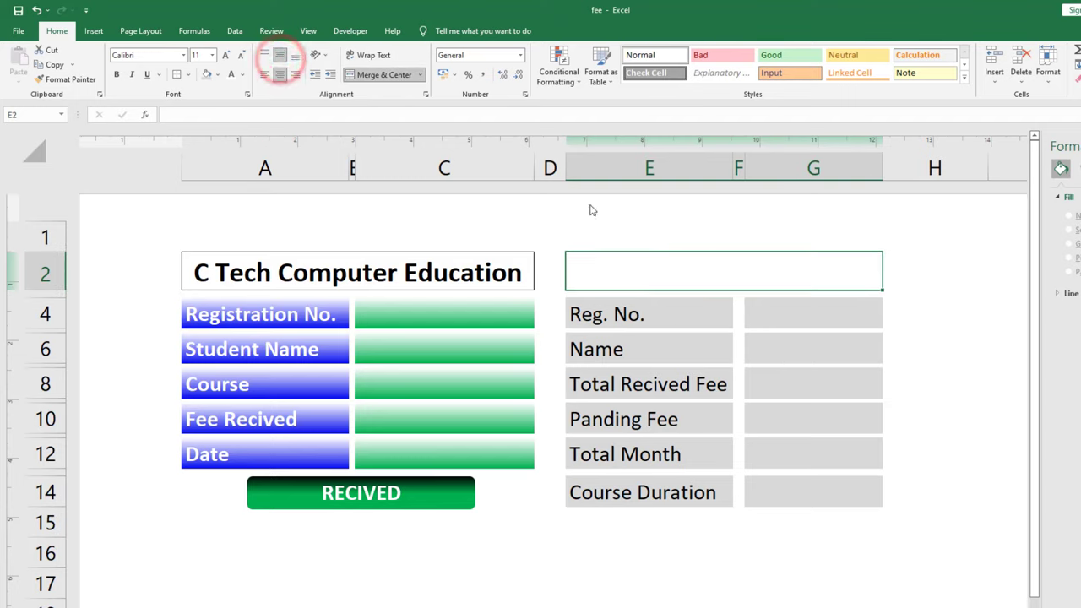
type("Report")
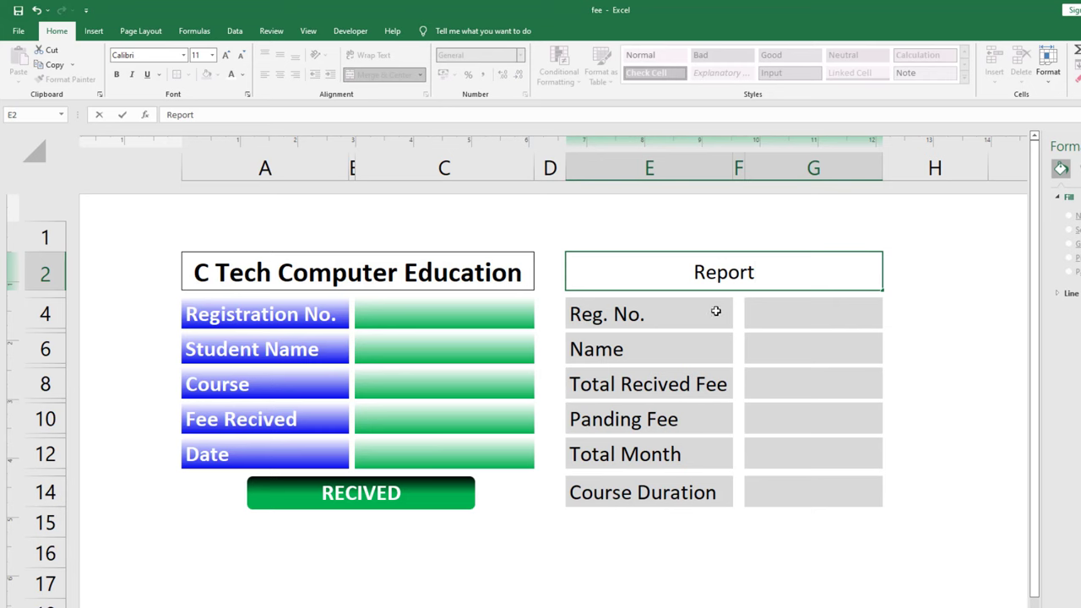
key("Return")
left_click(713, 292)
left_click(118, 75)
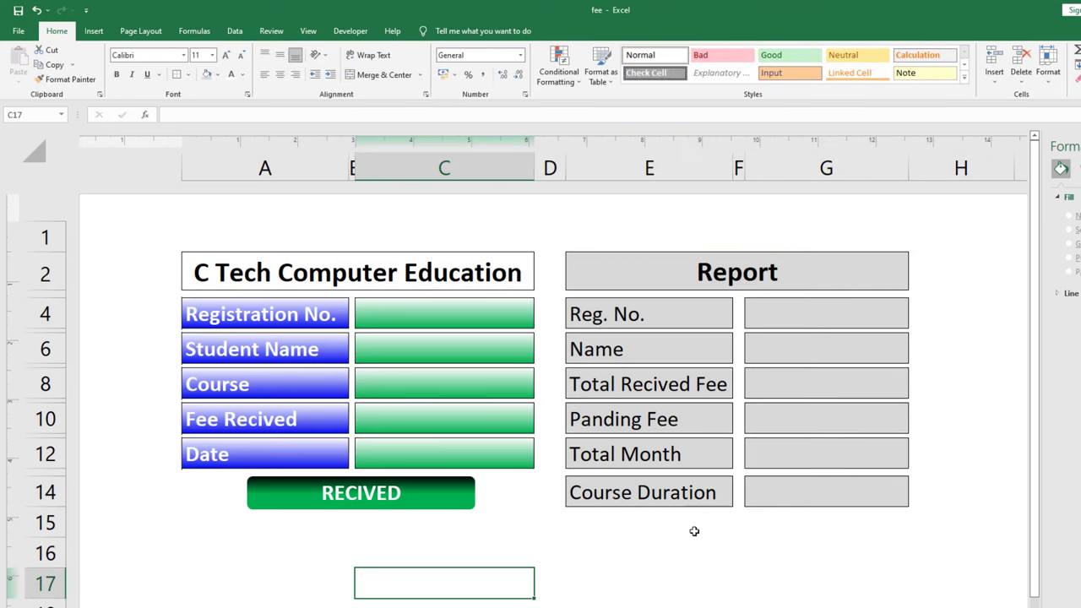
Narrow column H to a thin gap and select I4:I6.
left_click(961, 275)
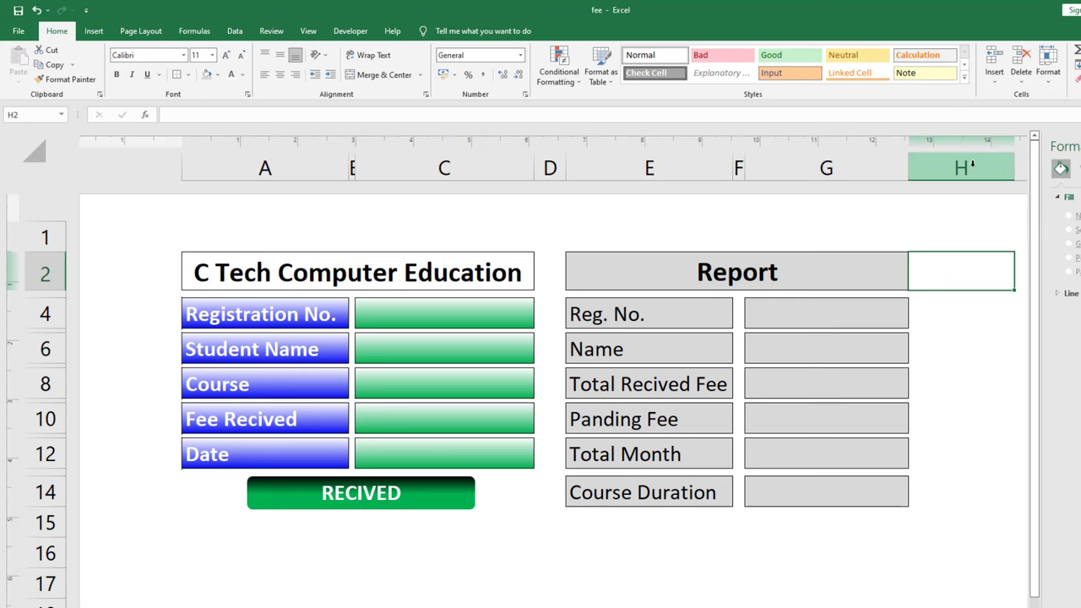
left_click_drag(1014, 166, 928, 172)
left_click(960, 321)
mouse_move(960, 321)
left_mouse_down()
mouse_move(963, 378)
mouse_move(962, 338)
left_mouse_up()
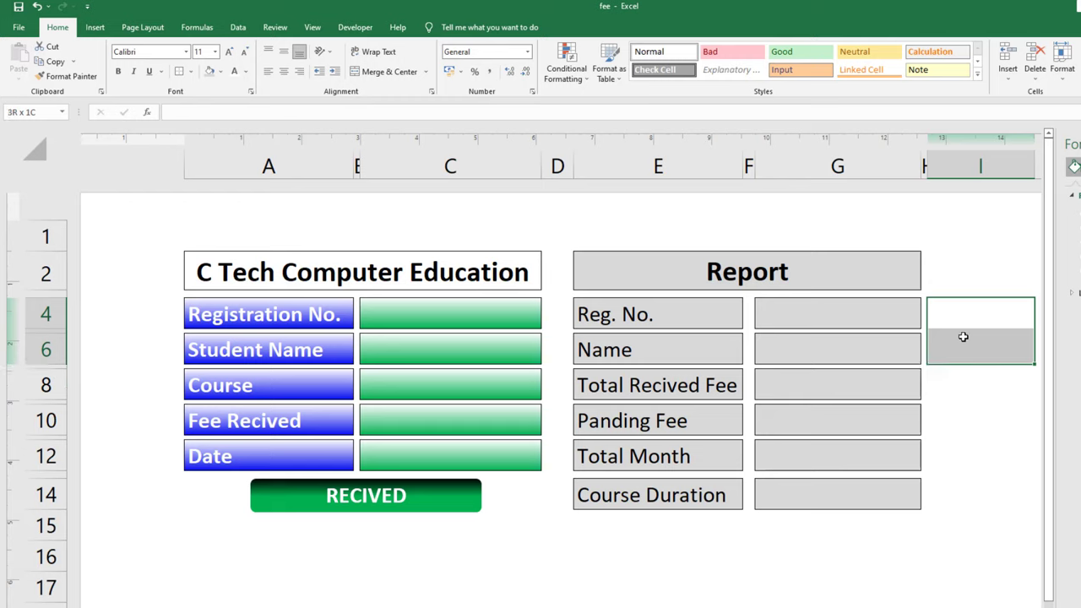
Merge I4:I6 into one box with outside borders and narrow column I.
left_click(379, 71)
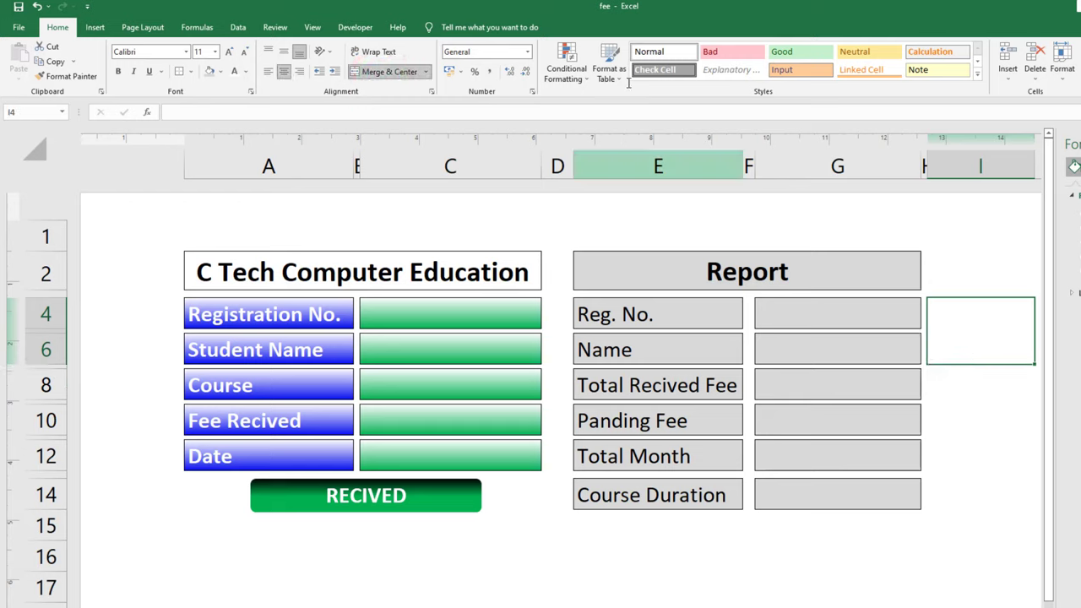
left_click(179, 71)
left_click(850, 583)
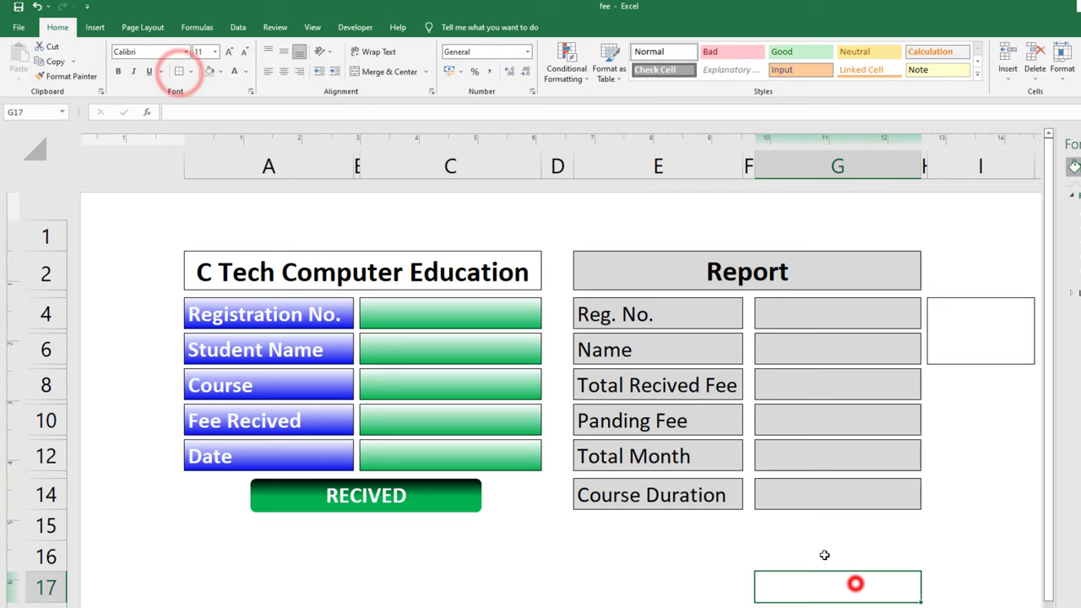
left_click_drag(1032, 164, 997, 165)
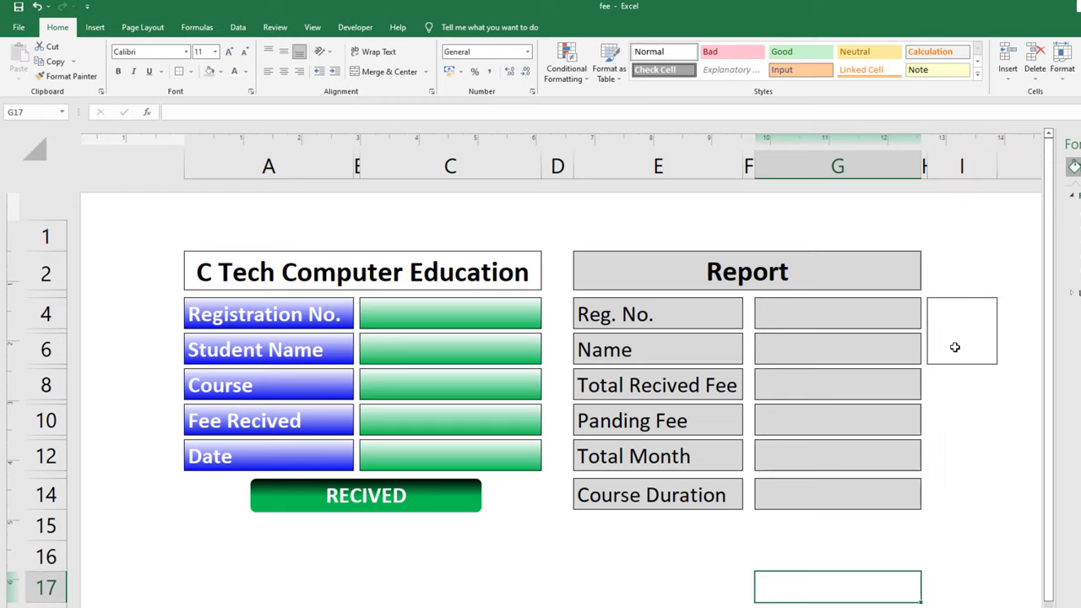
left_click(940, 496)
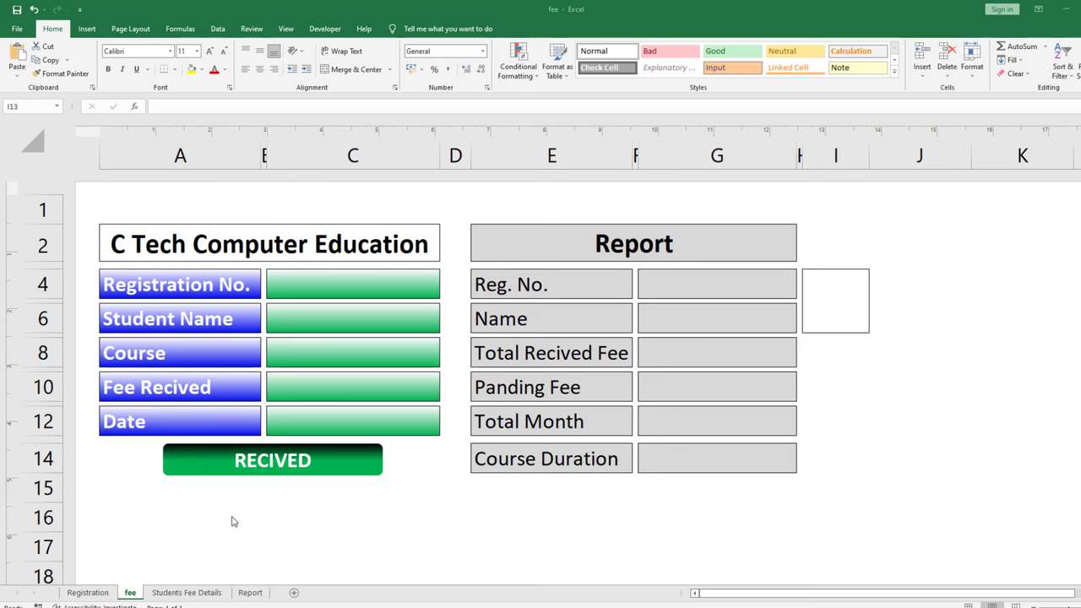
On the Registration sheet, define the name 'list' for A2:A4.
left_click(88, 598)
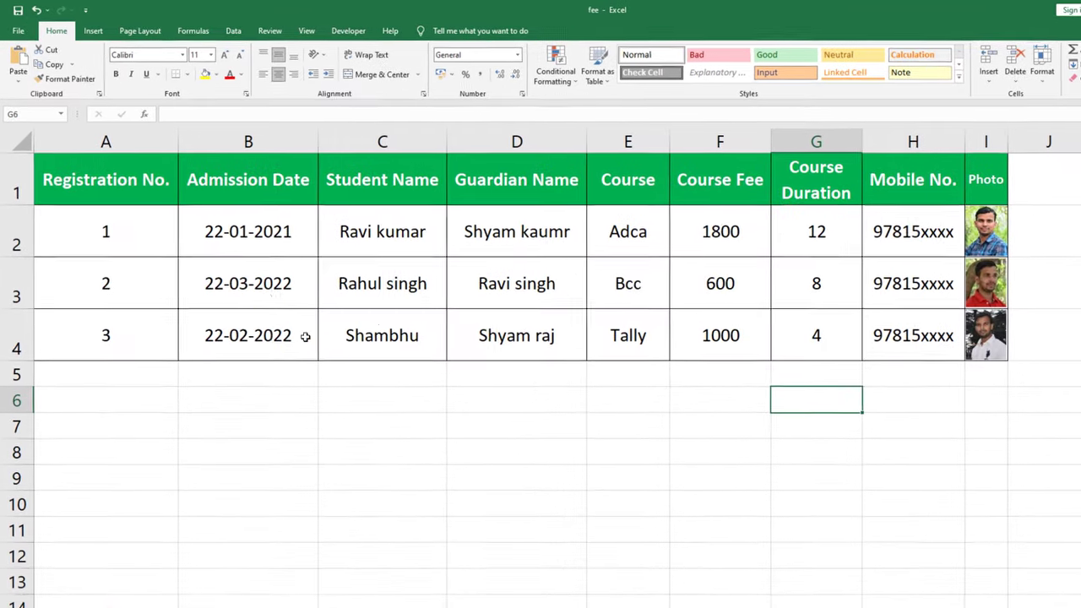
left_click_drag(136, 233, 124, 338)
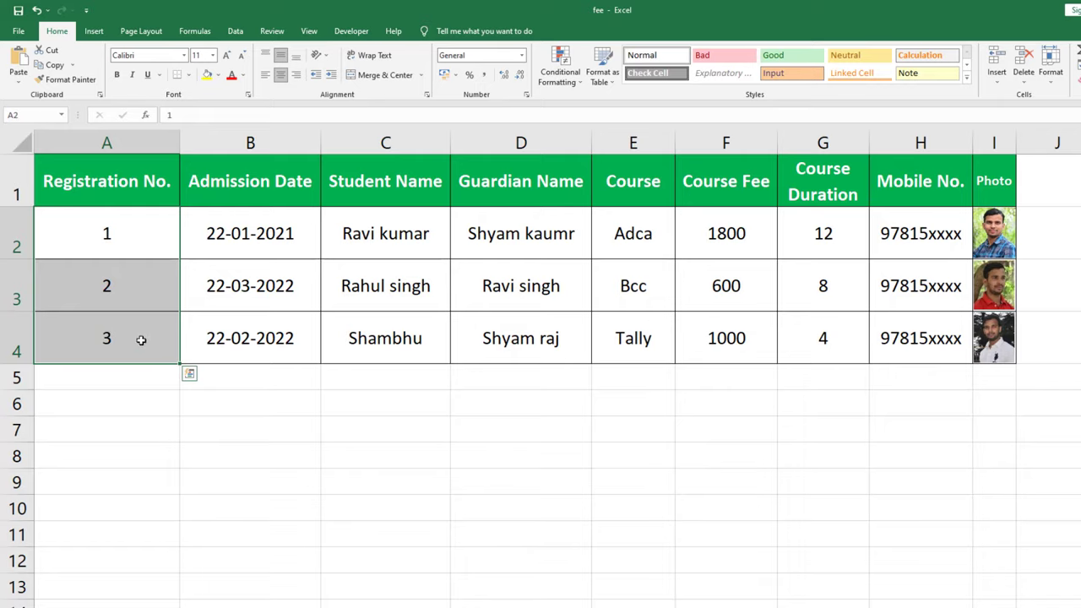
left_click(194, 31)
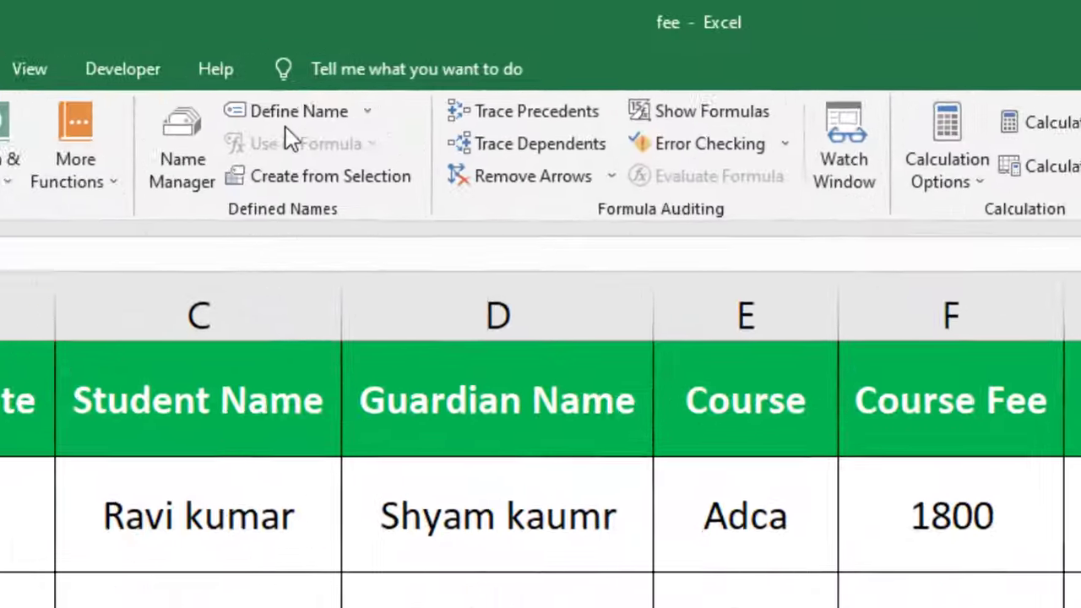
left_click(288, 119)
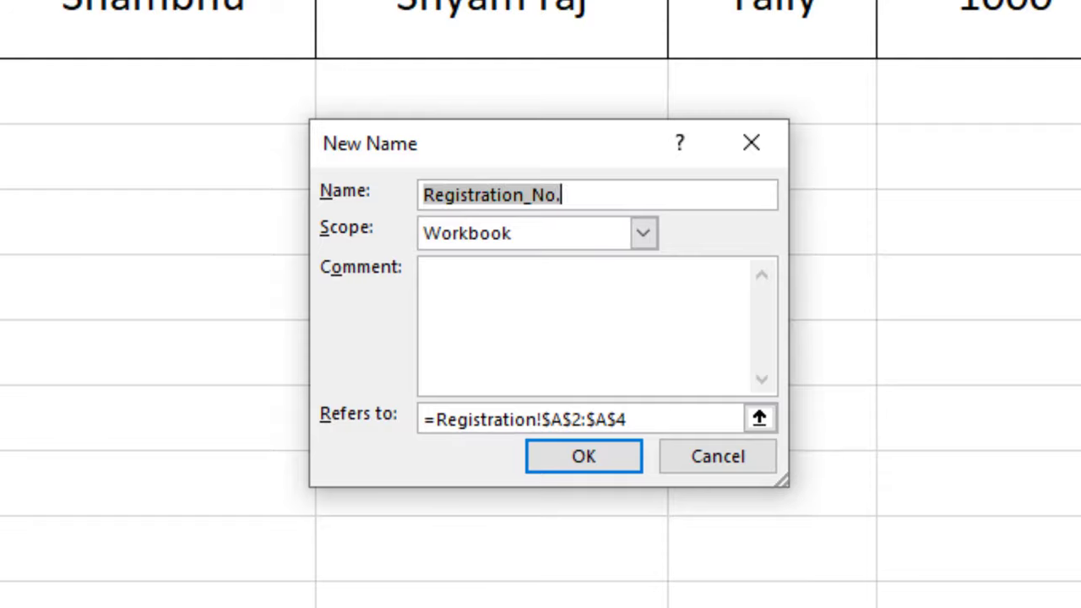
type("list")
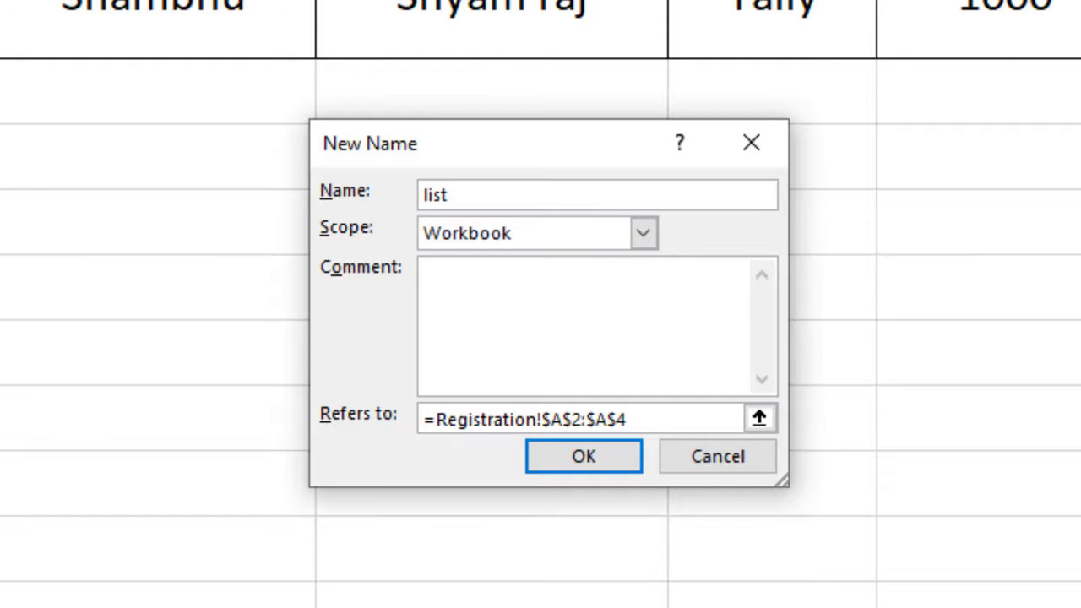
left_click(553, 460)
left_click(323, 507)
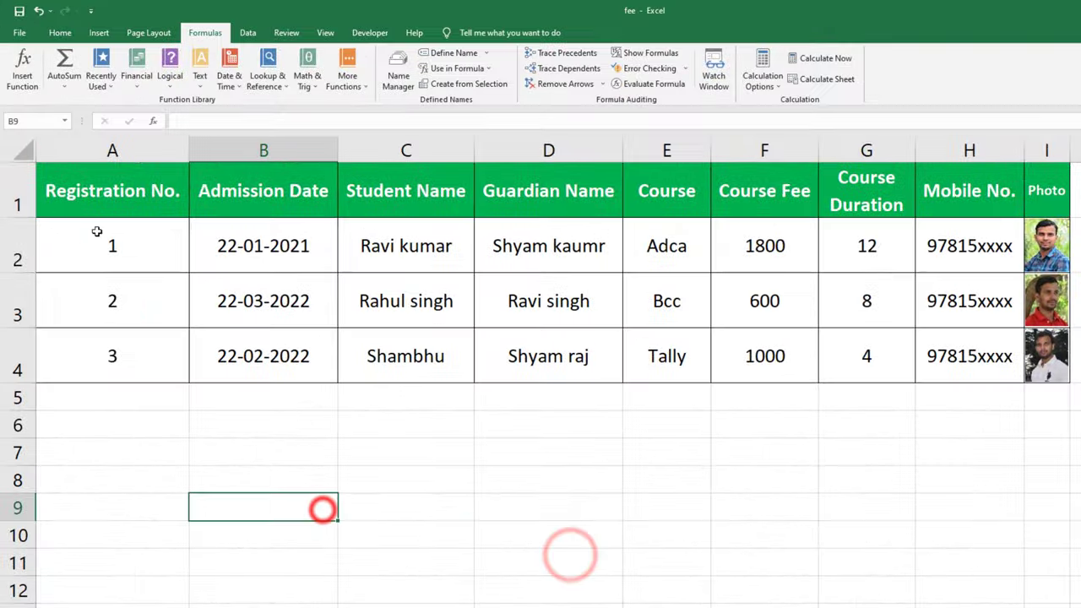
Define the name 'data' for the student table A2:I4, then return to the fee sheet.
left_click_drag(97, 231, 934, 364)
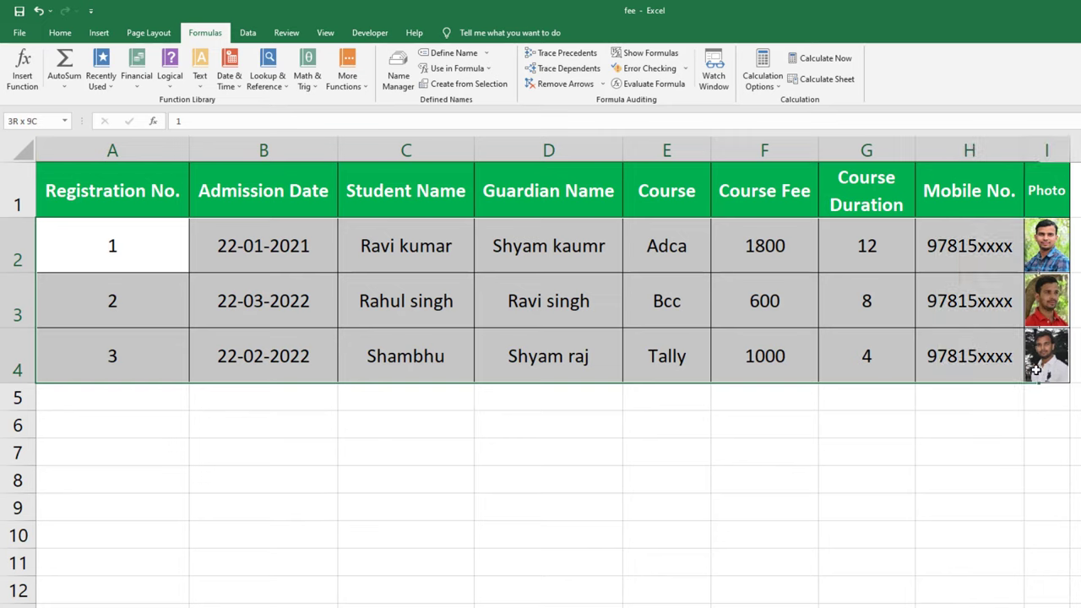
left_click_drag(957, 370, 1045, 370)
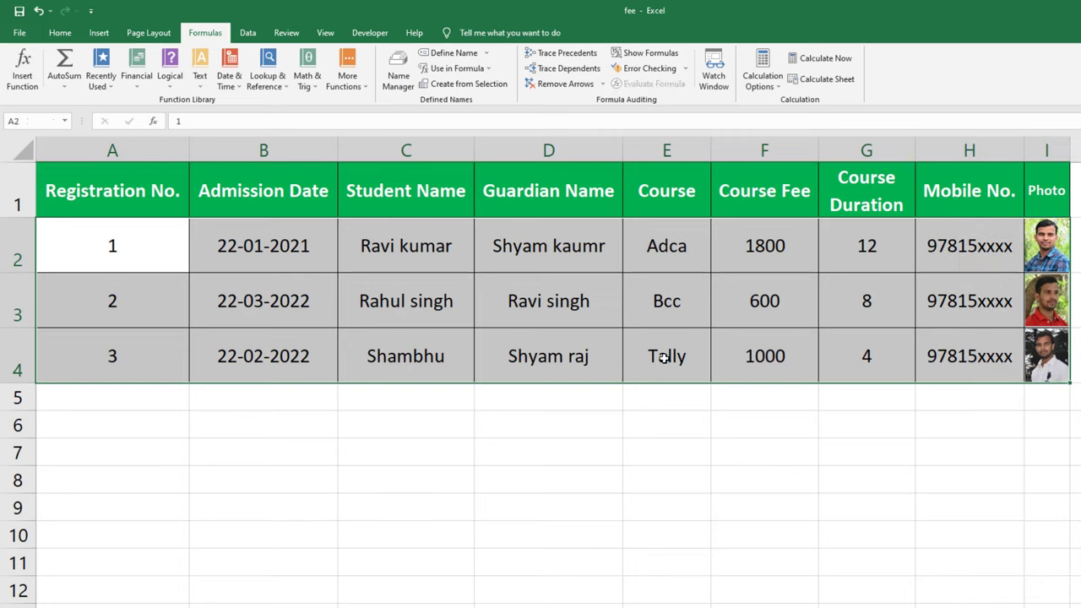
left_click(450, 53)
type("da")
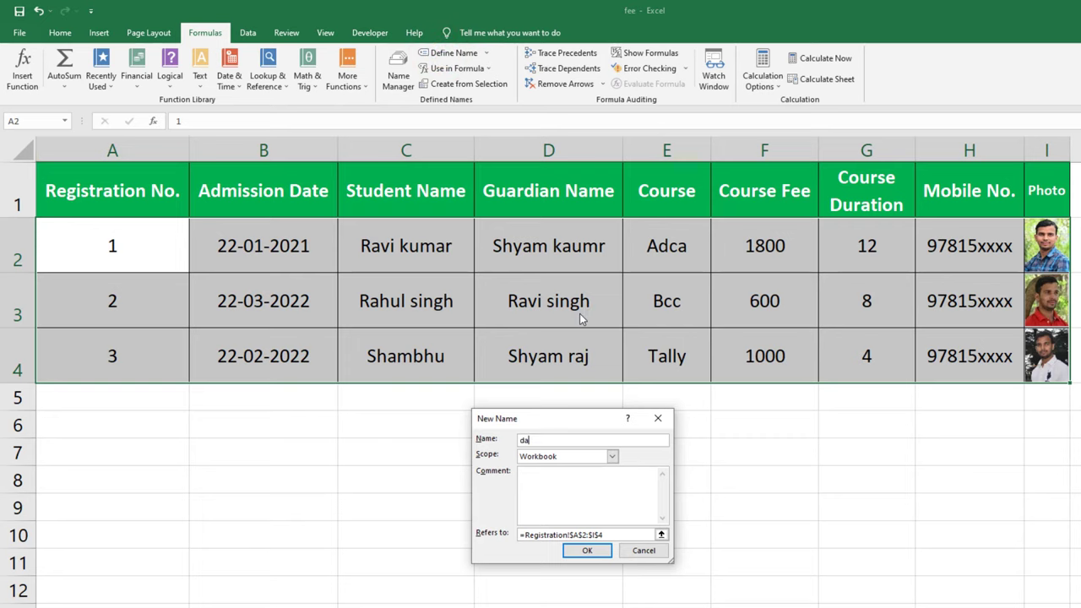
type("ta")
left_click(589, 551)
left_click(501, 463)
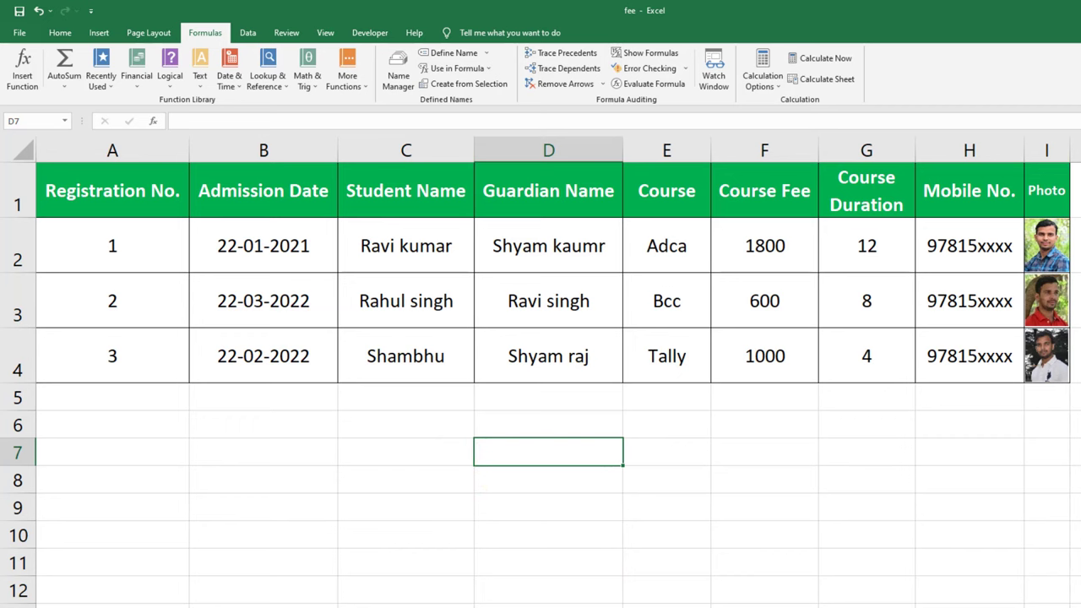
key("ctrl+Page_Down")
Add a List data validation on C4 with source =list, then choose registration number 2.
left_click(391, 326)
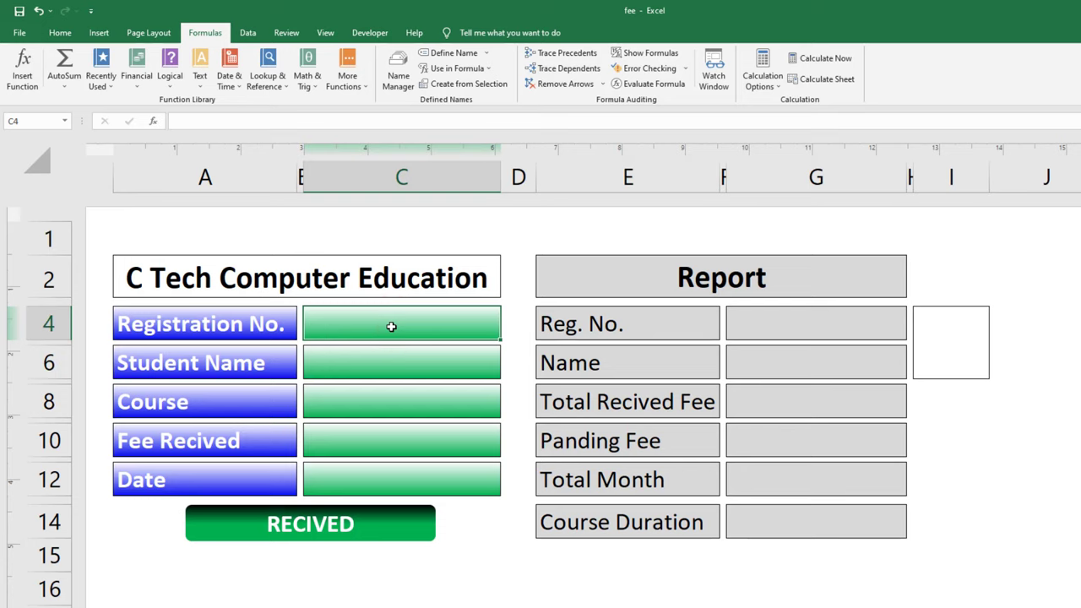
left_click(486, 52)
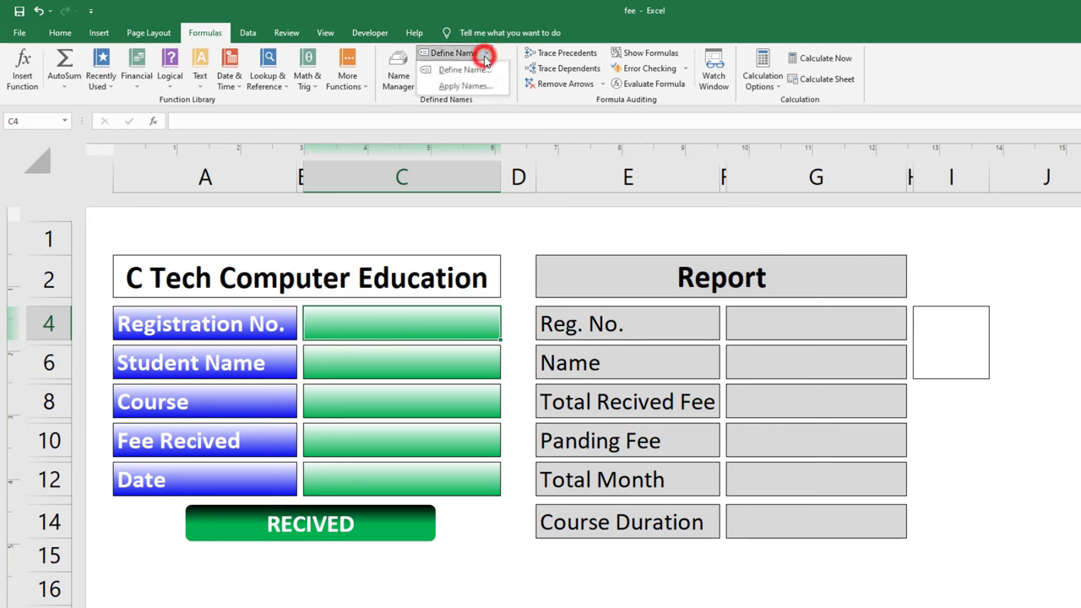
left_click(249, 33)
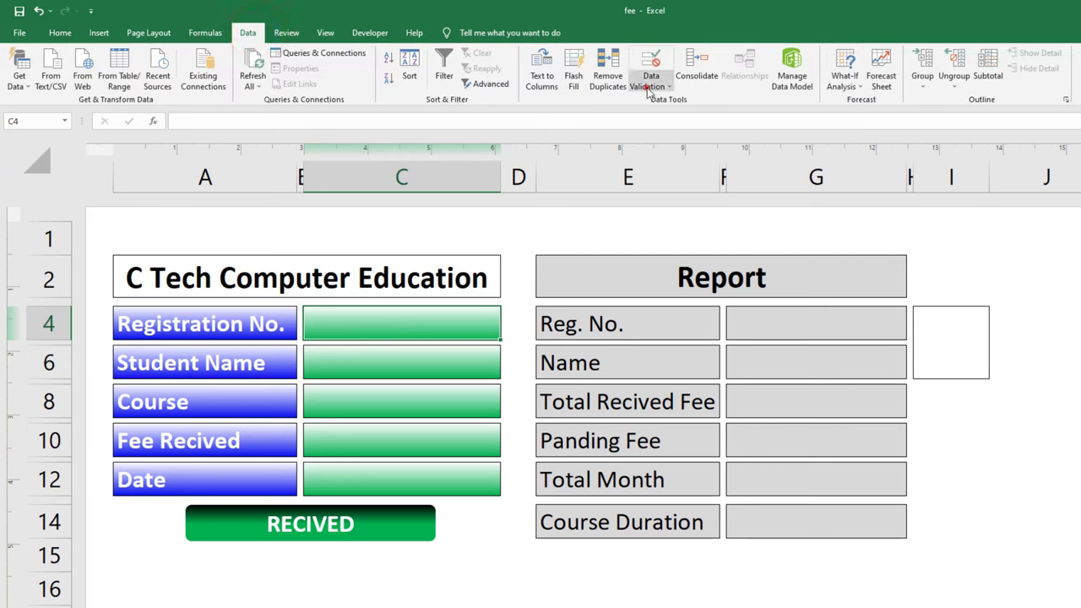
left_click(648, 87)
left_click(654, 100)
left_click(523, 457)
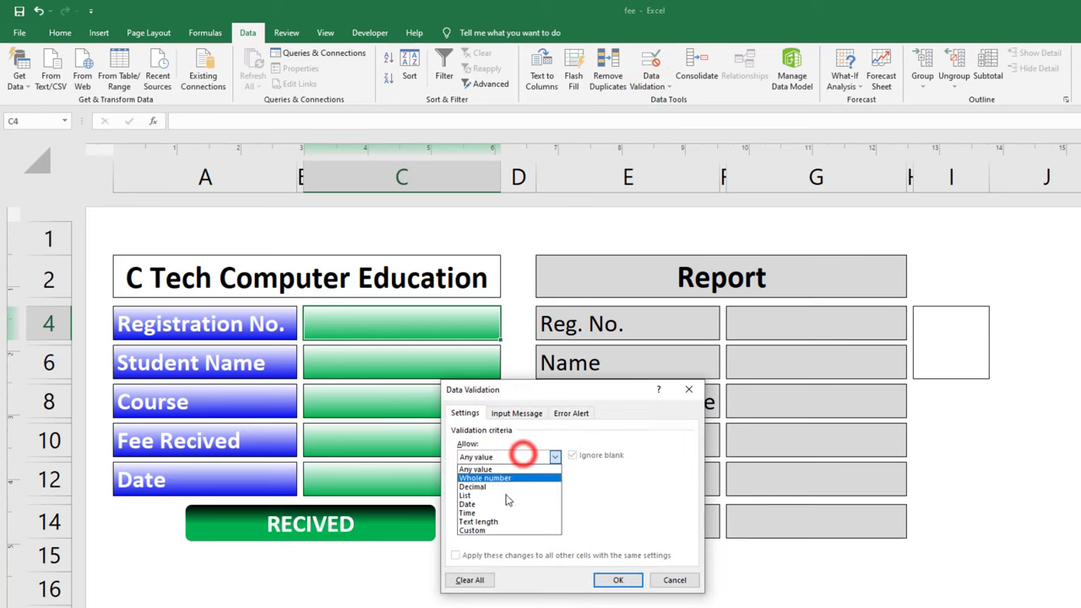
left_click(503, 496)
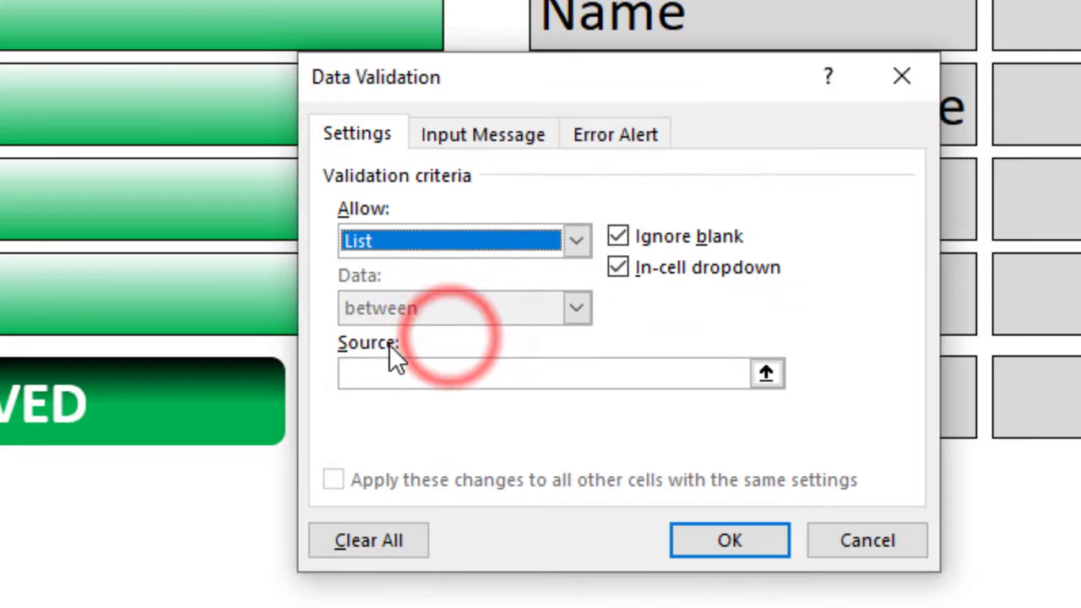
left_click(392, 366)
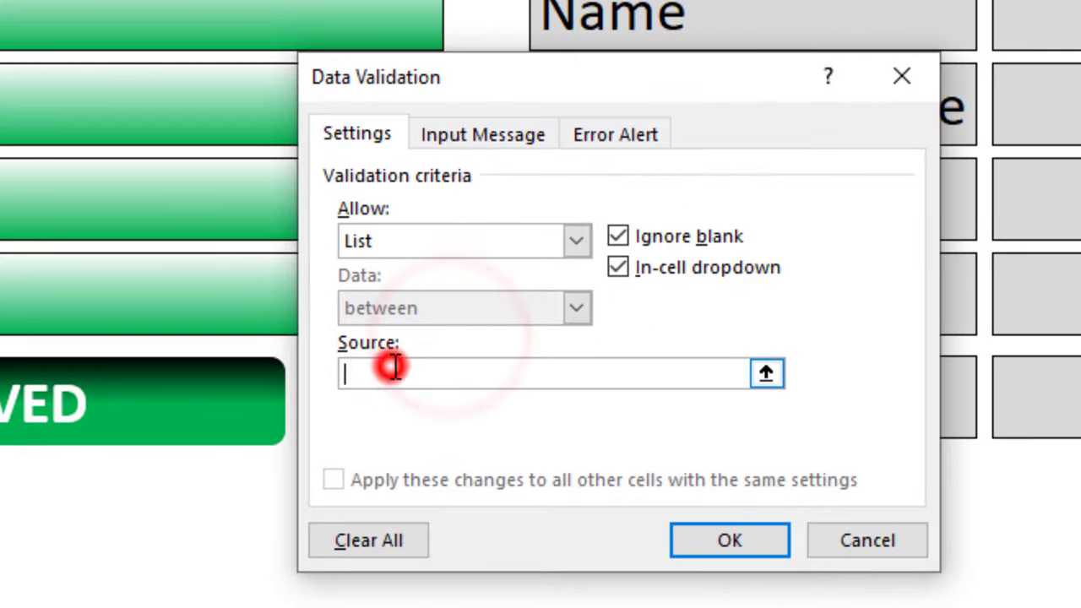
type("=list")
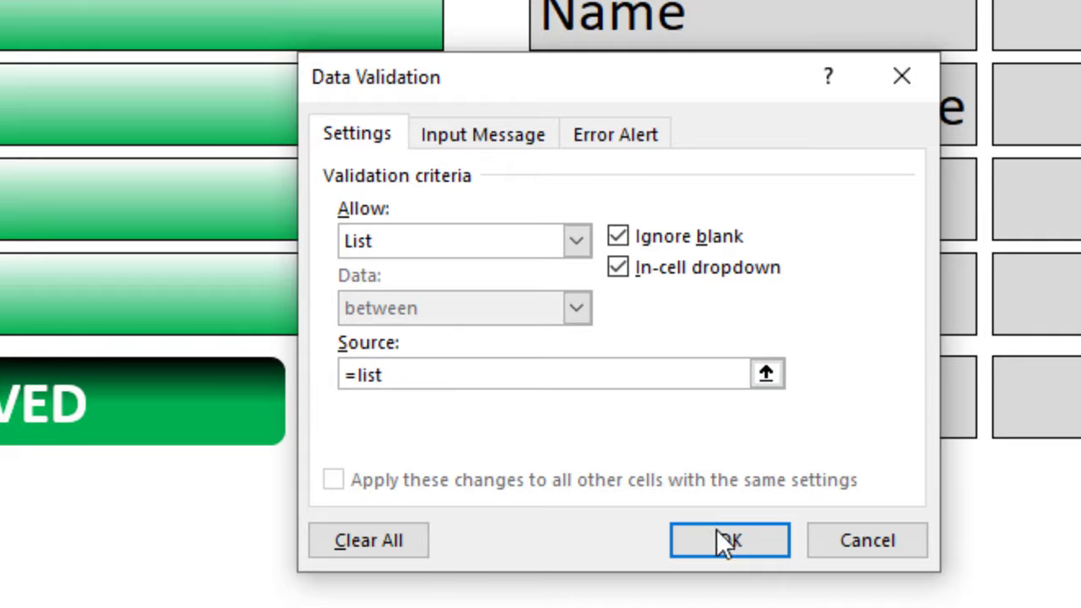
left_click(716, 537)
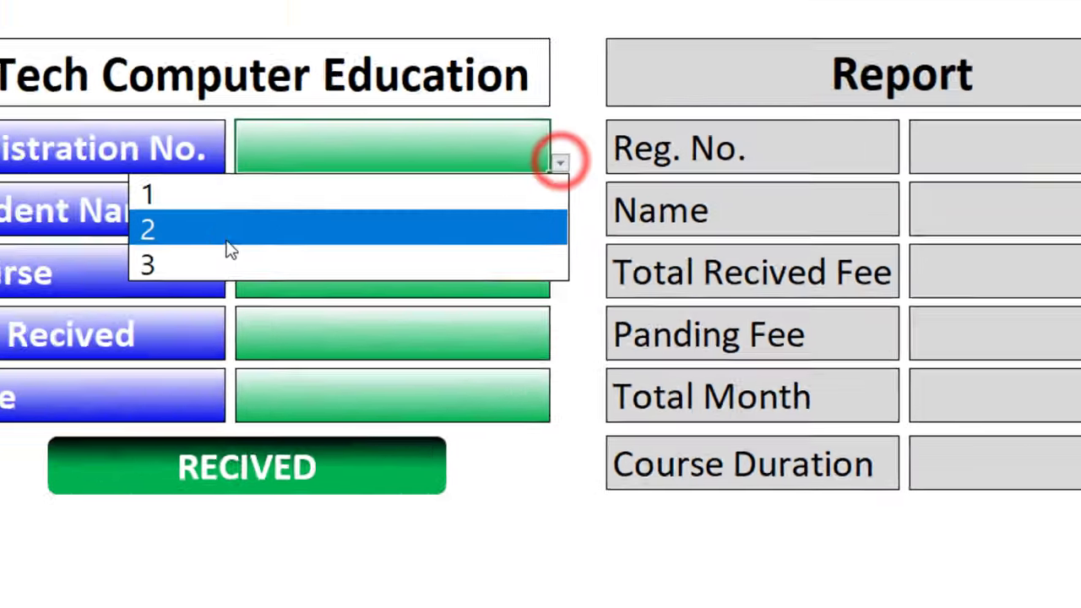
left_click(357, 314)
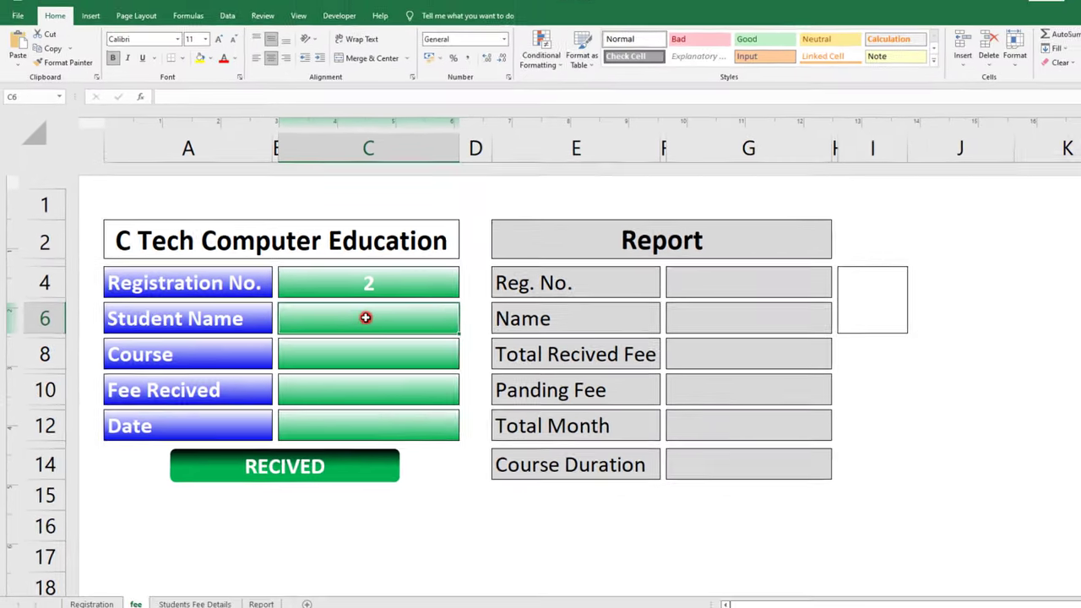
Check the Registration student table, then give the Student Name cell C6 a text colour.
left_click(494, 304)
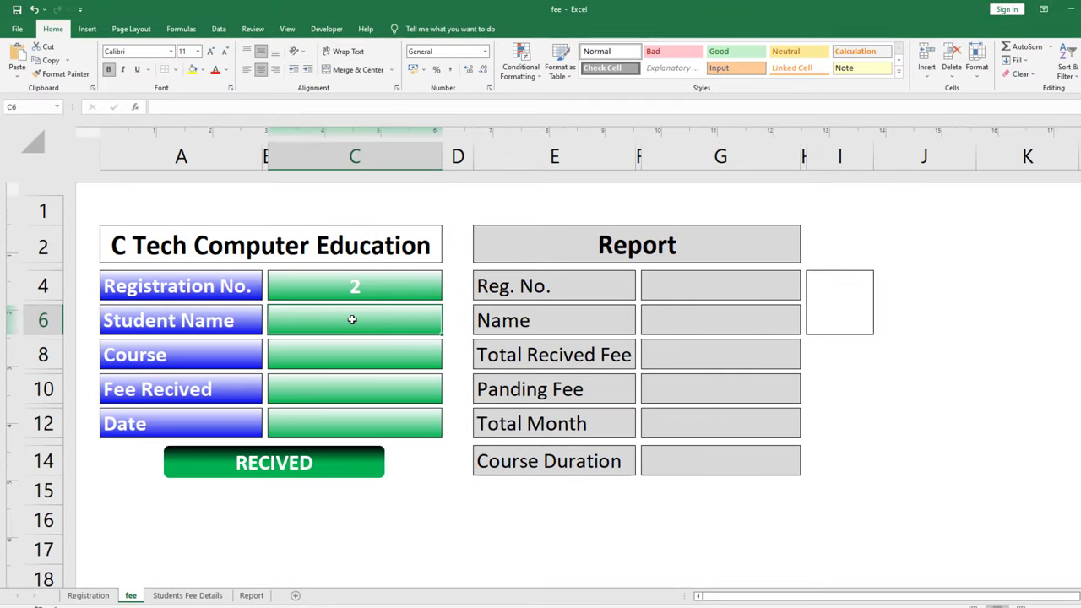
left_click(106, 596)
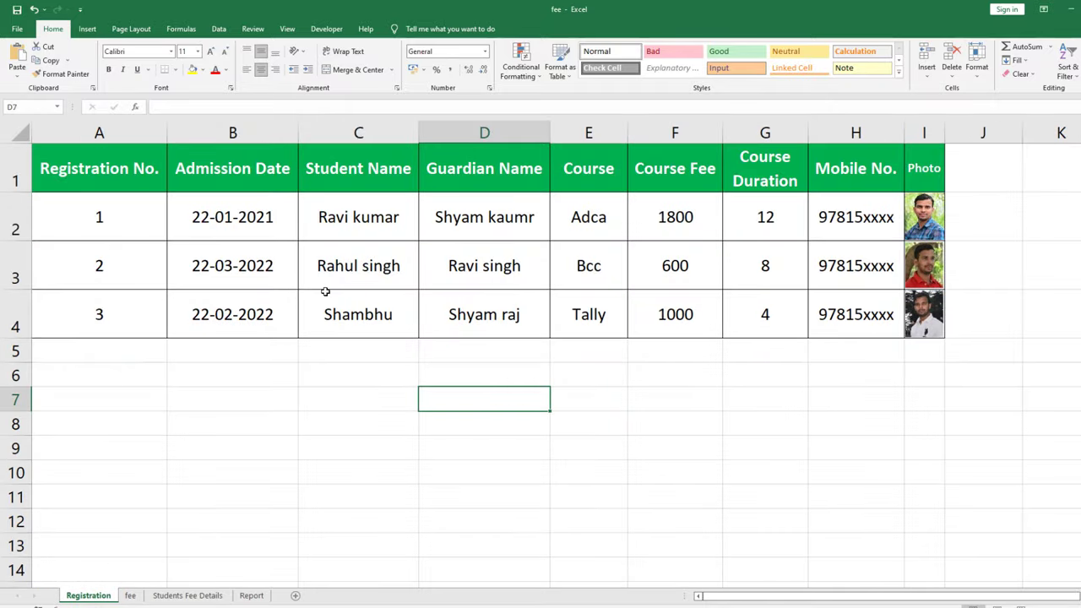
left_click(130, 596)
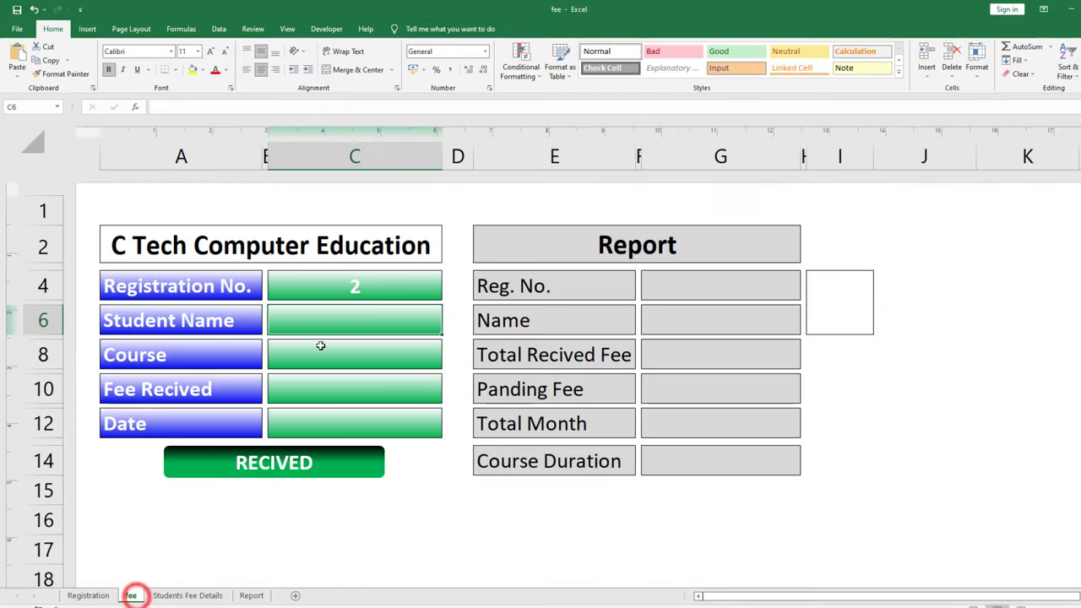
left_click(320, 317)
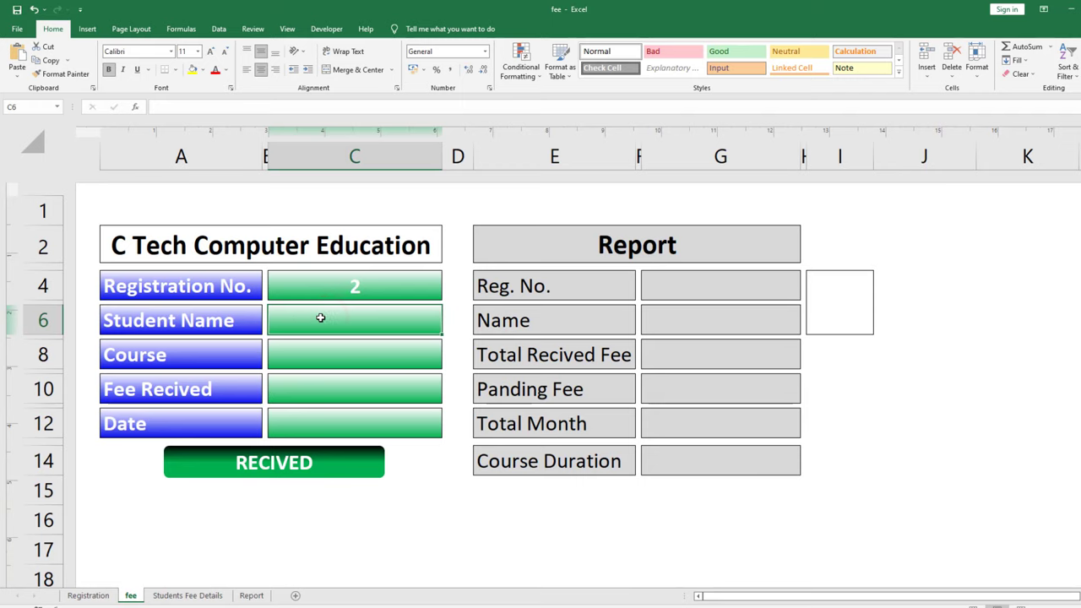
type("=vlookup")
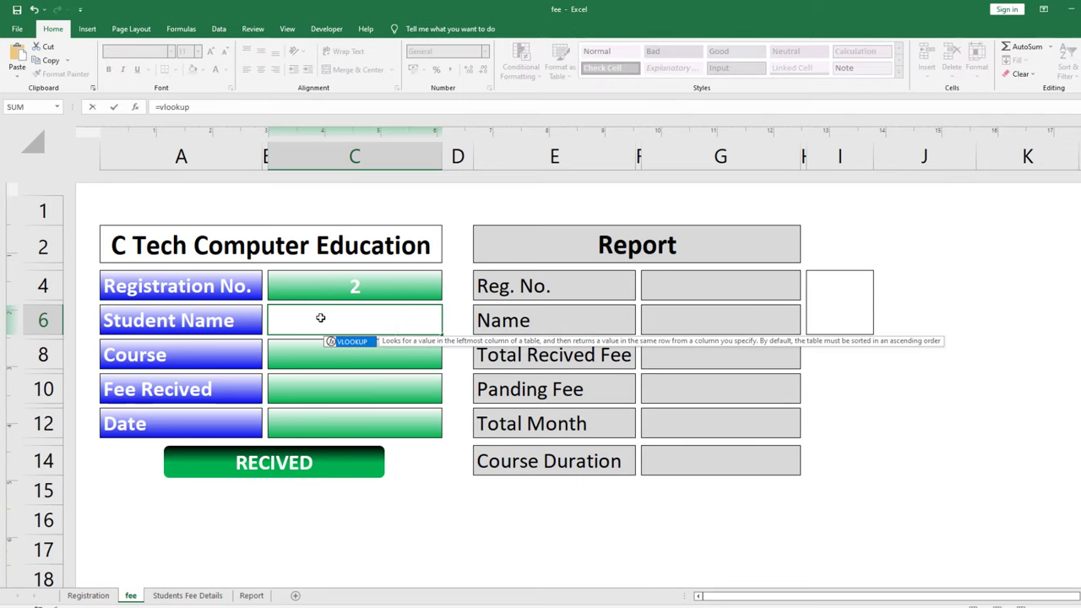
key("BackSpace")
key("BackSpace")
key("BackSpace")
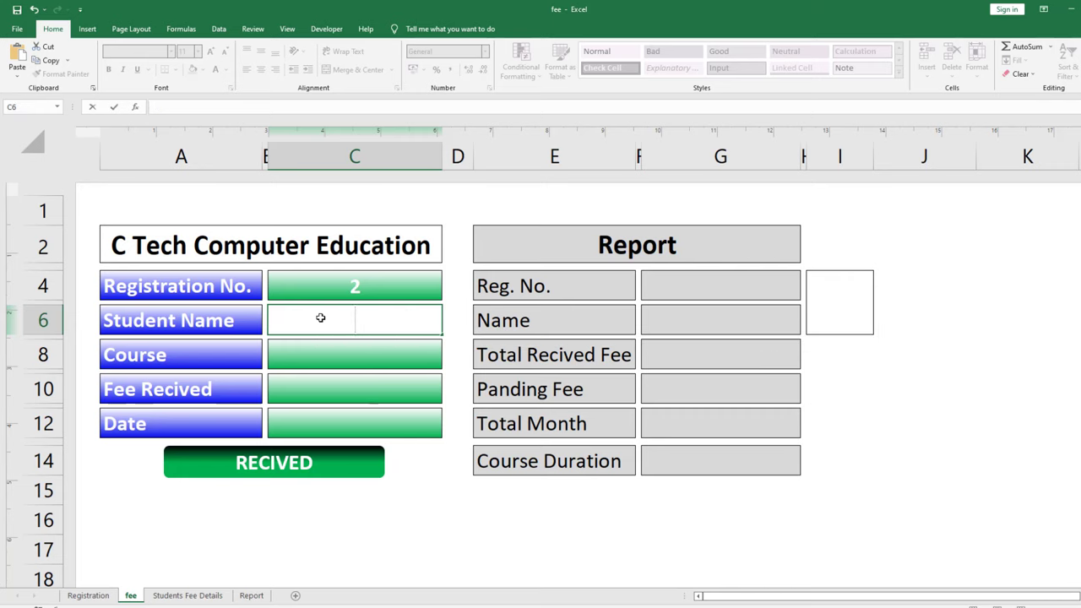
left_click(355, 354)
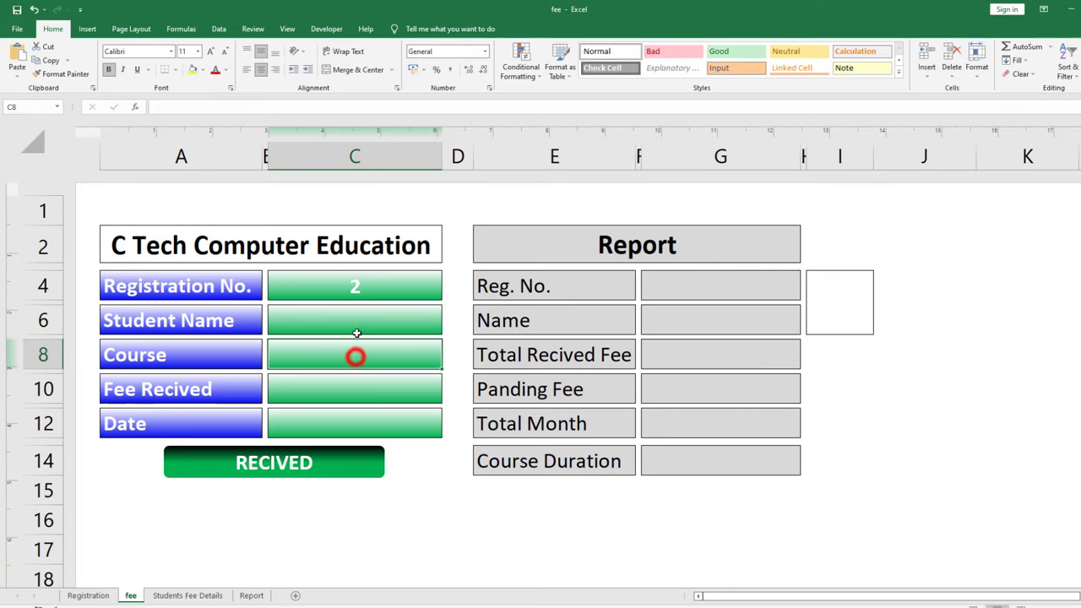
left_click(355, 320)
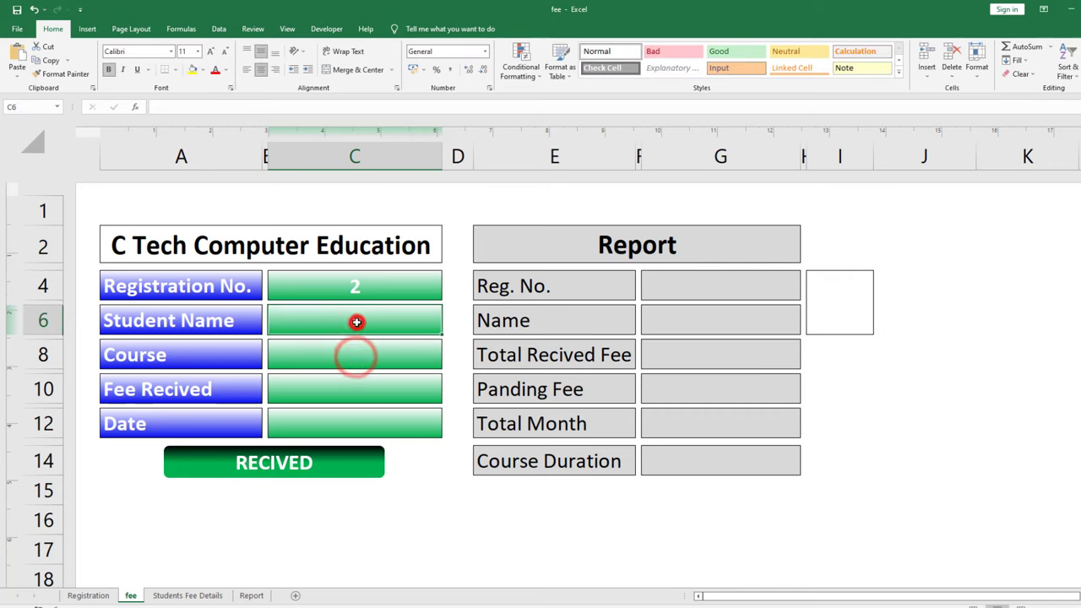
left_click(226, 71)
left_click(225, 109)
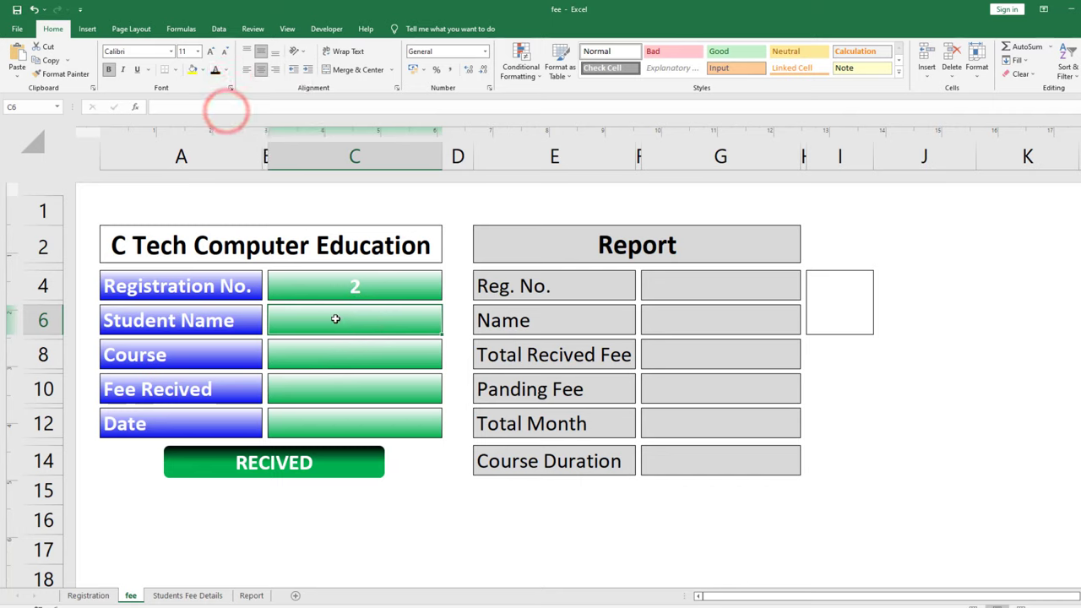
Enter =VLOOKUP(C4,data,3,0) in C6 to pull the student's name.
type("v")
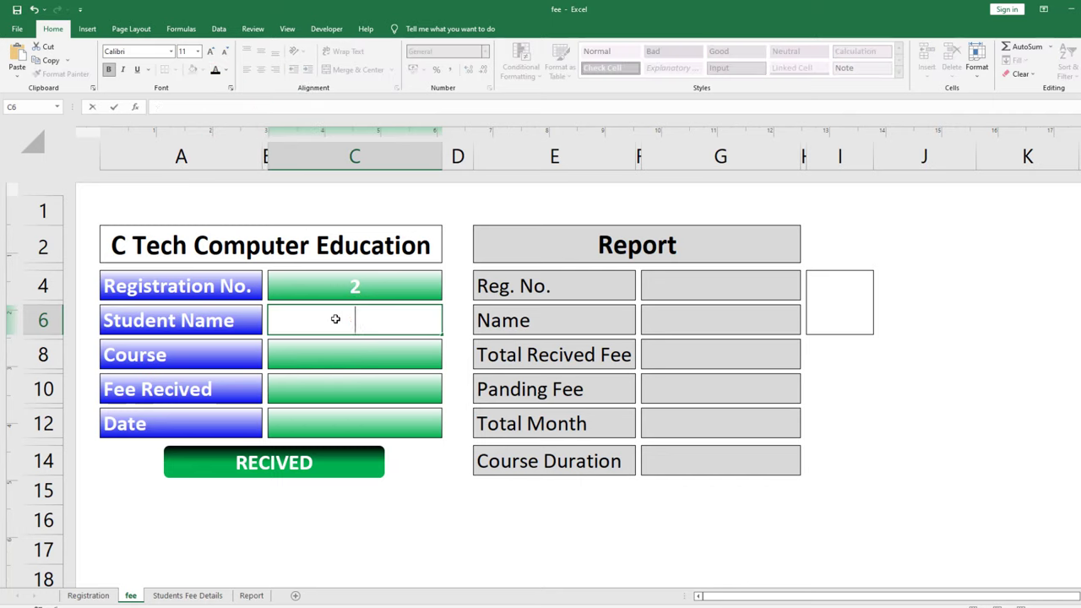
type("=vlookup")
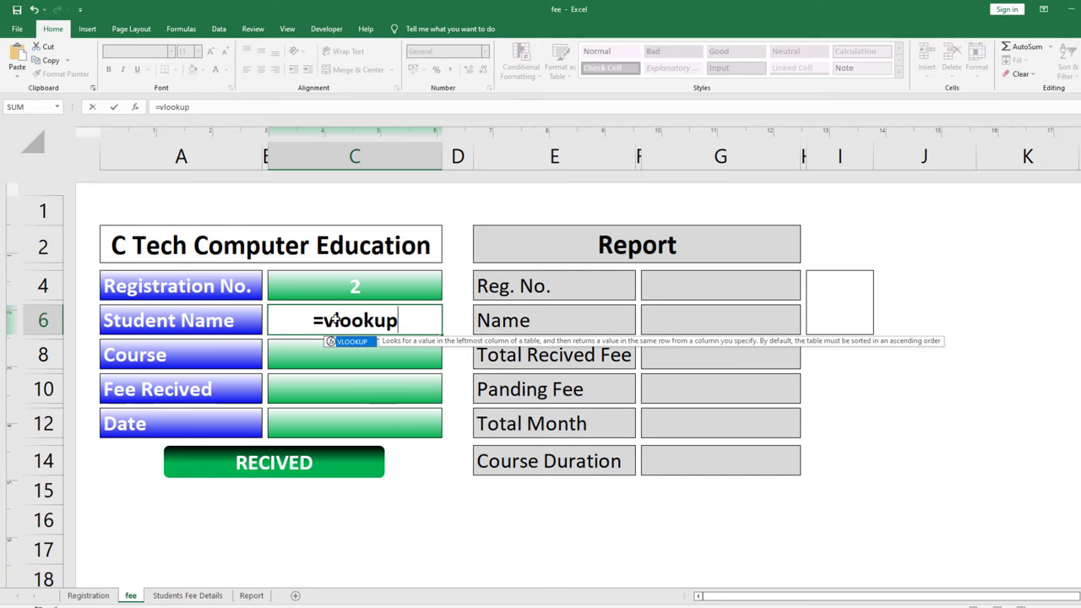
type("(")
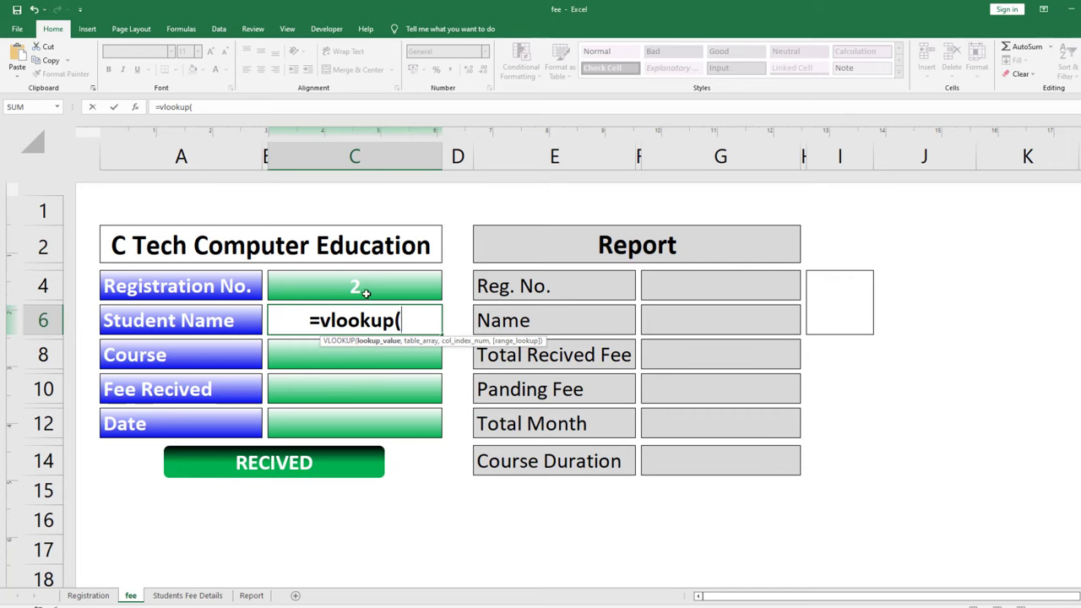
left_click(361, 286)
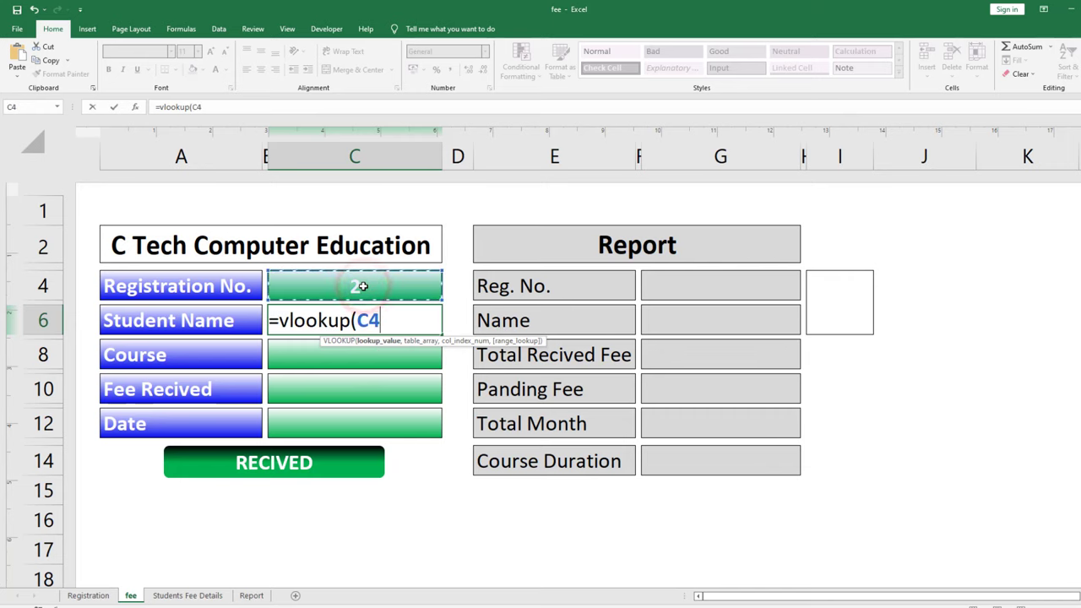
type(",d")
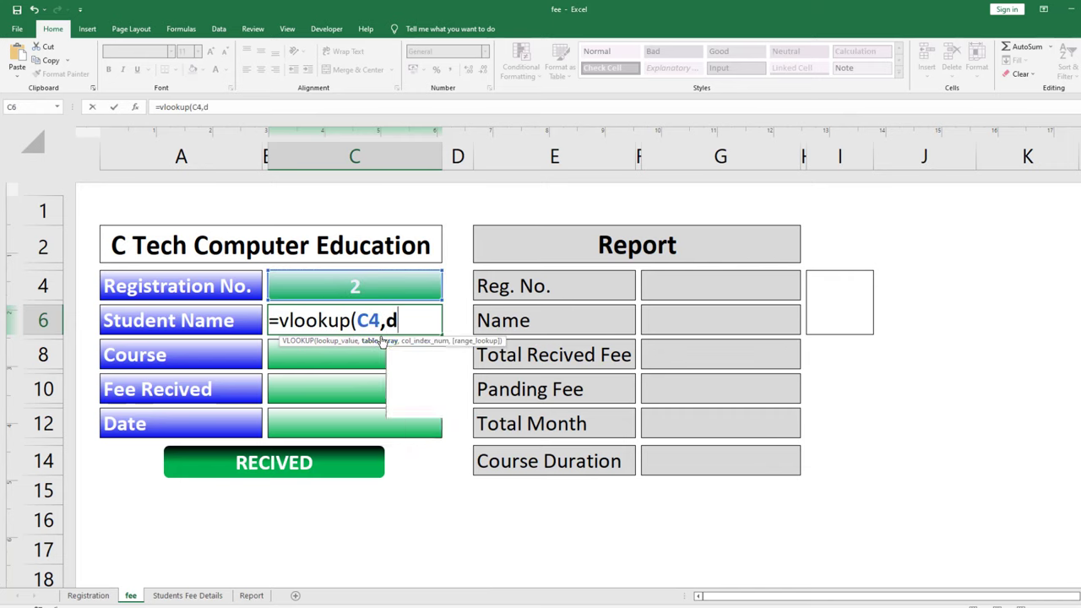
type("ata")
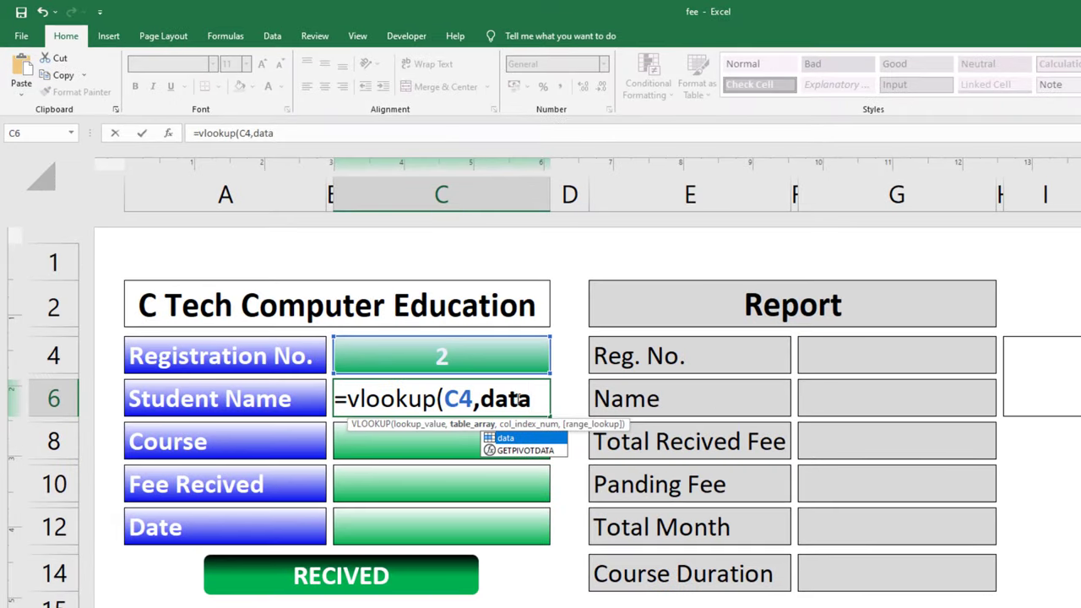
type(",")
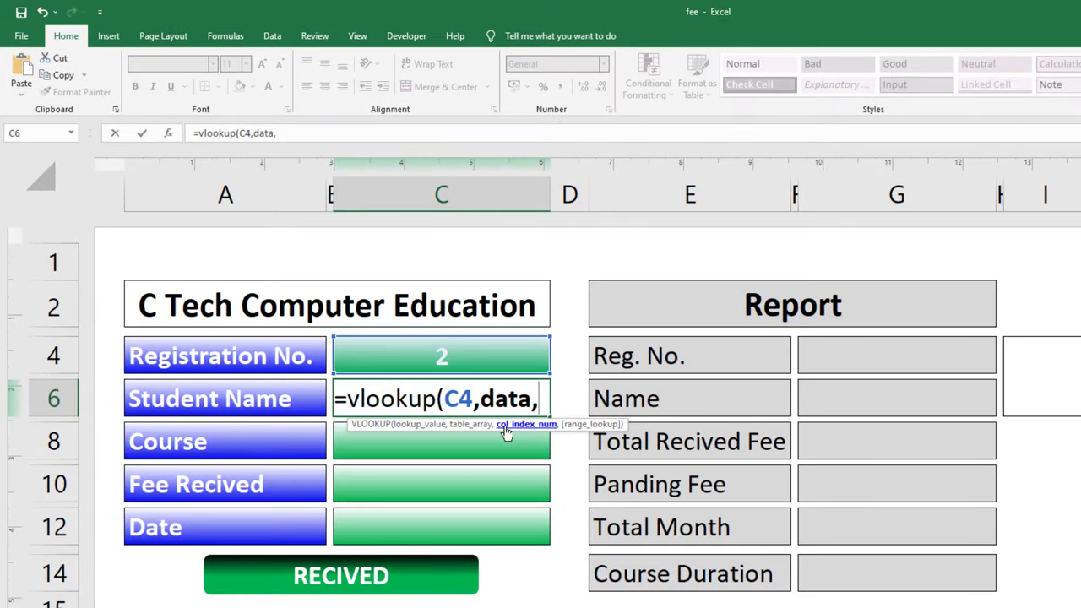
type("3")
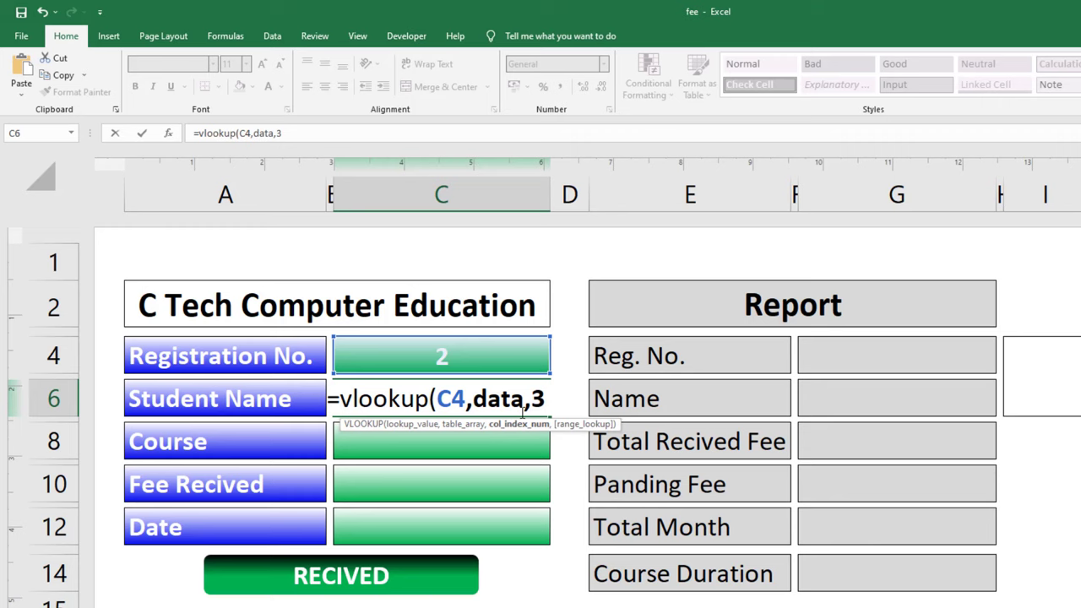
type(",0")
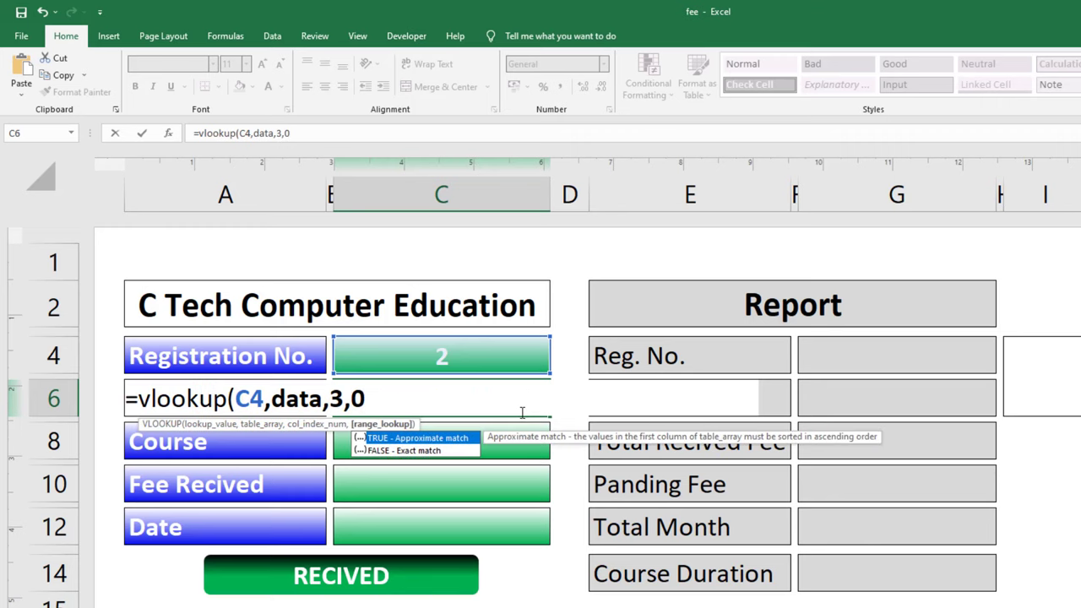
type(")")
key("Return")
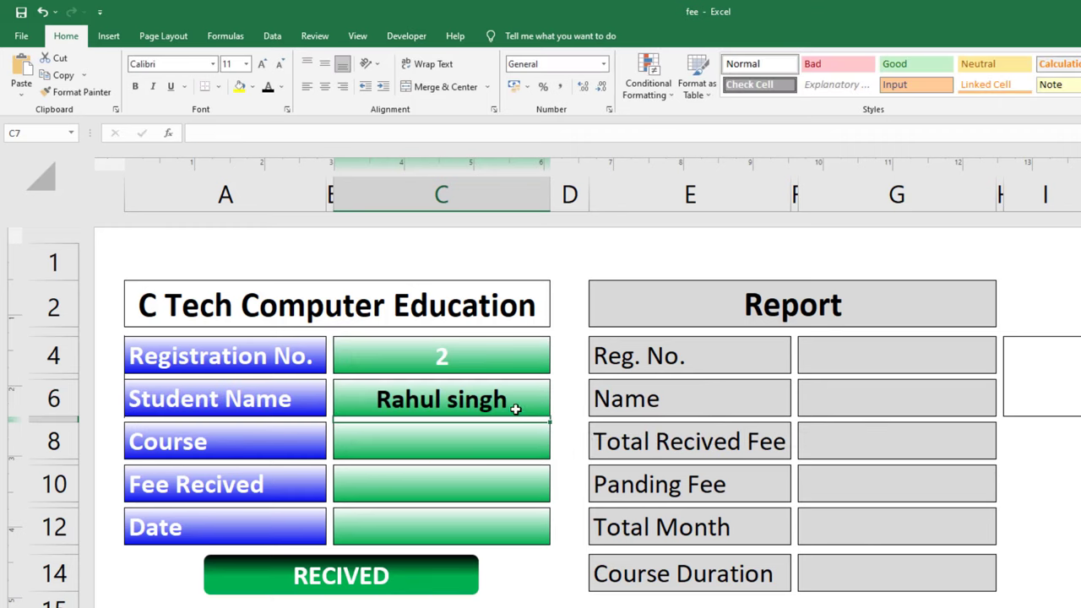
Make the text in C4, C8, C10 and C12 dark.
left_click(513, 402)
left_click(478, 436)
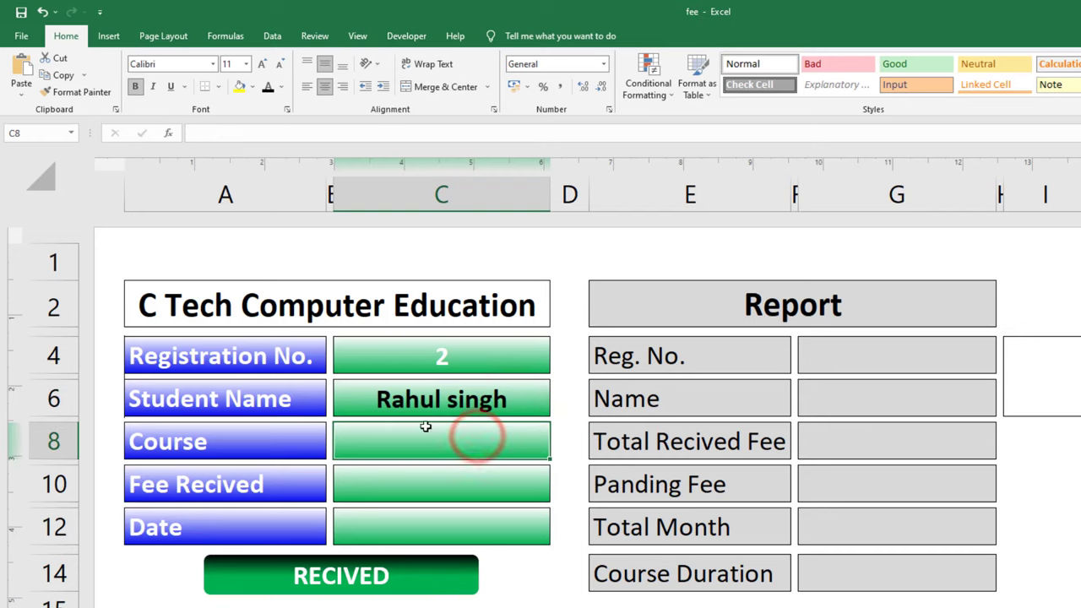
left_click(404, 494, "ctrl")
left_click(406, 523, "ctrl")
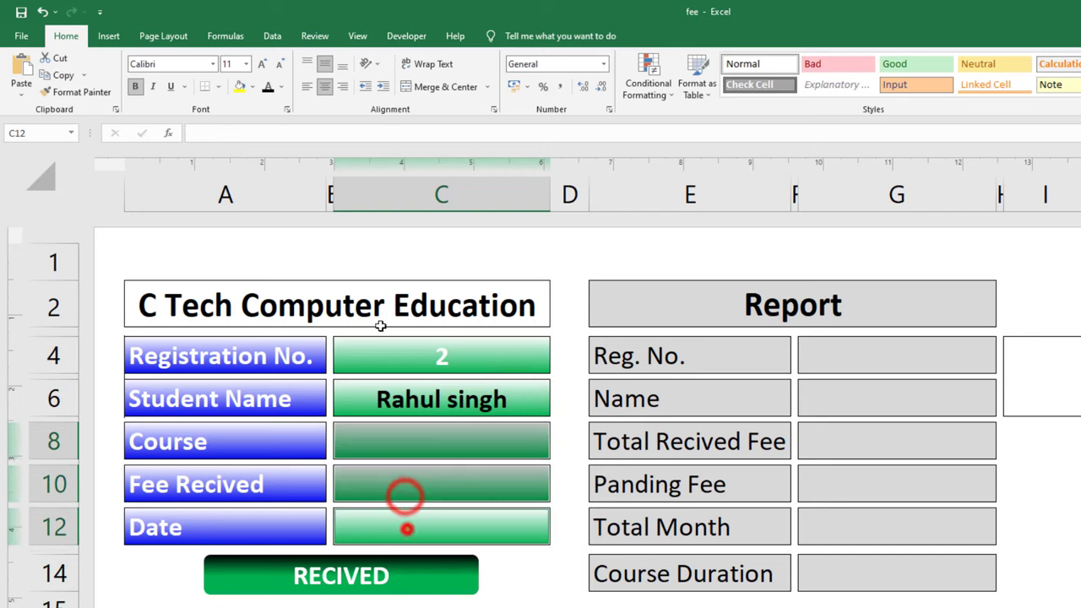
left_click(267, 89)
left_click(429, 346)
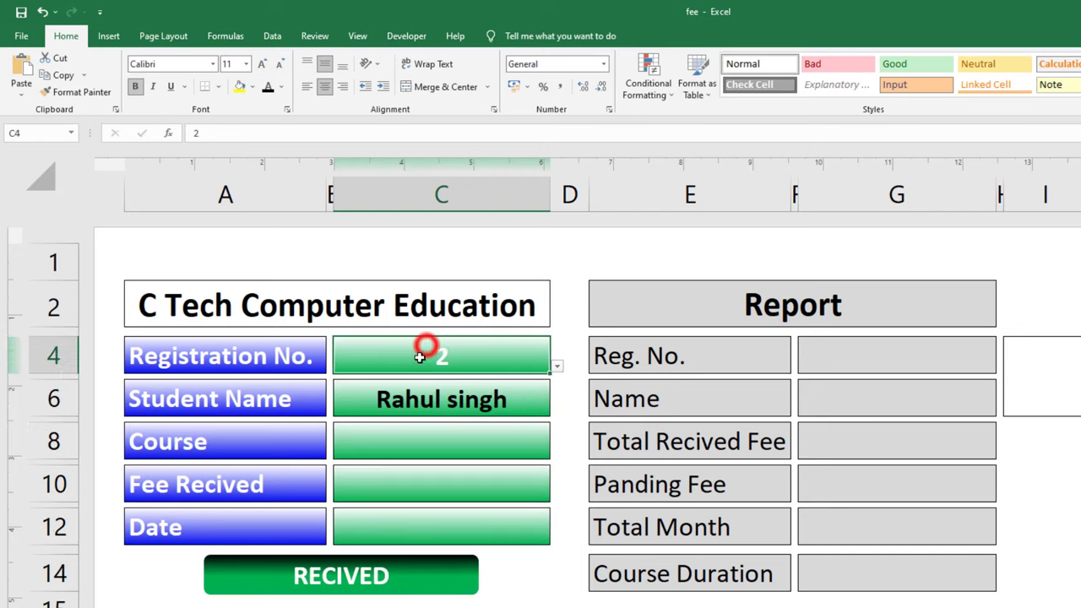
left_click(267, 89)
left_click(431, 447)
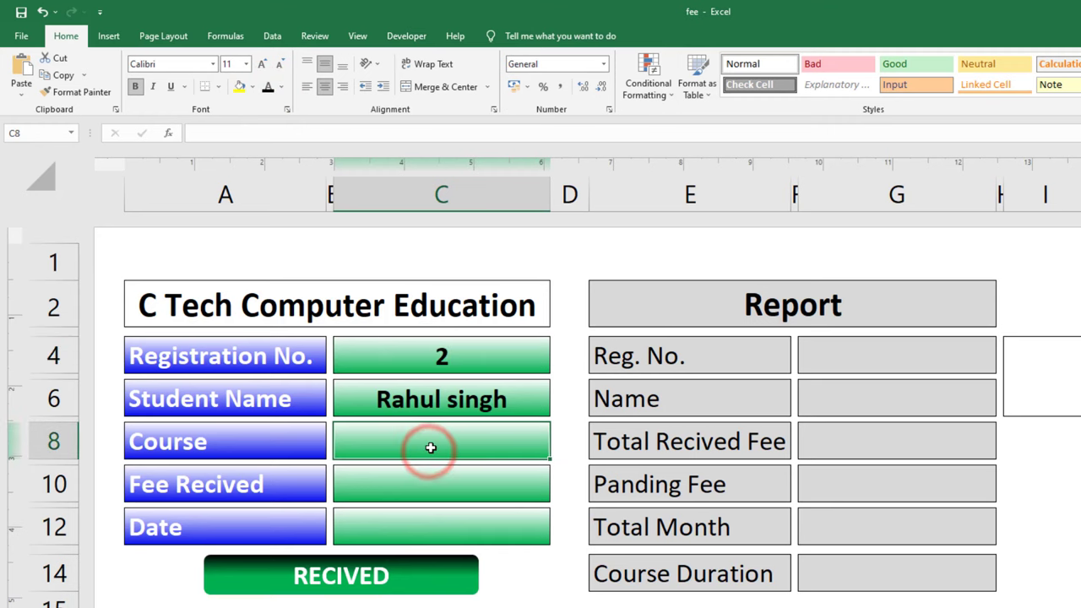
Copy C6's lookup into Course cell C8 and change its column index to 5, showing Bcc.
key("ctrl+Page_Down")
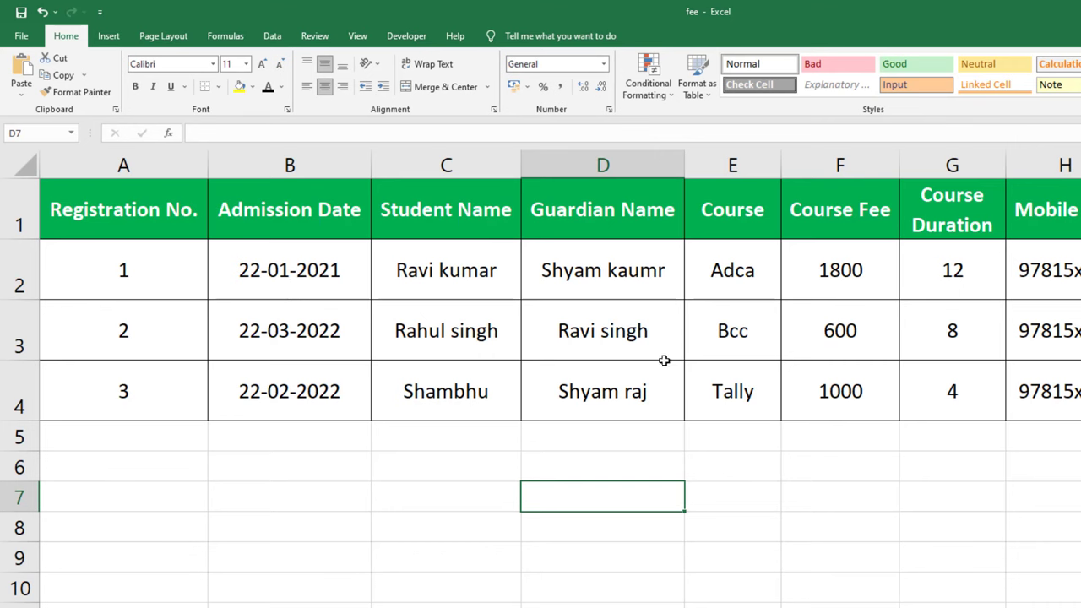
key("ctrl+Page_Up")
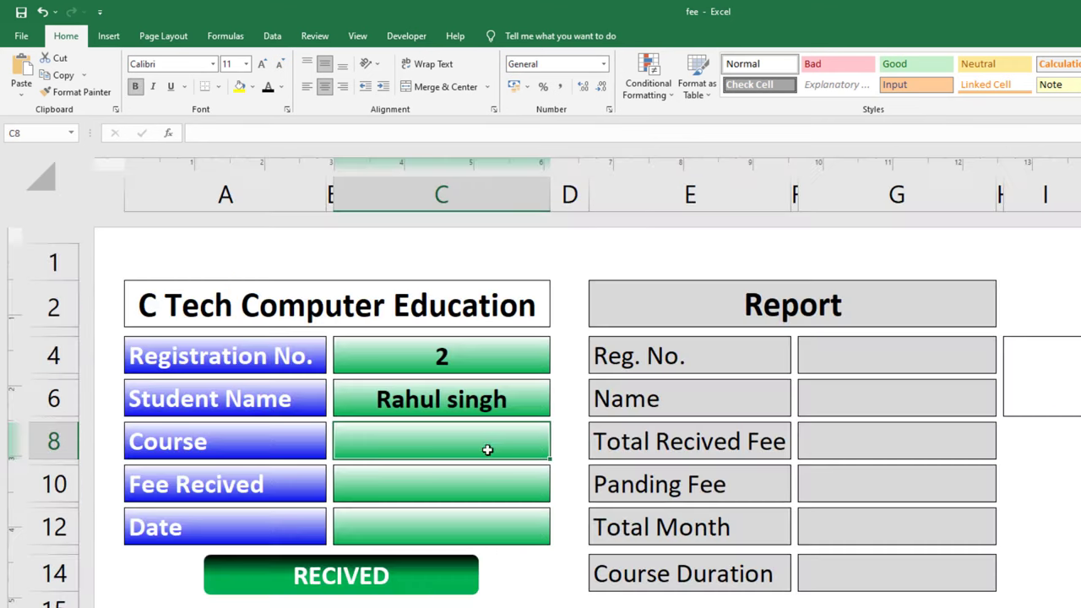
double_click(452, 399)
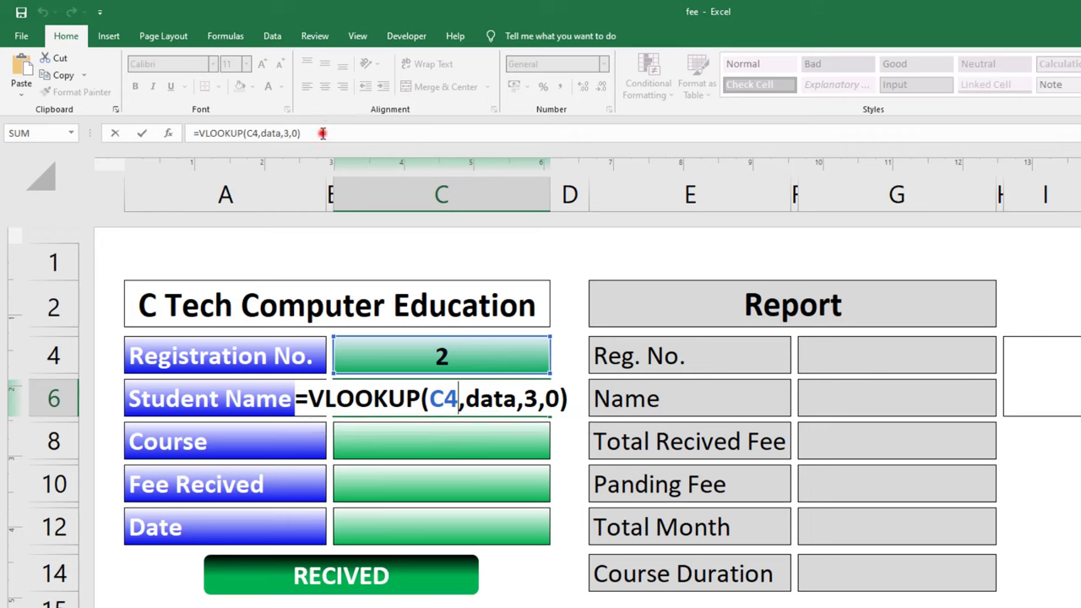
left_click_drag(321, 133, 193, 133)
key("ctrl+c")
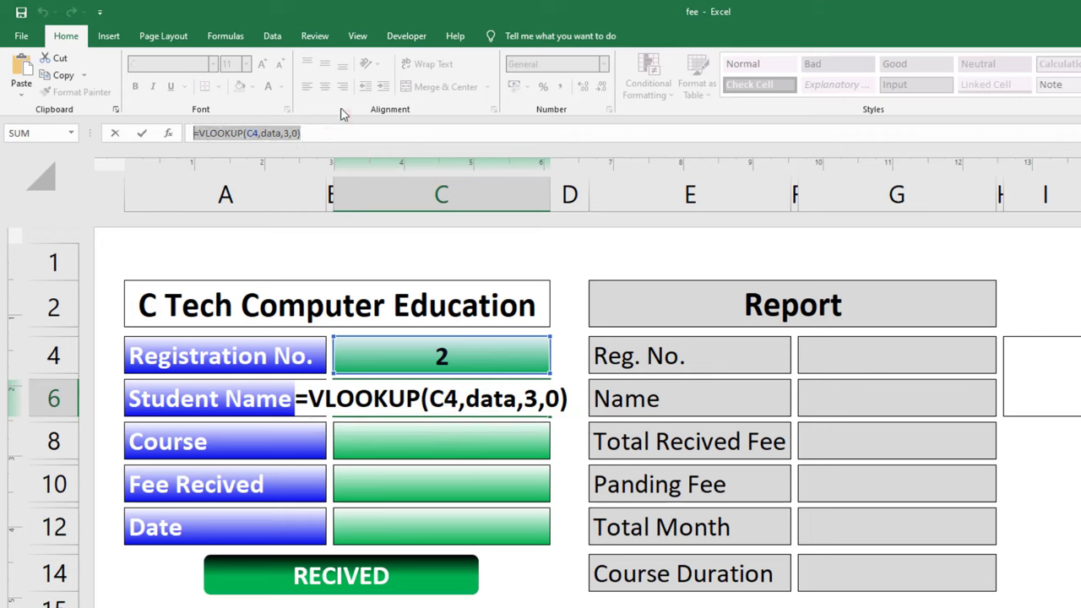
key("Escape")
left_click(407, 448)
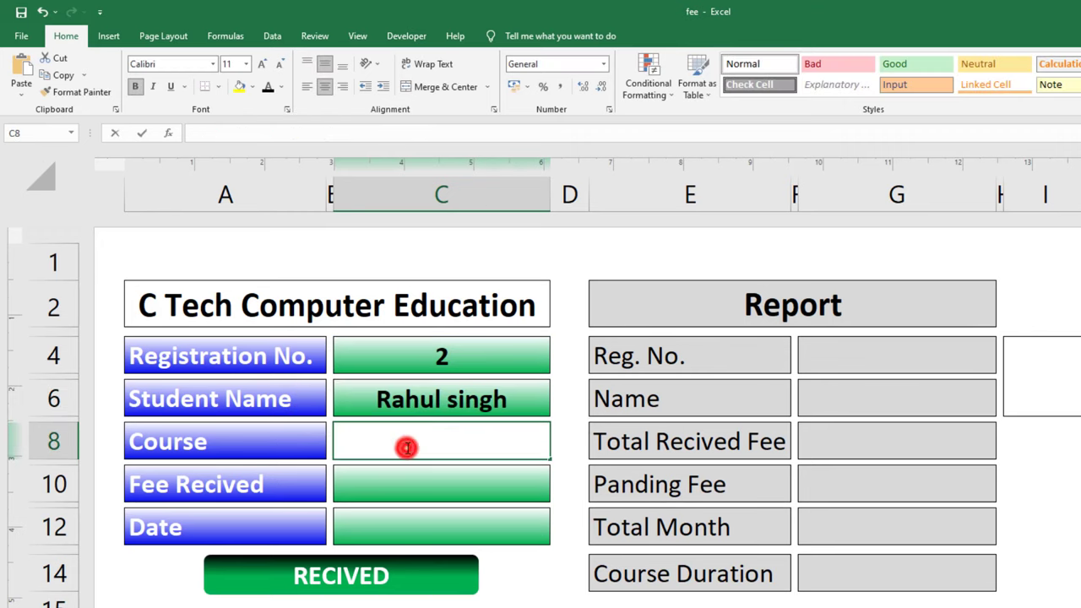
double_click(407, 448)
key("ctrl+v")
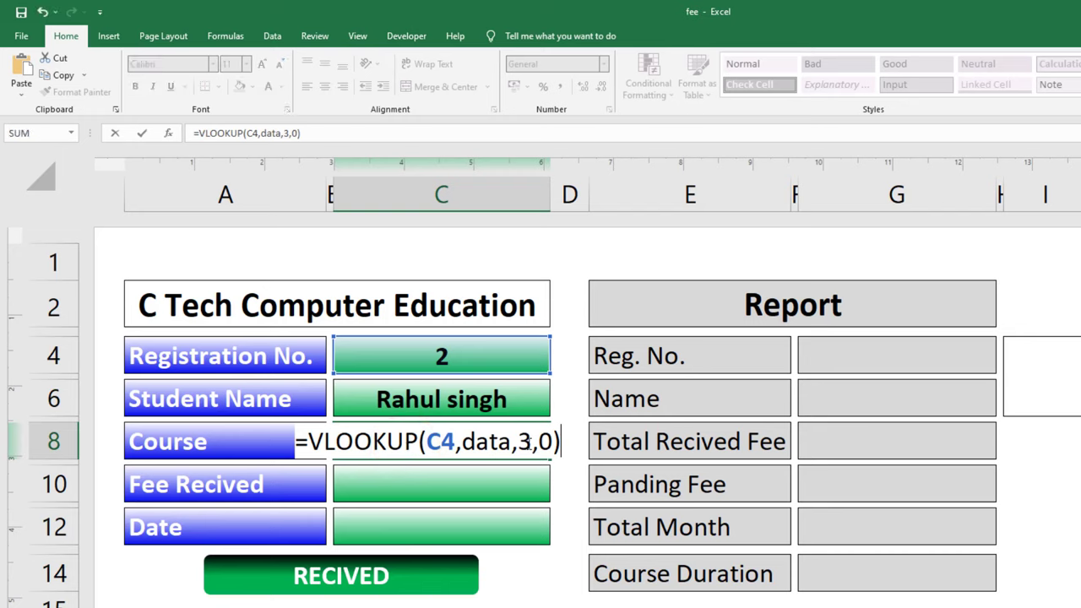
double_click(526, 442)
key("BackSpace")
type("5")
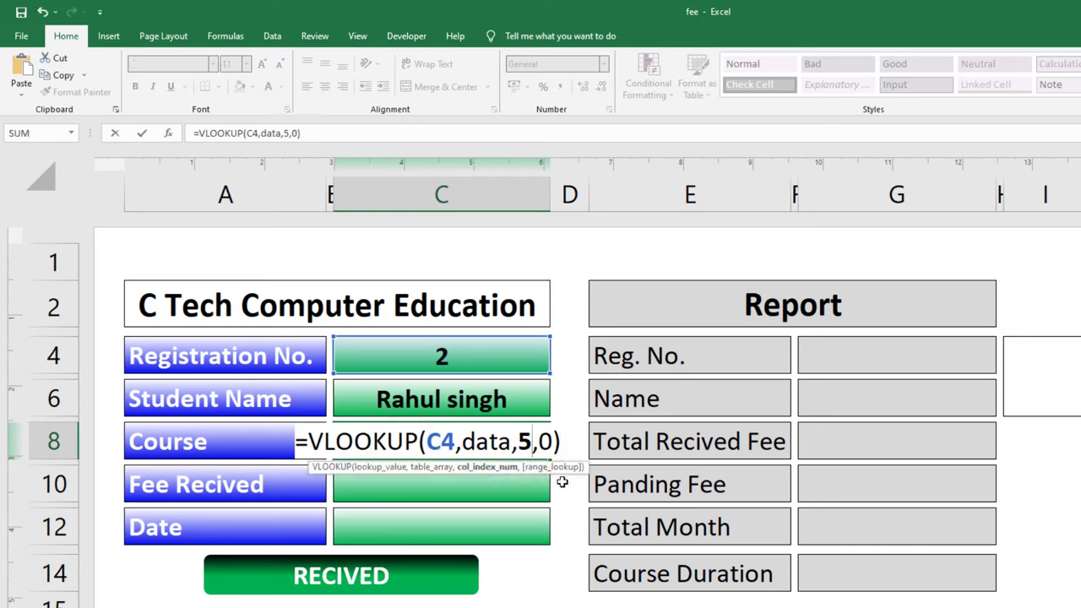
key("Return")
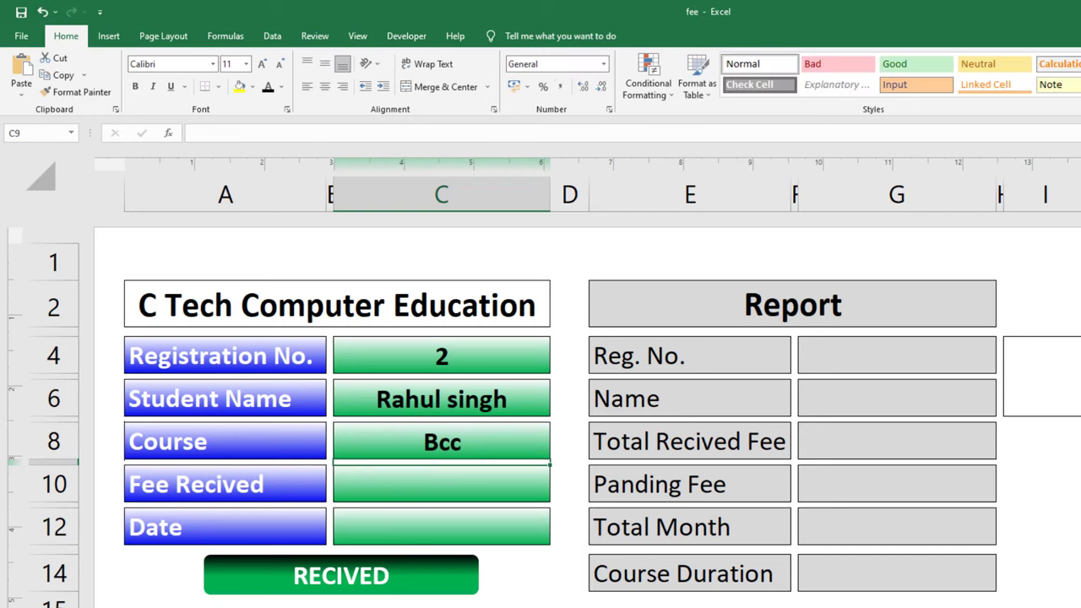
key("ctrl+Page_Up")
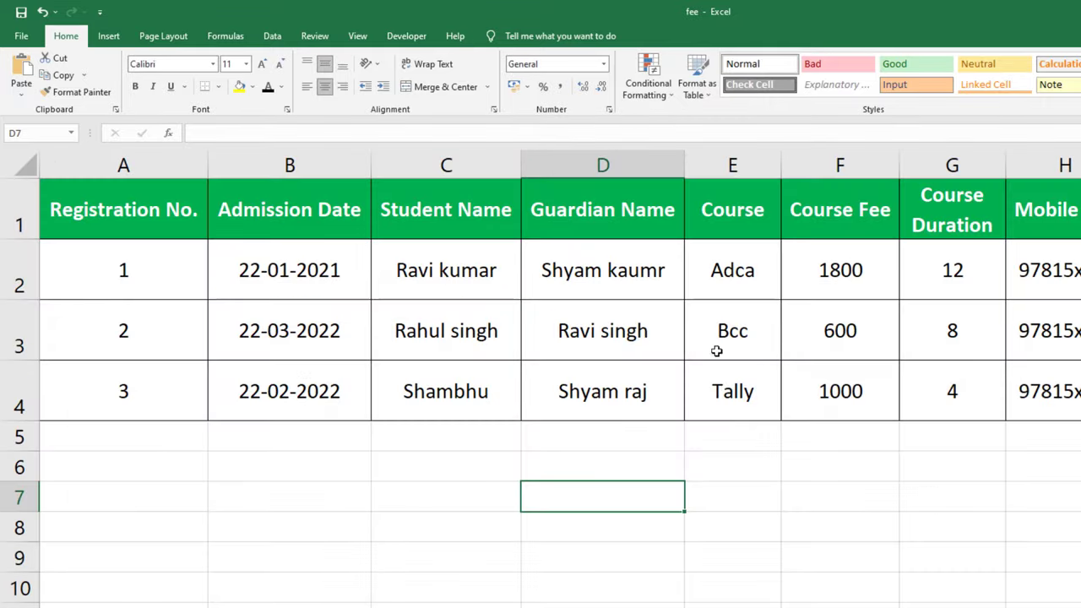
Enter =TODAY() in Date box C12, fixing the misspelled function name, to show 04-04-2022.
key("ctrl+Page_Down")
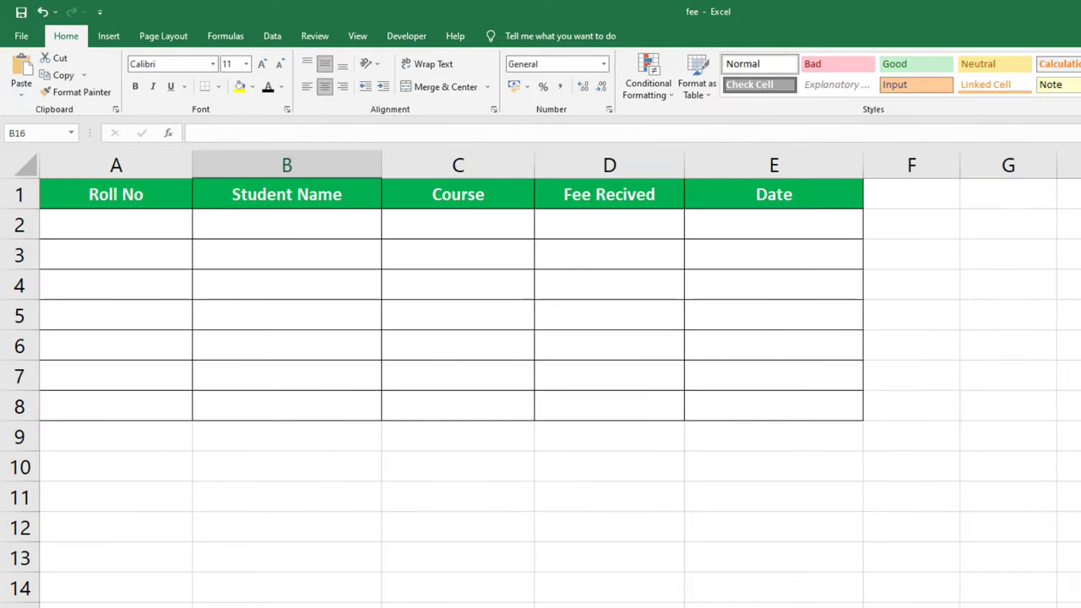
key("ctrl+Page_Down")
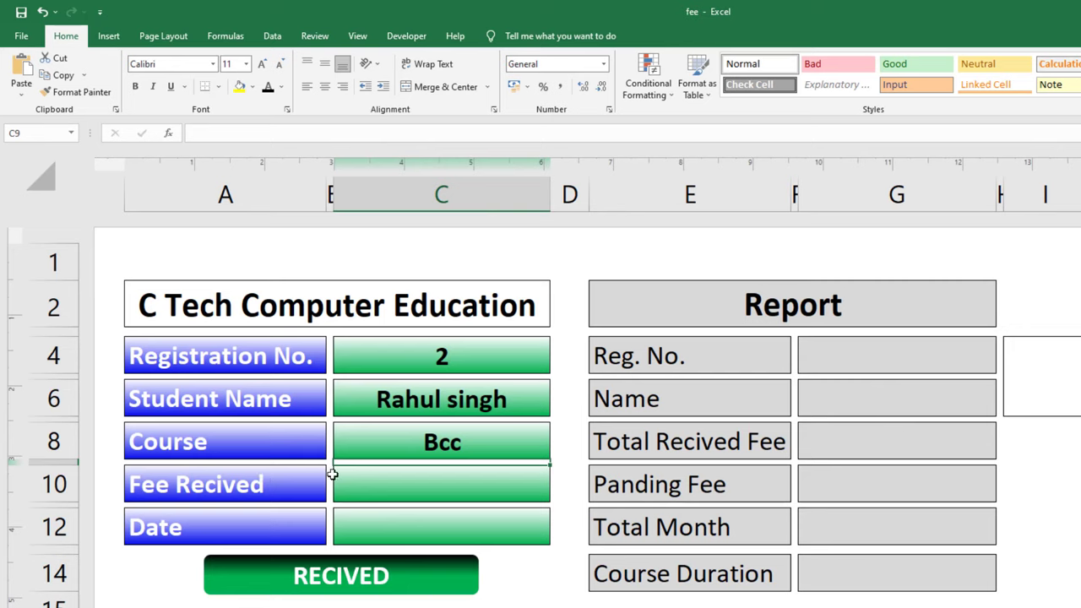
left_click(385, 496)
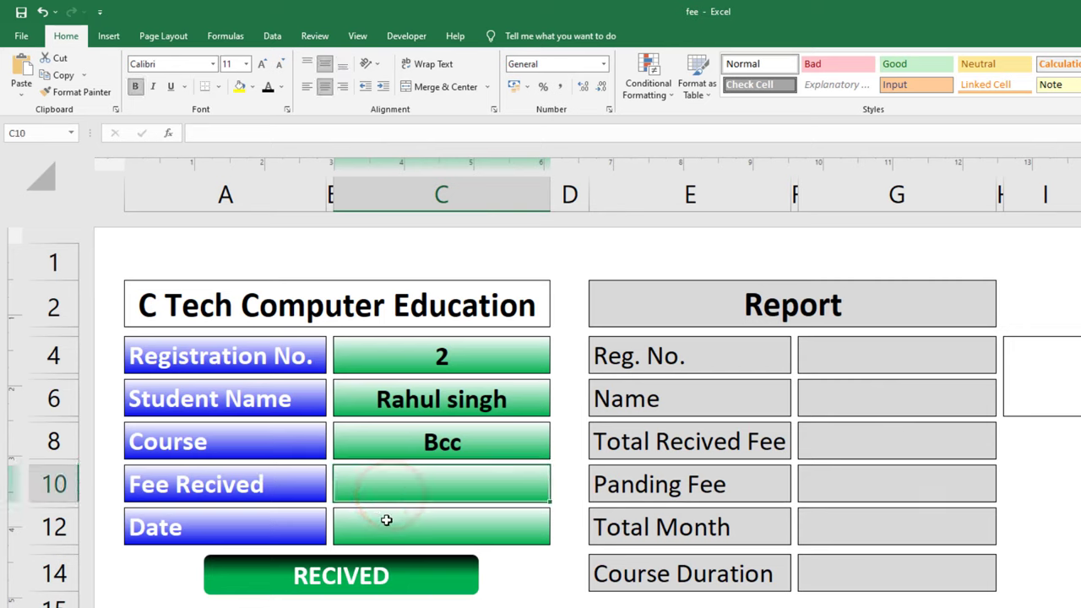
left_click(388, 532)
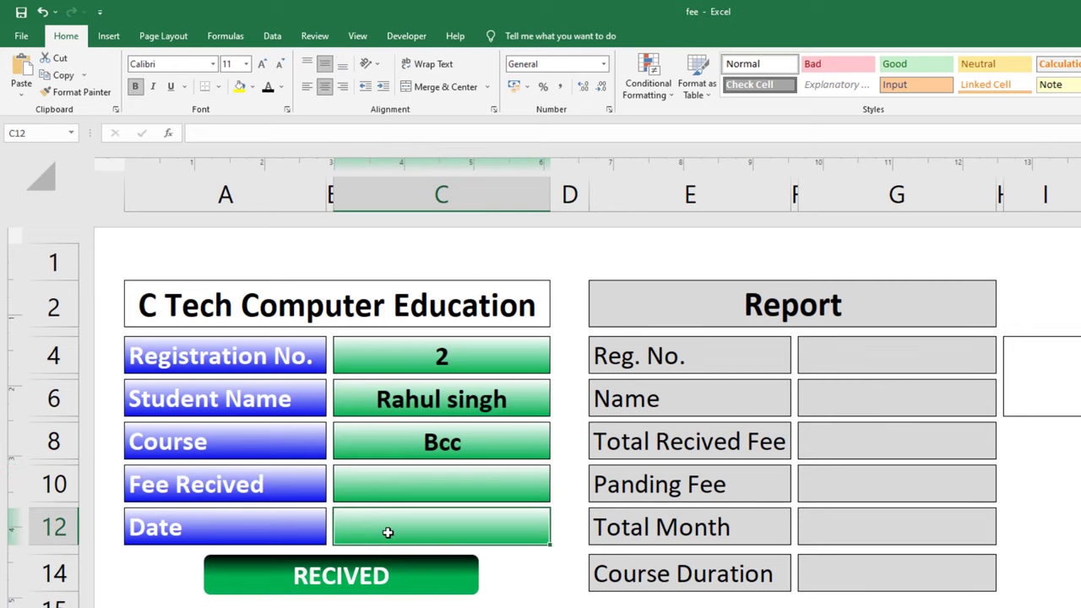
type("=")
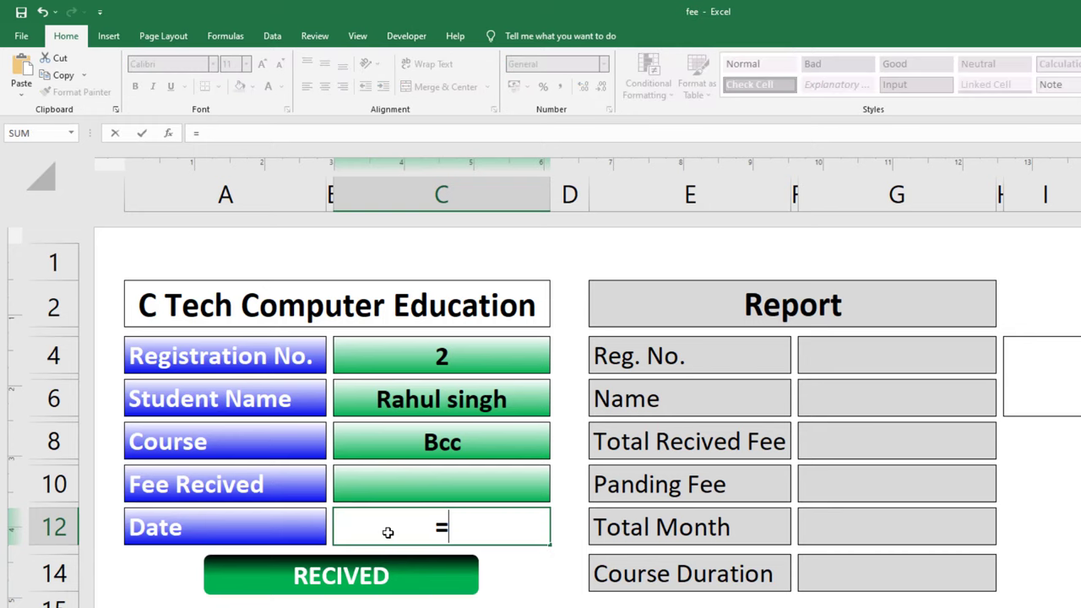
type("do")
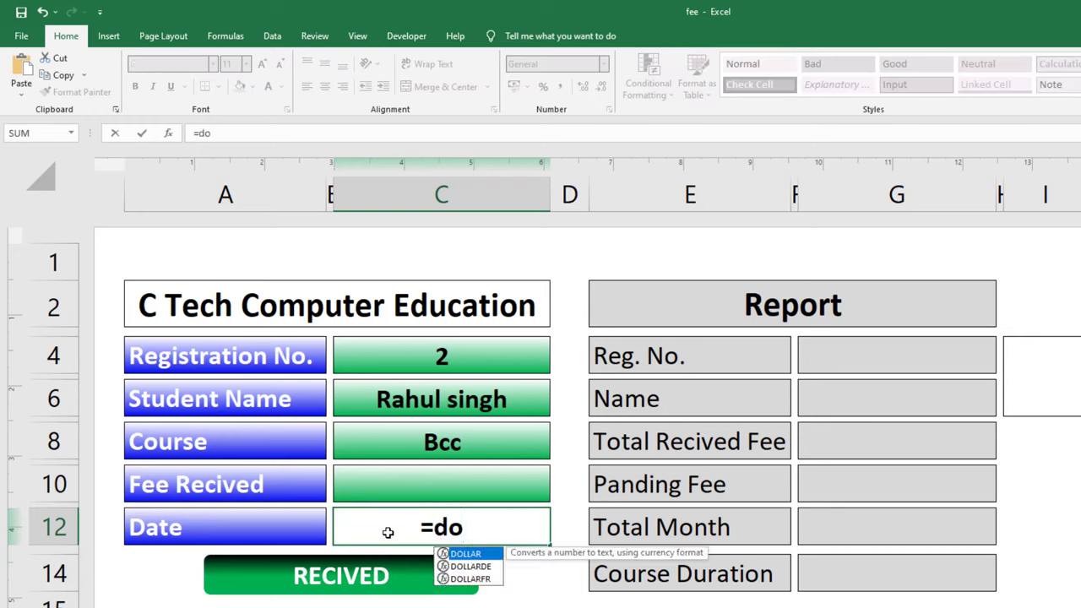
type("day")
key("BackSpace")
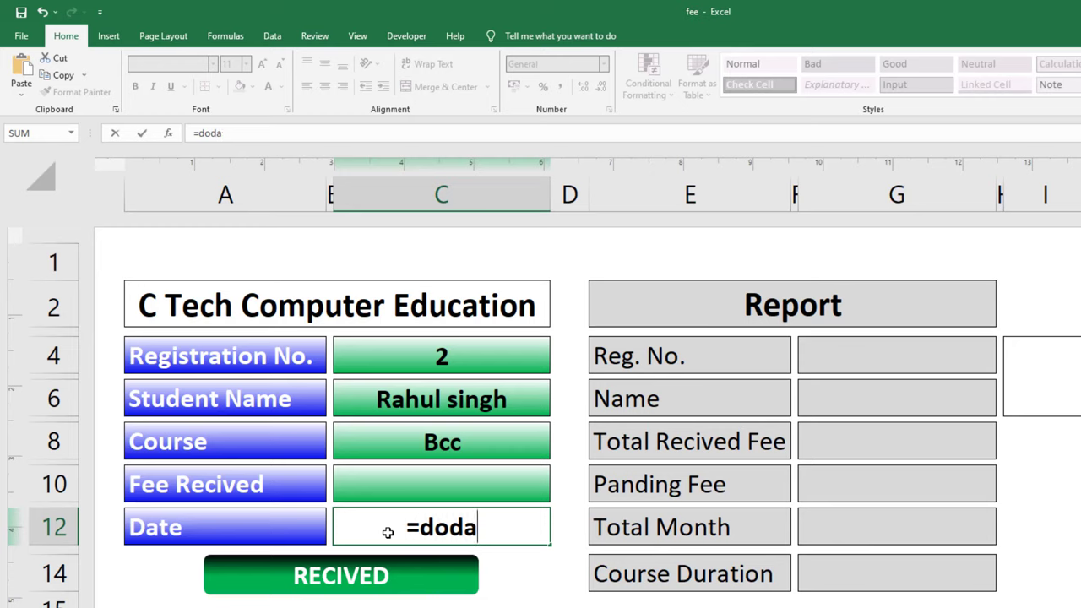
key("BackSpace")
key("BackSpace")
key("BackSpace")
key("BackSpace")
type("to")
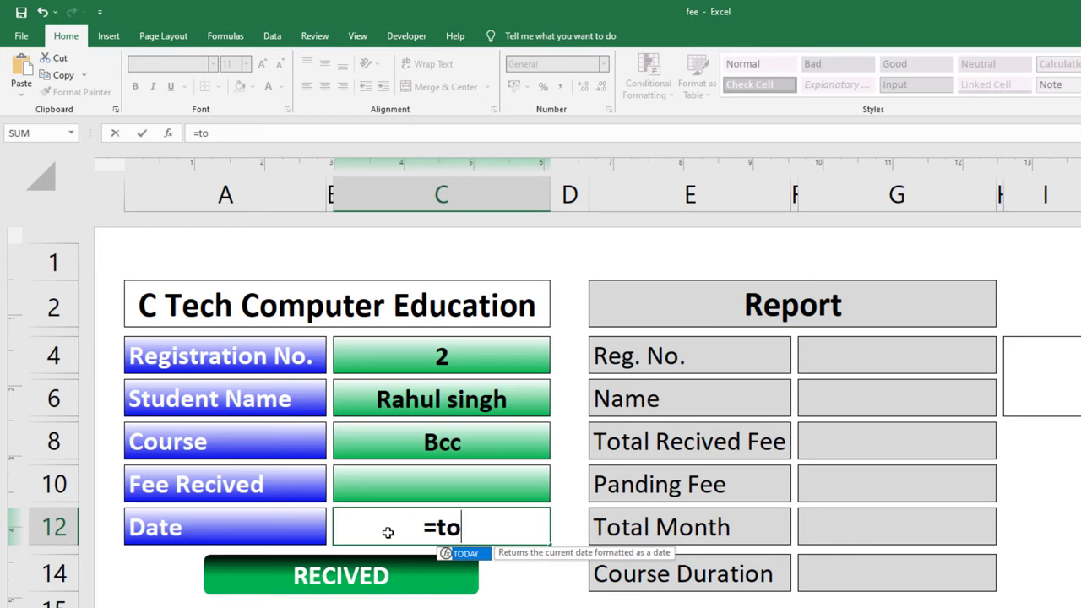
type("day")
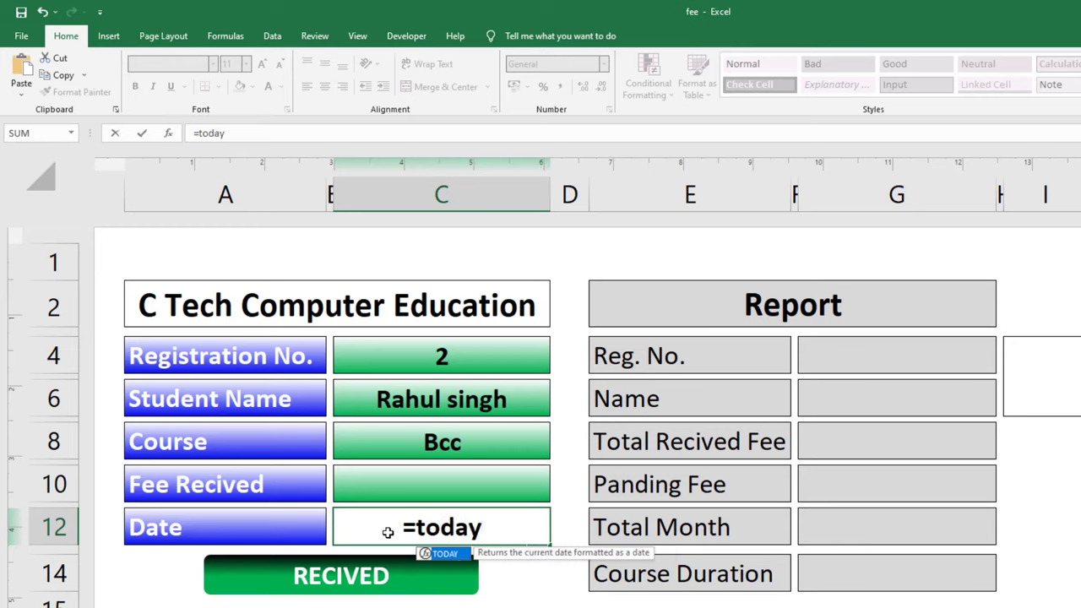
type("()")
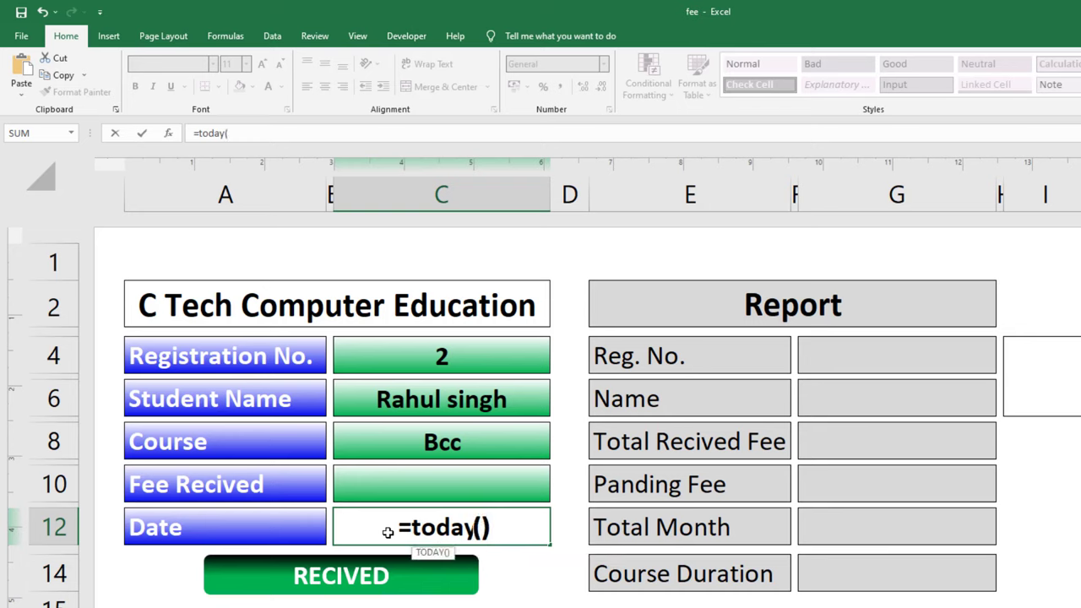
key("Return")
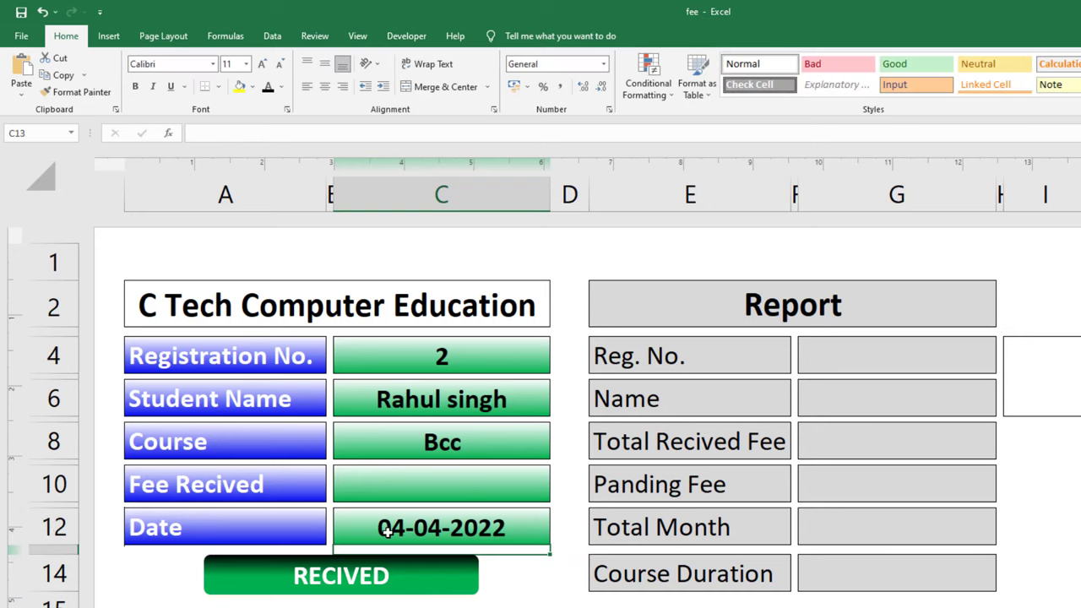
left_click(387, 529)
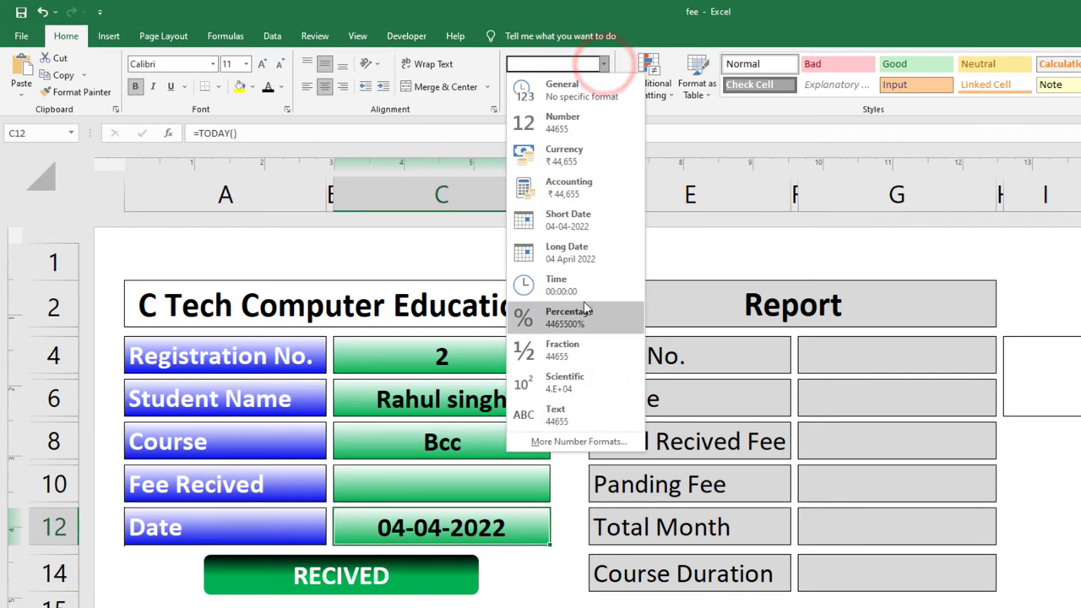
Try Long Date on C12, then set it back to Short Date (04-04-2022).
left_click(584, 258)
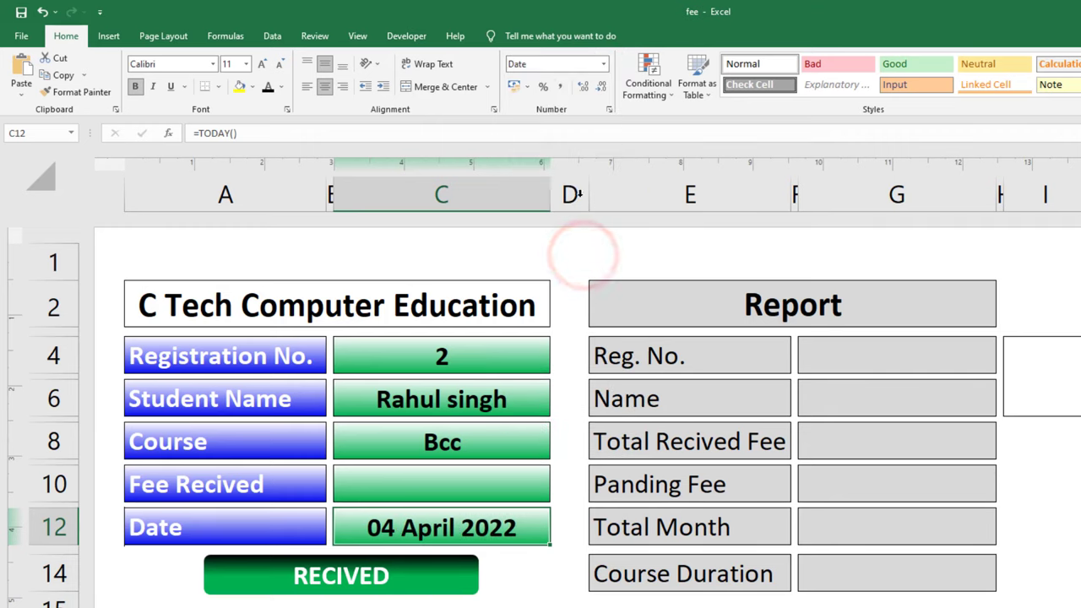
left_click(547, 194)
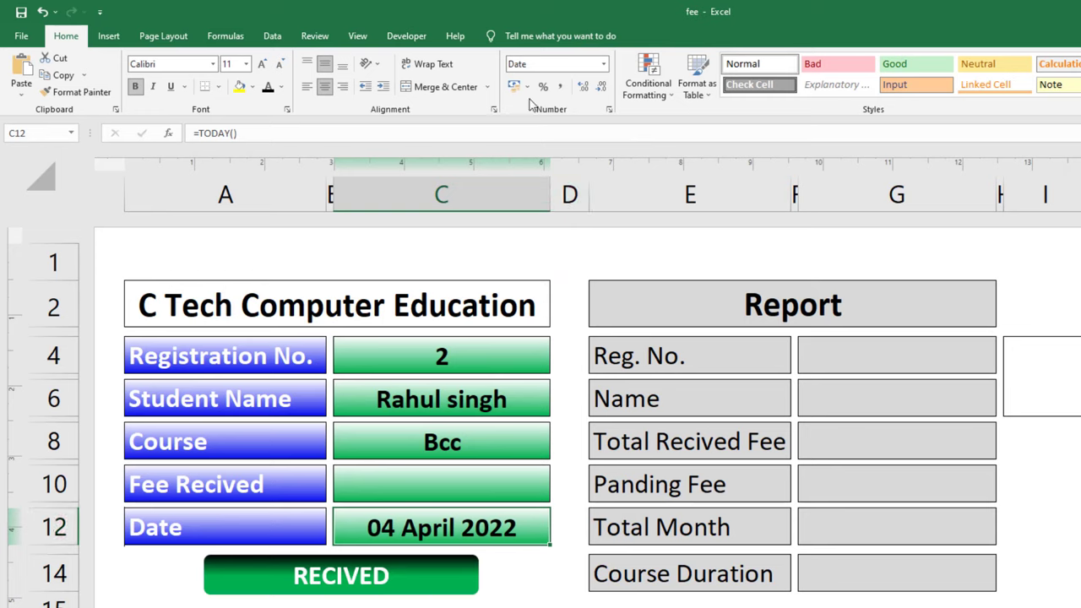
left_click(604, 64)
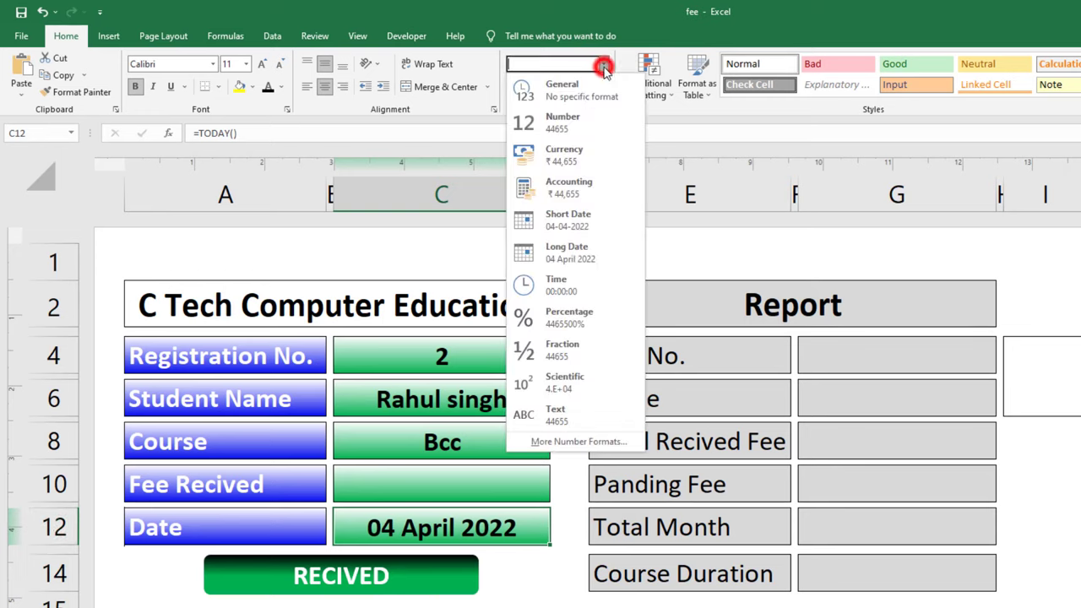
left_click(594, 234)
left_click(536, 593)
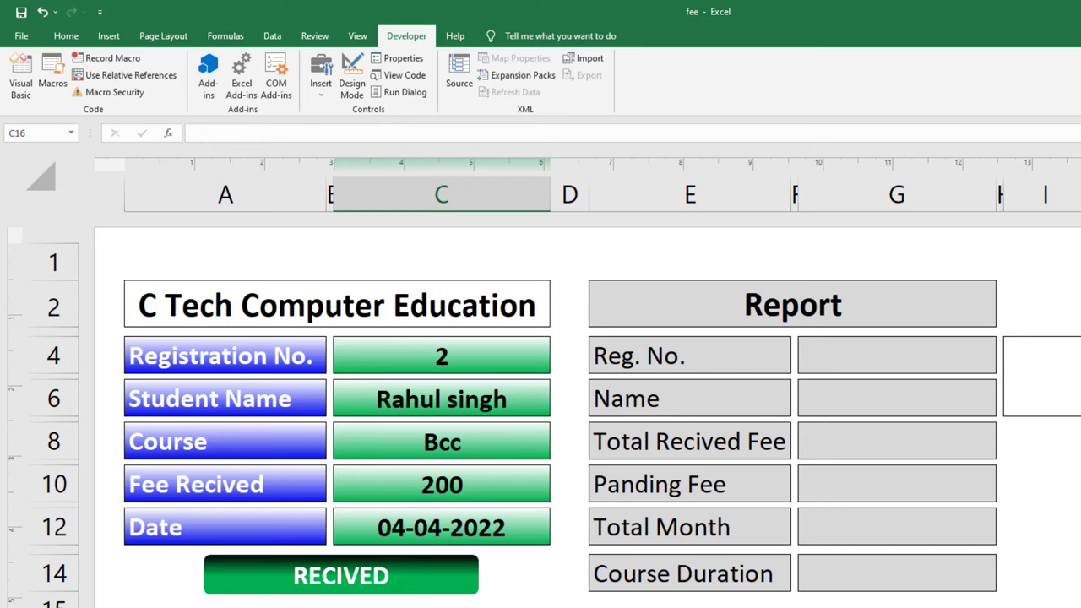
key("ctrl+Page_Down")
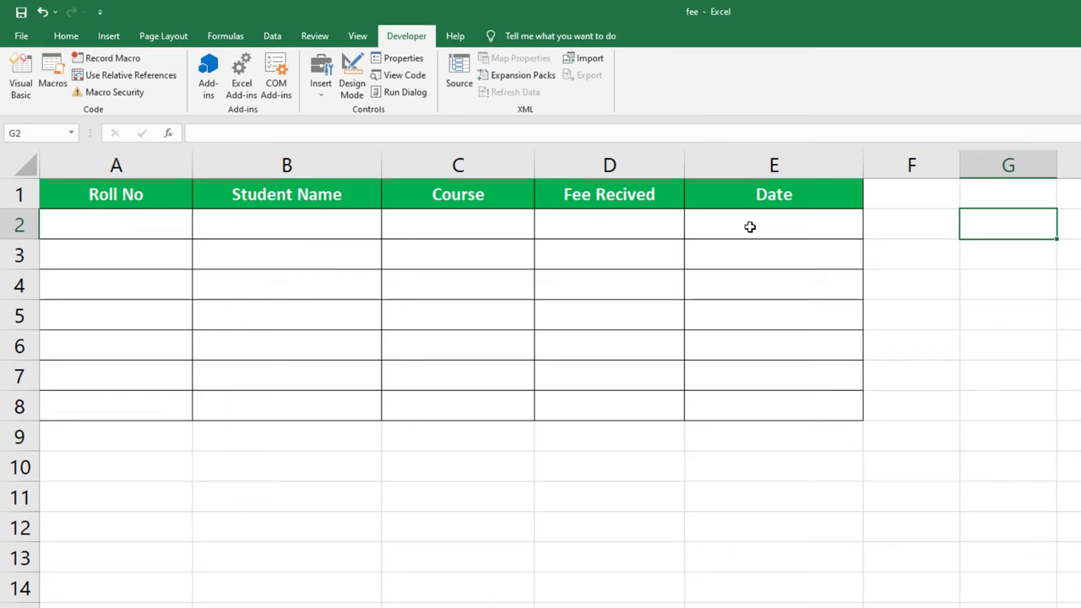
key("ctrl+Page_Up")
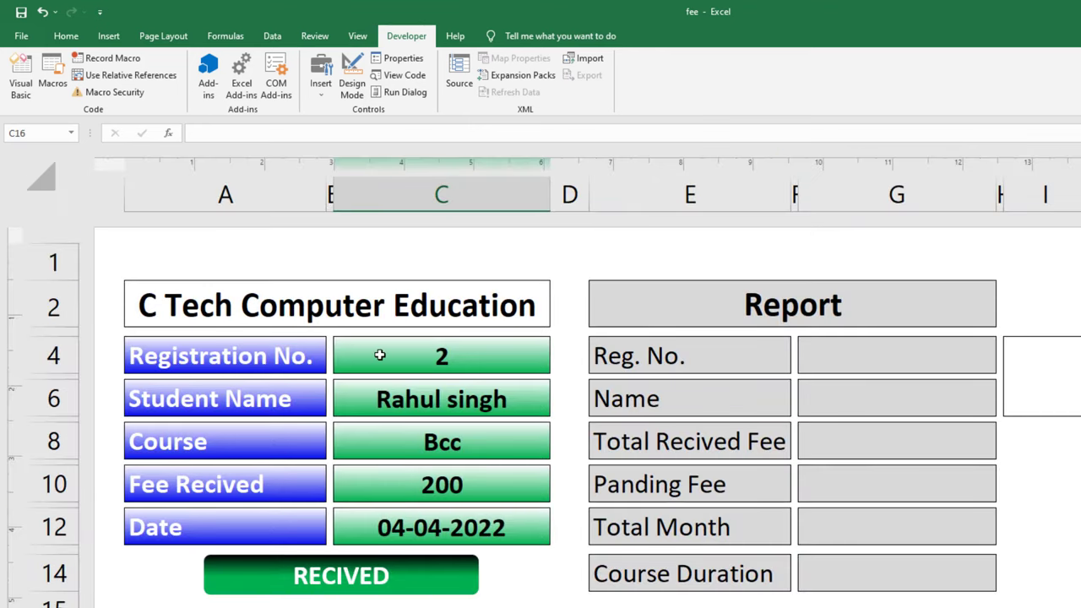
left_click(380, 355)
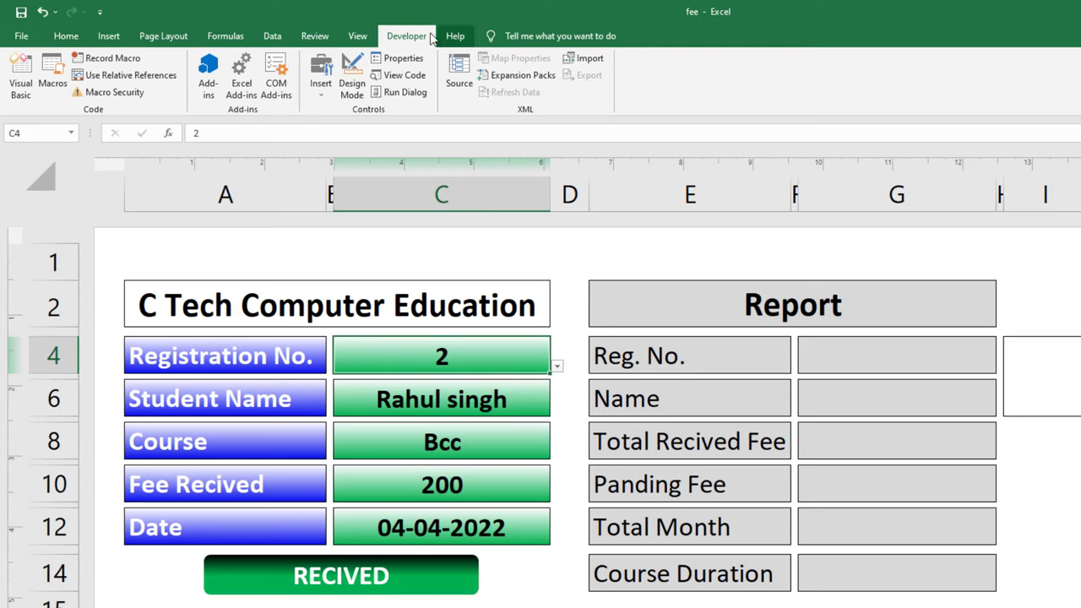
left_click(66, 36)
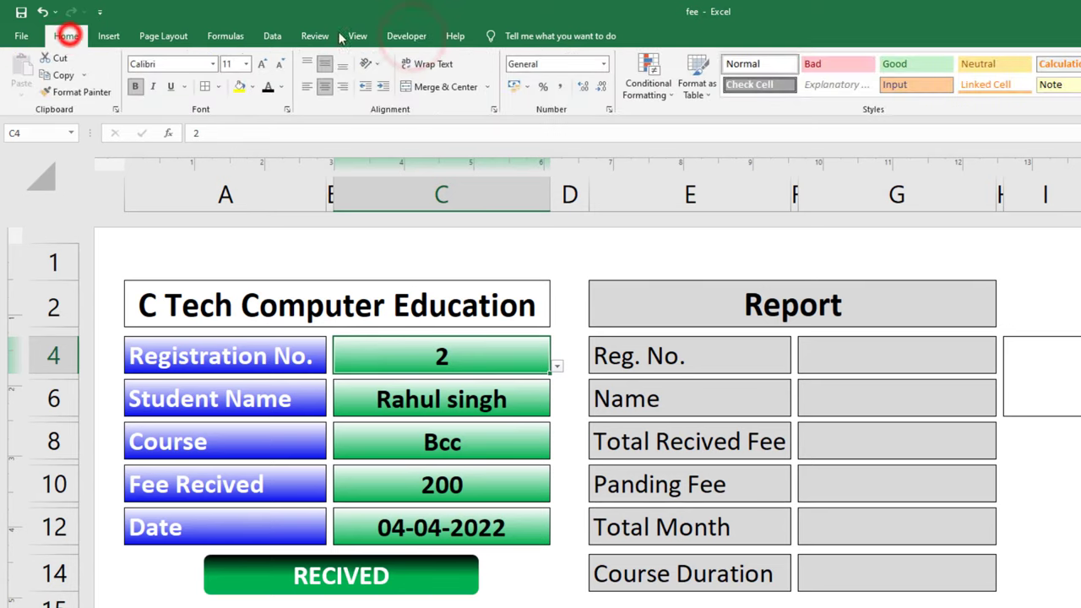
left_click(401, 36)
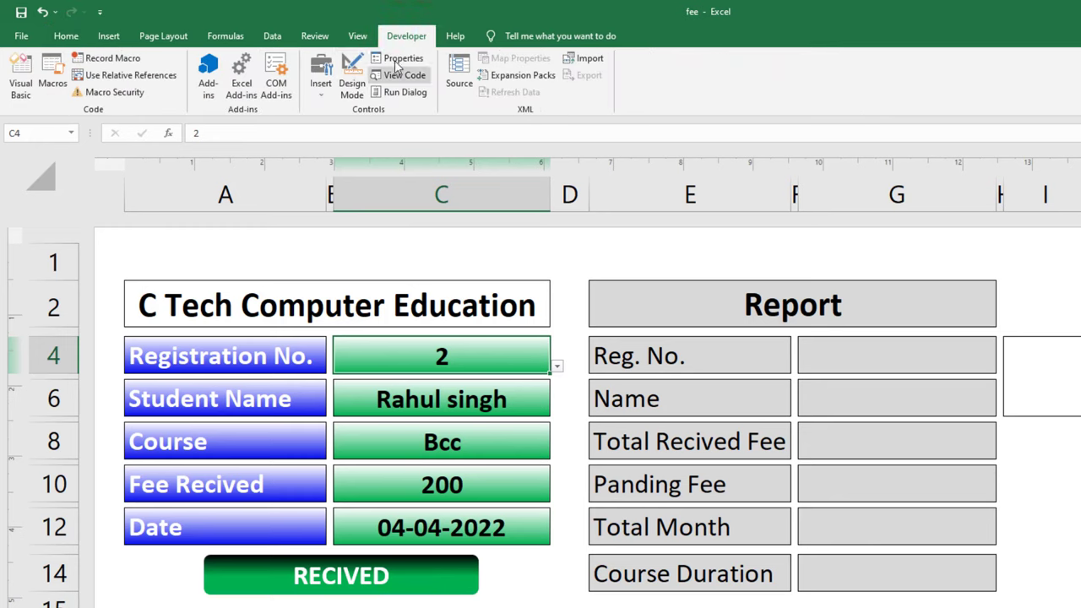
left_click(23, 36)
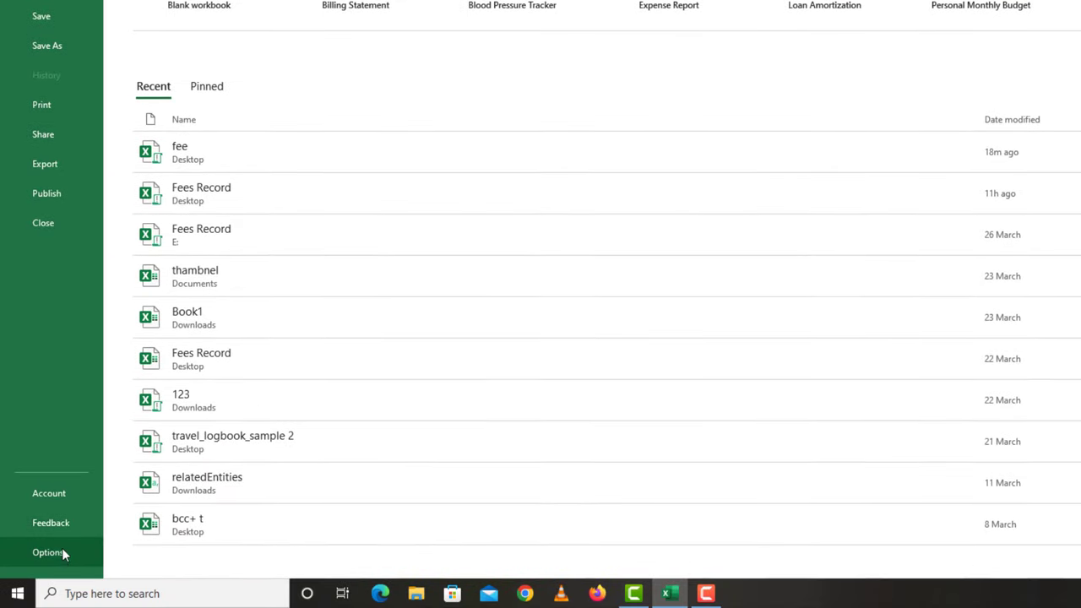
left_click(62, 549)
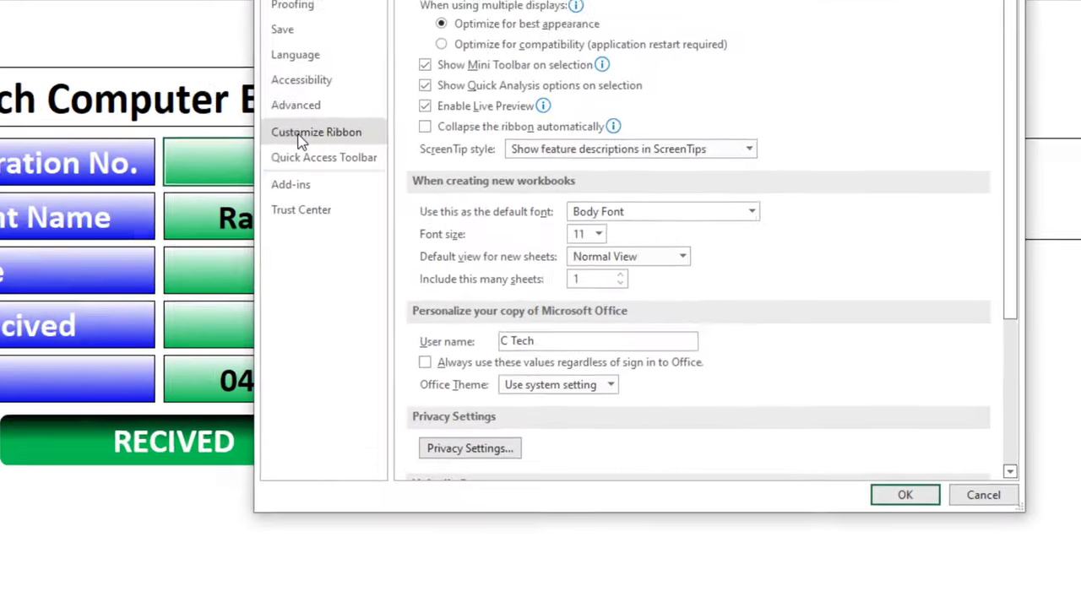
left_click(453, 141)
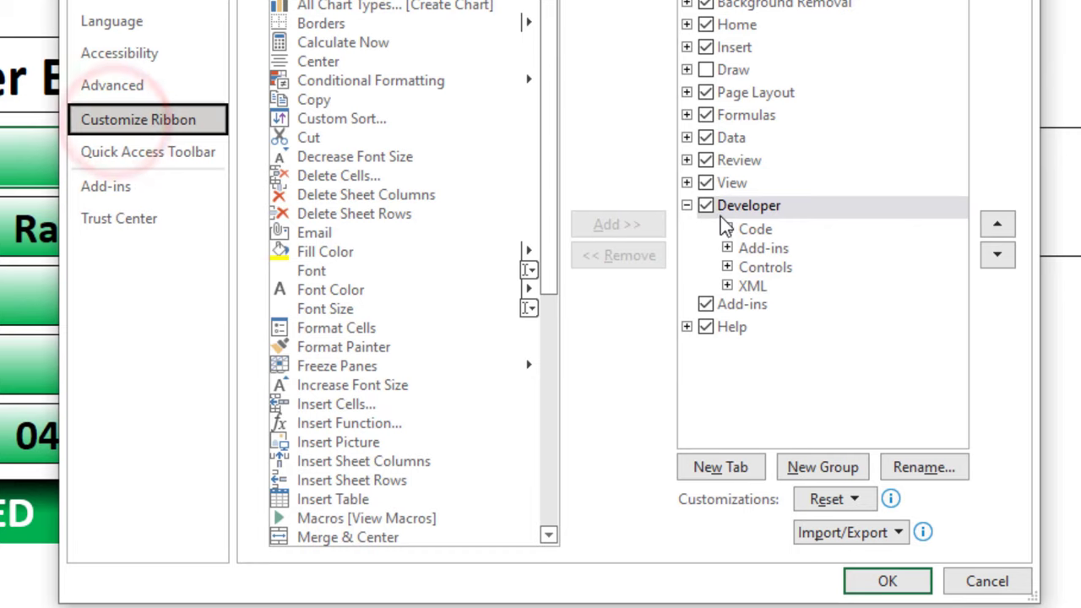
left_click(883, 582)
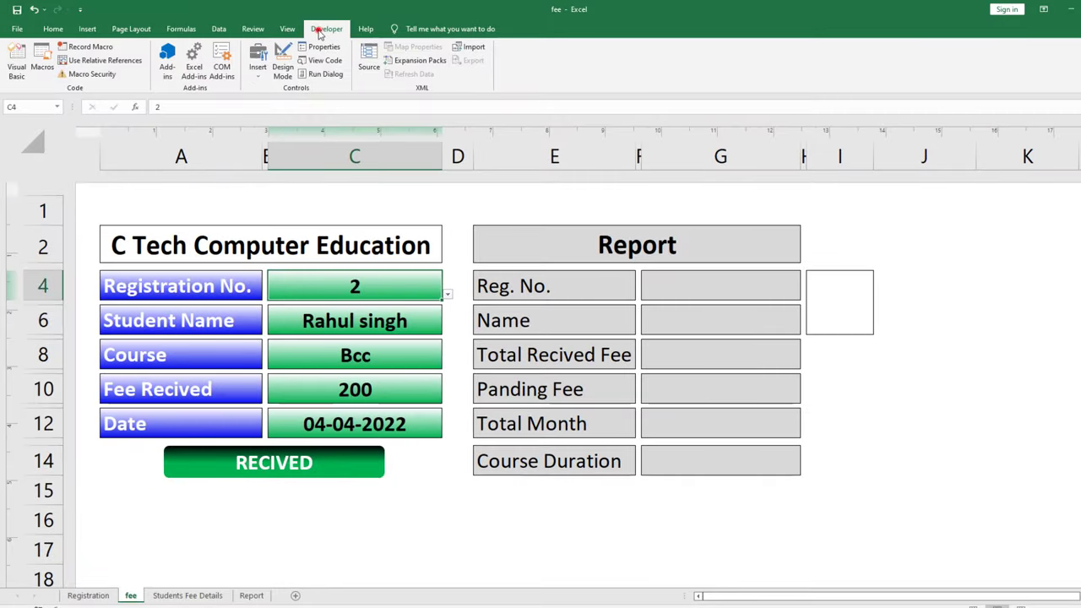
Begin recording a macro named 'record', stored in This Workbook.
left_click(105, 47)
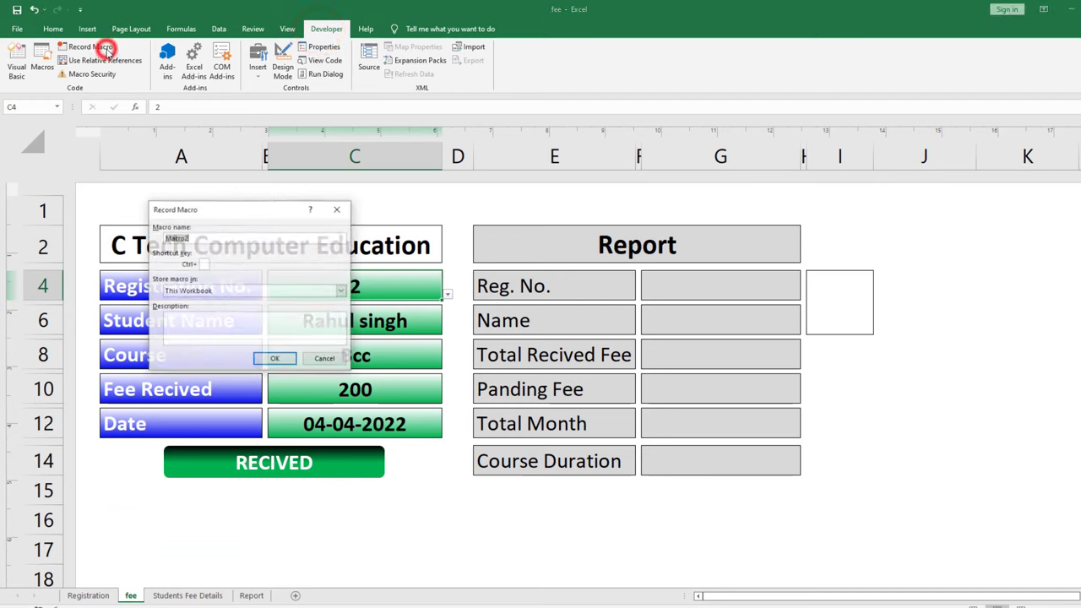
left_click_drag(221, 209, 339, 219)
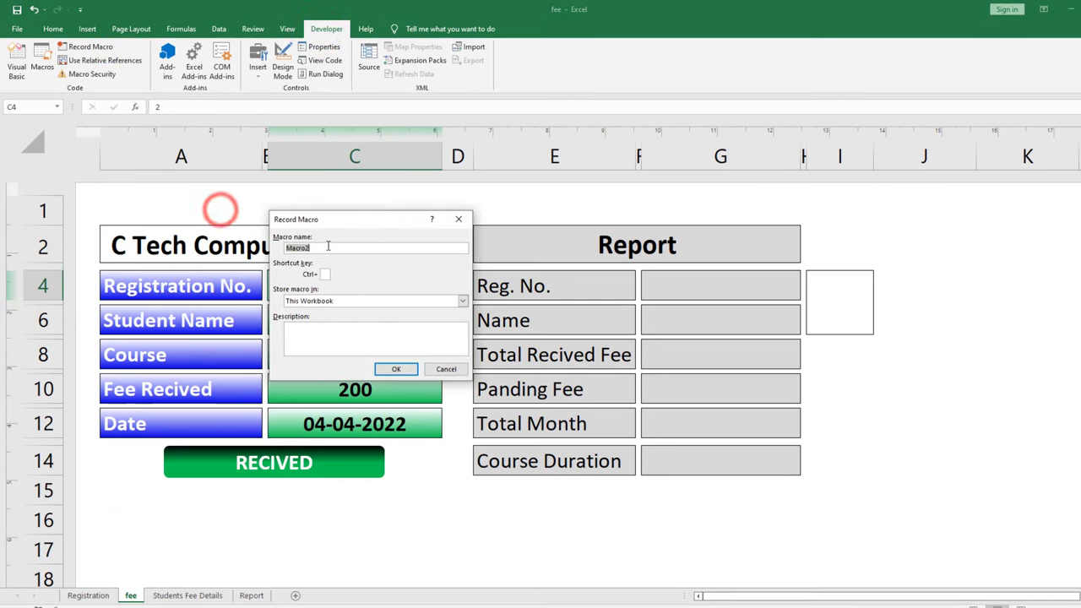
left_click(327, 246)
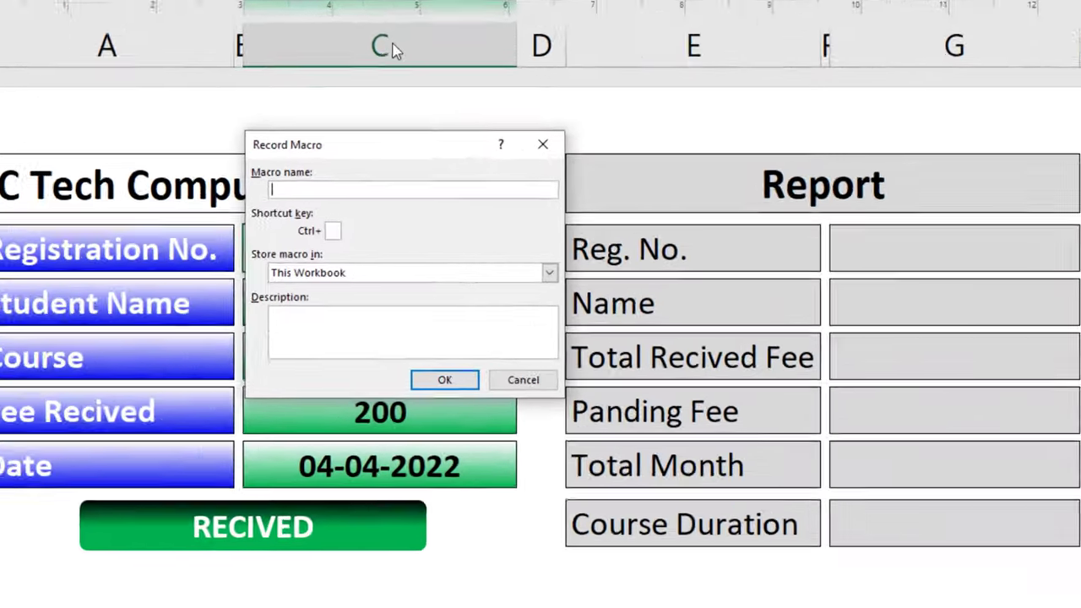
type("record")
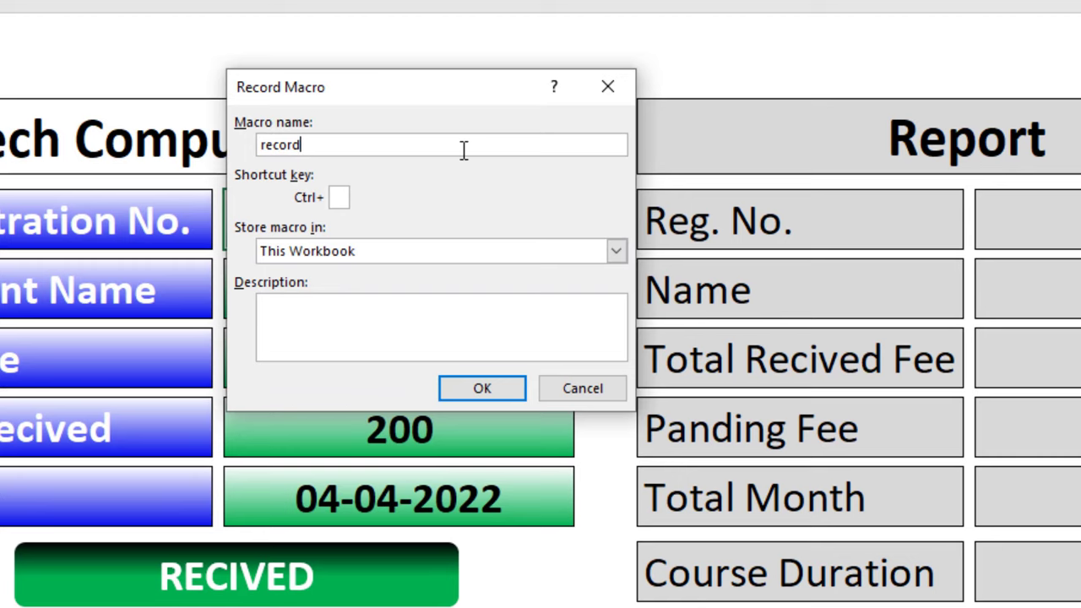
left_click(457, 391)
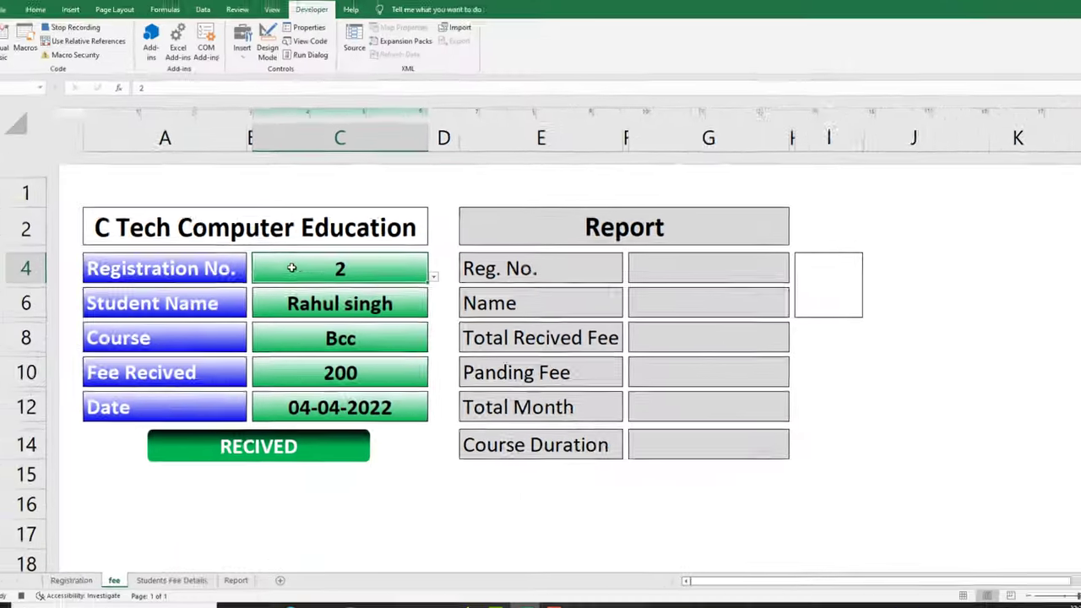
Copy the form's entry cells C4:C10 together with C12.
left_click(288, 272)
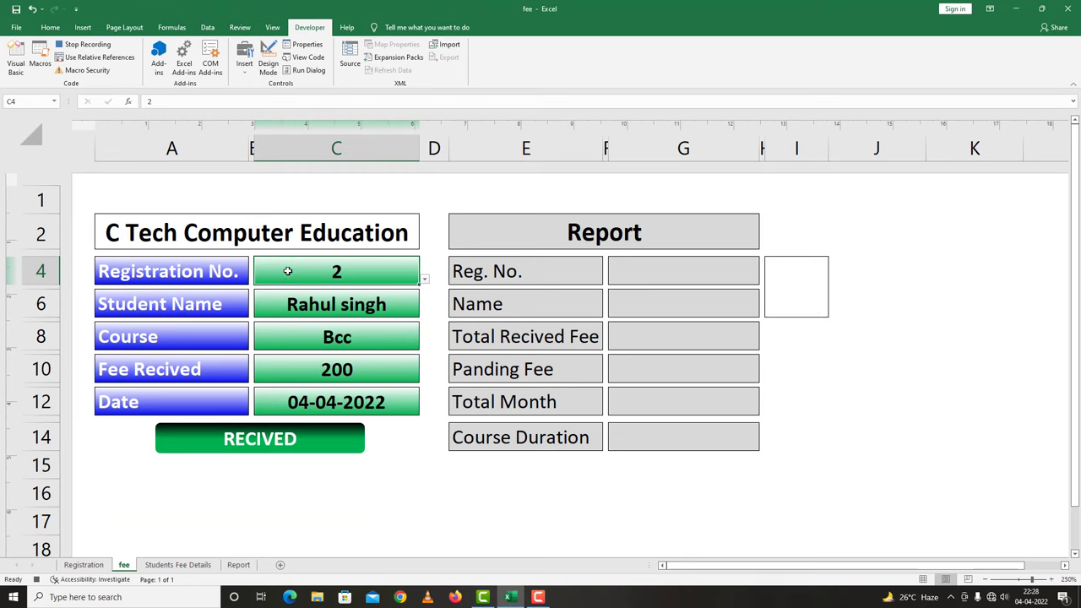
left_click_drag(293, 306, 296, 368)
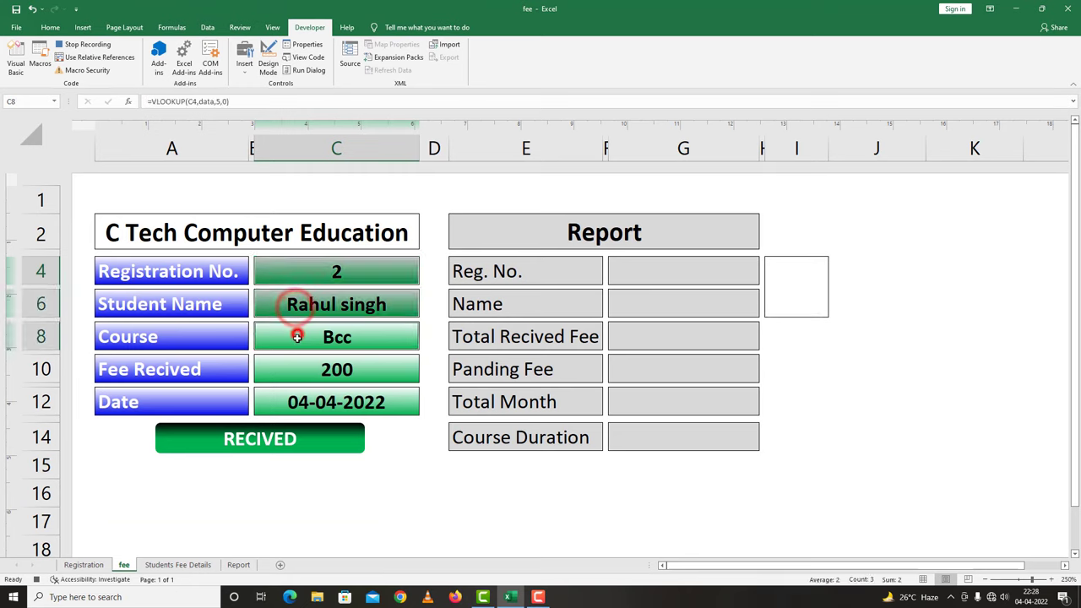
left_click(293, 402, "ctrl")
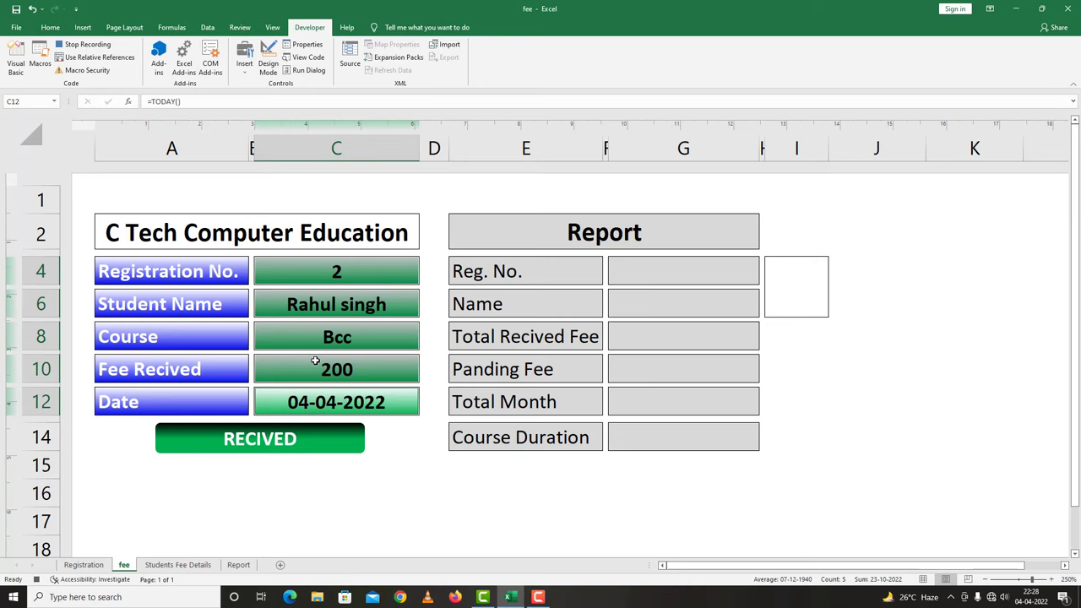
key("ctrl+c")
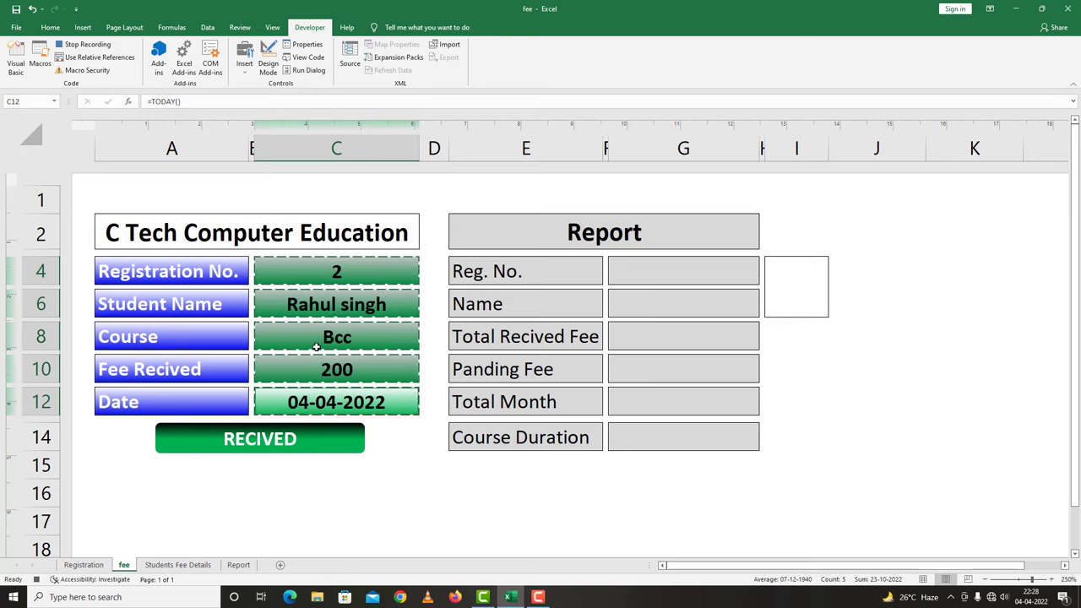
Go to the Students Fee Details sheet and jump back to cell A1.
left_click(188, 567)
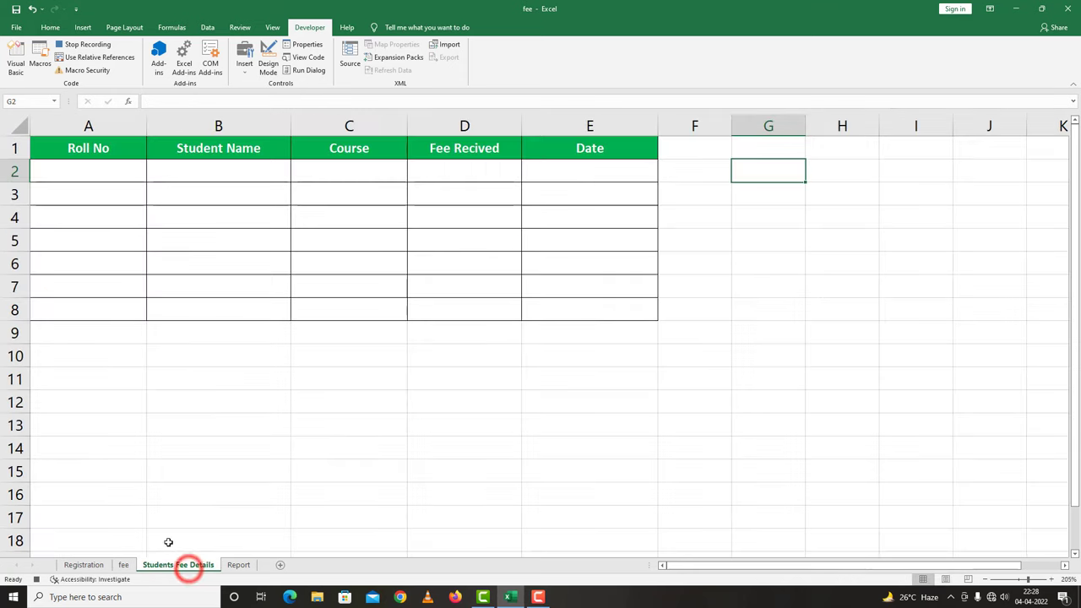
left_click(683, 170)
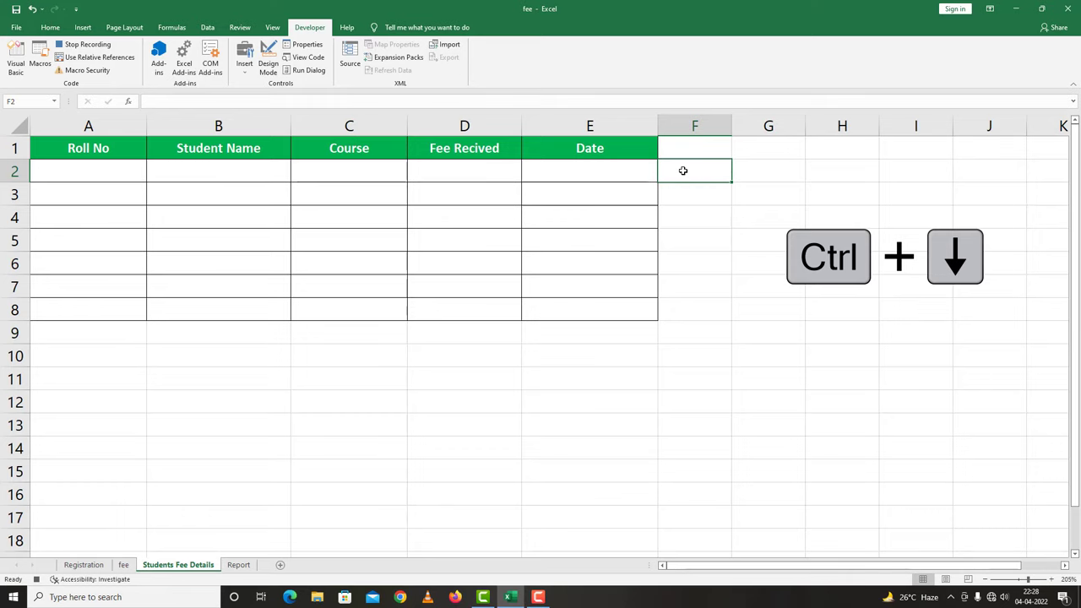
key("ctrl+Down")
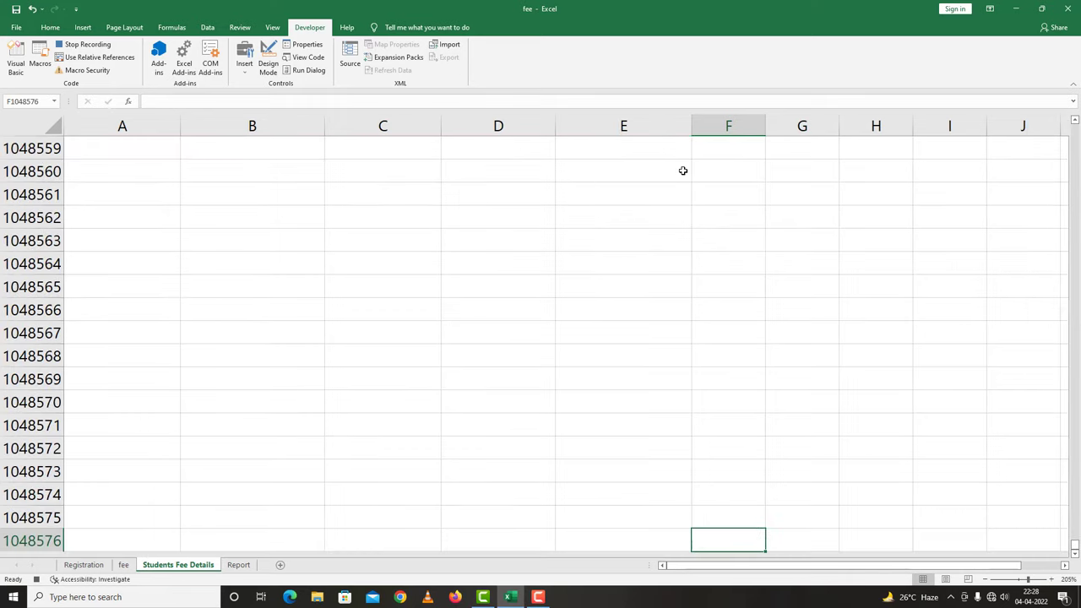
key("ctrl+Left")
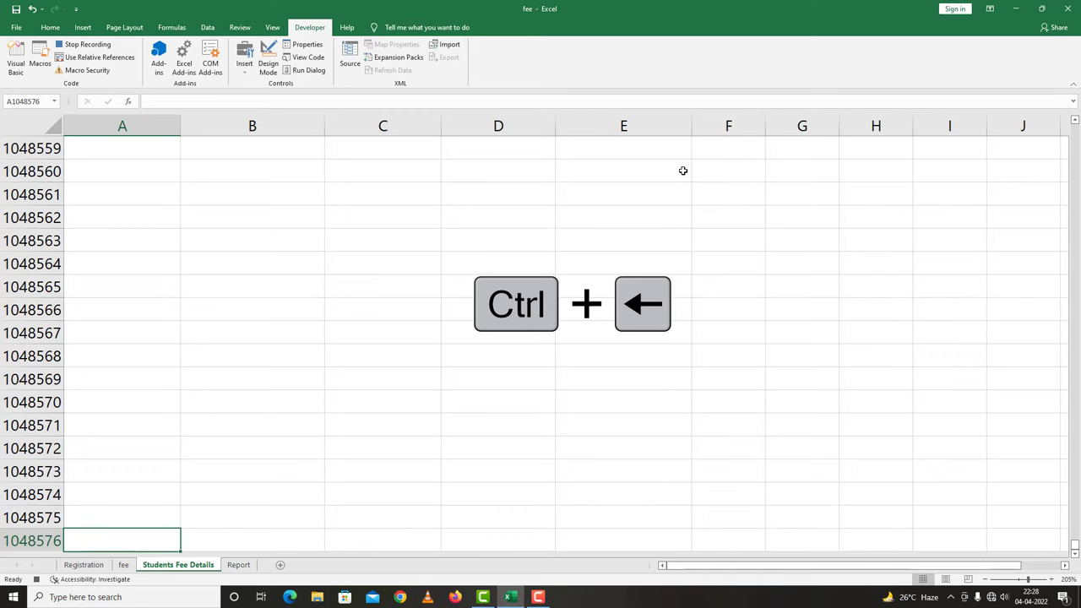
key("ctrl+Up")
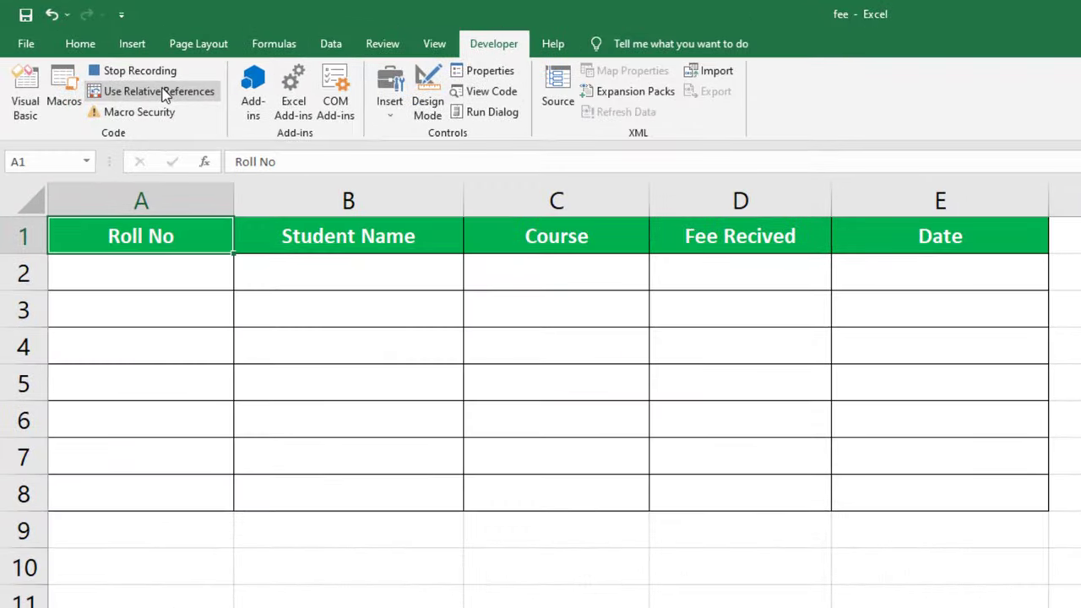
With relative references on, paste the entries into A2 as transposed values.
left_click(103, 57)
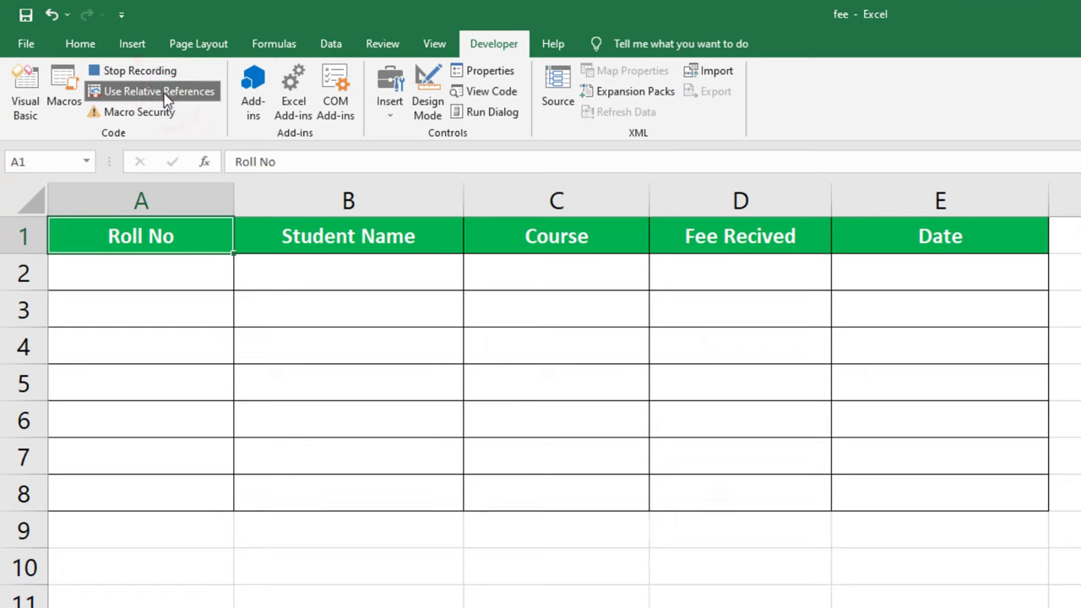
key("Down")
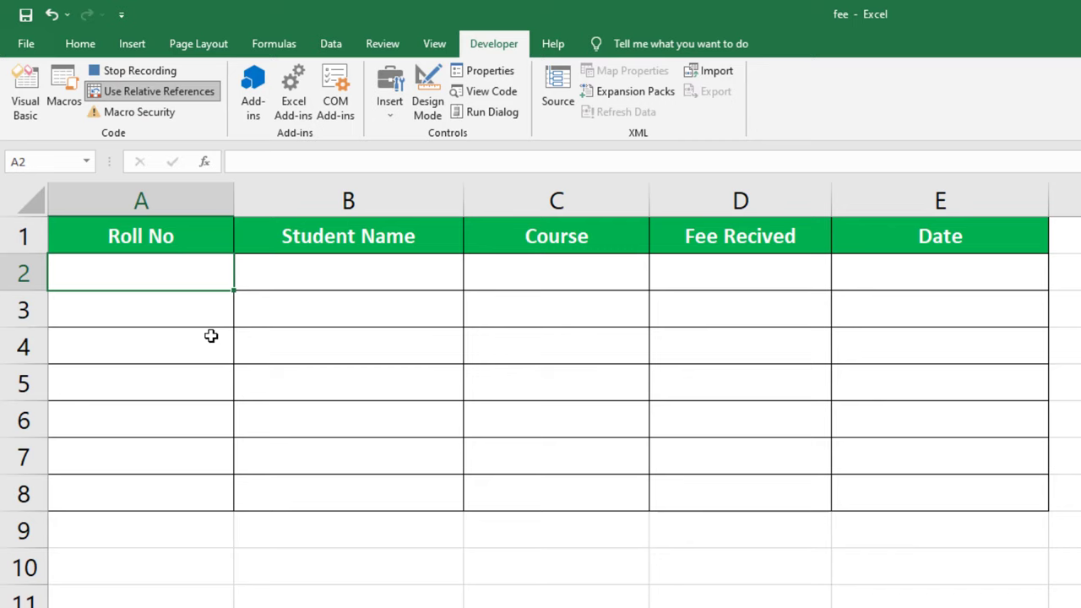
key("ctrl+alt+v")
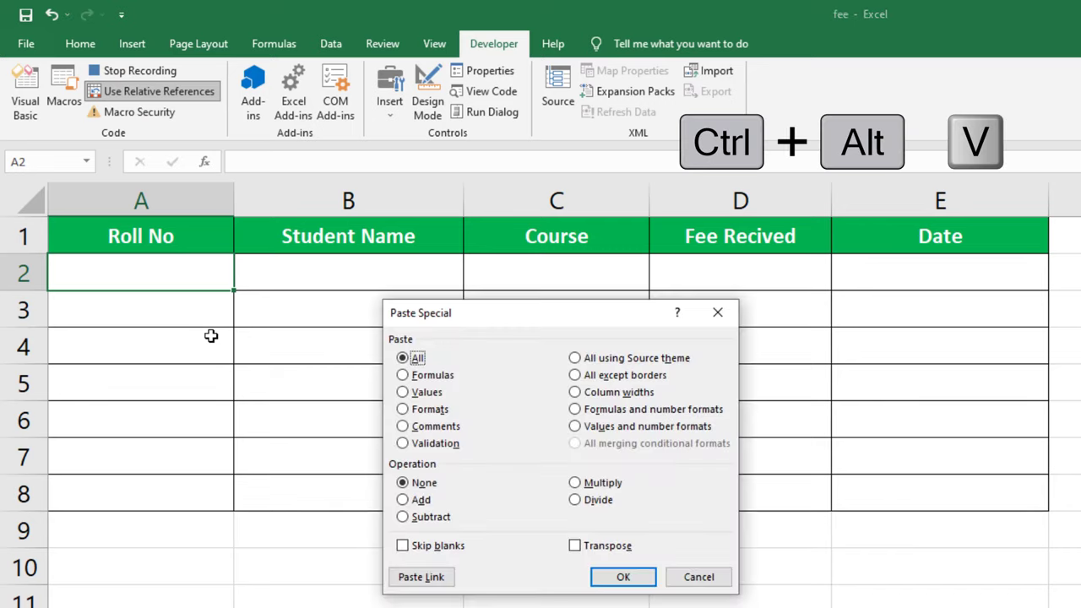
left_click(452, 313)
left_click_drag(453, 315, 409, 318)
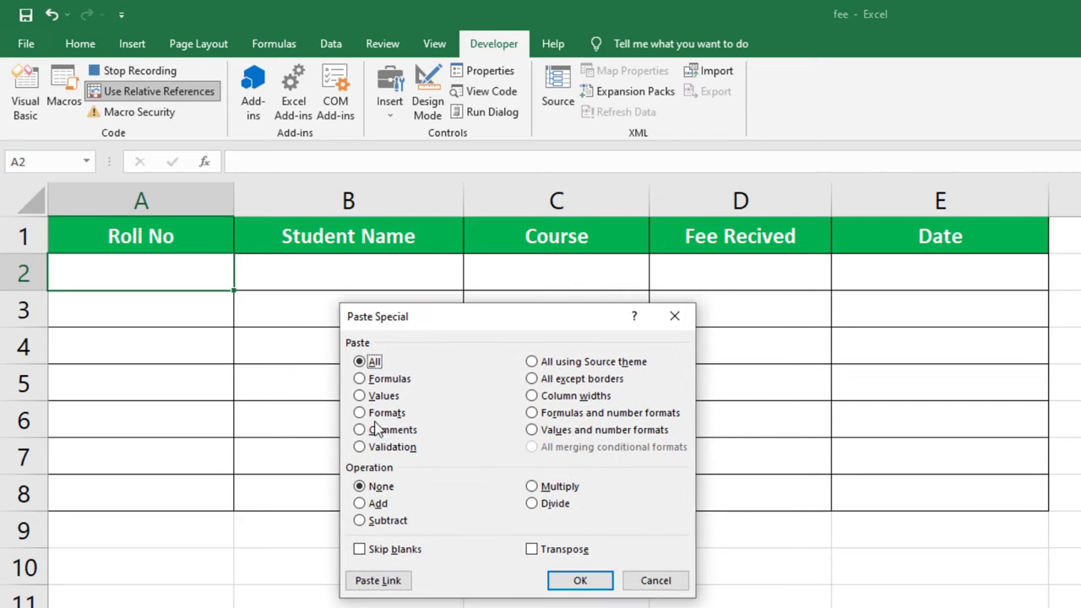
left_click(360, 396)
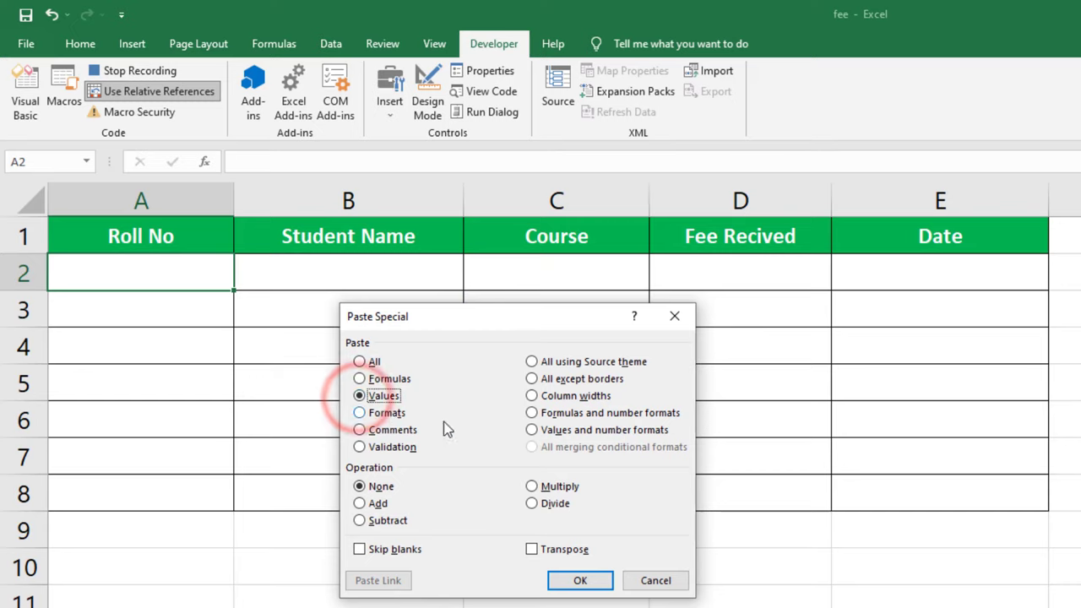
left_click(532, 550)
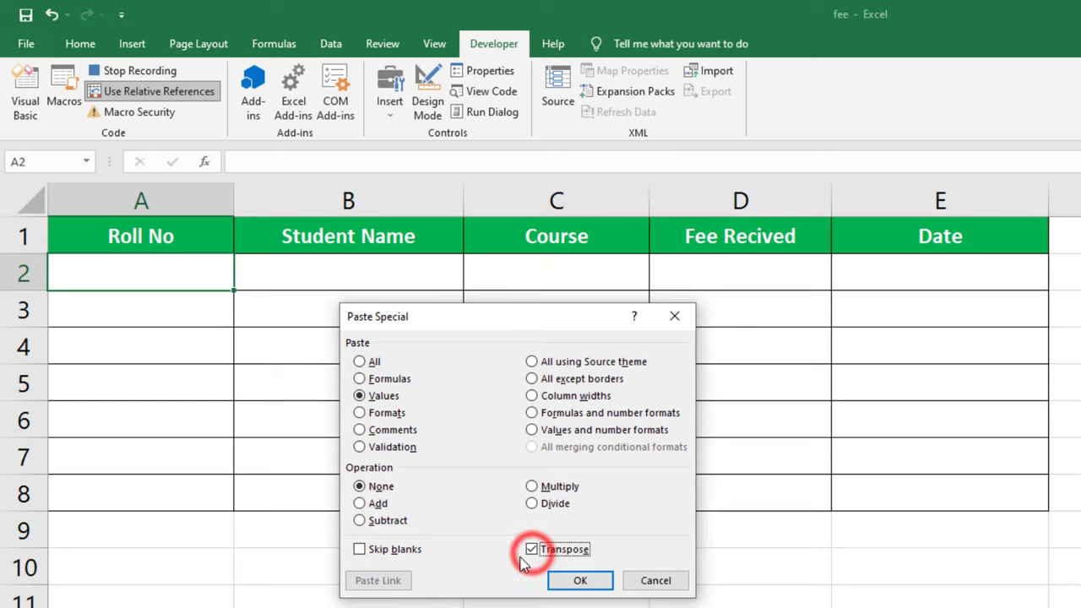
left_click(580, 581)
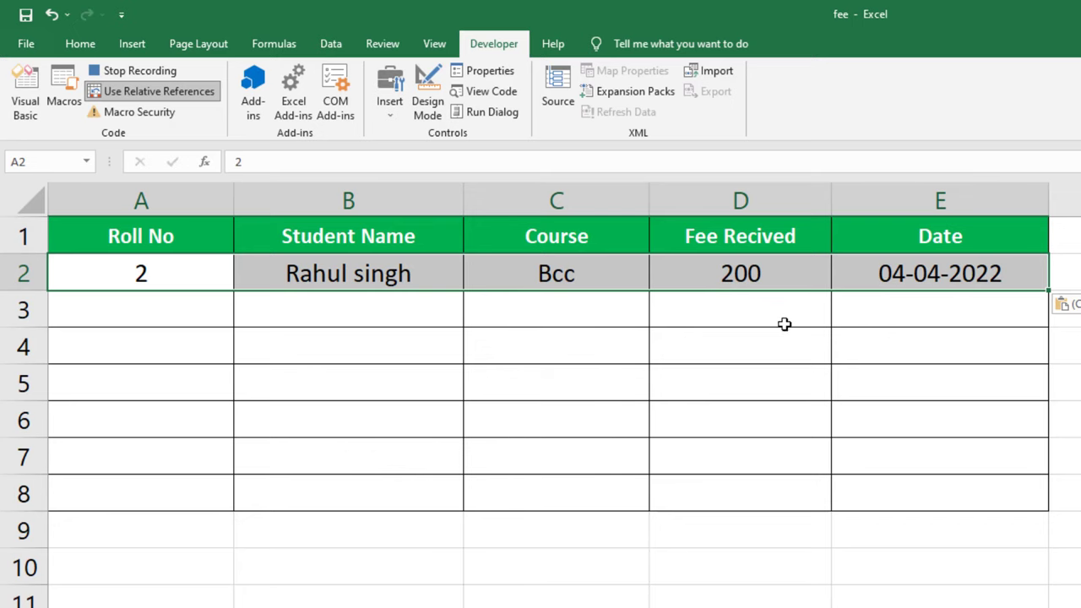
left_click(979, 246)
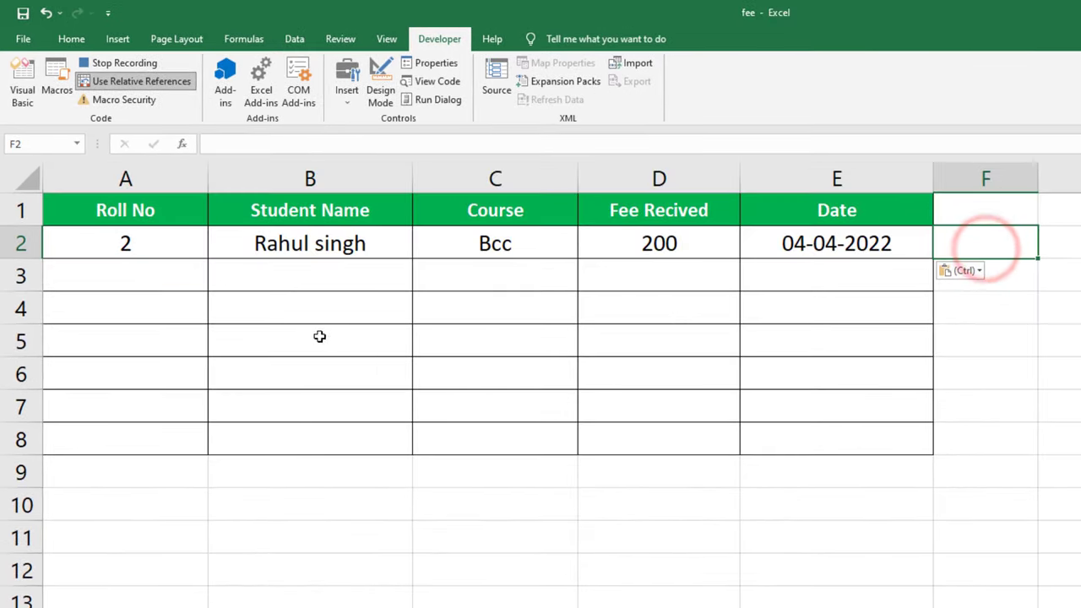
Turn relative references off and apply All Borders to A2:E2.
left_click(168, 82)
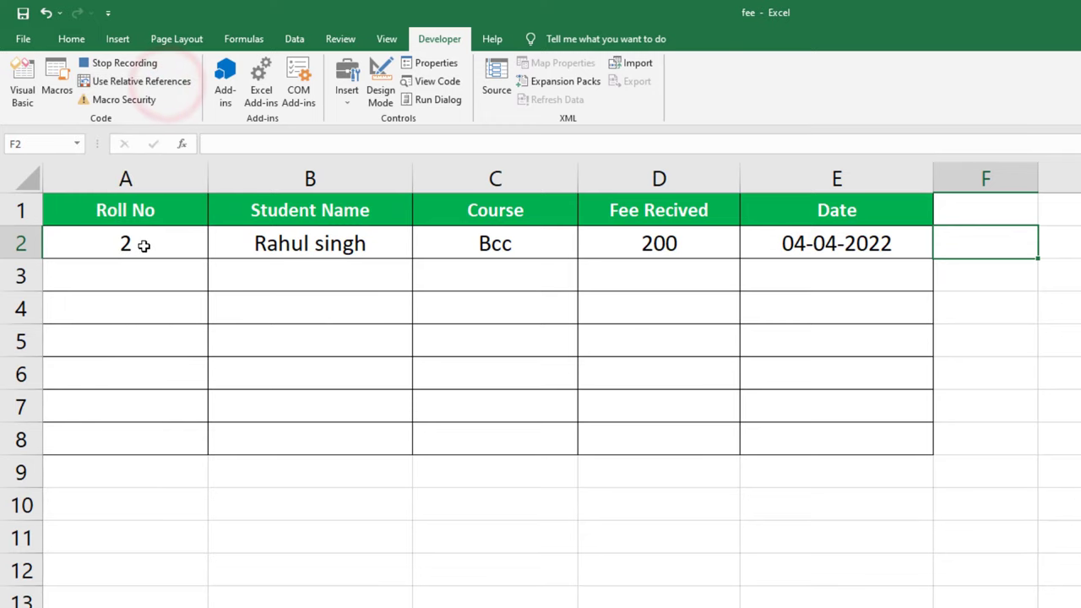
left_click_drag(143, 244, 835, 243)
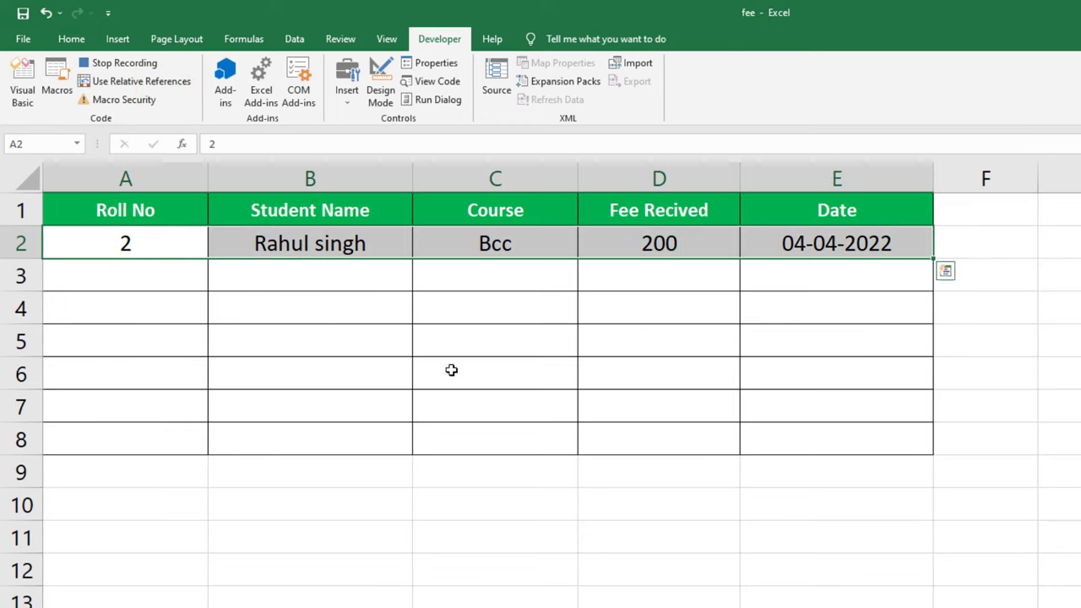
left_click(68, 39)
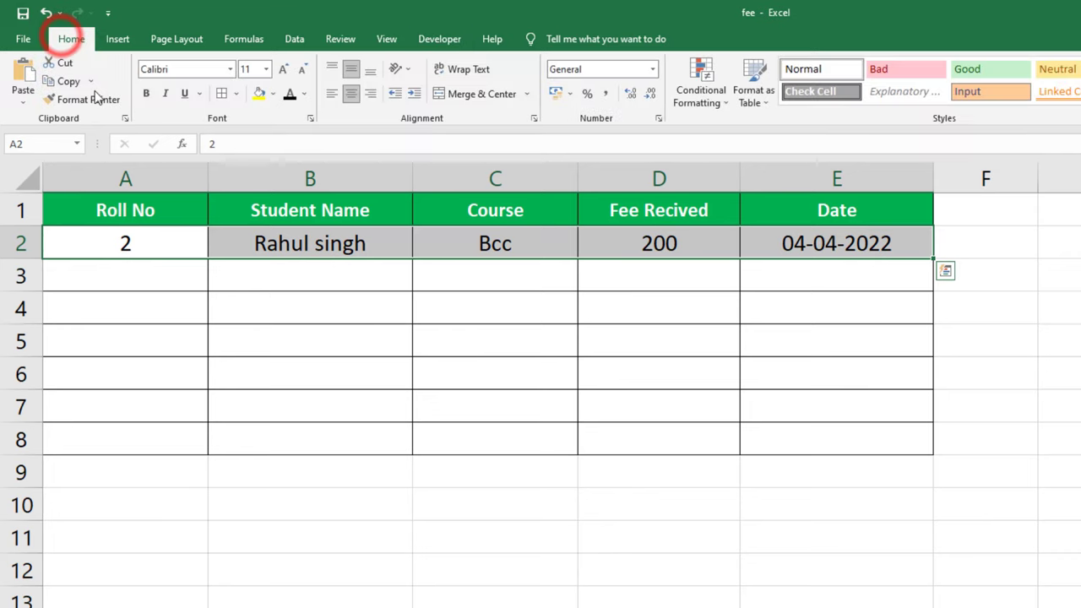
left_click(236, 94)
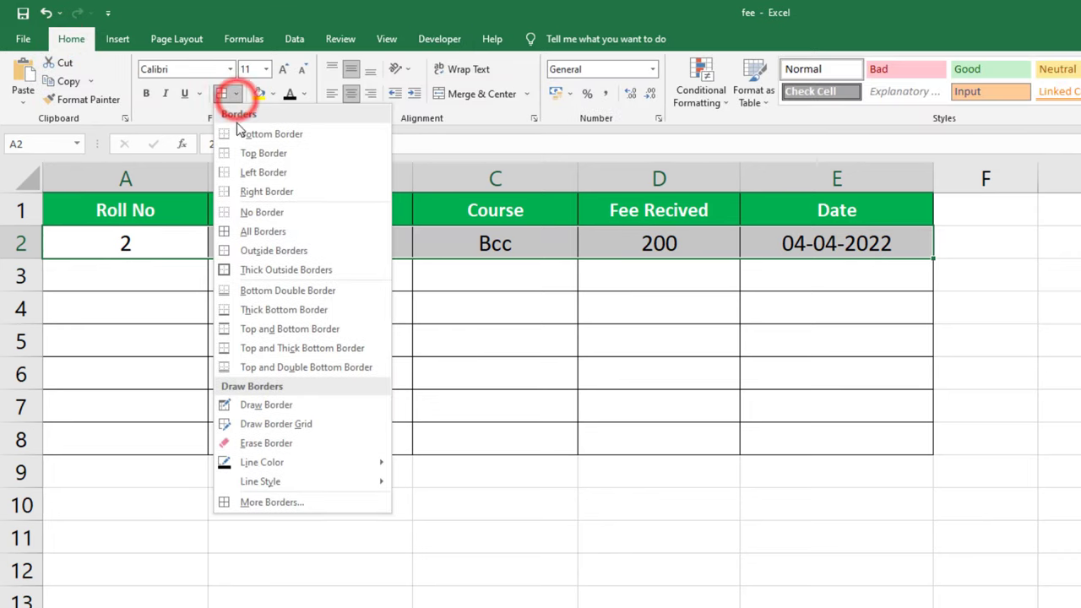
left_click(263, 231)
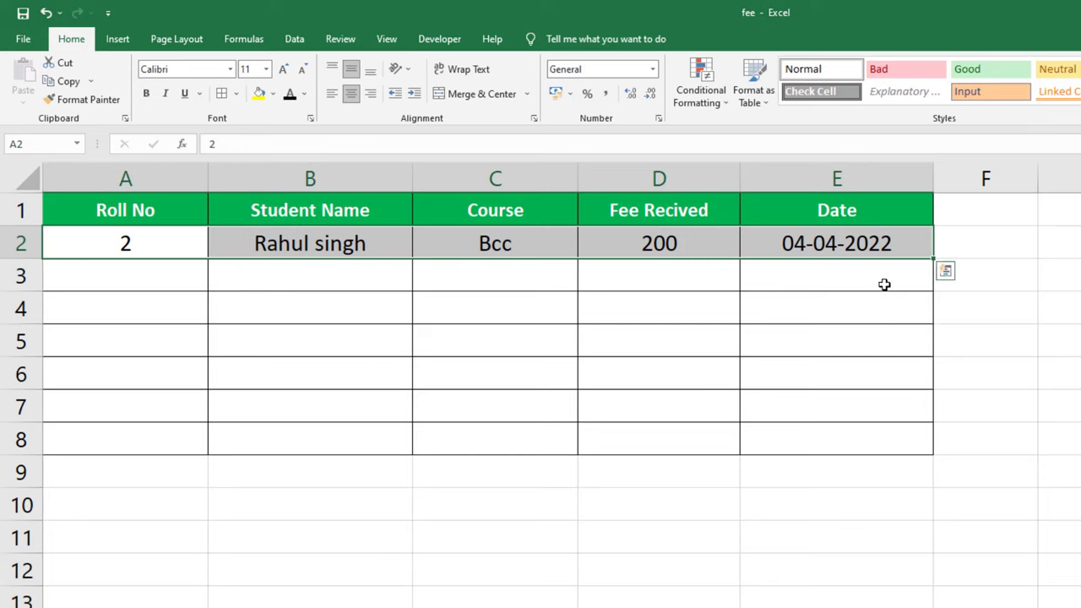
left_click(963, 314)
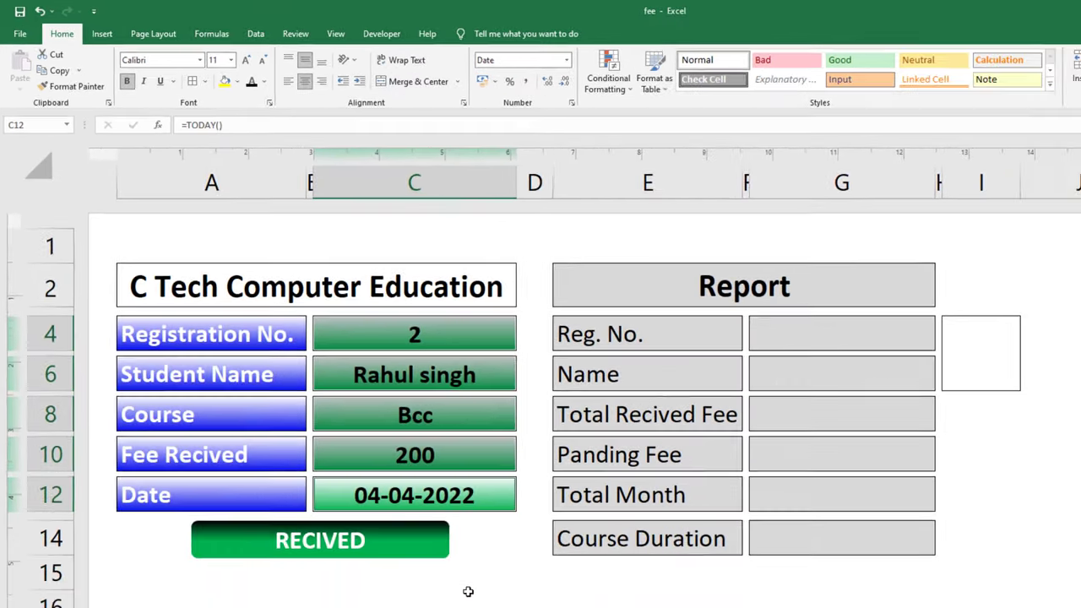
Cancel the copy marquee and clear the Registration No. (C4) and Fee Recived (C10) entries.
left_click(442, 559)
key("Escape")
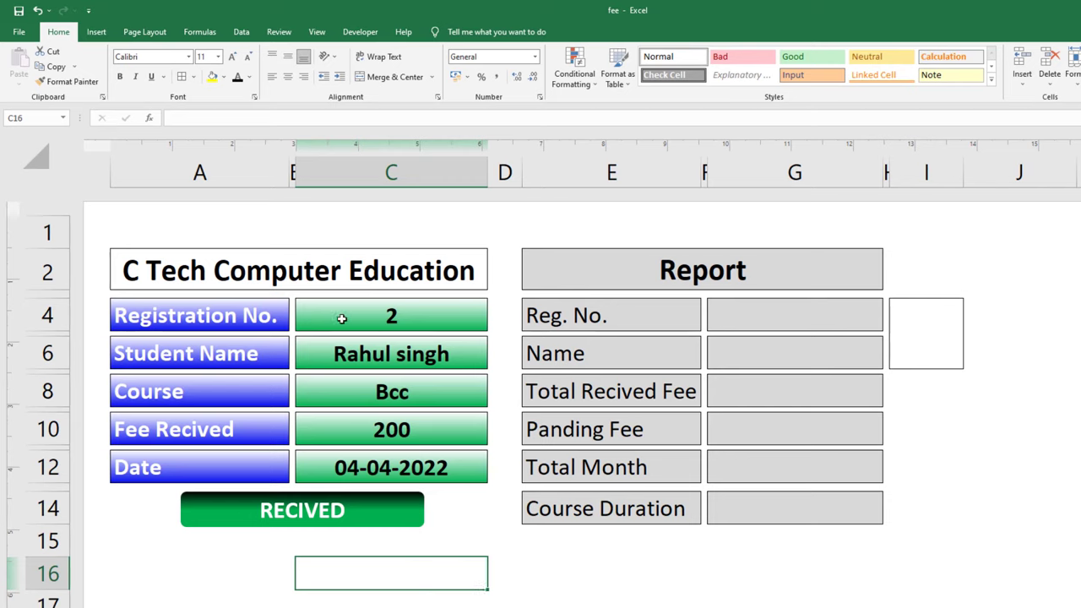
left_click(341, 318)
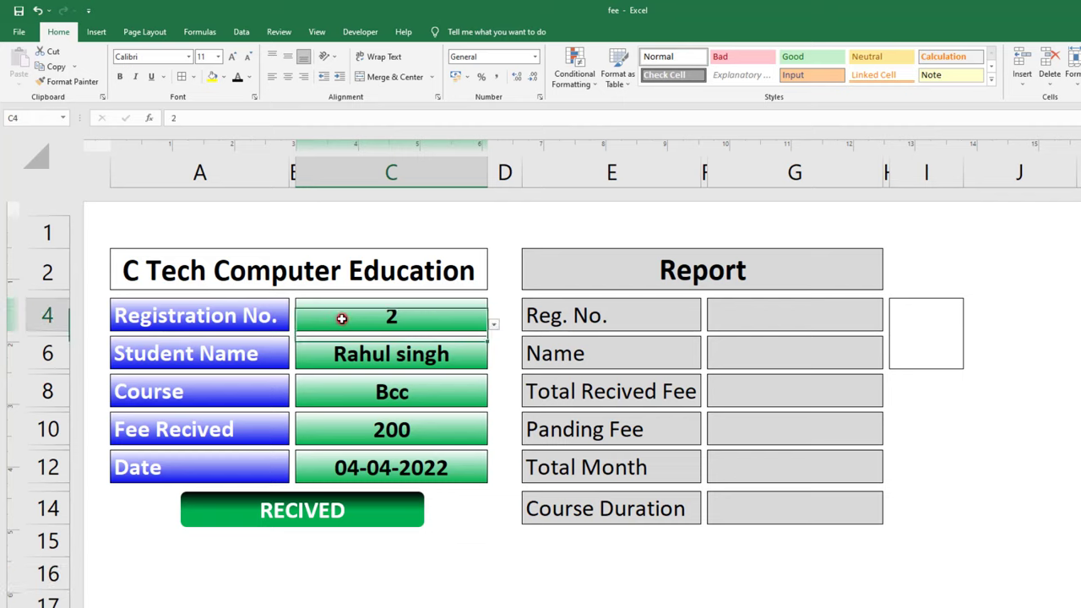
left_click(345, 429)
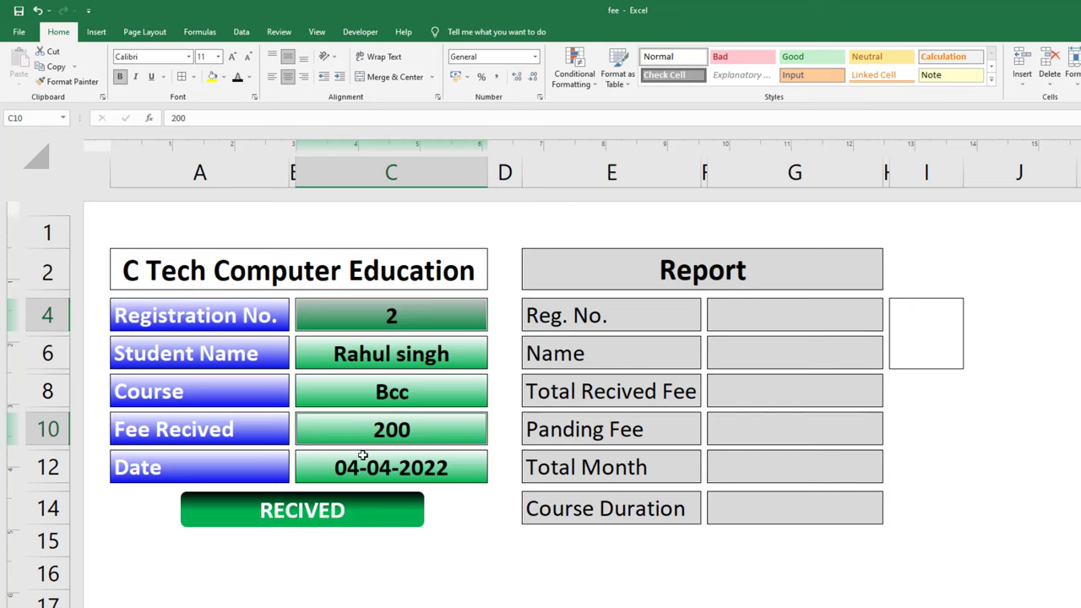
key("Delete")
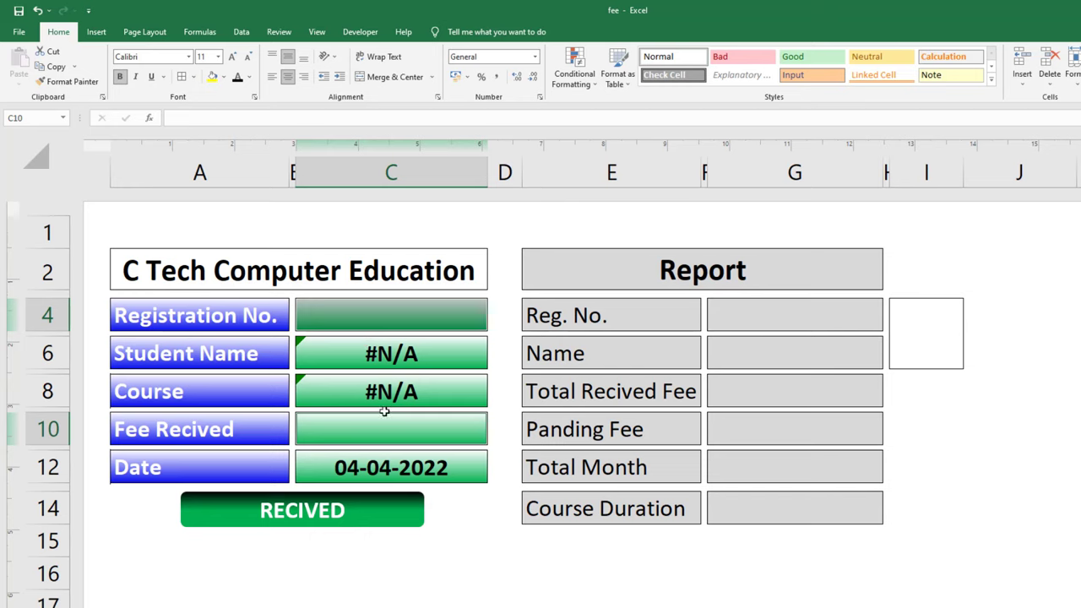
left_click(471, 504)
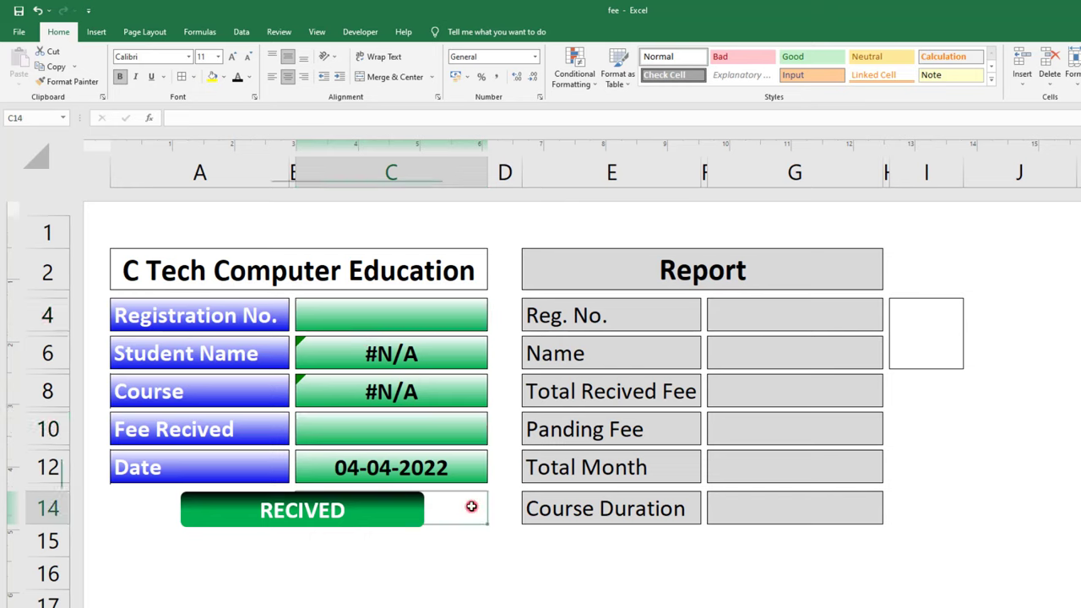
Stop the macro recording from the Developer tab.
left_click(937, 415)
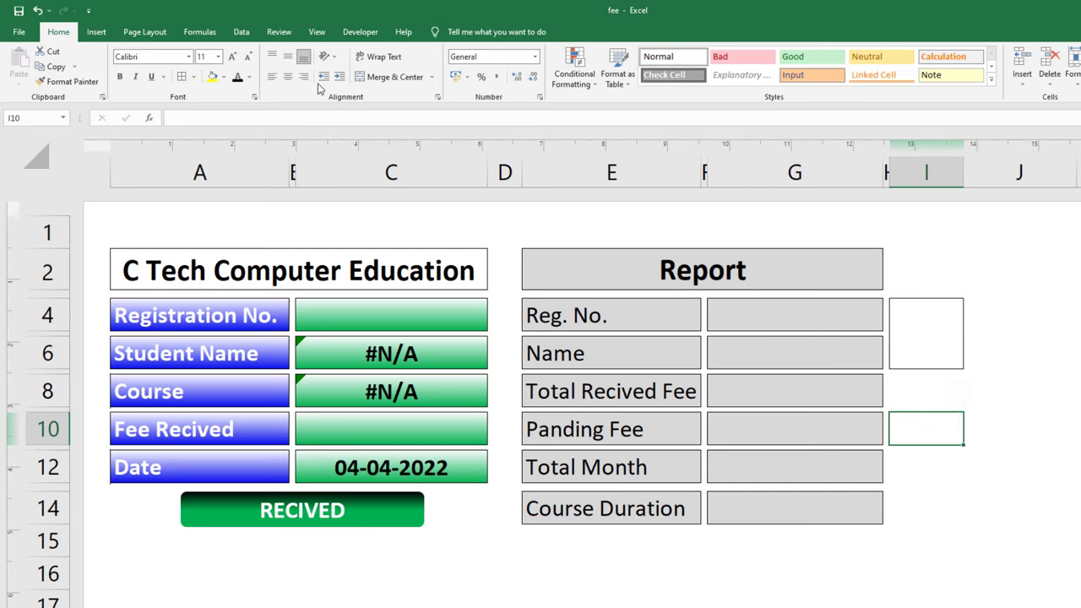
left_click(360, 32)
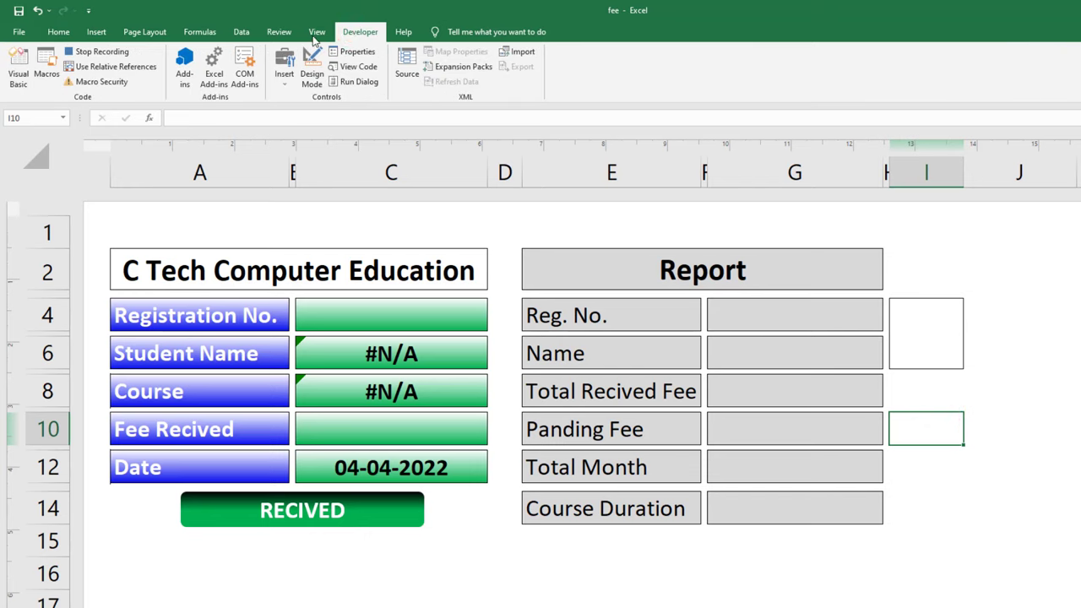
left_click(96, 55)
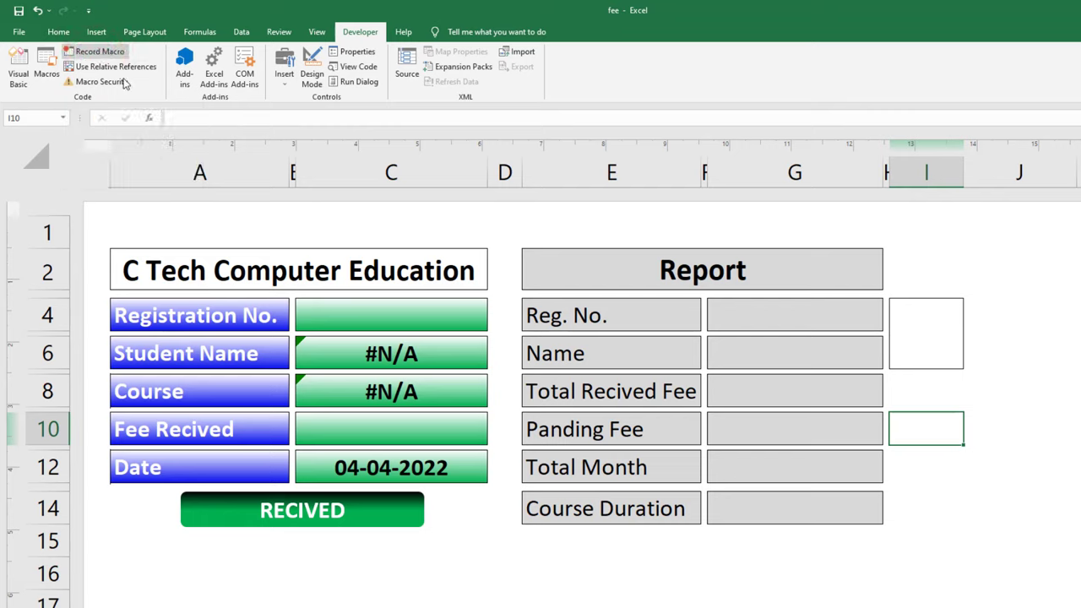
Enter registration 1 and fee 500, then press RECIVED to log the Adca payment.
left_click(390, 583)
left_click(370, 316)
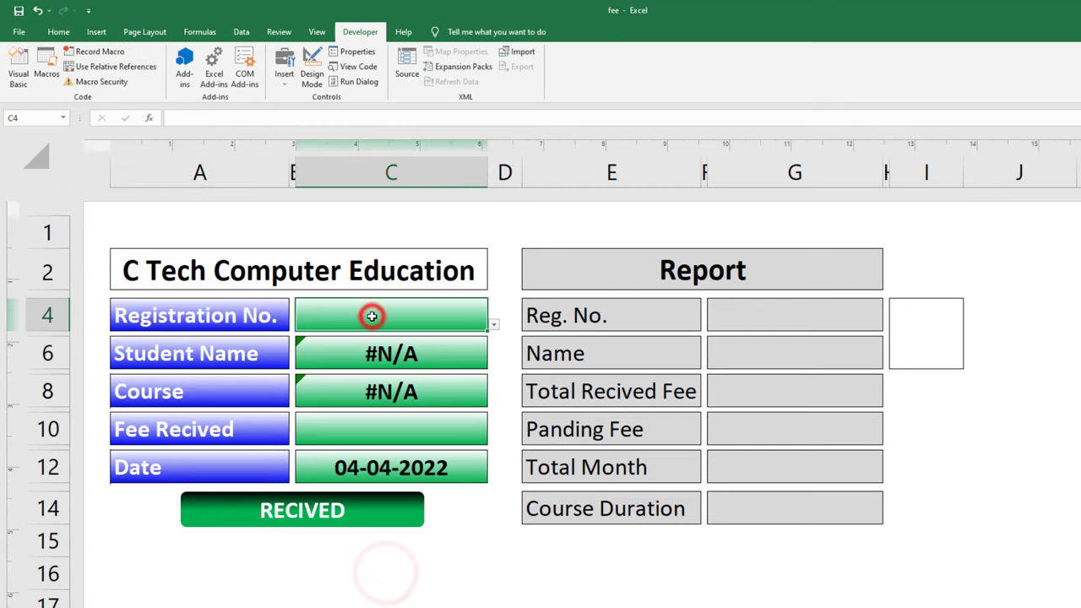
type("1")
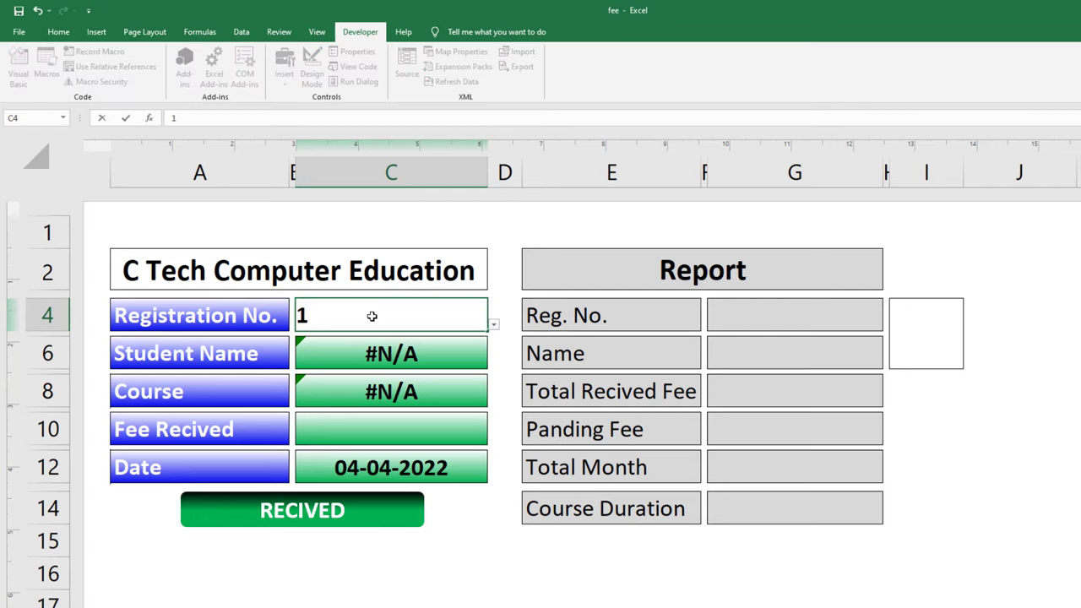
key("Return")
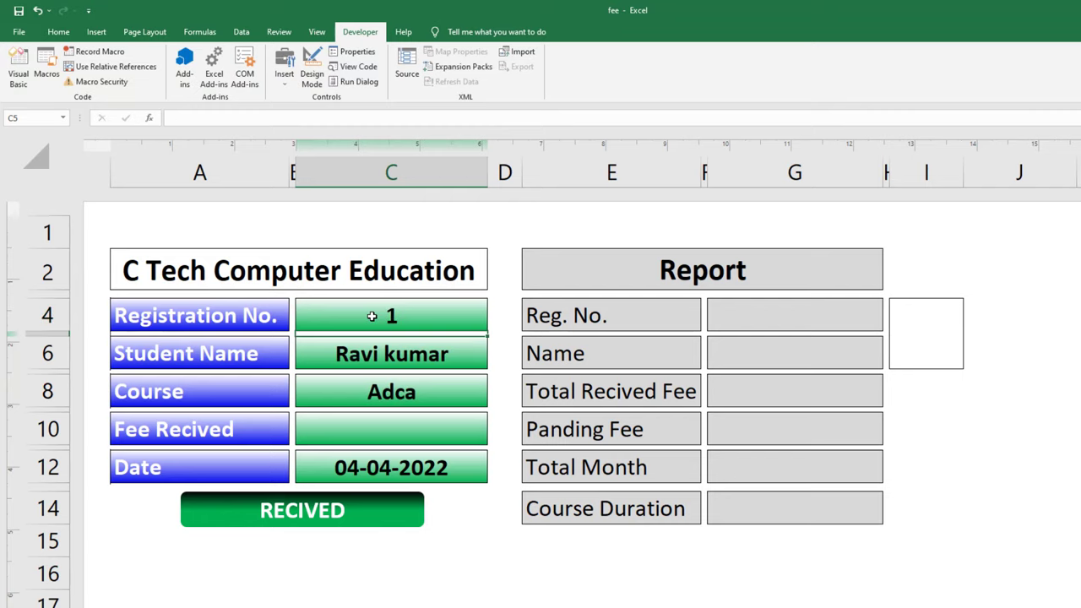
left_click(399, 428)
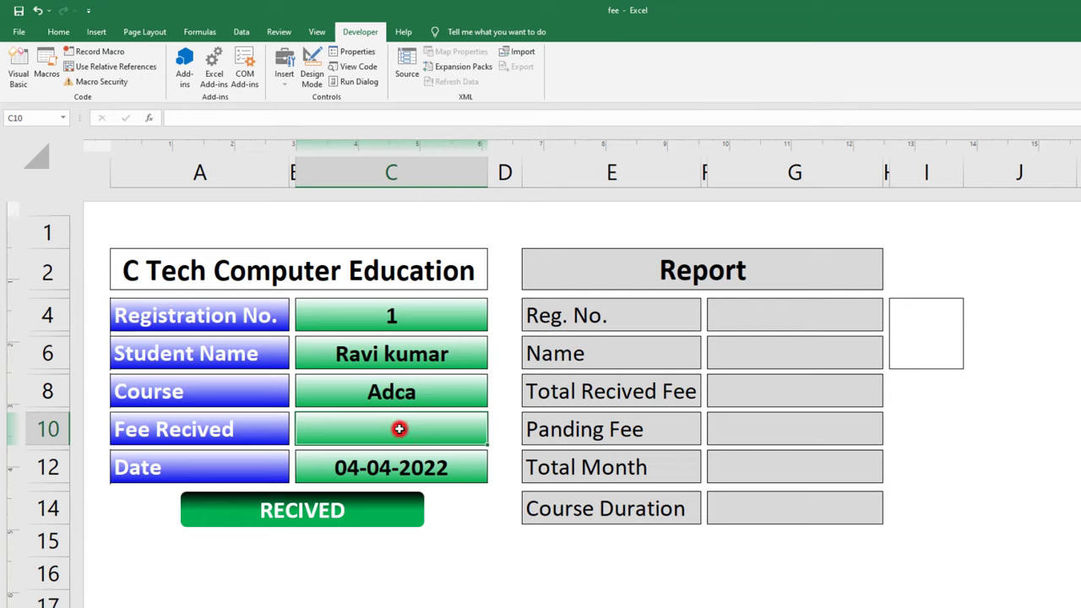
type("500")
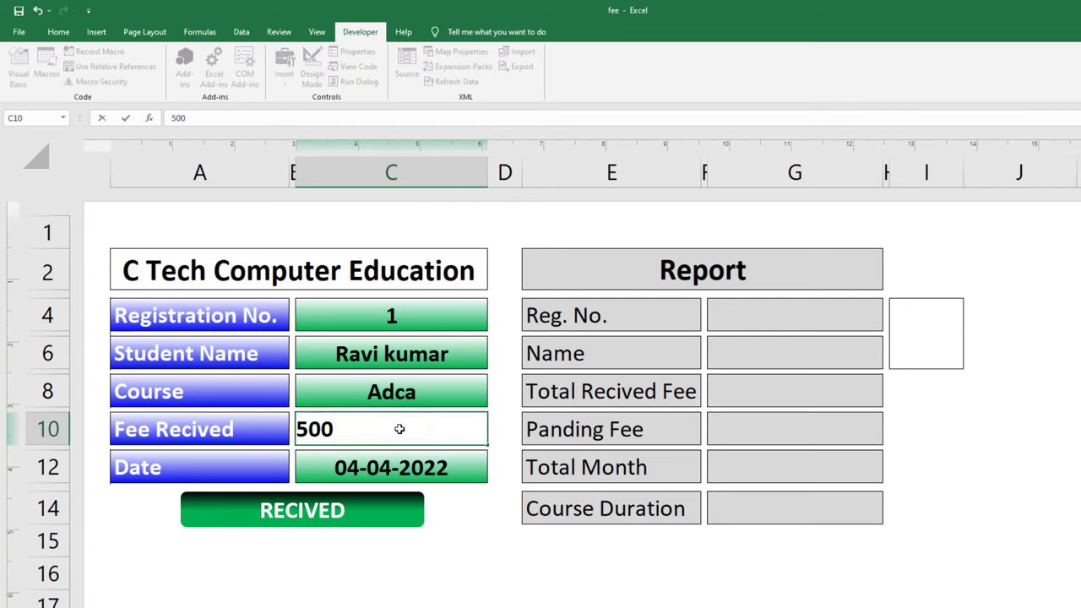
key("Return")
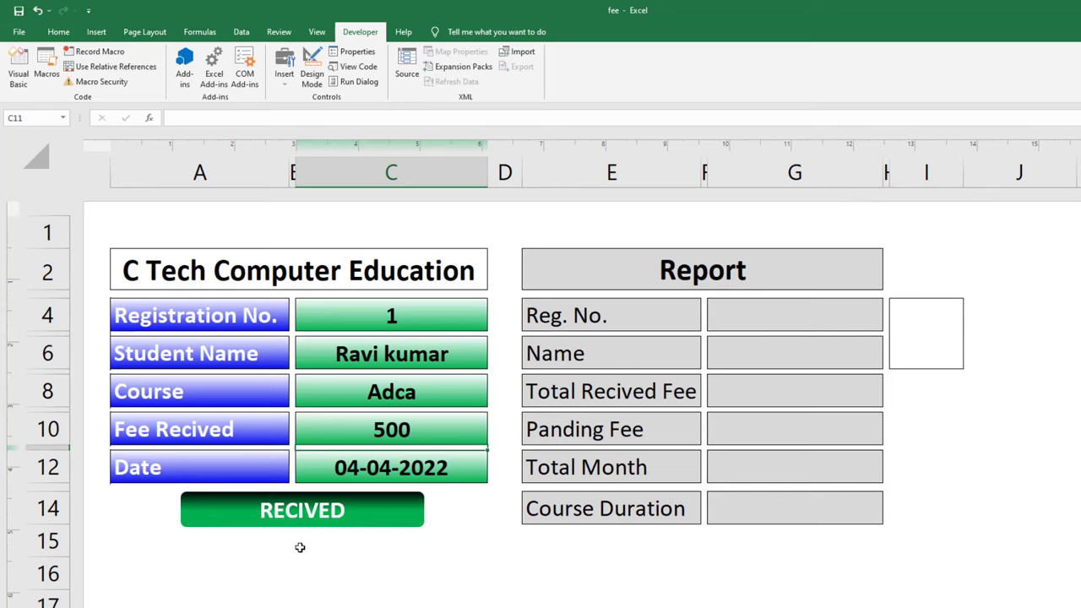
left_click(305, 518)
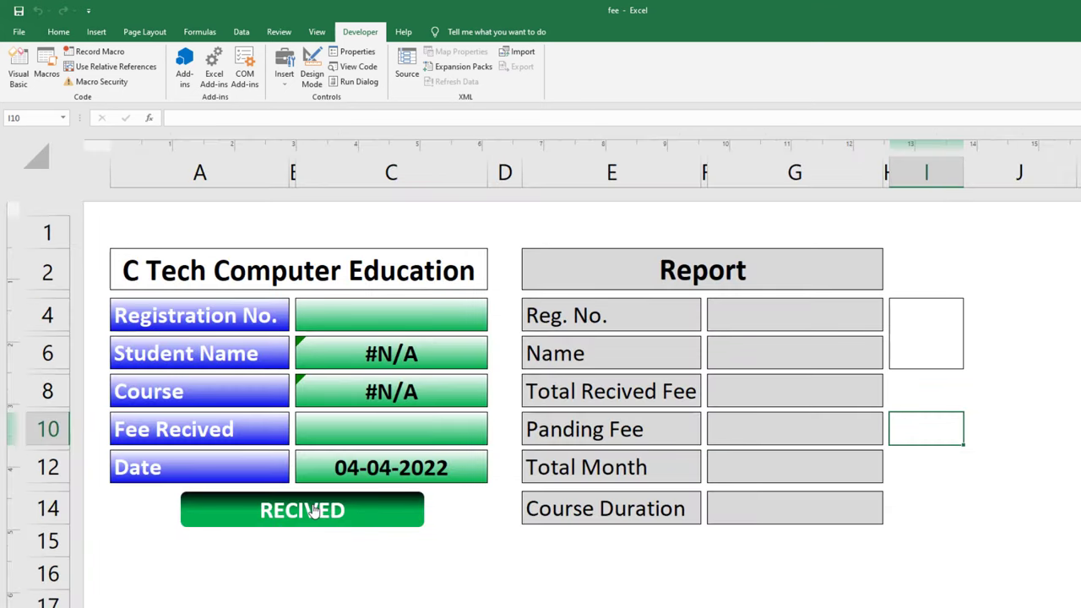
Assign the 'record' macro to the RECIVED shape through Assign Macro.
left_click(309, 509, "ctrl")
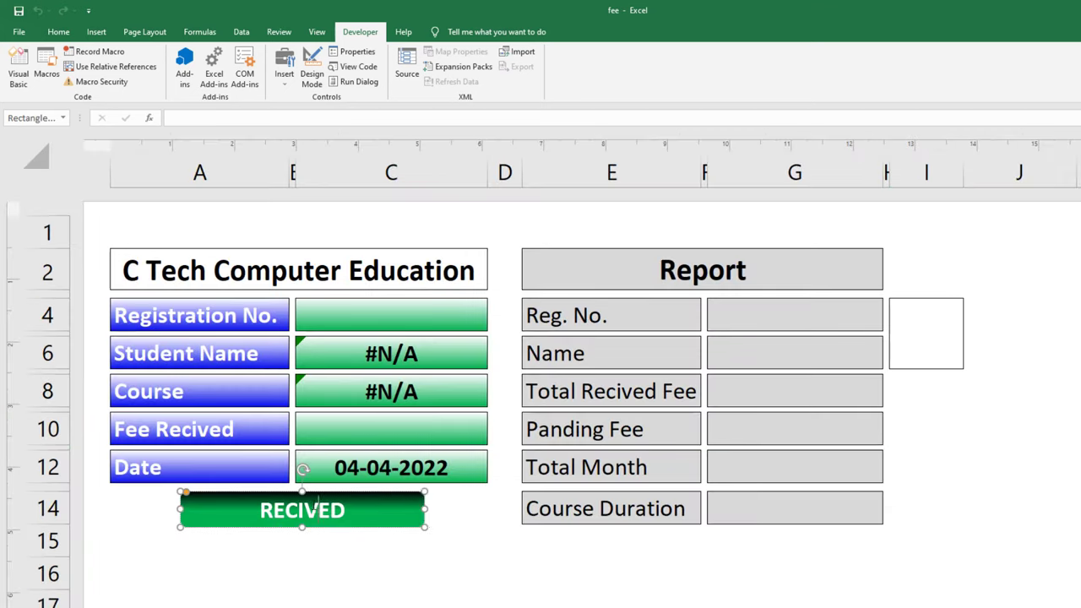
right_click(317, 506)
left_click(234, 566)
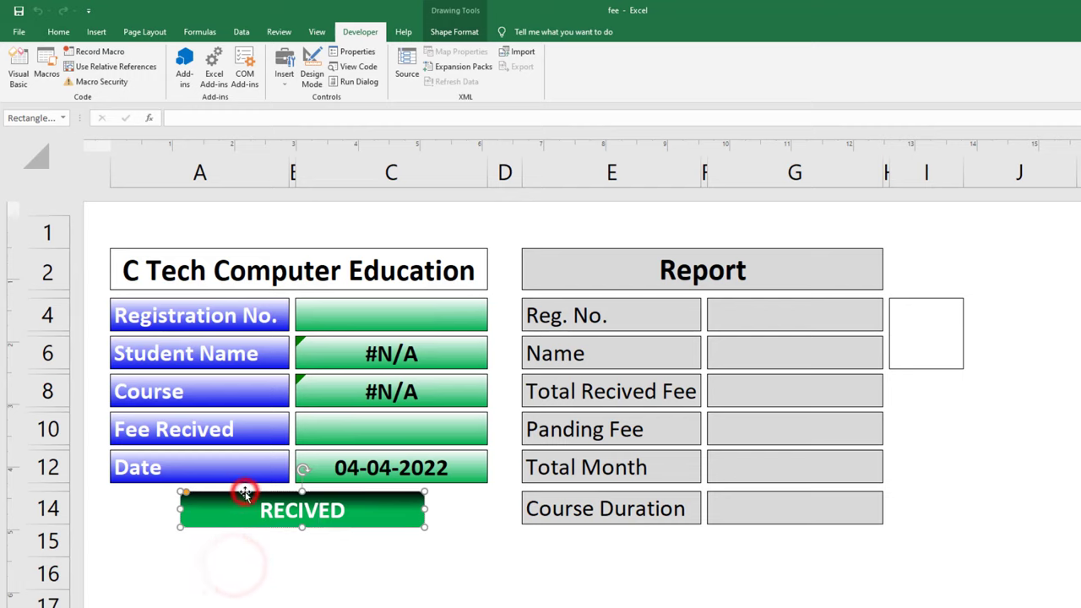
right_click(244, 494)
left_click(305, 414)
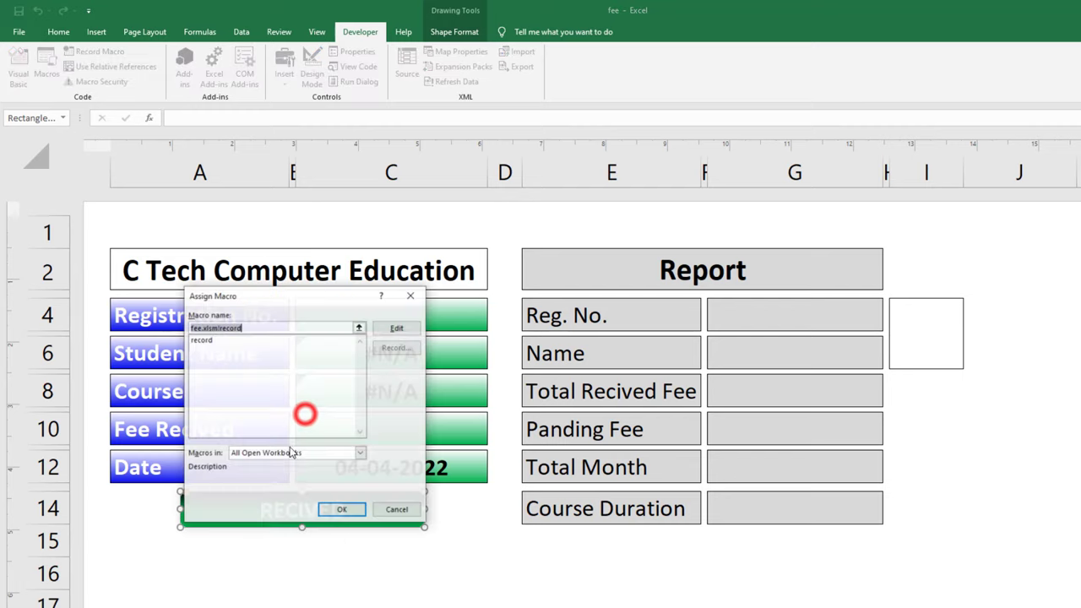
left_click(211, 340)
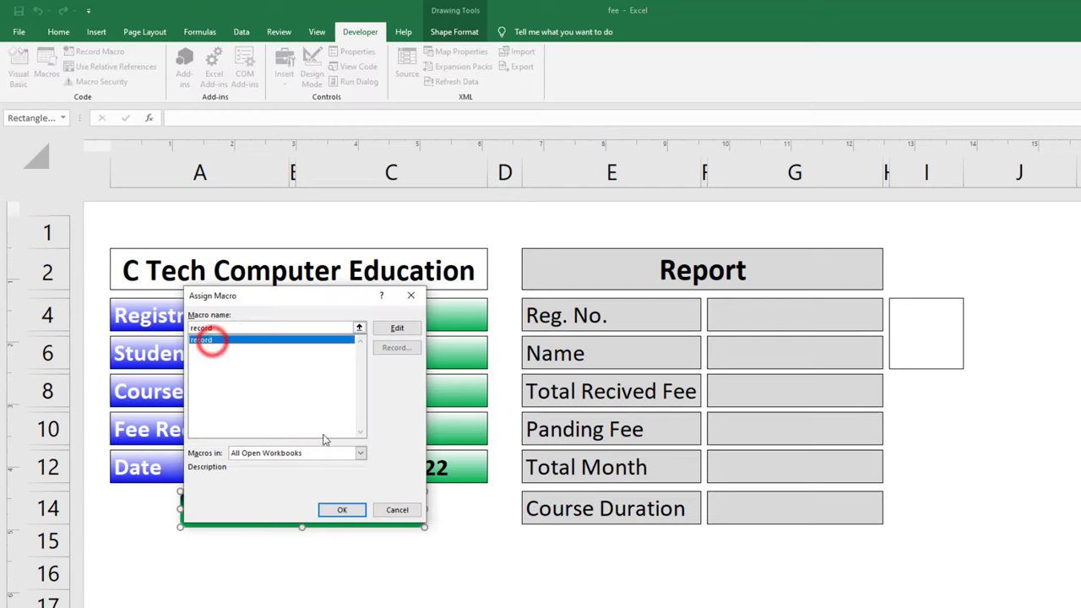
left_click(342, 510)
left_click(342, 570)
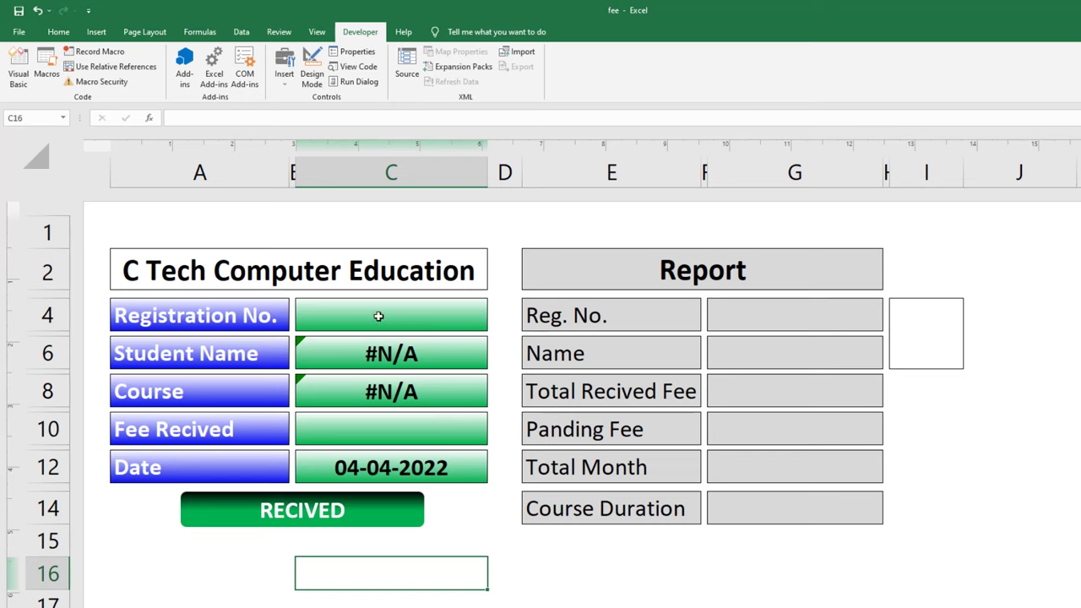
Record a 100 payment for registration 3 (Tally) with RECIVED and check the new fee details row.
left_click(378, 316)
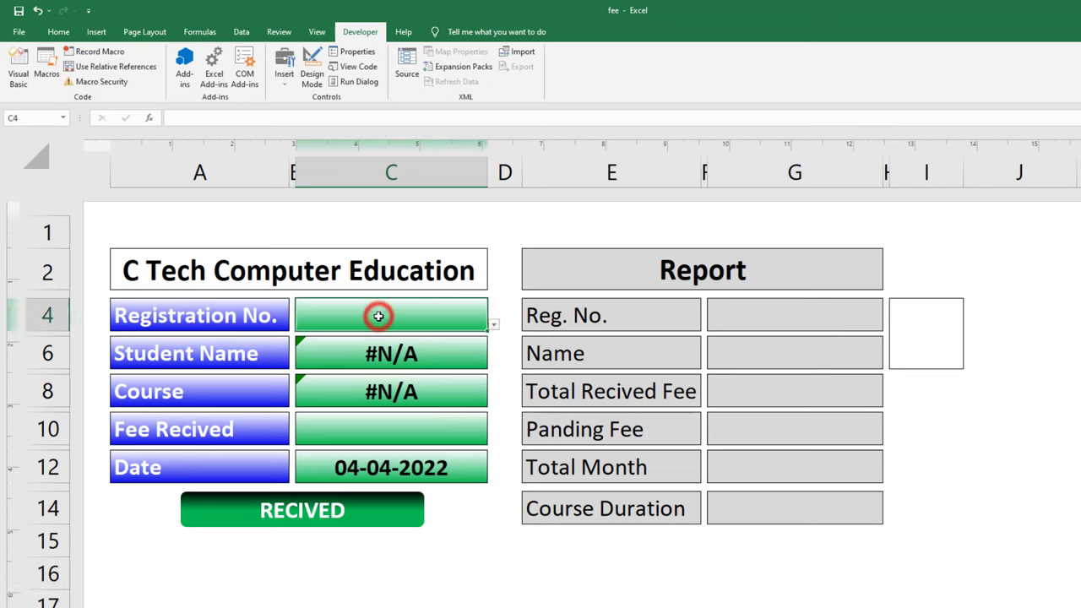
type("3")
key("Return")
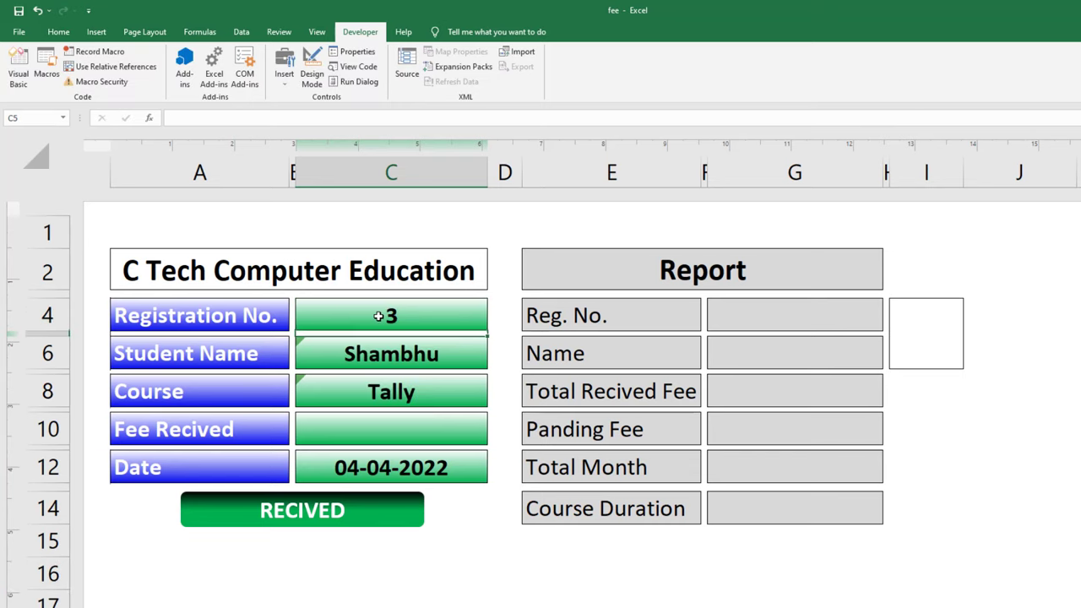
left_click(372, 439)
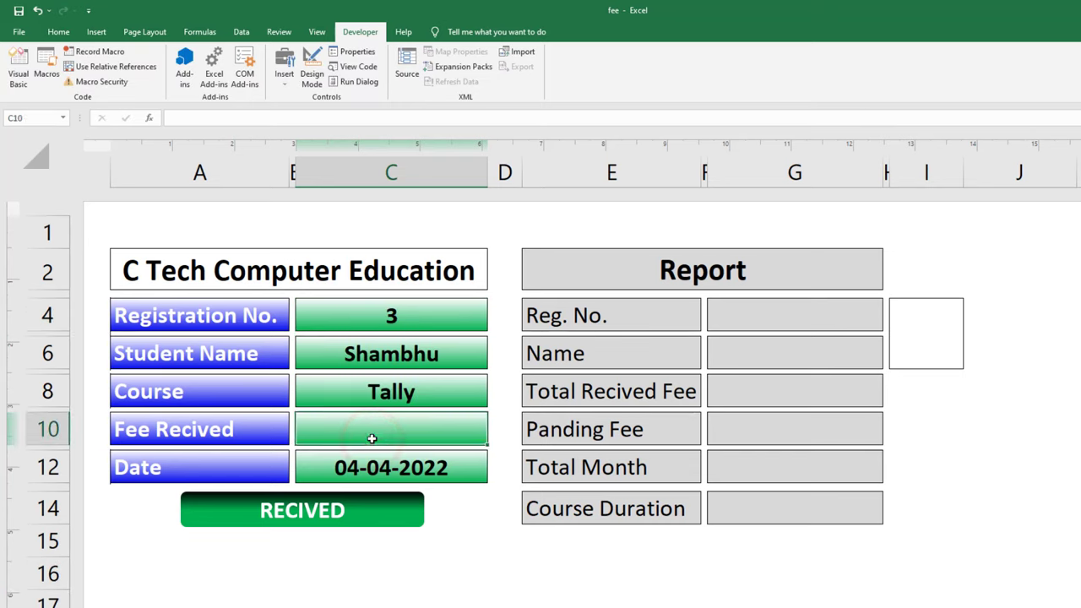
type("100")
left_click(285, 517)
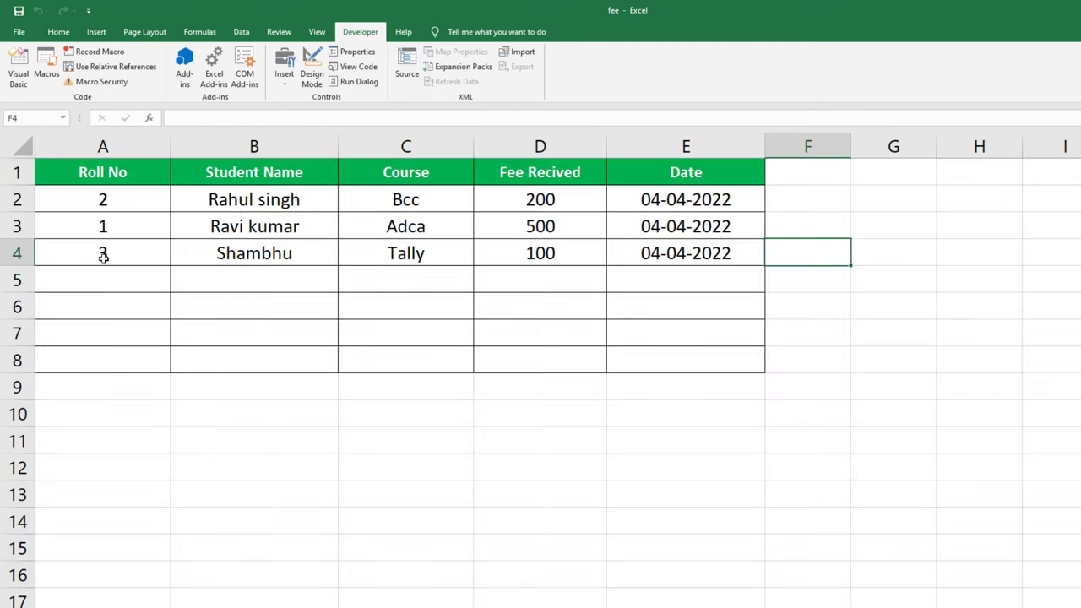
left_click_drag(103, 258, 667, 258)
left_click(667, 296)
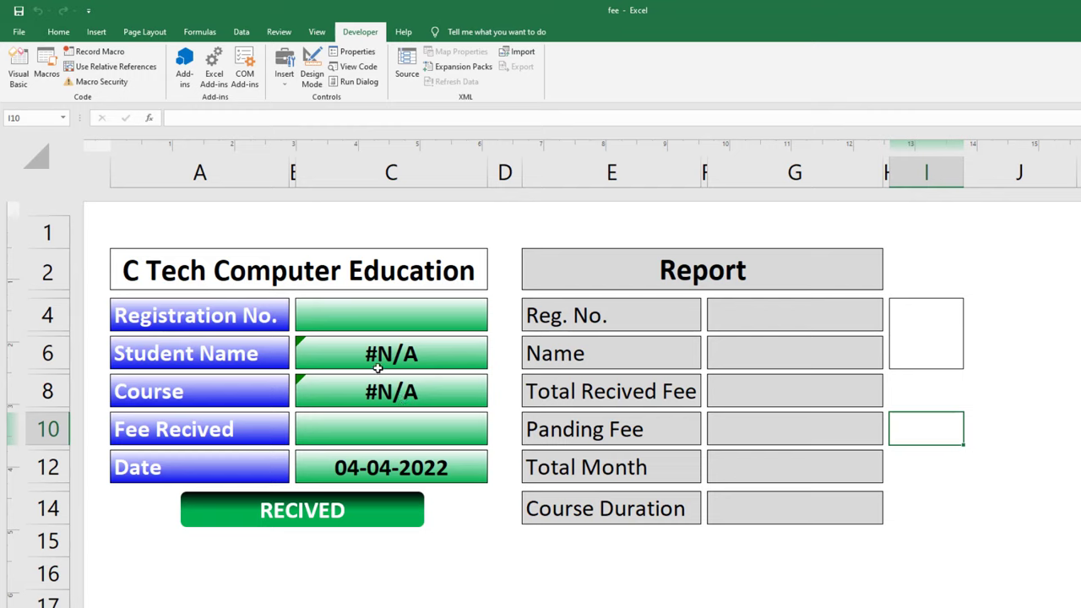
Wrap the Student Name lookup in C6 as =IFERROR(VLOOKUP(C4,data,3,0),"").
left_click(350, 352)
double_click(349, 353)
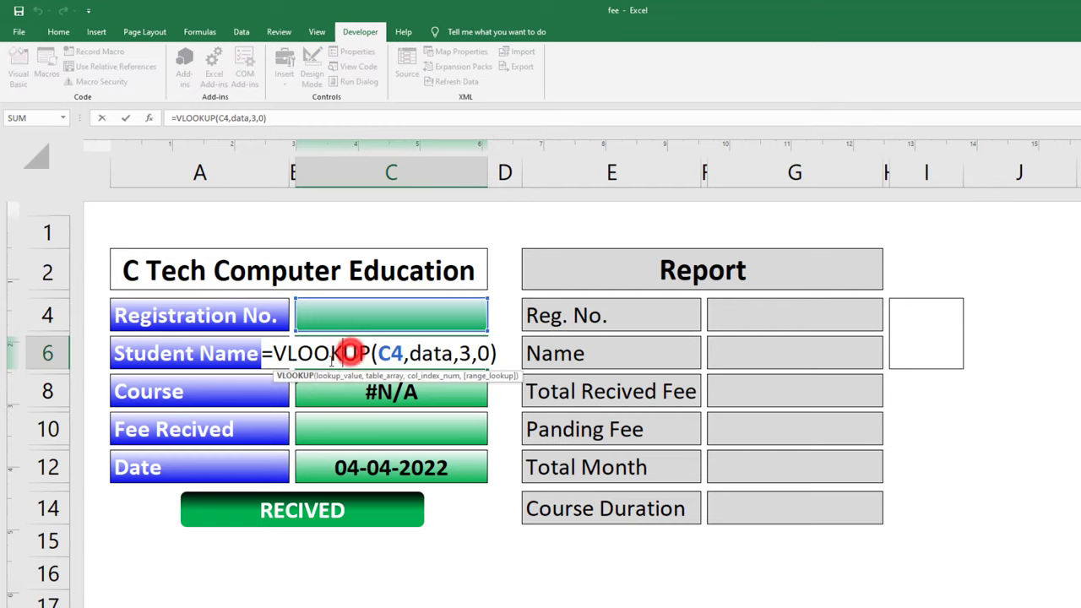
left_click(273, 355)
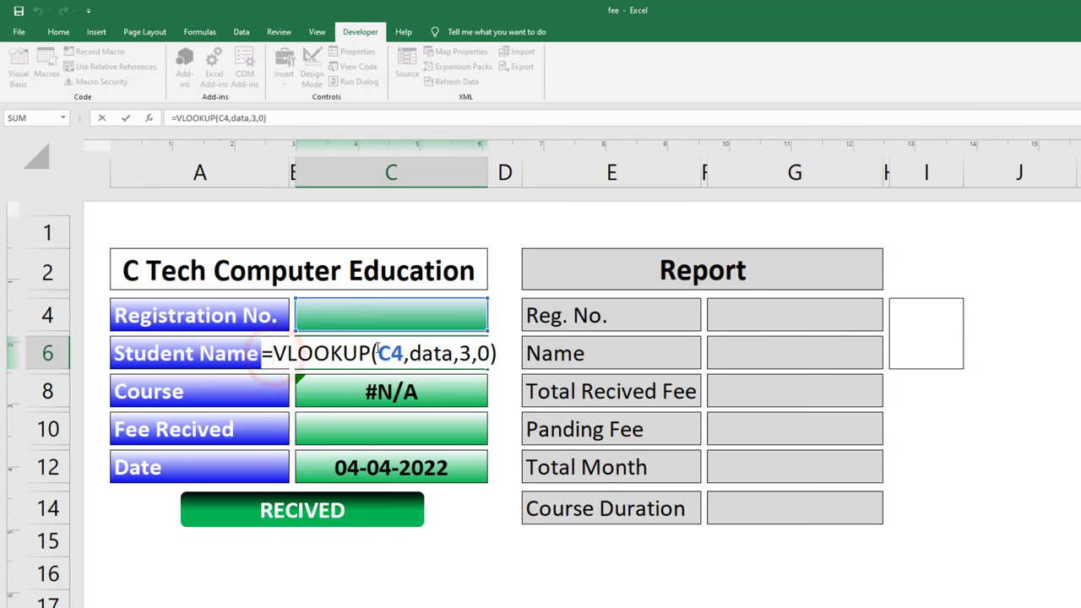
type("if")
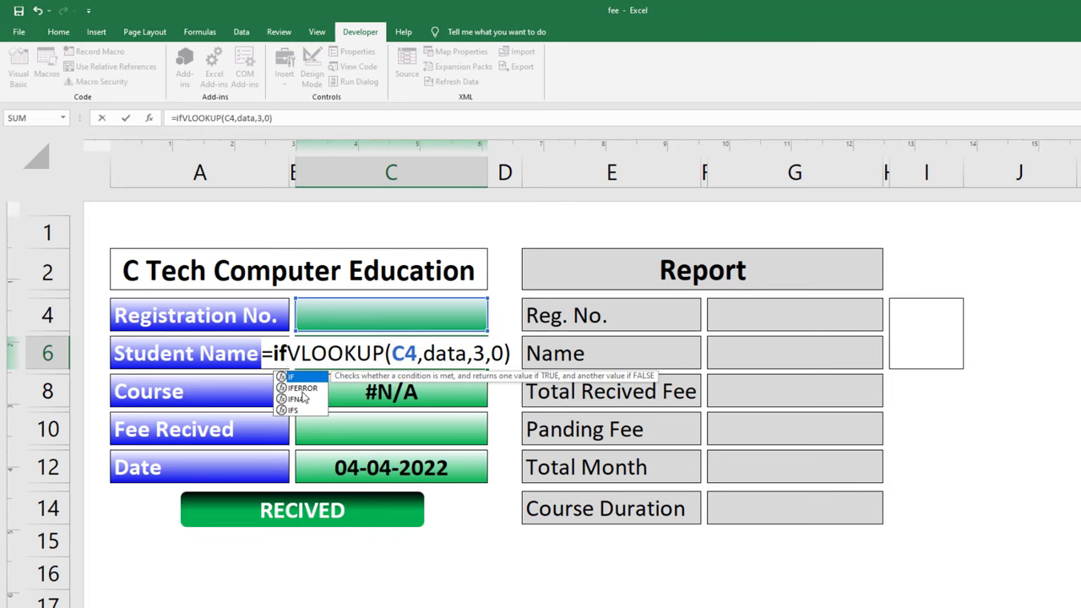
double_click(302, 387)
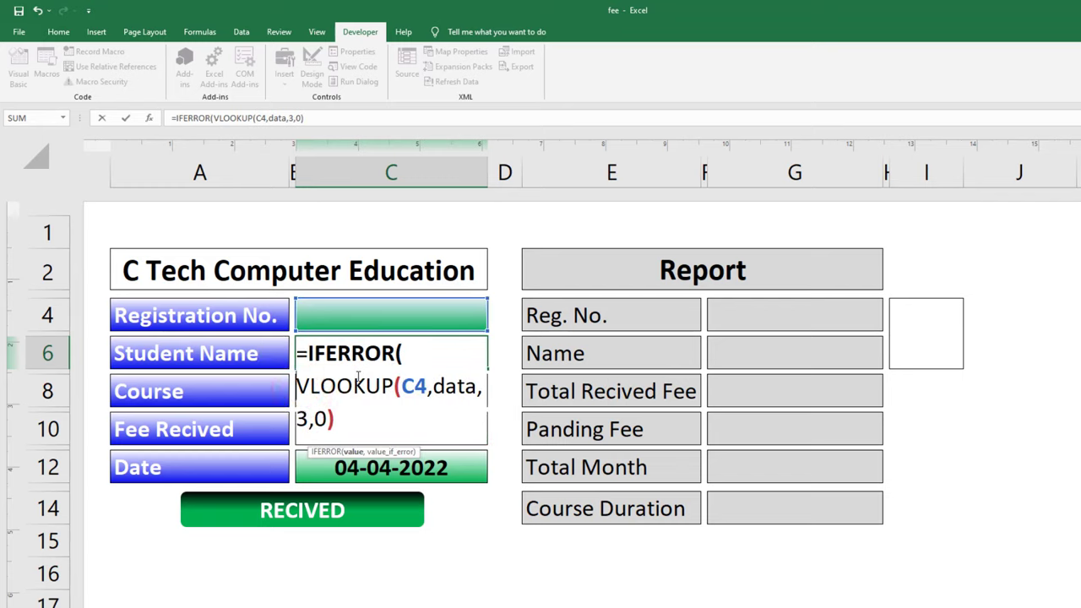
left_click(337, 418)
type(",")
type("\"")
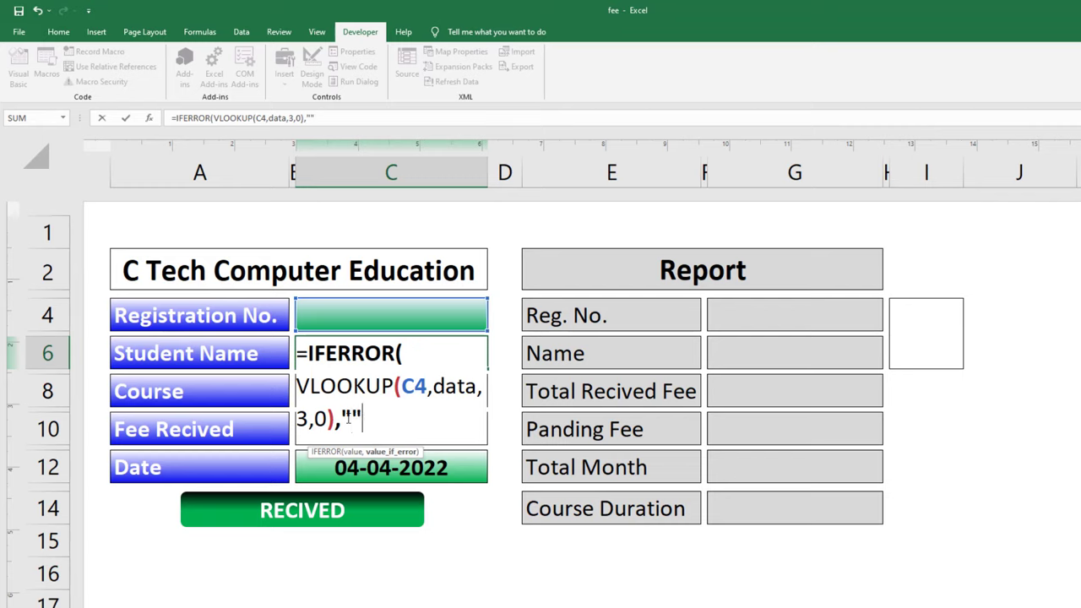
type(")")
key("Return")
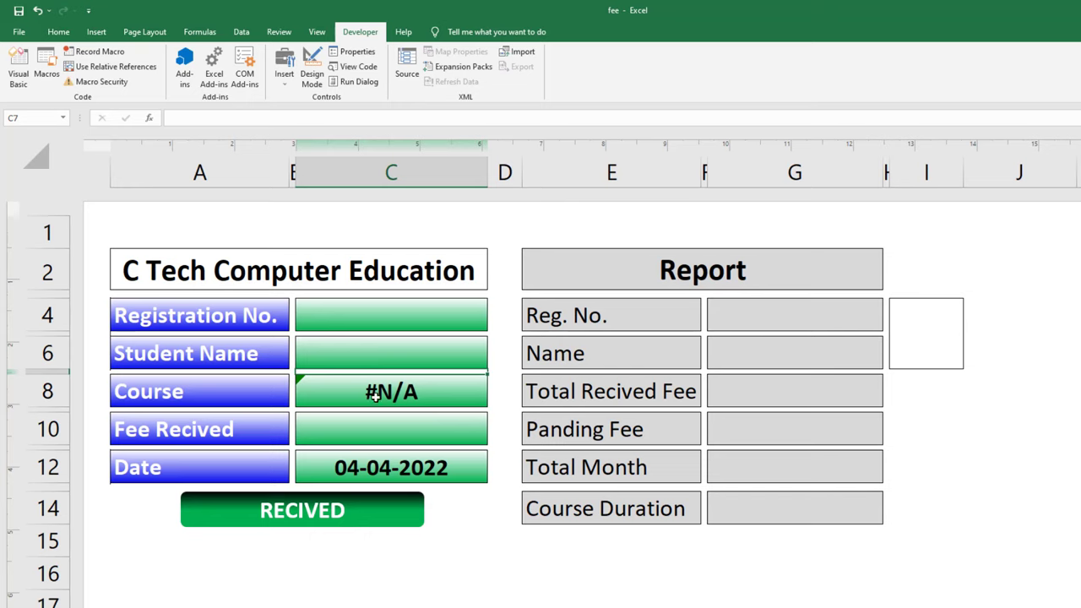
Wrap the Course lookup in C8 as =IFERROR(VLOOKUP(C4,data,5,0),"").
double_click(373, 395)
left_click(271, 393)
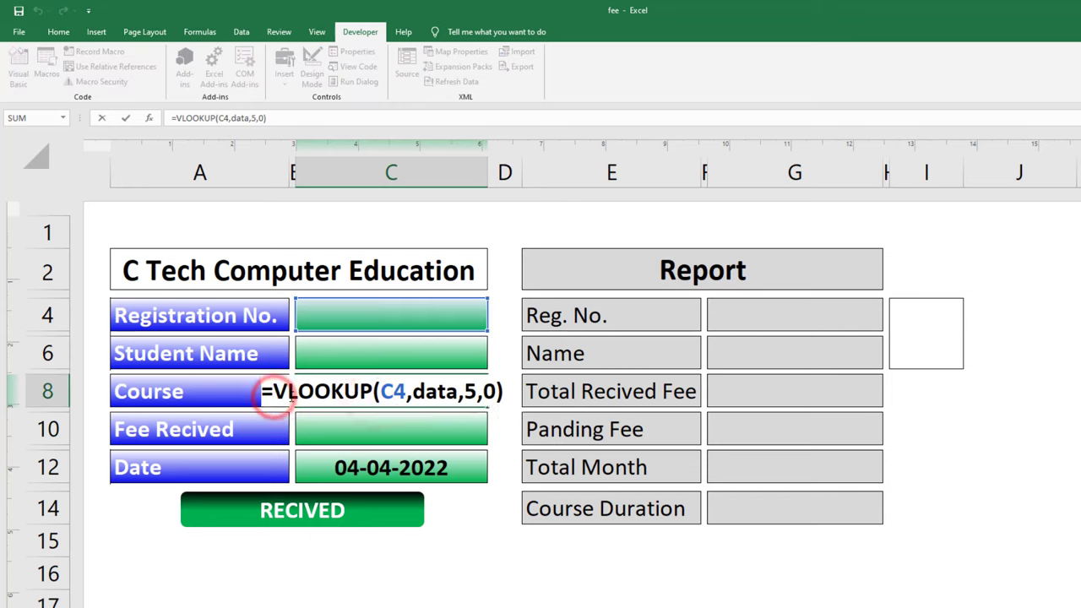
type("if")
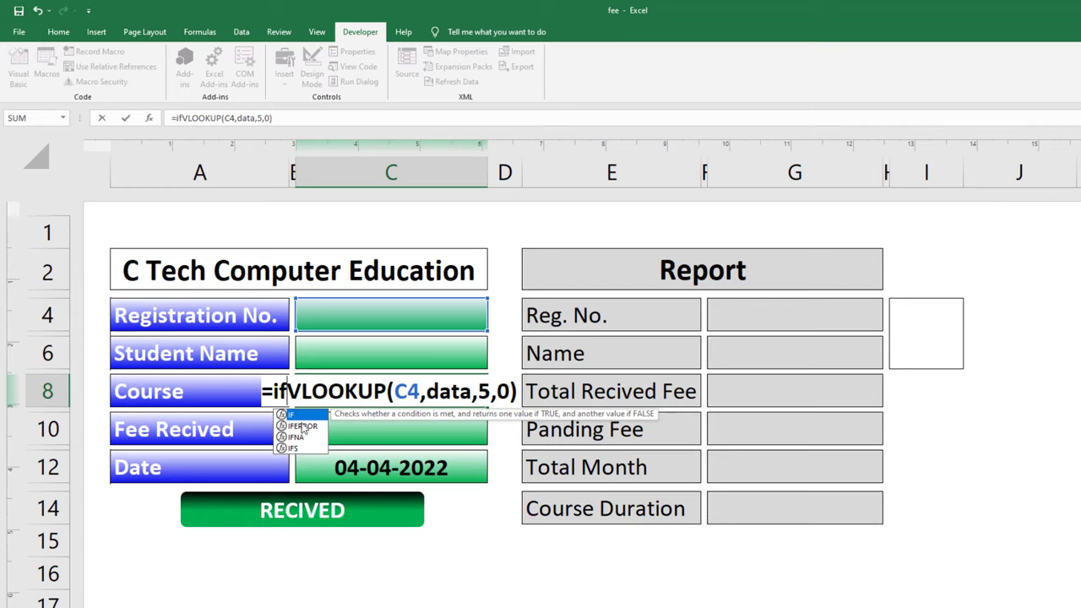
double_click(302, 426)
left_click(338, 453)
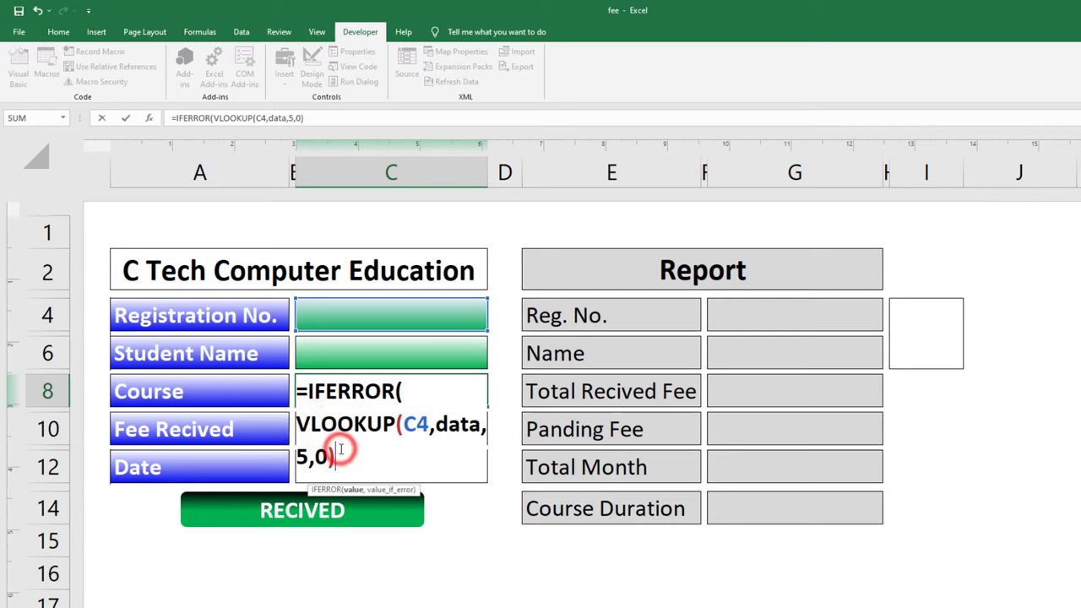
type(",\"\"")
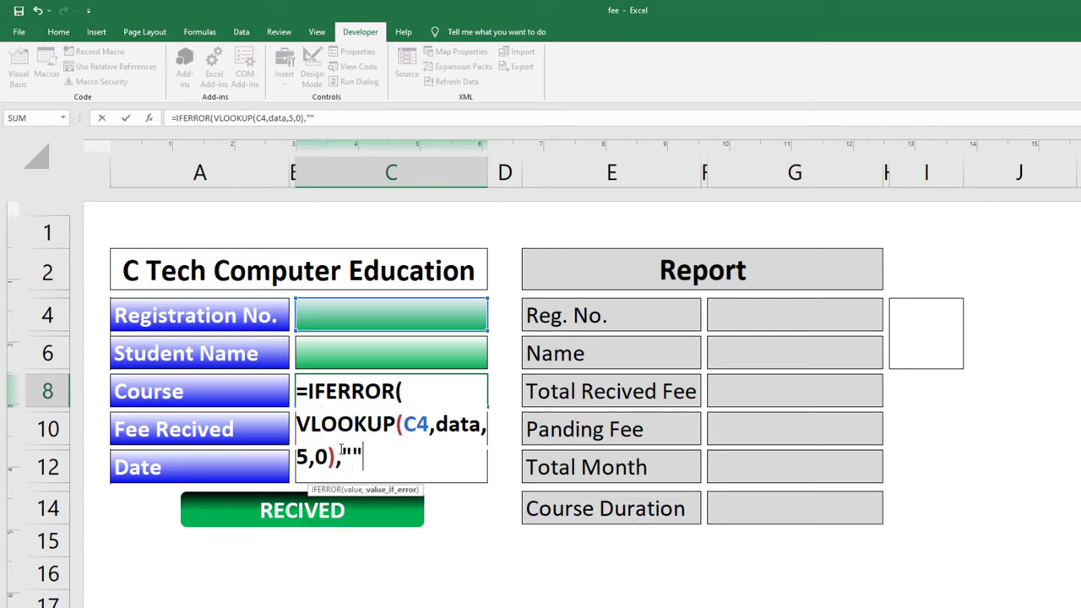
type(")")
key("Return")
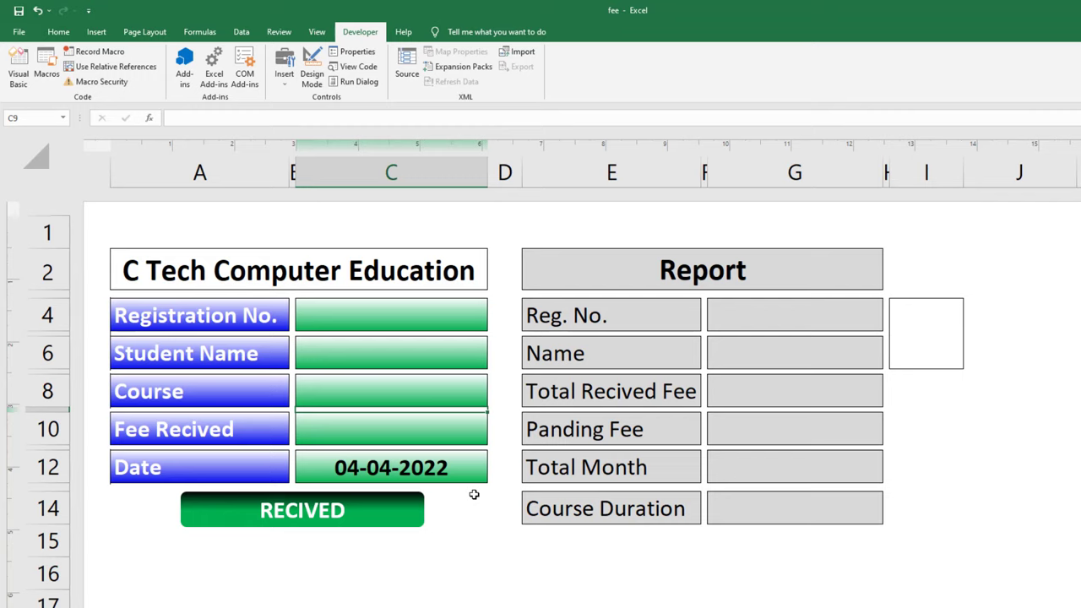
left_click(474, 497)
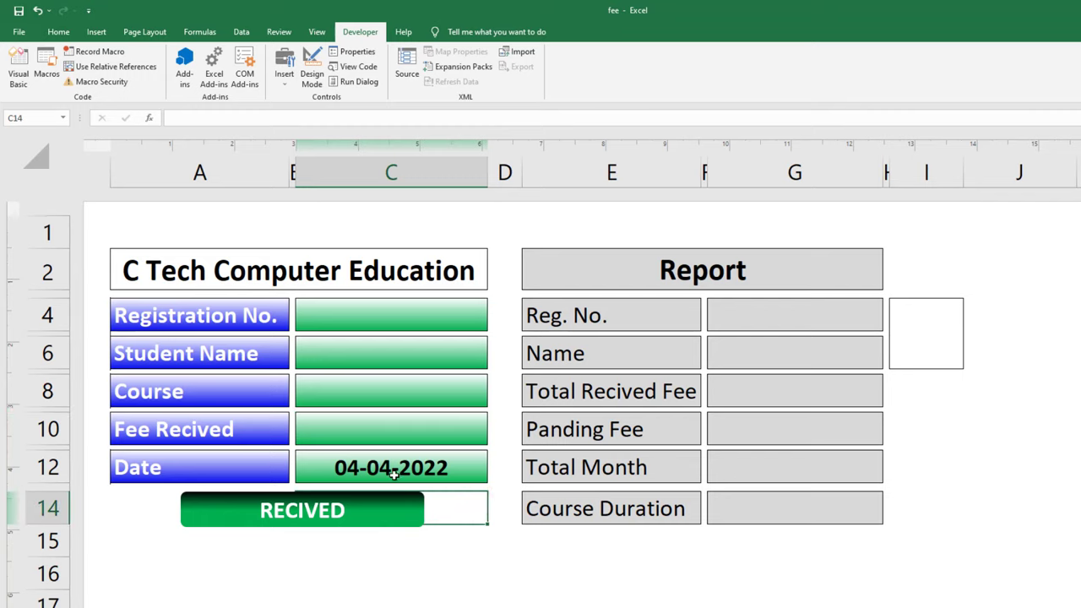
Switch to the fee details sheet and back, then enter registration 1 to fill its name and course Adca.
left_click(380, 555)
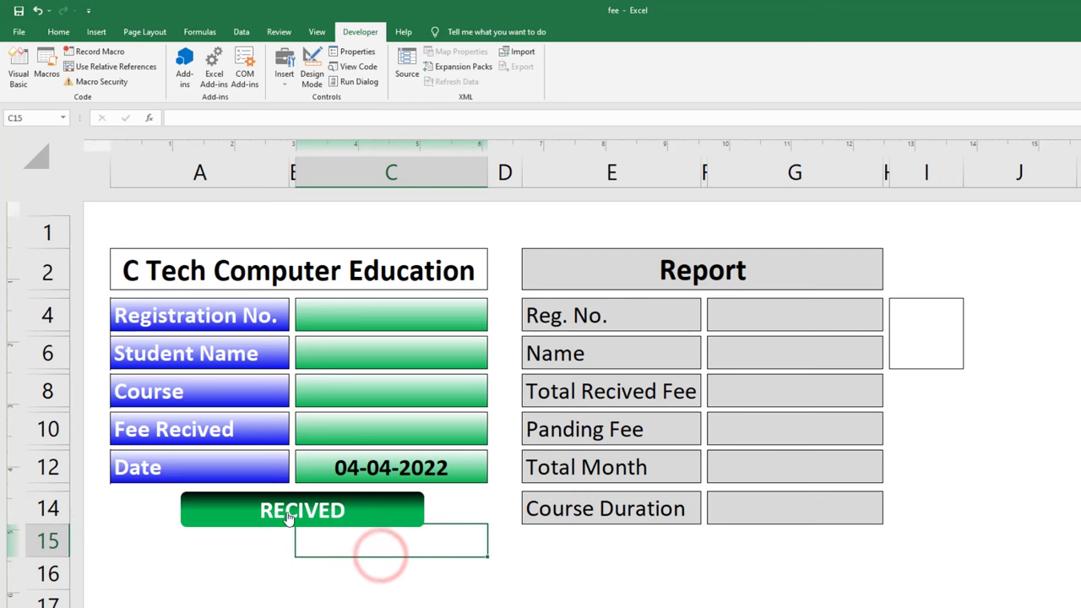
key("ctrl+Page_Down")
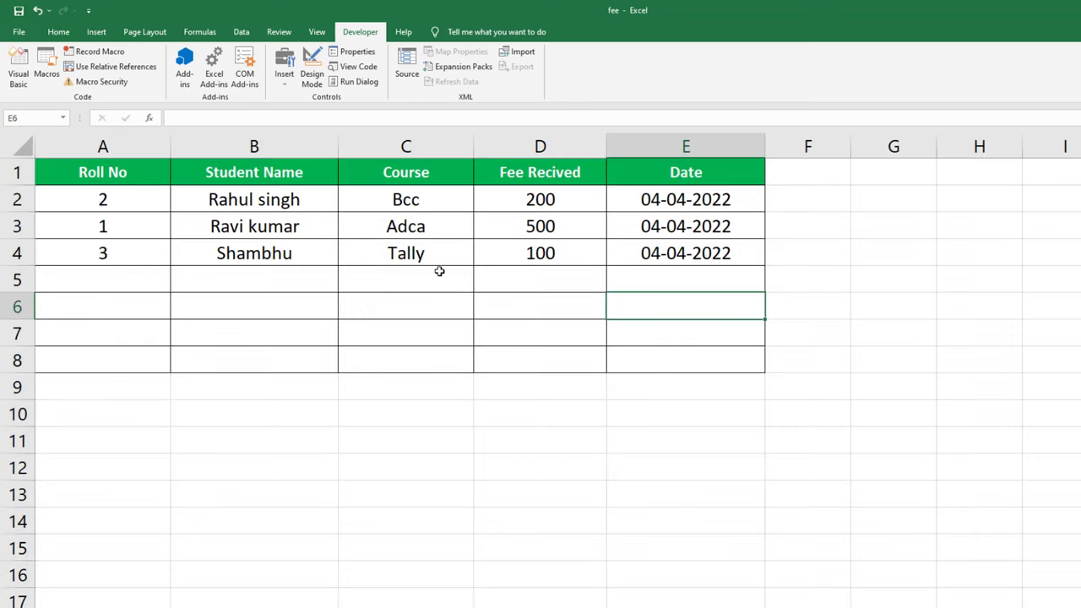
key("ctrl+Page_Up")
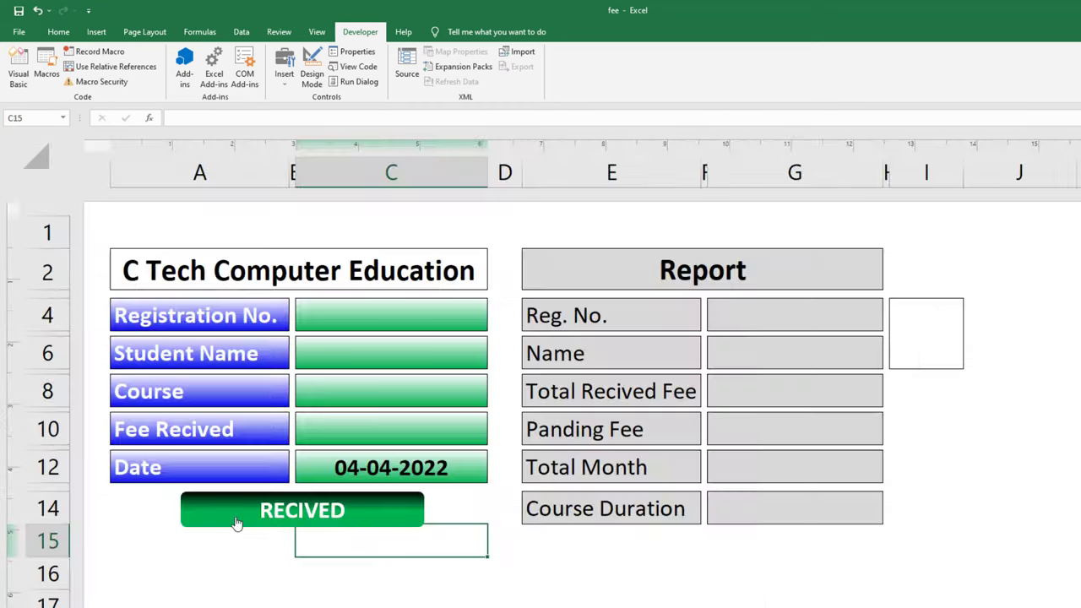
left_click(371, 322)
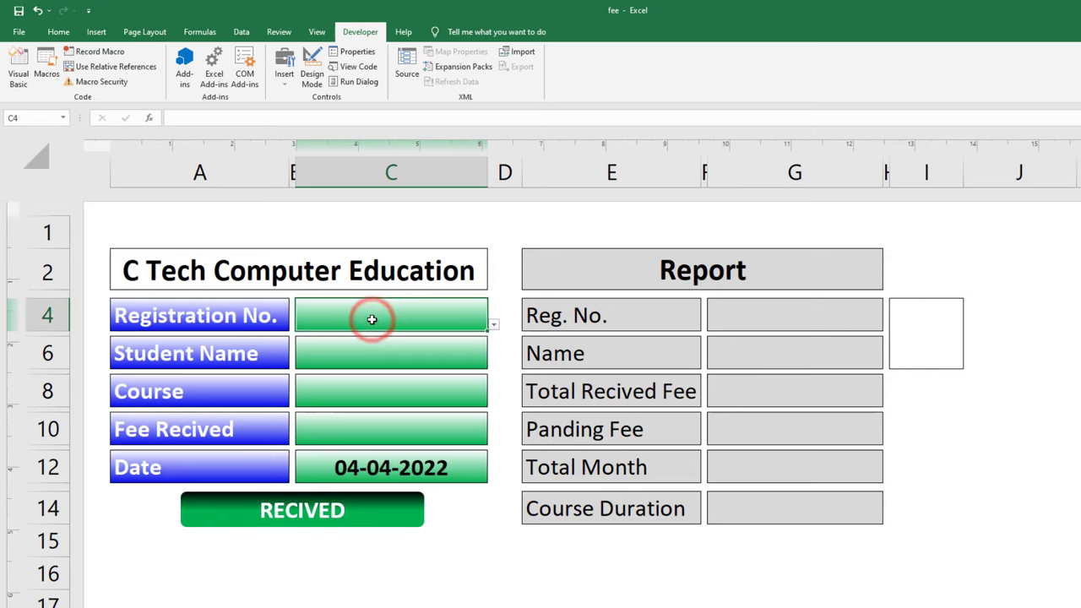
type("1")
left_click(397, 342)
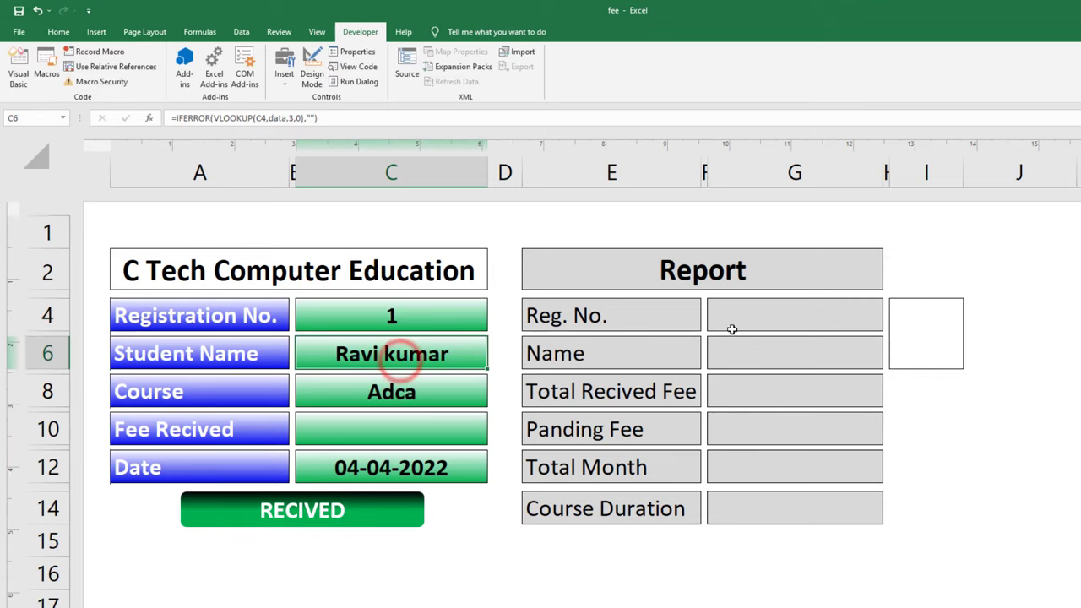
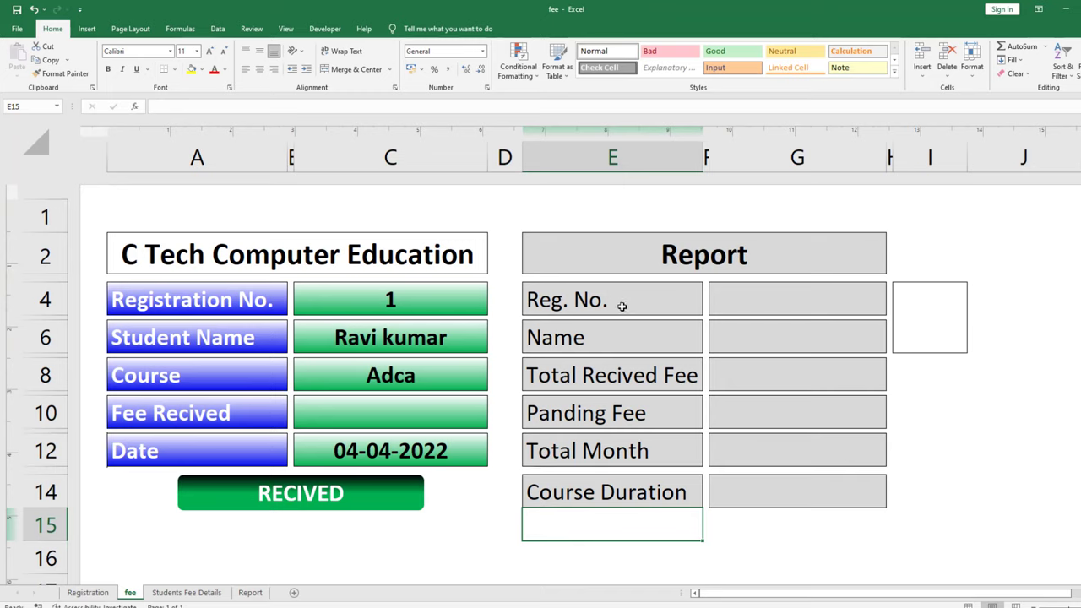
Link Reg. No. cell G4 to C4 with =C4 and centre it horizontally and vertically.
left_click(764, 302)
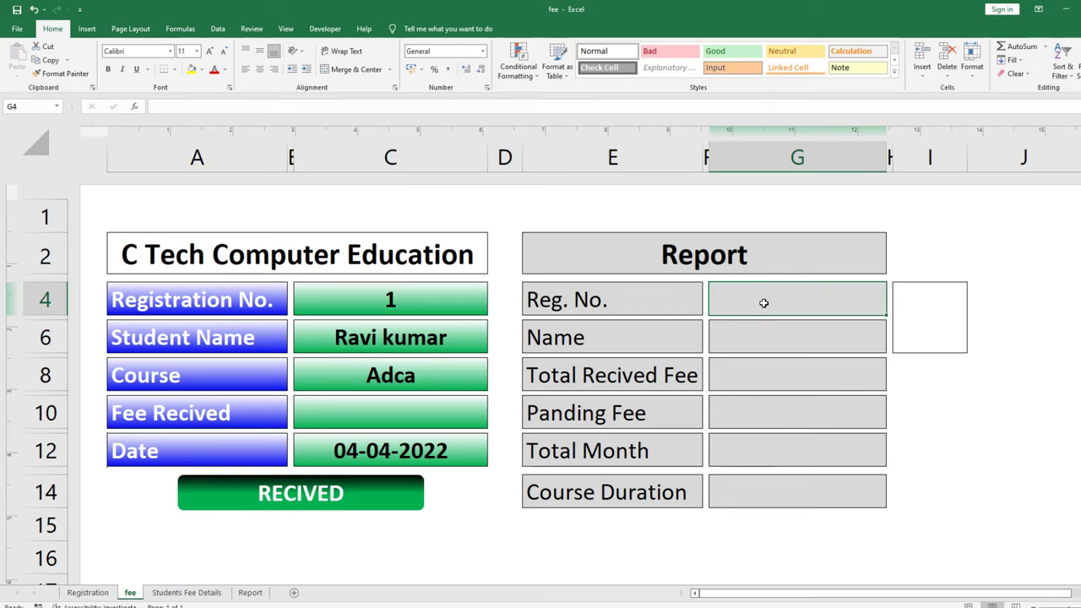
type("=")
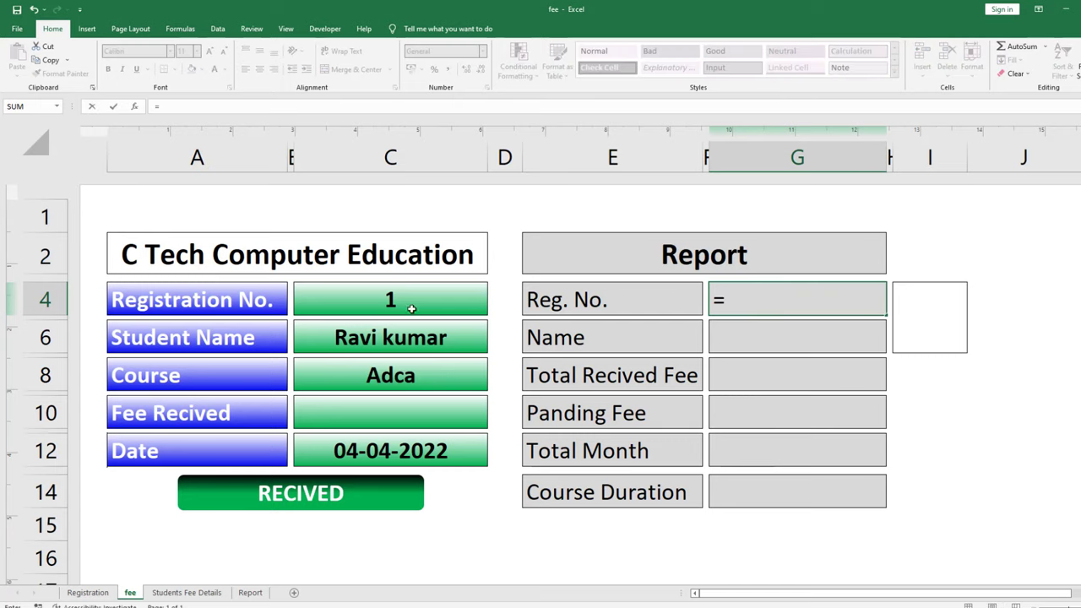
left_click(412, 302)
key("Return")
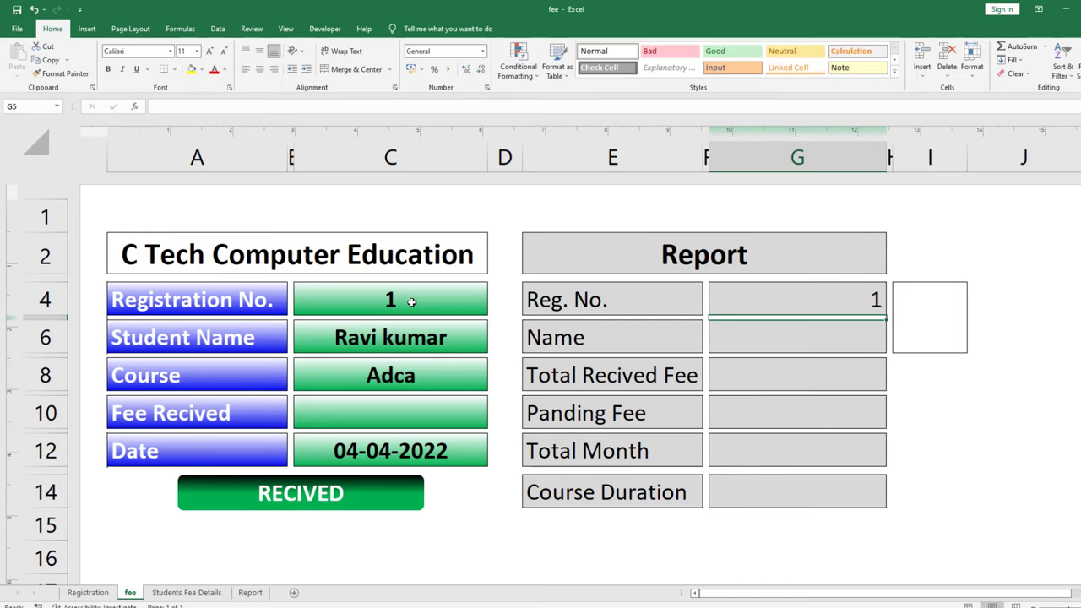
left_click(781, 306)
left_click(259, 70)
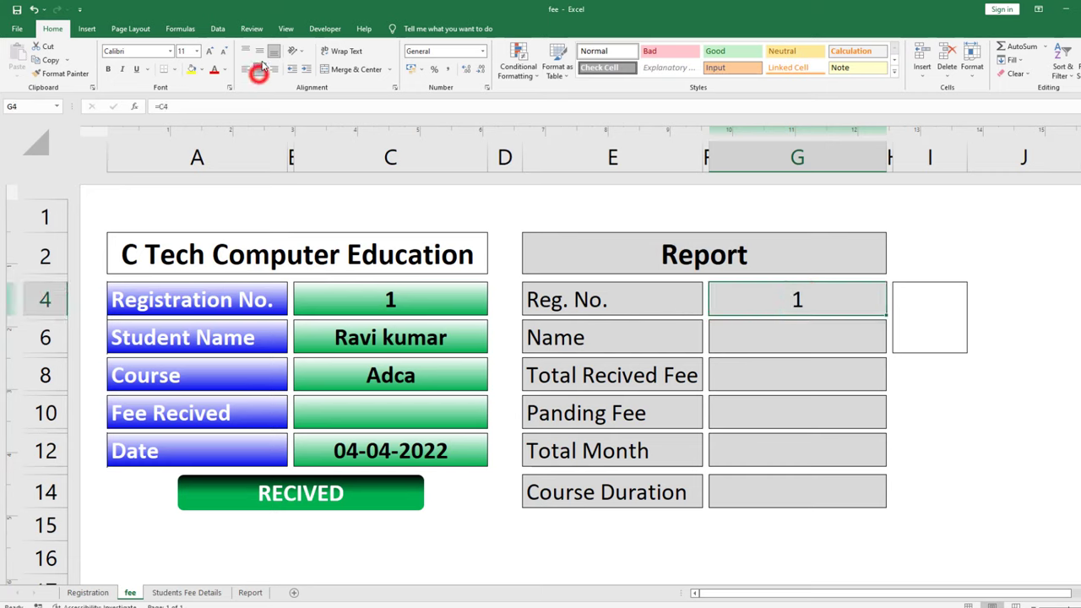
left_click(260, 53)
Centre and middle-align the report value cells G6, G8, G10, G12 and G14.
left_click(760, 334)
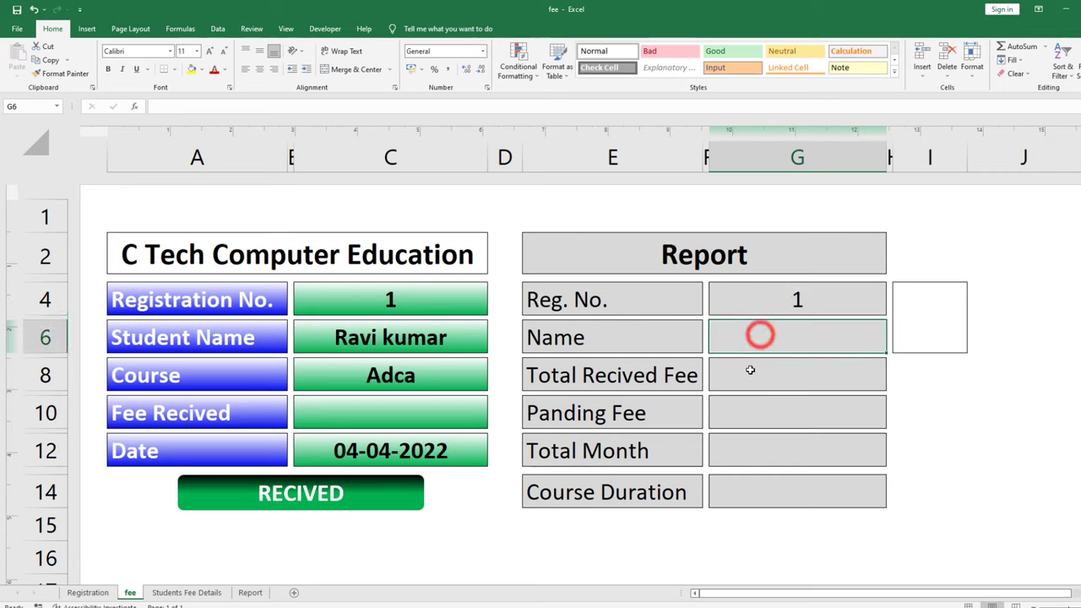
left_click(750, 369, "ctrl")
left_click(749, 410, "ctrl")
left_click(748, 451, "ctrl")
left_click(748, 495, "ctrl")
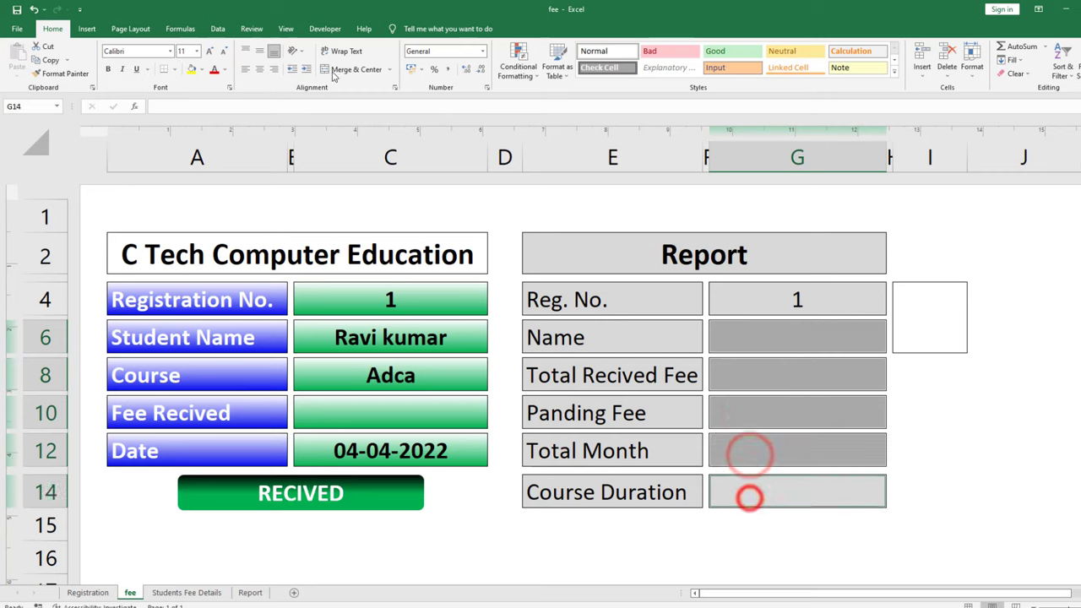
left_click(260, 69)
left_click(260, 53)
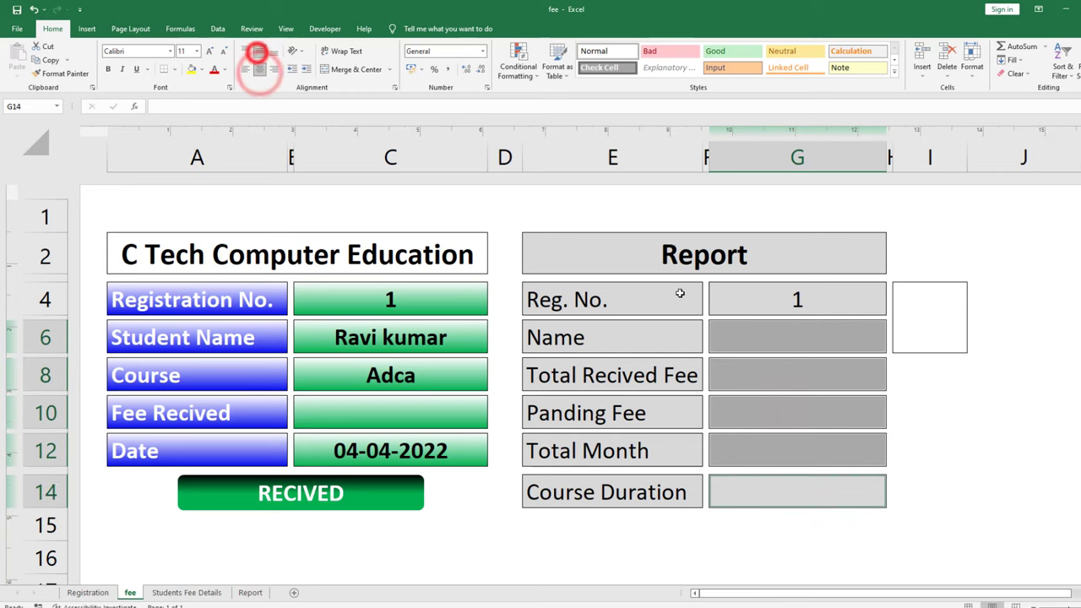
left_click(752, 346)
Copy the IFERROR(VLOOKUP(...)) student name formula from C6 without changing C6.
left_click(390, 346)
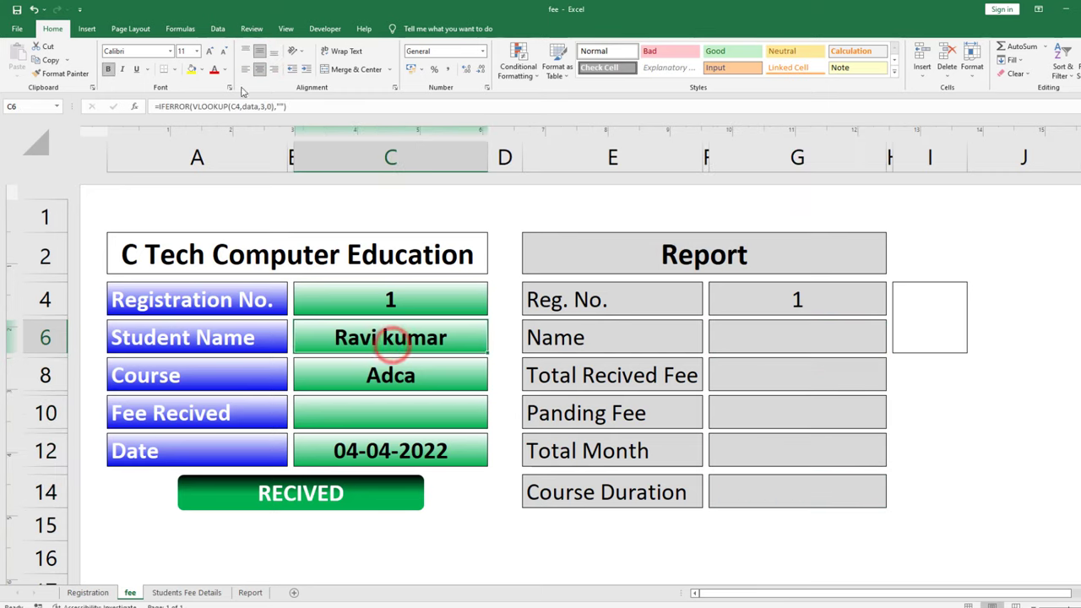
left_click_drag(313, 106, 158, 107)
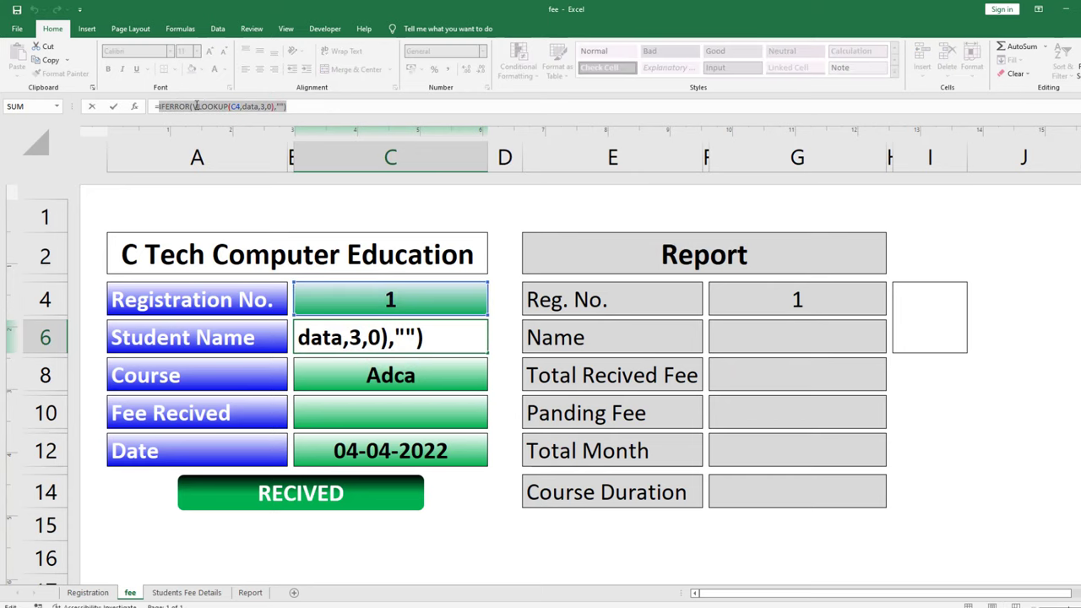
triple_click(301, 105)
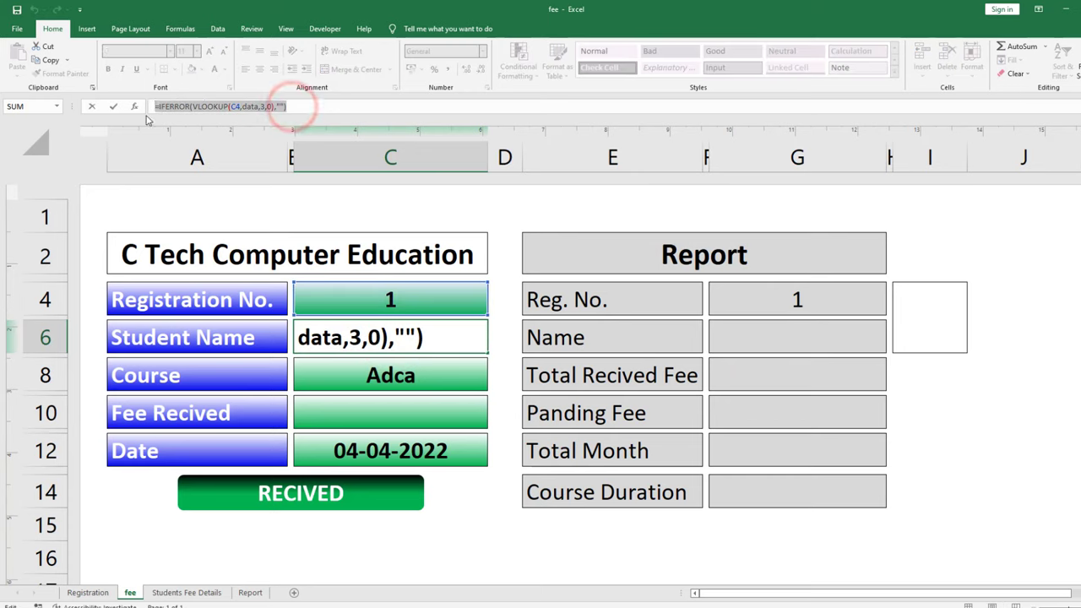
key("ctrl+c")
key("Escape")
Paste the formula into G6 and change its lookup value from C4 to G4.
left_click(751, 331)
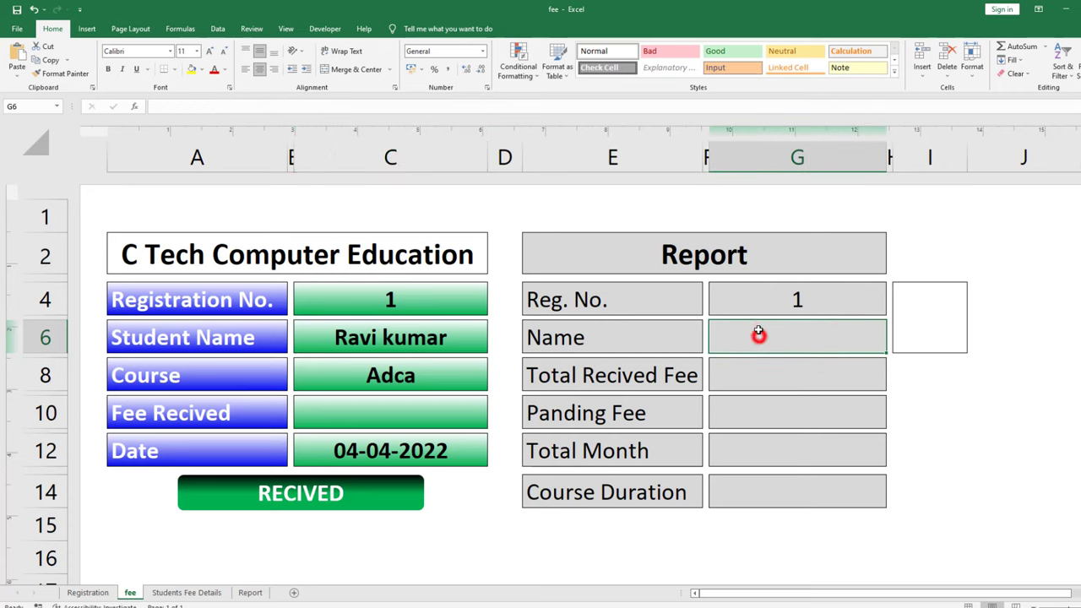
key("ctrl+v")
left_click(760, 374)
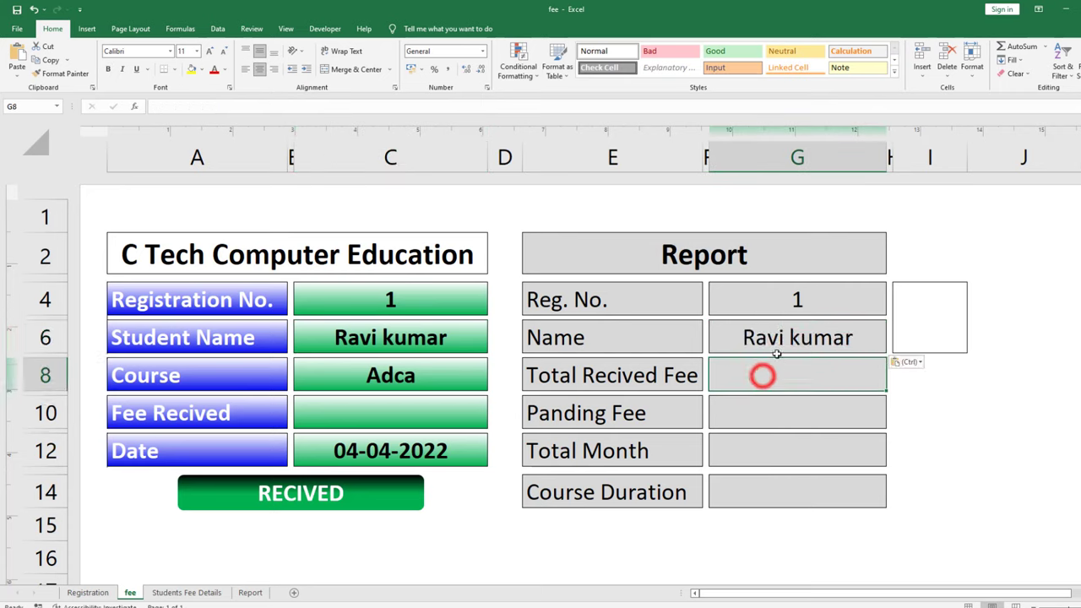
left_click(774, 348)
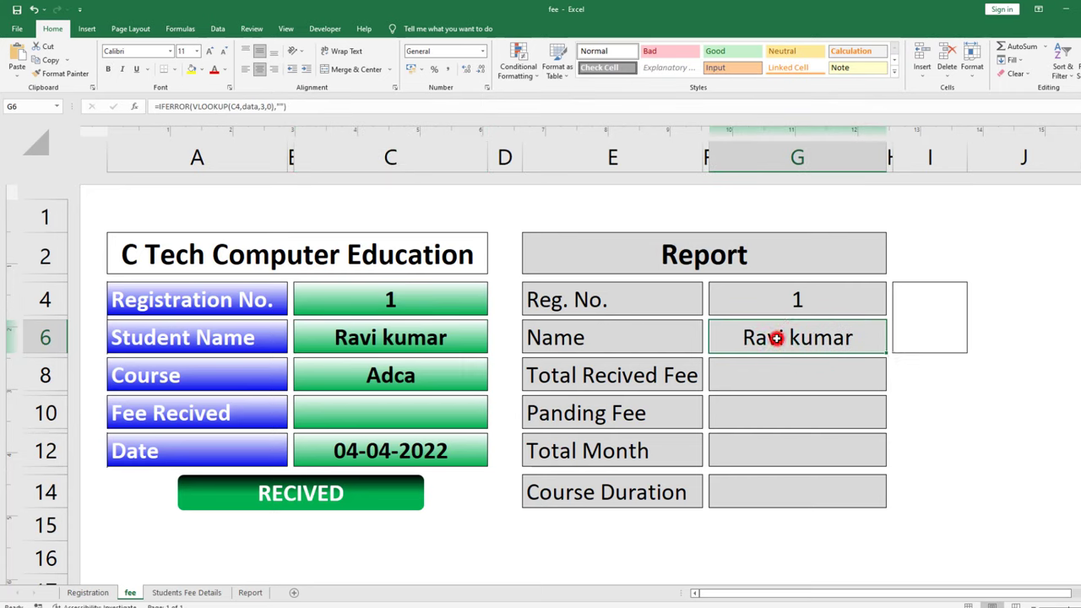
double_click(776, 338)
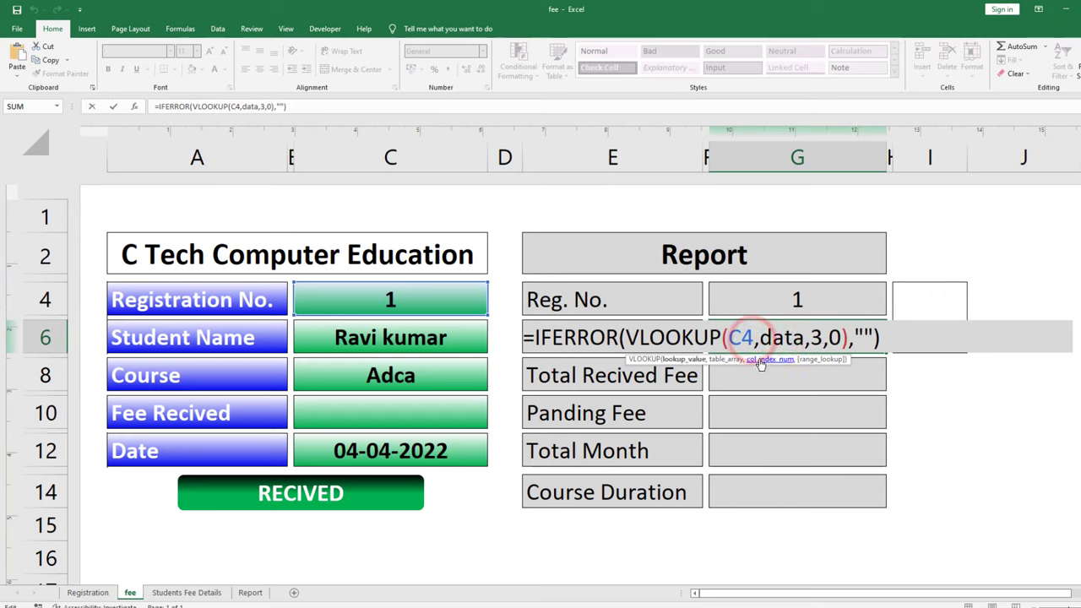
key("BackSpace")
key("BackSpace")
left_click(777, 300)
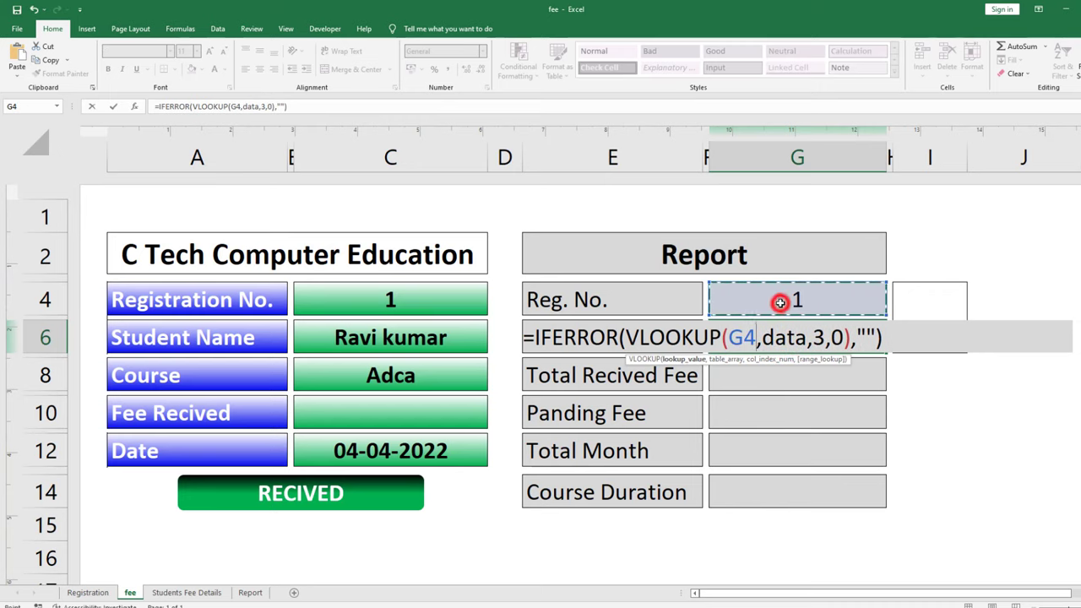
key("Return")
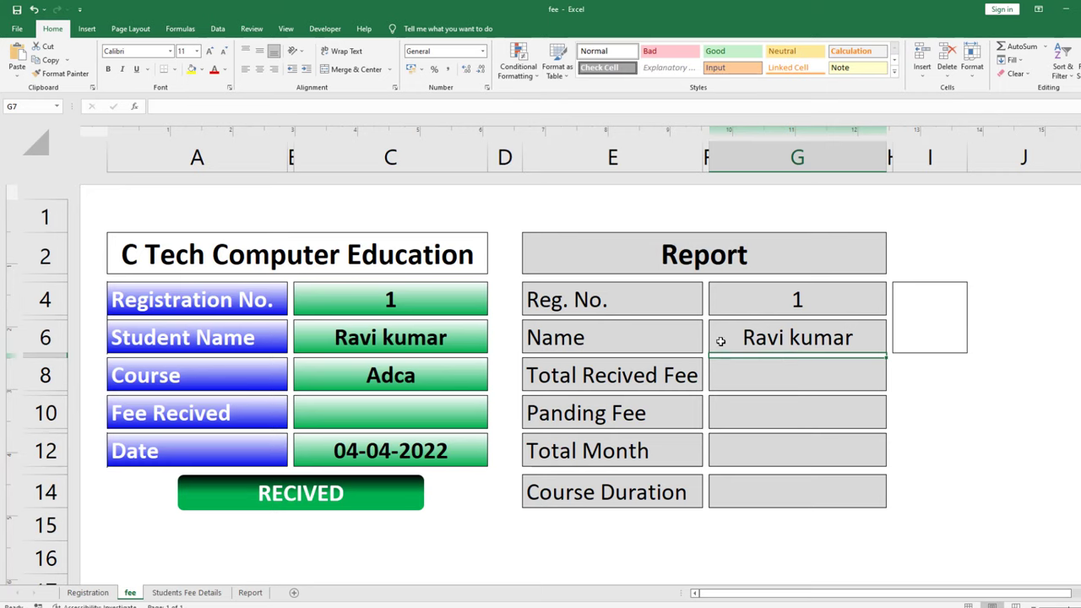
In G8, start =SUMIF with 'Students Fee Details'!A2:A4 as range and fee!G4 as criterion.
left_click(744, 382)
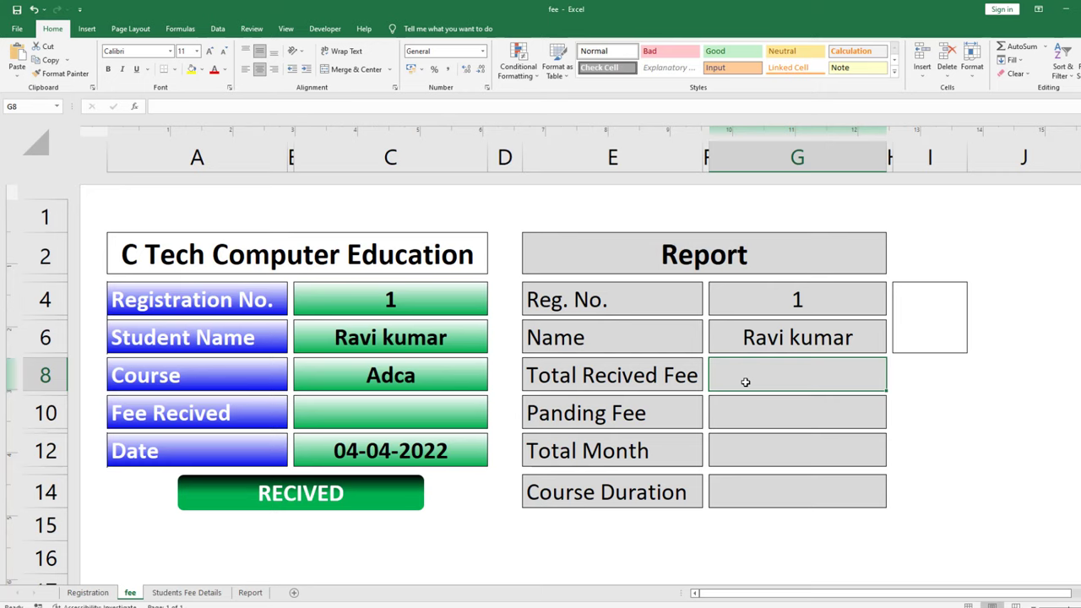
type("=")
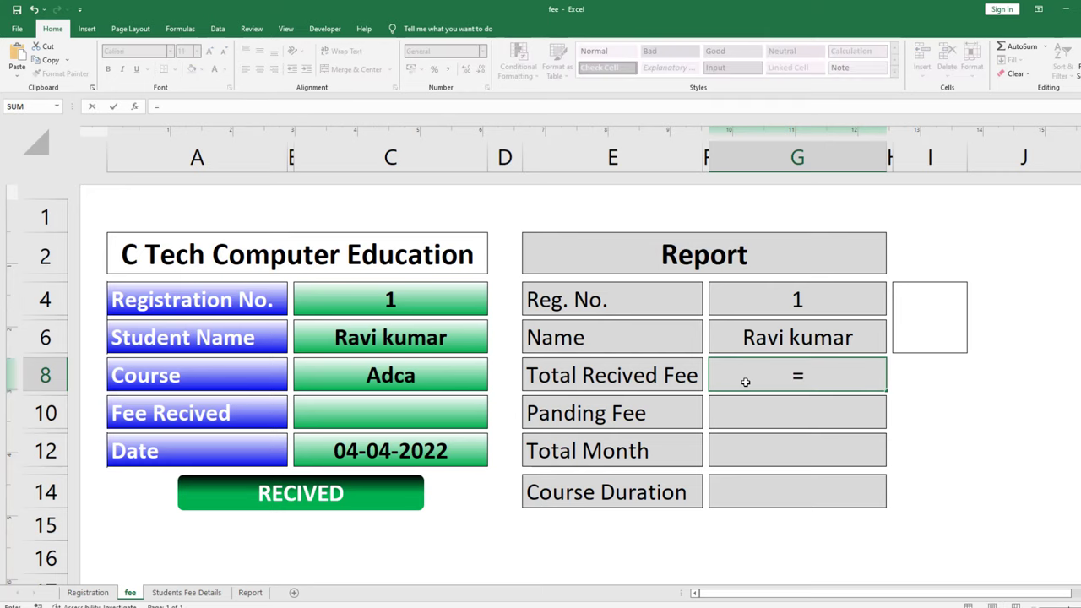
type("sumif")
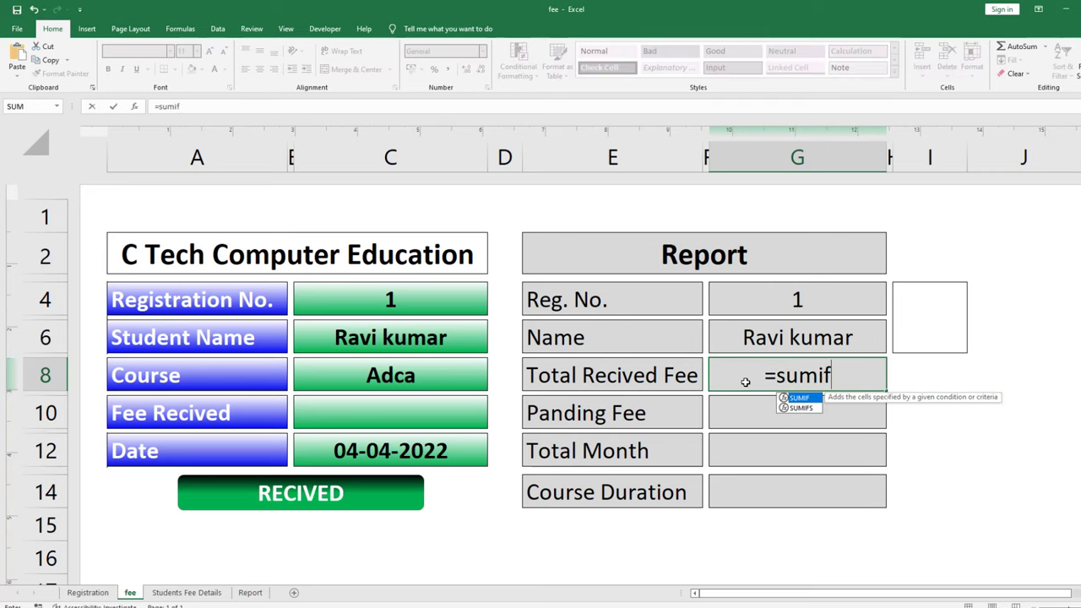
type("(")
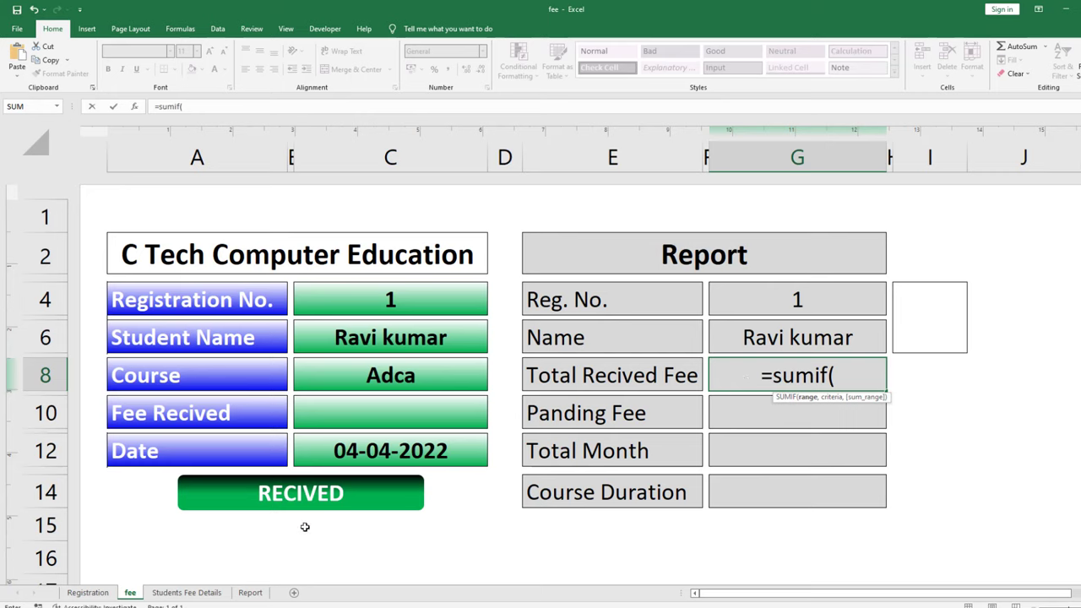
left_click(189, 592)
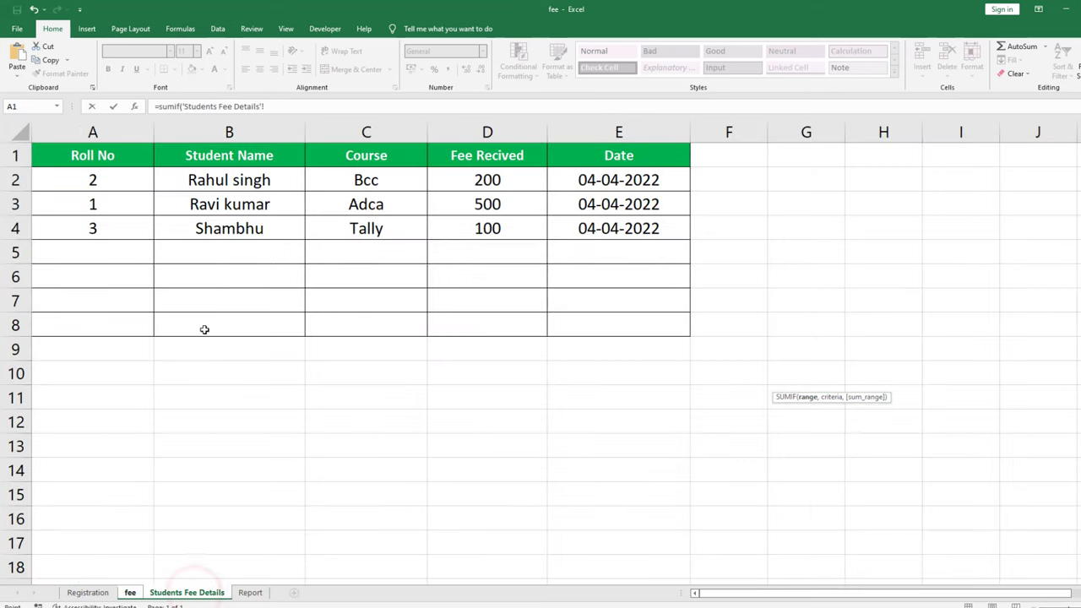
left_click_drag(102, 179, 106, 224)
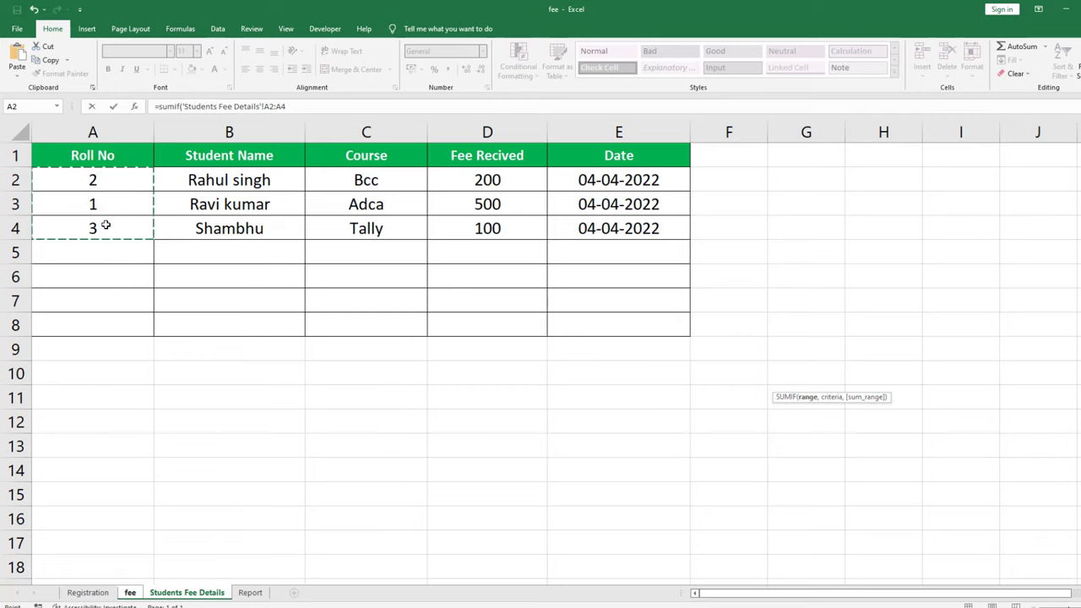
type(",")
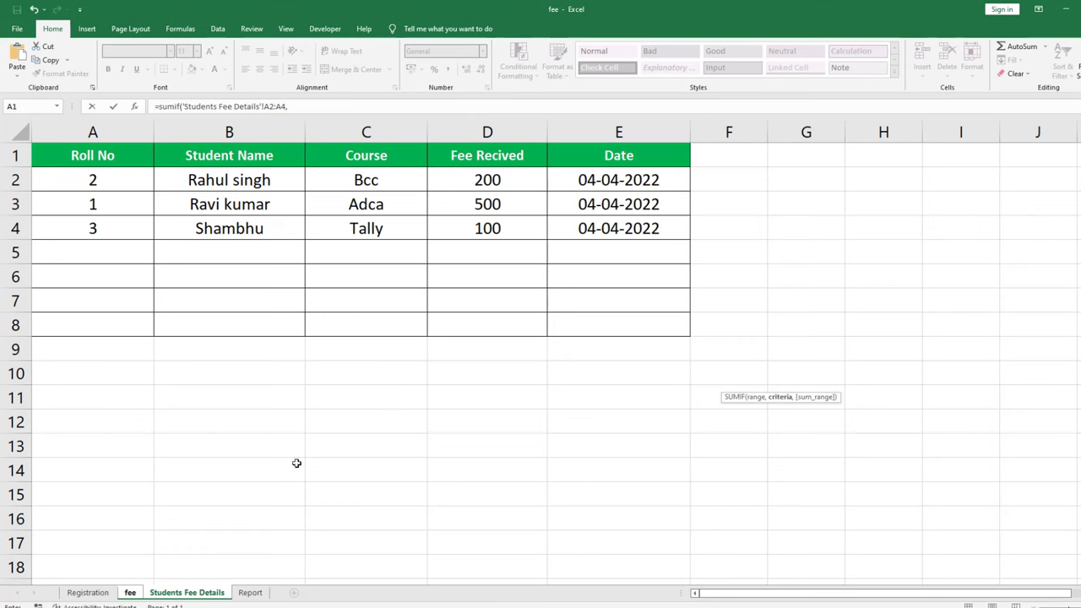
left_click(130, 593)
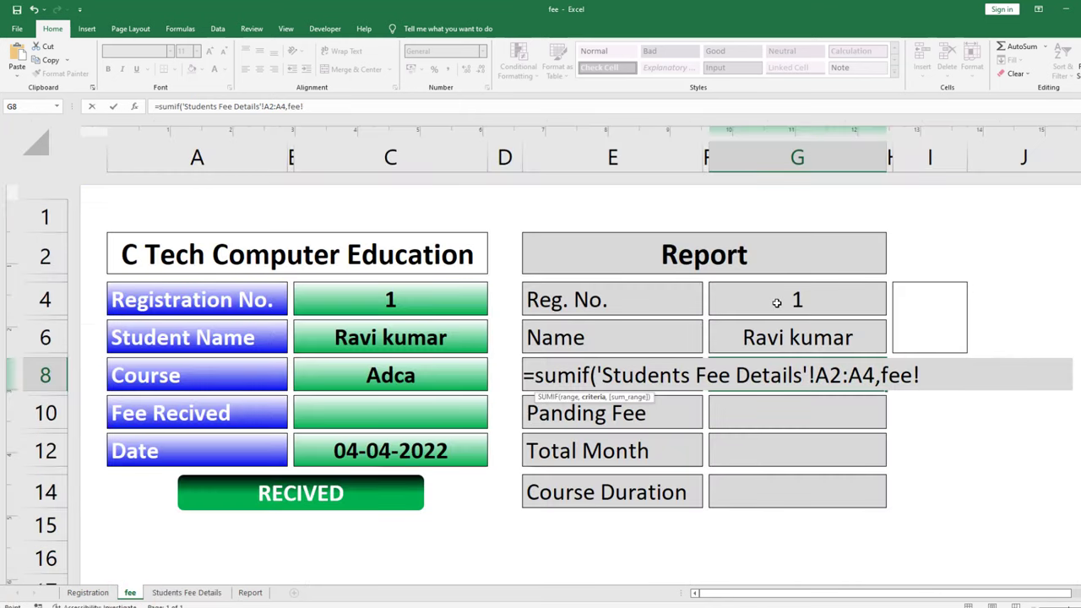
left_click(777, 303)
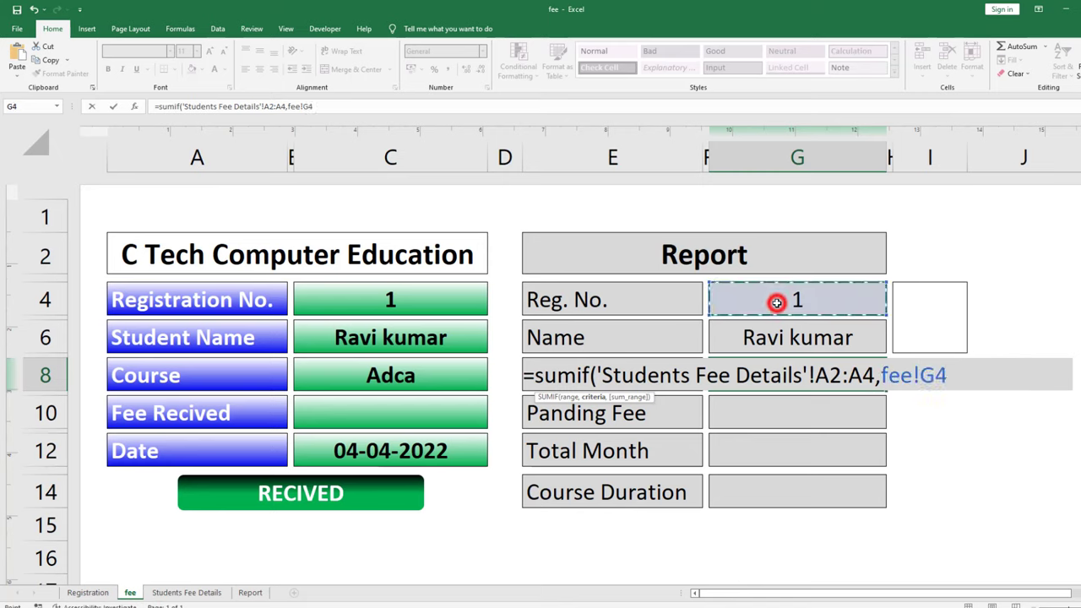
Finish the SUMIF with 'Students Fee Details'!D2:D4 as sum range, giving 500.
type(",")
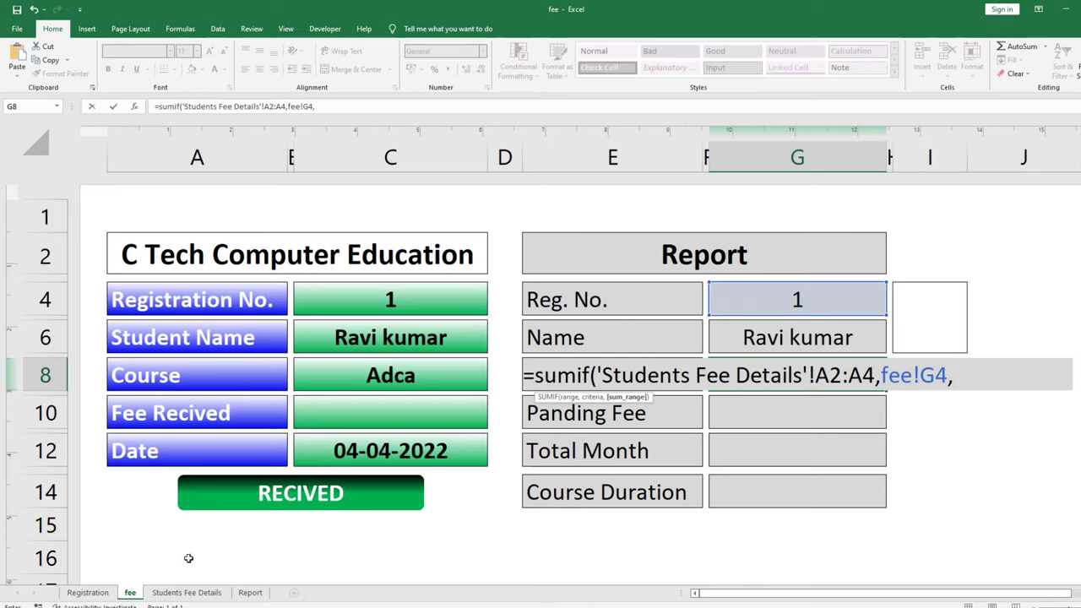
left_click(184, 595)
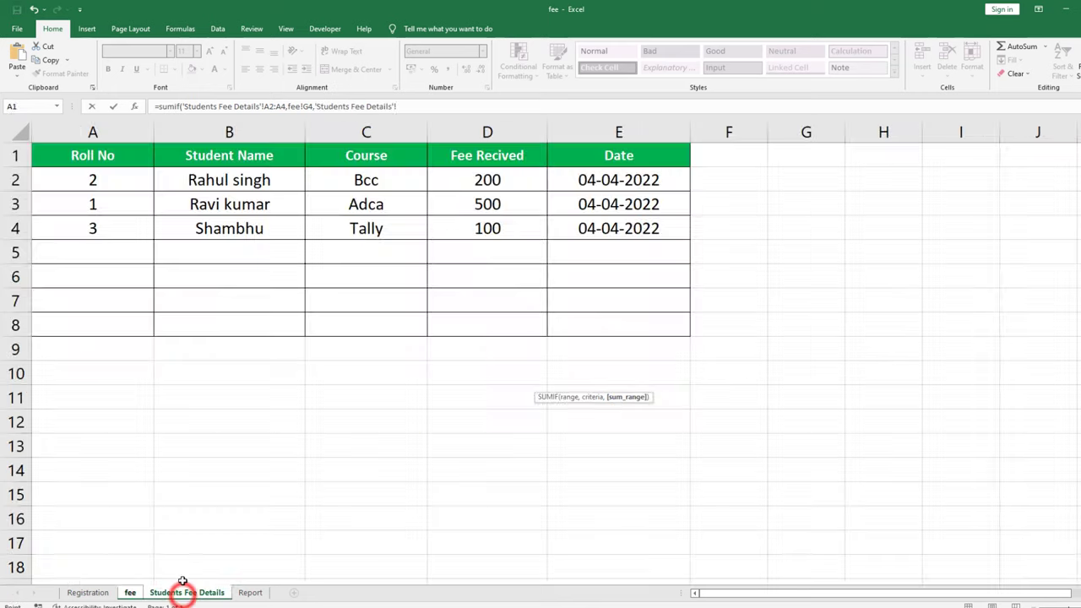
left_click_drag(490, 180, 489, 228)
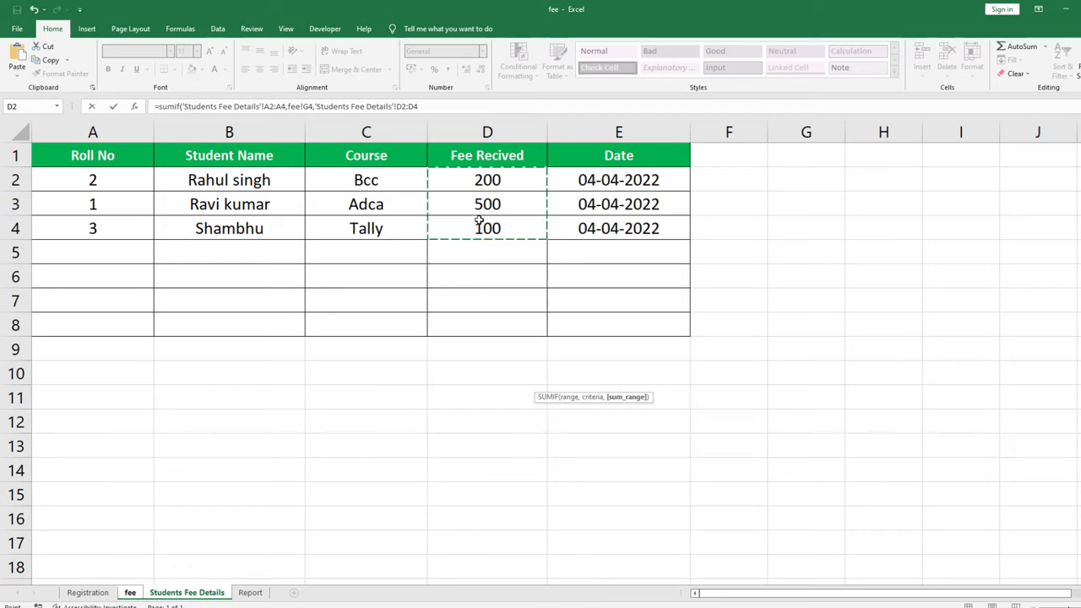
type(")")
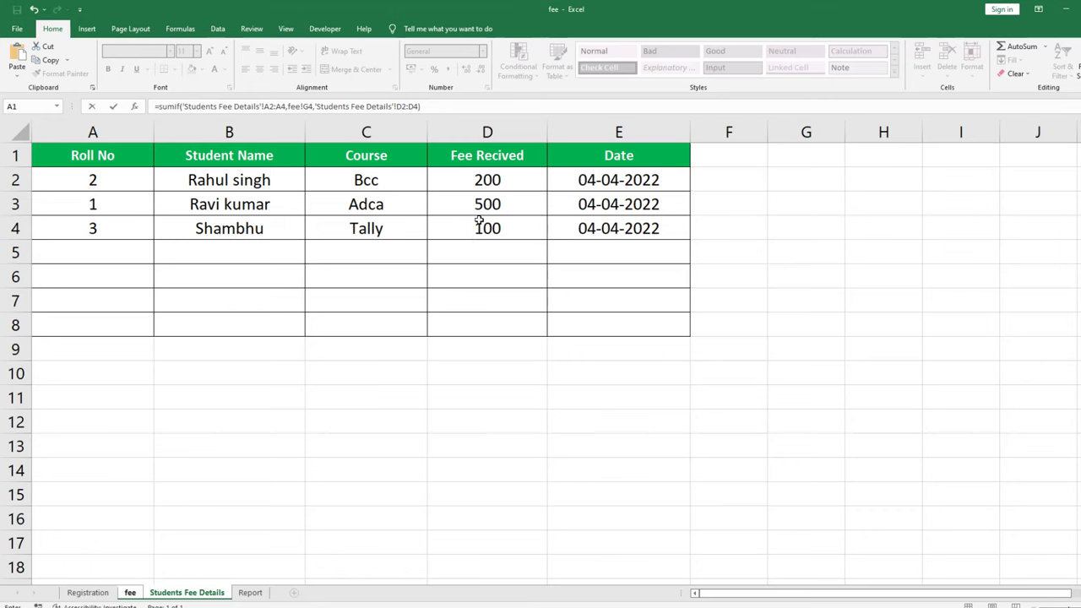
key("Return")
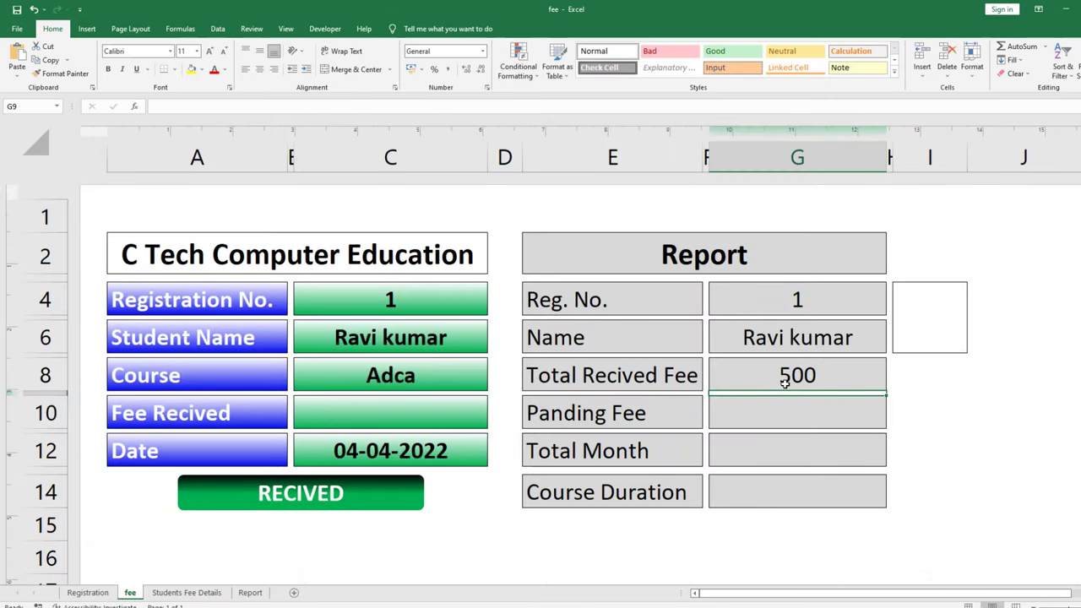
left_click(785, 381)
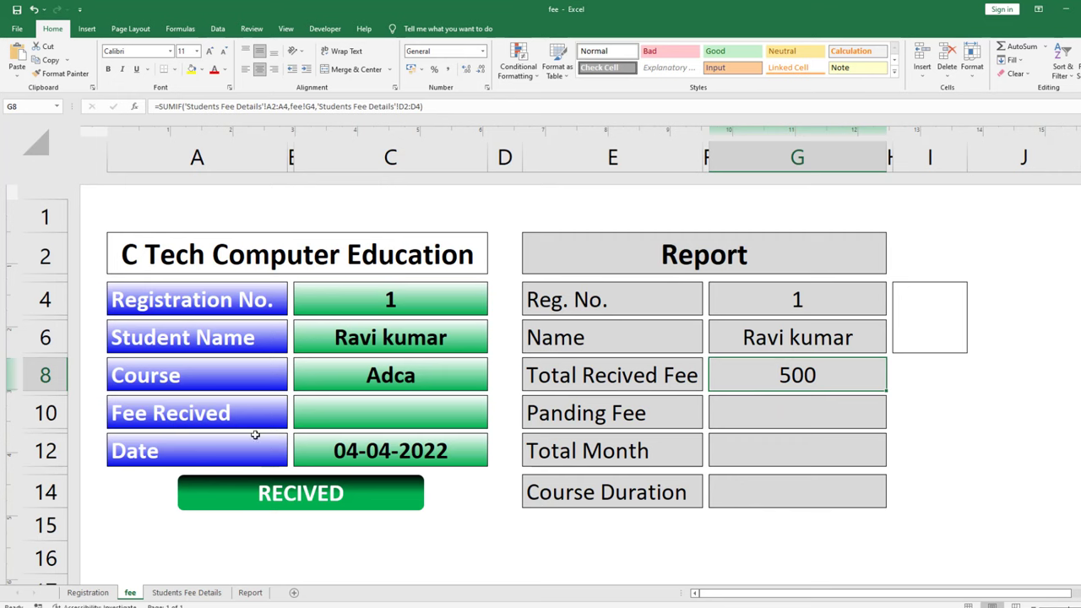
Enter registration number 3 in C4, comparing against the Students Fee Details records.
left_click(185, 591)
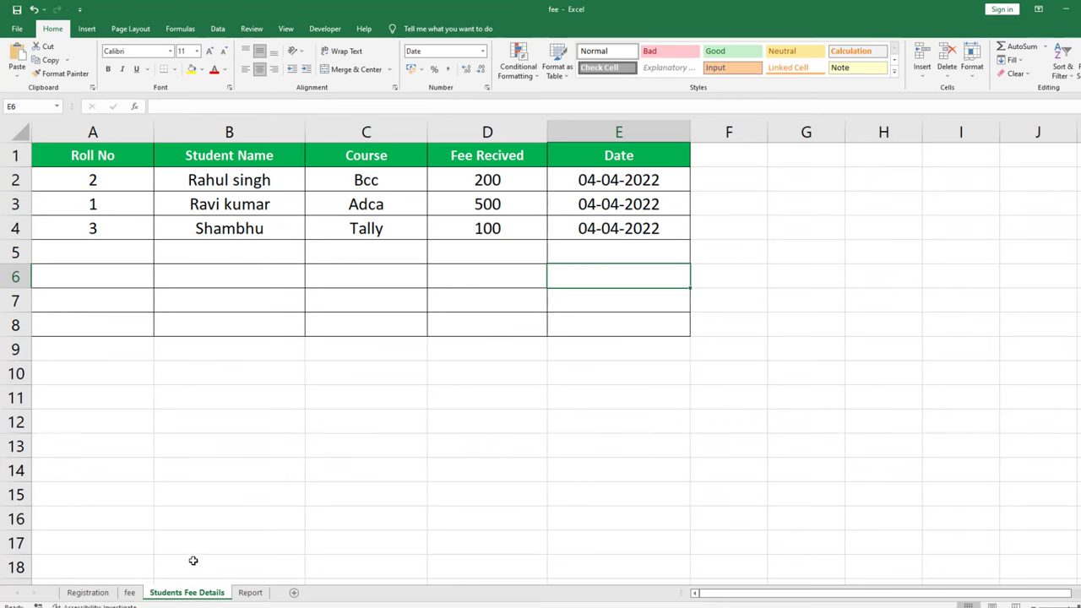
left_click(130, 592)
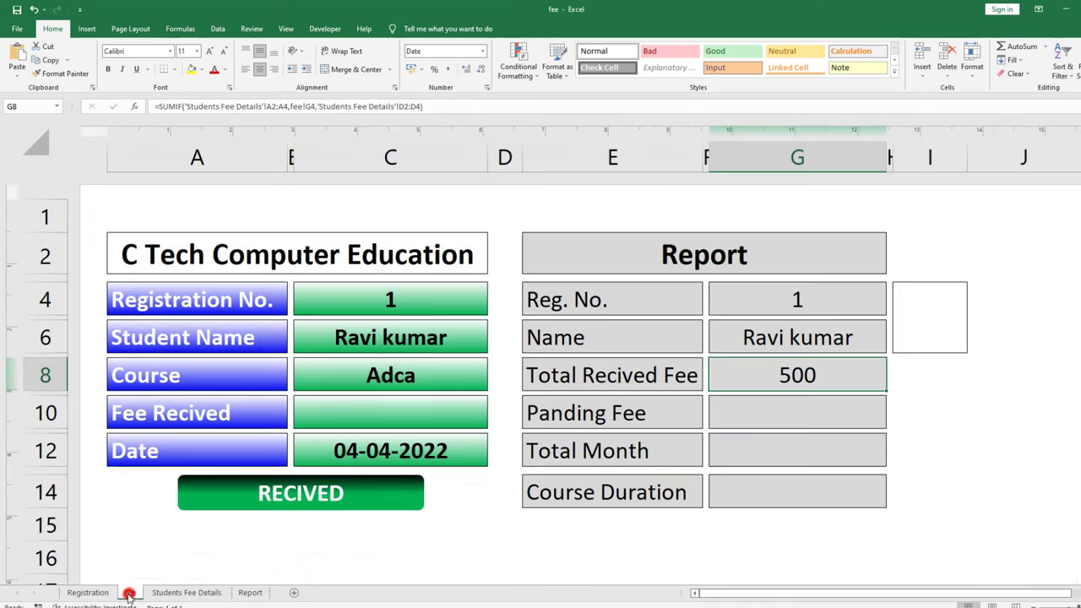
left_click(384, 296)
type("3")
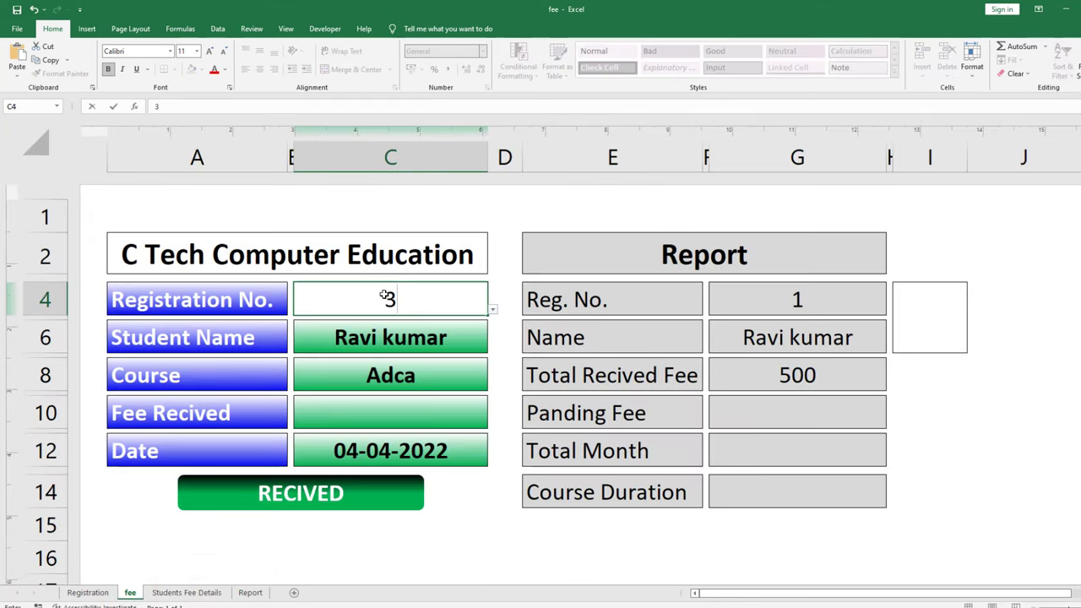
key("Return")
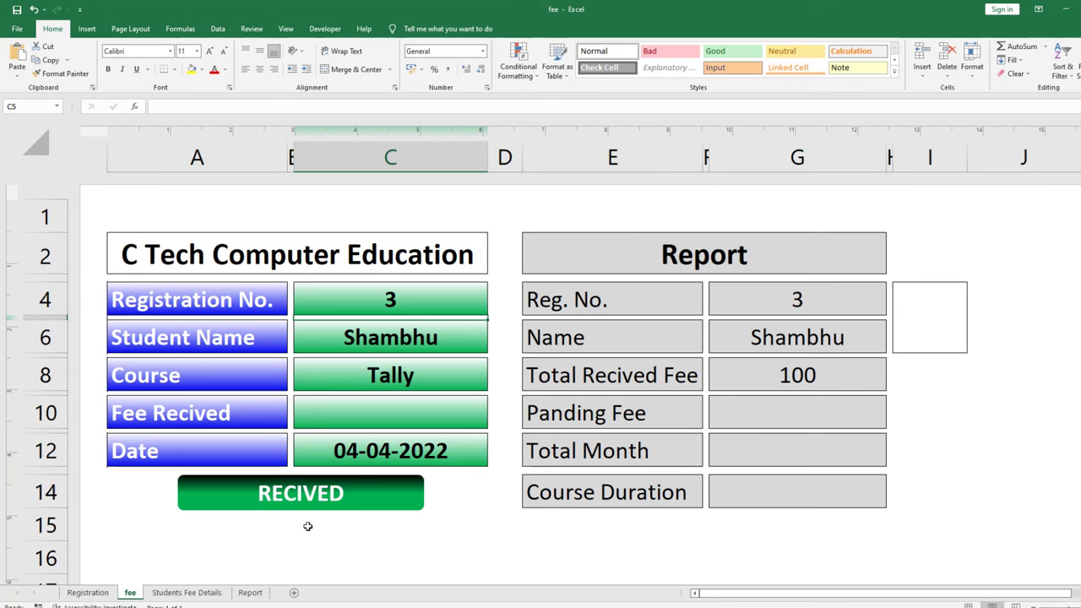
left_click(186, 592)
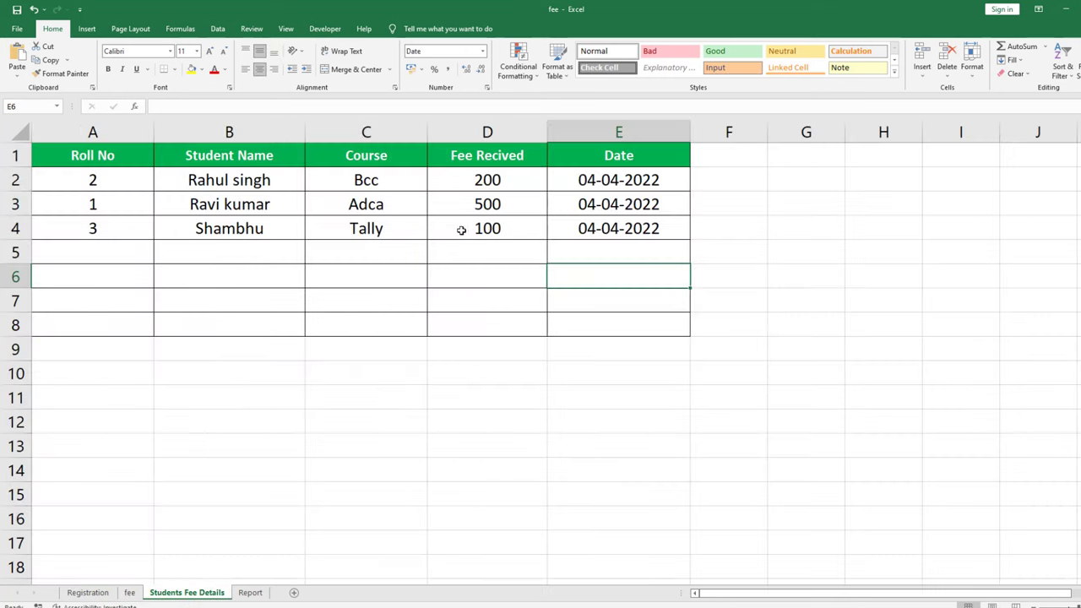
key("ctrl+Page_Up")
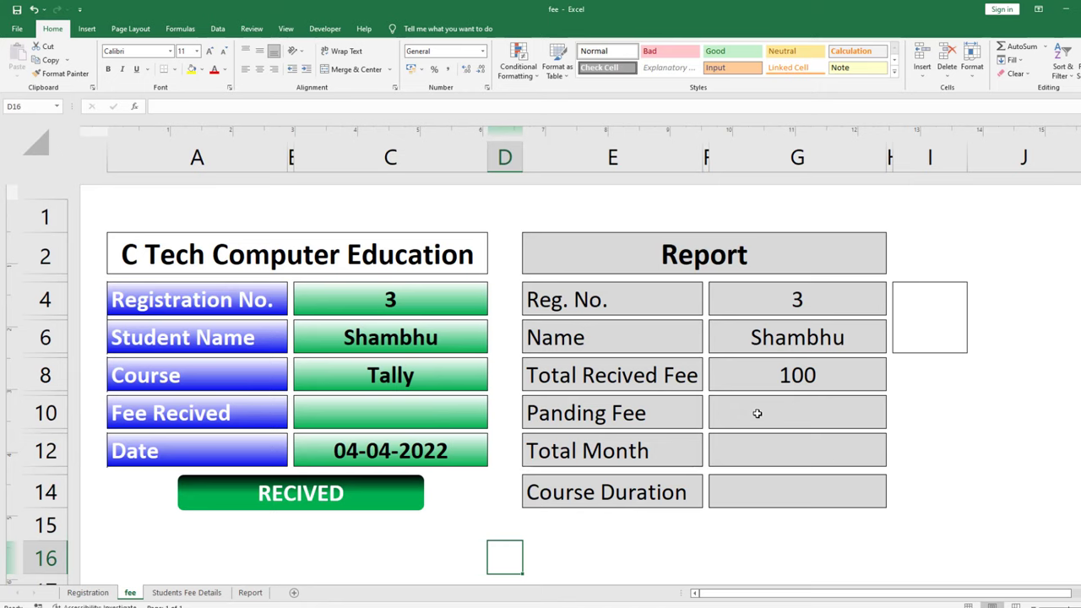
In G10, begin =SUMIF with Registration A2:A4 (list) as range and fee!G4 as criterion.
left_click(758, 413)
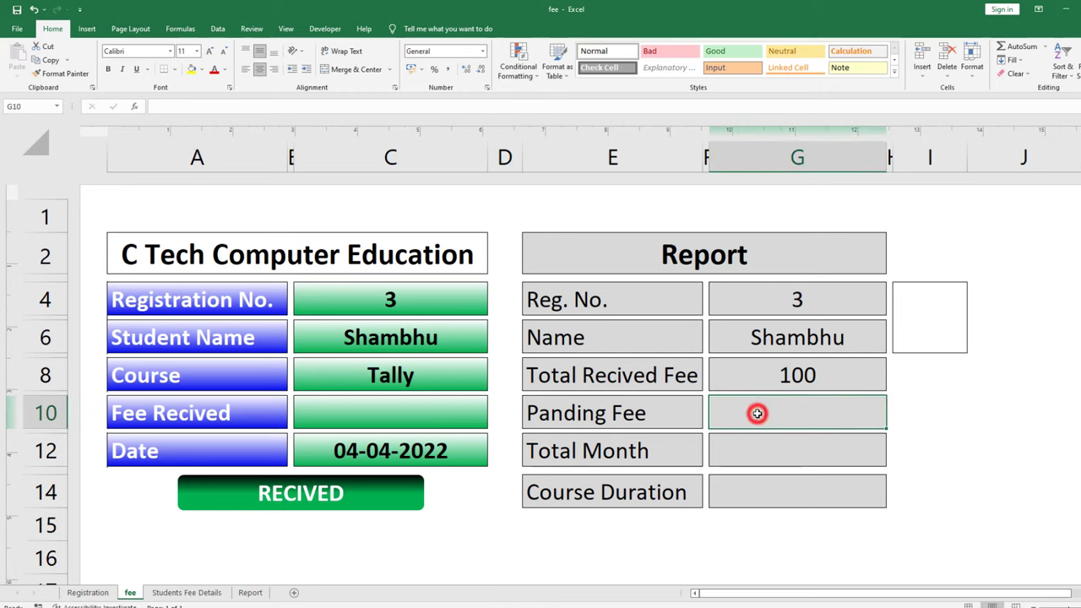
type("=")
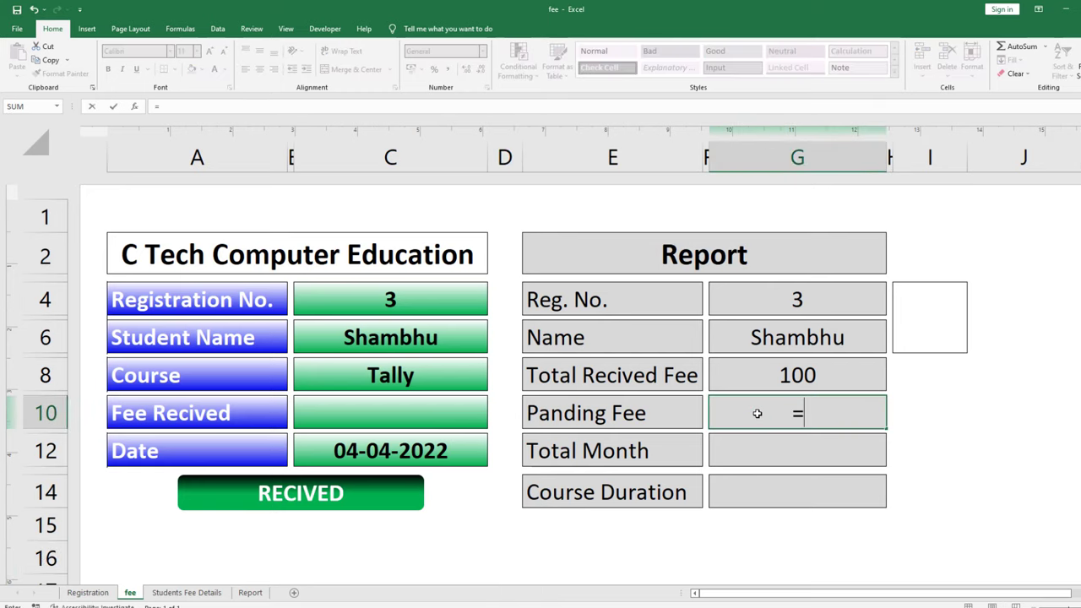
type("su")
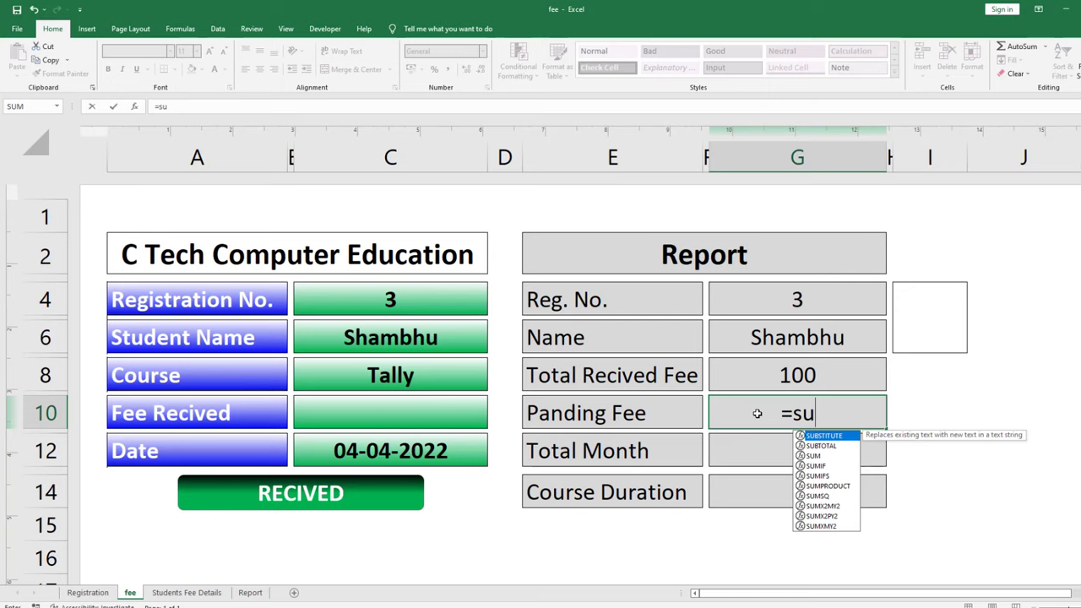
type("mif(")
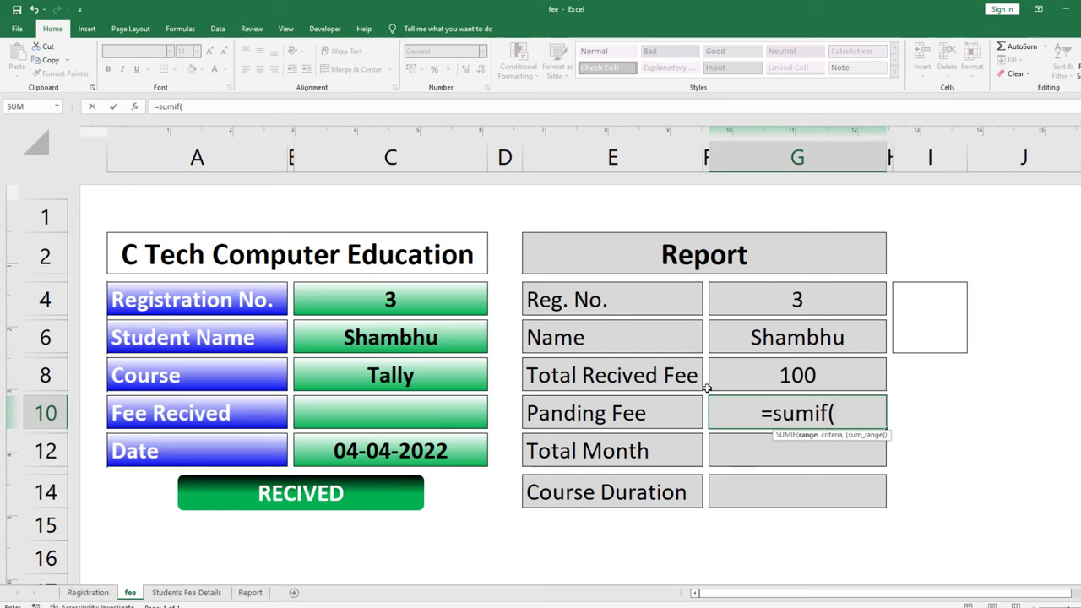
left_click(106, 594)
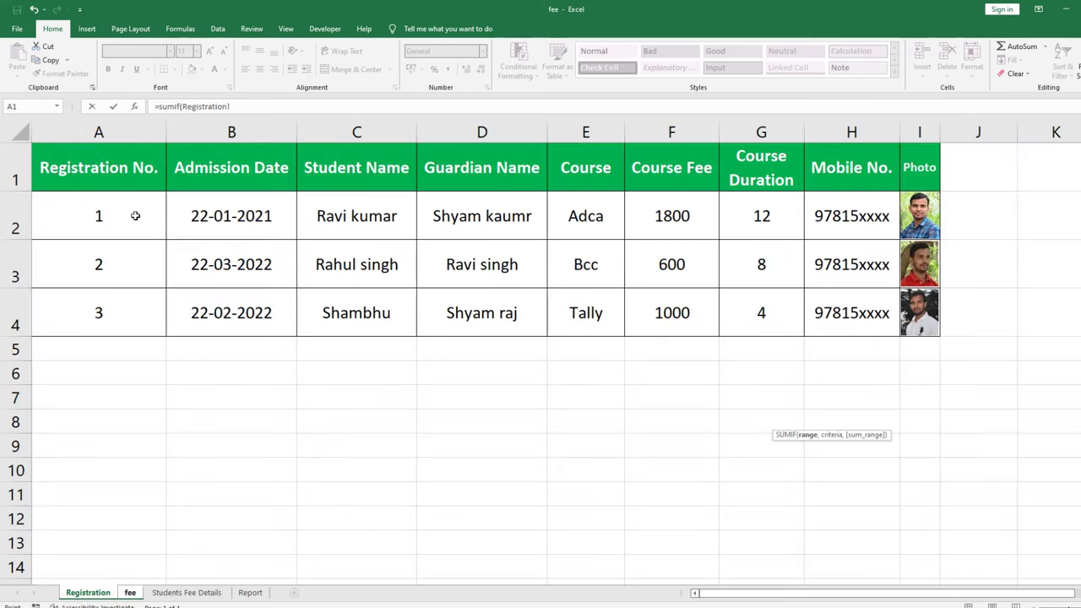
left_click_drag(135, 216, 130, 305)
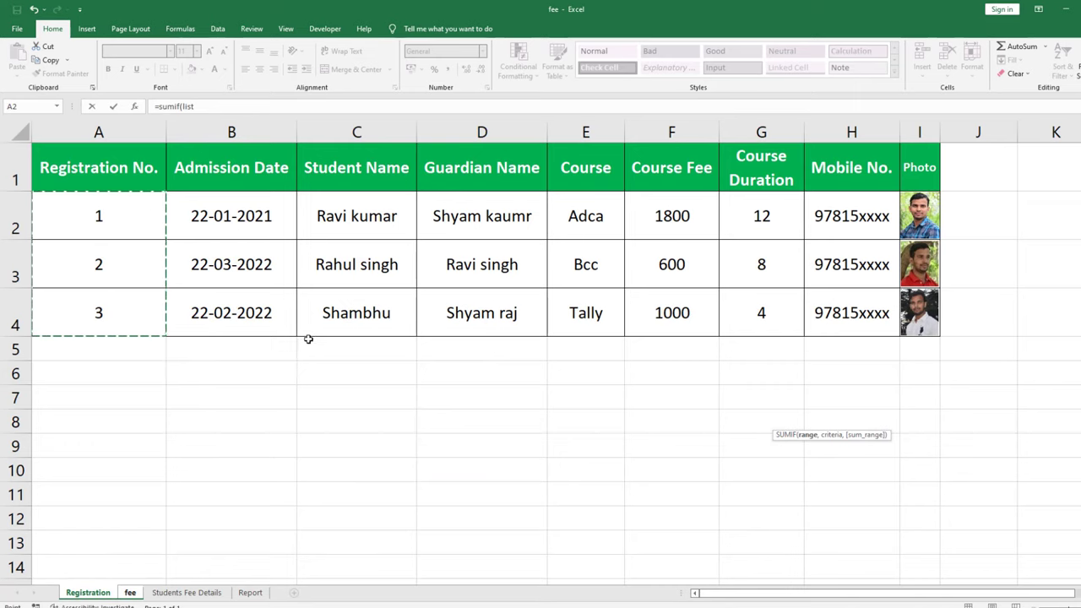
type(",")
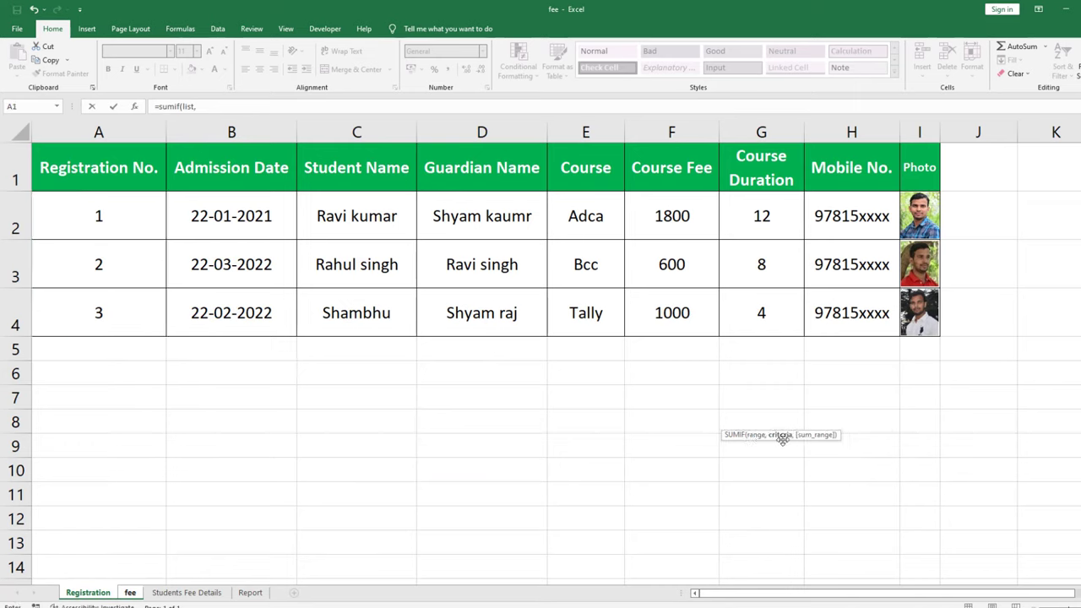
left_click(131, 592)
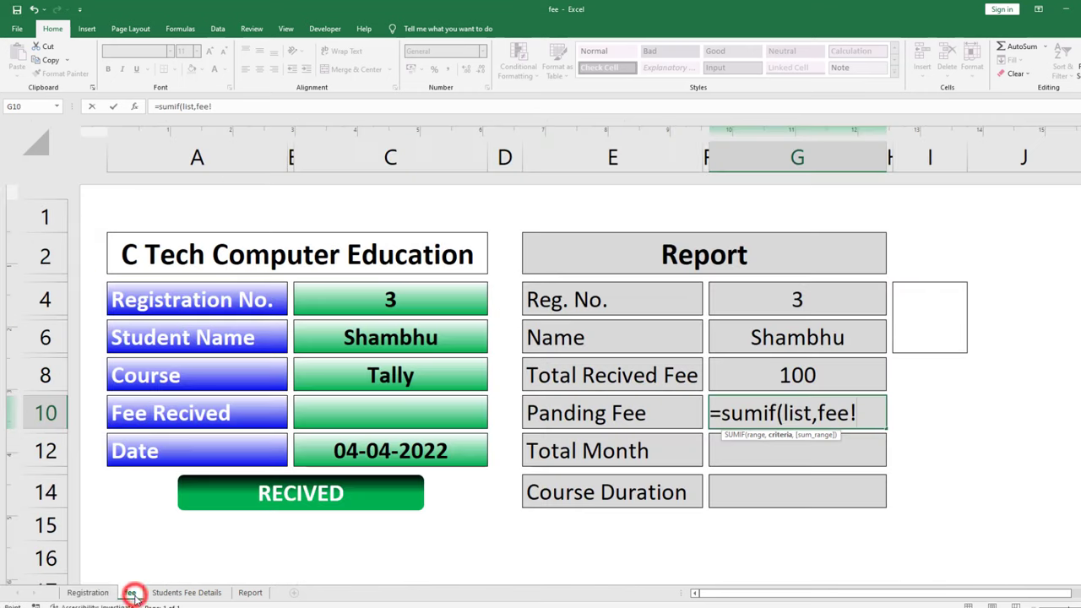
left_click(774, 299)
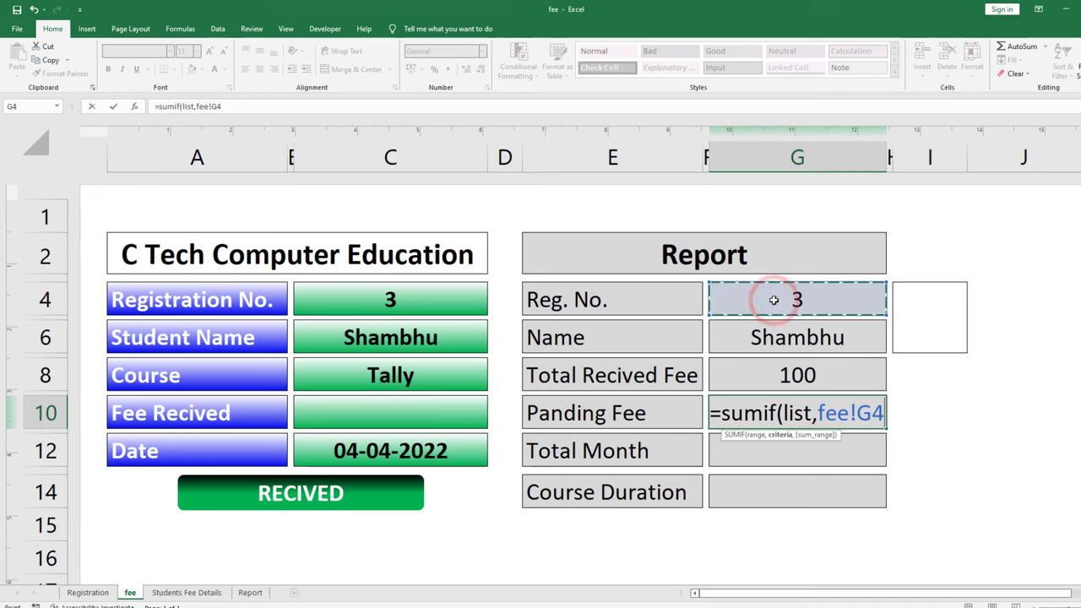
Complete the SUMIF with Registration!F2:F4 as sum range, showing 1000, and check the course fees.
type(",")
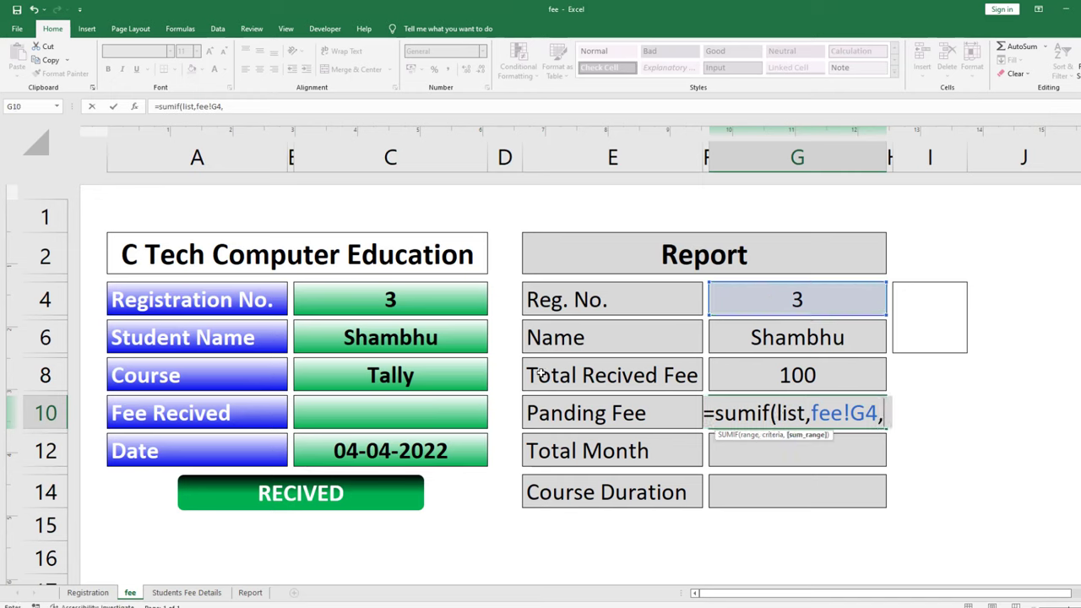
left_click(88, 592)
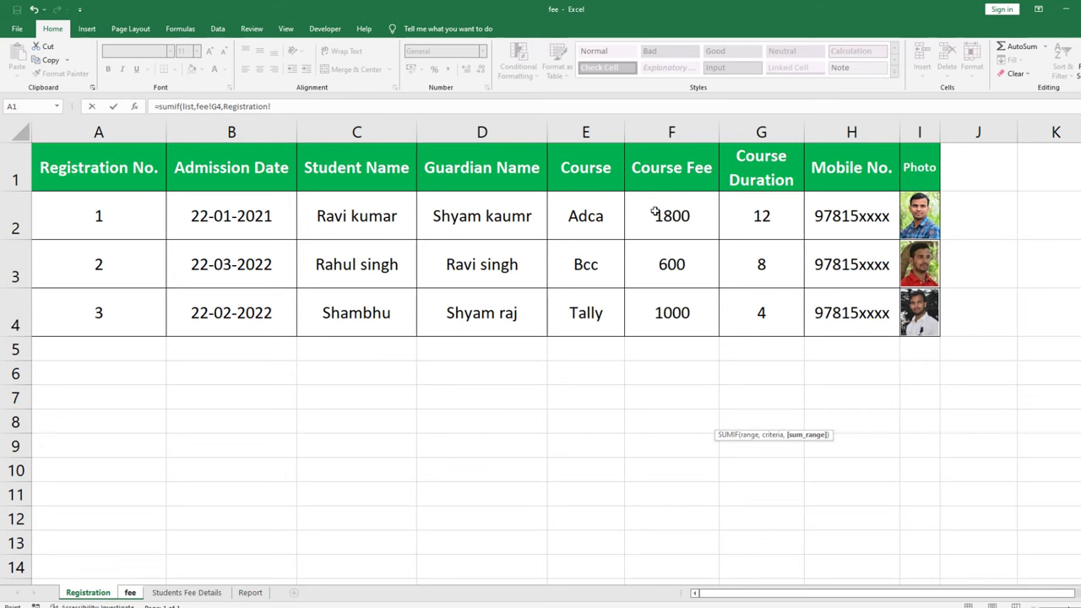
left_click_drag(654, 212, 670, 306)
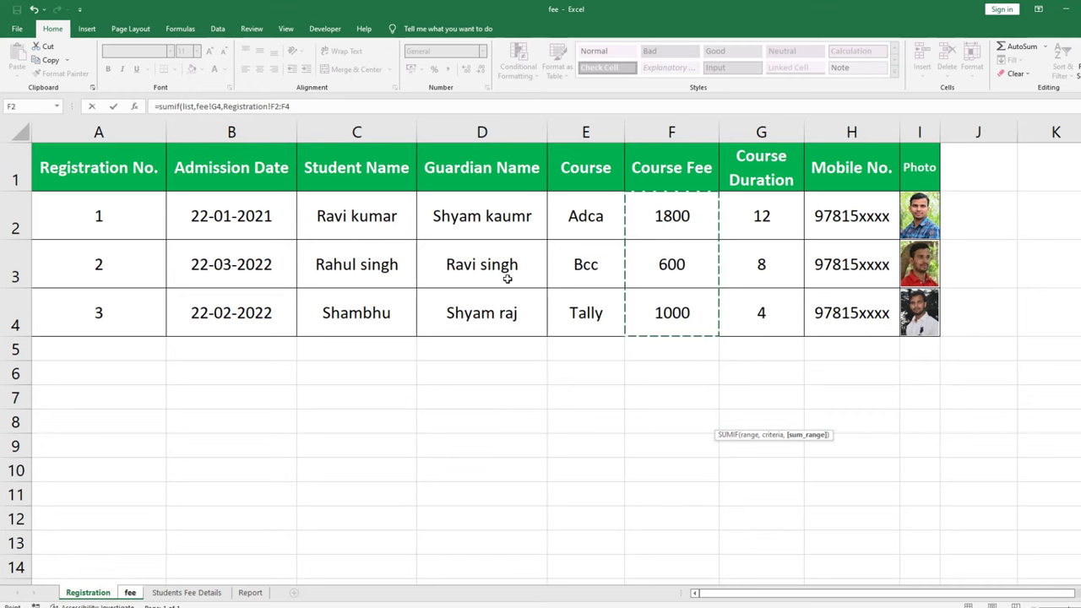
key("Return")
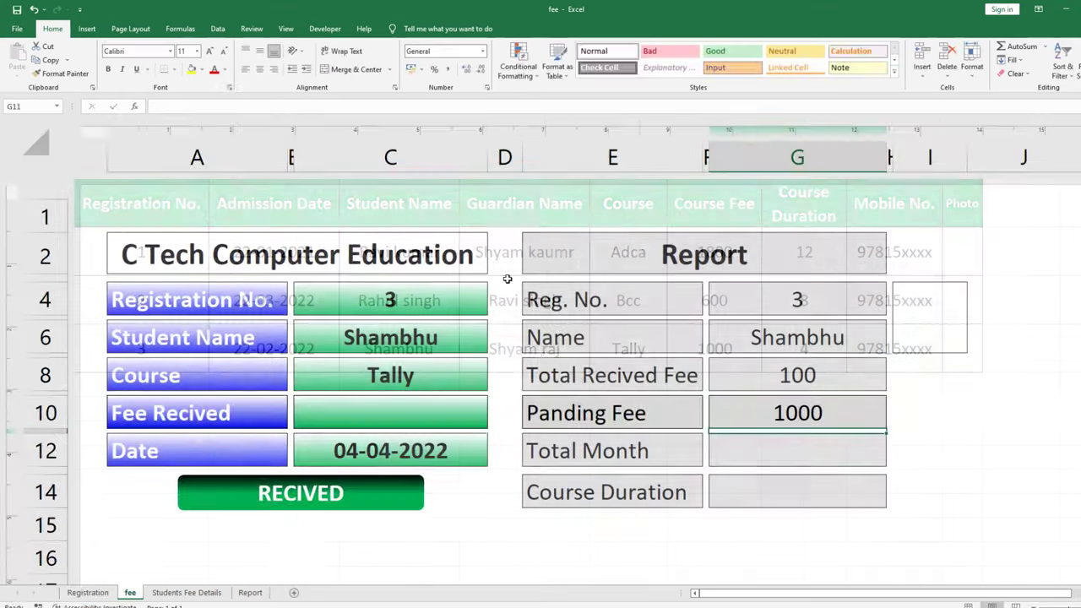
left_click(753, 414)
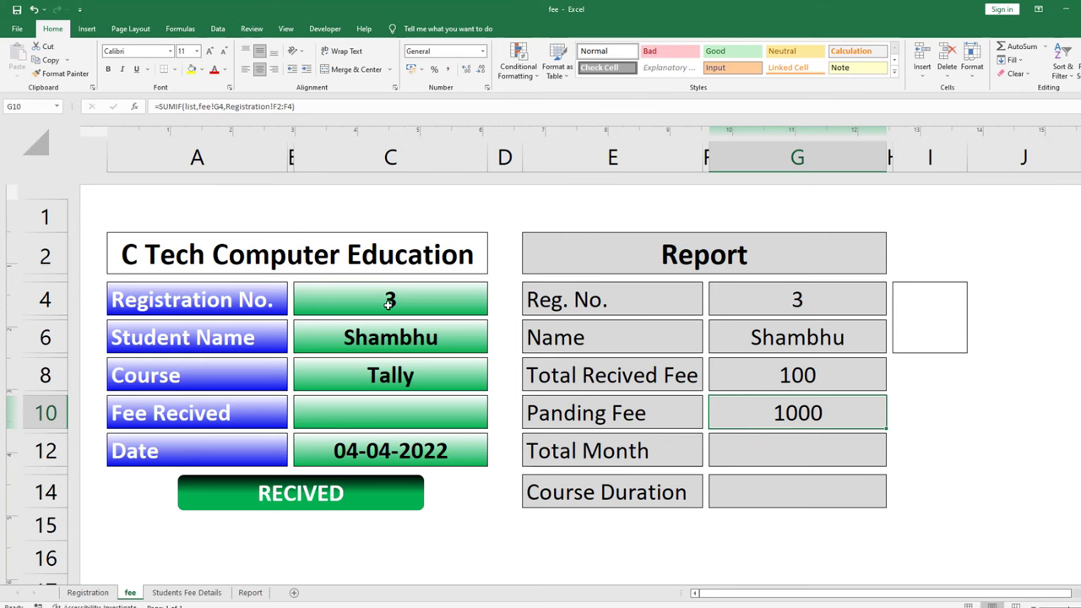
left_click(98, 592)
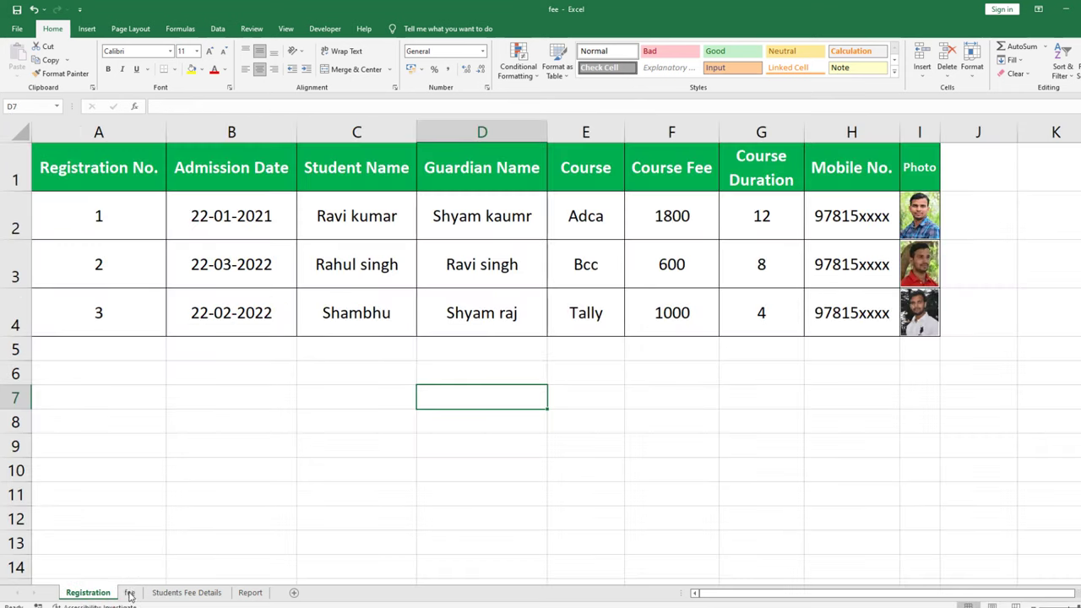
left_click(131, 594)
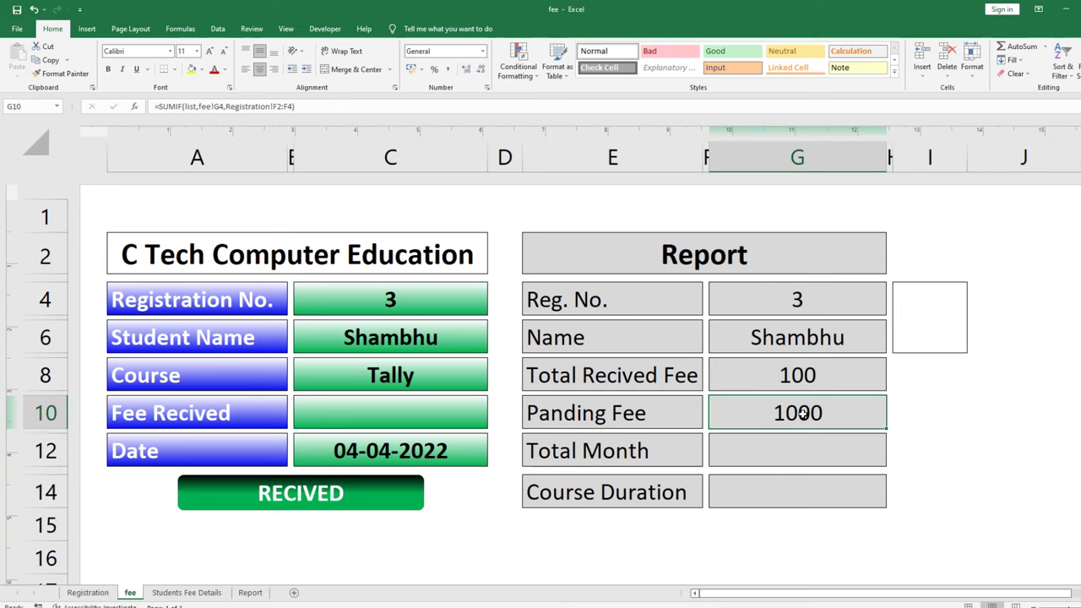
Copy the Total Recived Fee SUMIF formula from G8, leaving G8 unchanged.
left_click(764, 375)
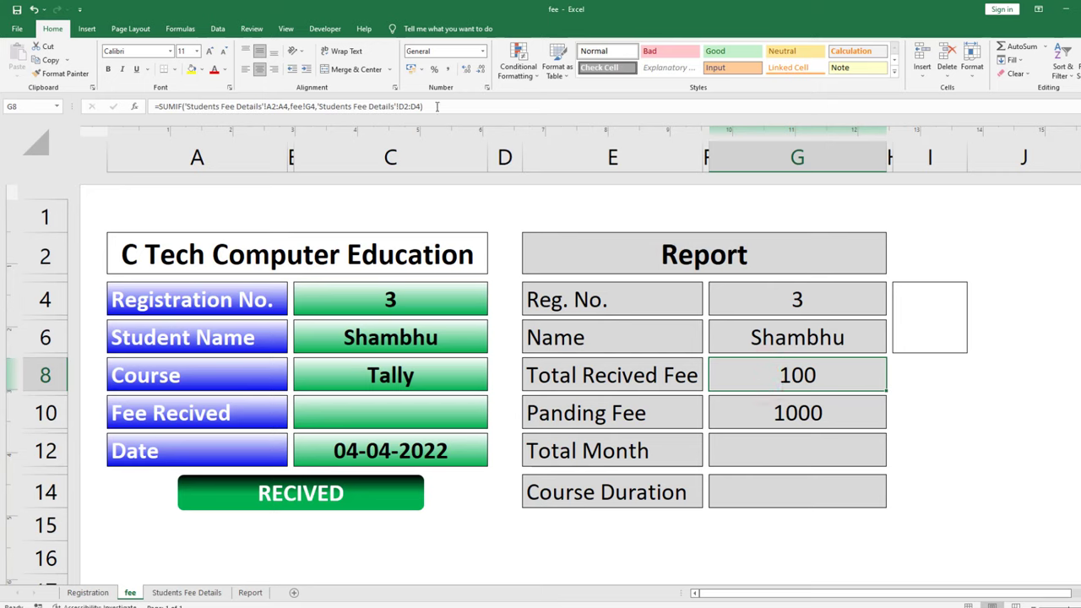
left_click_drag(437, 106, 153, 108)
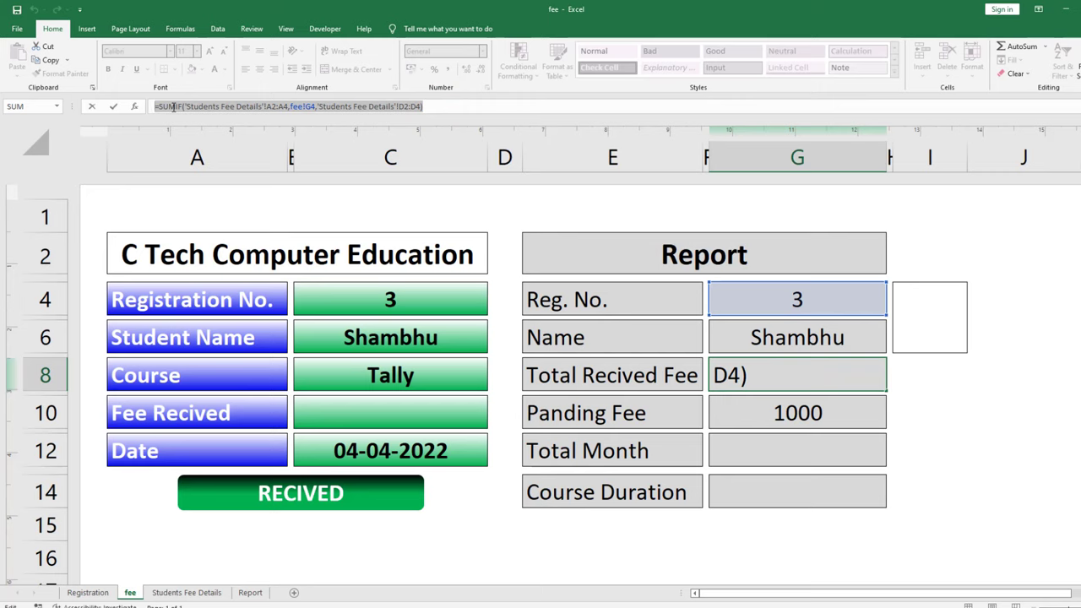
key("ctrl+c")
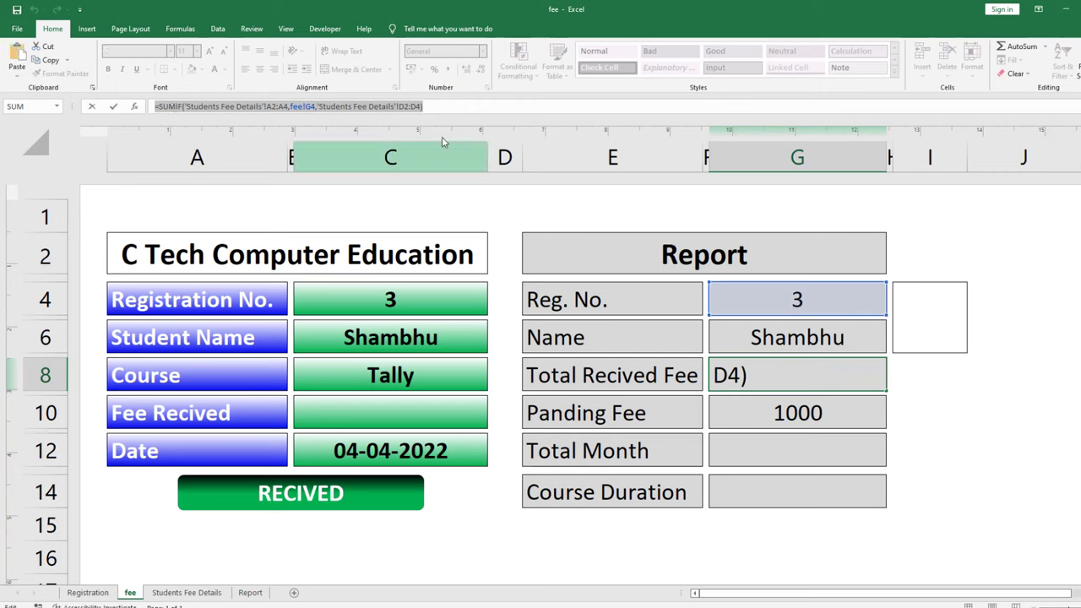
key("ctrl+Return")
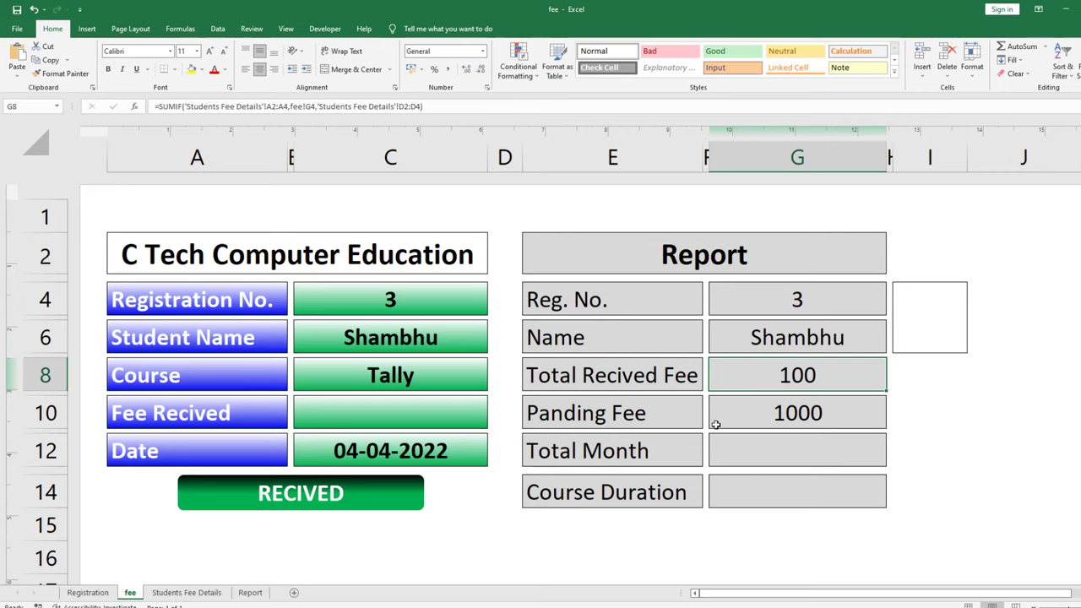
Append the copied SUMIF after a minus sign in G10's formula, giving 900.
left_click(751, 414)
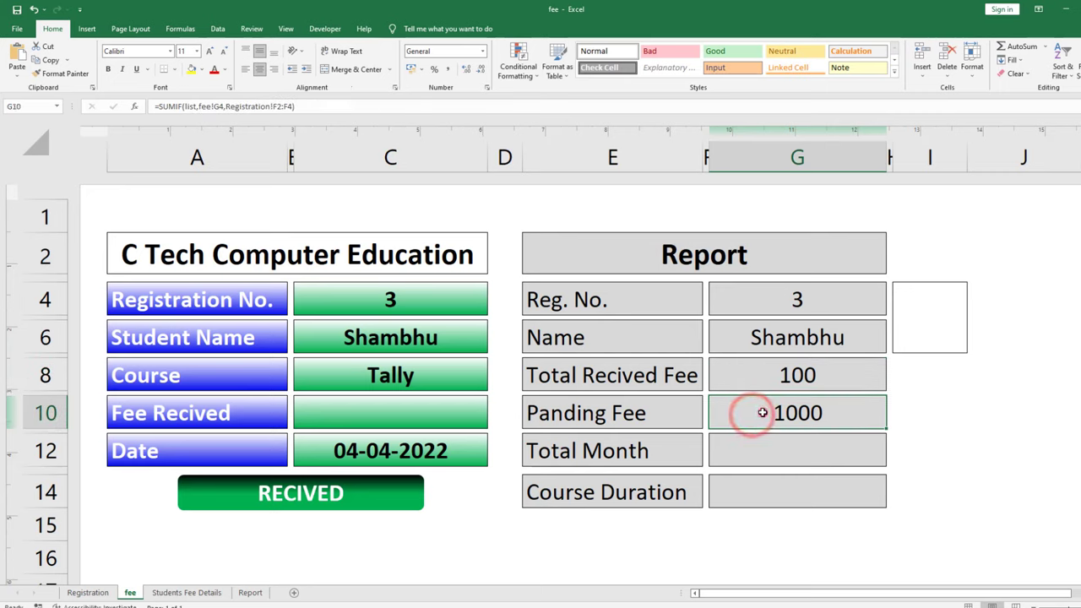
double_click(753, 413)
left_click(310, 106)
type("-")
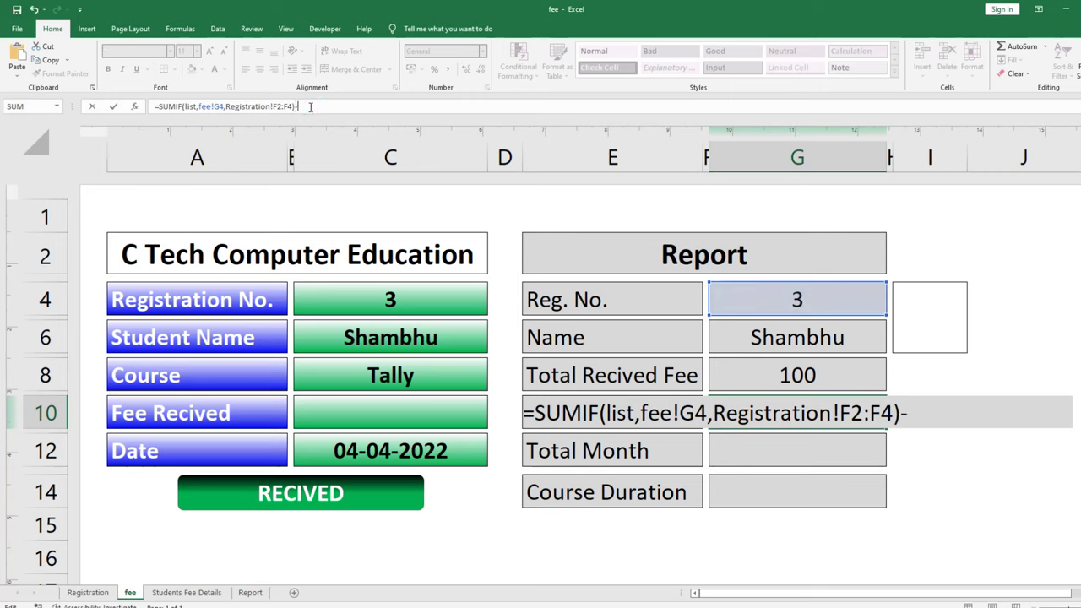
key("ctrl+v")
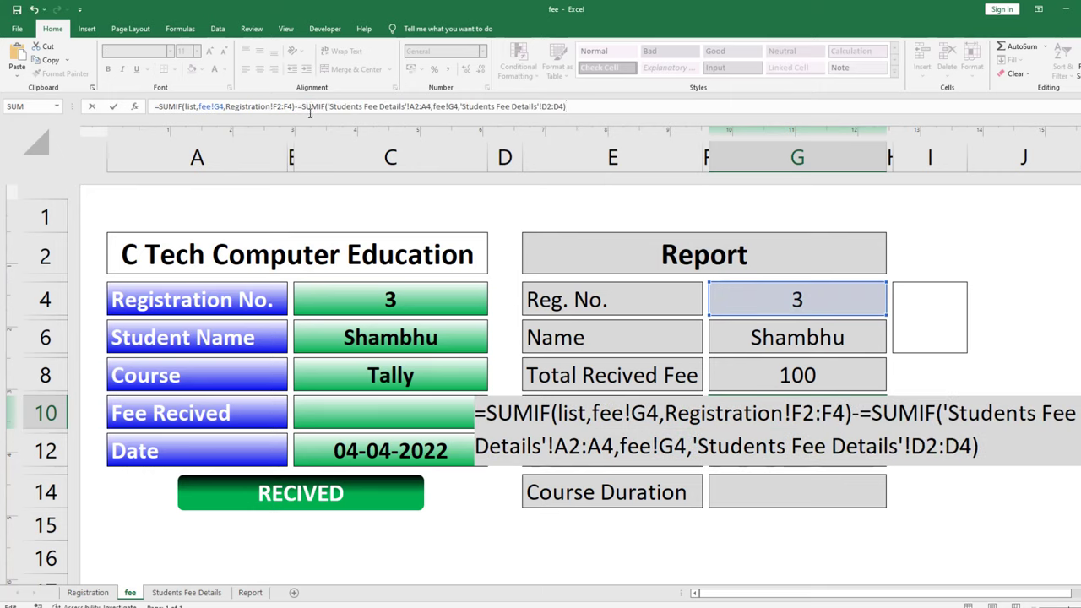
left_click(303, 107)
key("BackSpace")
left_click(587, 106)
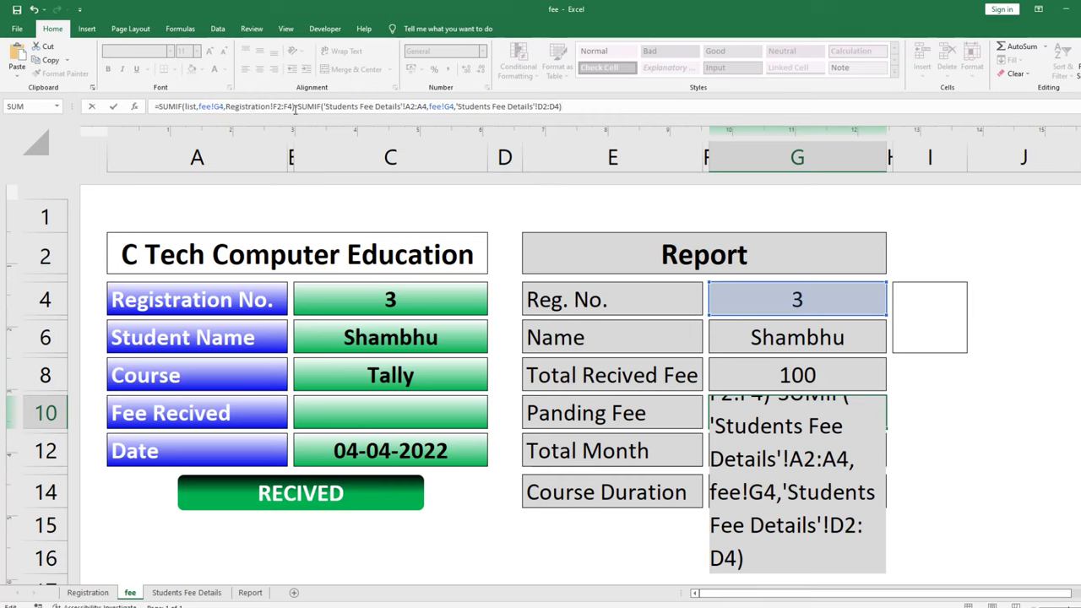
key("Return")
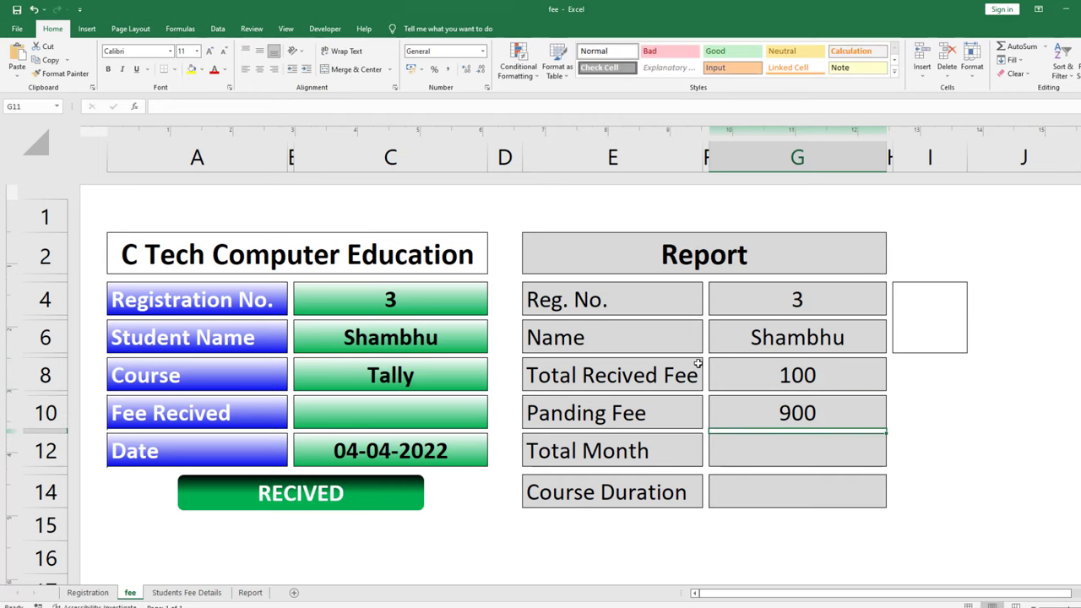
Apply rupee Currency format to Panding Fee G10 and Total Recived Fee G8, showing ₹ 900 and ₹ 100.
left_click(776, 412)
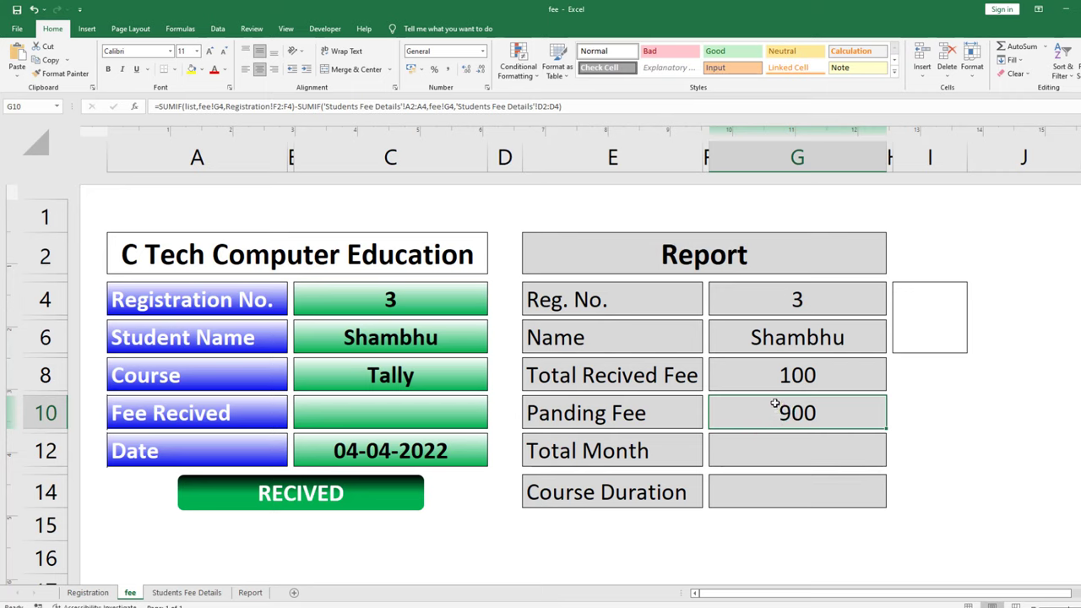
key("ctrl+shift+4")
left_click(792, 374)
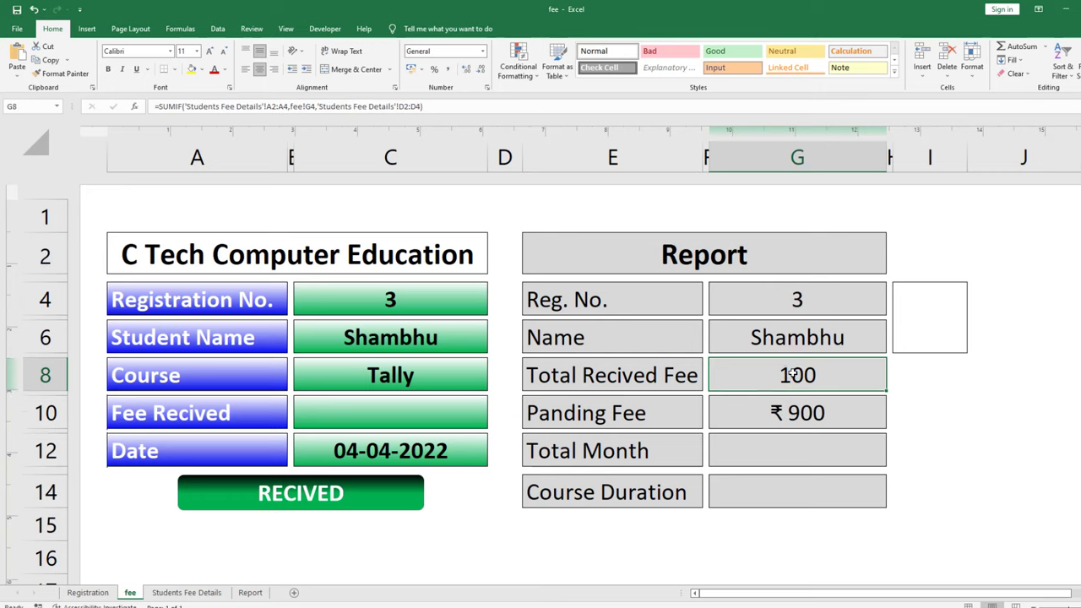
key("ctrl+shift+4")
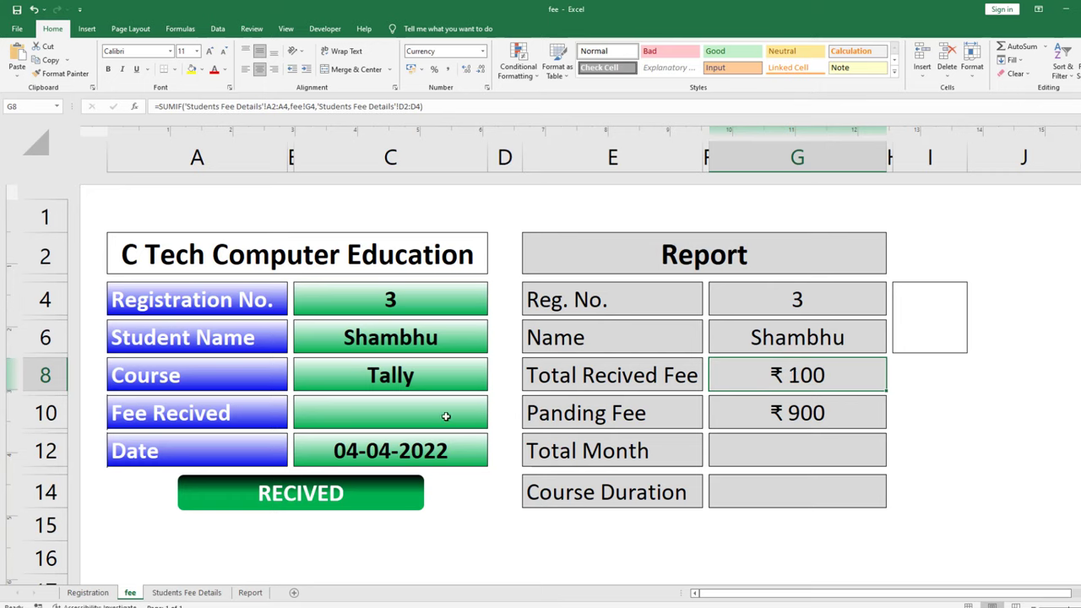
left_click(442, 415)
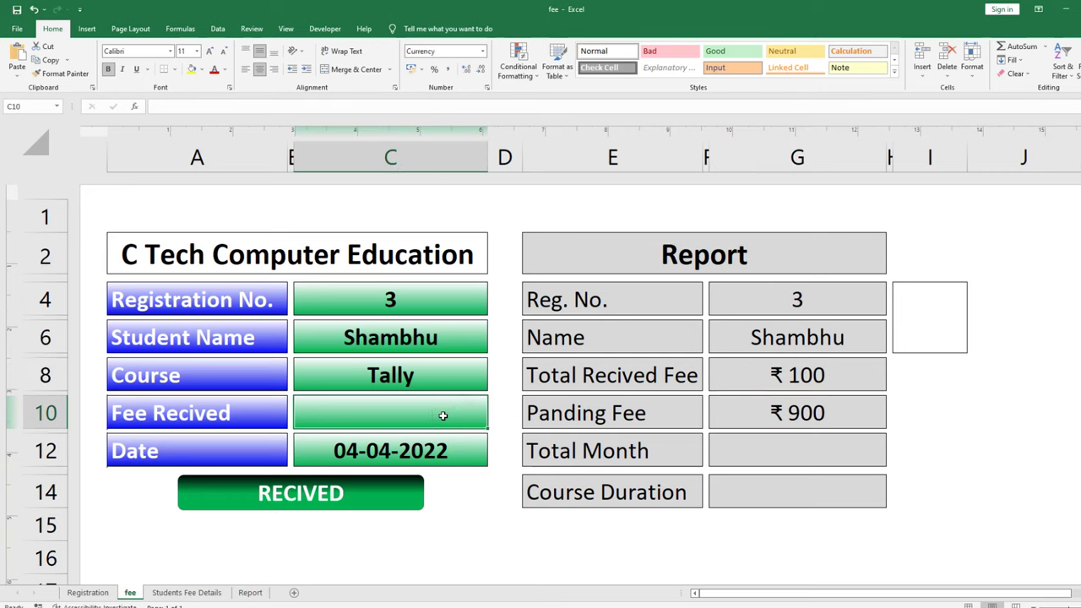
left_click(737, 448)
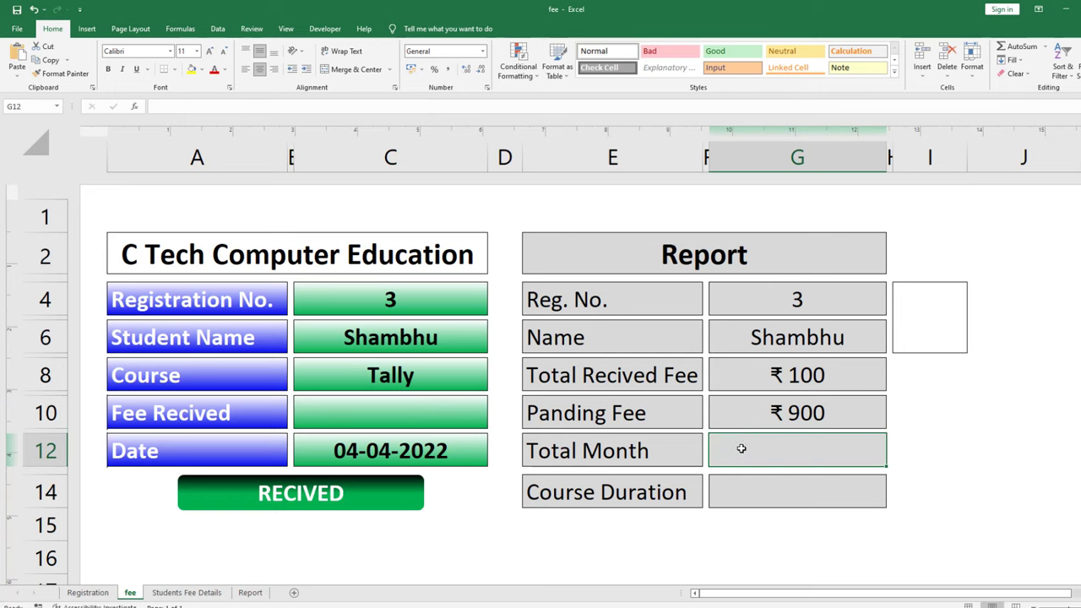
Save the workbook to the Desktop as 'fee', replacing the existing macro-enabled file.
left_click(21, 29)
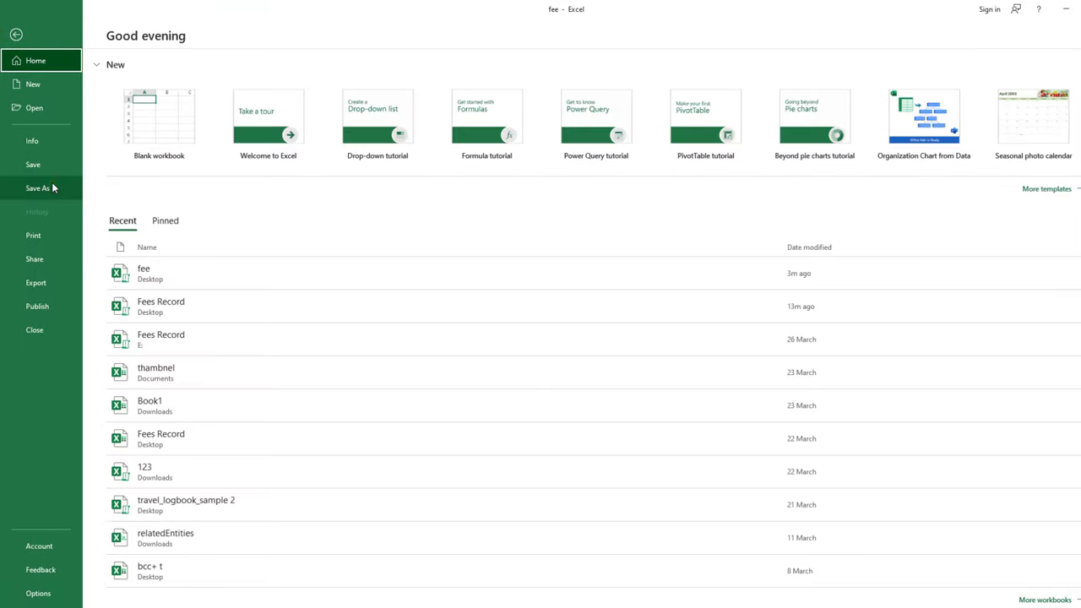
left_click(52, 187)
left_click(360, 137)
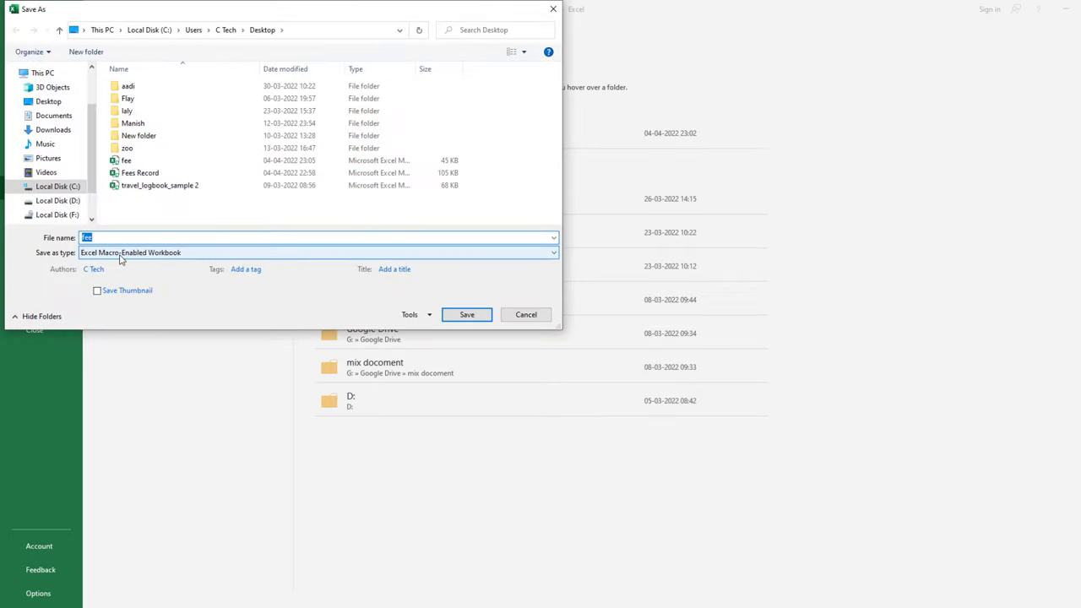
left_click(463, 314)
left_click(595, 314)
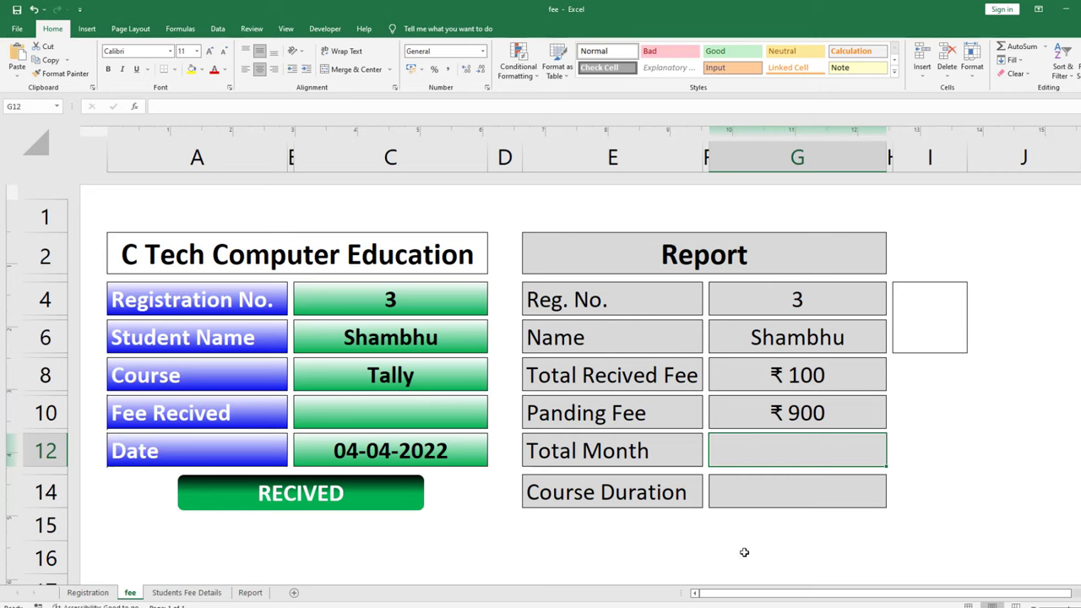
Copy the name lookup formula =IFERROR(VLOOKUP(G4,data,3,0),"") from G6.
left_click(747, 550)
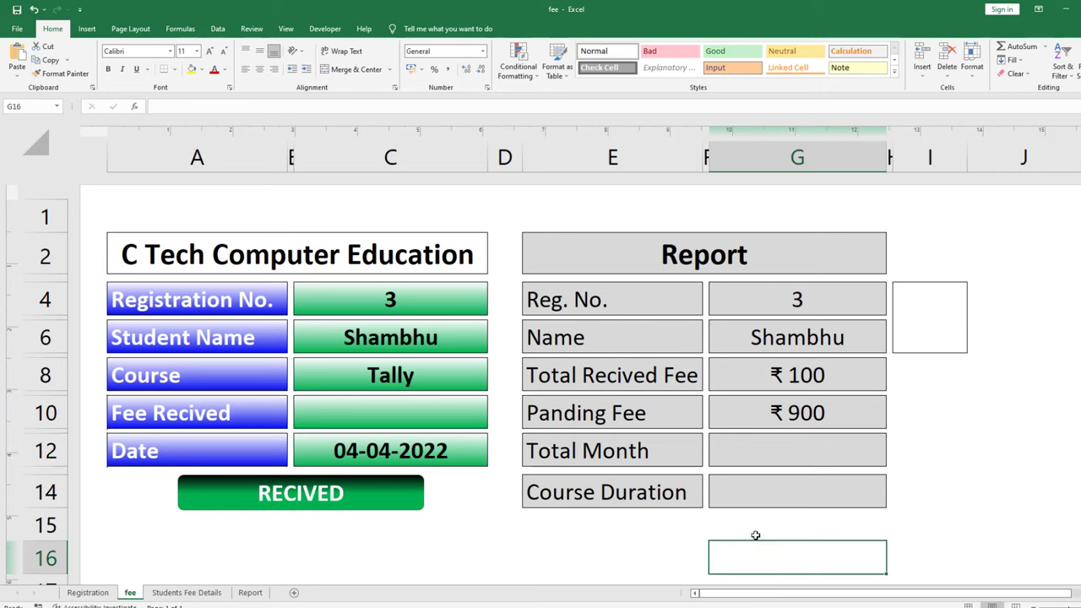
left_click(751, 470)
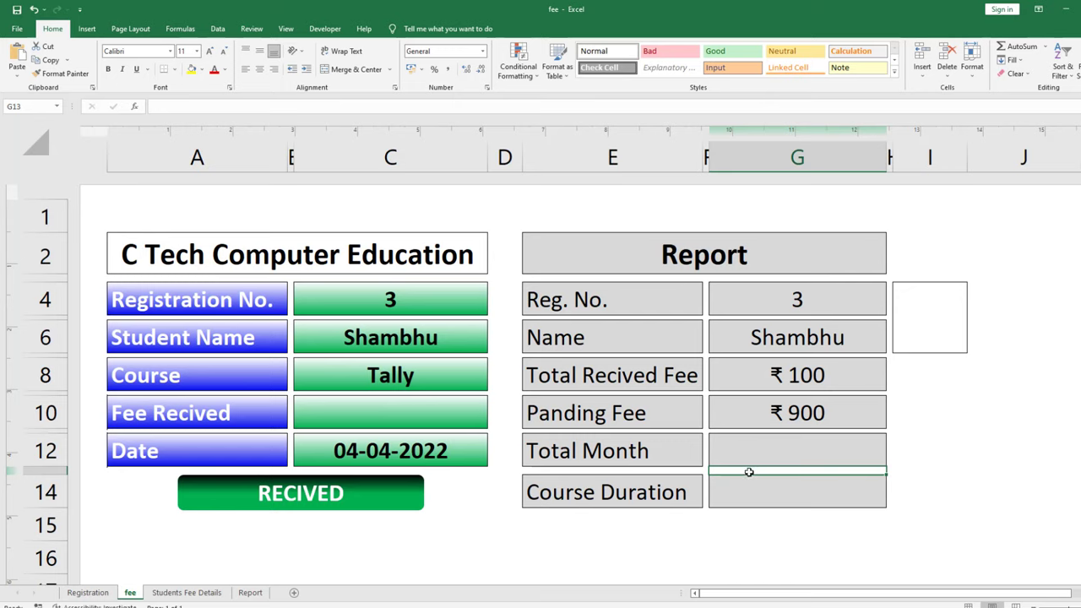
type("=")
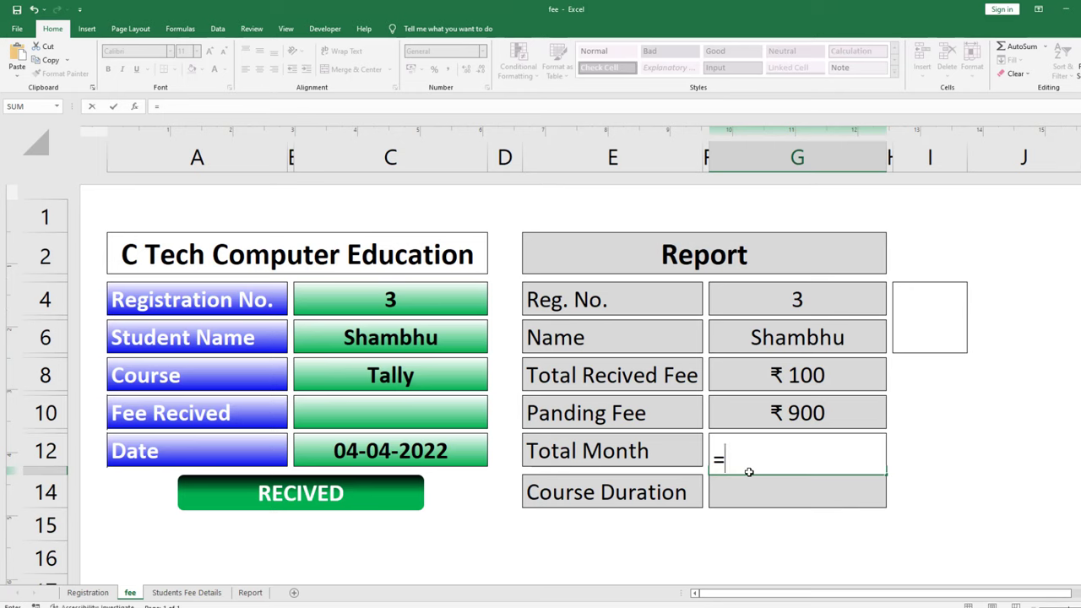
key("BackSpace")
left_click(730, 516)
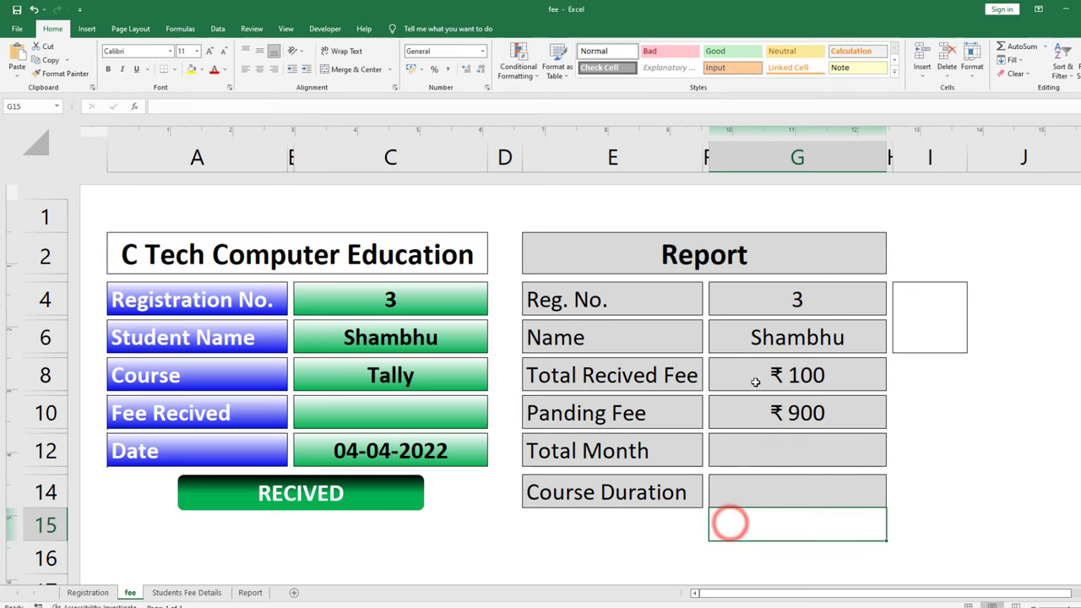
left_click(750, 348)
double_click(750, 348)
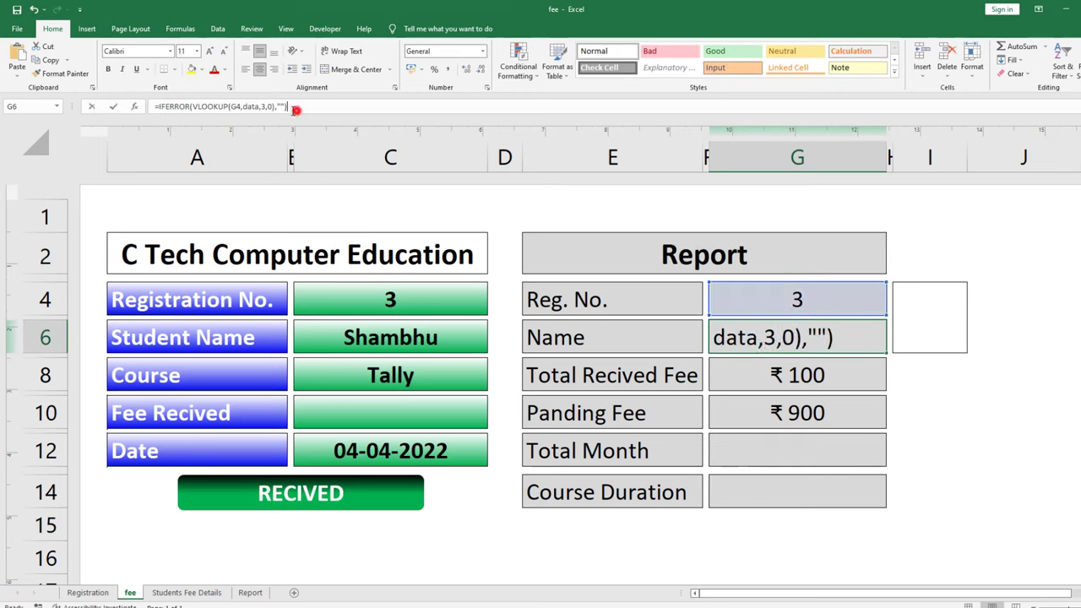
triple_click(292, 107)
key("ctrl+c")
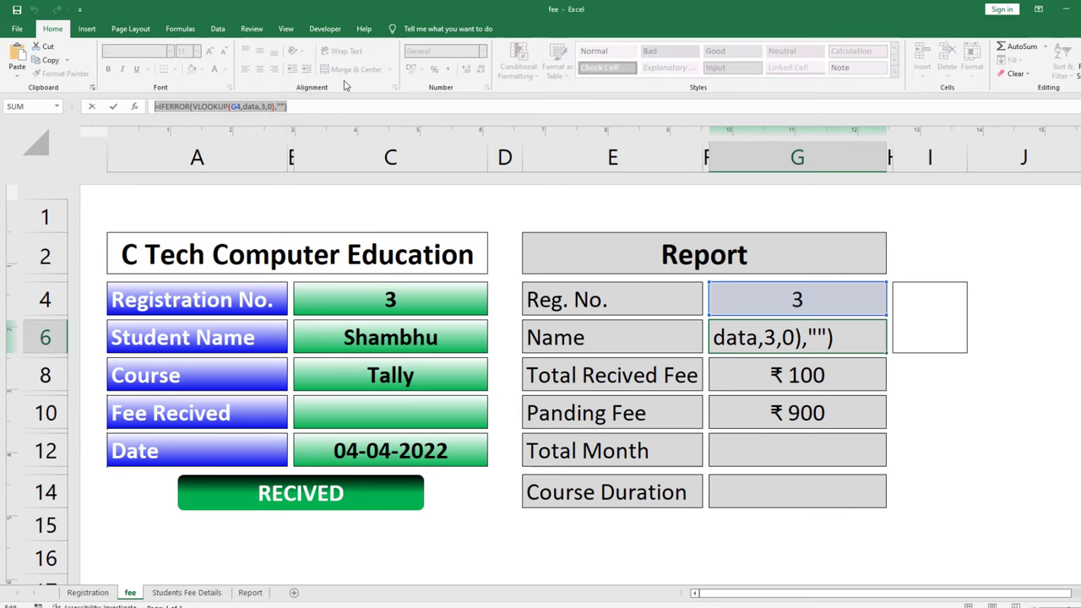
key("Escape")
Paste the lookup formula into G13 beneath Total Month and commit it.
double_click(752, 469)
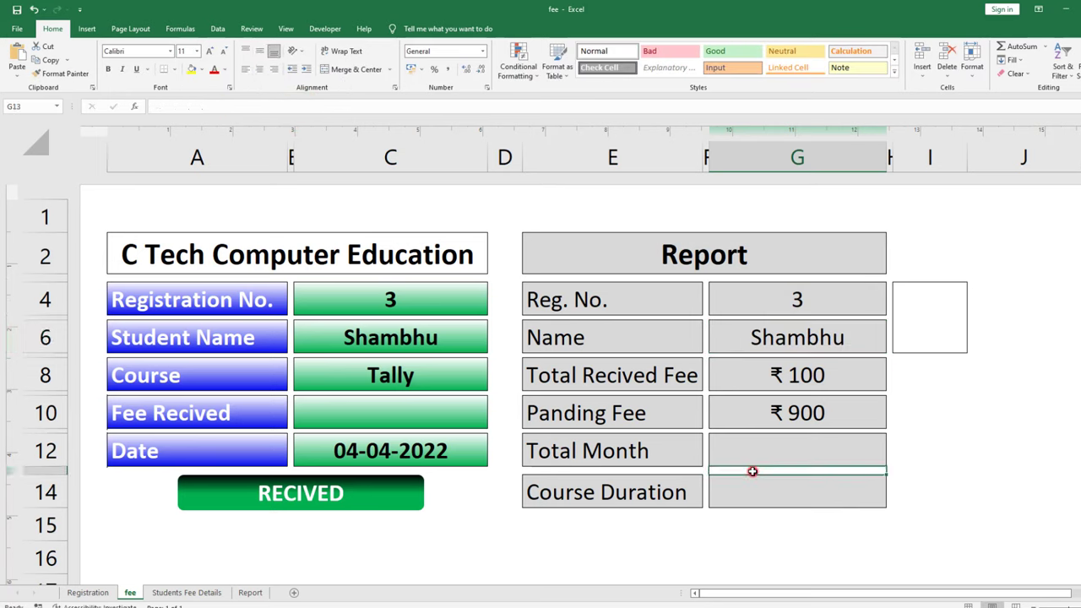
key("ctrl+v")
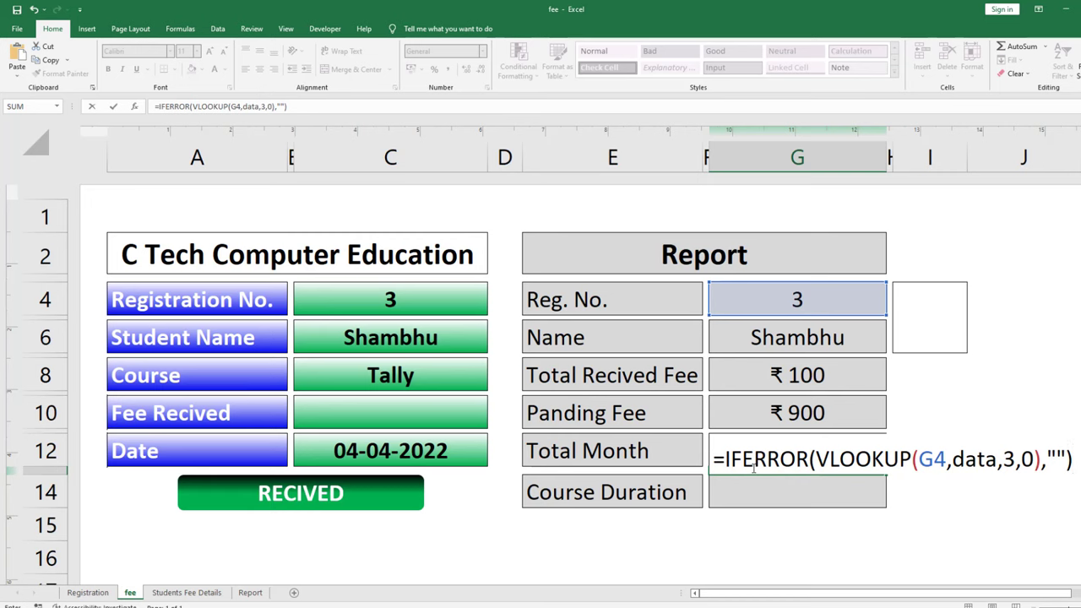
key("Return")
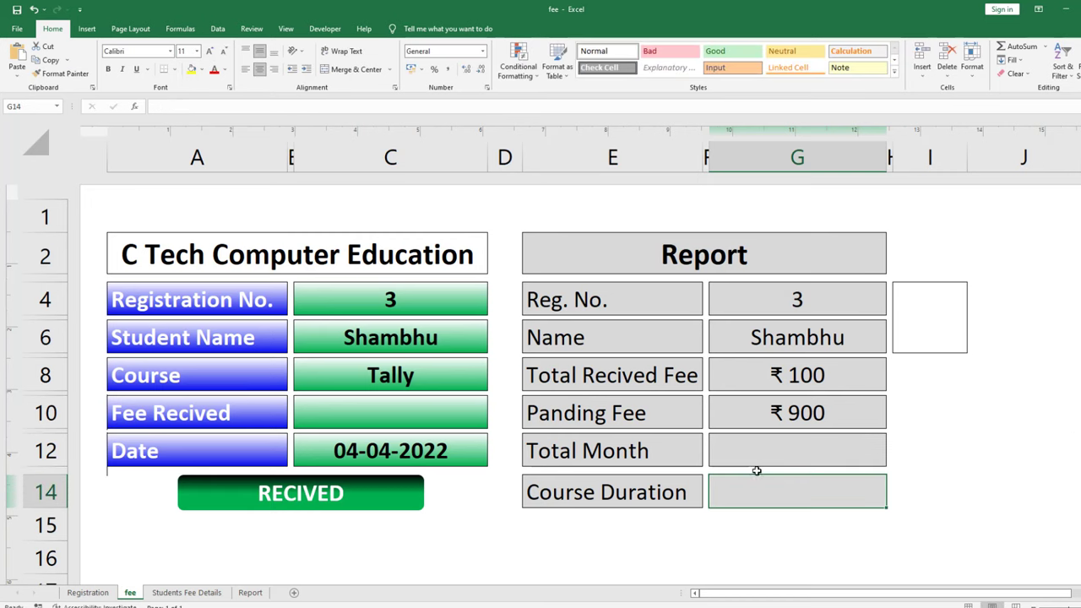
left_click(756, 470)
left_click(226, 70)
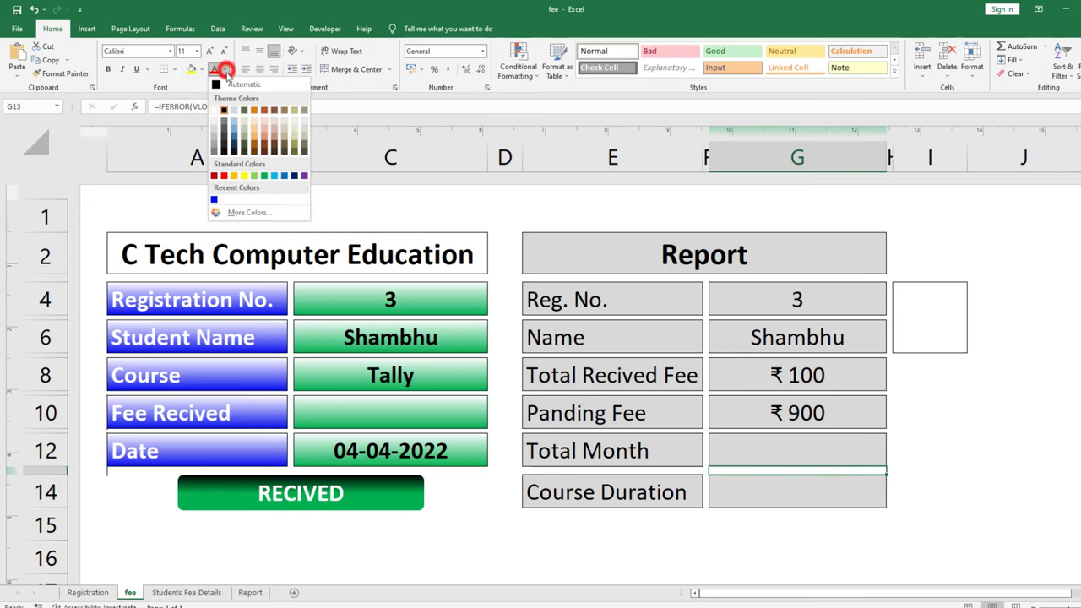
left_click(228, 110)
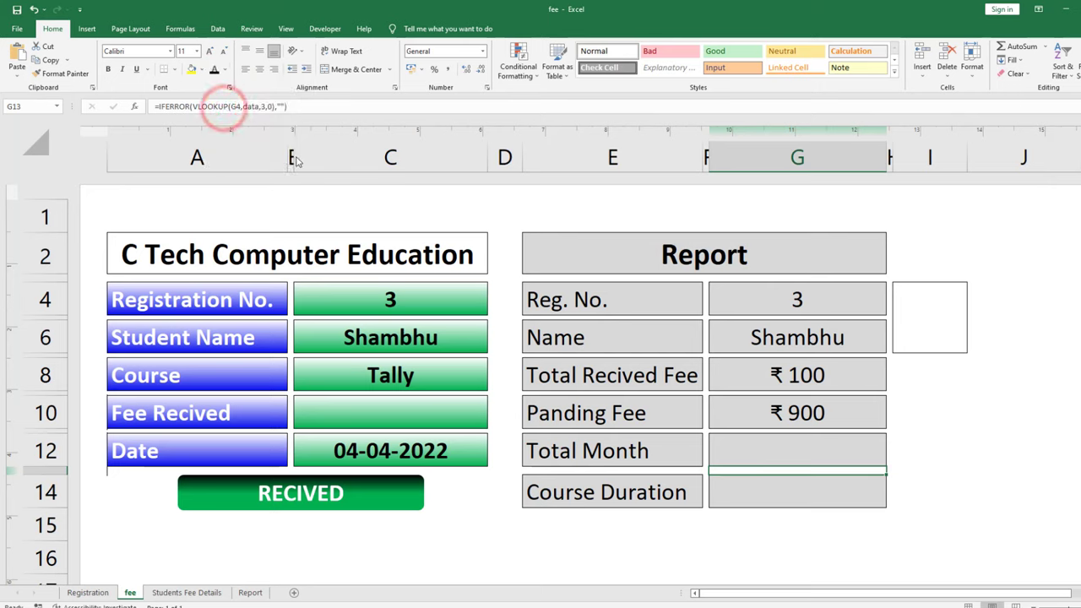
left_click(302, 107)
key("Return")
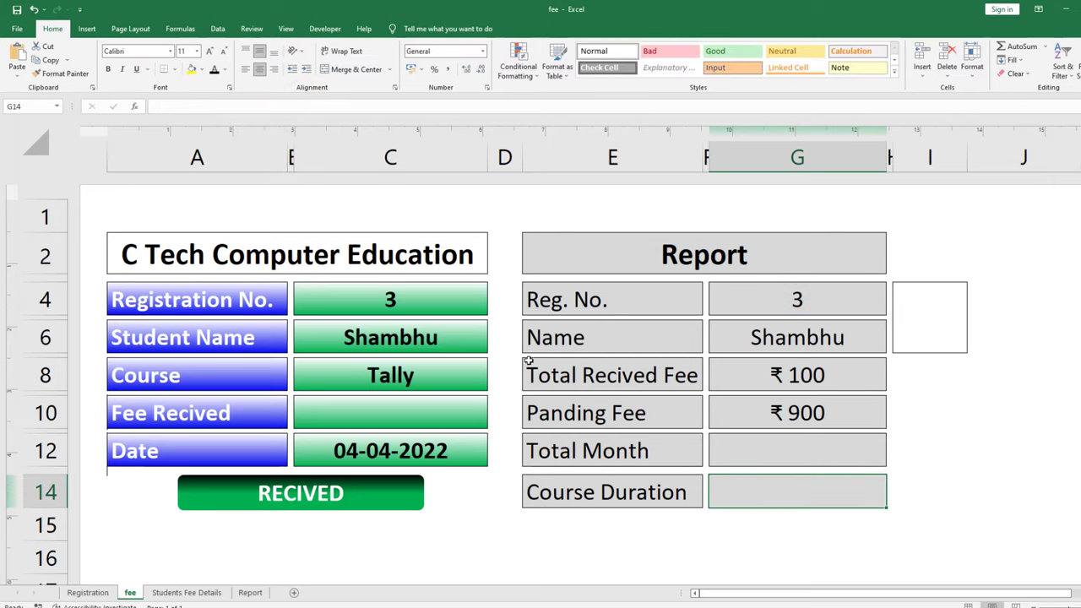
left_click(722, 469)
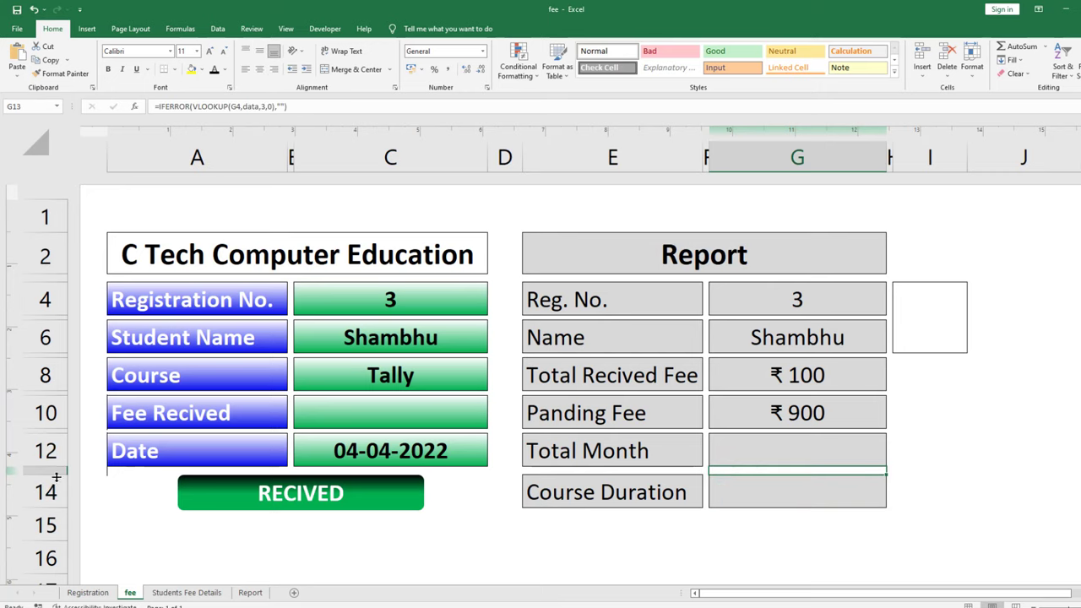
Enlarge row 13 and change G13's VLOOKUP column index from 3 to 2.
left_click_drag(56, 475, 64, 505)
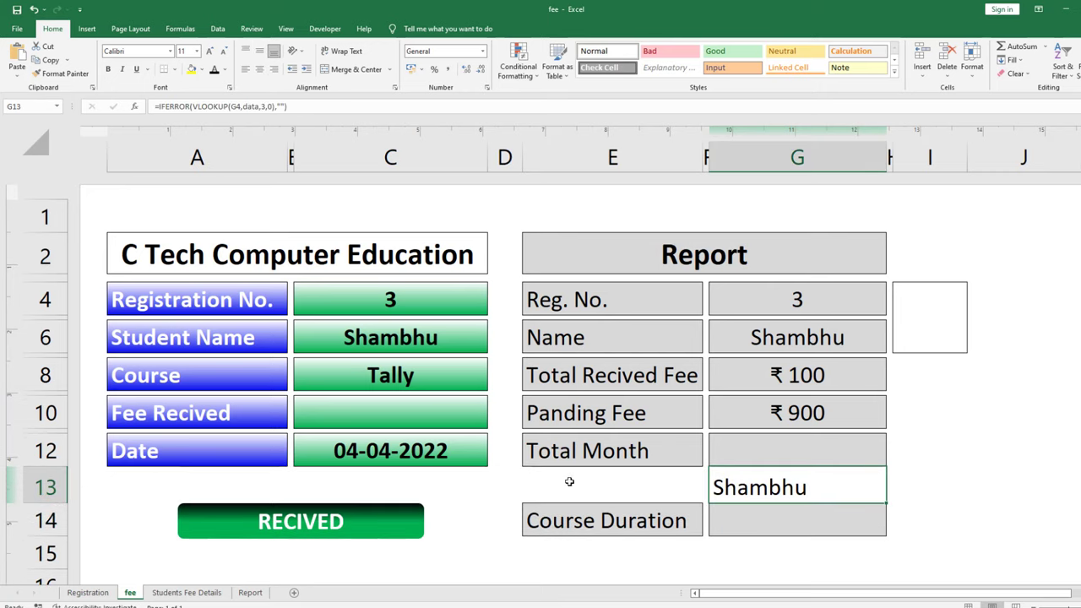
left_click(765, 490)
left_click(88, 592)
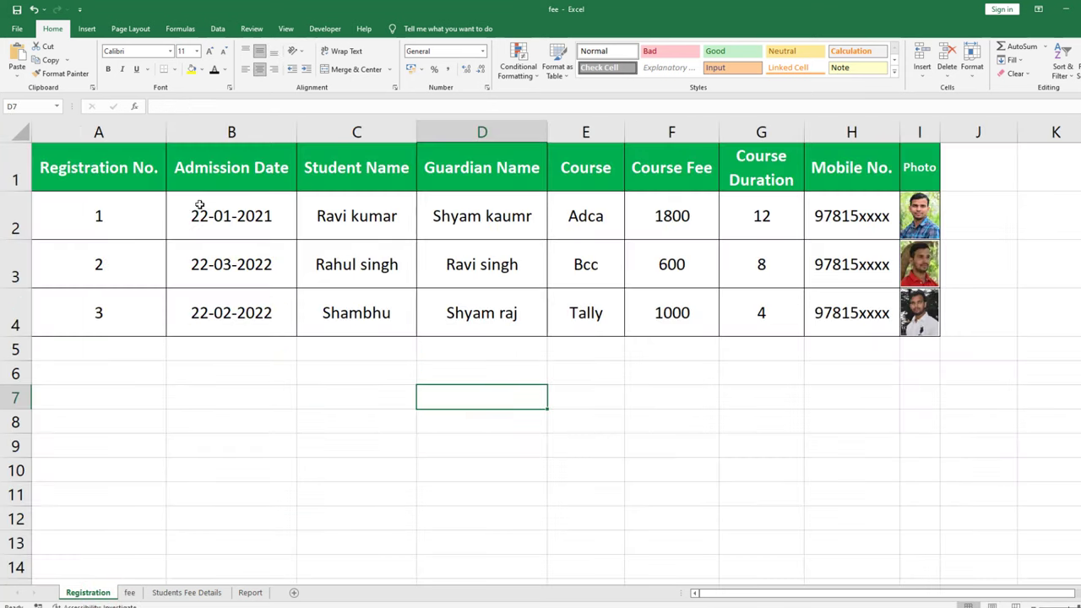
left_click(129, 592)
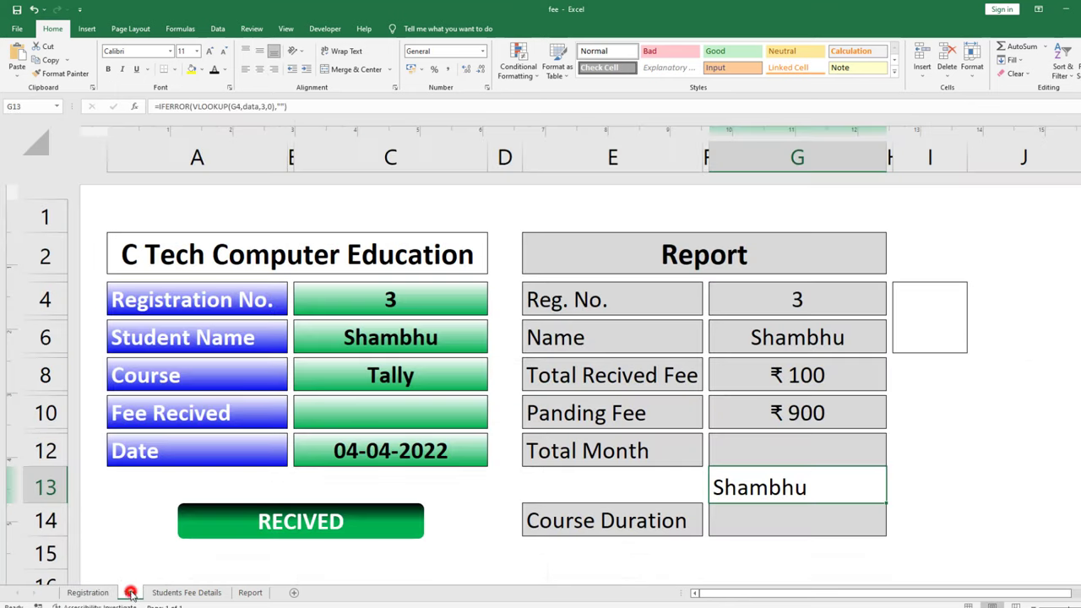
double_click(747, 484)
double_click(747, 484)
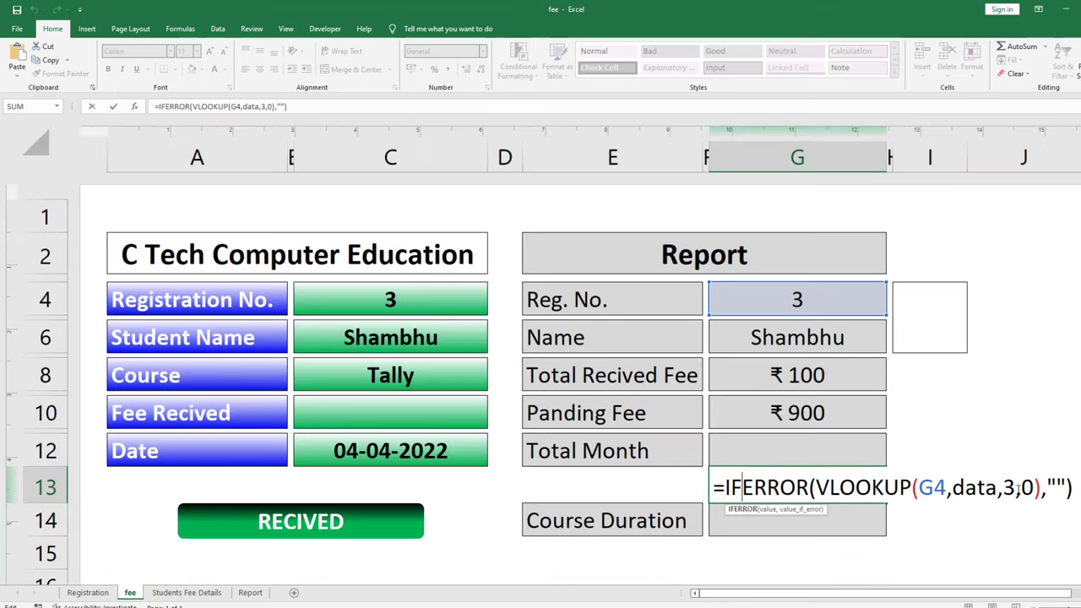
left_click(1013, 489)
key("BackSpace")
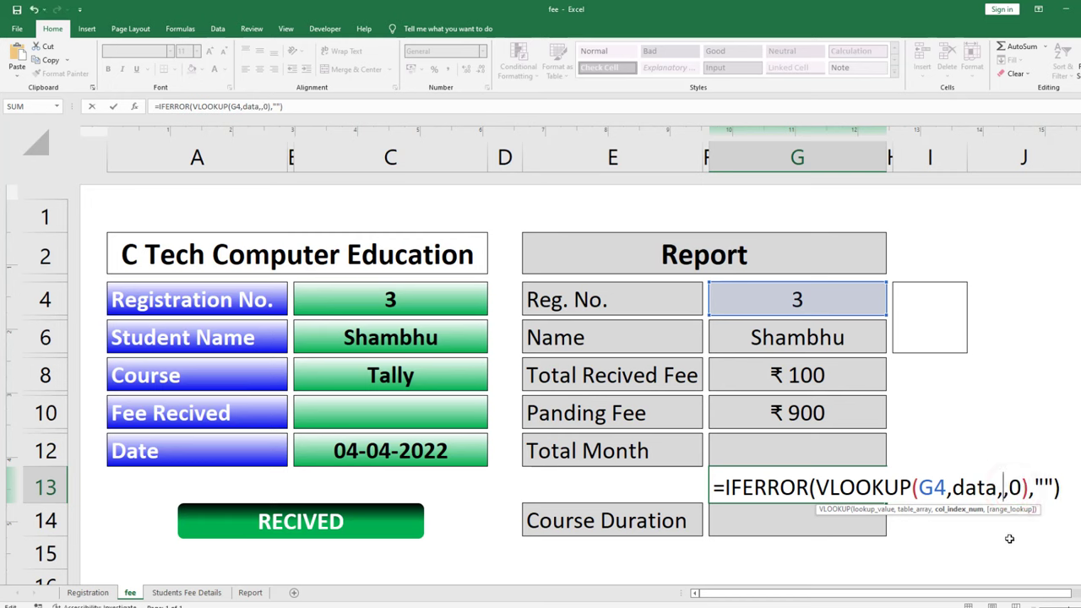
type("2")
key("Return")
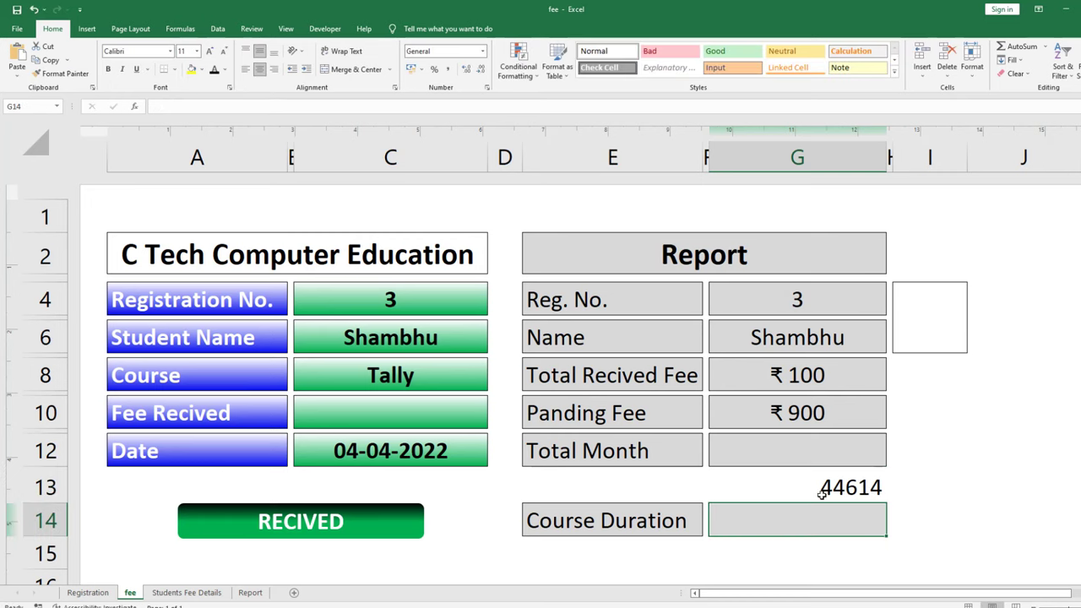
Format G13 as a centred Short Date (22-02-2022) and begin a DATEDIF formula in G12.
left_click(817, 488)
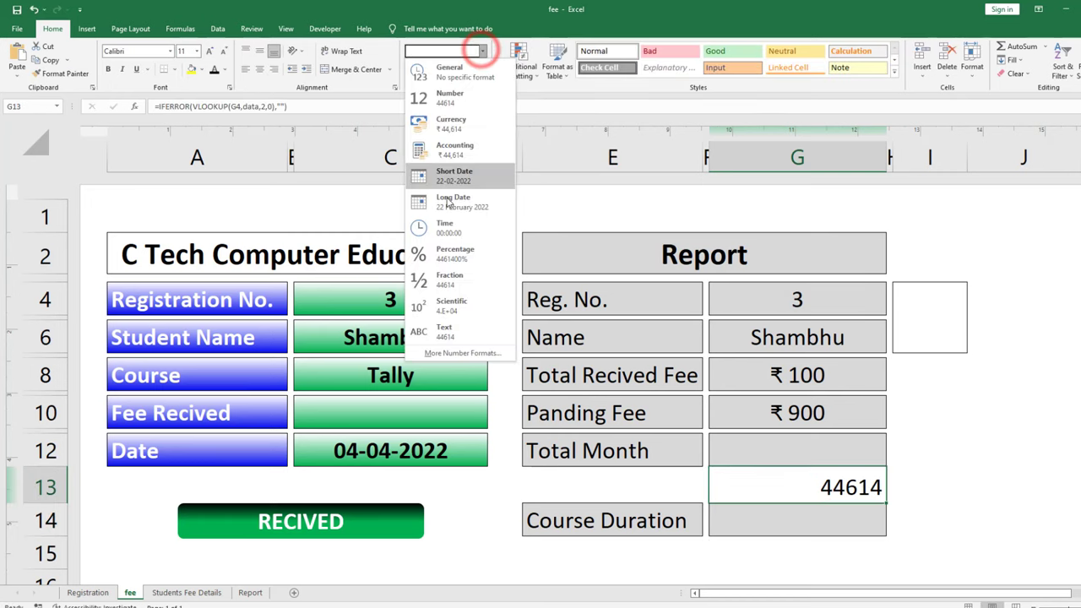
left_click(477, 175)
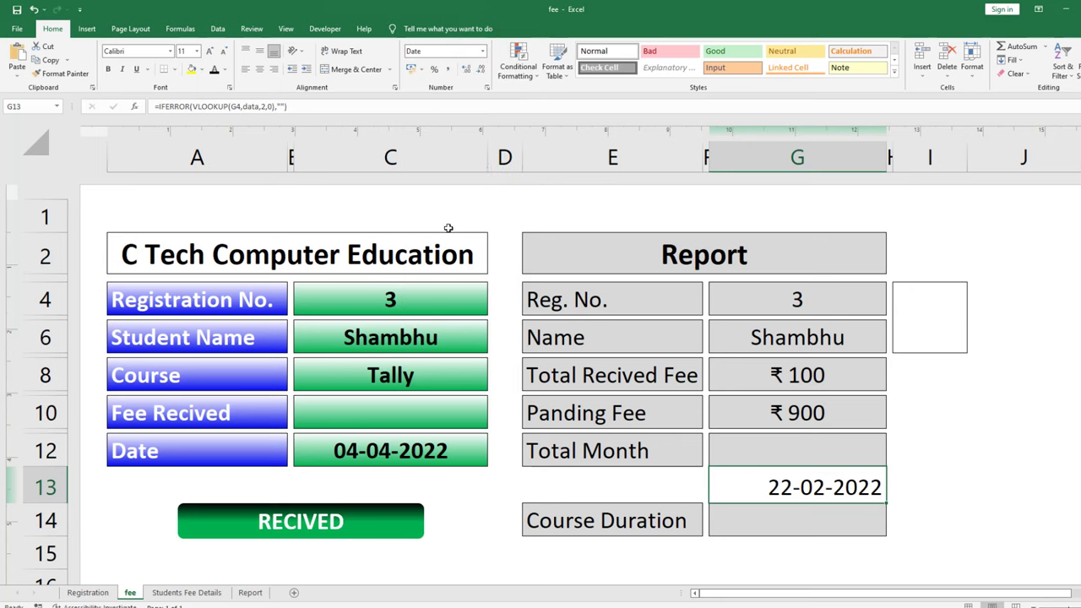
left_click(259, 70)
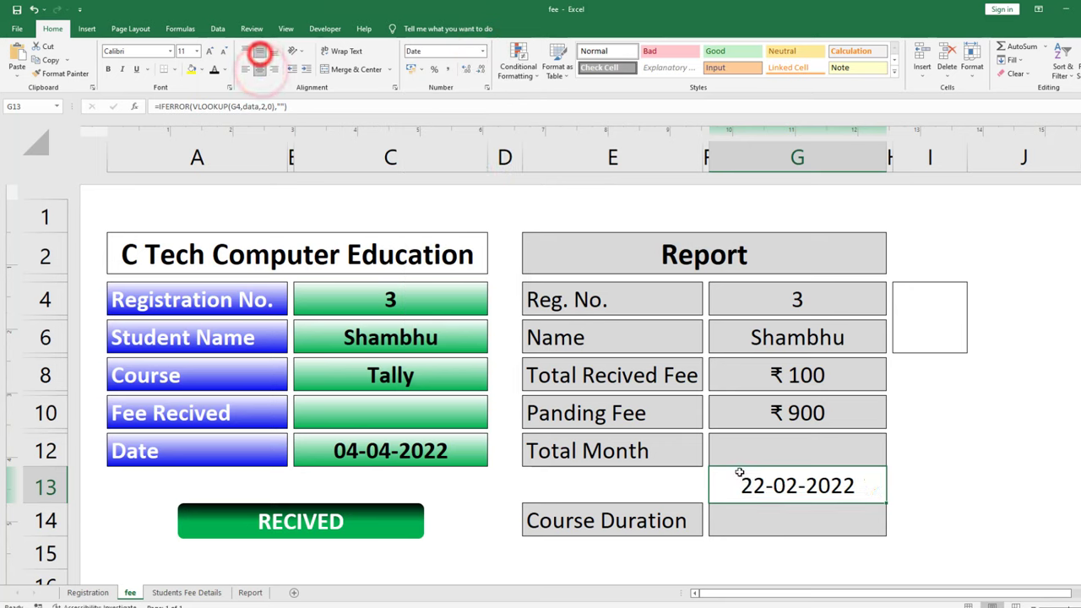
left_click(775, 454)
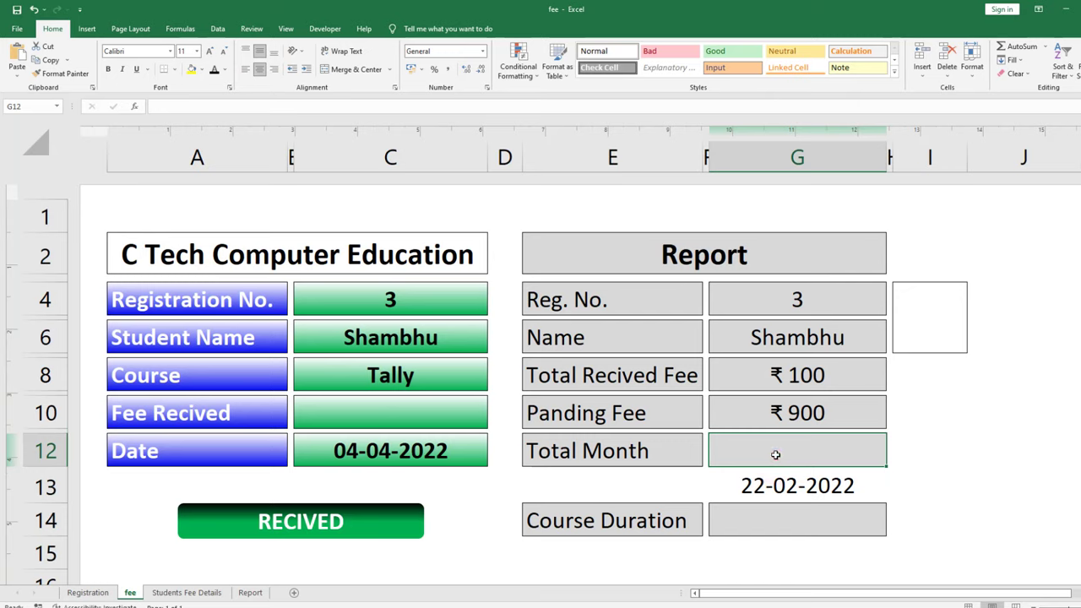
type("=date")
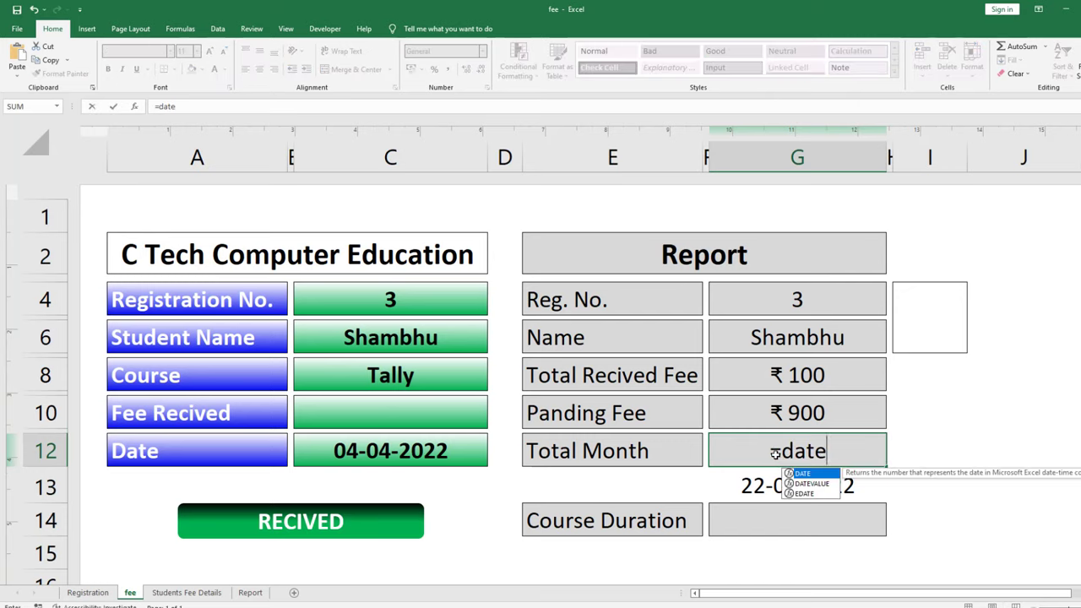
type("dif")
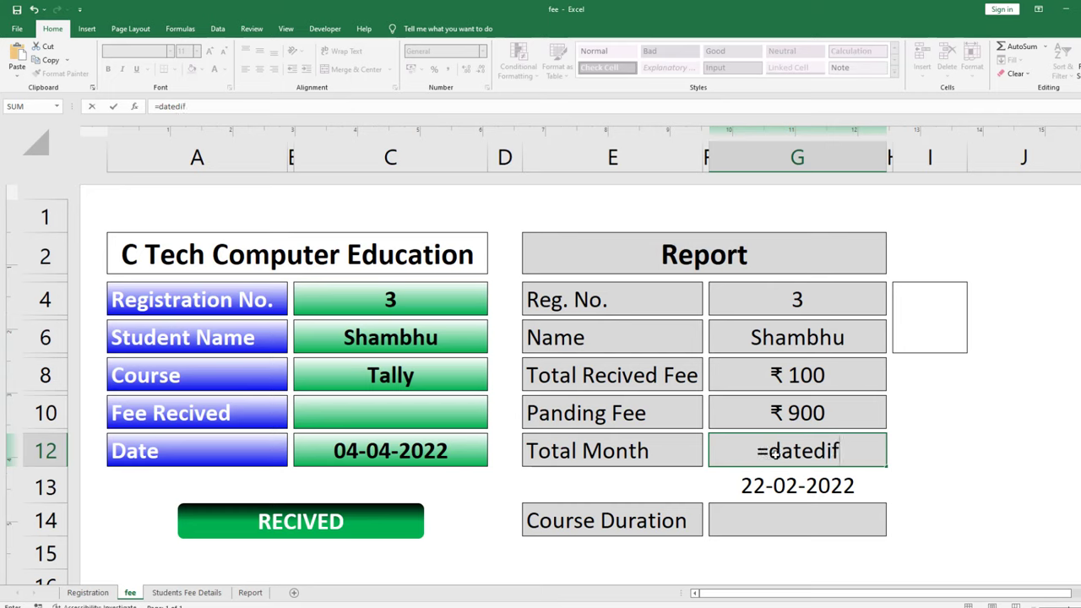
type("(")
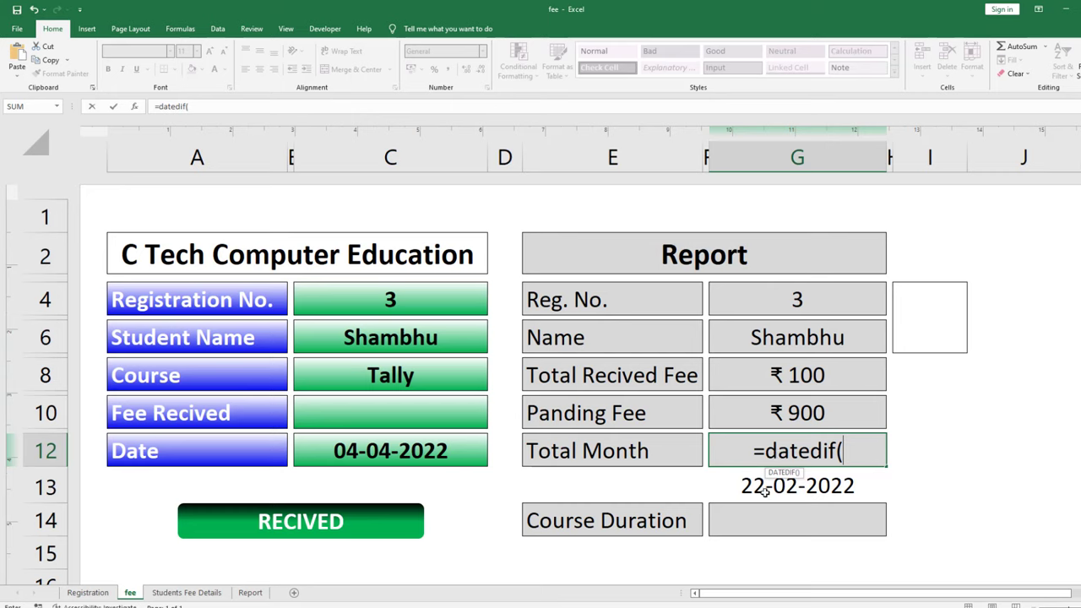
Enter =DATEDIF(G13,TODAY(),"m") in G12 so Total Month shows 1.
left_click(764, 490)
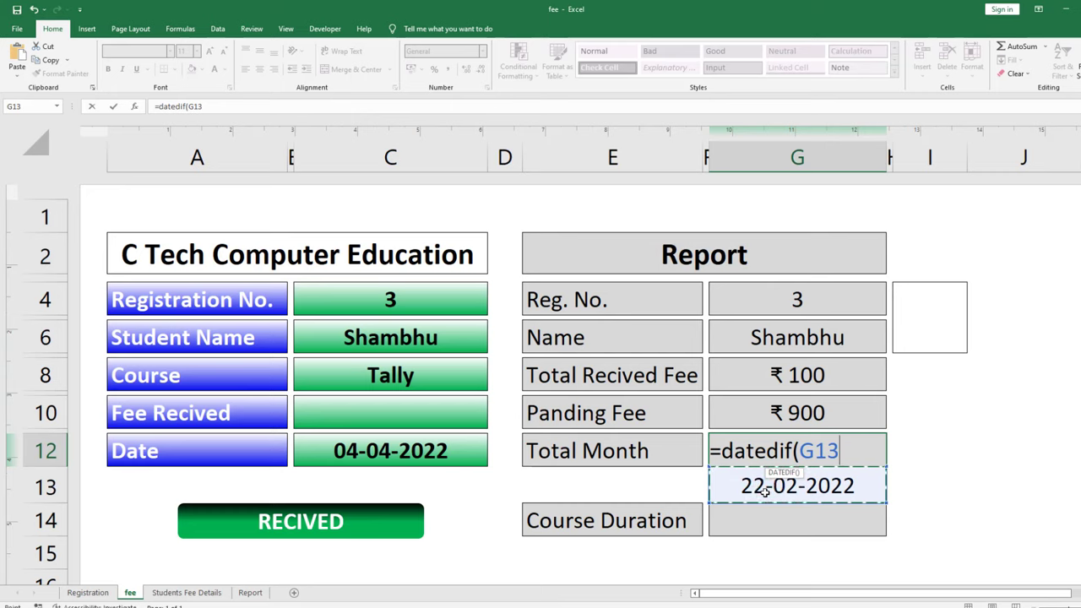
type(",t")
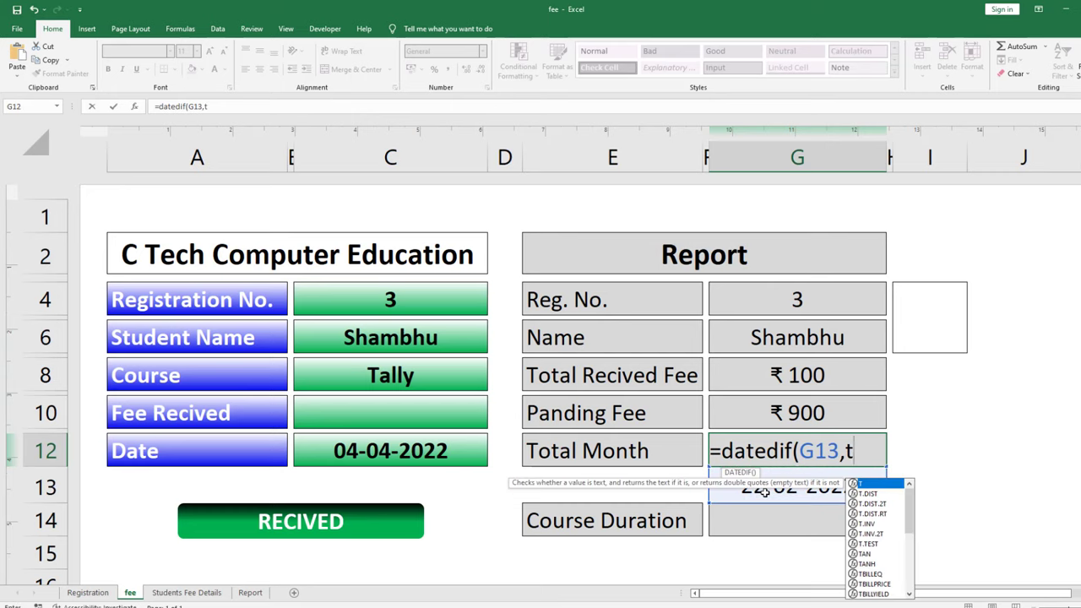
type("oday")
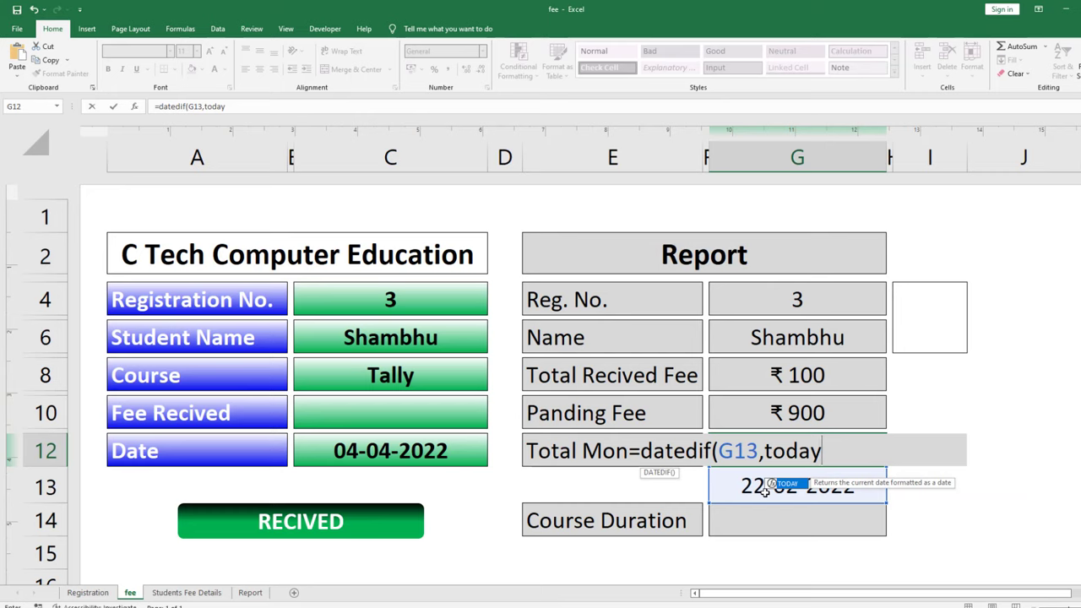
type("()")
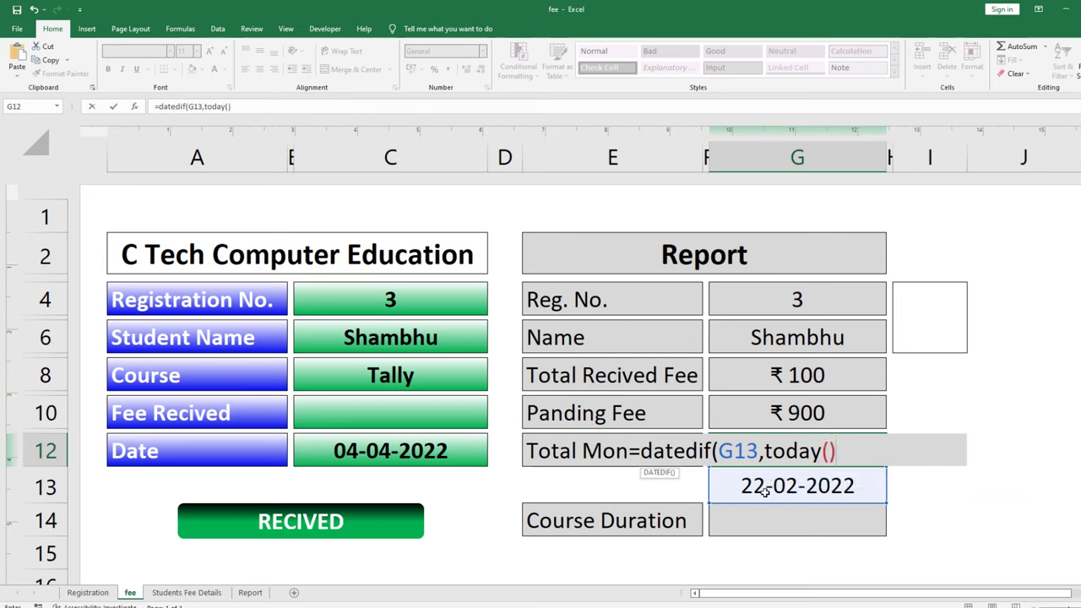
type(",\"")
type("m")
type(")")
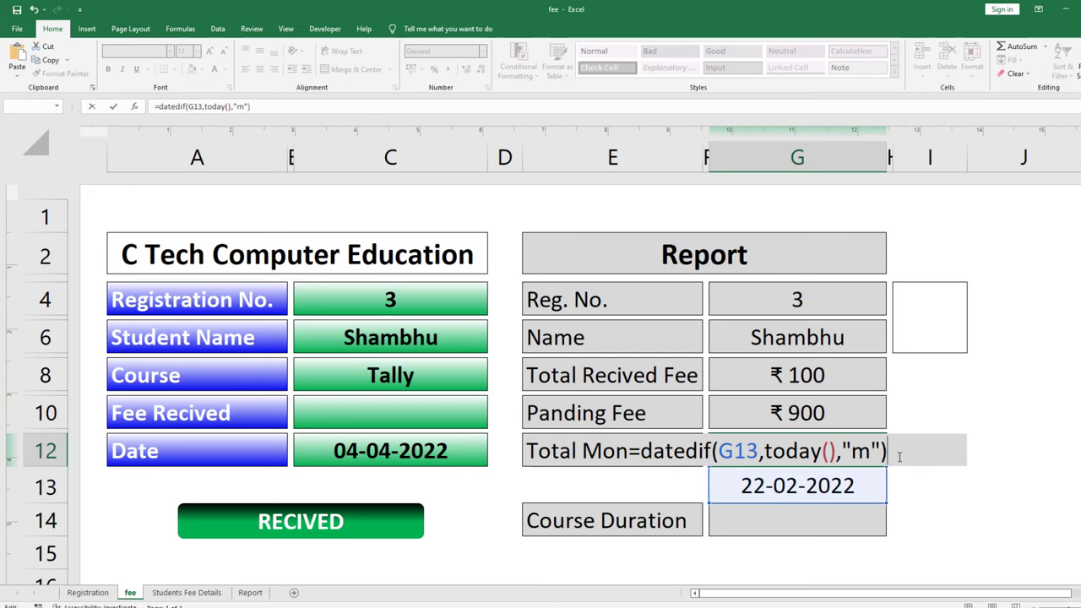
key("Return")
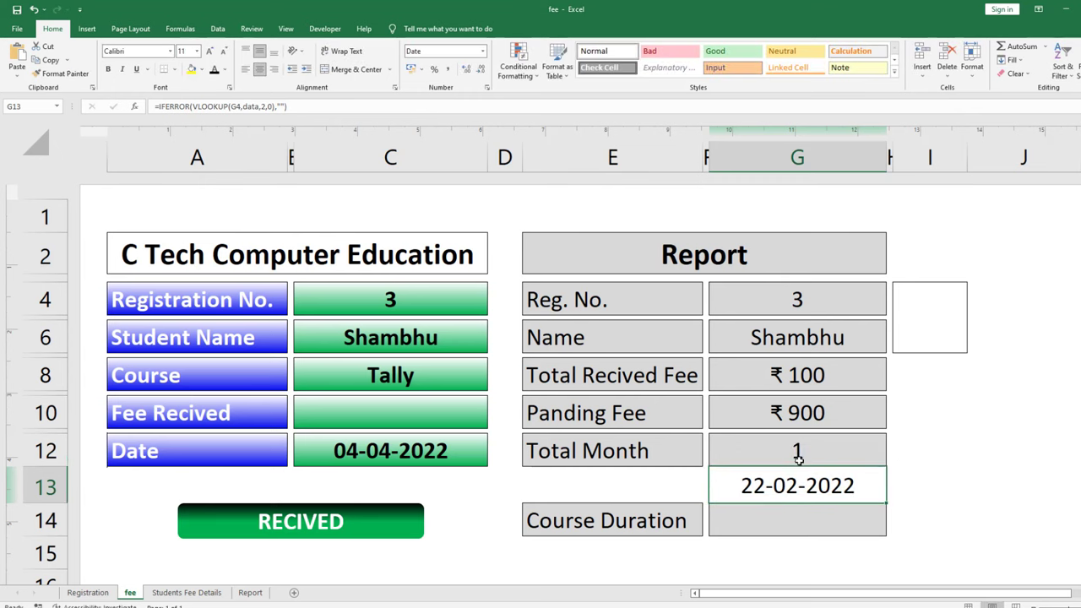
Make G13's date font white and drag row 13 nearly shut to hide it.
left_click(798, 456)
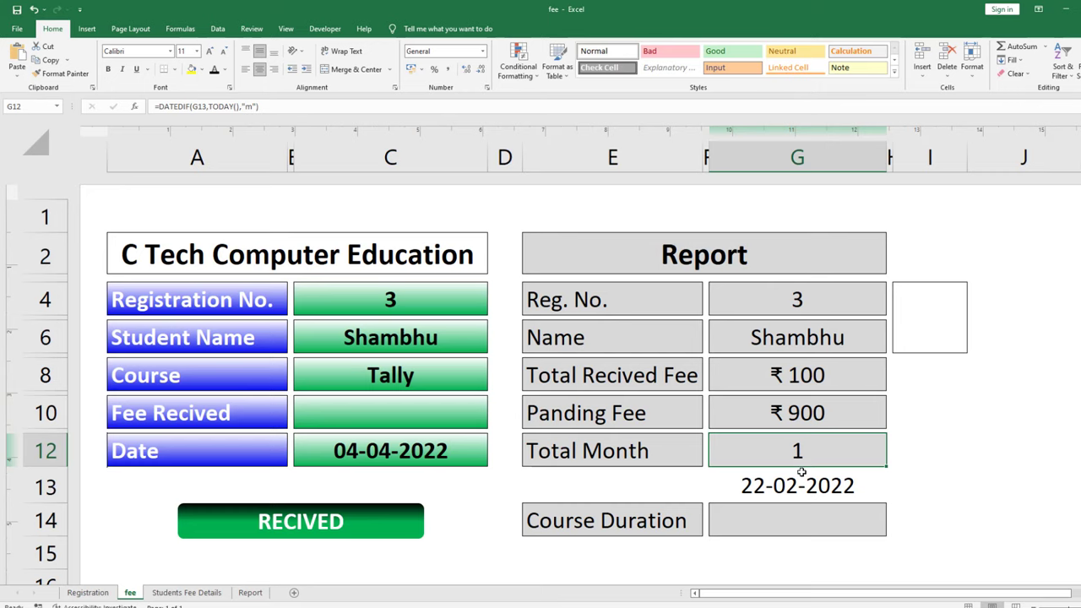
left_click(796, 483)
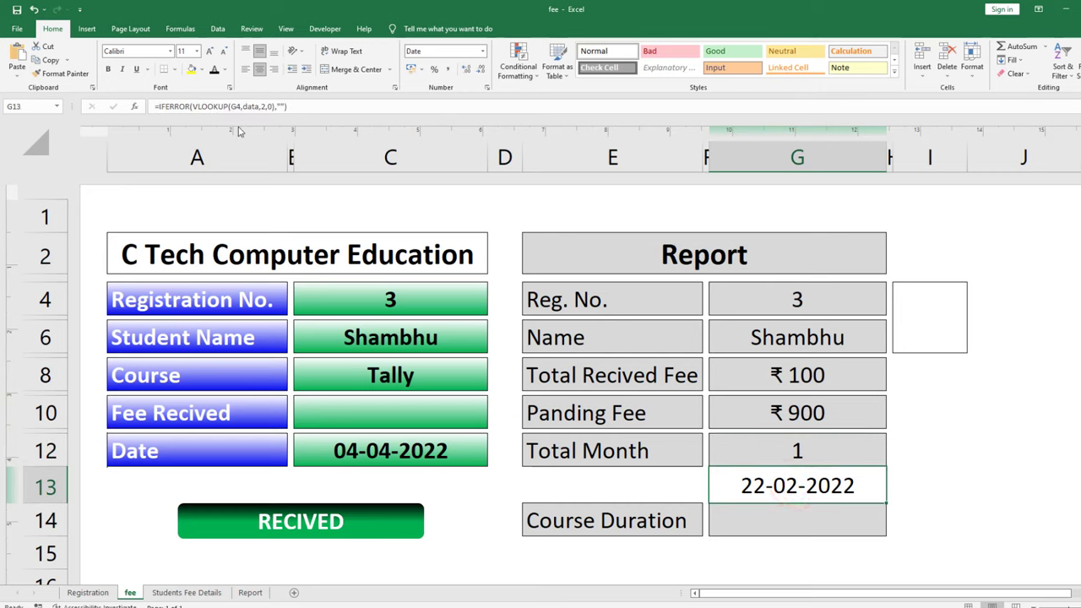
left_click(225, 74)
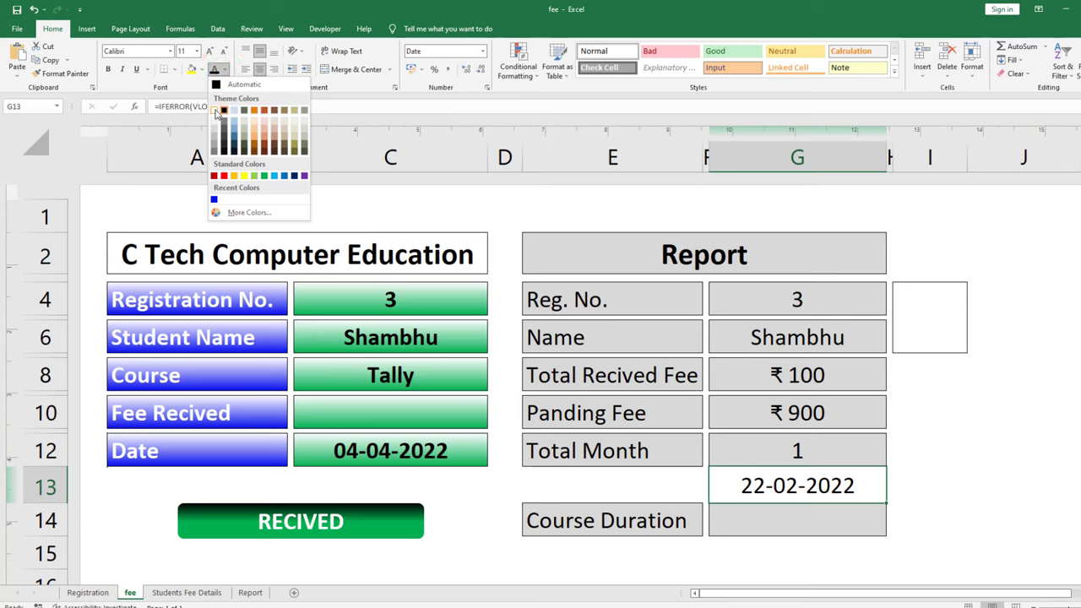
left_click(216, 108)
left_click(225, 69)
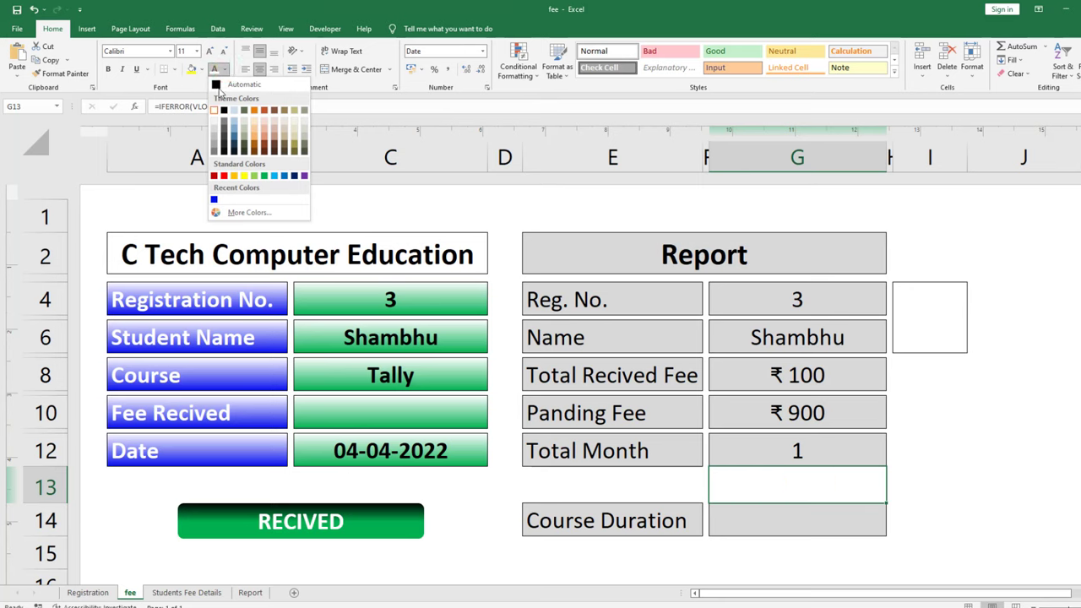
left_click(215, 110)
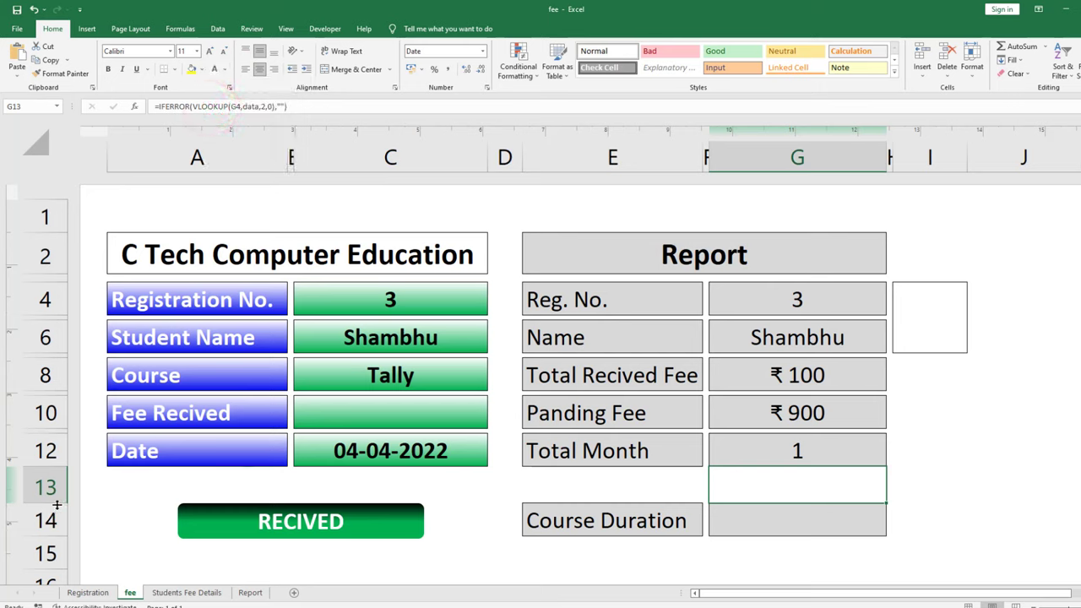
left_click_drag(56, 503, 54, 477)
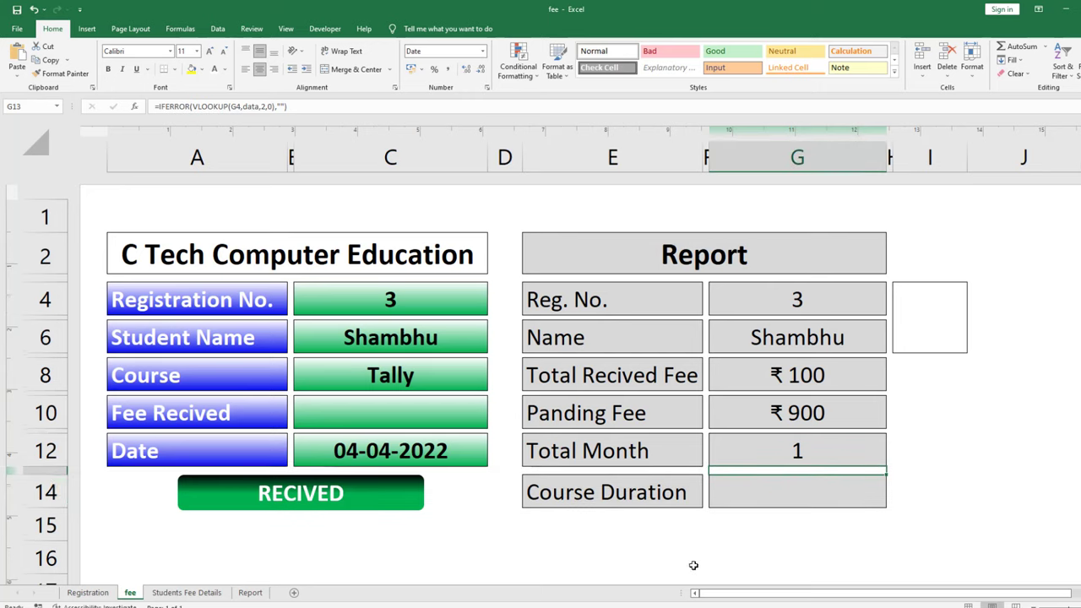
Clear the Registration No. in C4, exposing a #VALUE! error in Total Month.
left_click(770, 534)
left_click(411, 298)
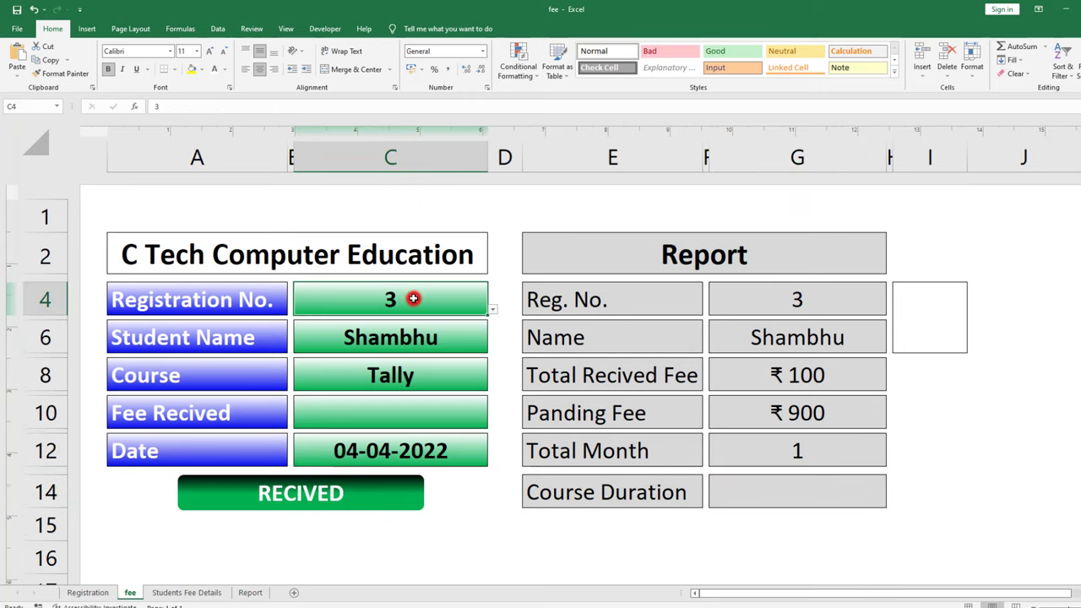
key("Delete")
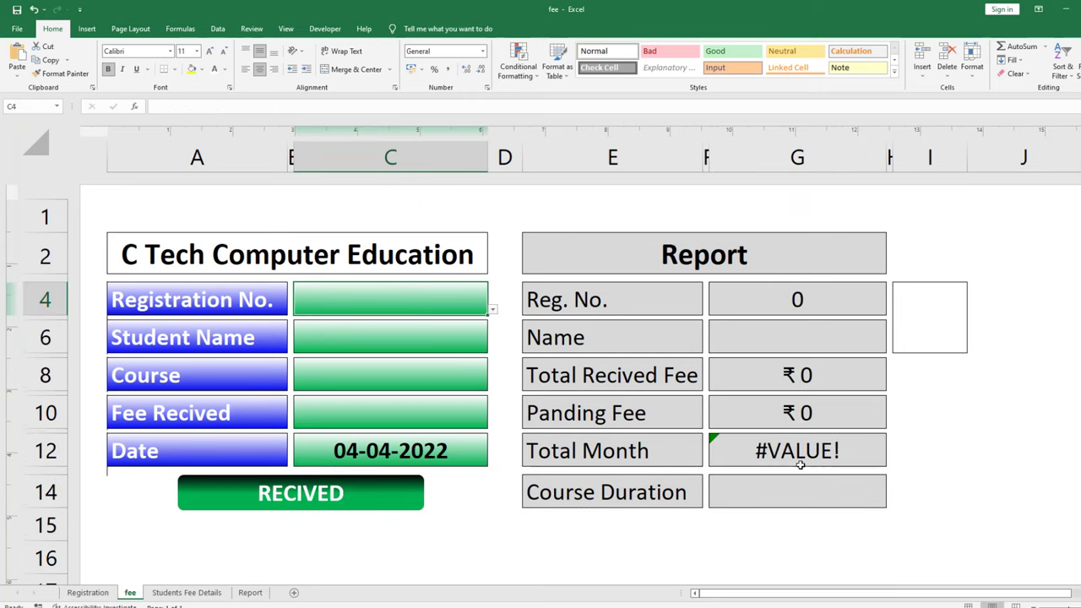
left_click(797, 460)
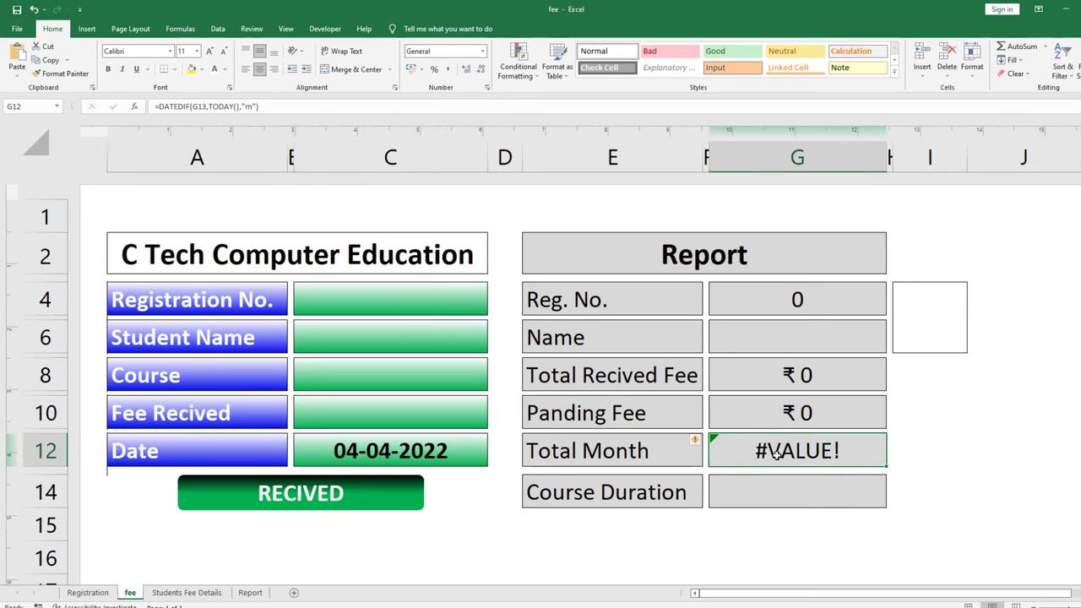
Wrap G12's formula as =IFERROR(DATEDIF(G13,TODAY(),"m"),"") so it shows blank.
double_click(775, 453)
left_click(639, 454)
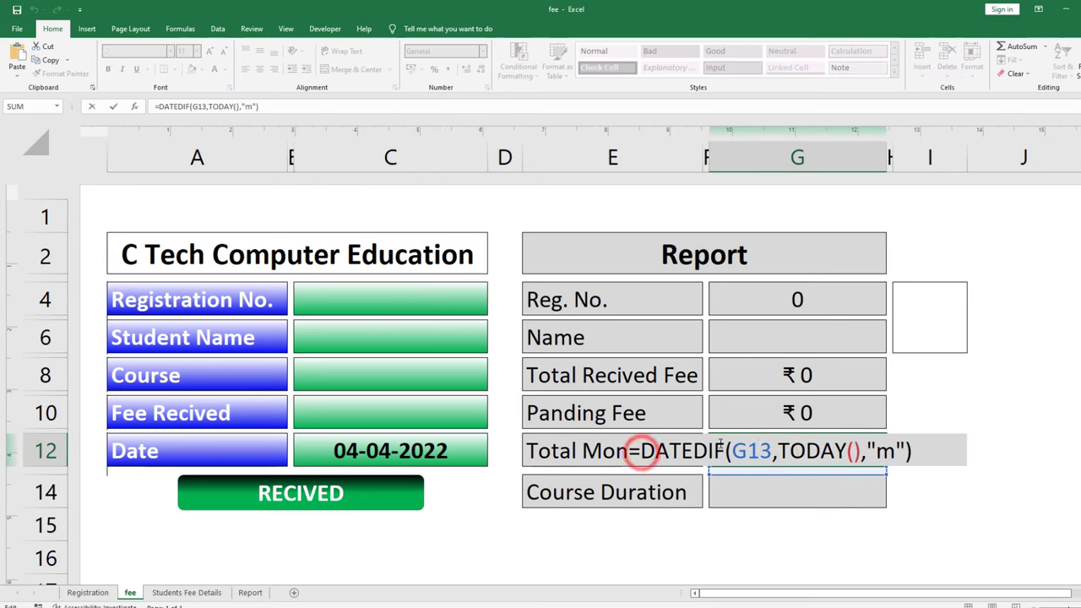
type("ifer")
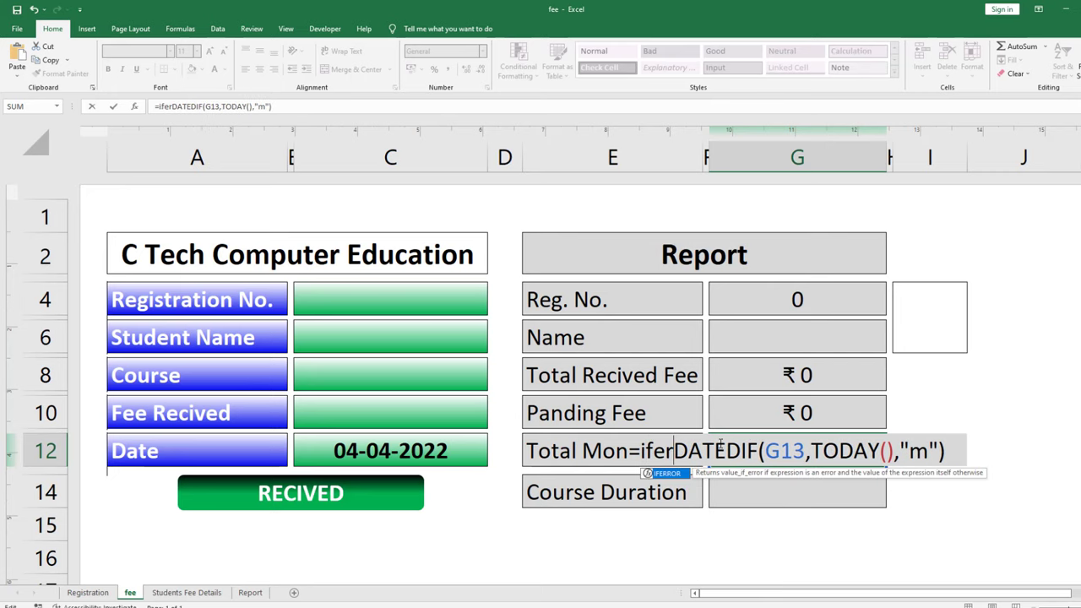
type("ror")
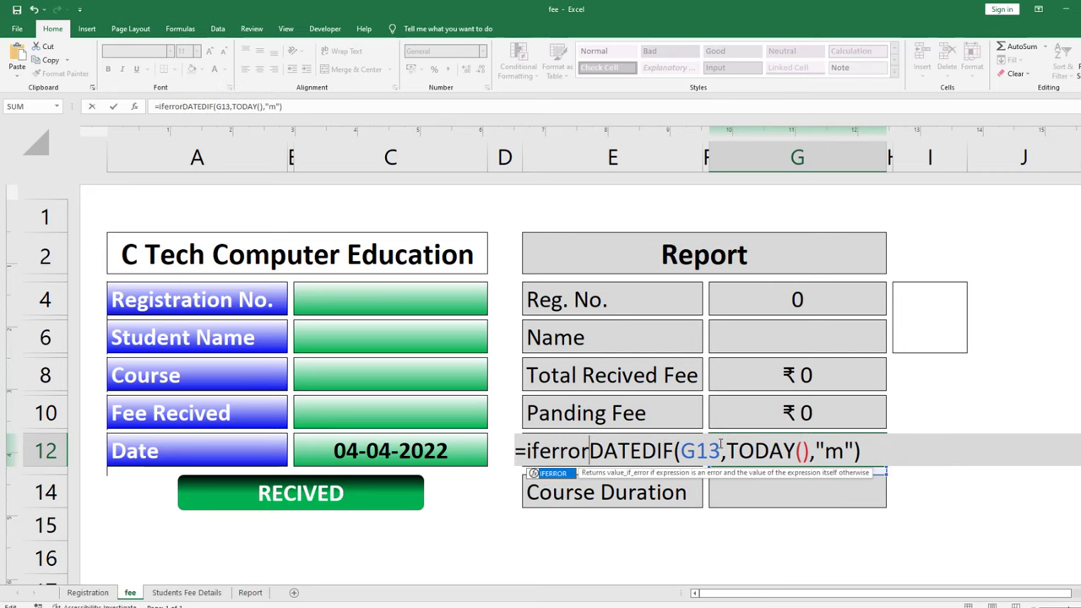
type("(")
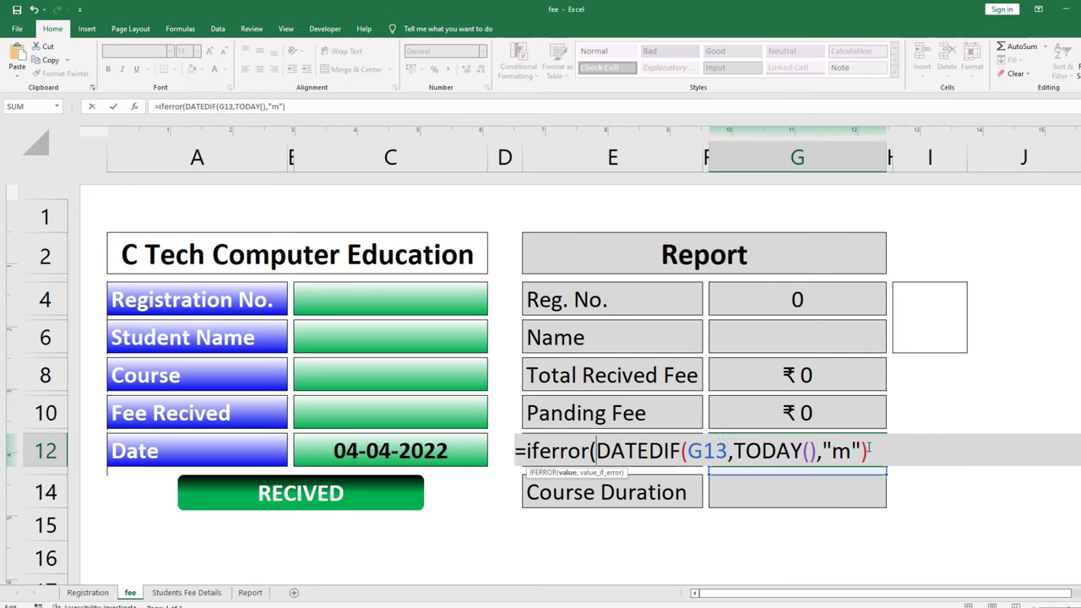
left_click(868, 447)
type(",")
type("\"")
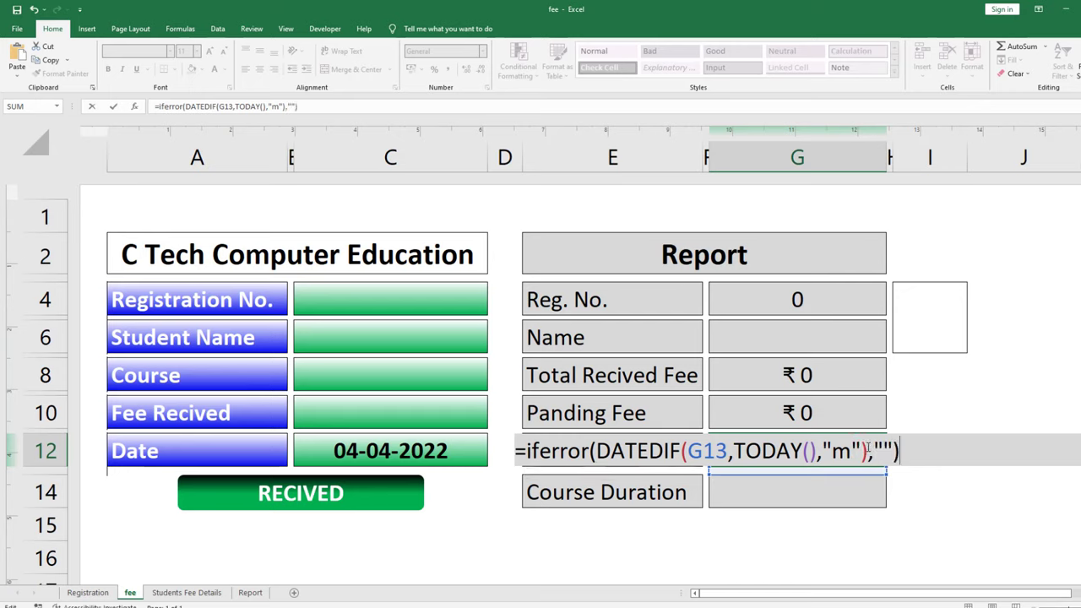
key("Return")
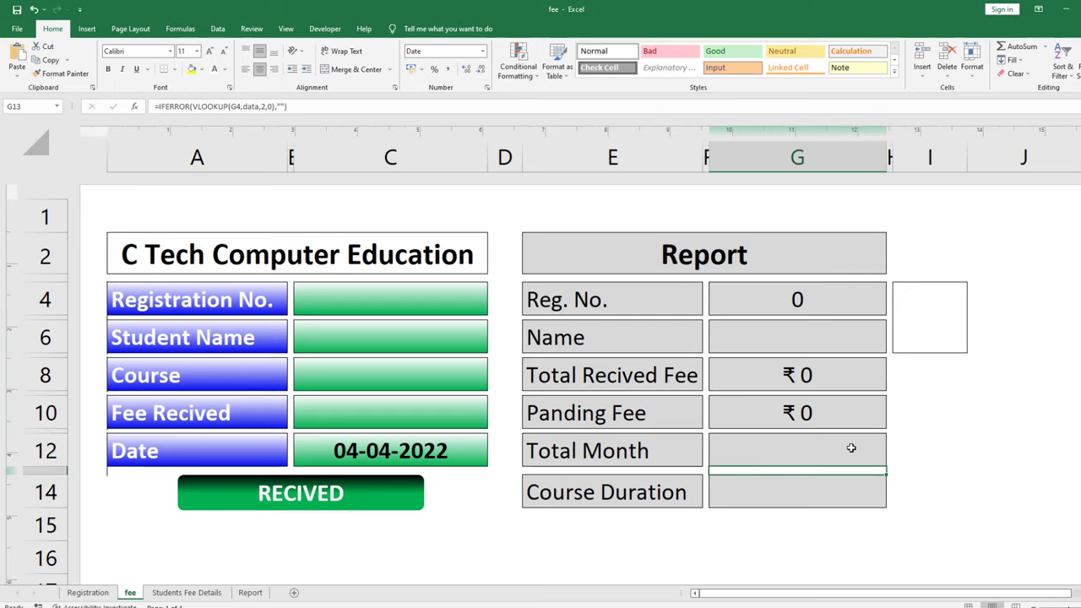
left_click(851, 448)
Enter 1 in C4 so the Report shows ₹500 received, ₹1,300 pending and 14 months.
left_click(312, 295)
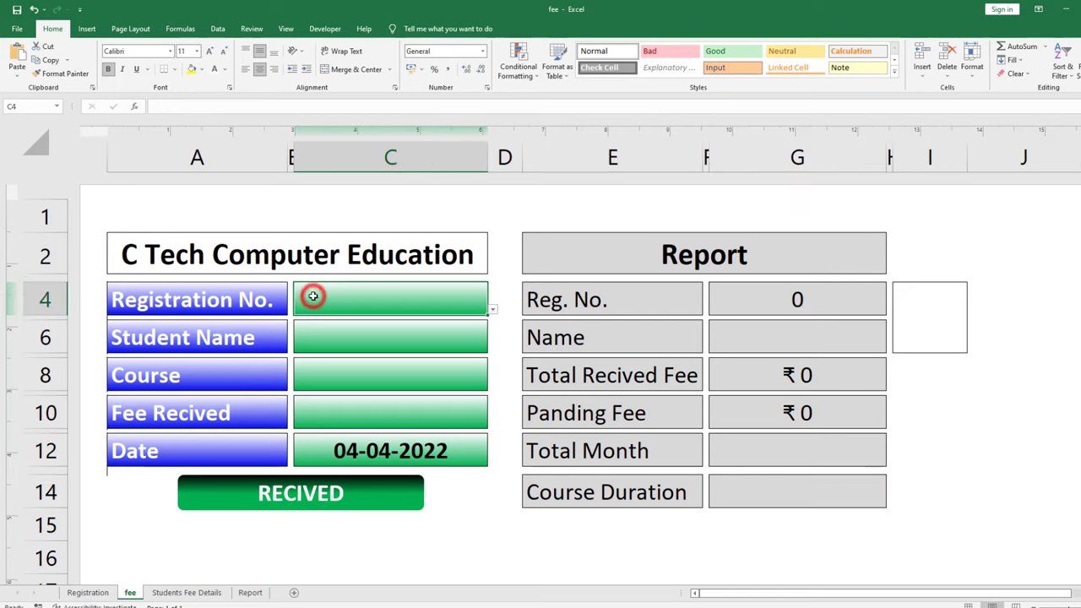
type("1")
key("Return")
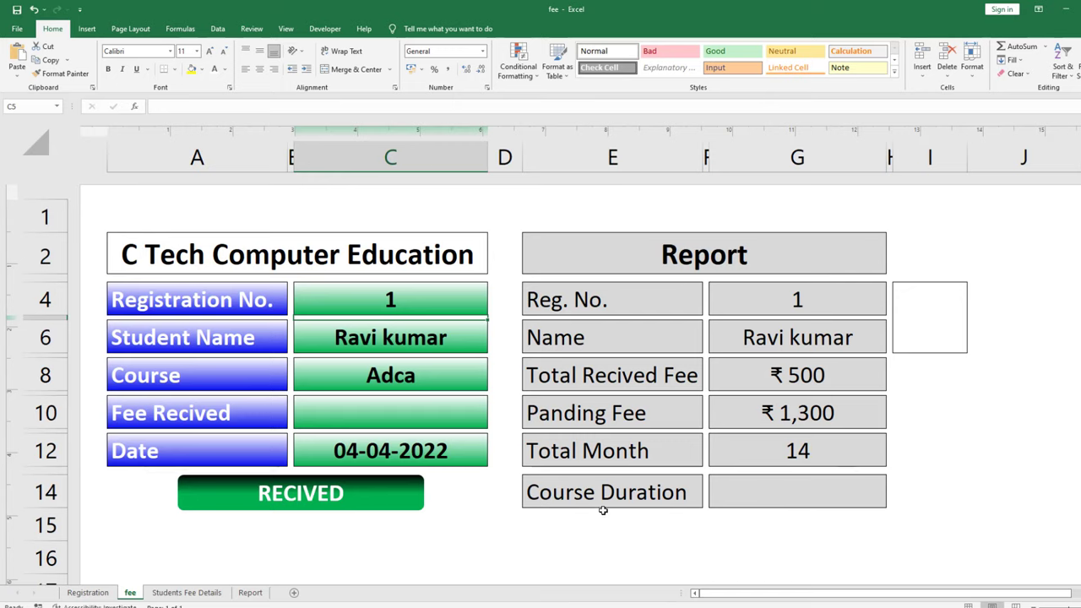
left_click(758, 494)
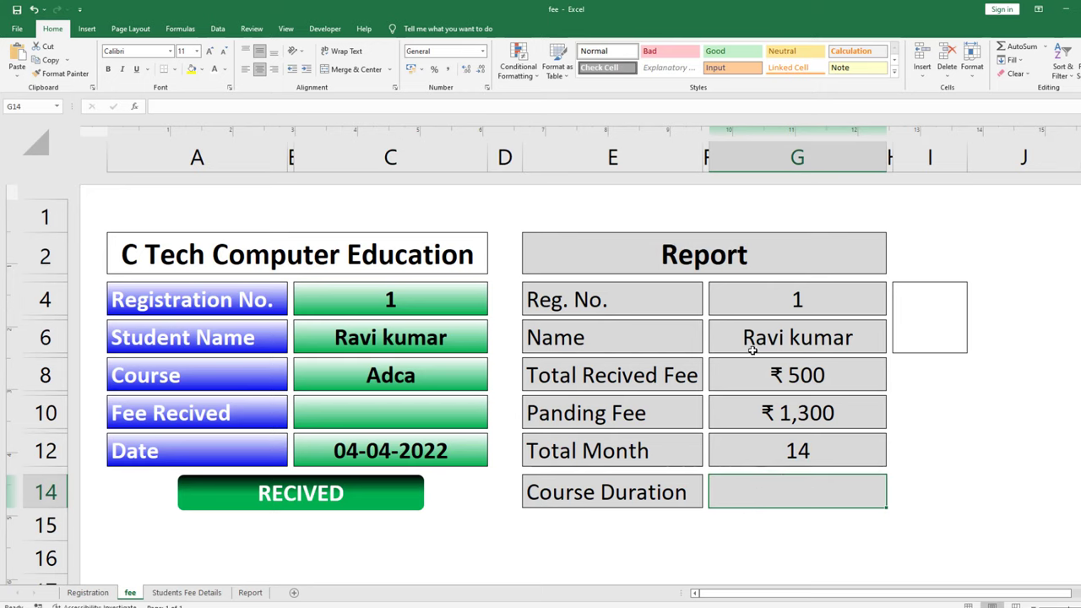
Copy the Name cell's IFERROR(VLOOKUP) formula into the Course Duration cell G14.
left_click(763, 378)
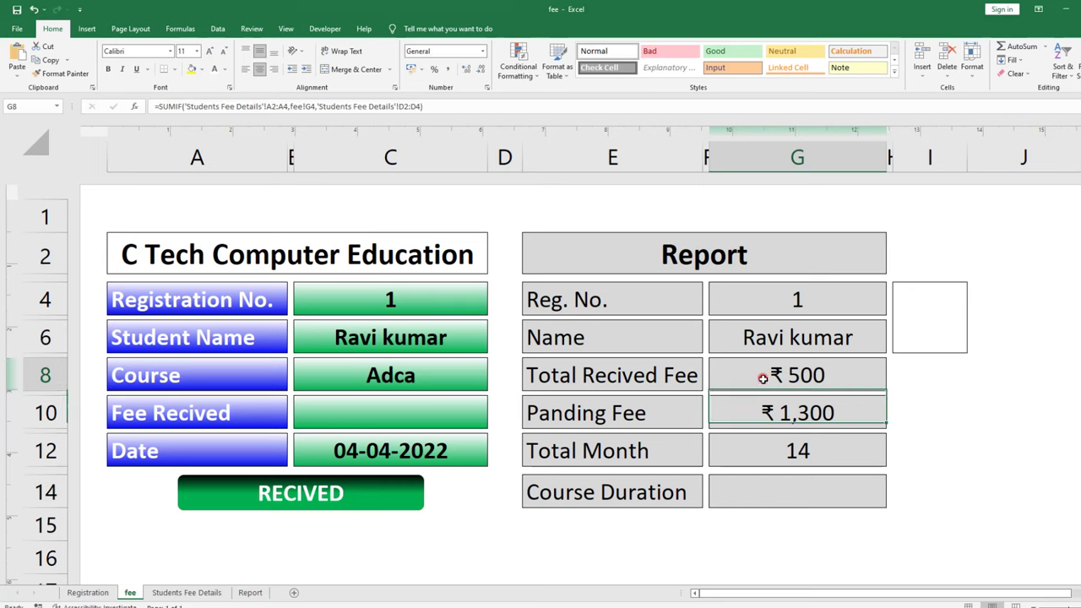
left_click(794, 340)
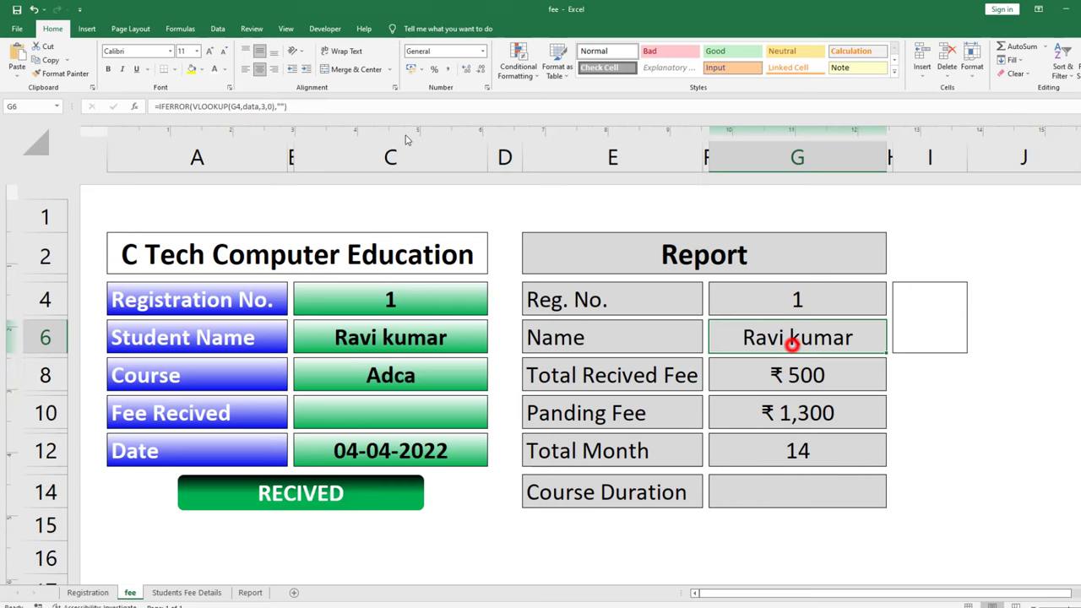
left_click_drag(321, 107, 157, 110)
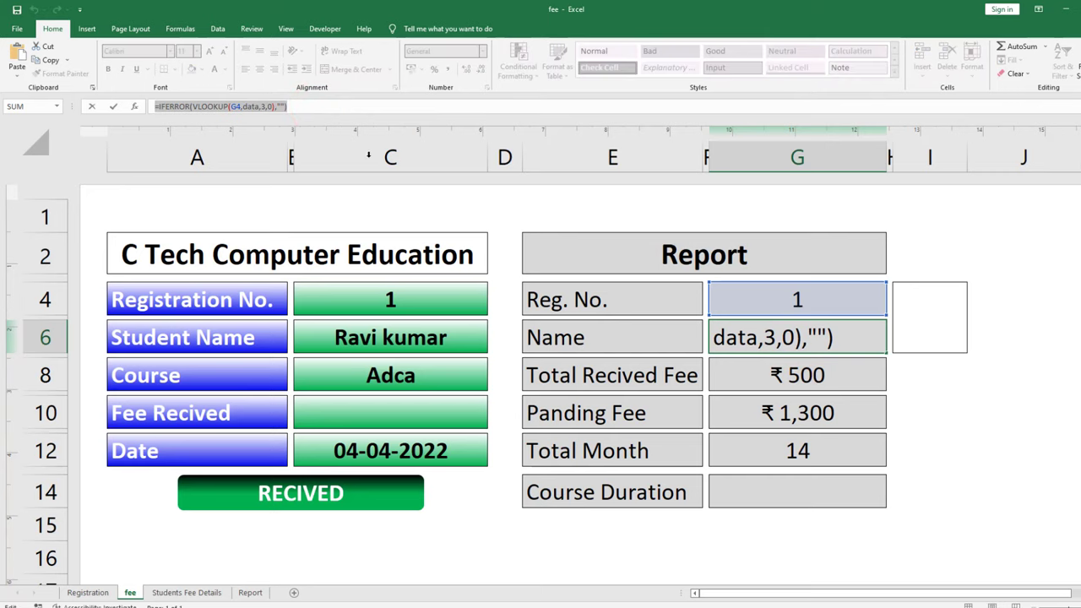
key("Escape")
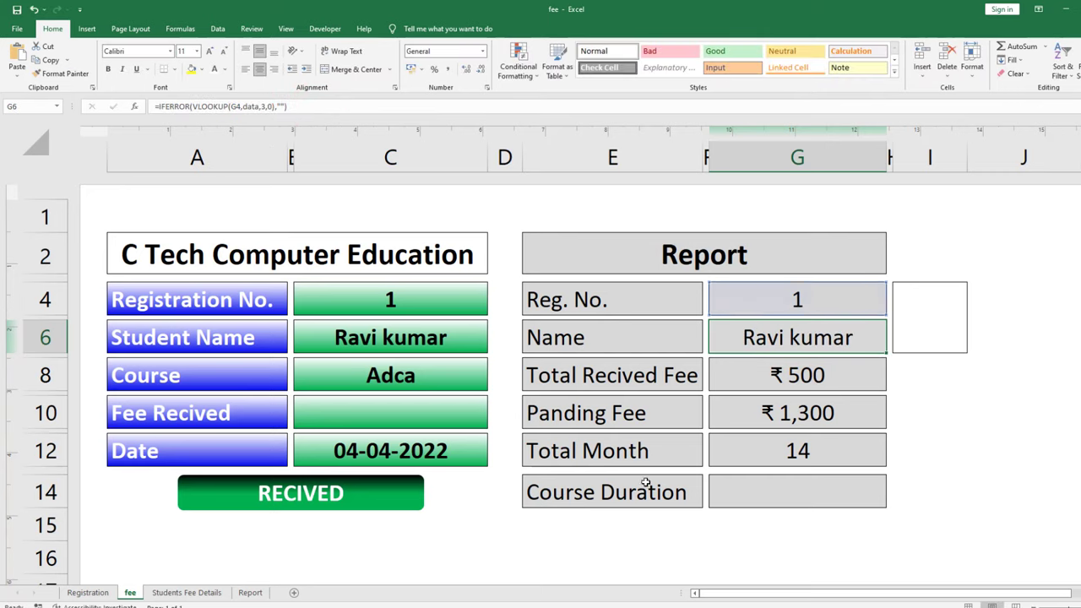
left_click(764, 497)
type("=IFERROR(VLOOKUP(G4,data,3,0),\"\")")
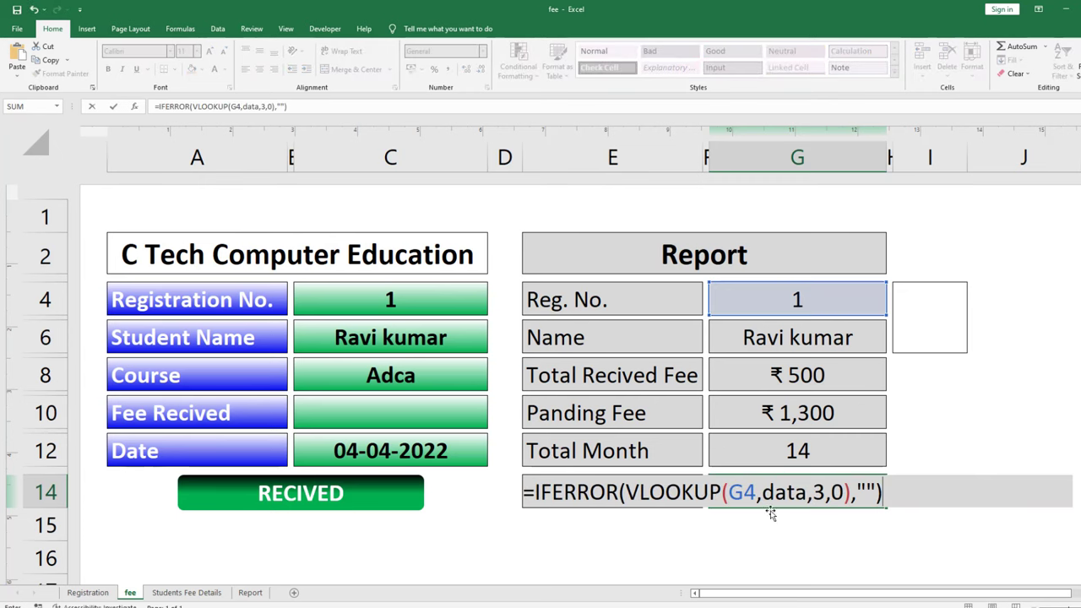
left_click(794, 544)
left_click(789, 496)
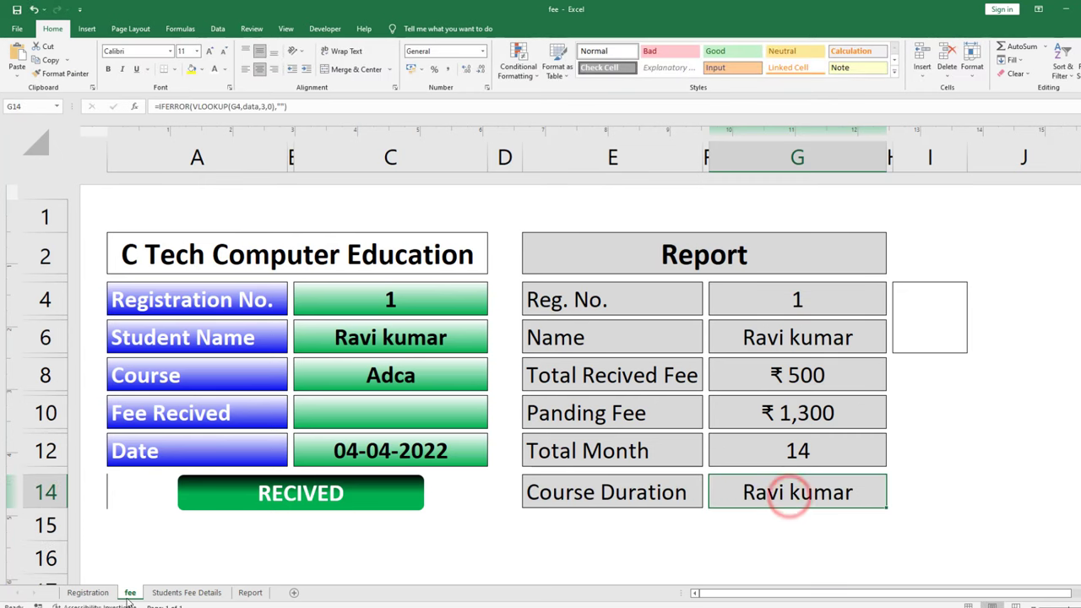
Change the Course Duration lookup's column index from 3 to 7 so it returns 12.
left_click(78, 592)
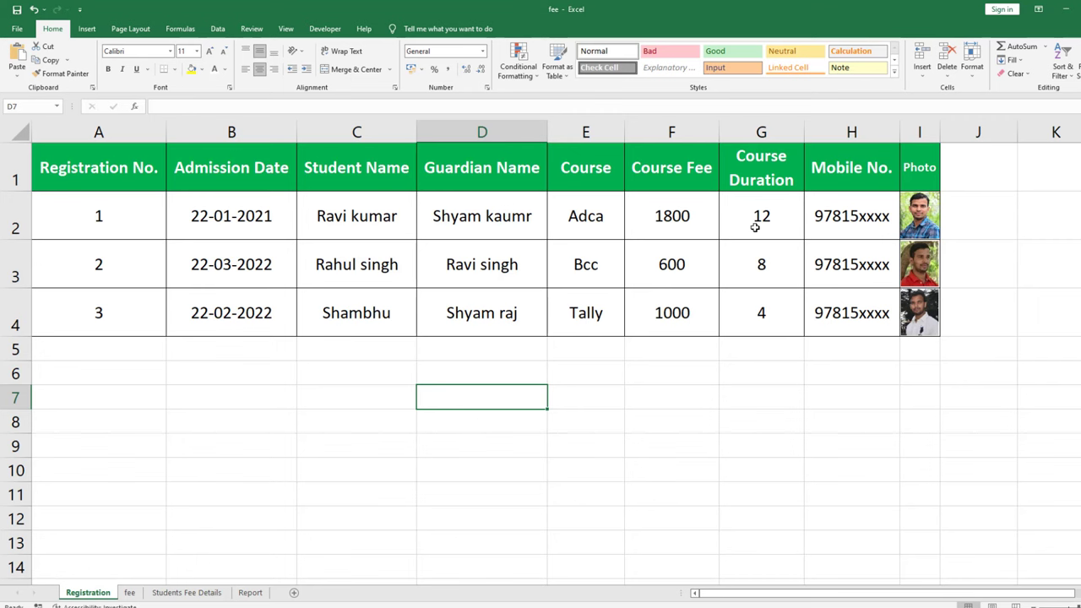
left_click(130, 592)
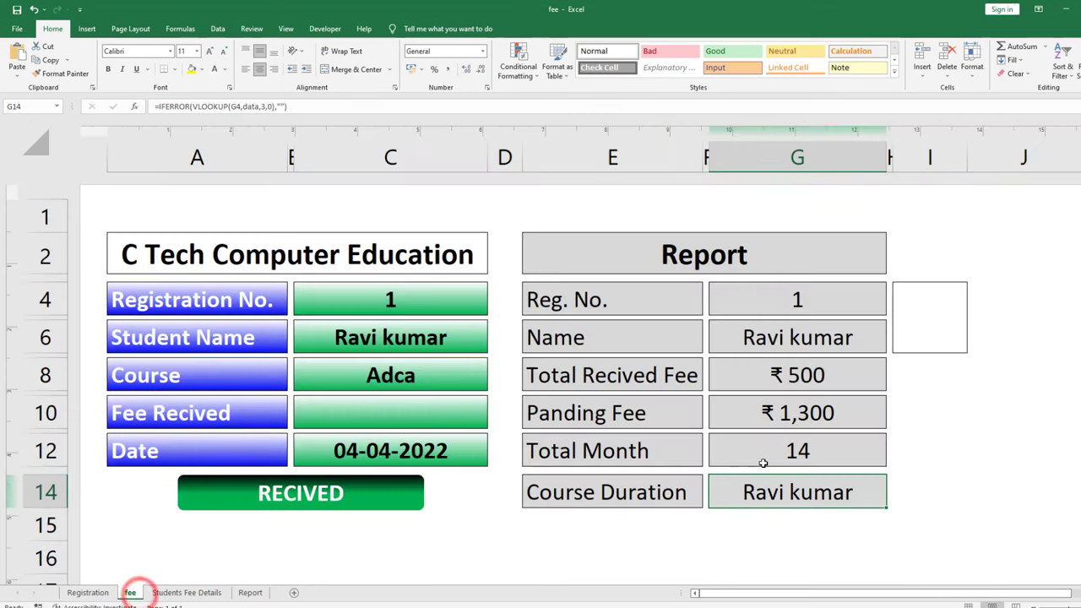
double_click(762, 493)
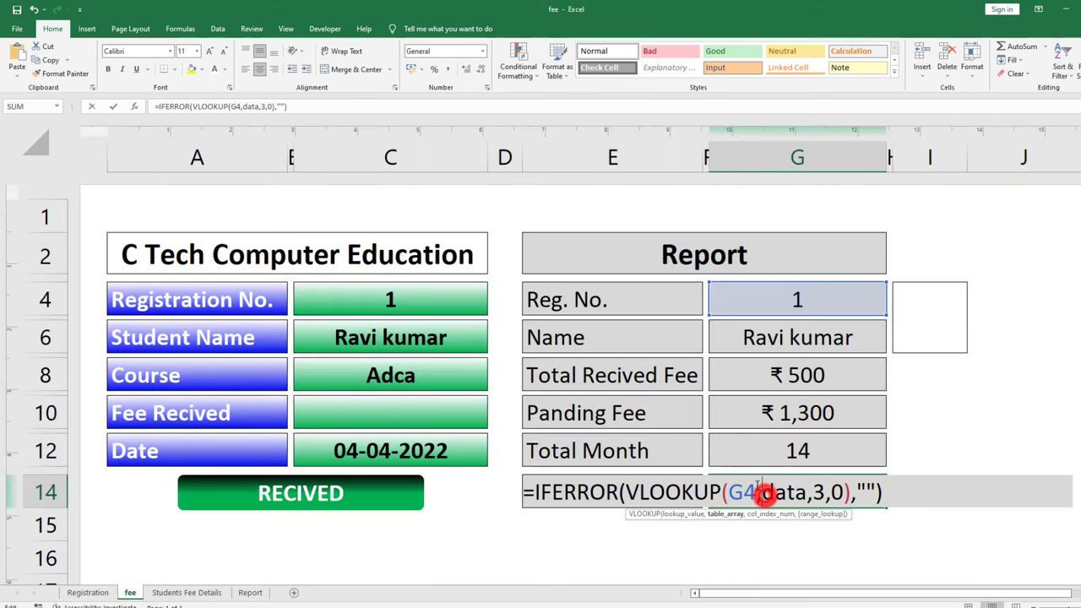
left_click(819, 493)
key("BackSpace")
type("7")
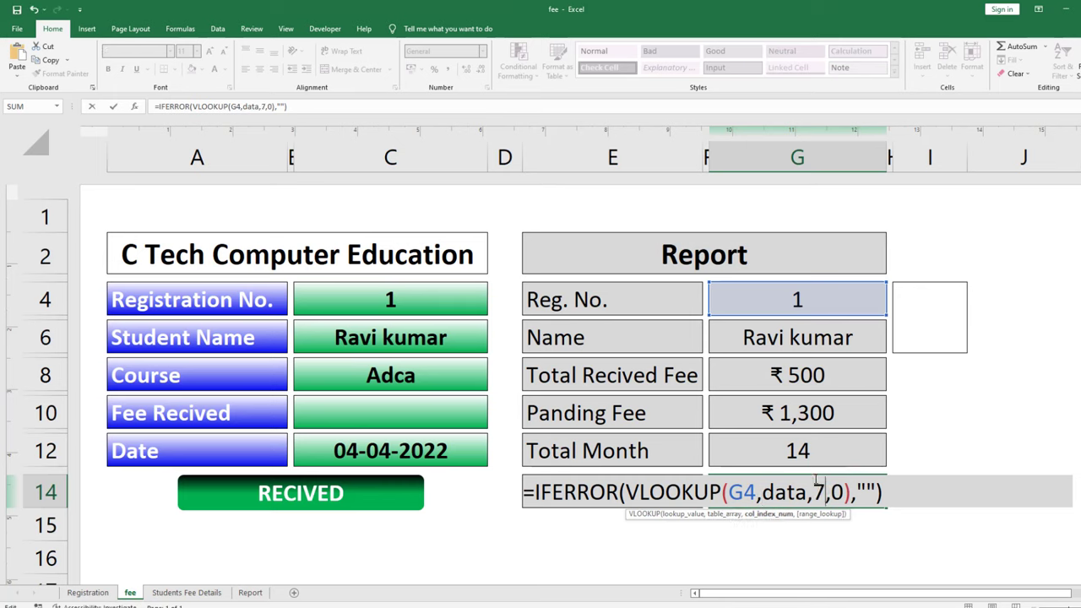
key("Return")
left_click(755, 558)
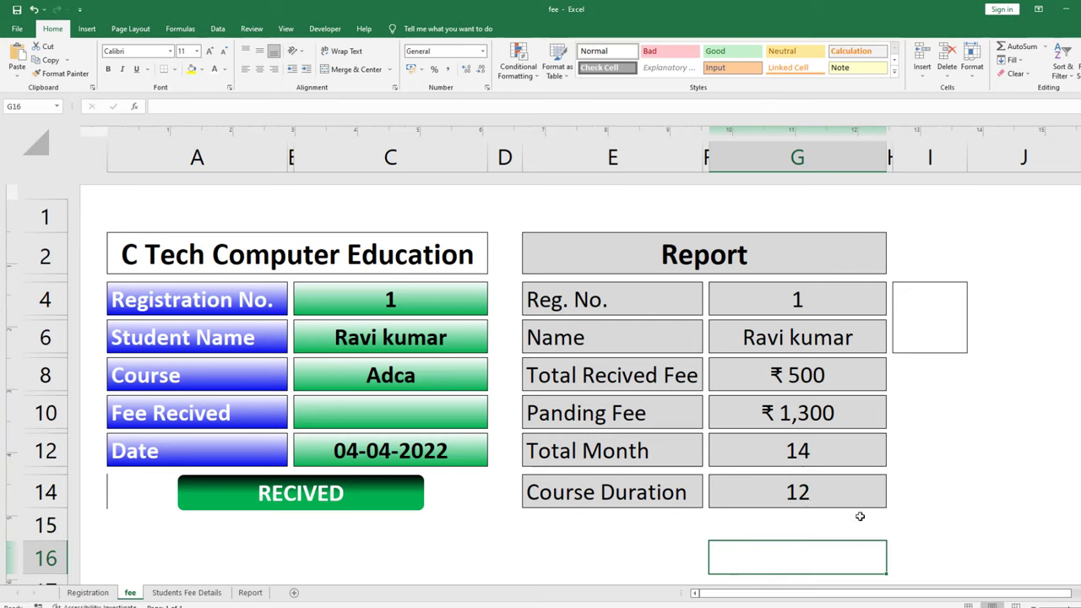
left_click(933, 337)
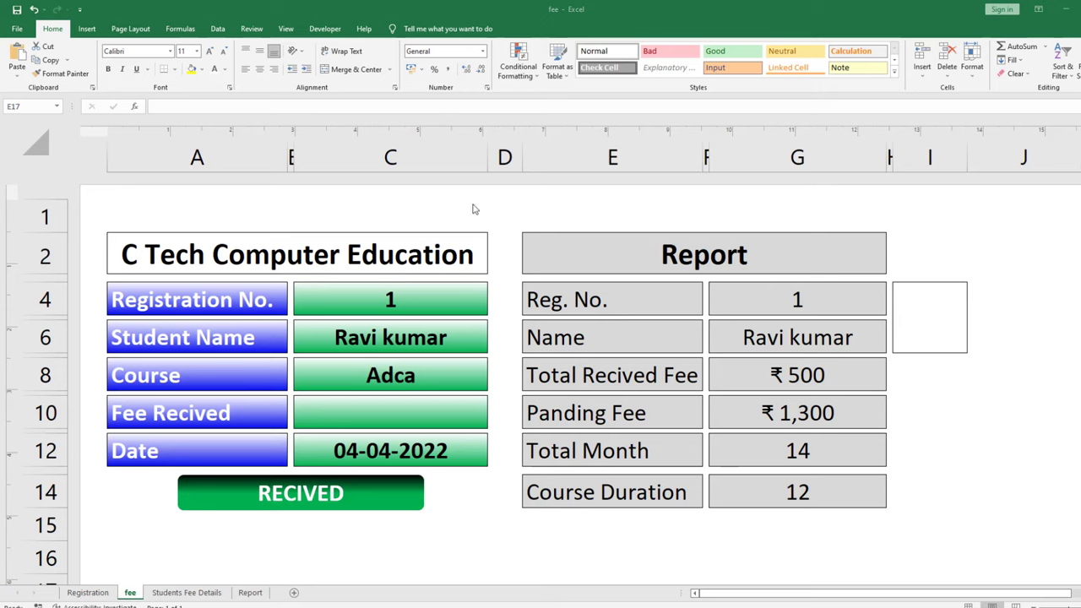
On the Registration sheet, start a new defined name 'photo' and clear its reference.
left_click(99, 593)
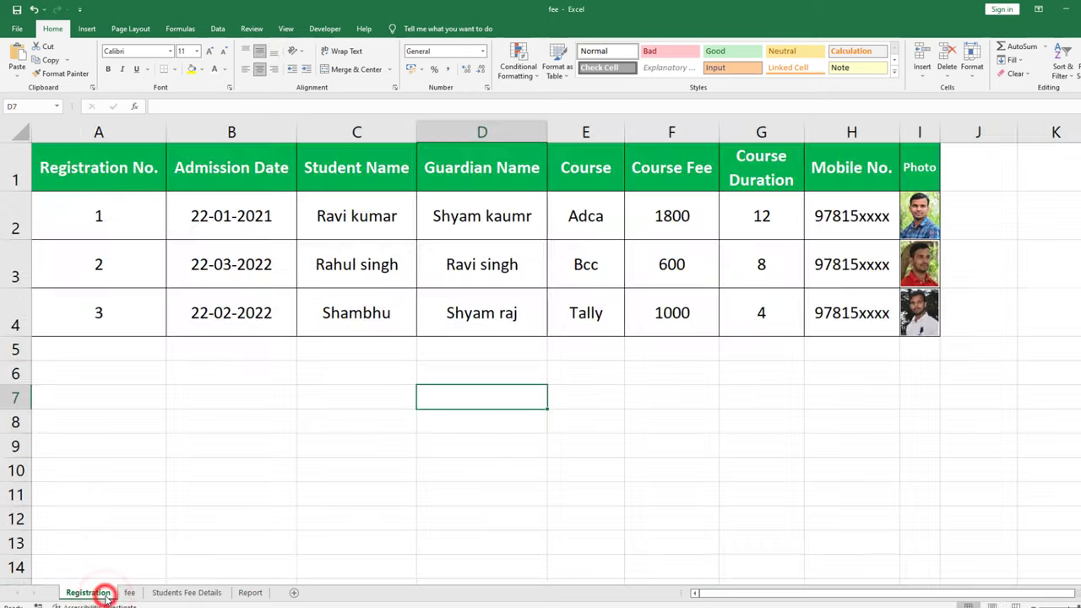
left_click(346, 393)
left_click(168, 31)
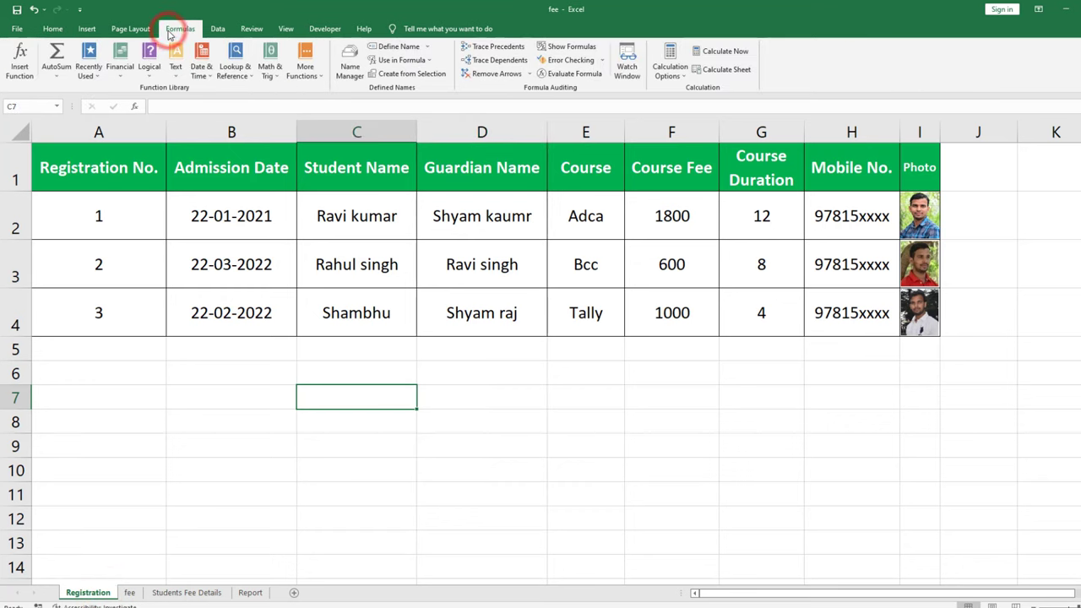
left_click(390, 45)
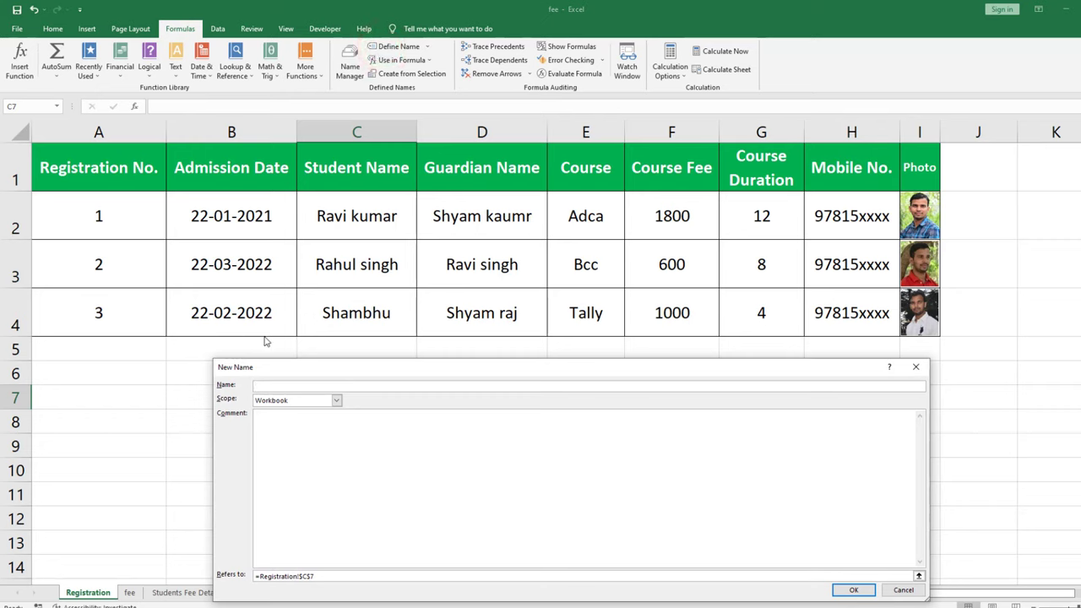
type("photo")
left_click_drag(385, 366, 311, 355)
left_click(254, 568)
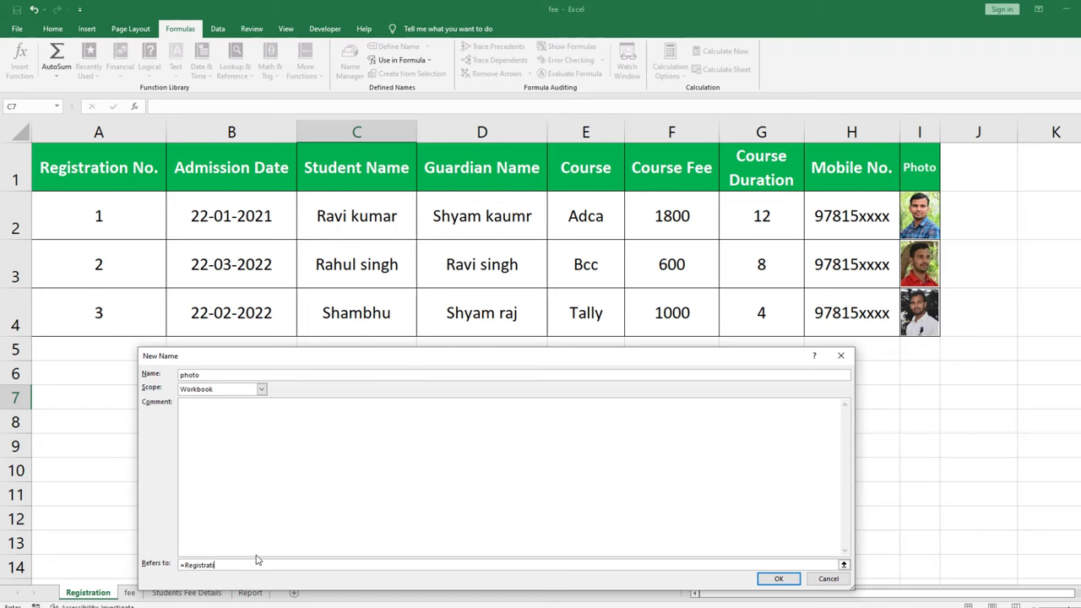
key("BackSpace")
key("BackSpace")
key("BackSpace")
key("BackSpace")
key("BackSpace")
key("BackSpace")
Define photo as =index(Registration!$I$2:$I$4,match(fee!$C$4,Registration!$A$2:$A$4,0)).
type("ndex")
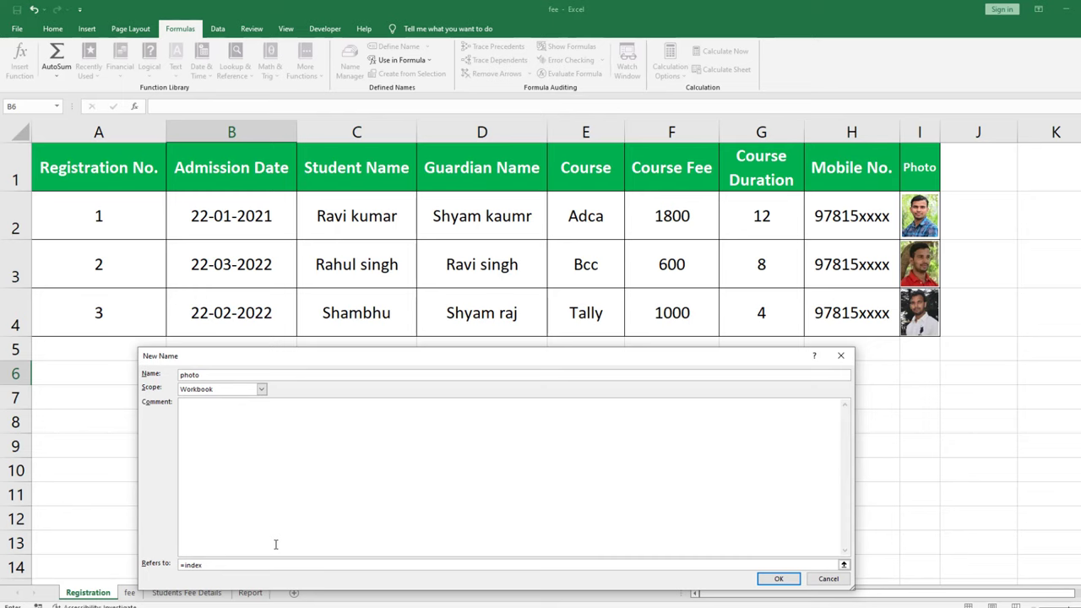
type("(")
left_click_drag(912, 207, 916, 329)
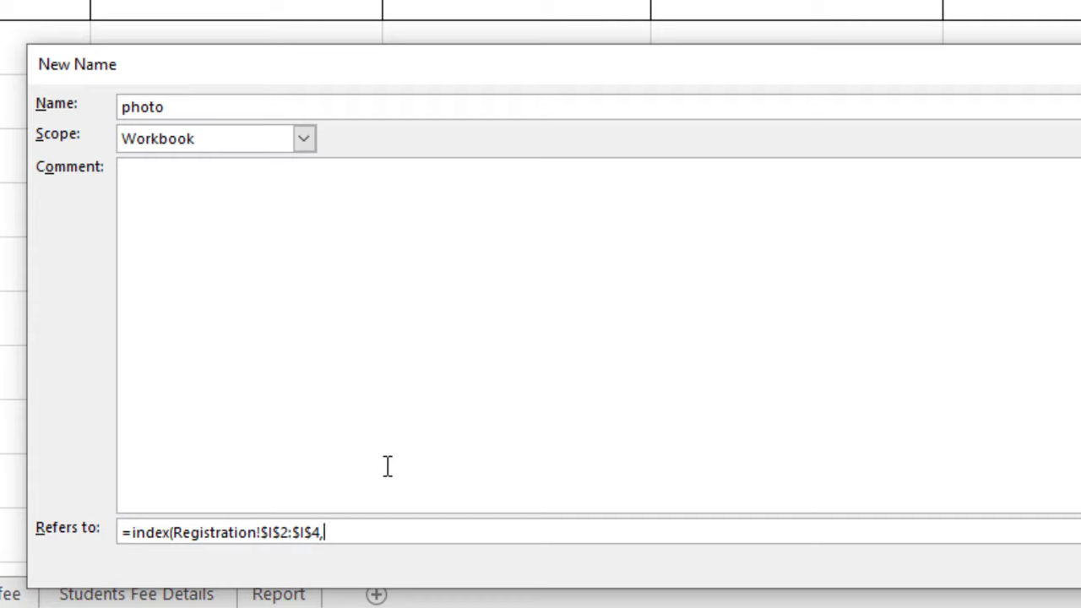
type("match(")
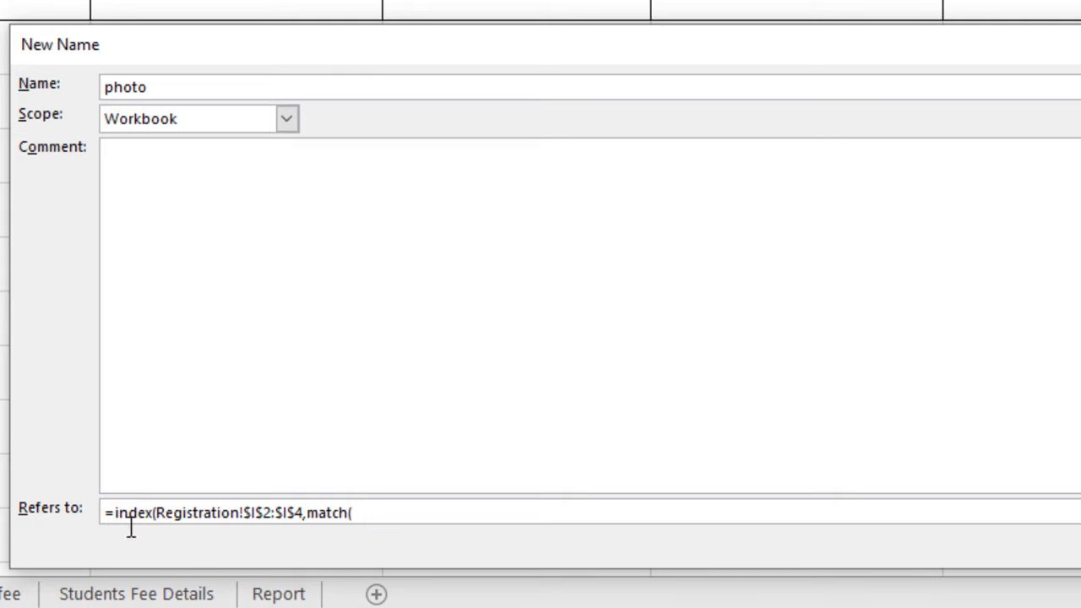
left_click(17, 596)
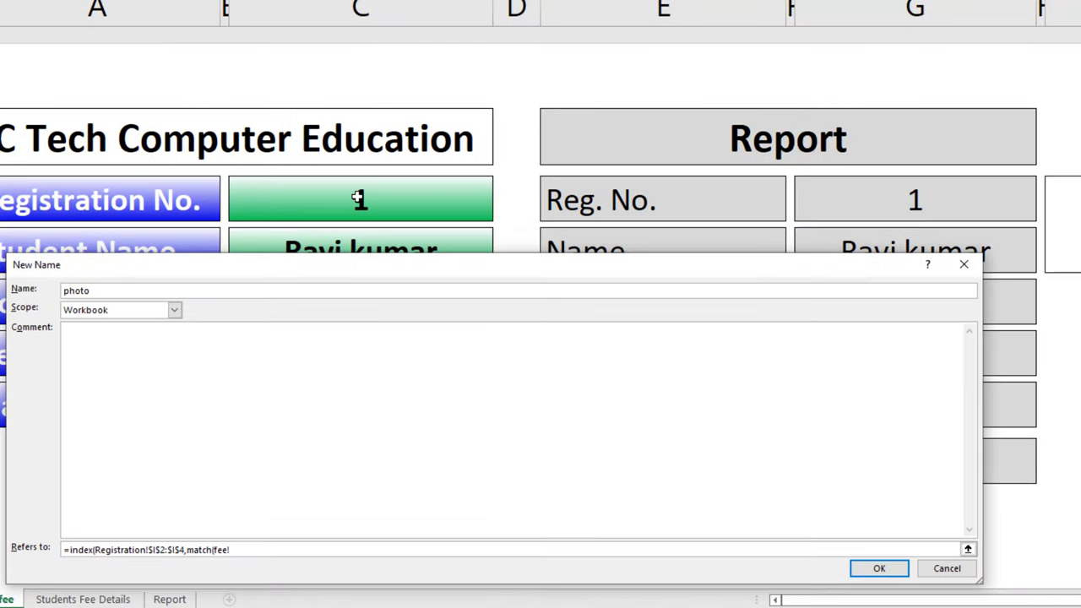
left_click(341, 200)
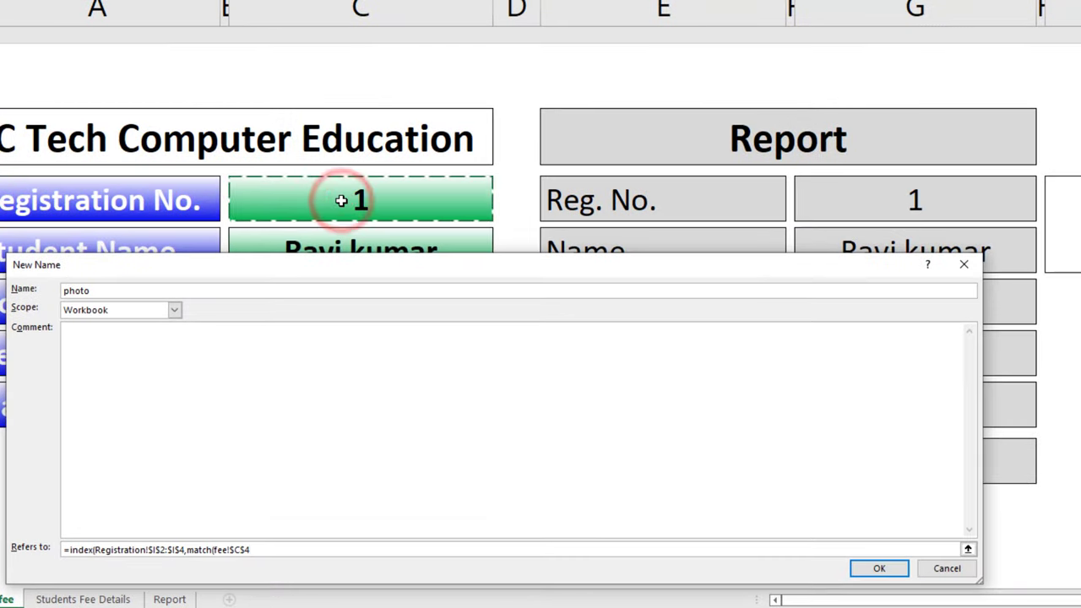
type(",")
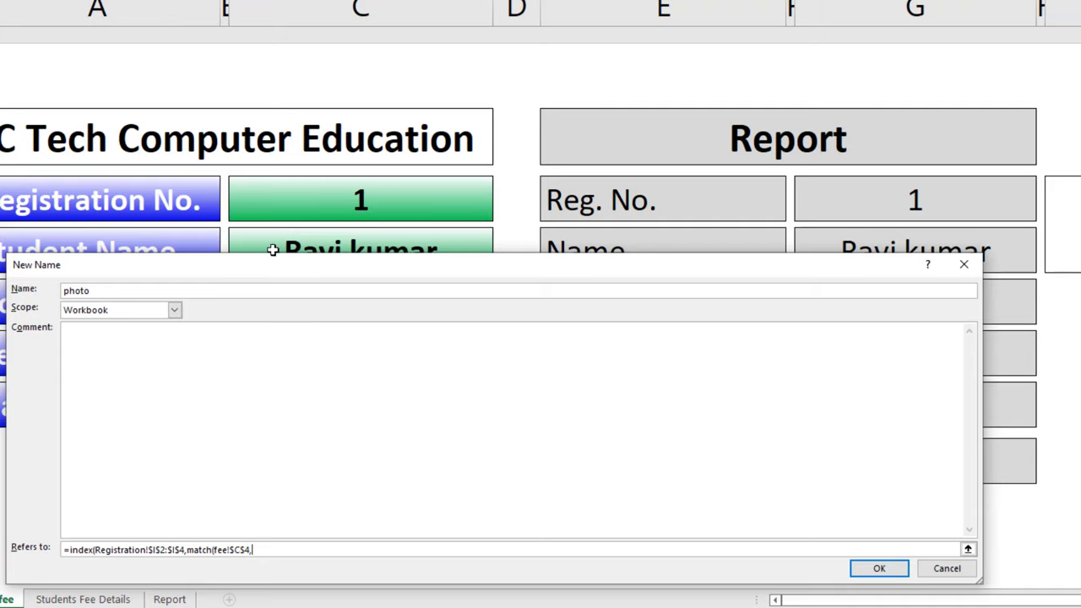
key("ctrl+Page_Up")
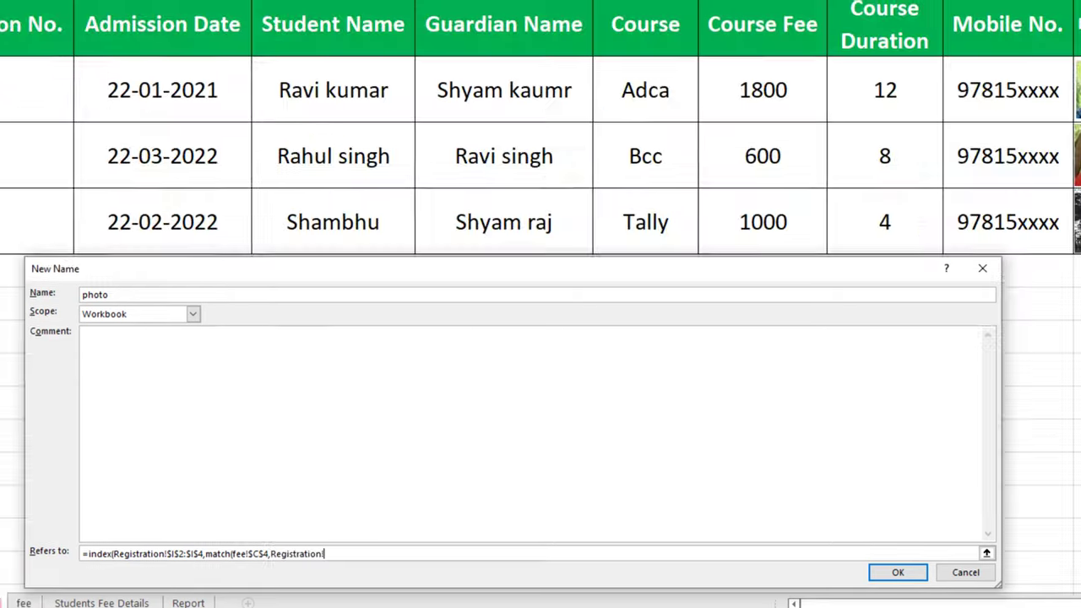
left_click(158, 135)
left_click_drag(158, 139, 152, 246)
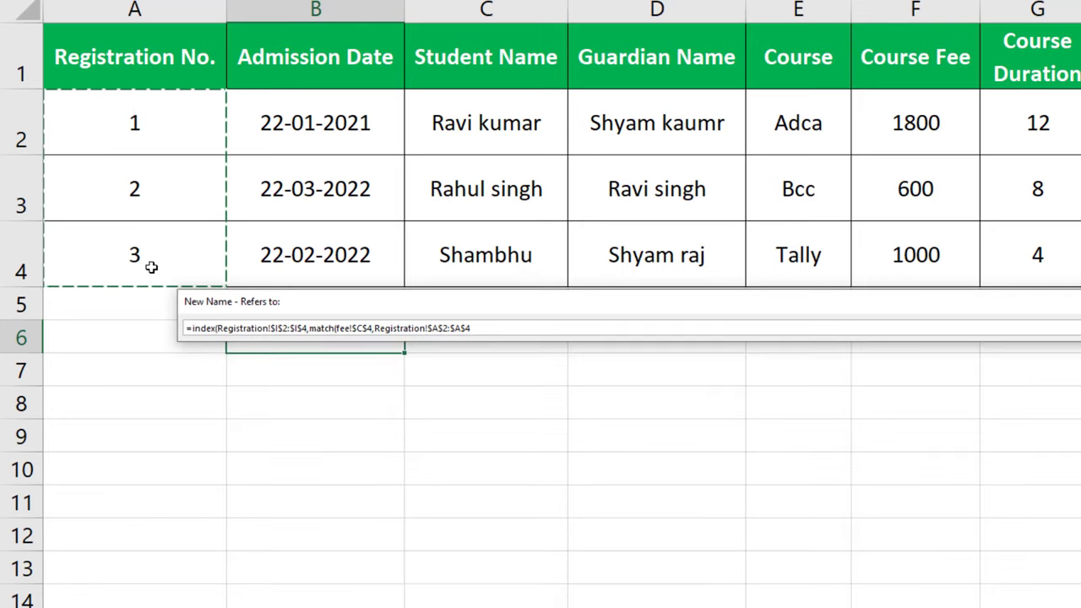
left_click_drag(152, 246, 151, 245)
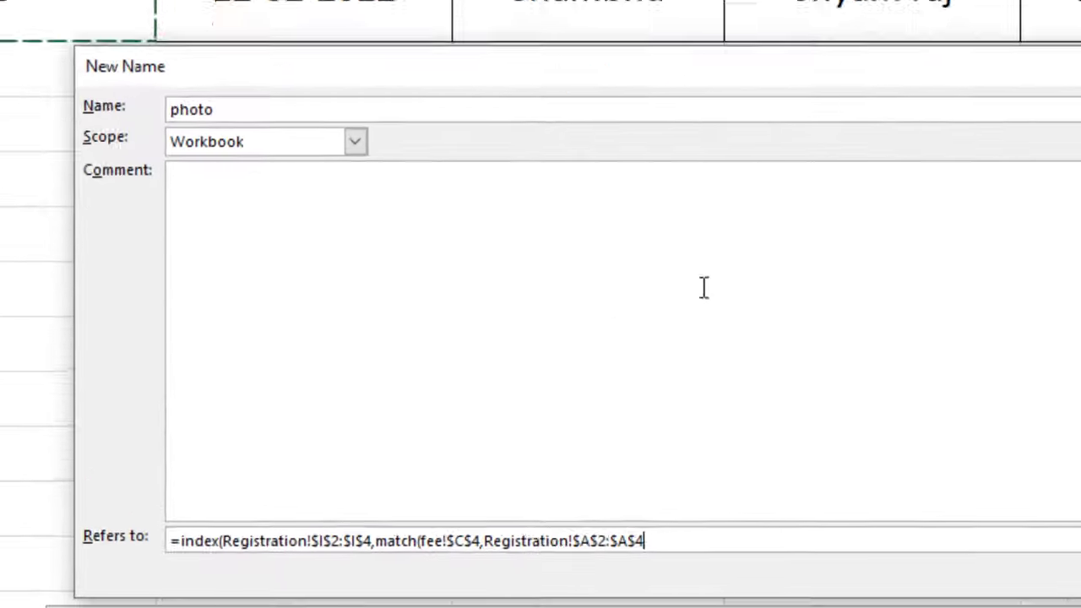
type(",0")
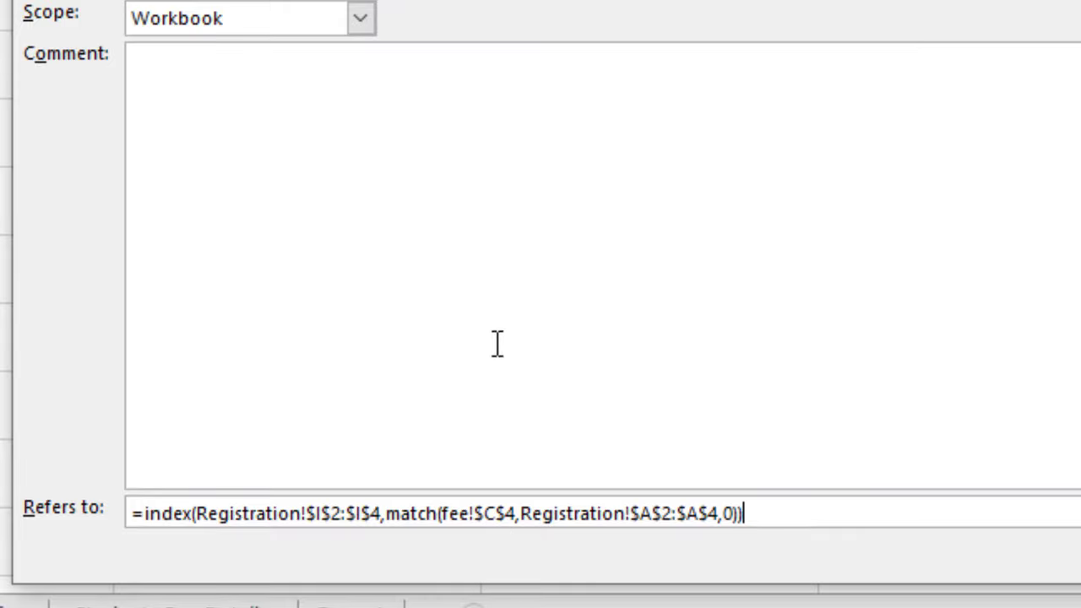
left_click(778, 574)
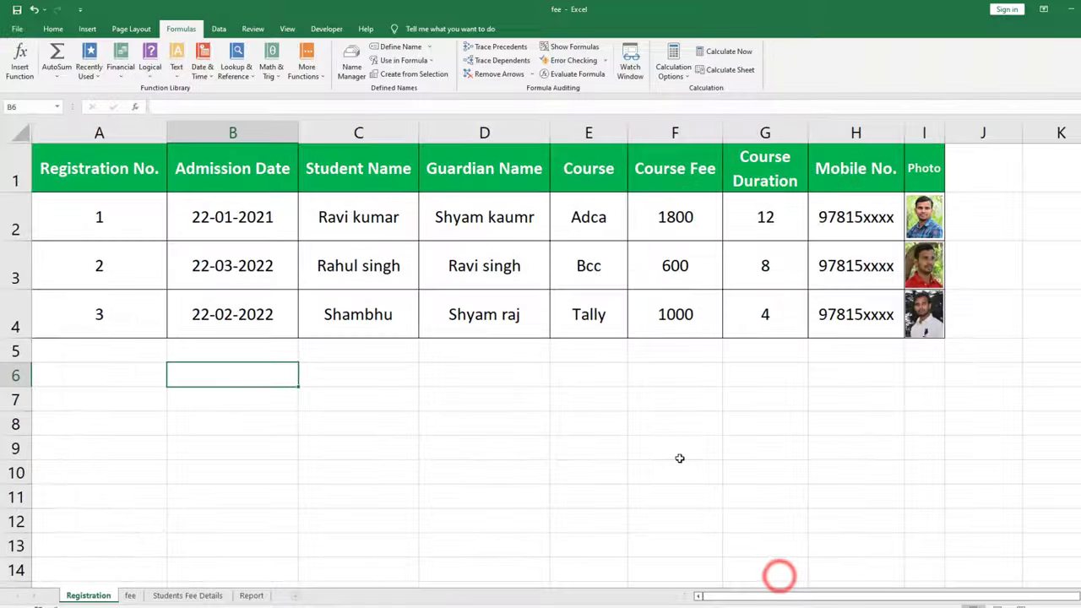
Select cell I2 holding the first student's photo on the Registration sheet.
left_click(132, 595)
left_click(926, 307)
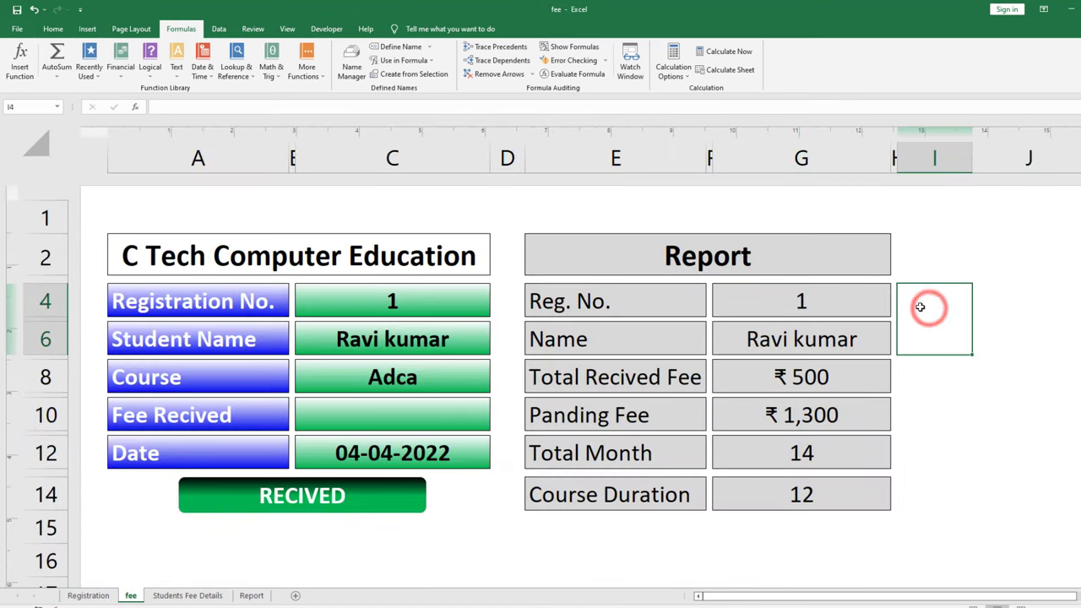
left_click(89, 595)
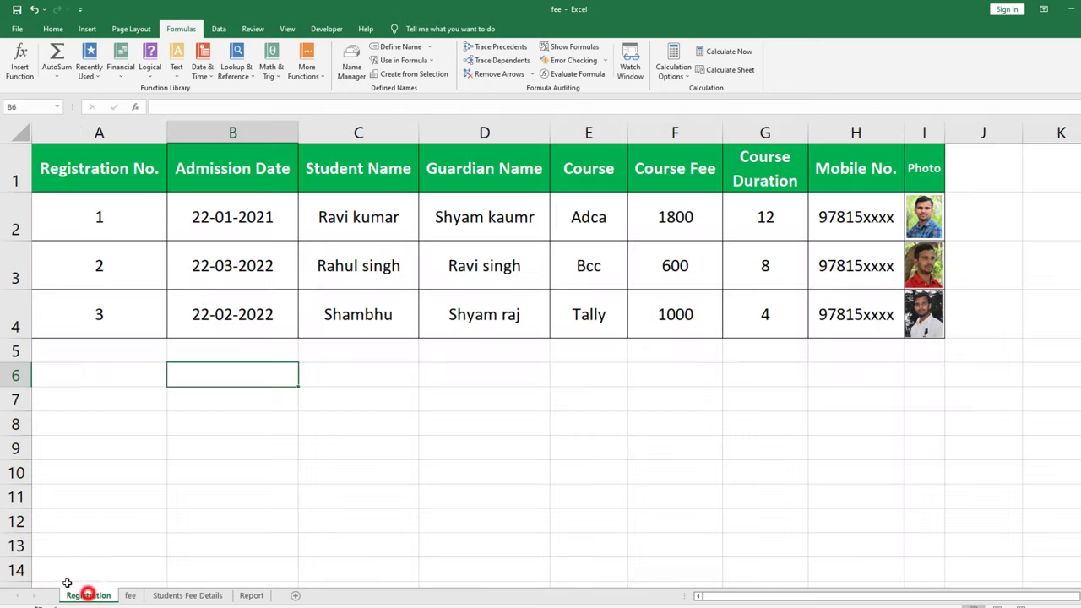
left_click(922, 195)
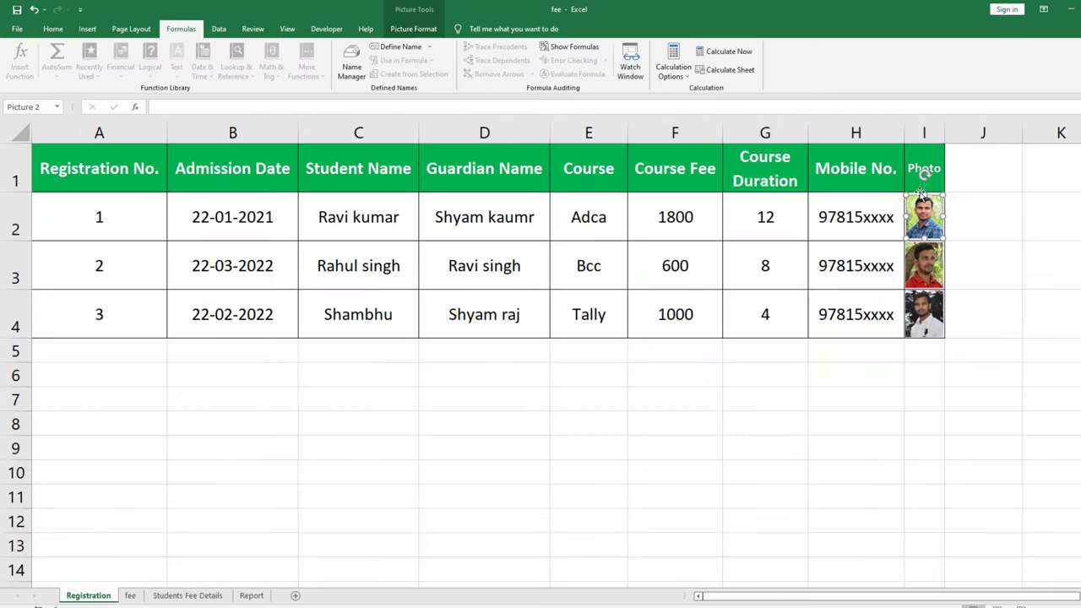
left_click(887, 199)
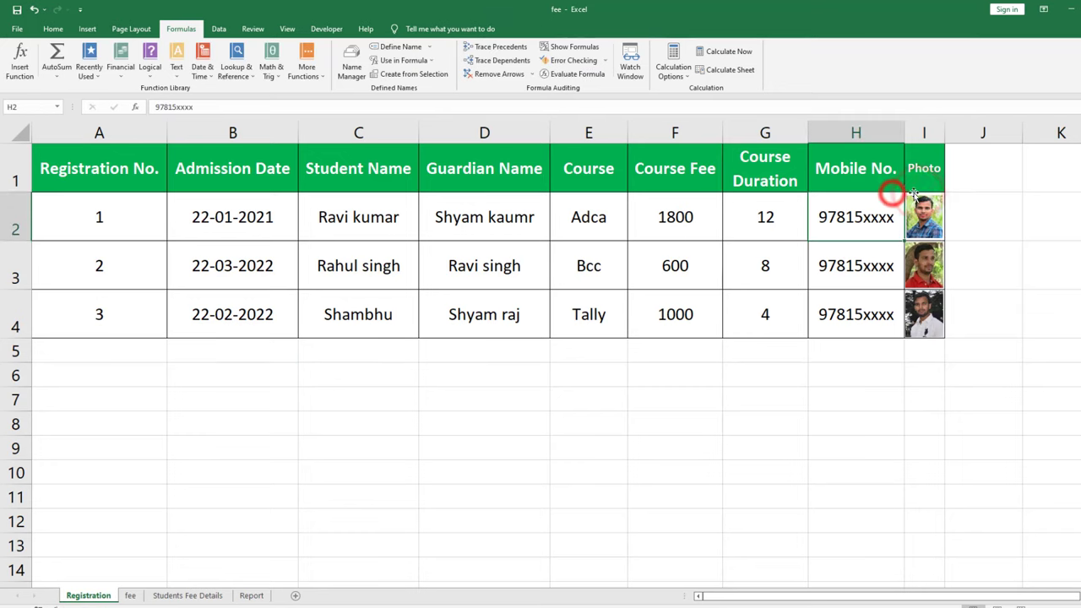
left_click(943, 226)
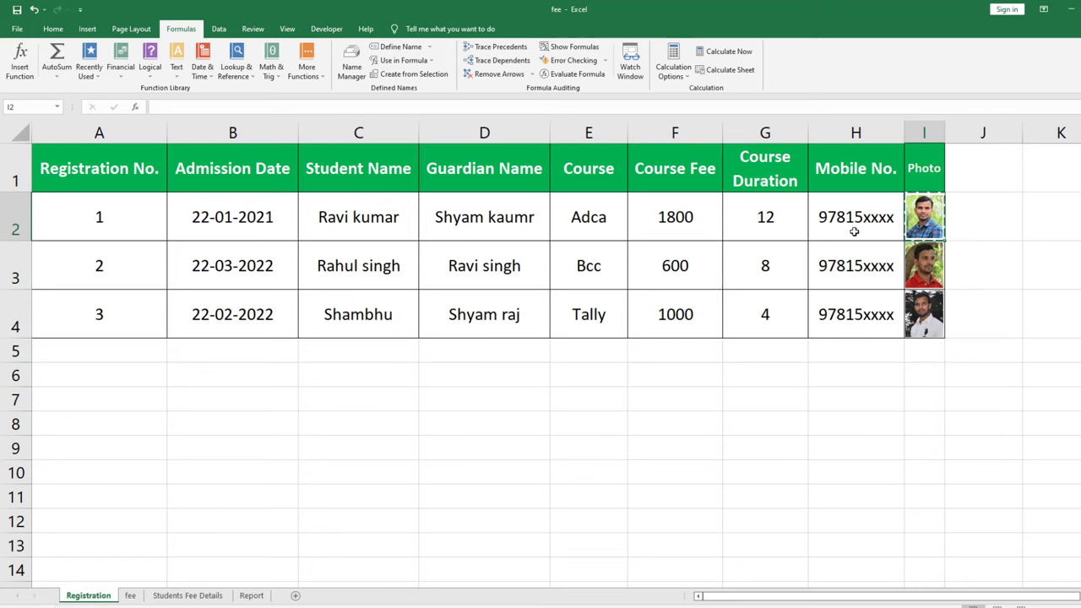
Paste it onto the fee sheet as a Linked Picture beside the Report.
left_click(132, 595)
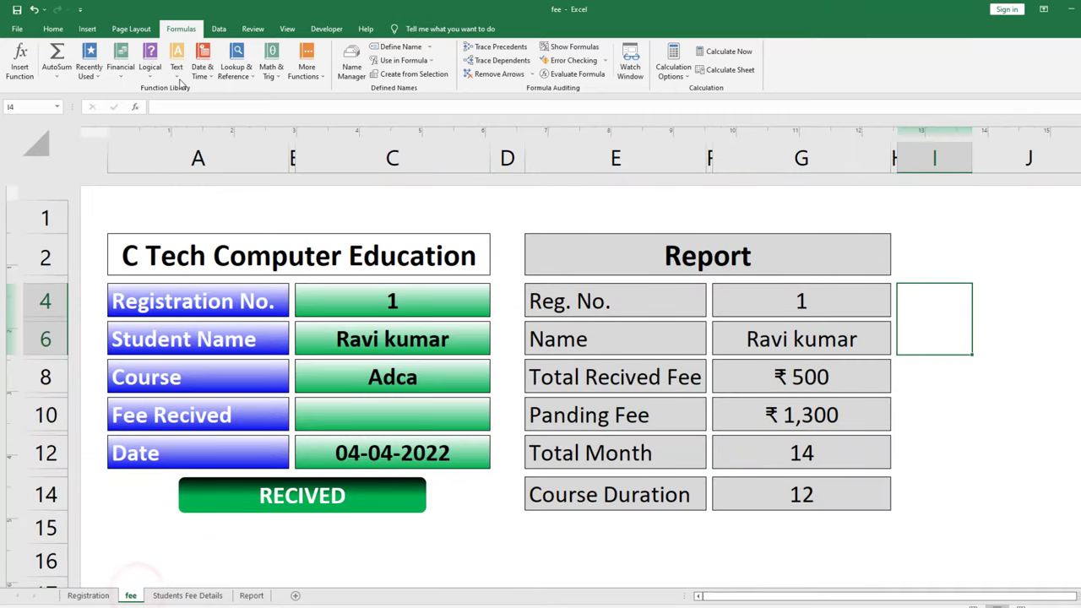
left_click(52, 28)
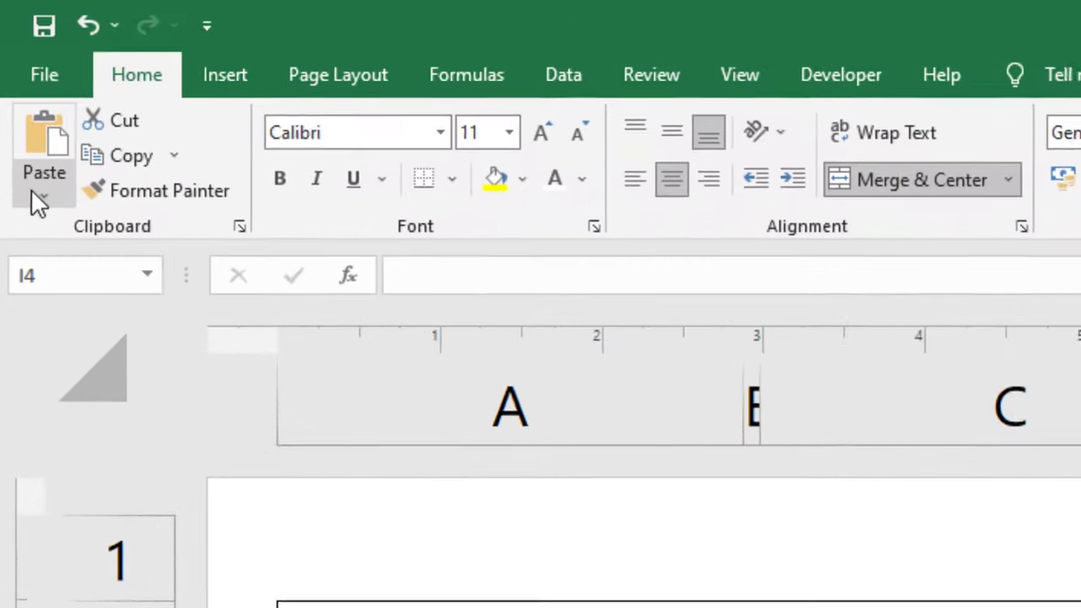
left_click(37, 198)
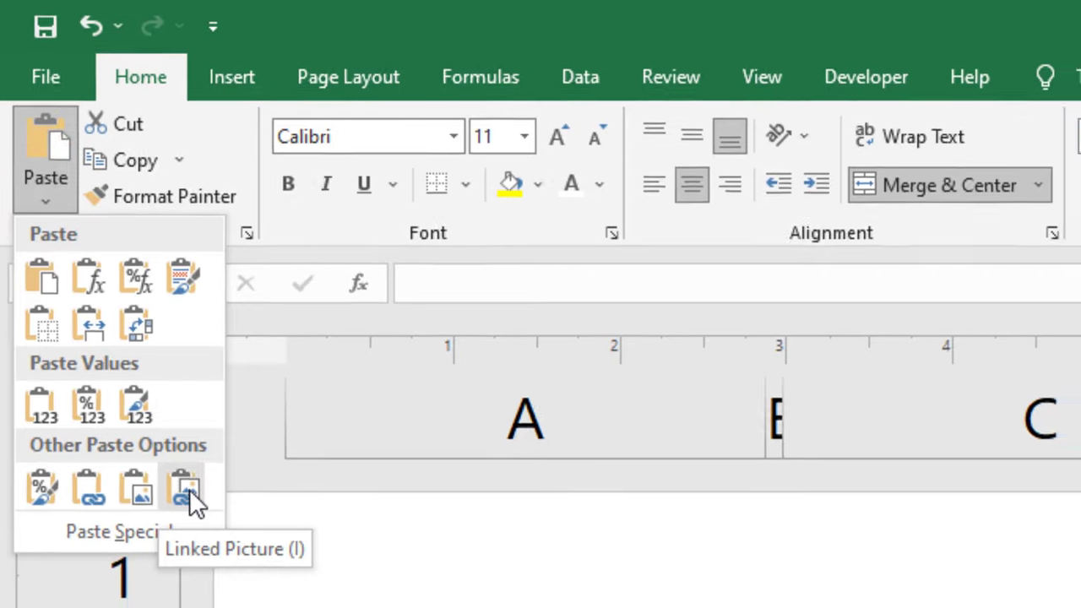
left_click(189, 496)
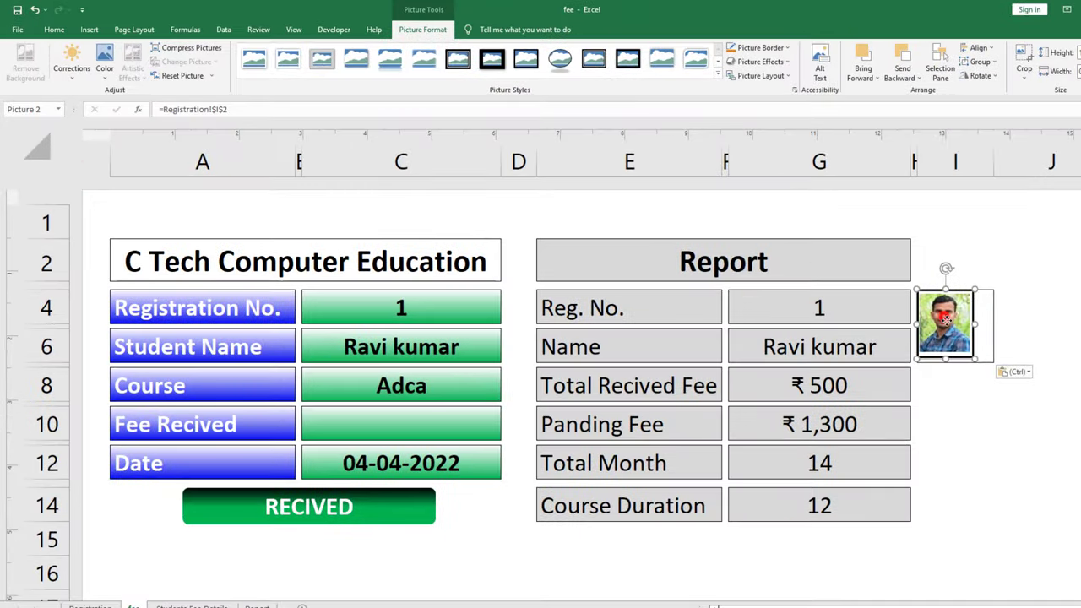
Crop the linked picture's bottom, right and left edges to leave only the photo.
left_click_drag(945, 319, 955, 319)
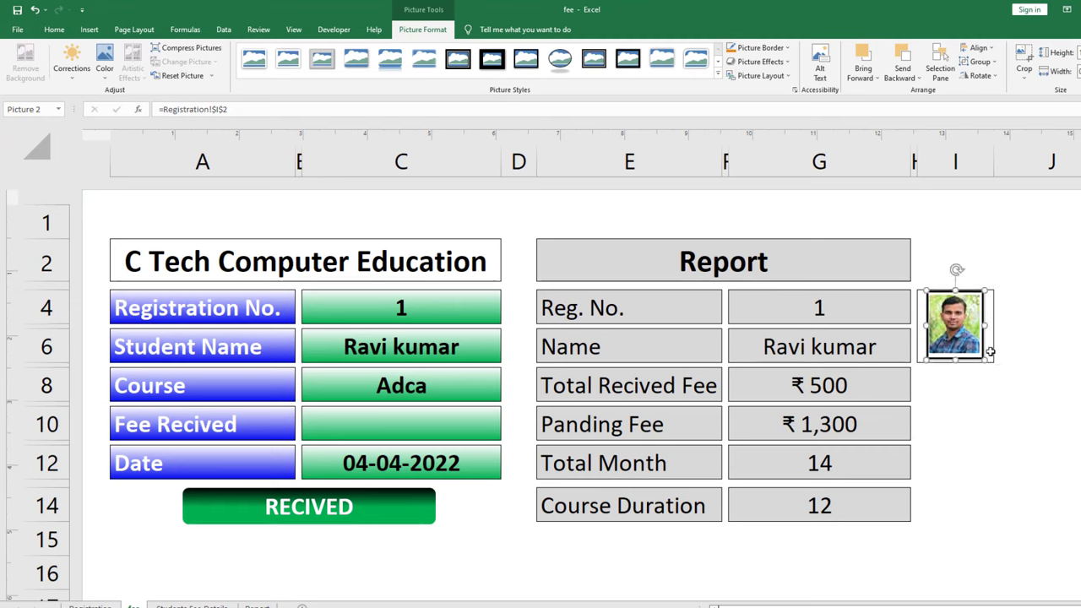
left_click(1019, 83)
left_click(1023, 91)
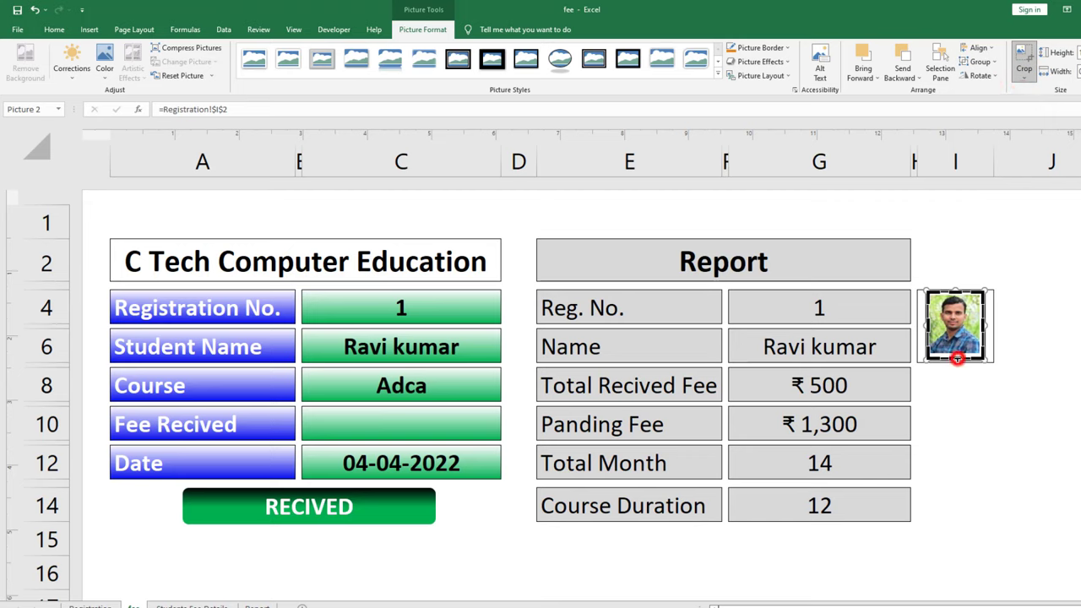
left_click_drag(957, 358, 957, 356)
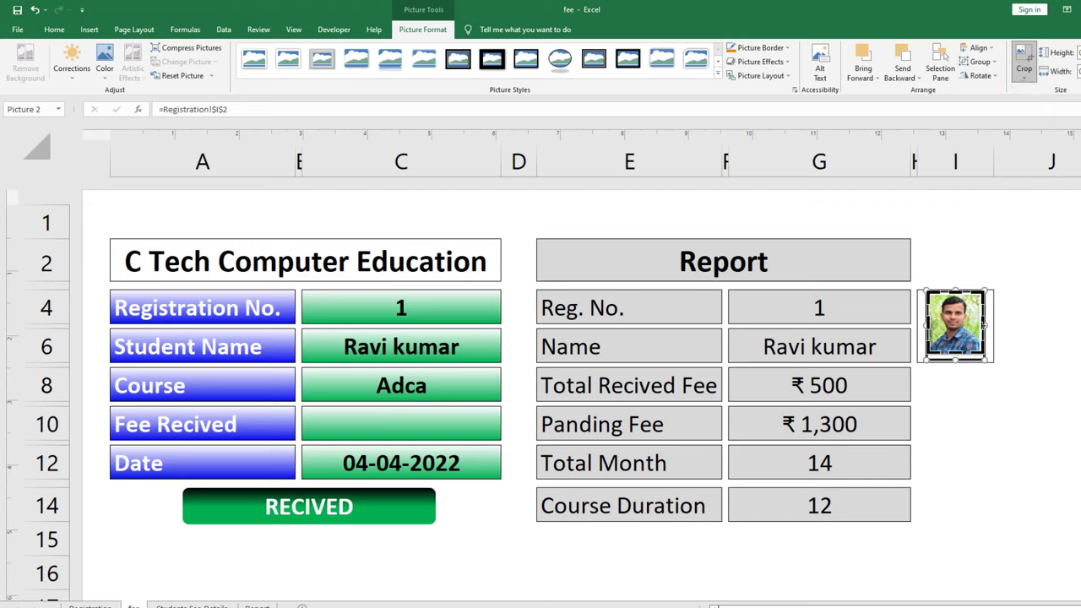
left_click_drag(981, 321, 983, 321)
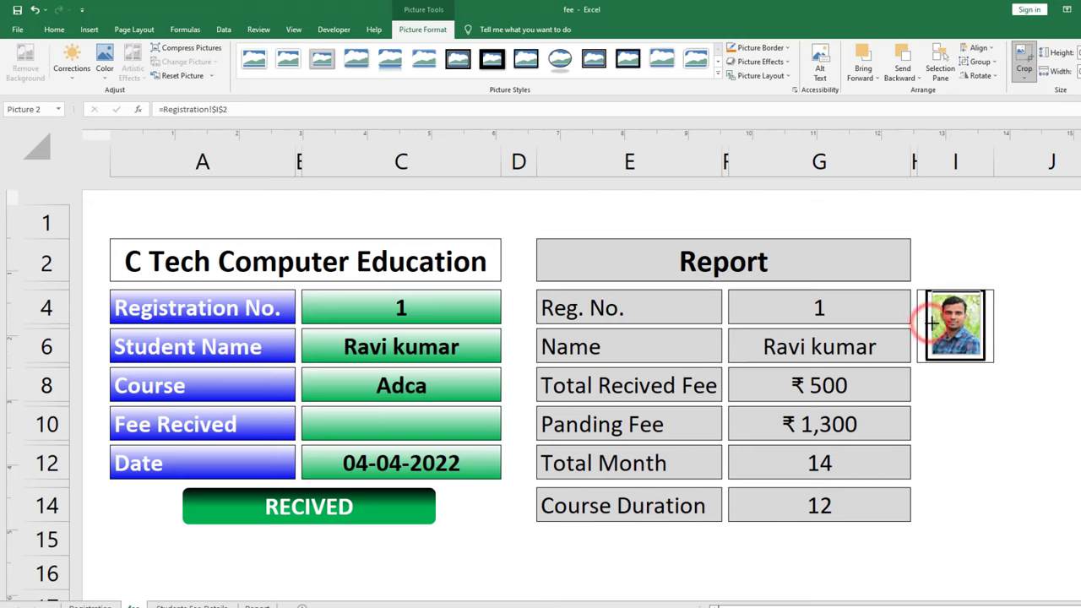
left_click_drag(929, 321, 957, 290)
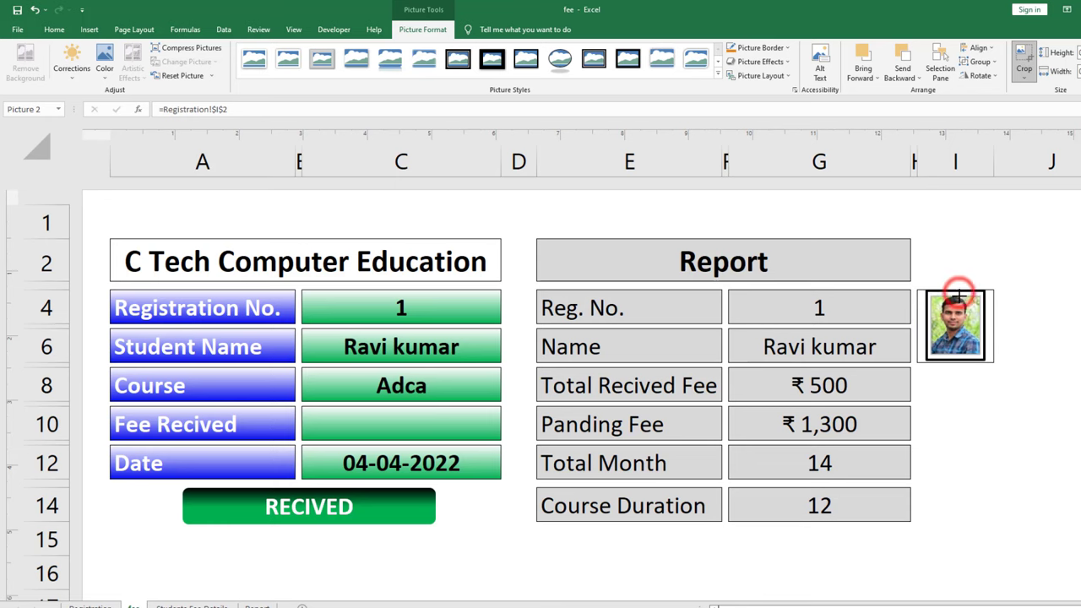
left_click(964, 388)
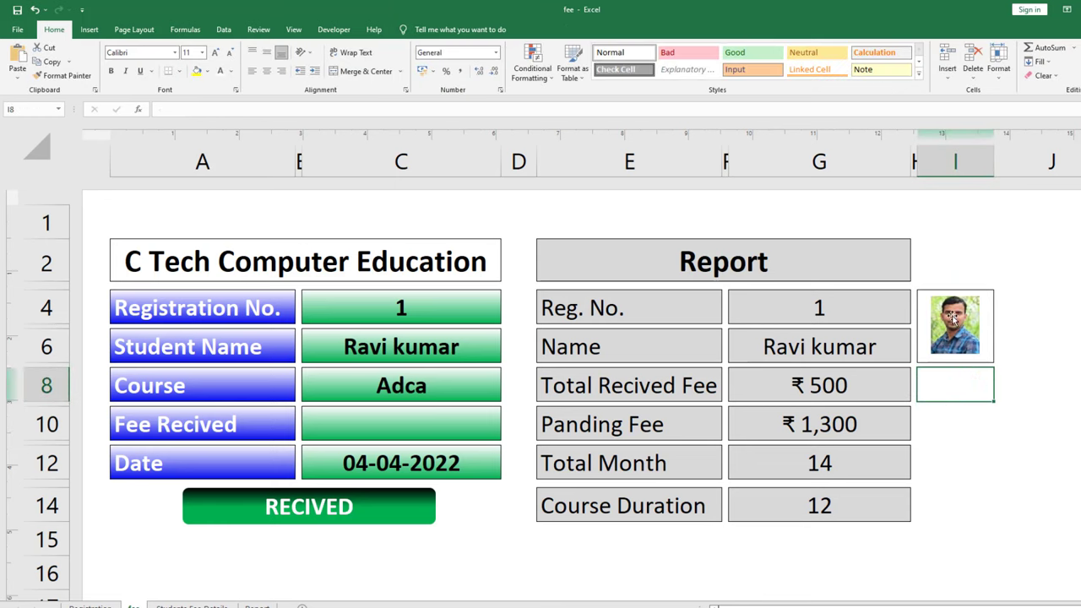
Test registration numbers 2 and then 1 in C4, and select the linked photo.
left_click(361, 309)
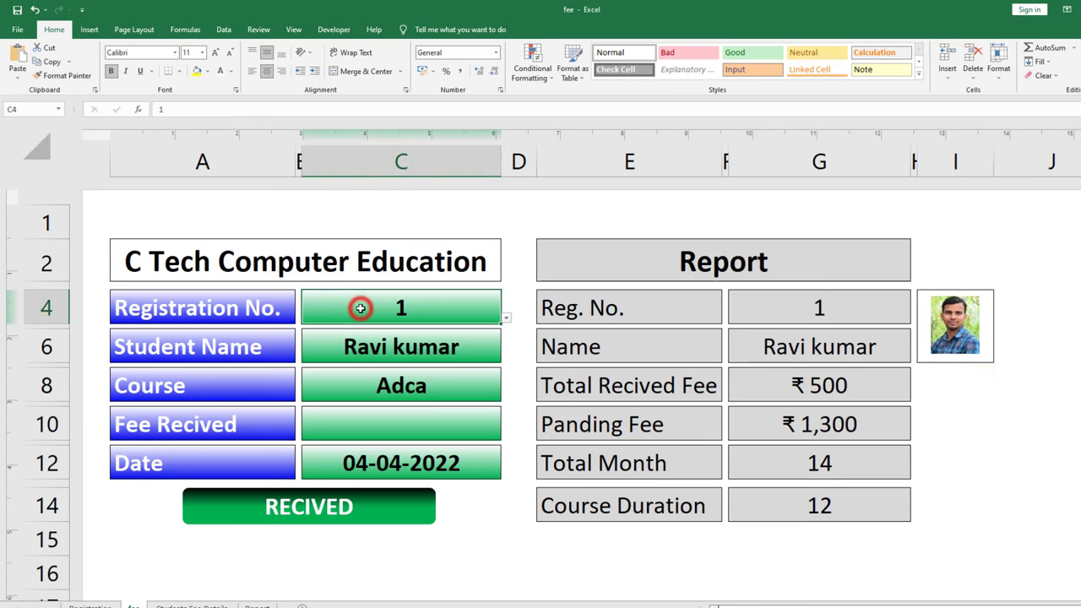
type("2")
left_click(946, 466)
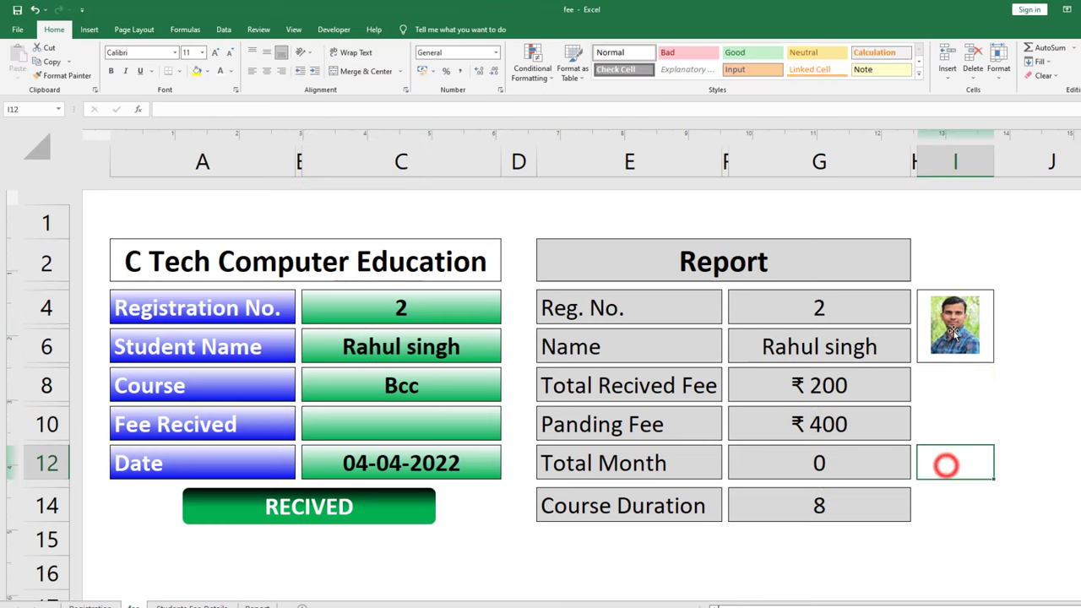
left_click(438, 309)
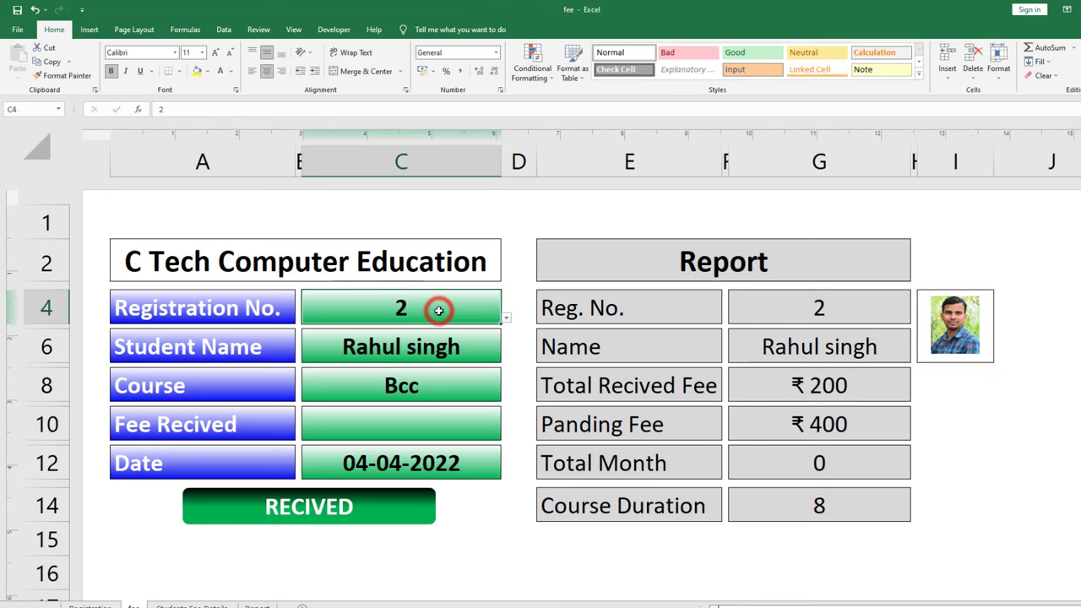
type("1")
left_click(979, 432)
left_click(943, 334)
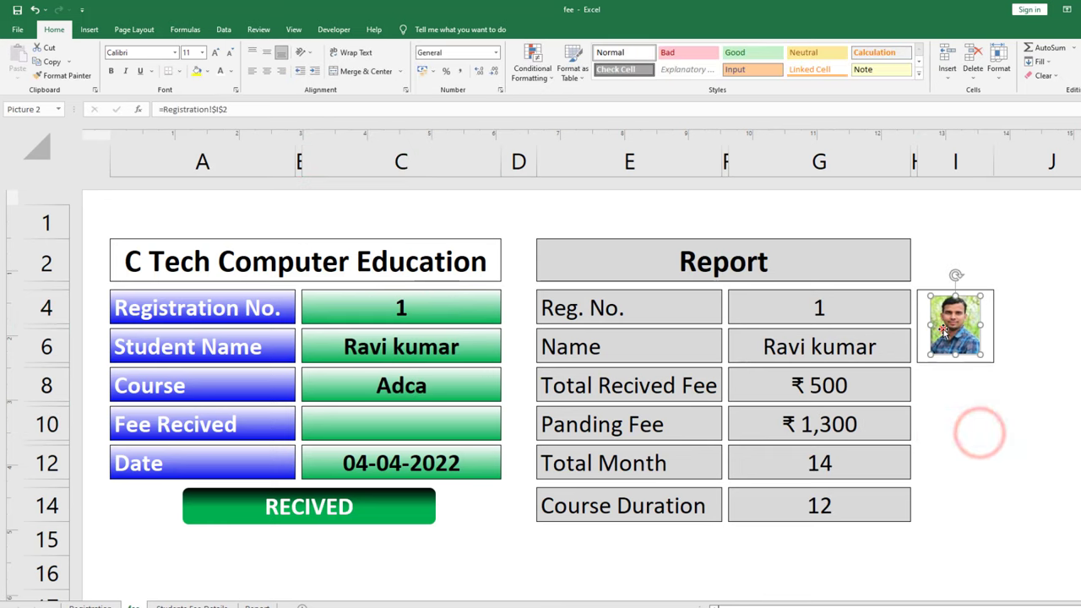
Change the linked picture's formula to =photo so it follows the registration number.
left_click(242, 109)
key("BackSpace")
key("BackSpace")
key("BackSpace")
key("BackSpace")
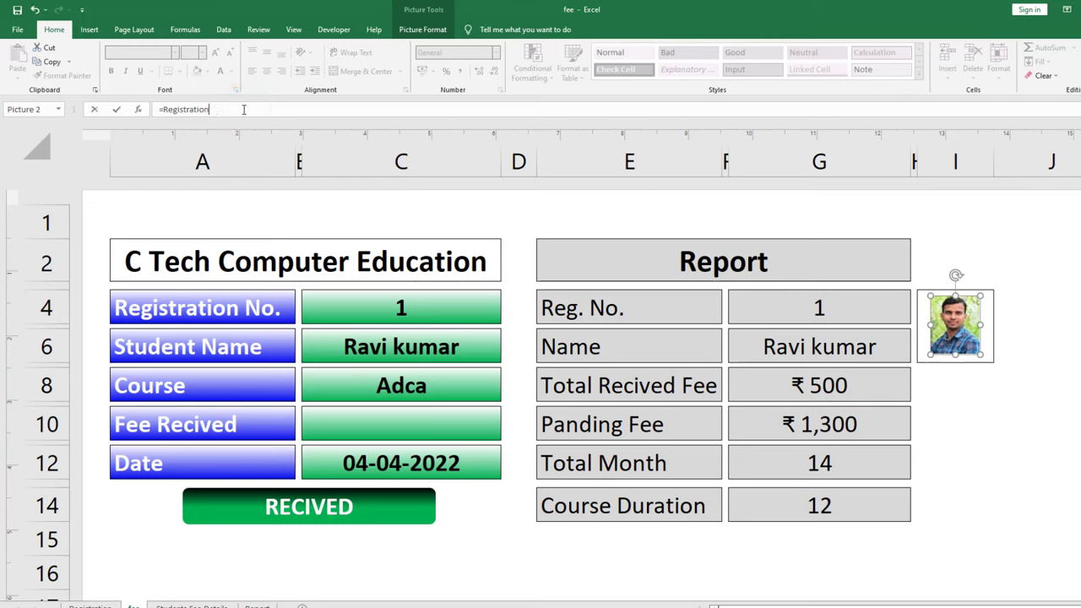
key("BackSpace")
key("BackSpace")
key("BackSpace")
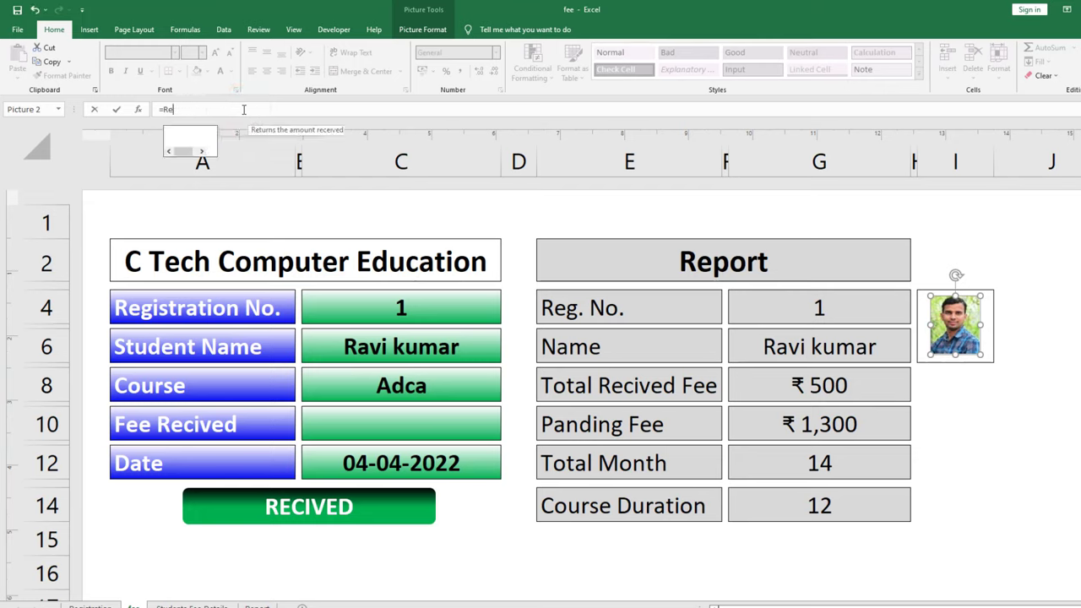
key("BackSpace")
key("BackSpace")
type("phot")
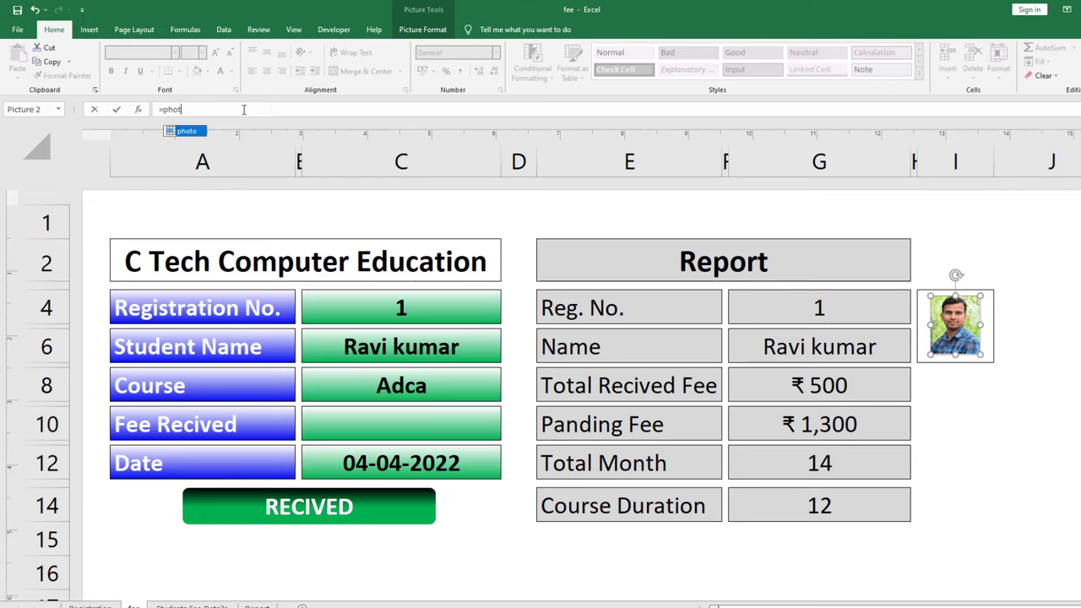
type("o")
double_click(192, 135)
key("Return")
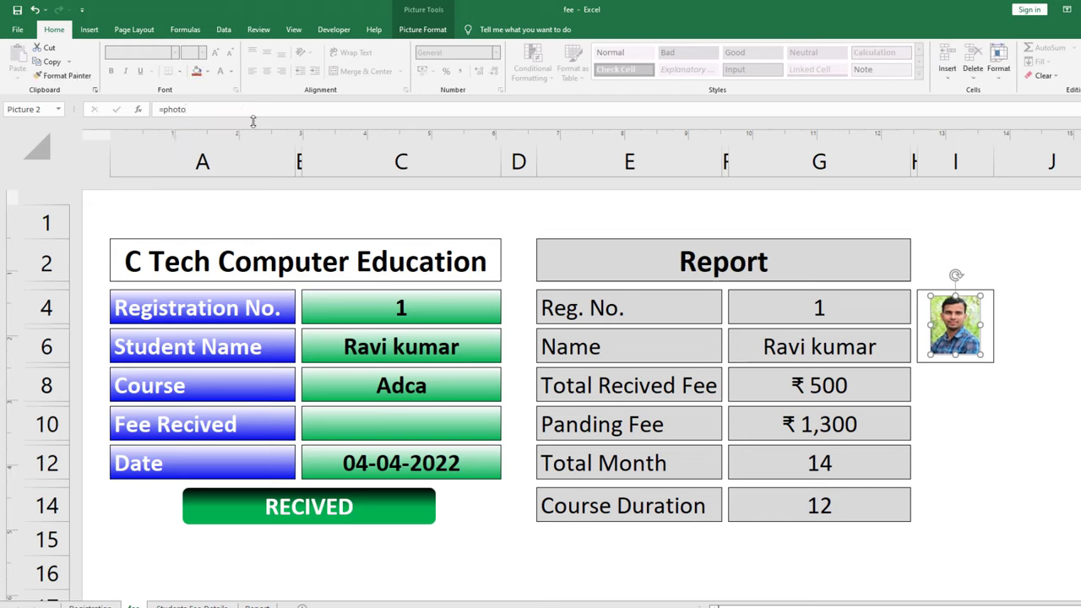
Test registration numbers 2 and 3 in C4, then set it back to 1.
left_click(377, 305)
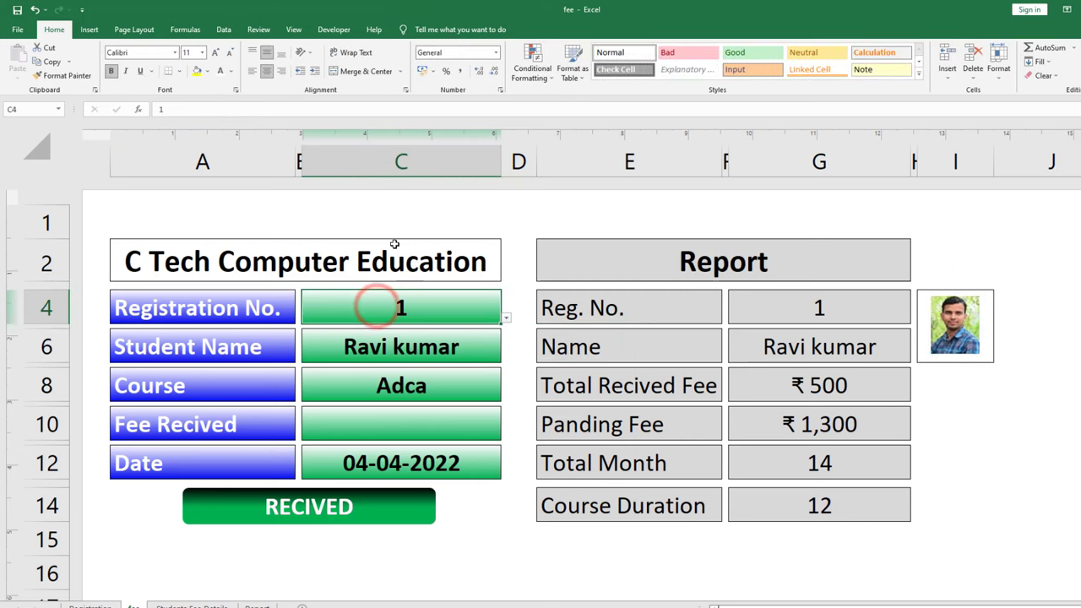
type("2")
key("Return")
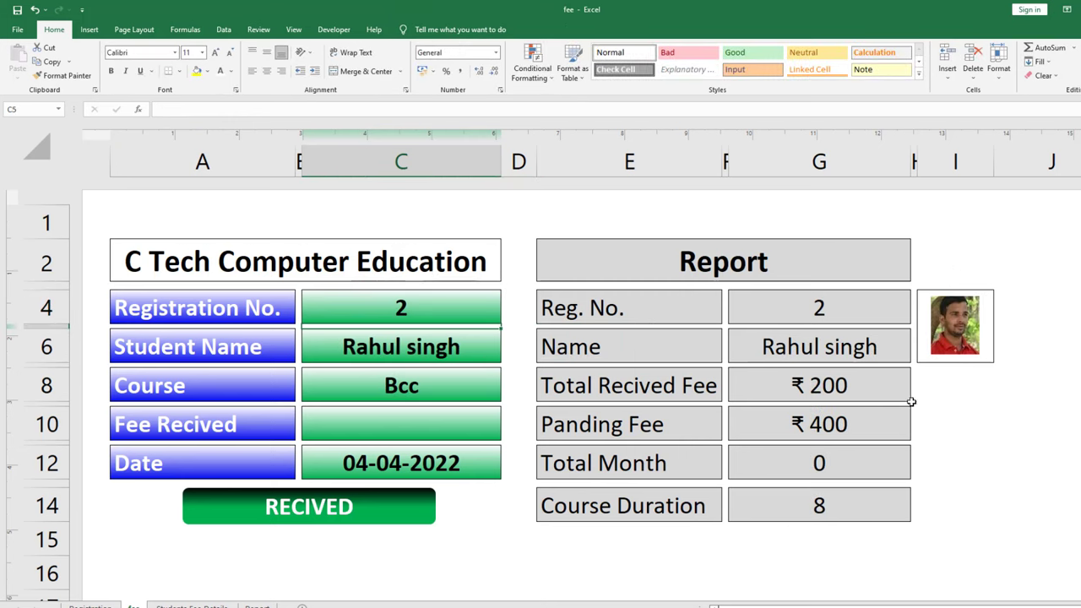
left_click(425, 306)
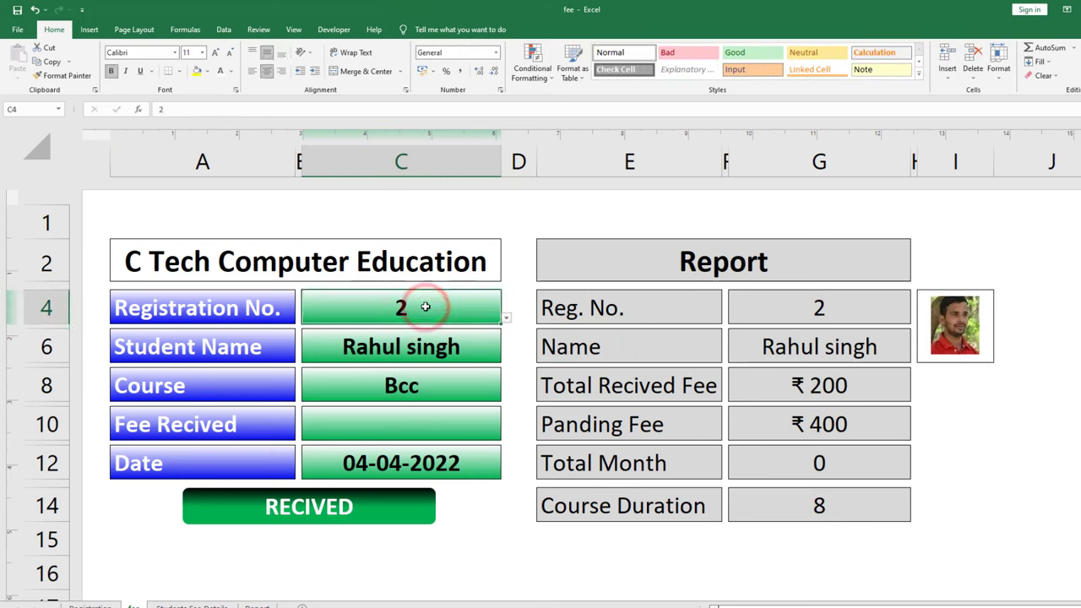
type("3")
key("Return")
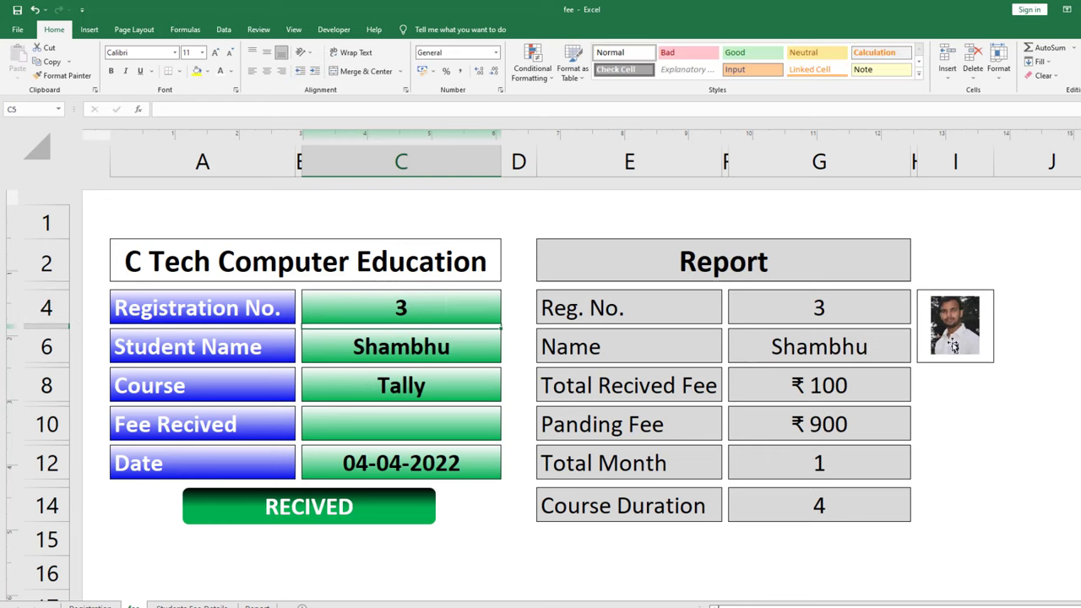
left_click(390, 304)
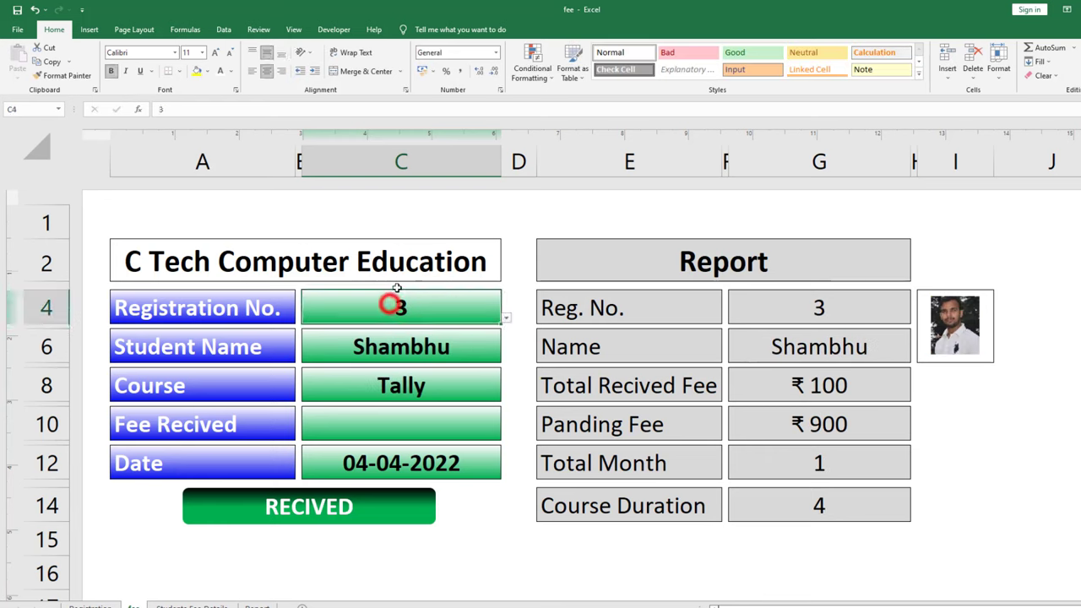
type("1")
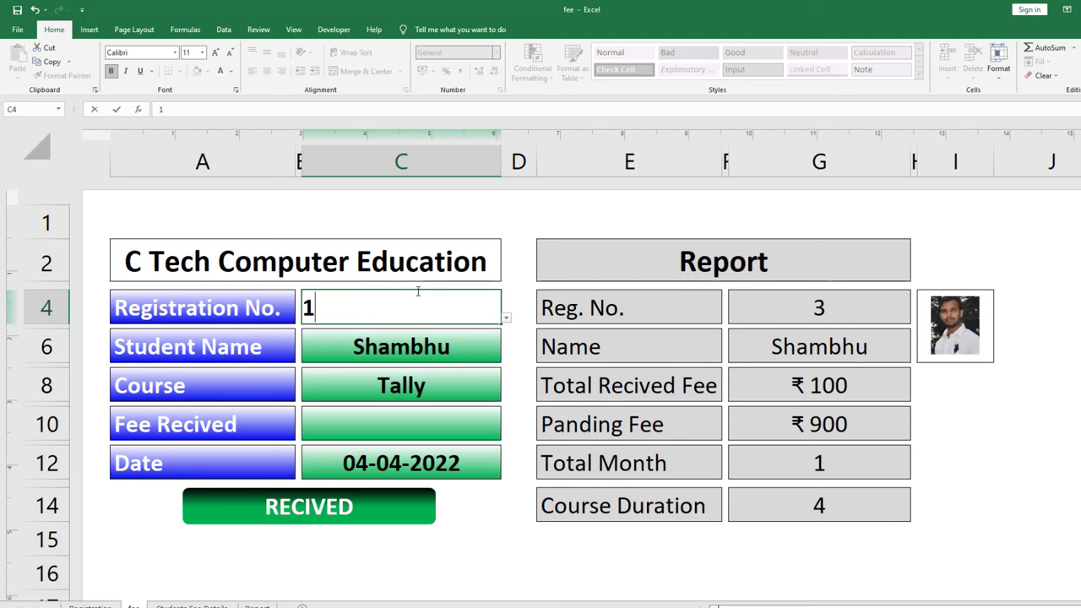
key("Return")
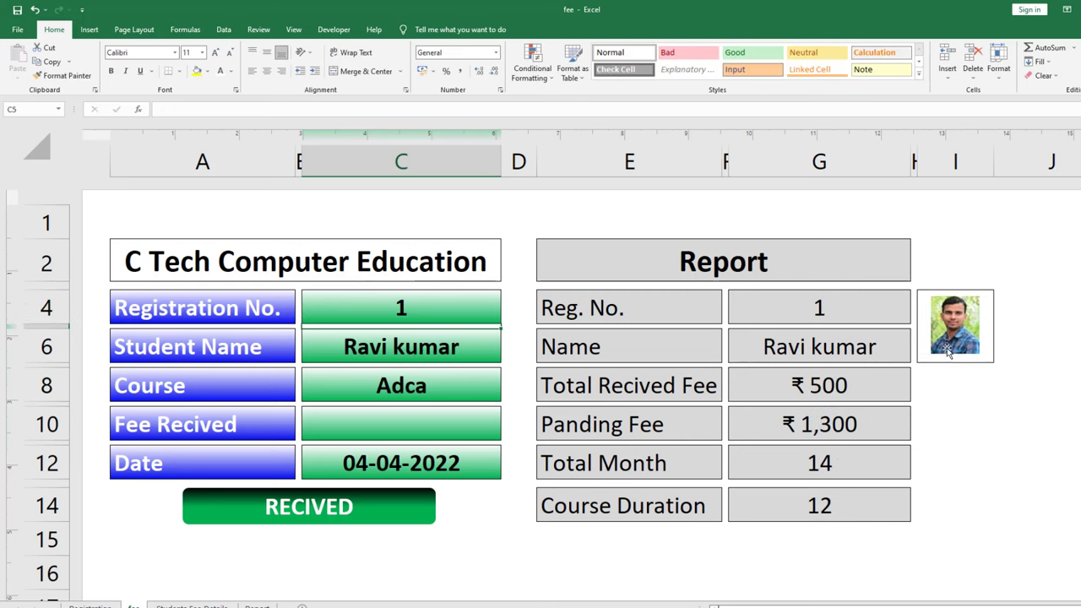
left_click(689, 567)
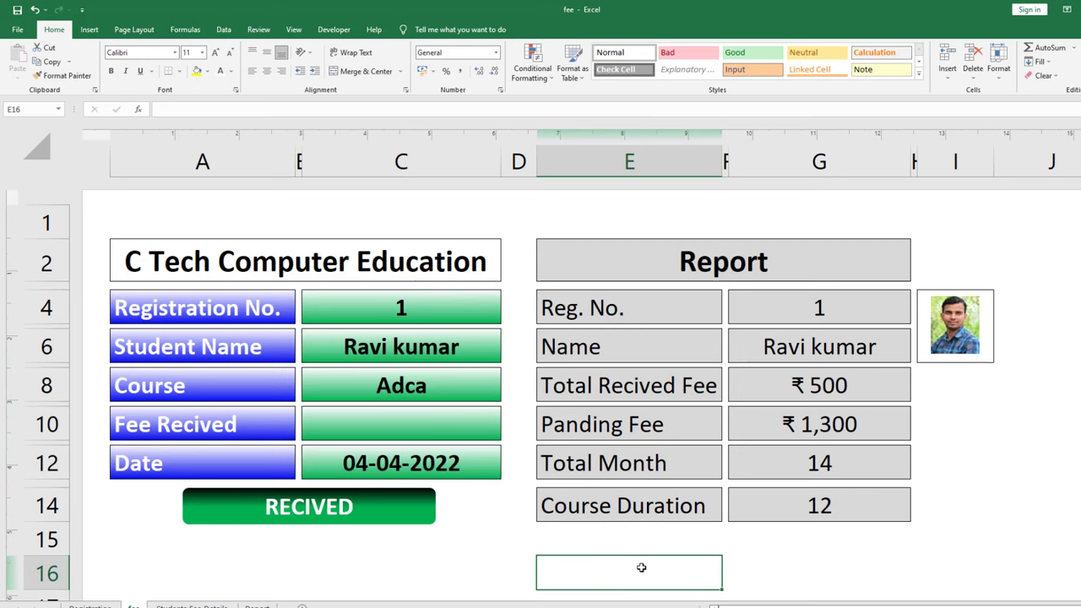
left_click(257, 606)
Use Developer > Record Macro to record a macro named find, stored in This Workbook.
left_click(363, 321)
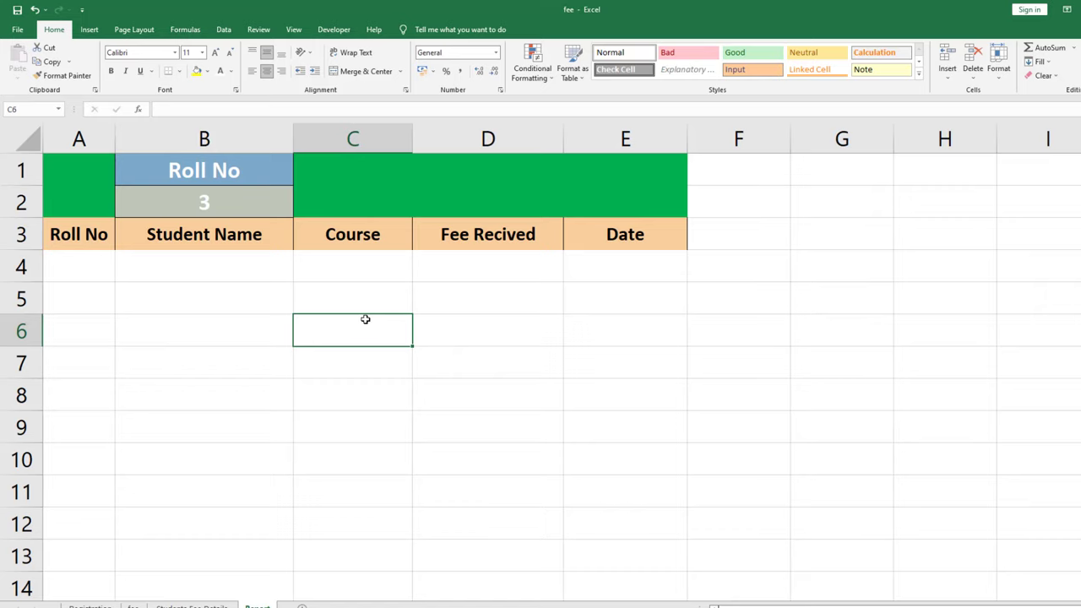
left_click(223, 28)
left_click(108, 265)
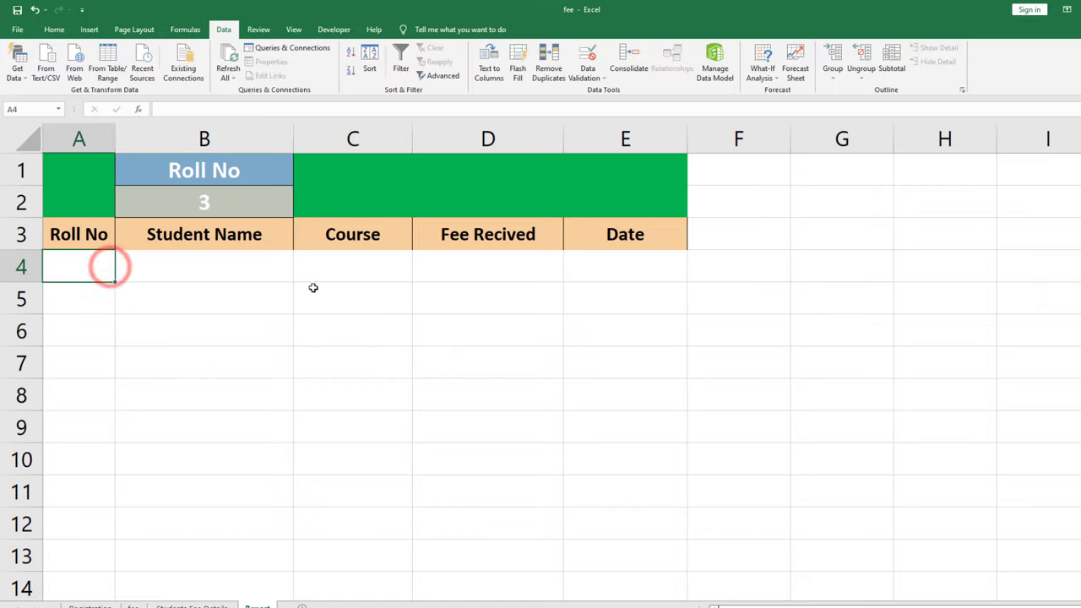
left_click(334, 29)
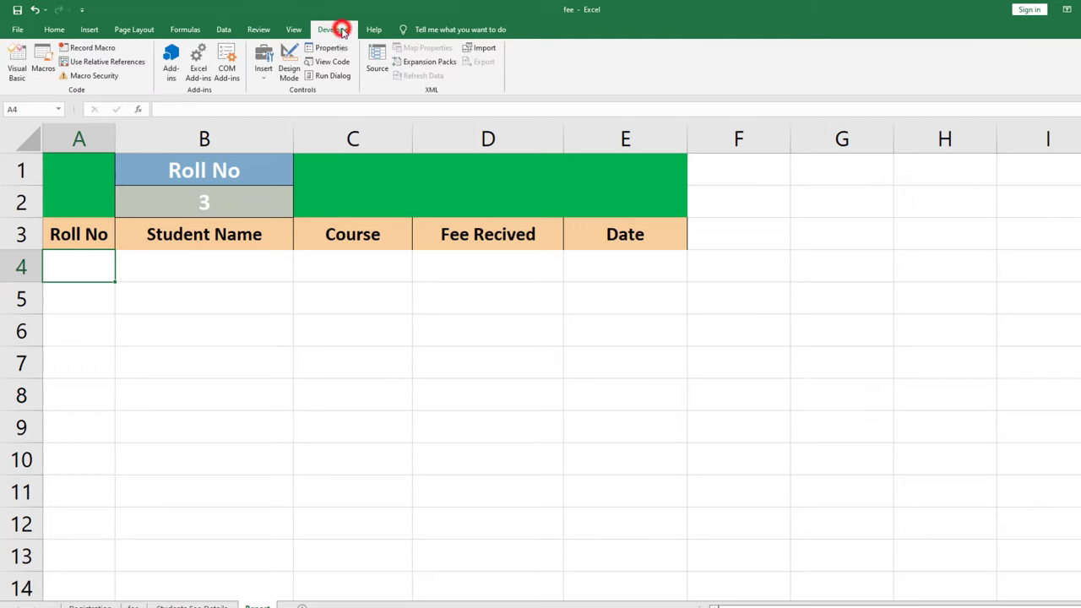
left_click(107, 48)
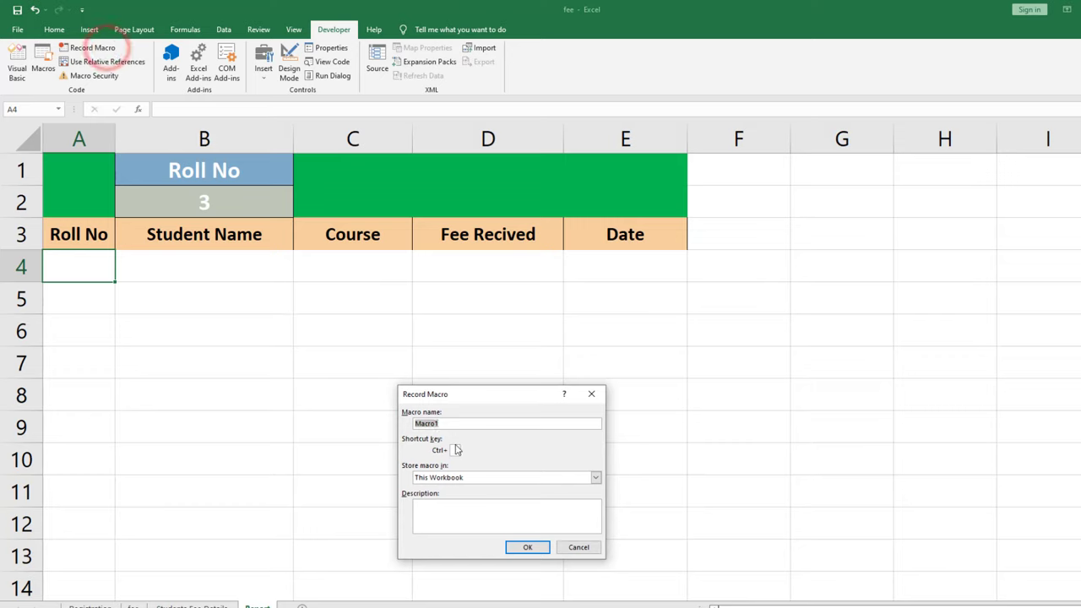
key("BackSpace")
type("find")
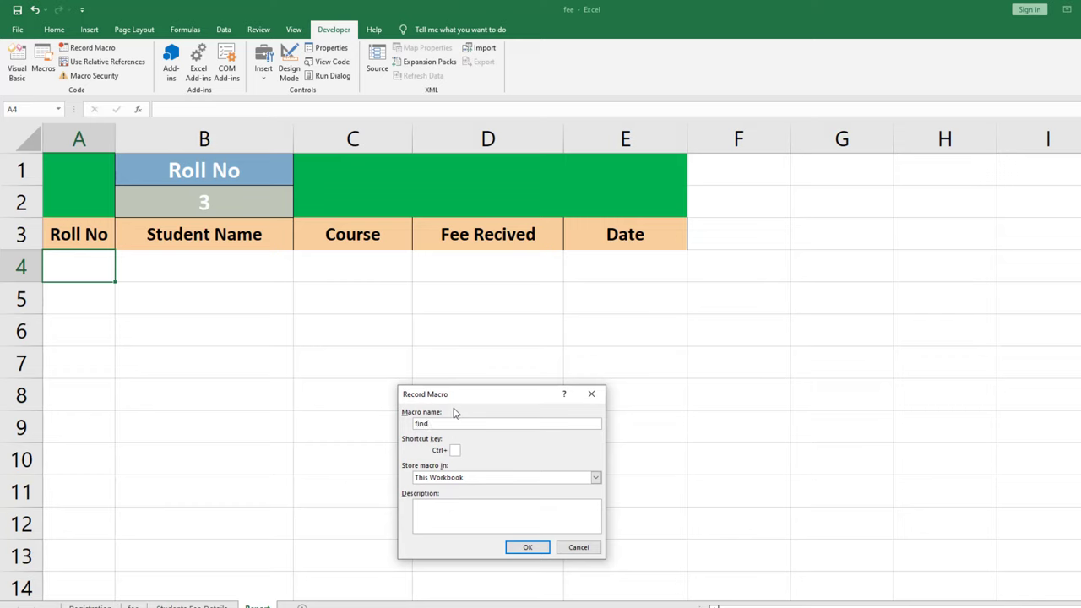
left_click(457, 475)
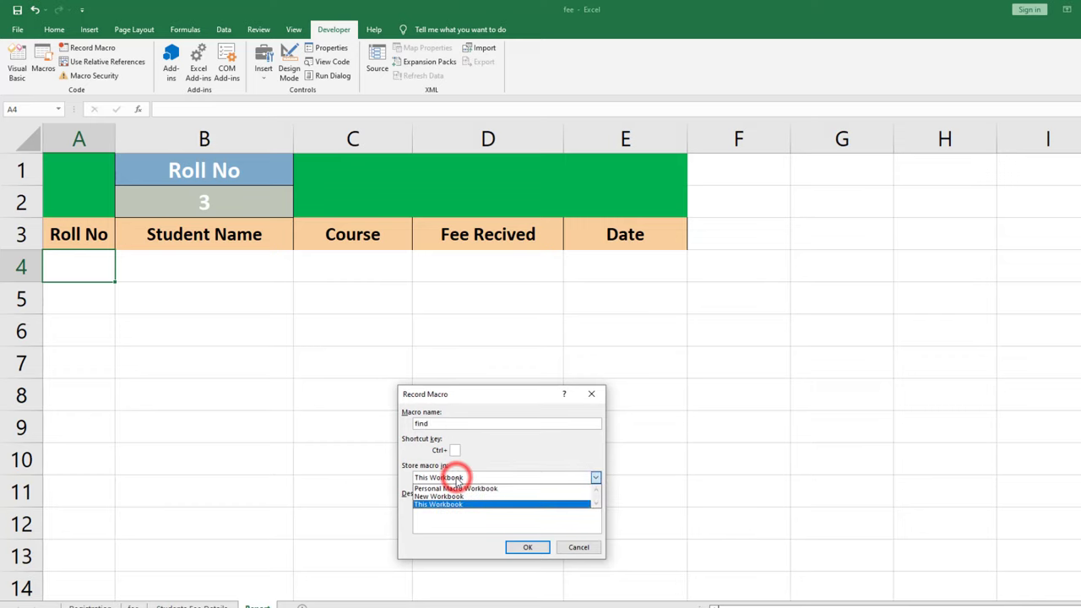
left_click(441, 505)
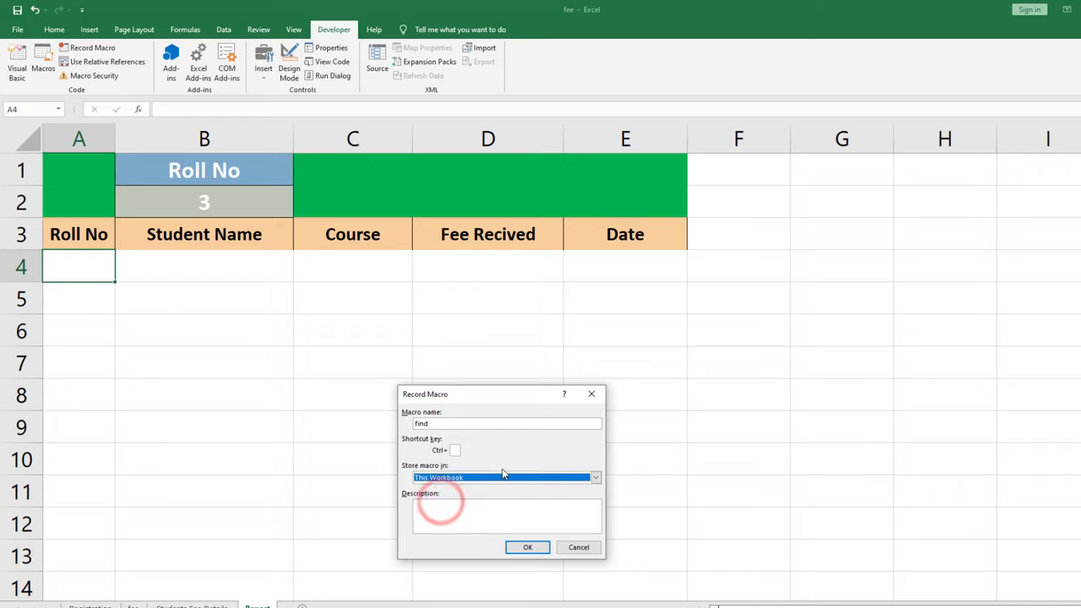
left_click(519, 549)
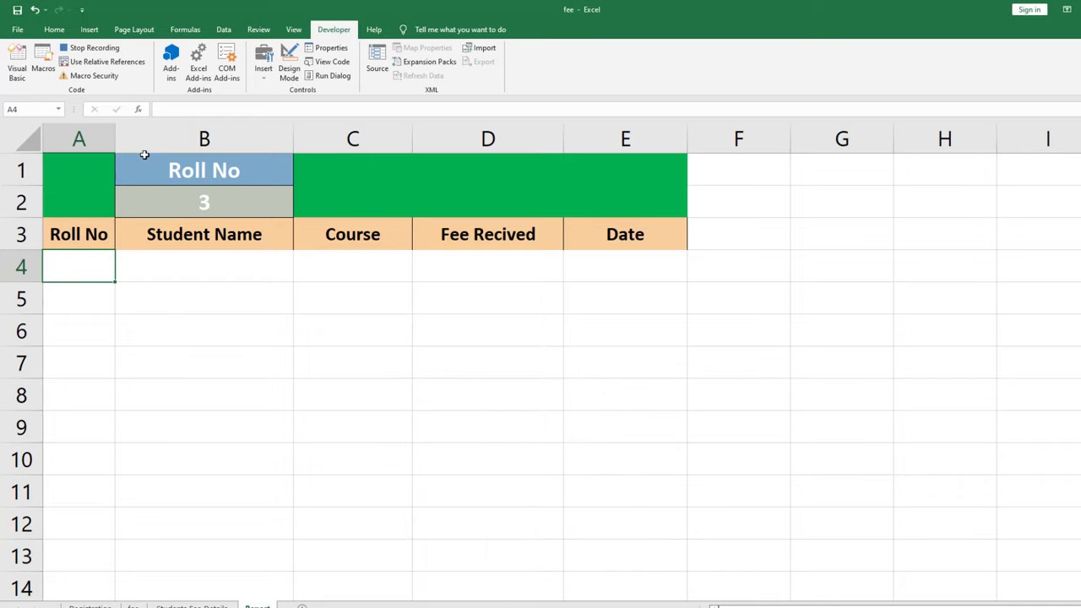
left_click(175, 31)
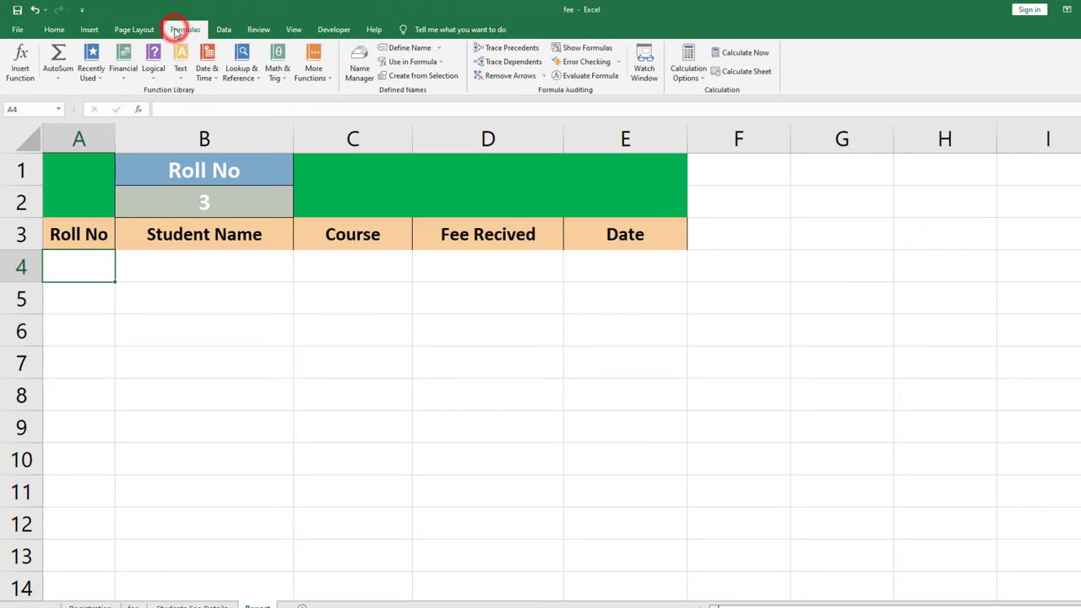
left_click(223, 30)
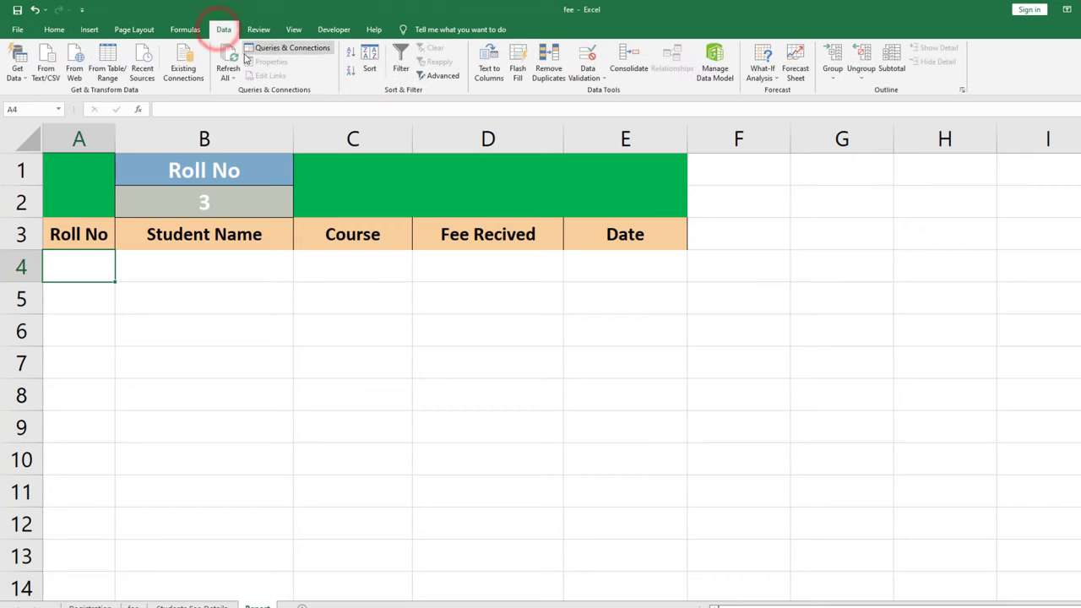
Start an Advanced Filter set to copy results to another location, clearing the old list range.
left_click(441, 77)
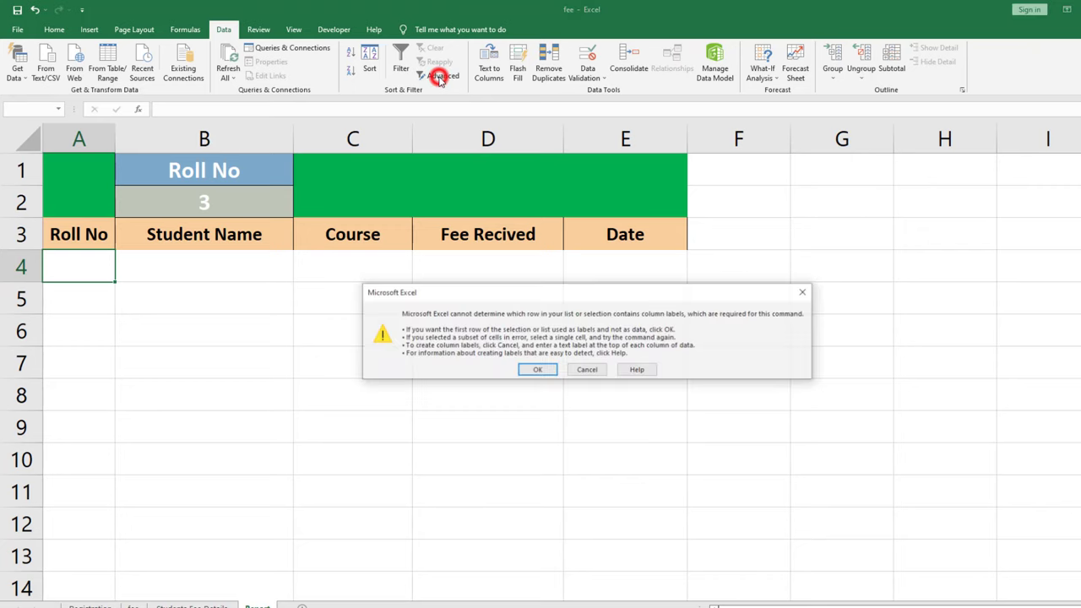
left_click(534, 371)
left_click_drag(505, 412, 499, 325)
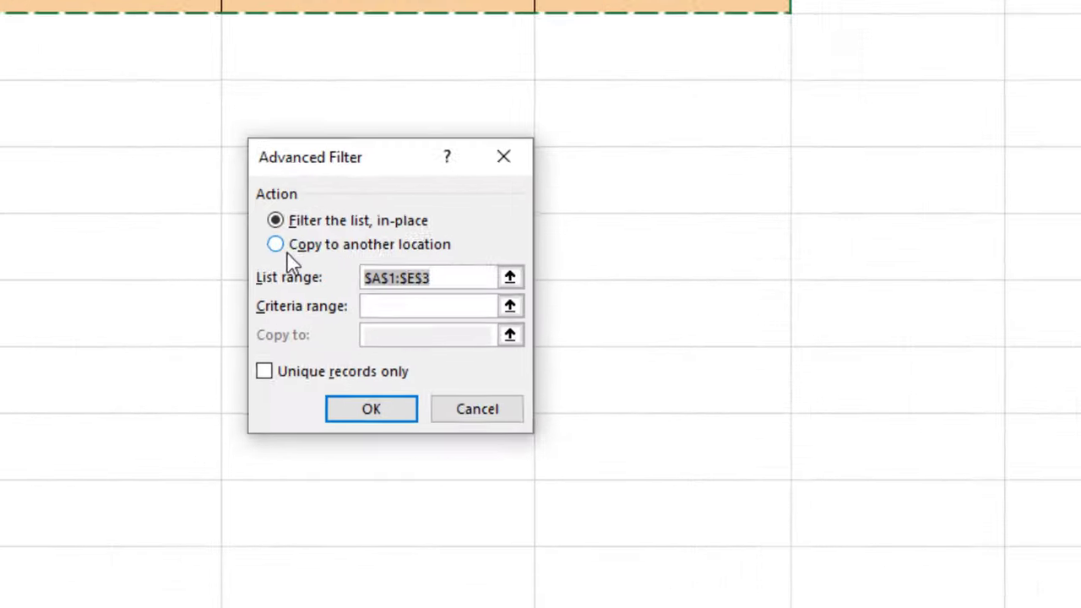
left_click(248, 225)
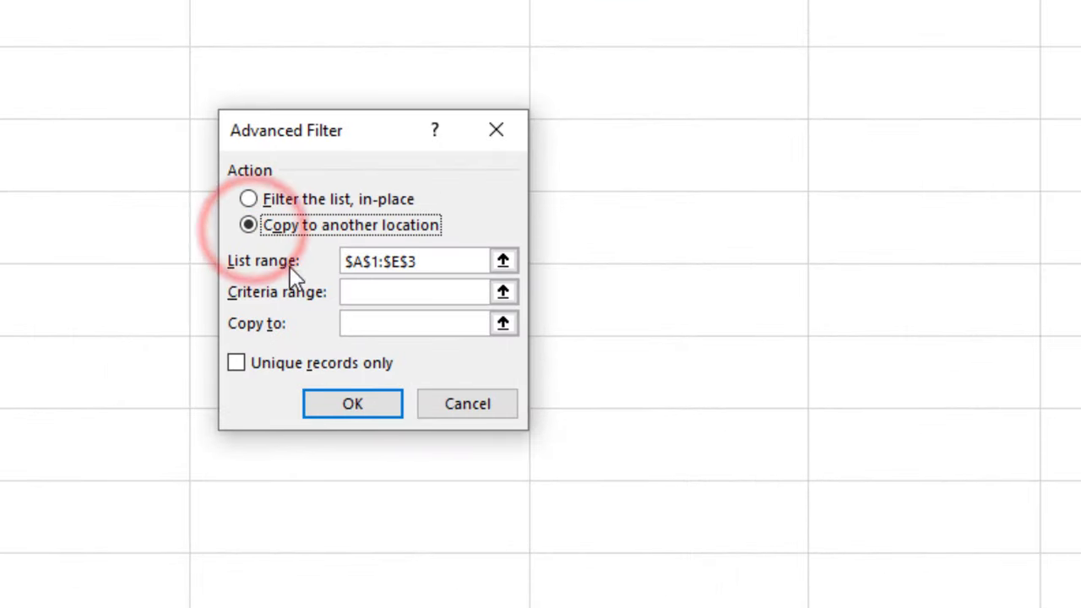
left_click_drag(429, 261, 336, 270)
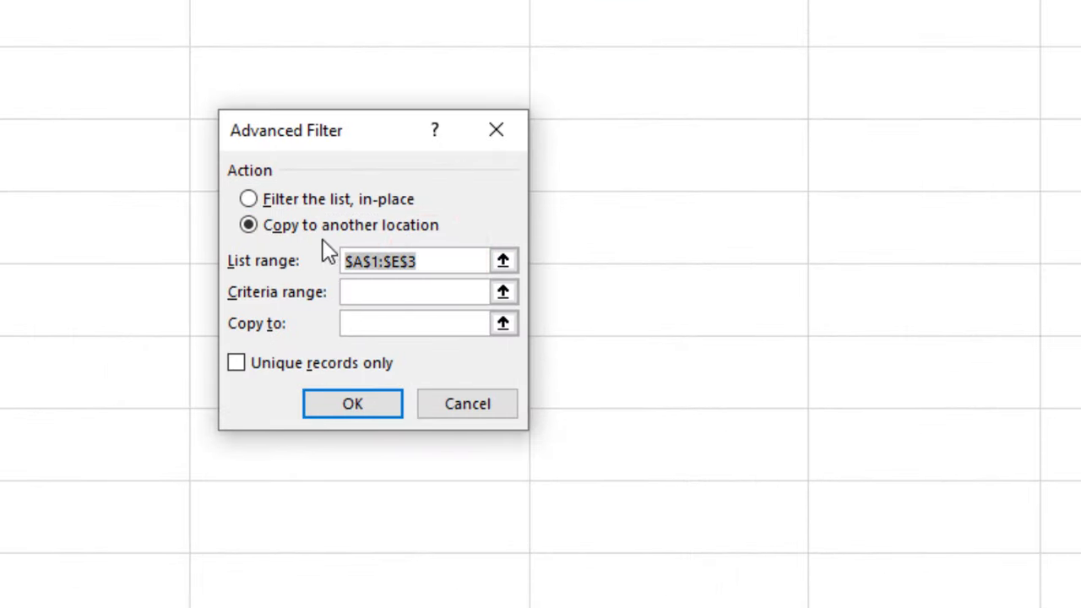
key("Delete")
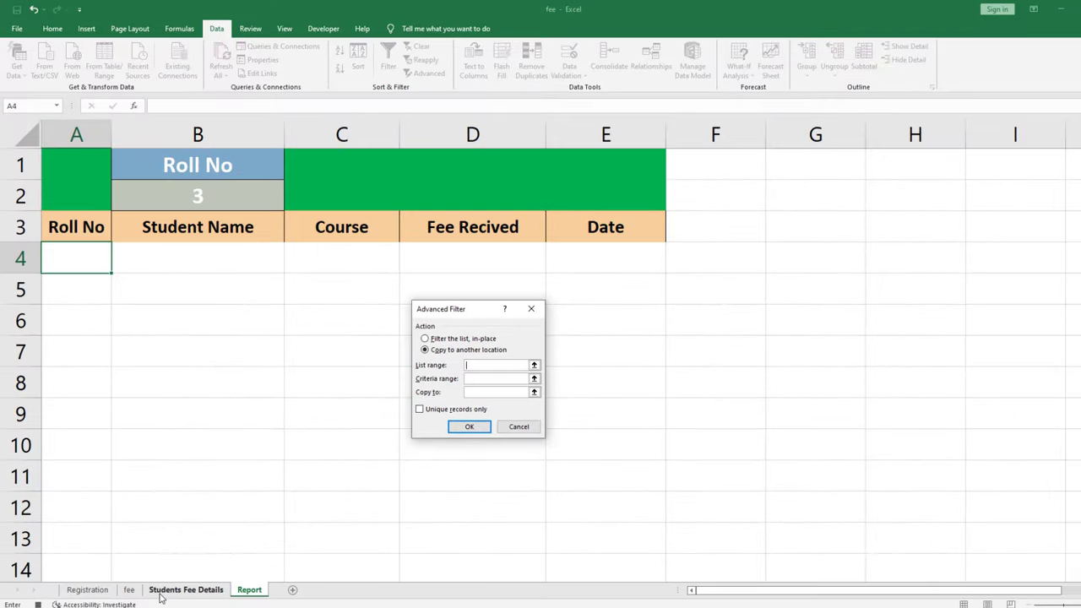
Filter Students Fee Details A1:E4 by criteria B1:B2, copying matches to Report A3:E3.
left_click(160, 591)
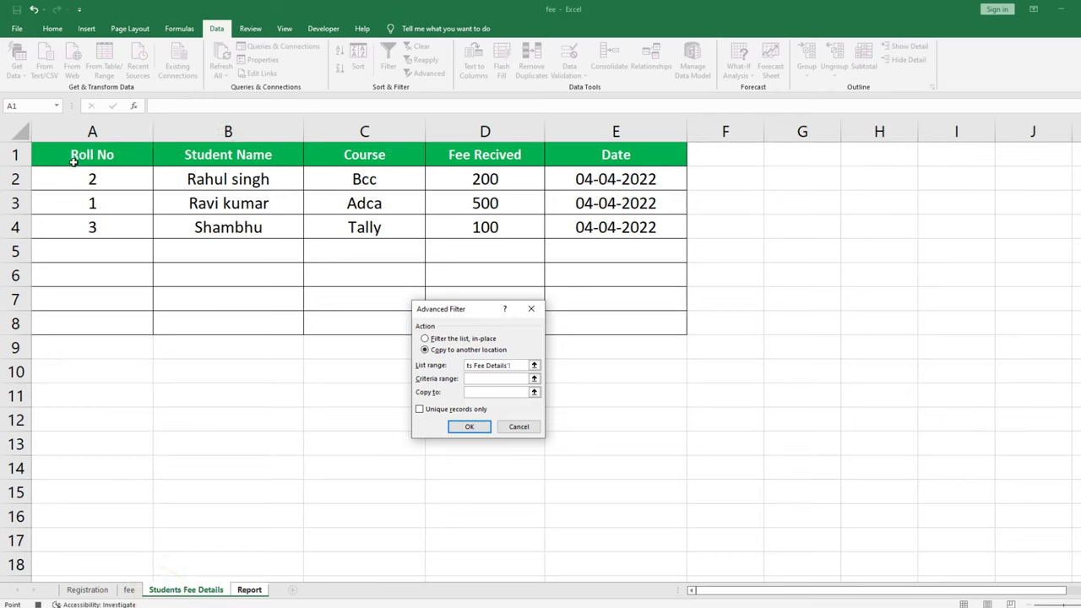
left_click_drag(73, 163, 604, 225)
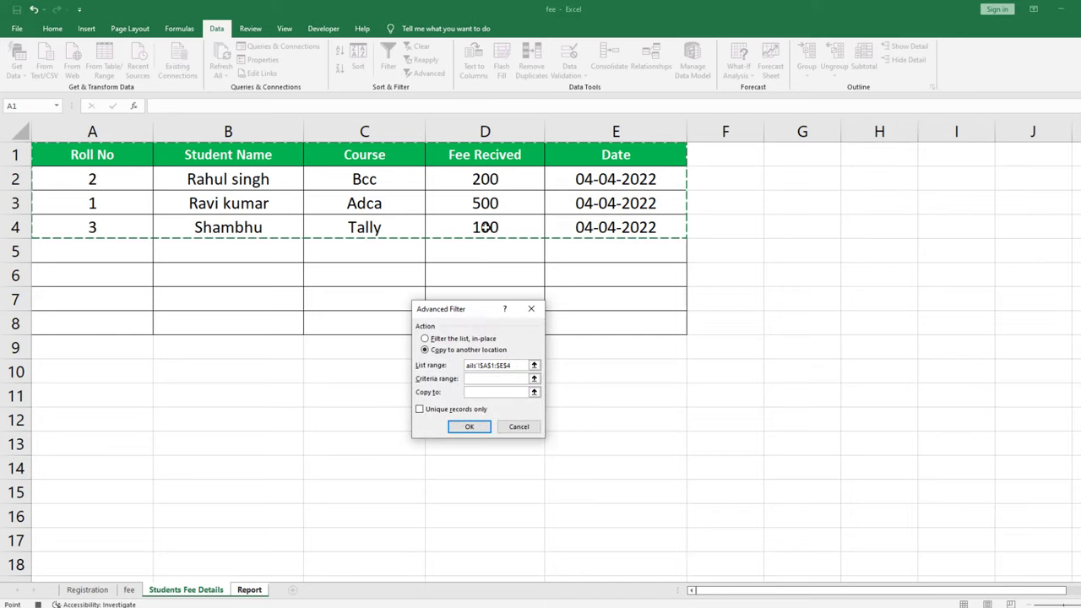
left_click(469, 378)
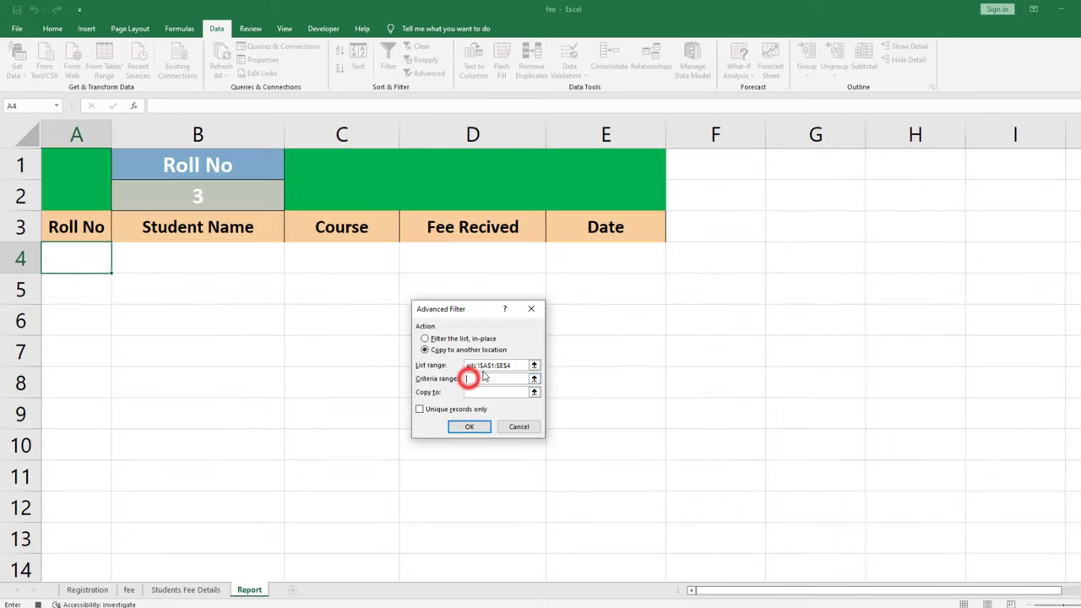
left_click_drag(229, 162, 228, 190)
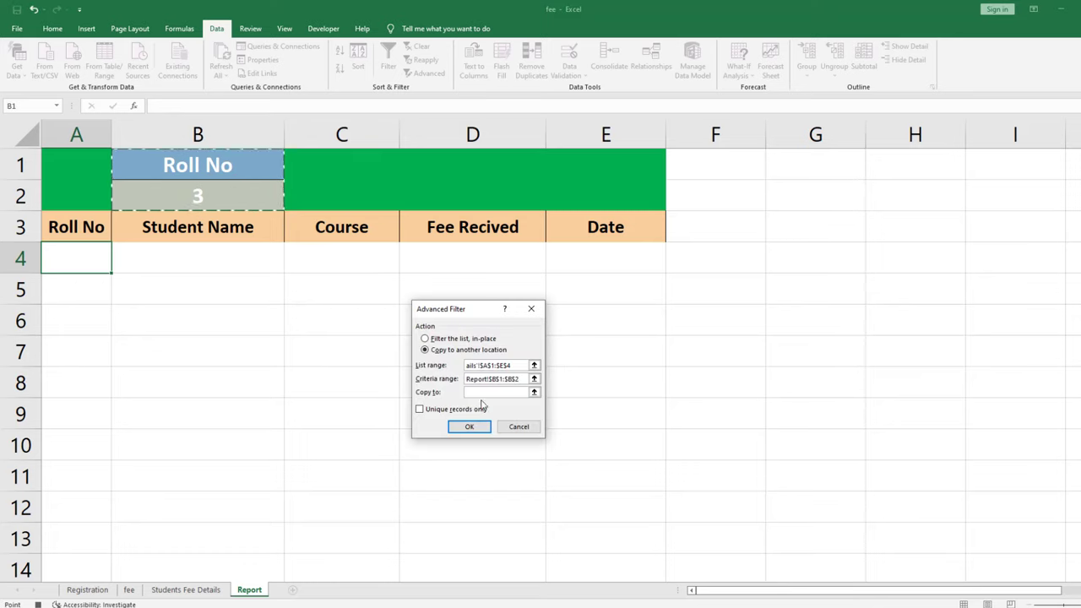
left_click(483, 392)
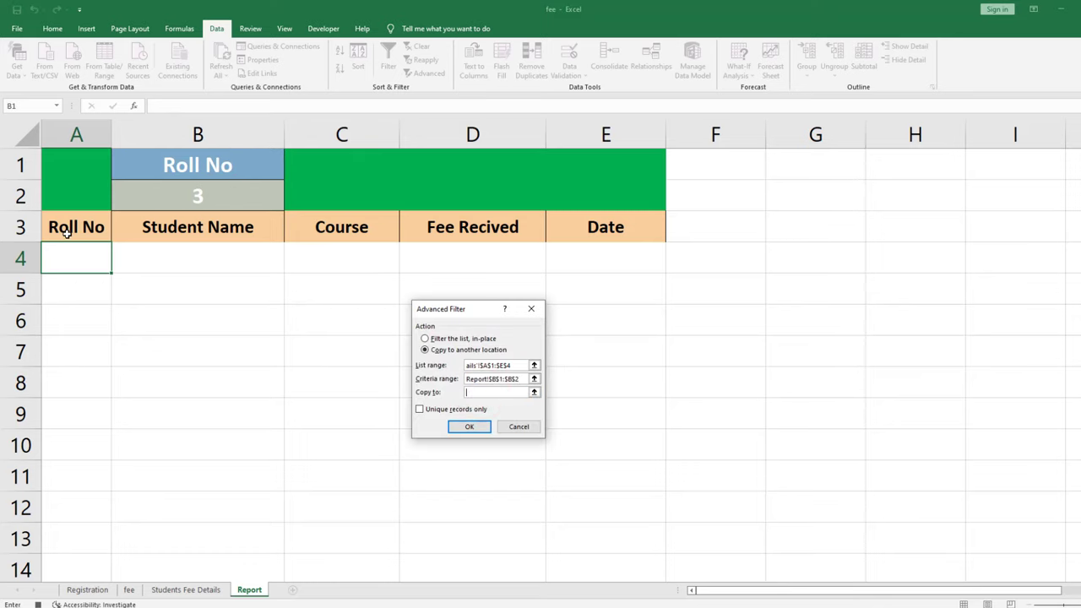
left_click_drag(66, 233, 582, 228)
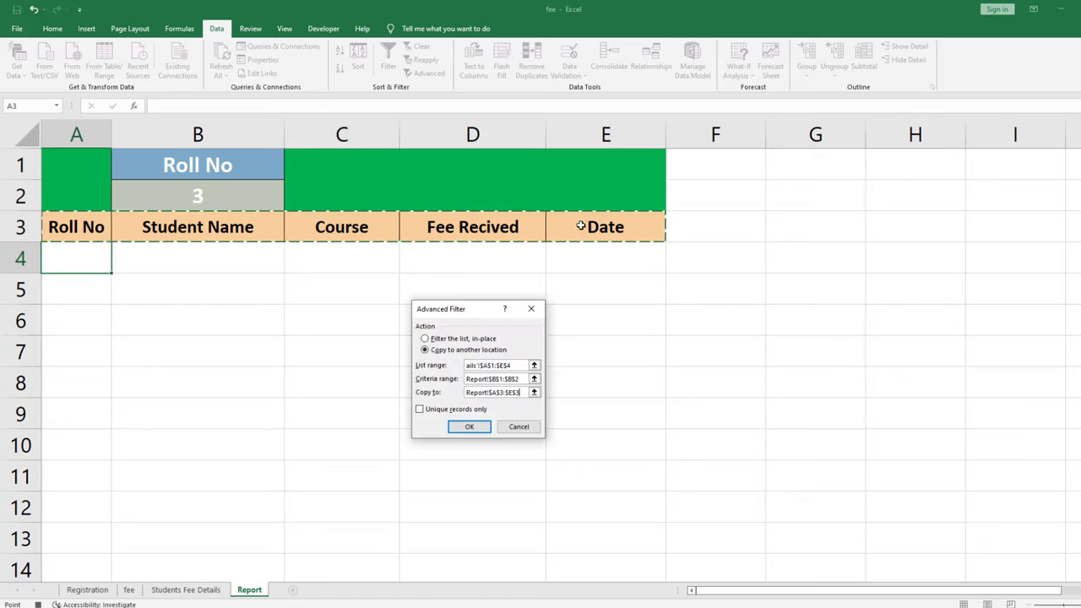
left_click(467, 425)
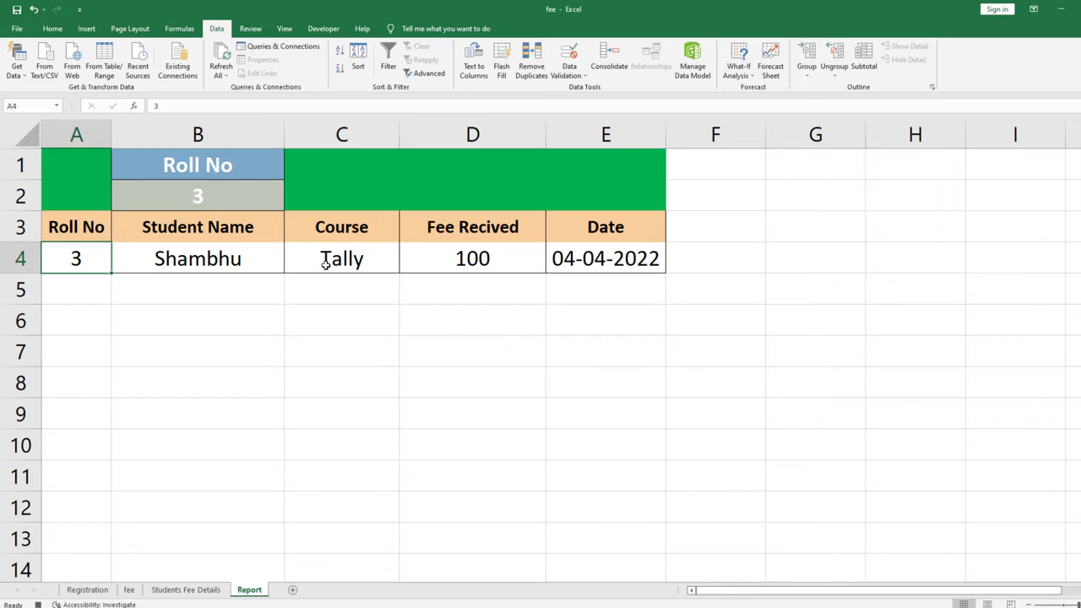
Stop recording the macro from the Developer tab.
left_click(324, 30)
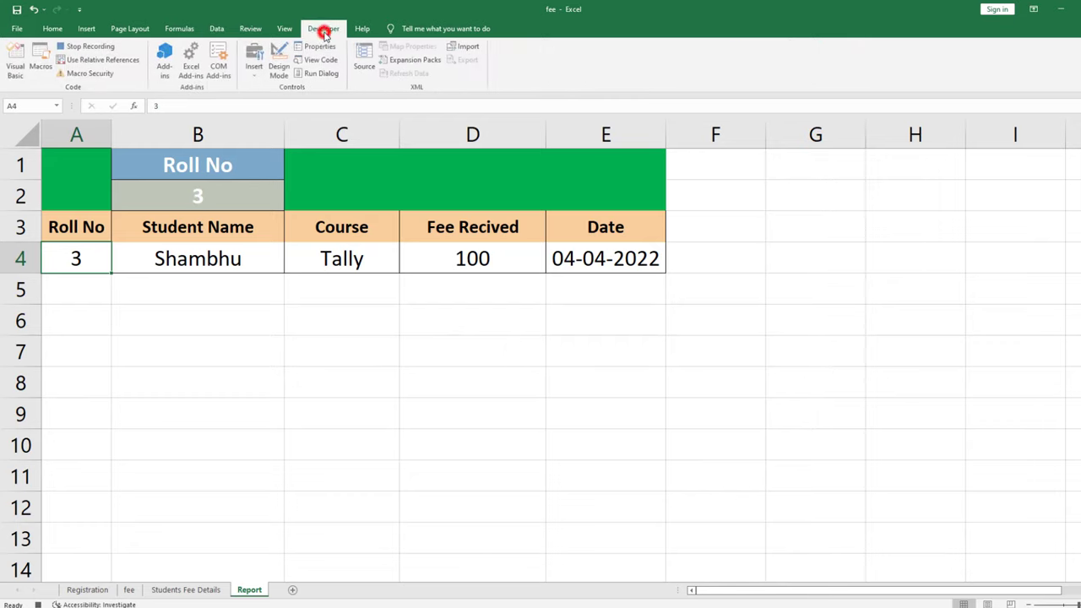
left_click(97, 47)
left_click(217, 342)
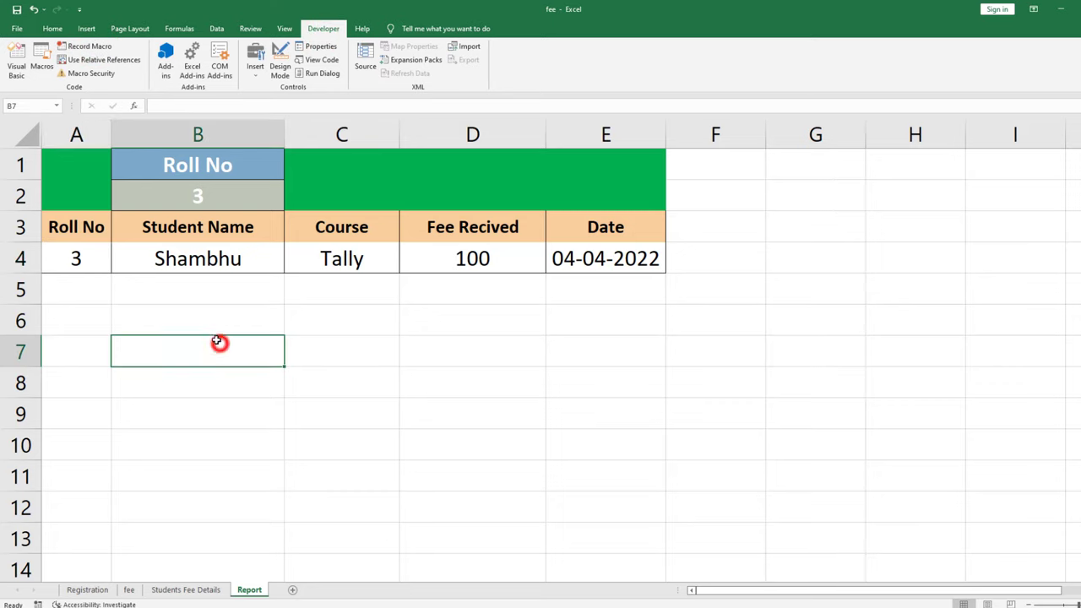
Back on the Report sheet, enter Roll No 1 in B2 and select D1.
left_click(165, 588)
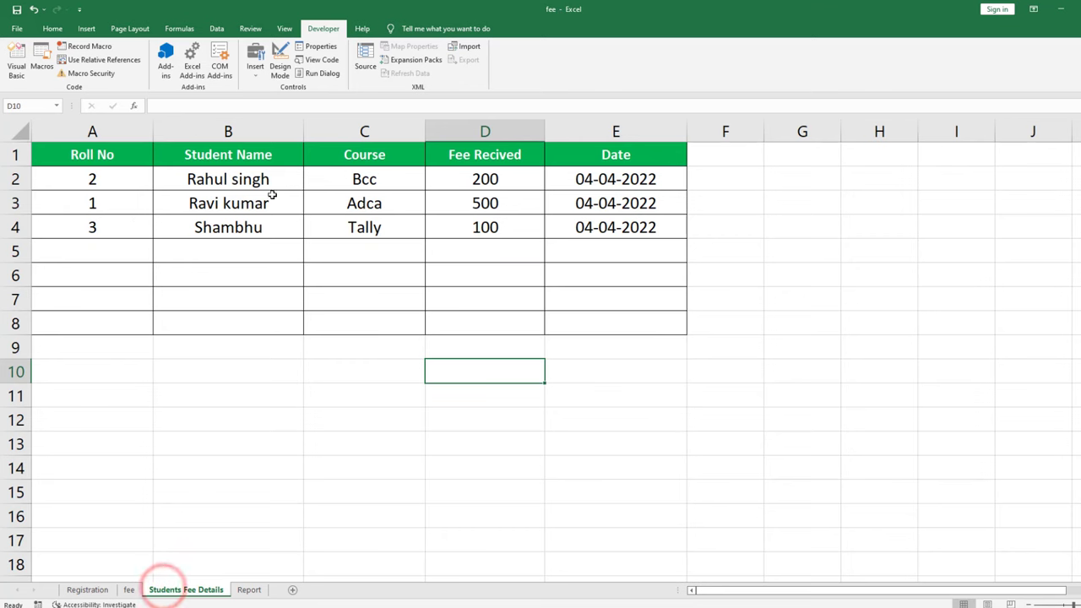
left_click(129, 590)
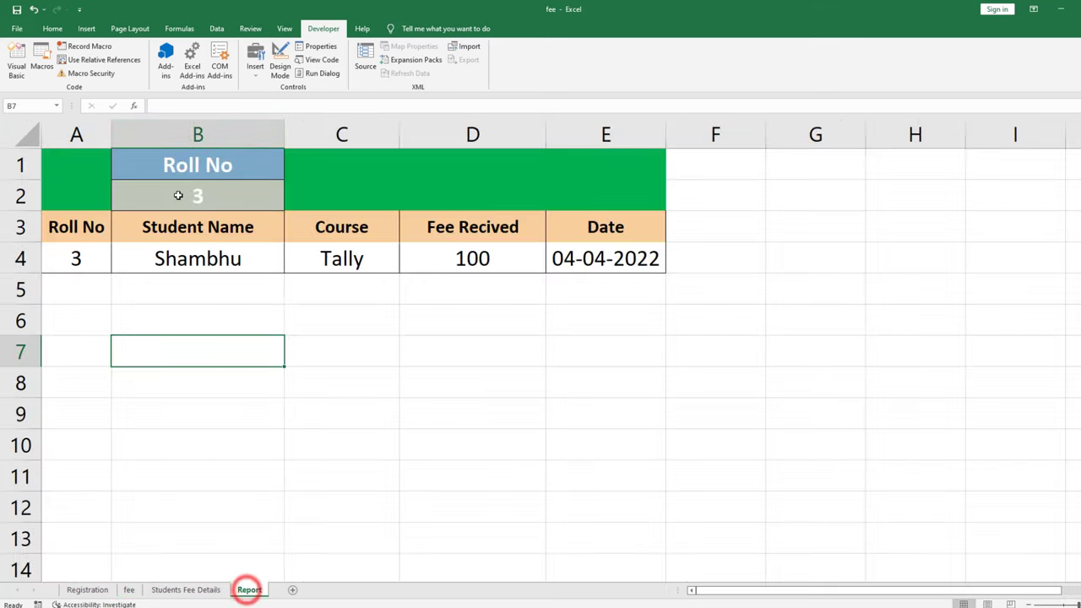
left_click(178, 195)
type("1")
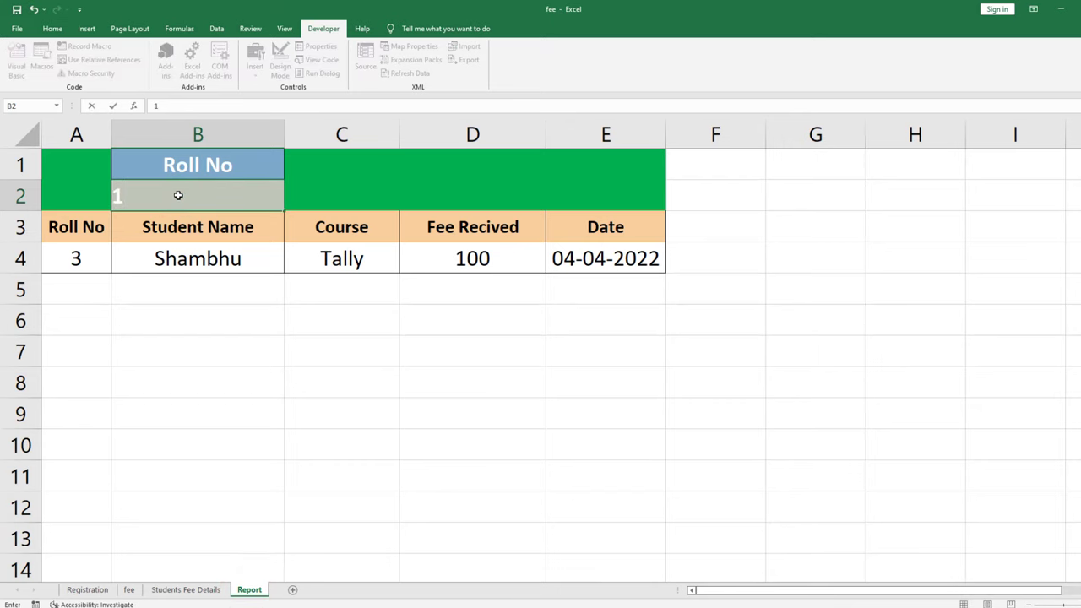
key("Return")
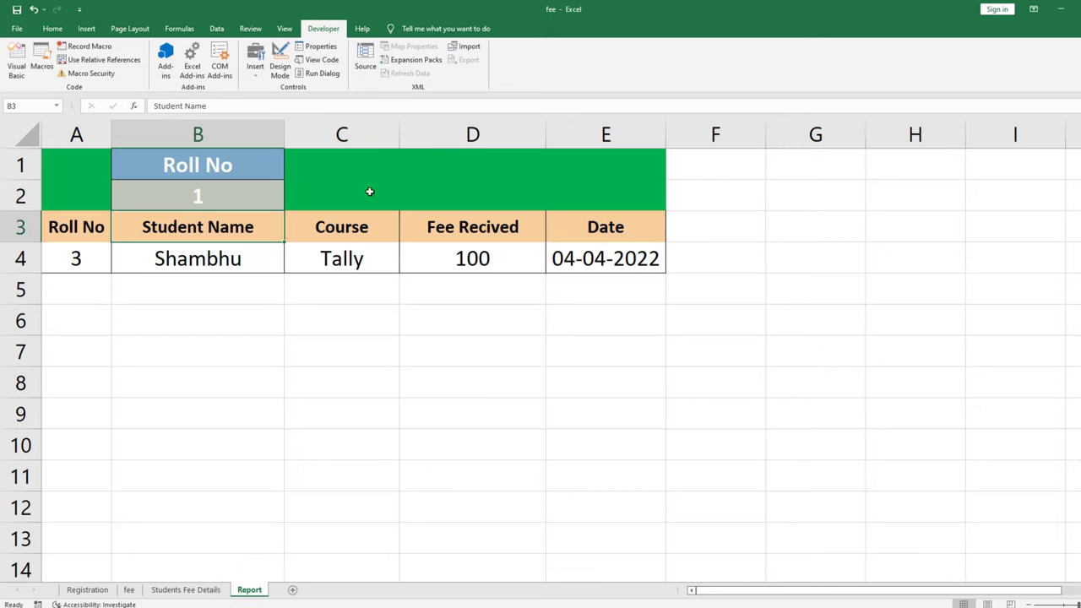
left_click(433, 182)
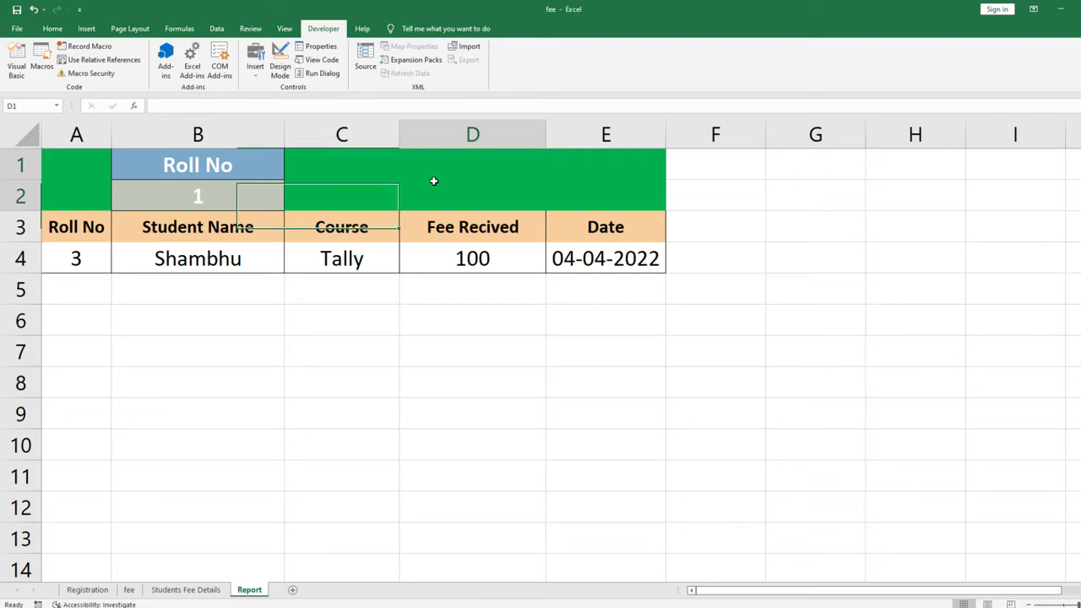
Draw an orange rounded rectangle over C1:C2.
left_click(85, 29)
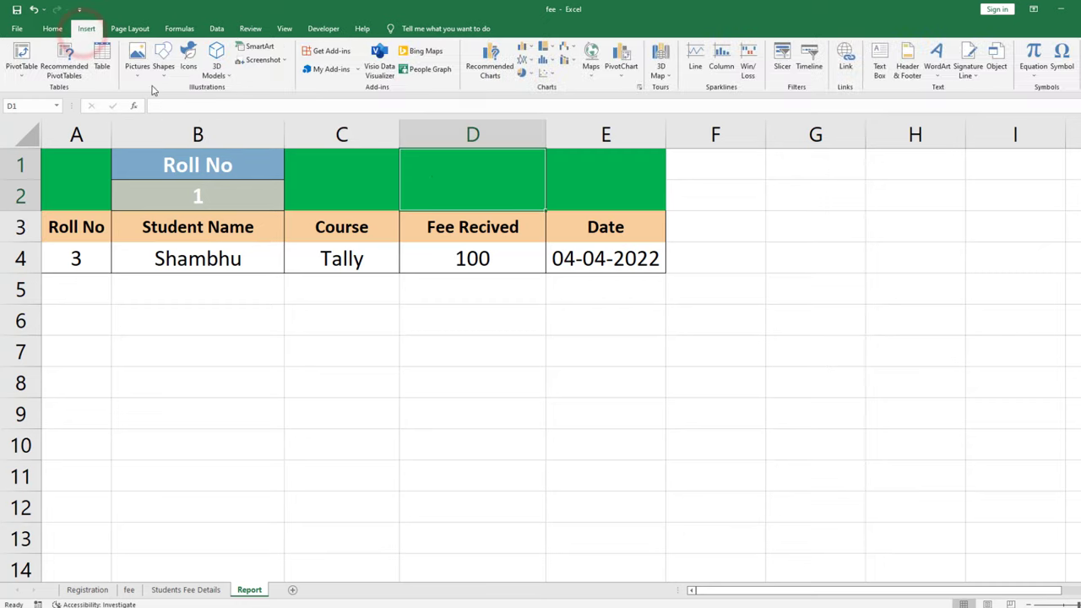
left_click(163, 61)
left_click(214, 103)
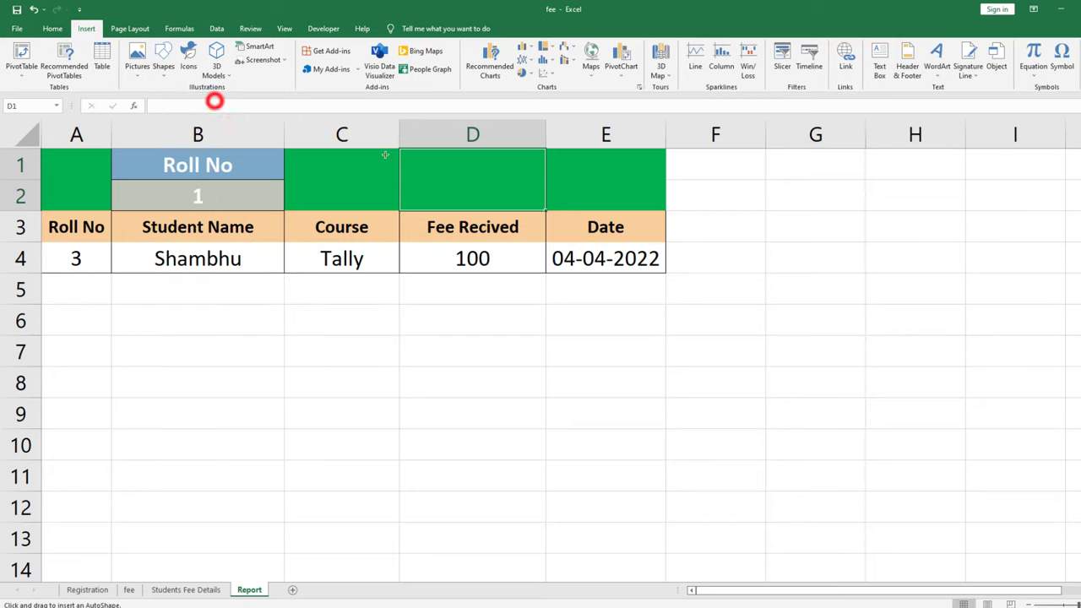
left_click_drag(294, 157, 389, 203)
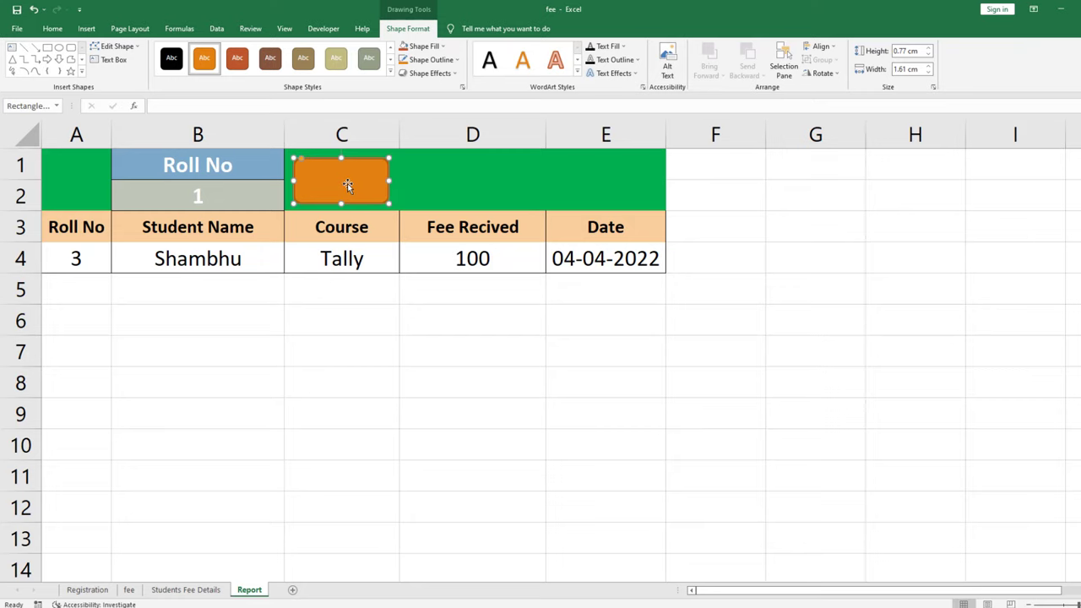
Add the text FIND inside the rounded rectangle.
right_click(351, 189)
left_click(388, 253)
left_click(393, 356)
left_click(338, 177)
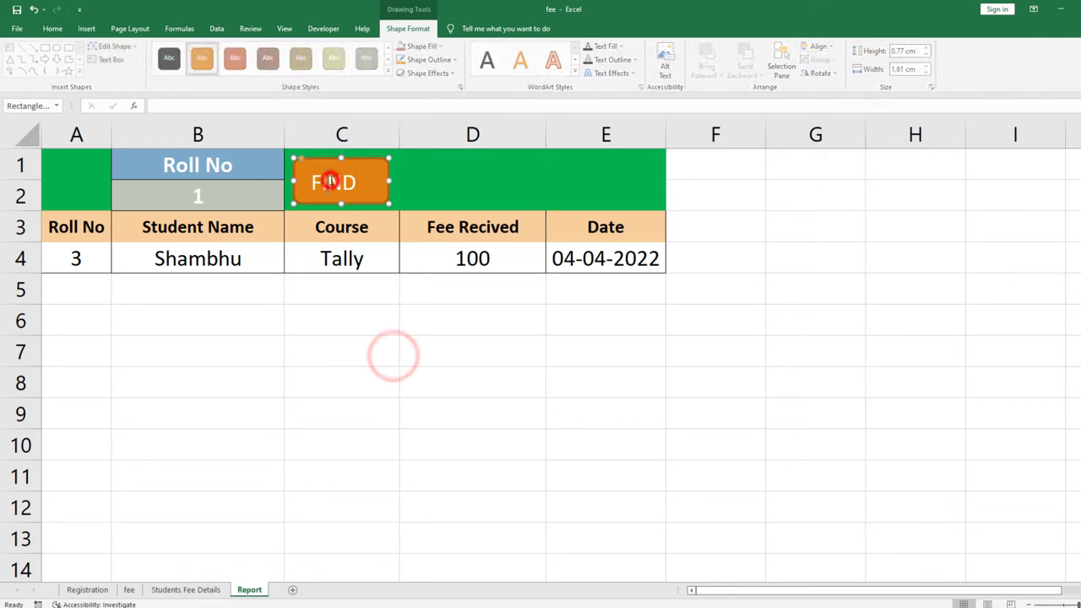
Centre the FIND text horizontally and vertically, change its colour and make it bold.
left_click(52, 27)
left_click(258, 69)
left_click(257, 51)
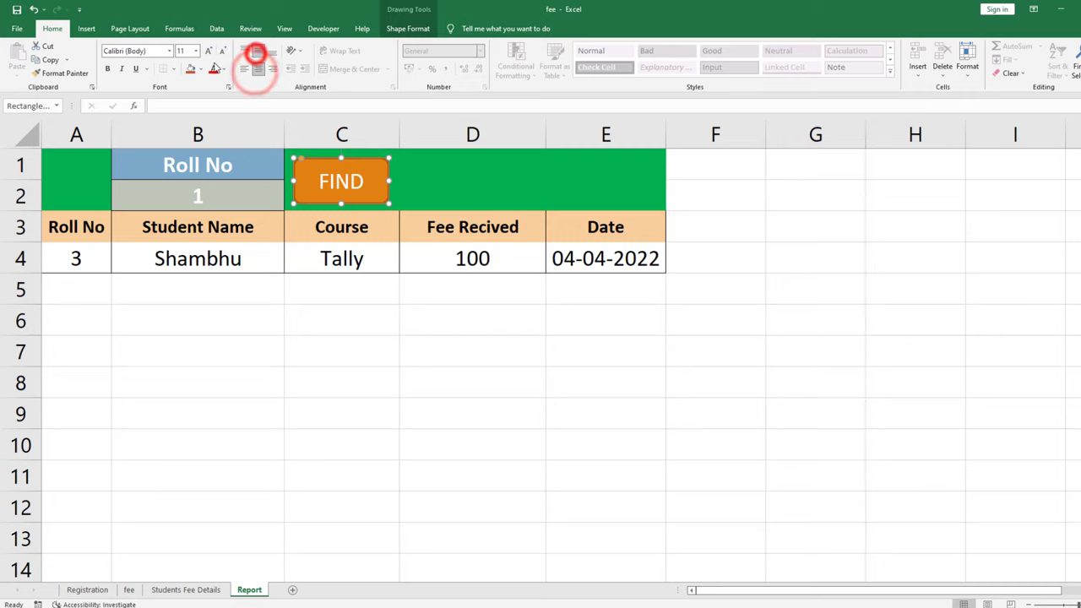
left_click(222, 68)
left_click(213, 111)
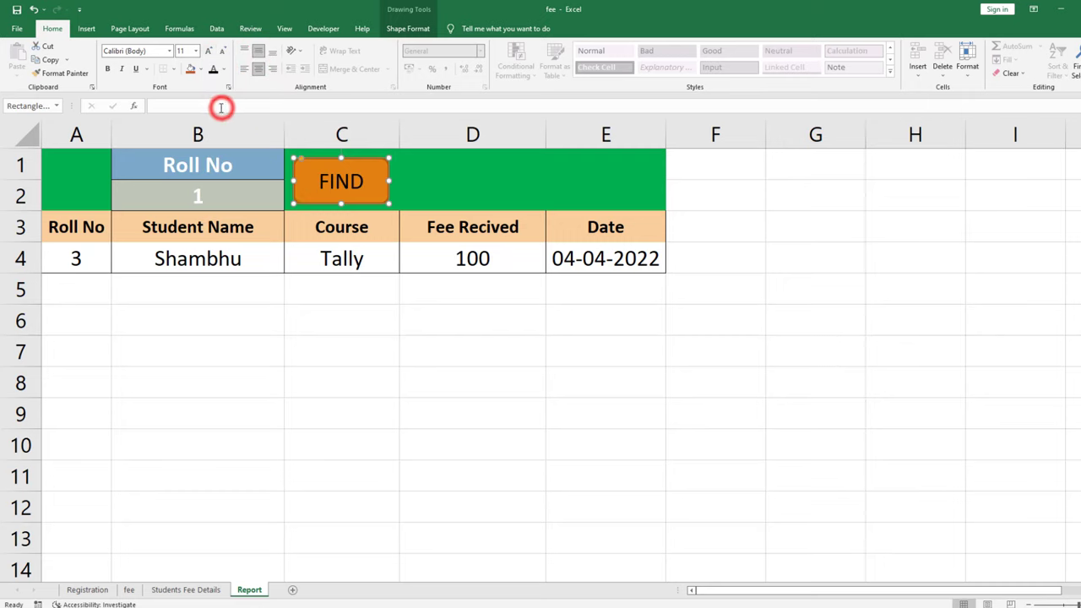
left_click(107, 70)
left_click(386, 369)
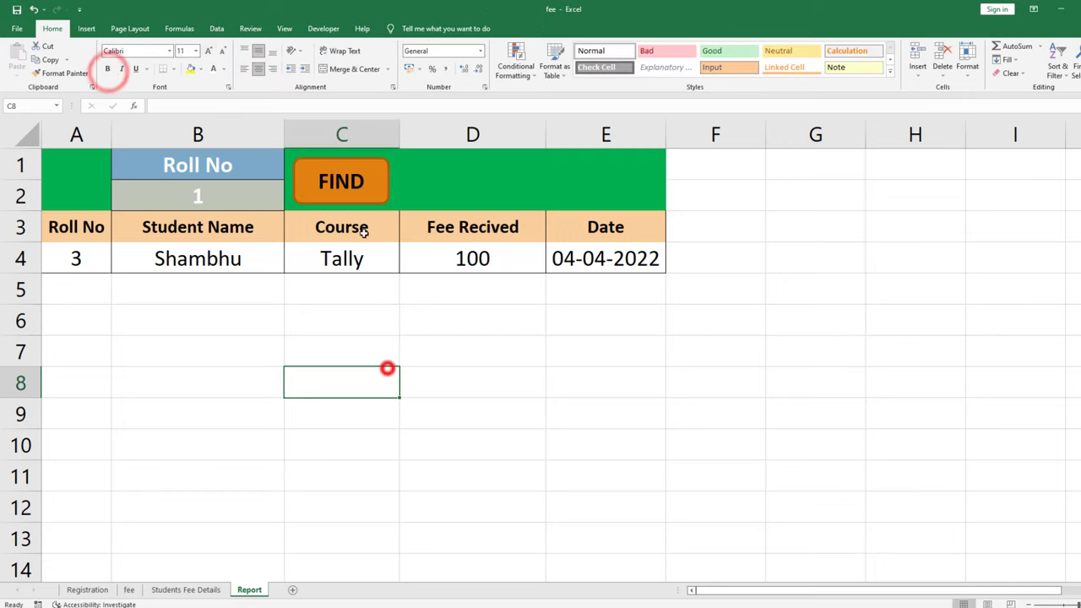
Assign the find macro to the FIND button and run it to load roll 1.
right_click(353, 158)
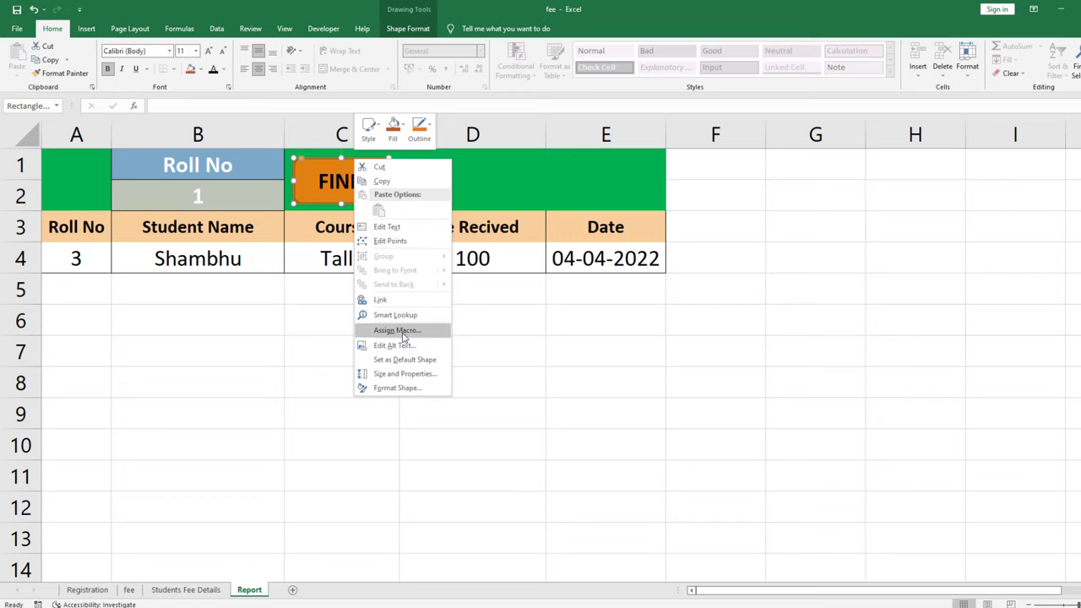
left_click(396, 330)
left_click(306, 266)
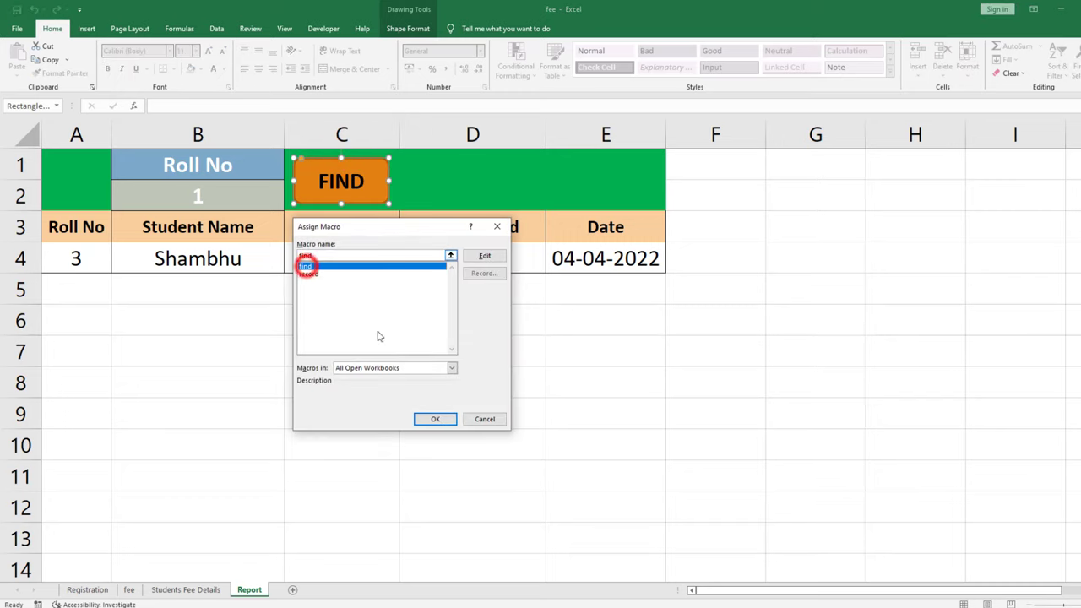
left_click(421, 419)
left_click(363, 318)
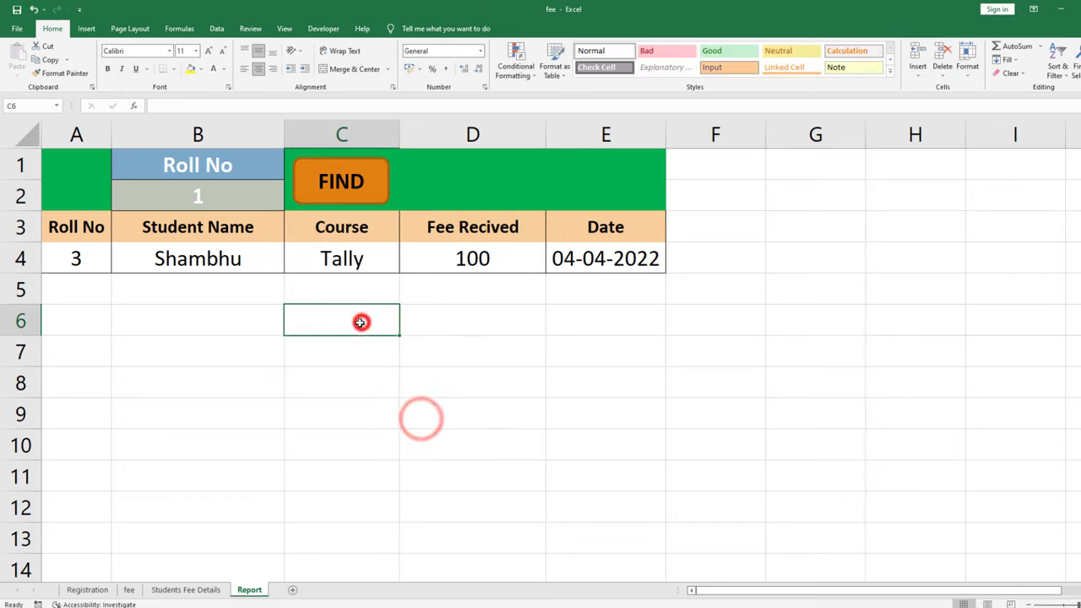
left_click(317, 182)
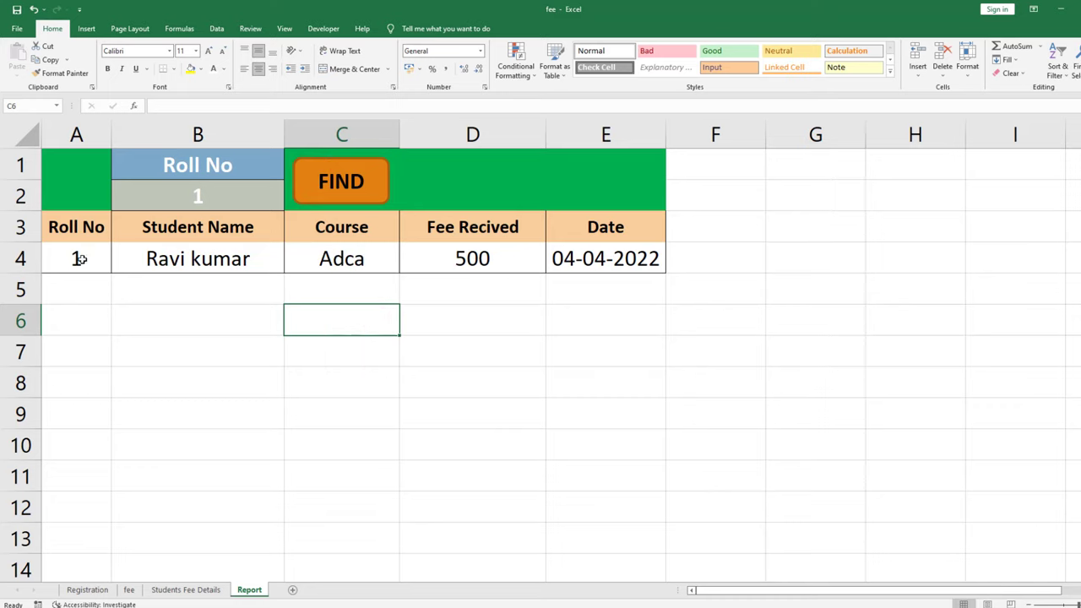
Test FIND with Roll No 3, then Roll No 2, which loads roll 2's Bcc, 200 record.
left_click(234, 206)
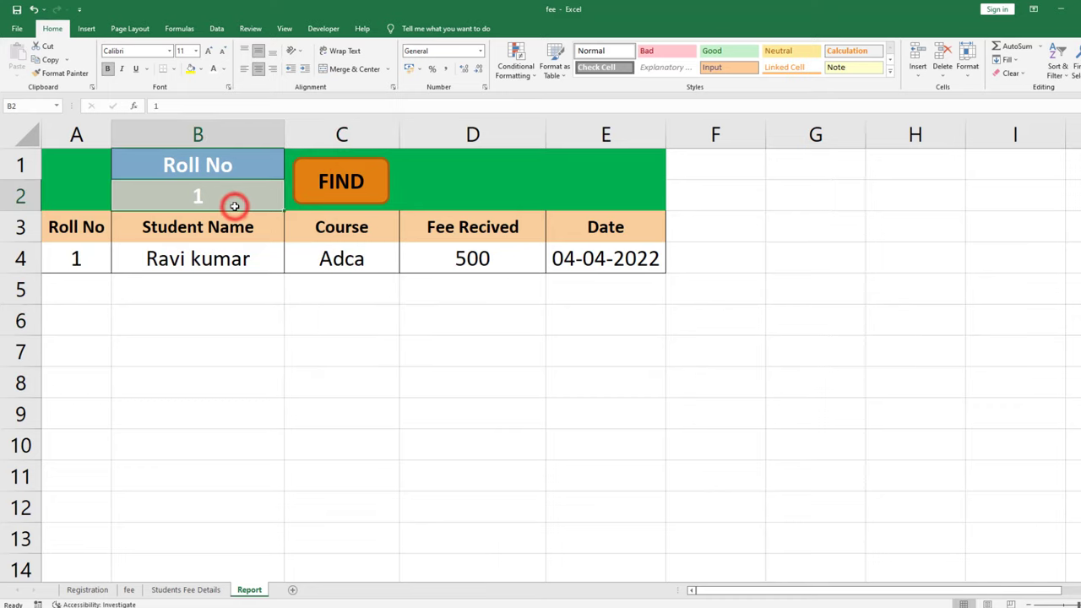
type("3")
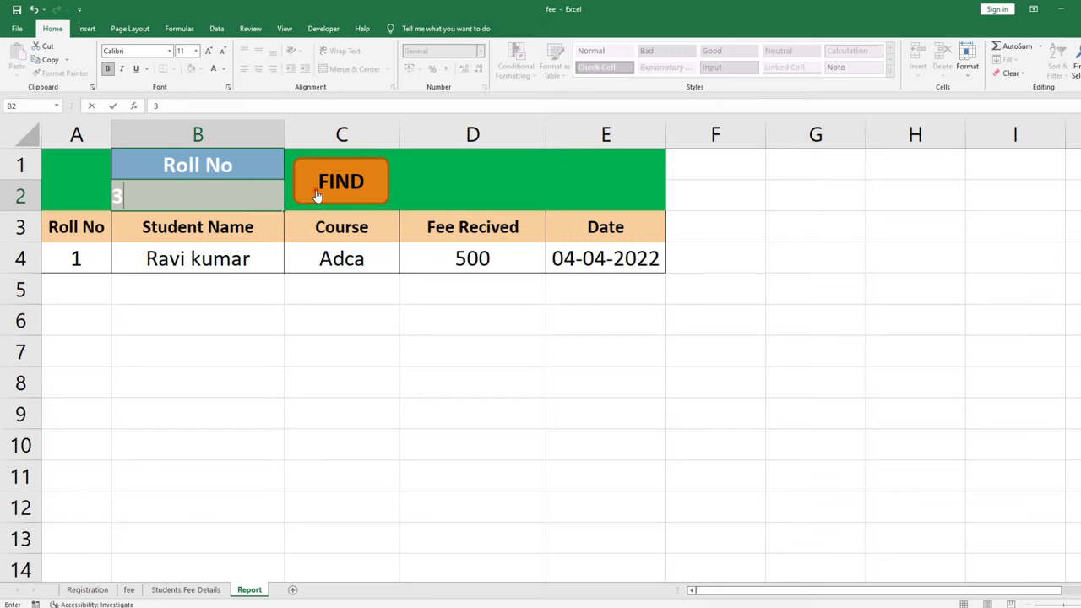
left_click(311, 186)
left_click(223, 200)
type("2")
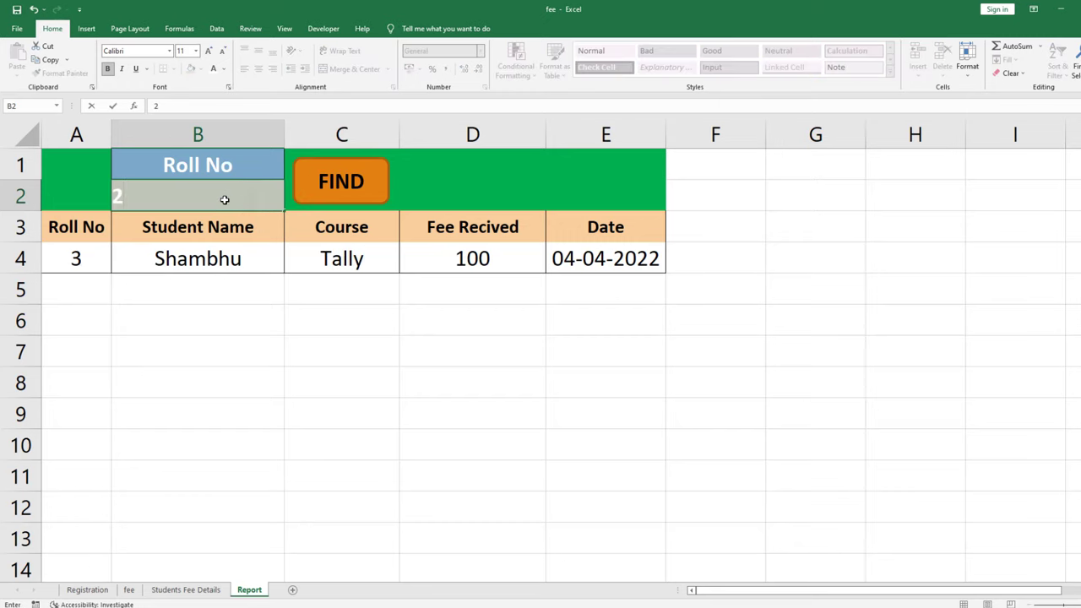
left_click(334, 183)
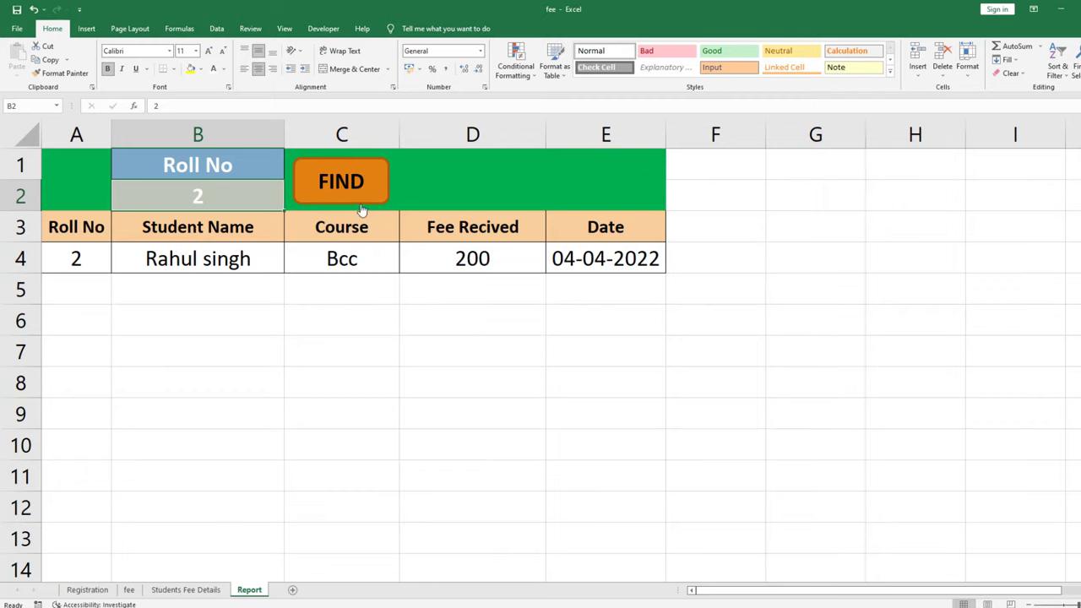
left_click(494, 175)
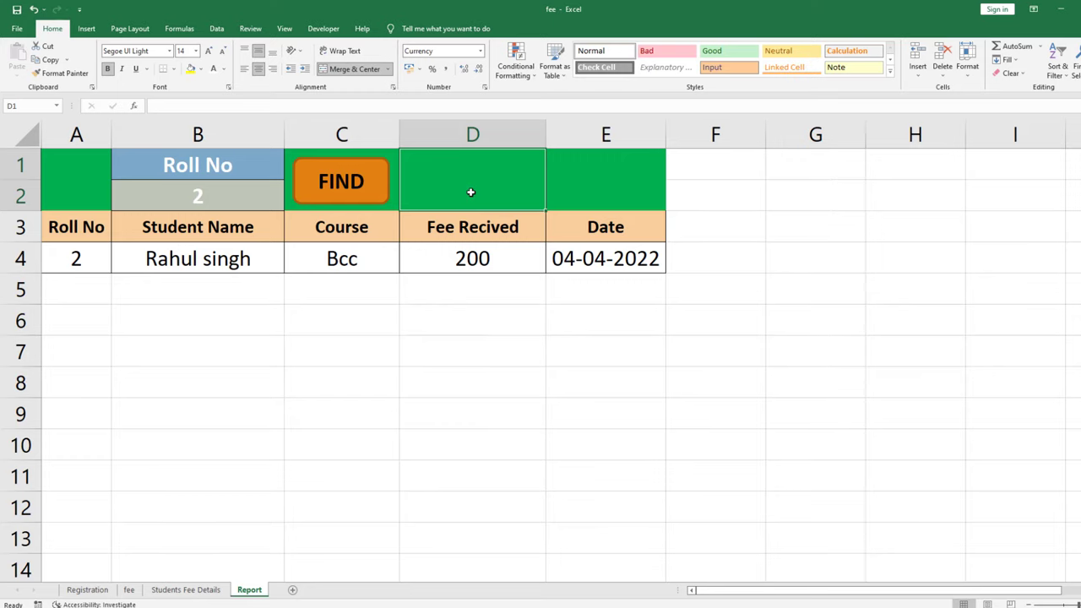
Enter =SUM(D4:D100000) in D1 to total fees (₹ 200), then go to Students Fee Details.
type("=")
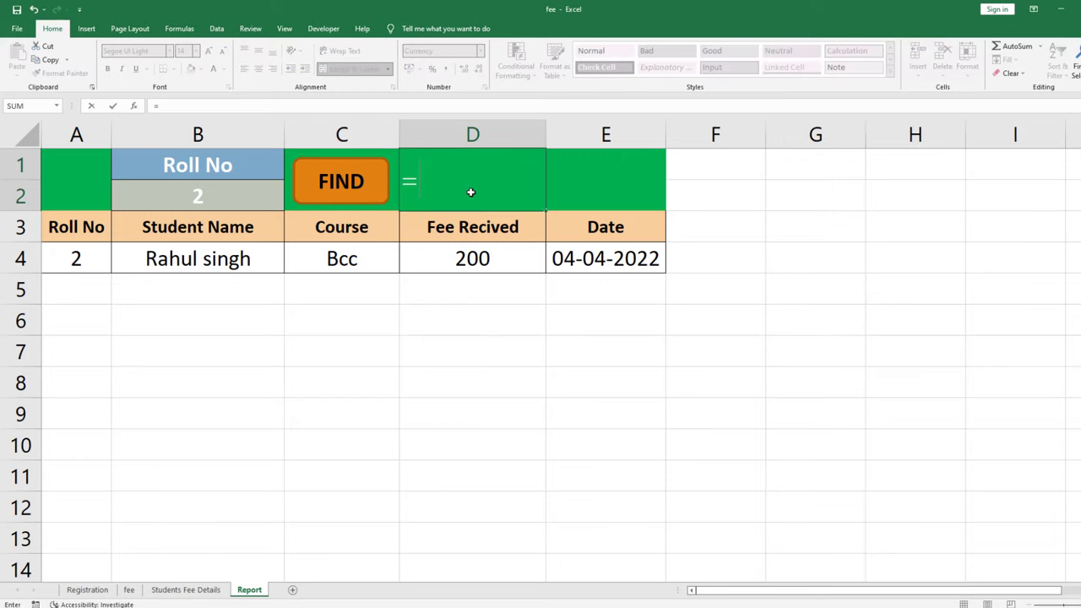
type("SUM(")
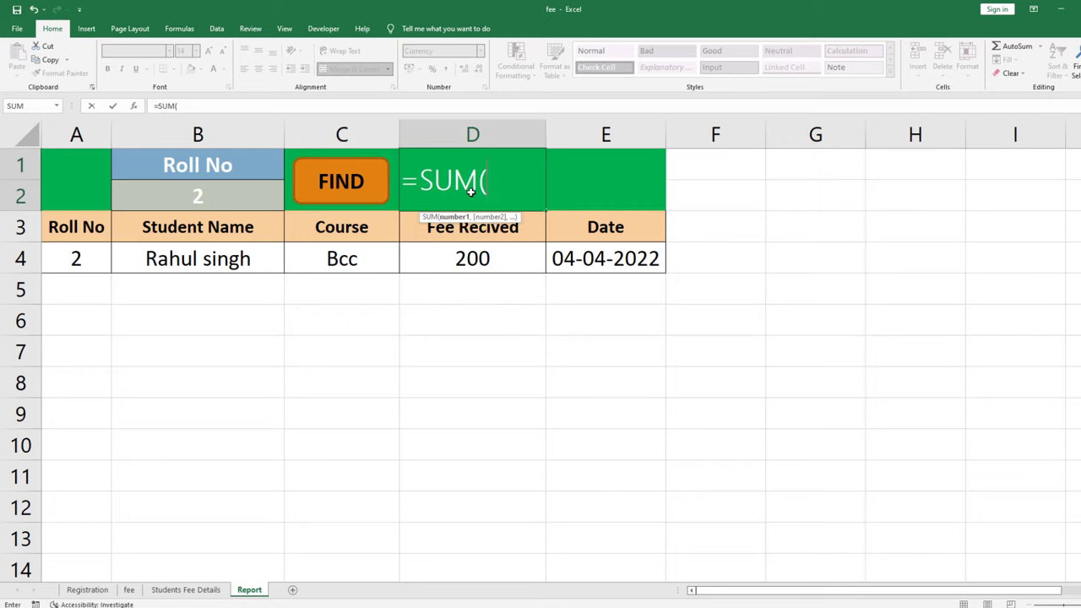
left_click_drag(481, 257, 478, 337)
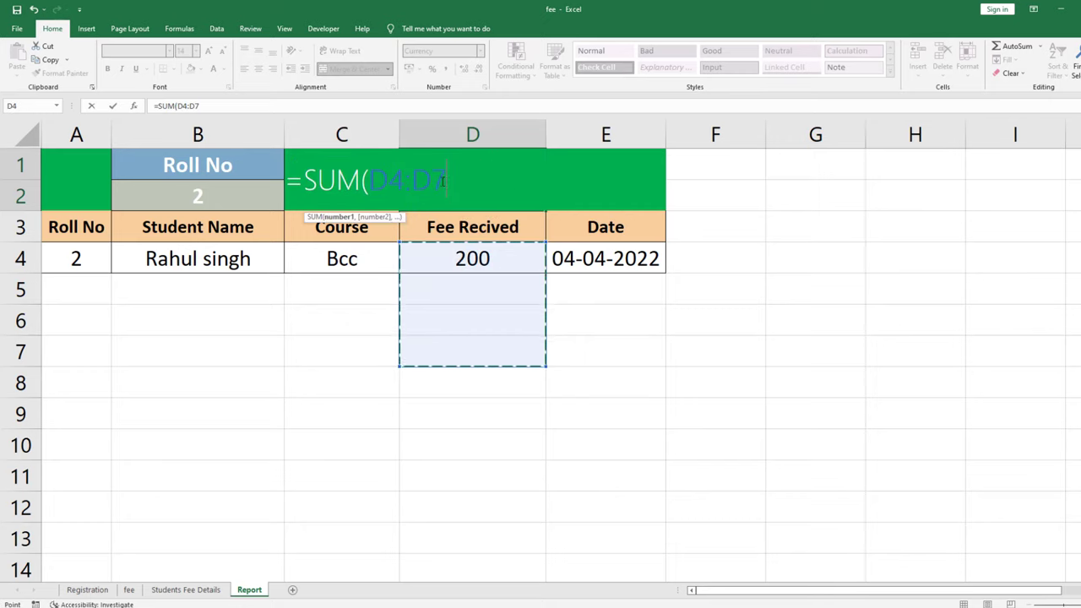
key("BackSpace")
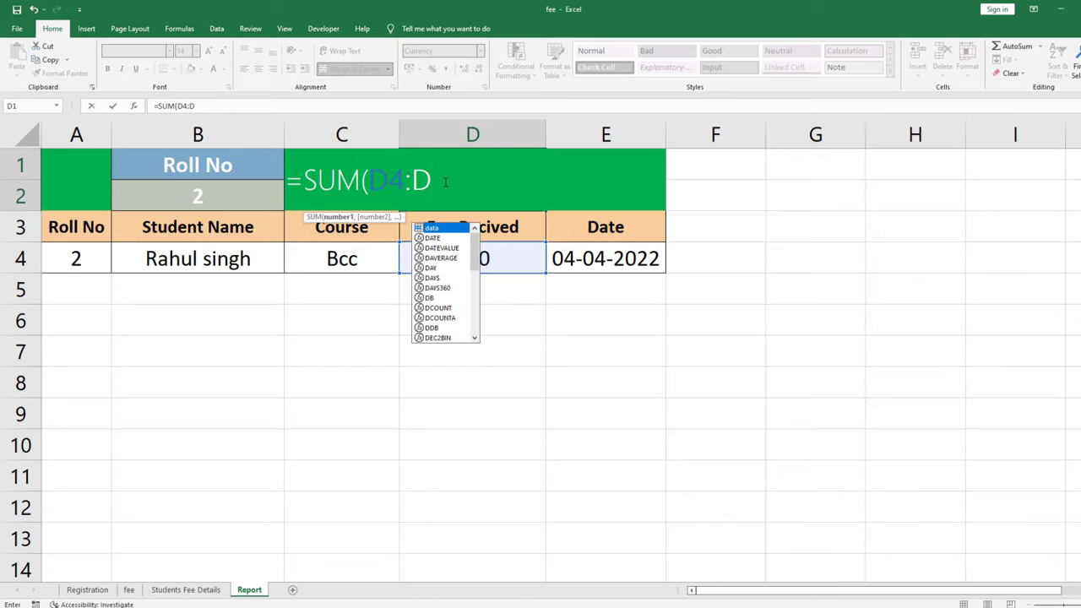
type("100000")
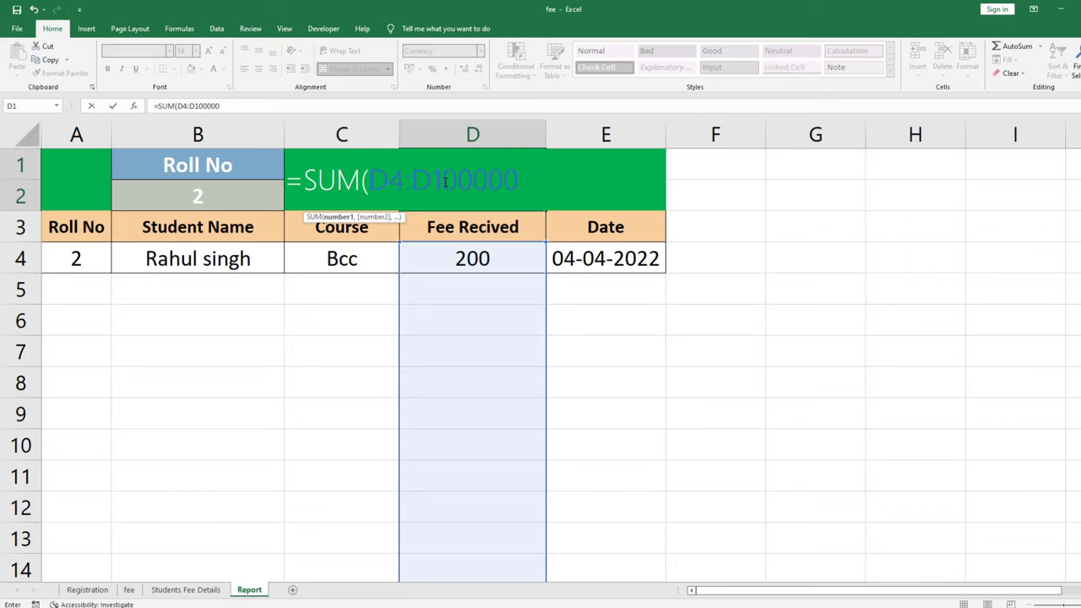
type(")")
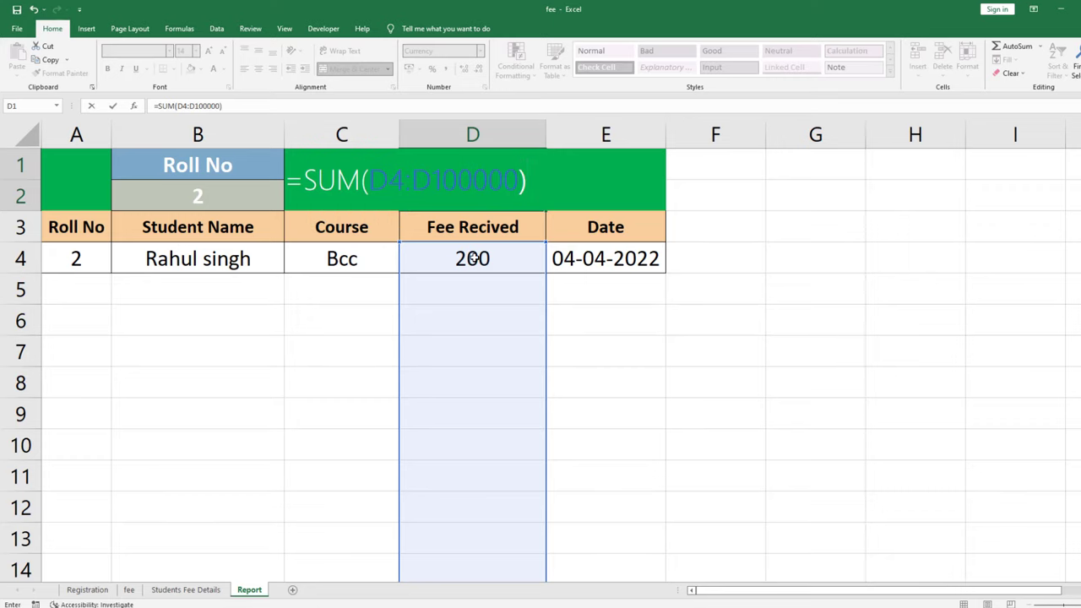
key("Return")
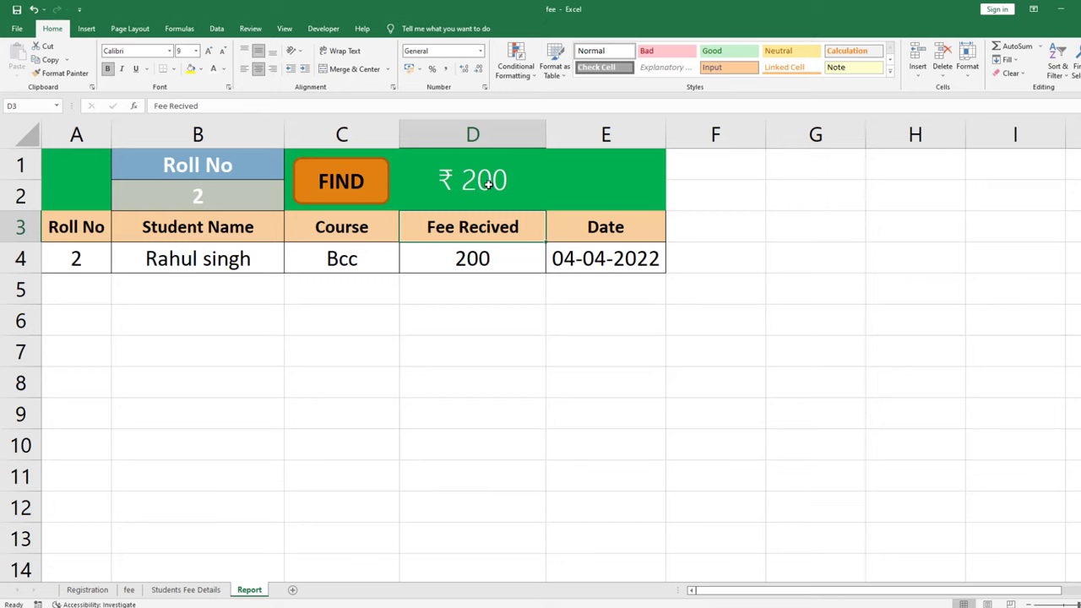
left_click(587, 186)
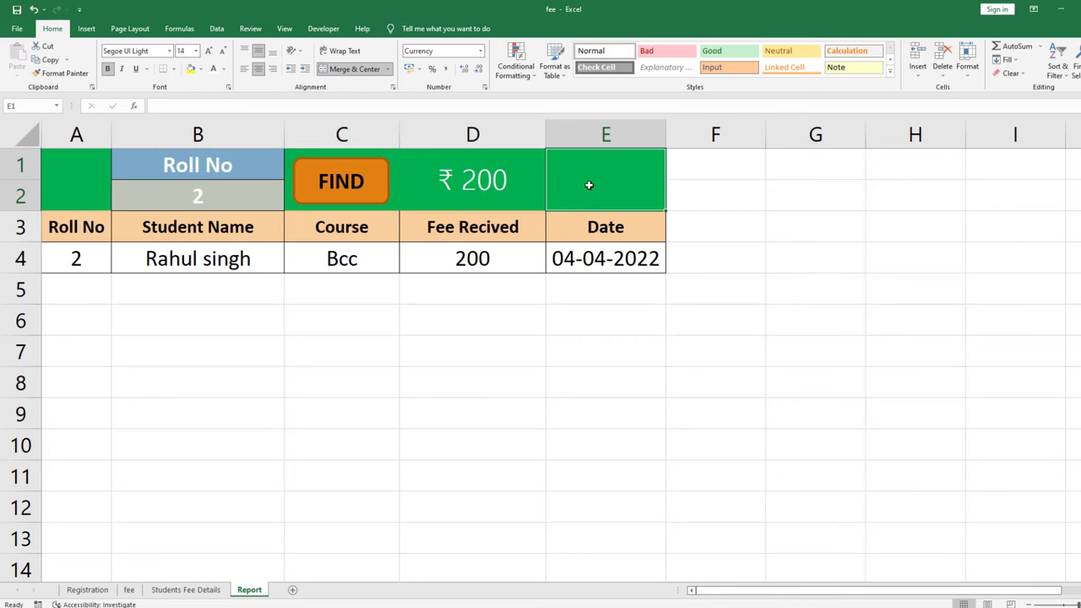
left_click(169, 590)
left_click(129, 589)
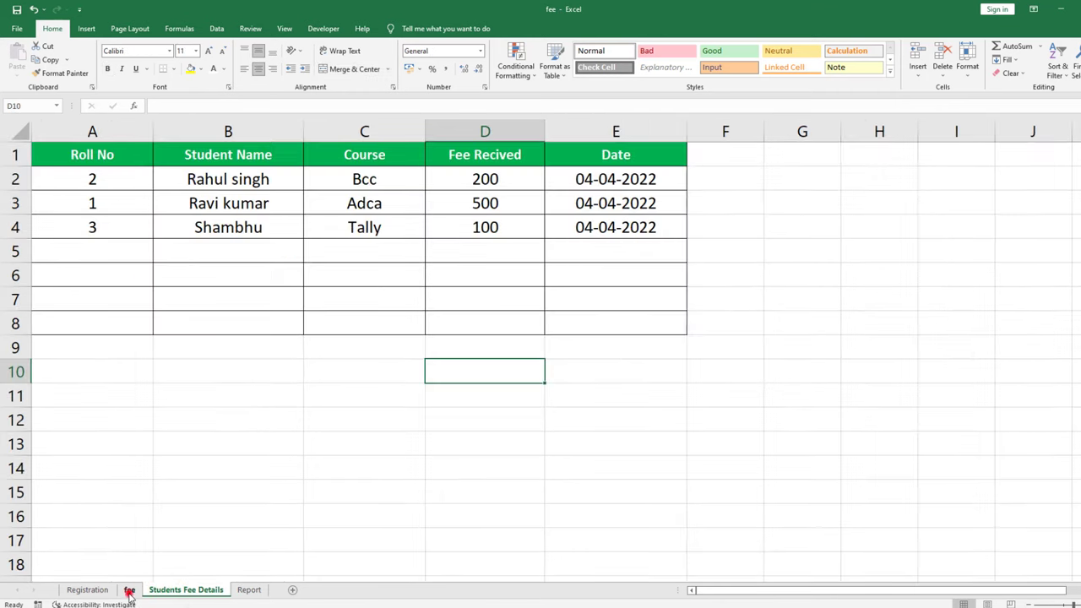
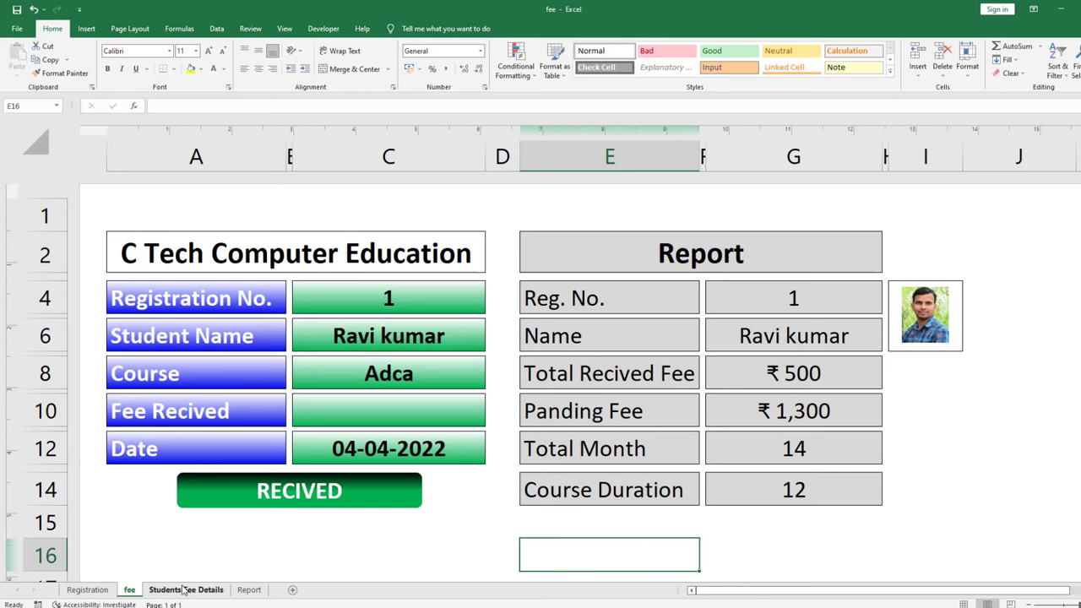
On the Report sheet, copy the photo name's lookup formula from the Name Manager.
left_click(249, 589)
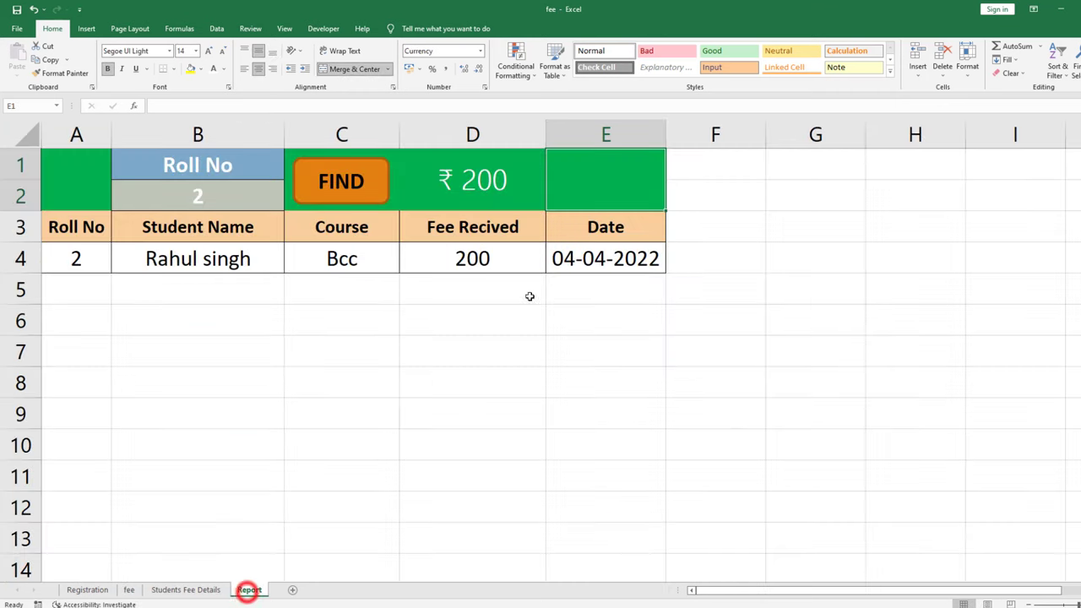
left_click(179, 28)
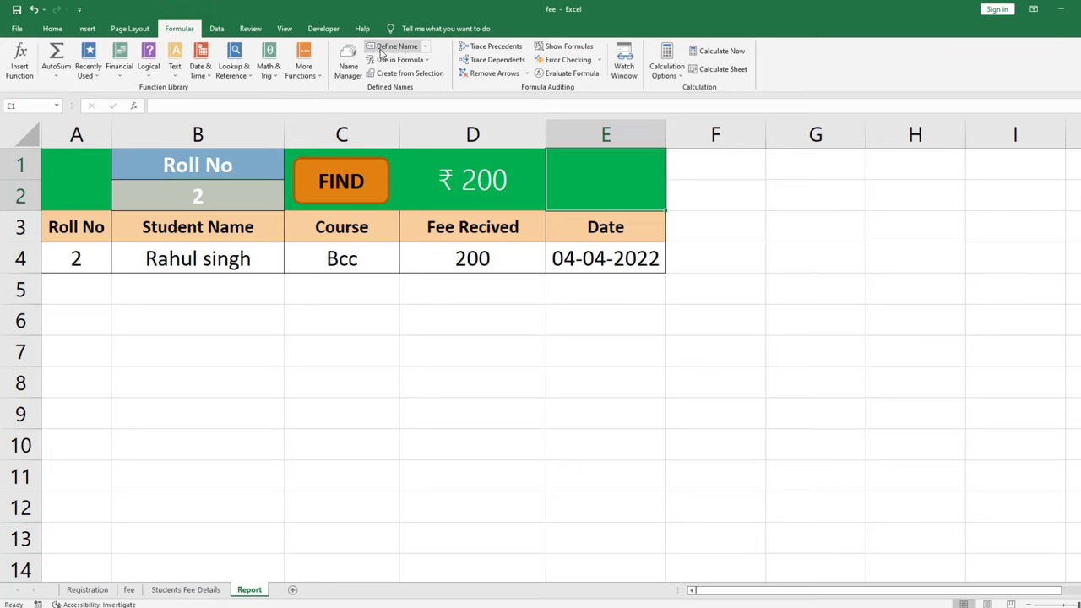
left_click(348, 66)
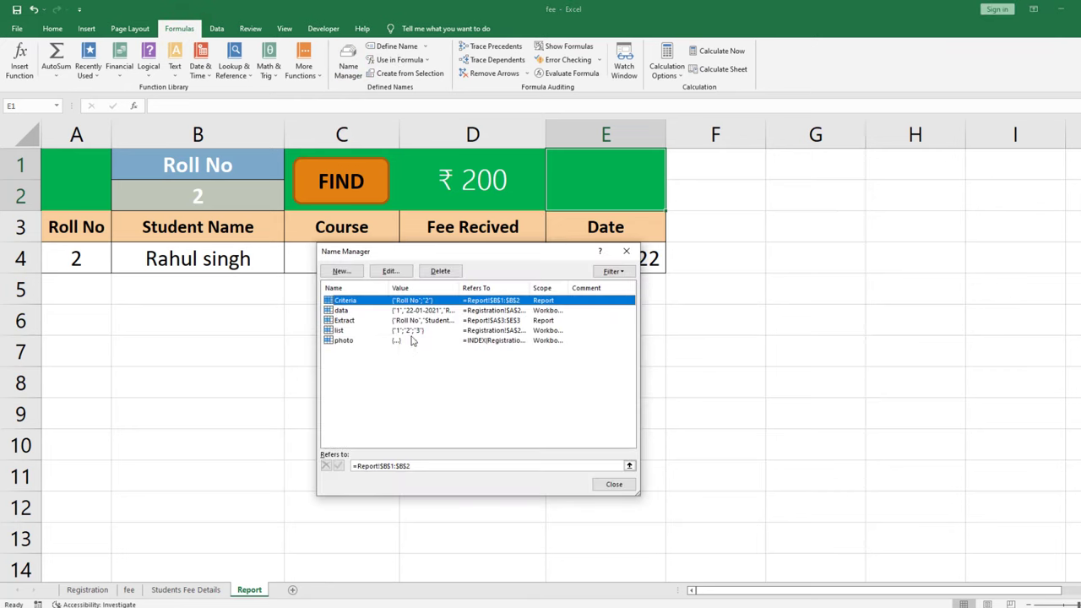
left_click(346, 340)
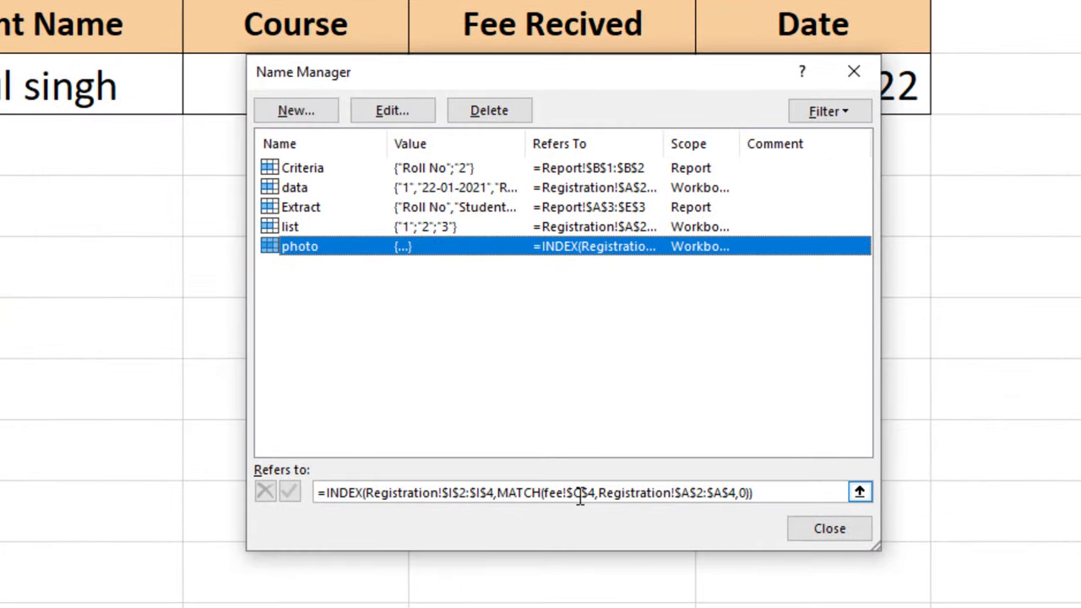
left_click_drag(772, 492, 316, 498)
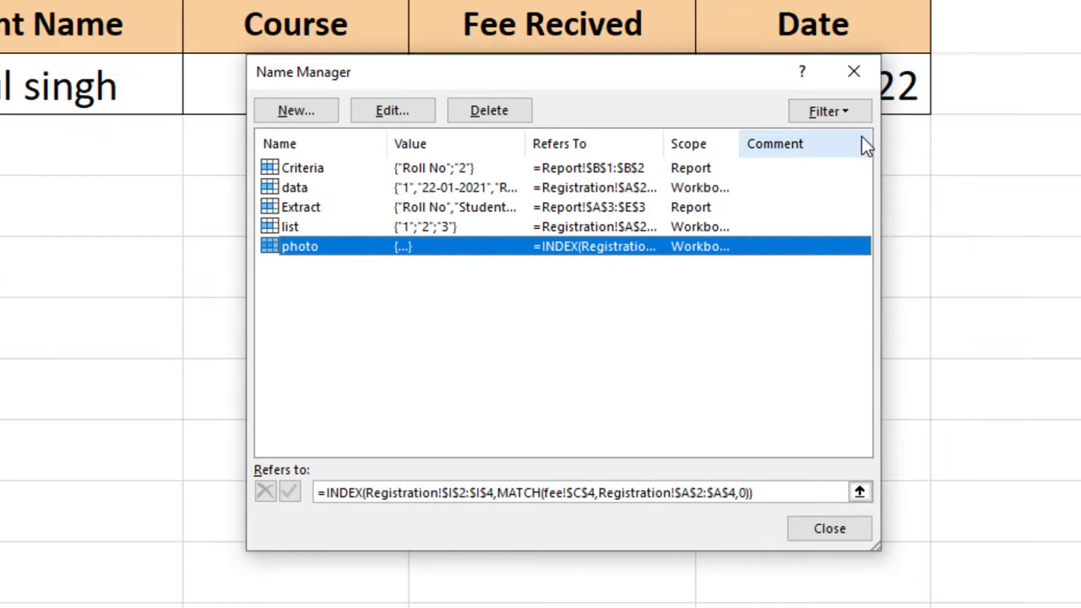
Create the name PHOTO2 from that formula, replacing fee!$C$4 with Report!$B$2.
left_click(314, 113)
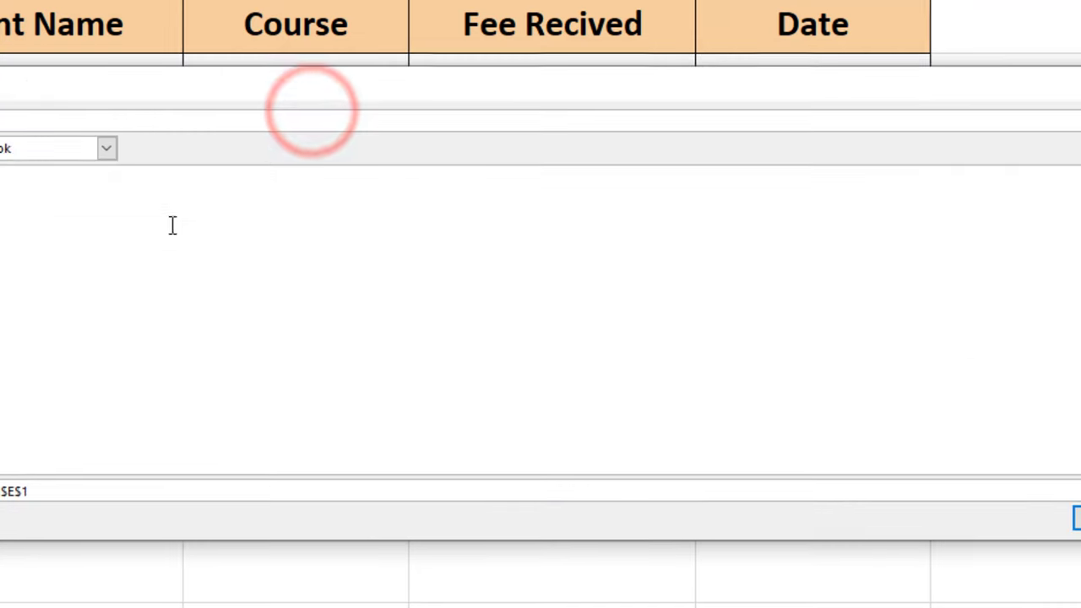
type("P")
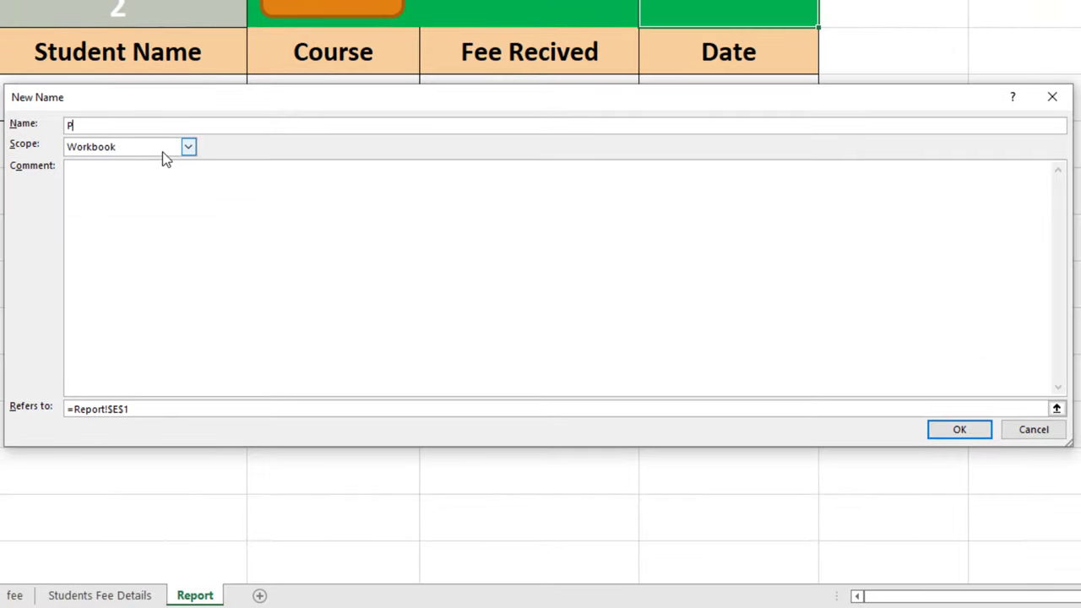
type("HOTO2")
double_click(148, 406)
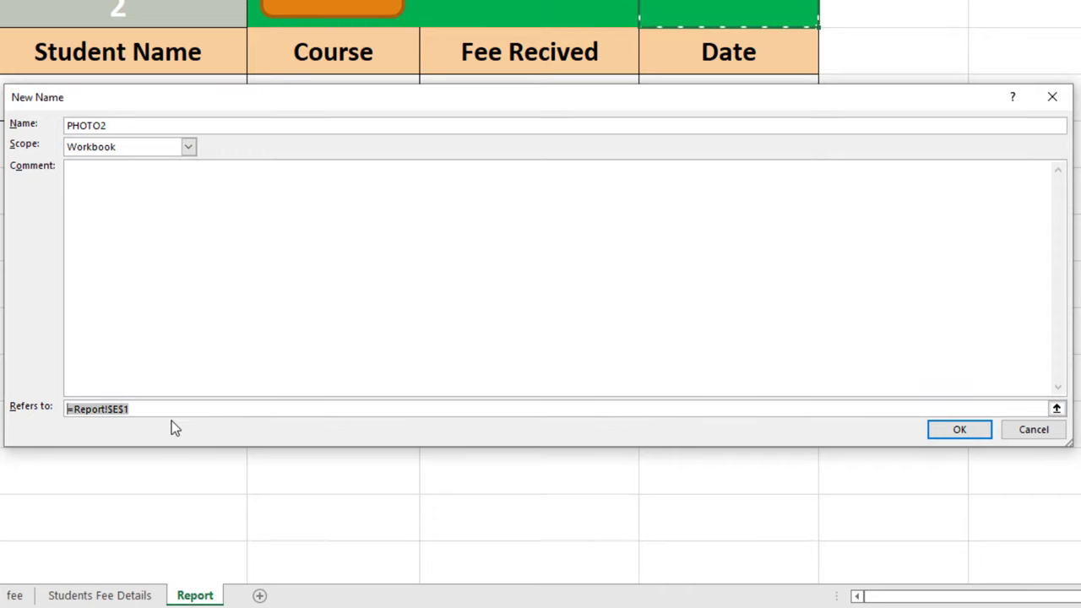
key("ctrl+v")
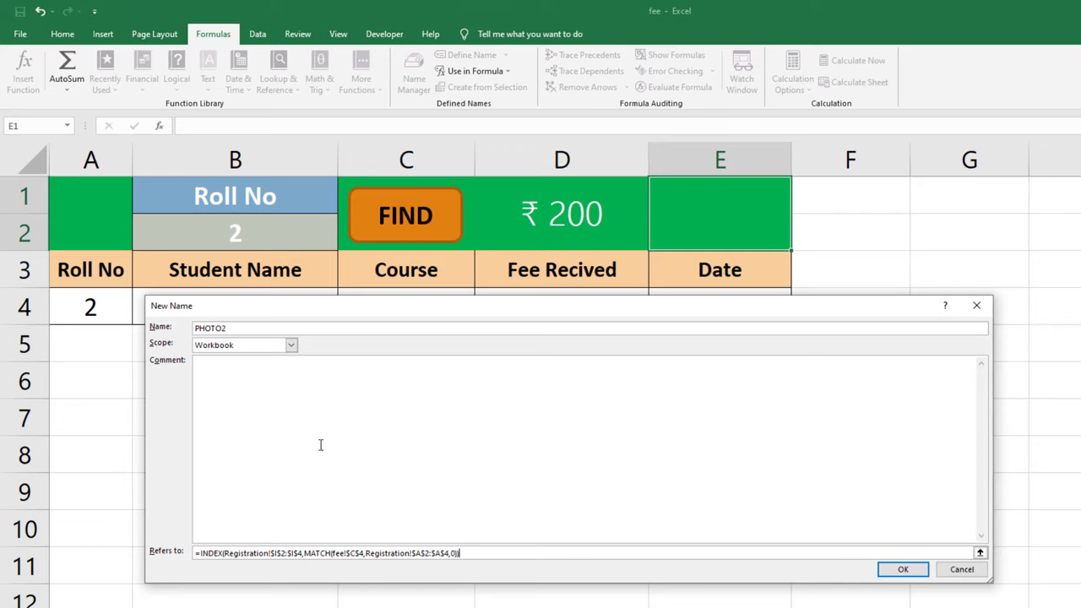
left_click(363, 553)
key("BackSpace")
key("BackSpace")
key("BackSpace")
key("BackSpace")
key("BackSpace")
key("BackSpace")
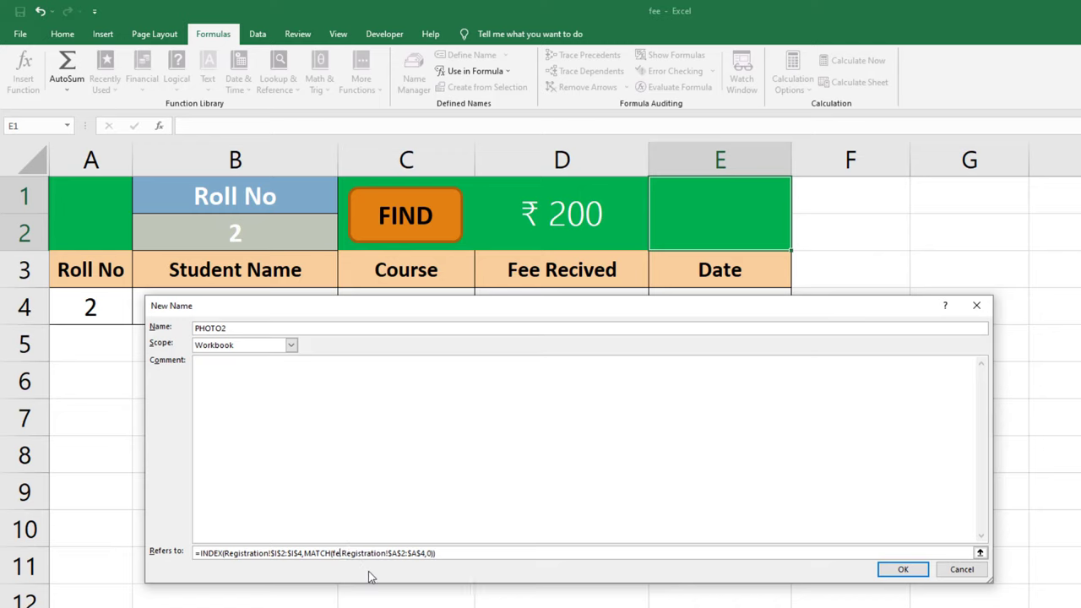
key("BackSpace")
key("BackSpace")
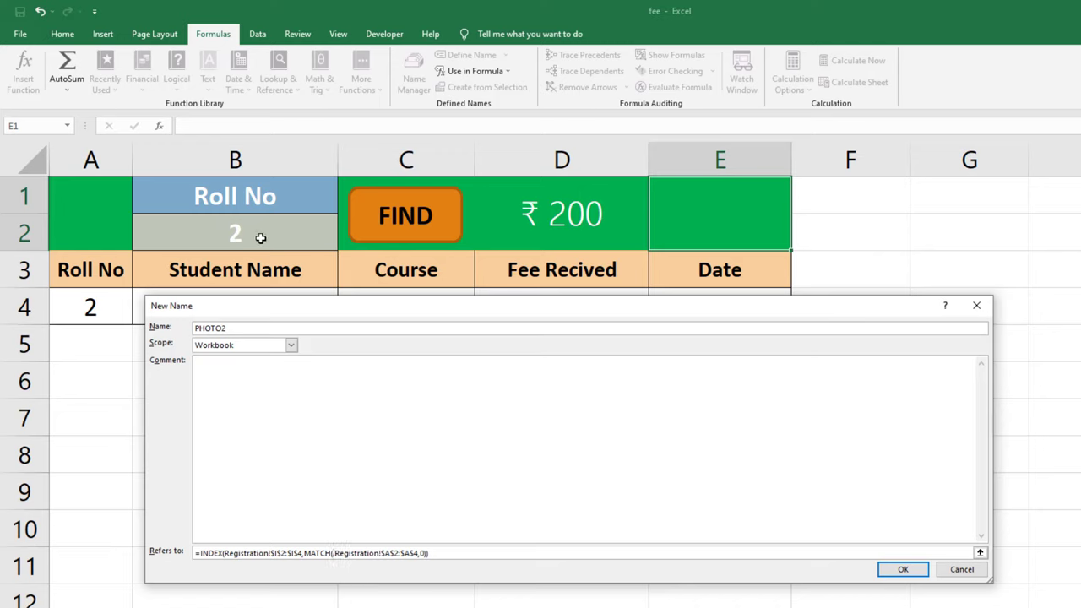
left_click(261, 238)
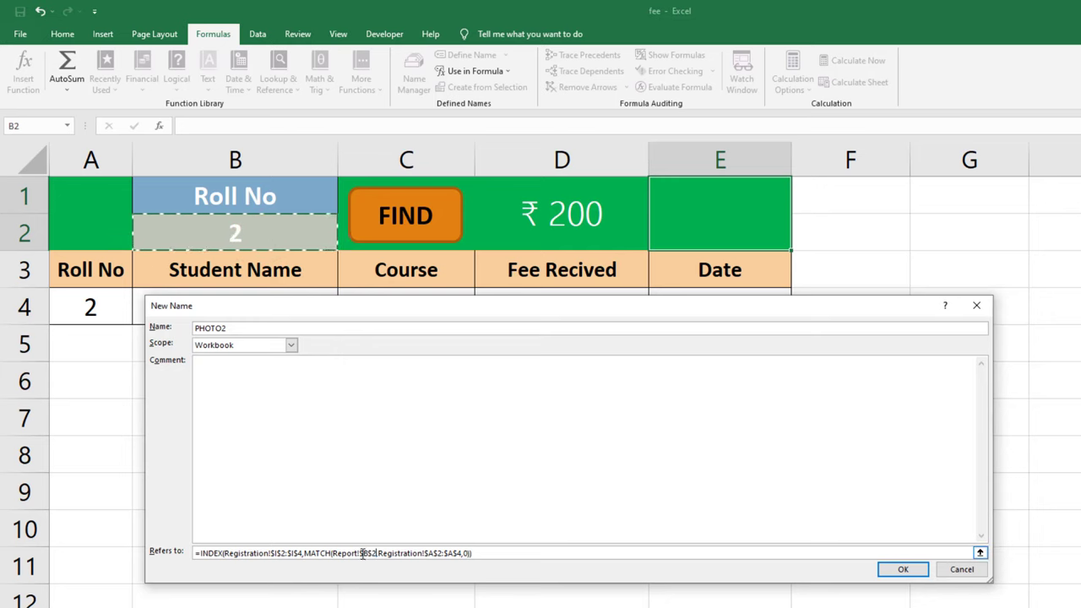
left_click(899, 569)
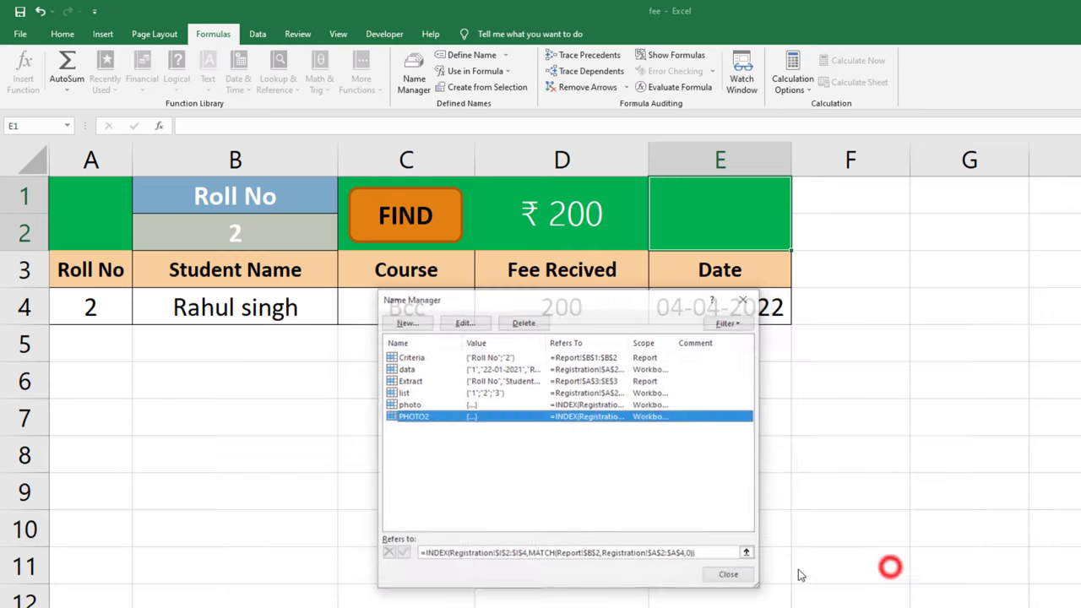
left_click(744, 298)
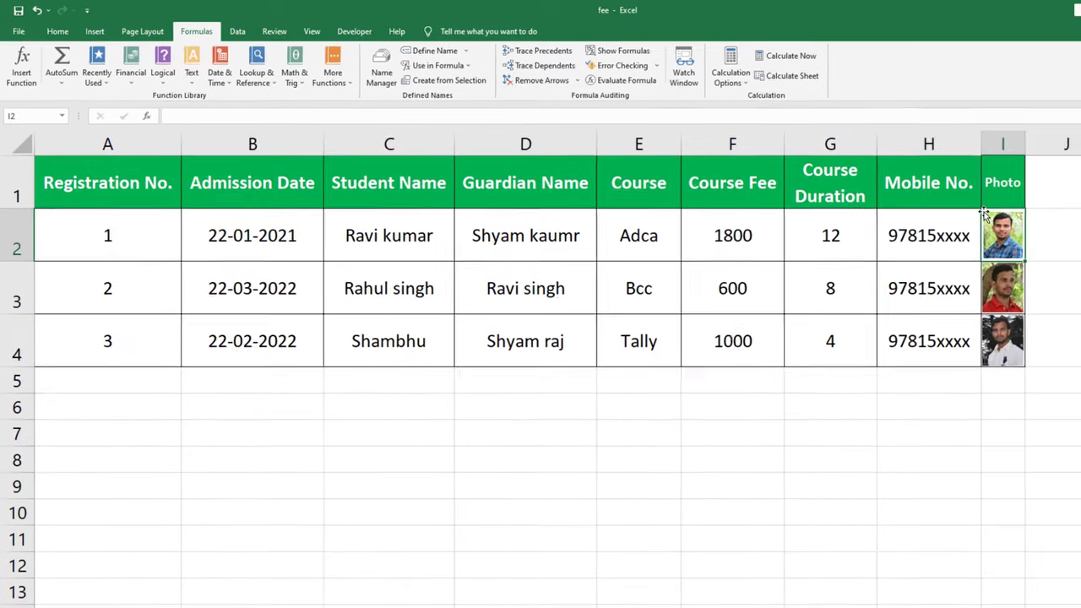
Copy Registration cell I2 and paste it as a linked picture centred in Report column E.
left_click(975, 211)
left_click(971, 203)
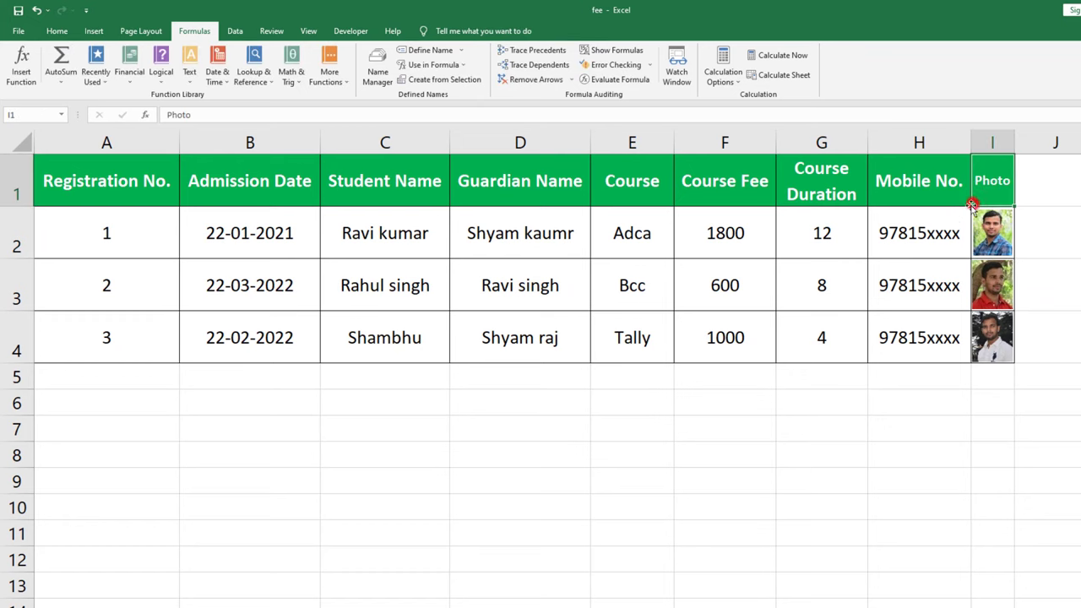
left_click(958, 218)
key("Right")
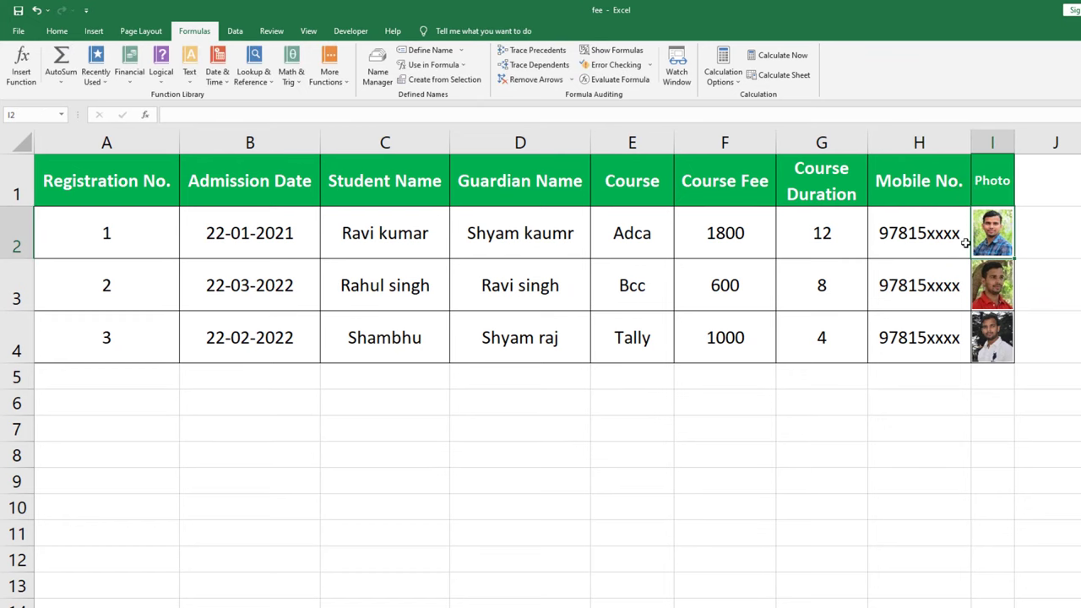
key("ctrl+c")
left_click(463, 599)
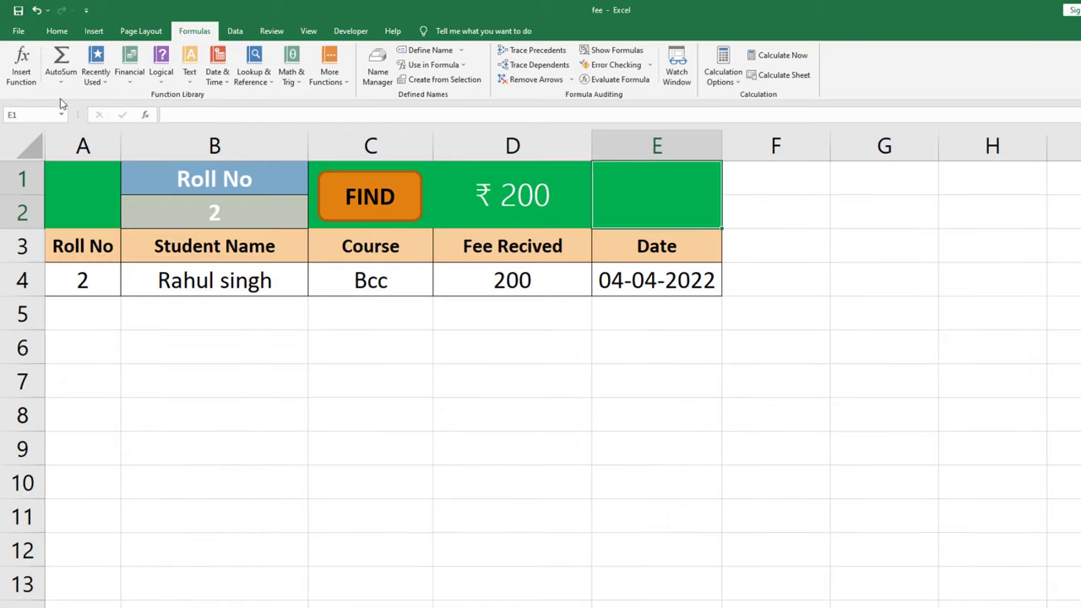
left_click(57, 30)
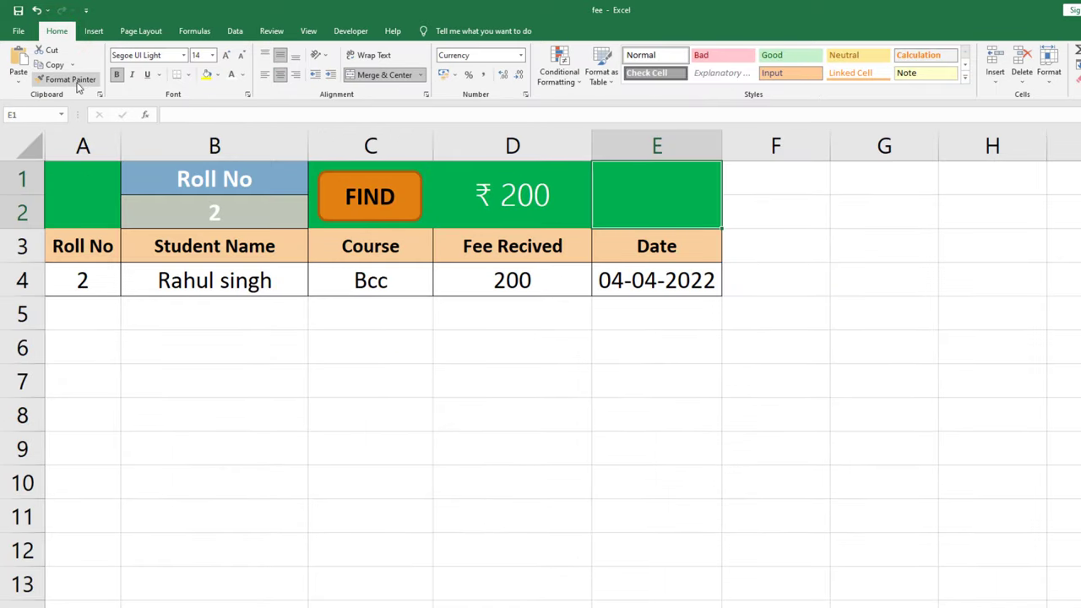
left_click(19, 76)
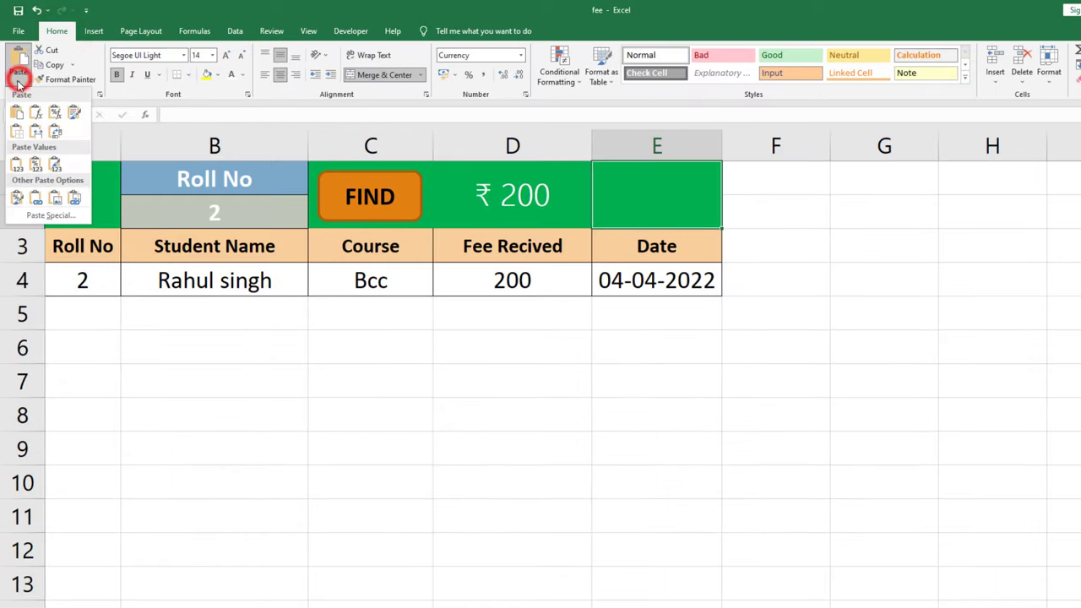
left_click(73, 199)
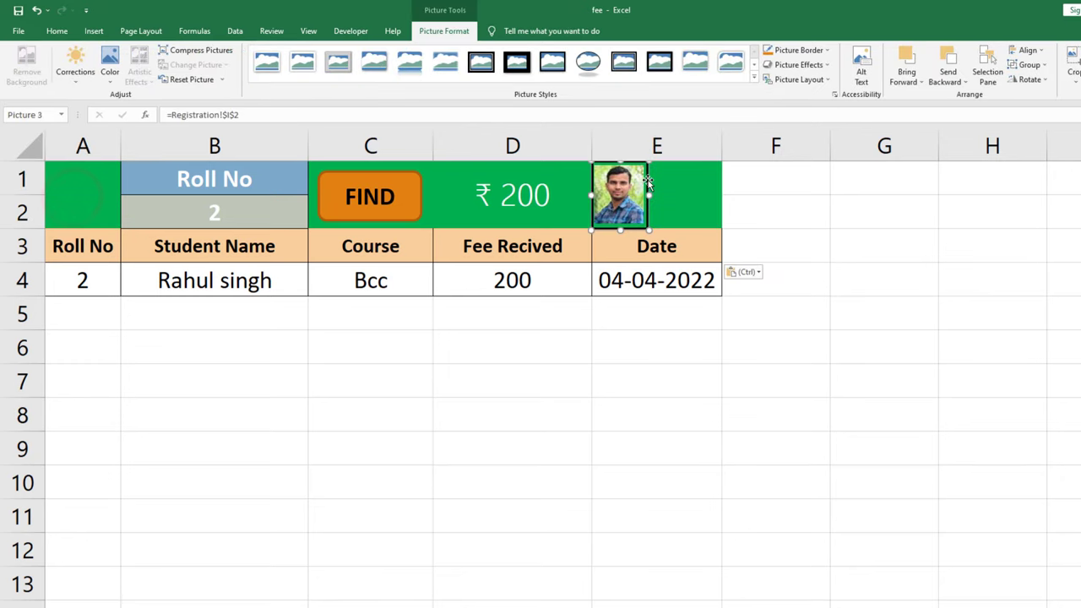
left_click_drag(649, 182, 669, 180)
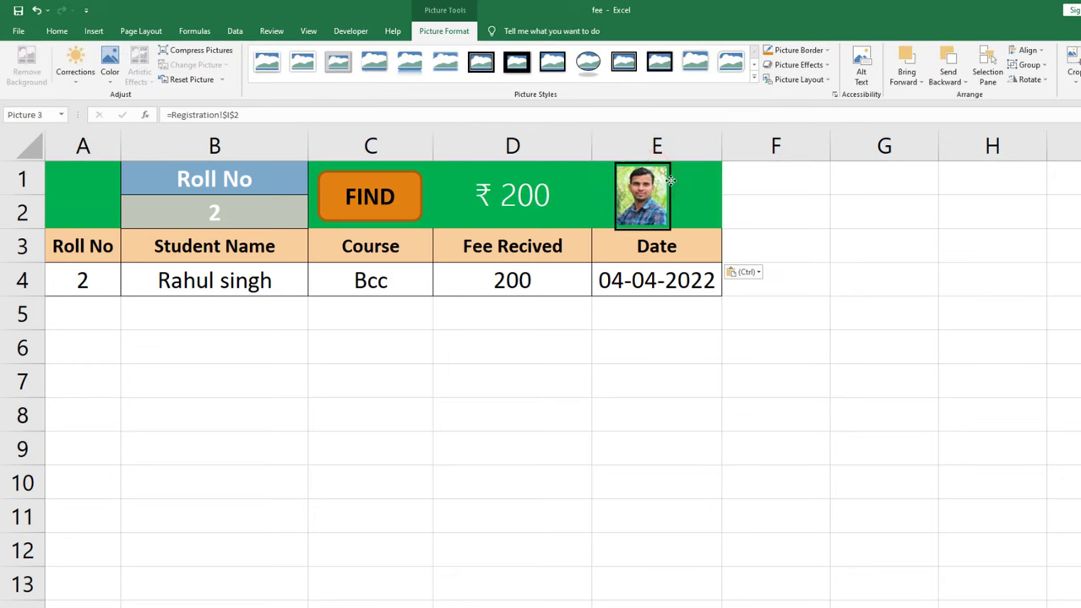
Crop the linked photo's top, bottom and left edges to fit cells E1:E2.
left_click(1073, 78)
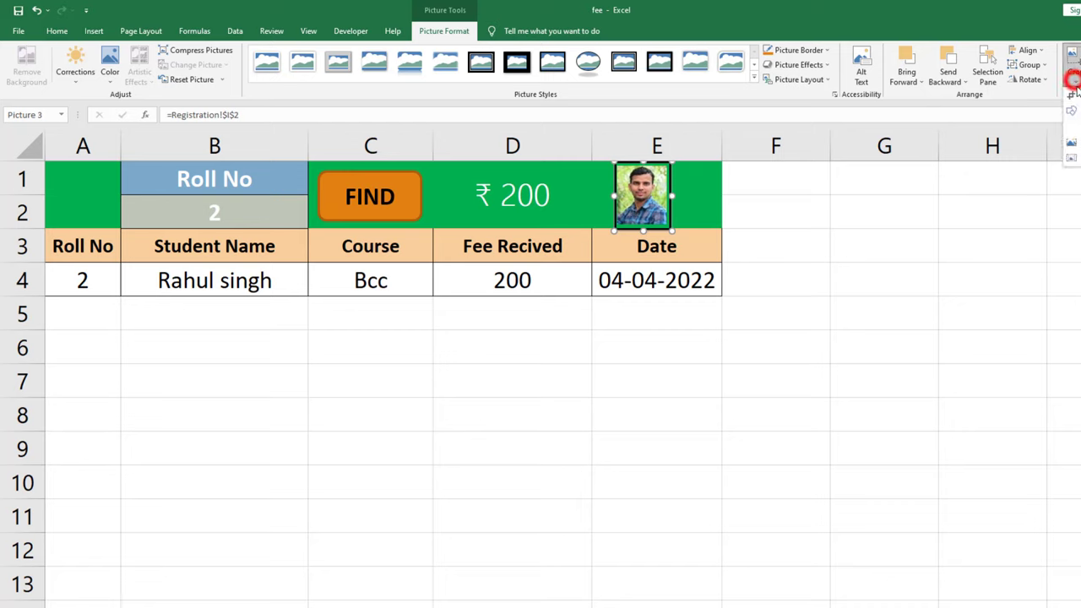
left_click(1072, 94)
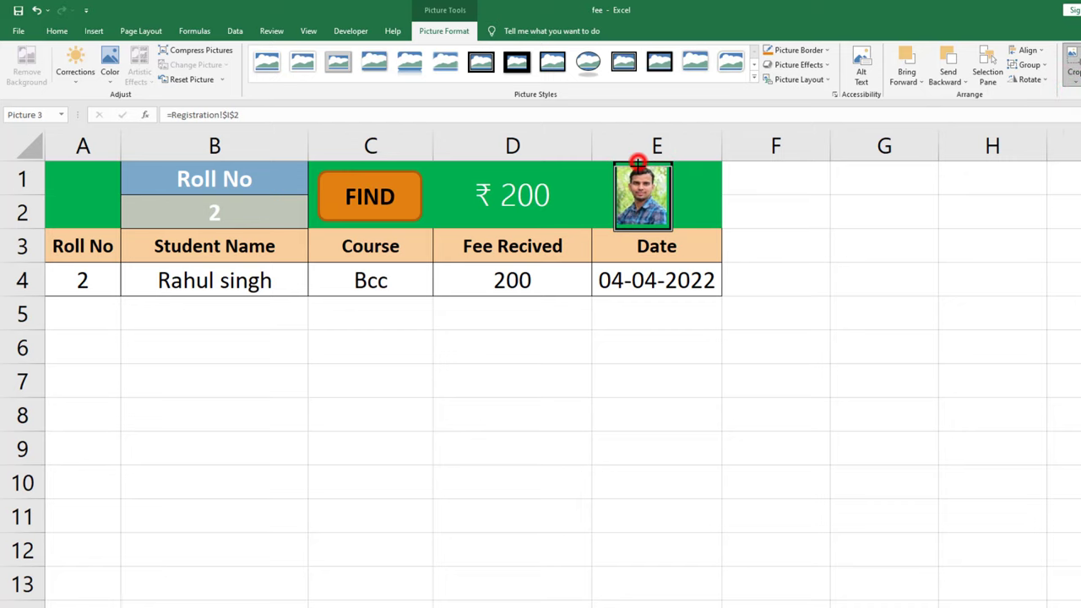
left_click_drag(637, 161, 641, 165)
left_click_drag(643, 224, 637, 240)
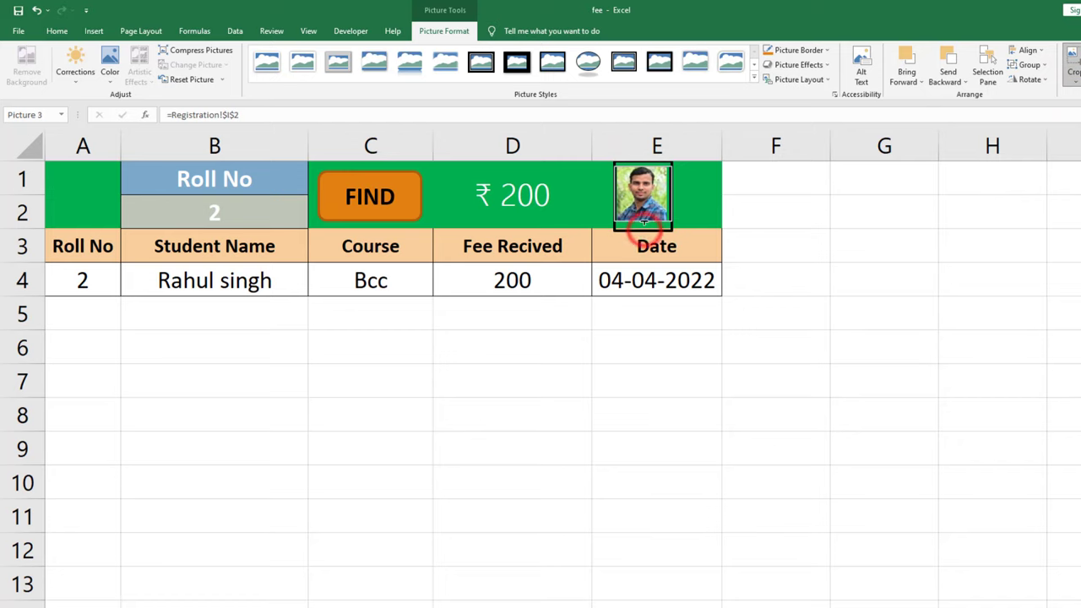
left_click(619, 189)
left_click_drag(619, 189, 662, 193)
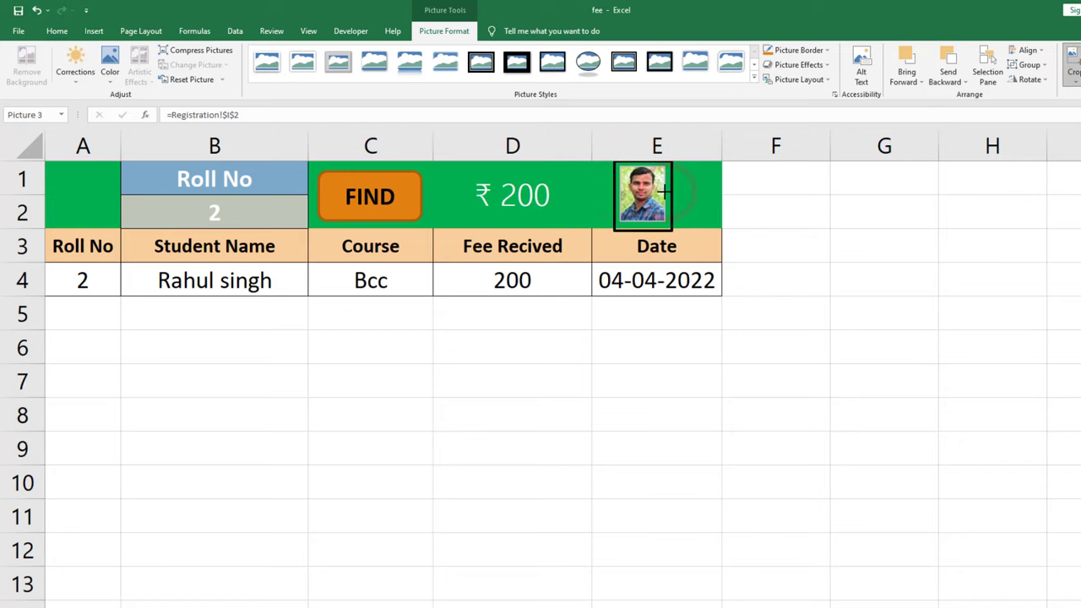
left_click(642, 309)
left_click(646, 196)
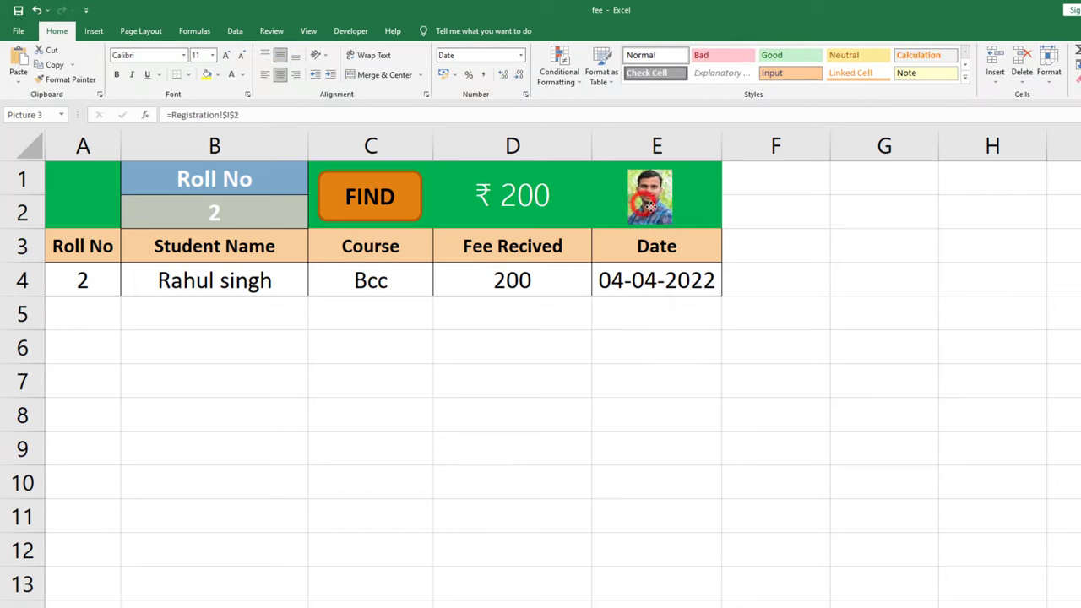
left_click(637, 339)
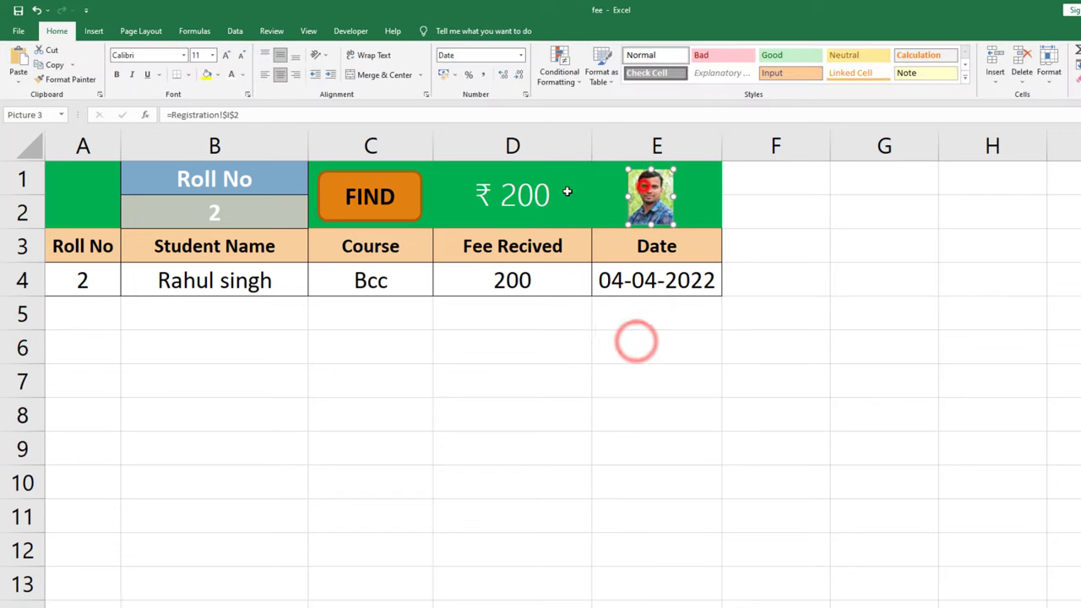
Change the picture's link formula from =Registration!$I$2 to =PHOTO2.
left_click(643, 187)
left_click(260, 114)
key("BackSpace")
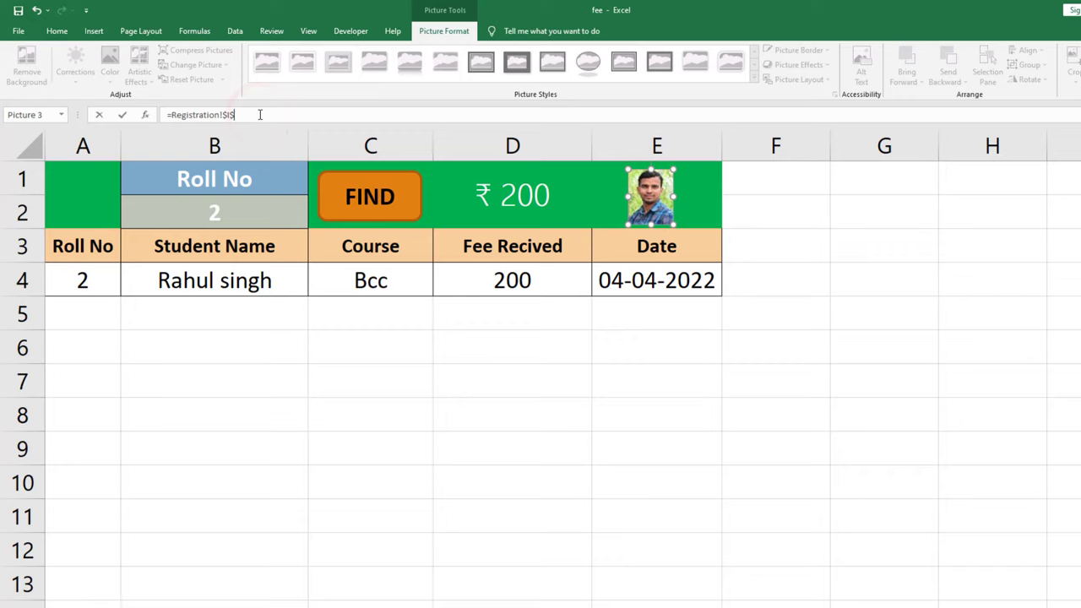
key("BackSpace")
key("BackSpace")
key("BackSpace")
key("BackSpace")
key("BackSpace")
type("PHOTO")
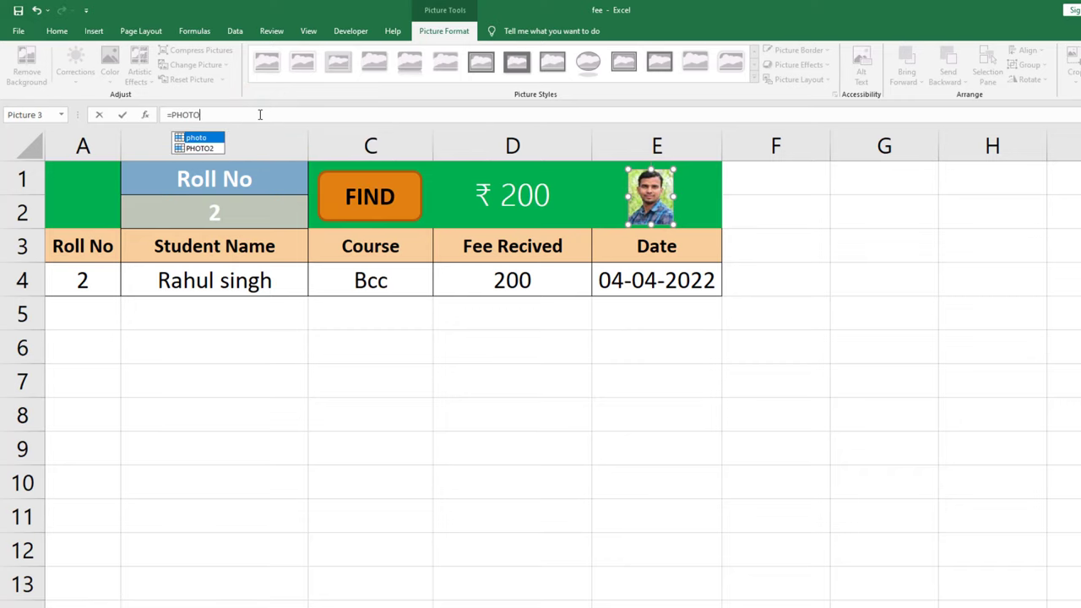
key("Return")
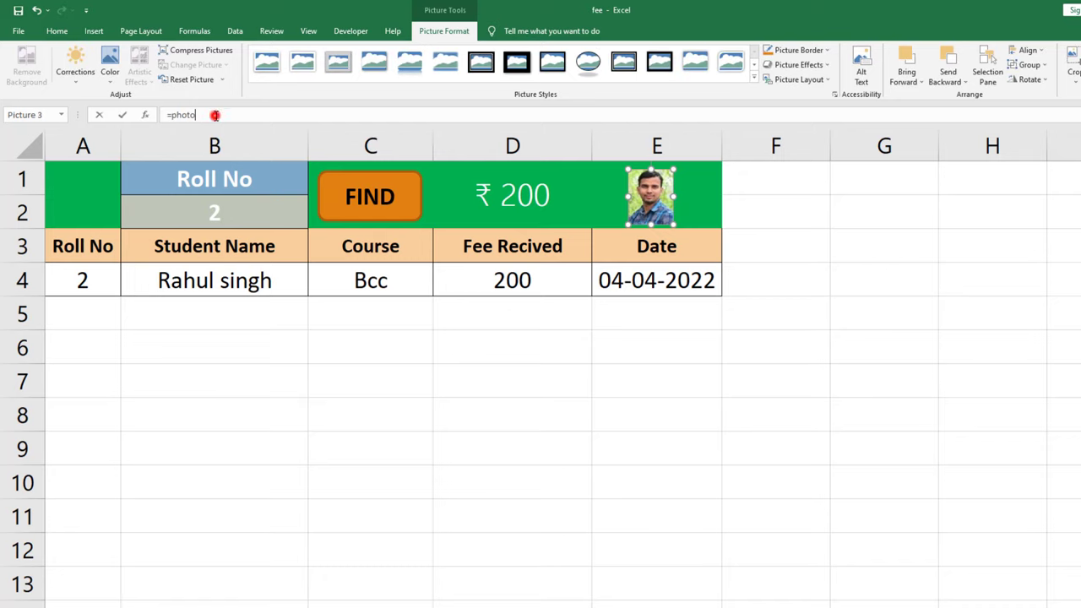
type("2")
key("Return")
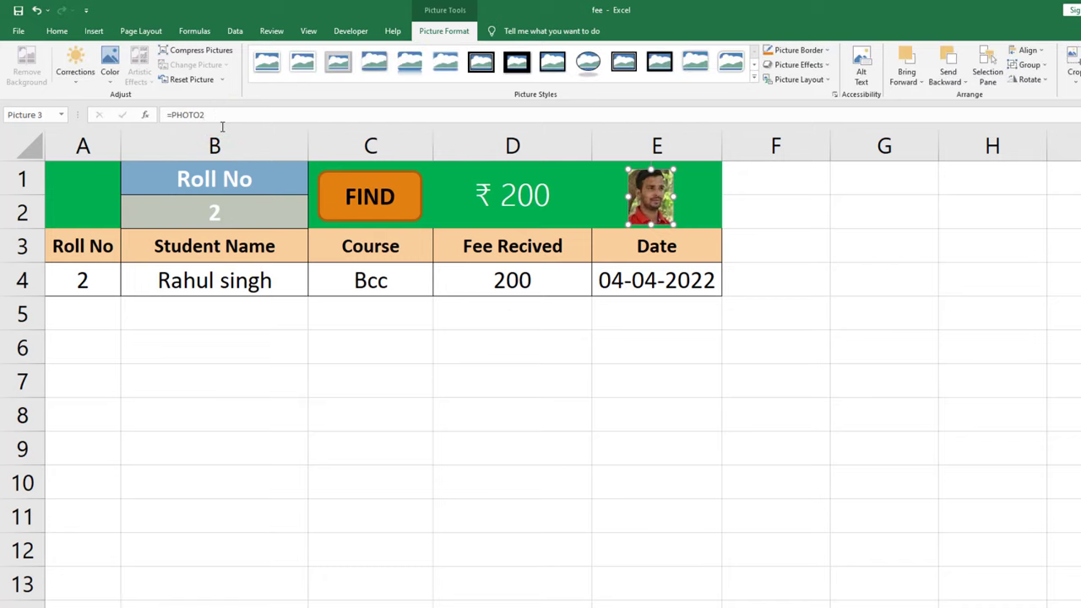
Run FIND for roll numbers 1, 2 and 3 in B2, ending on Shambhu's record.
left_click(278, 205)
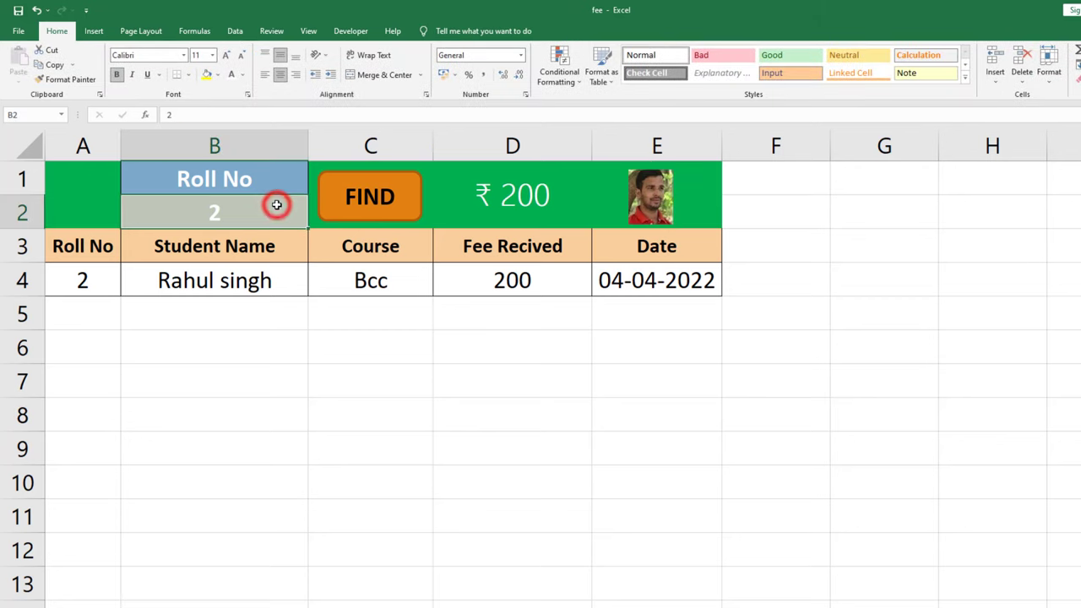
type("1")
left_click(355, 205)
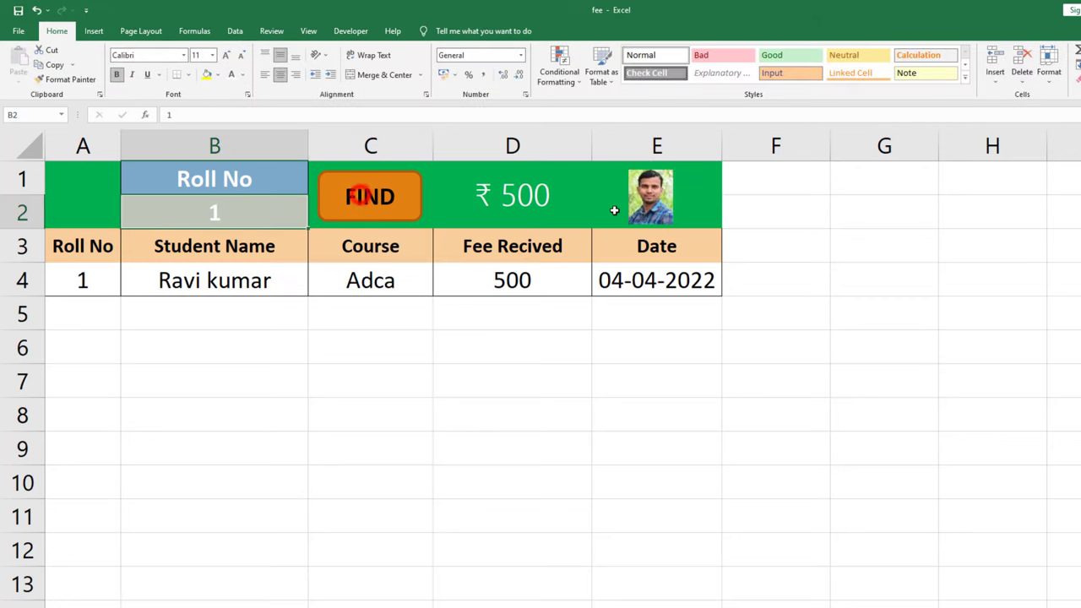
type("2")
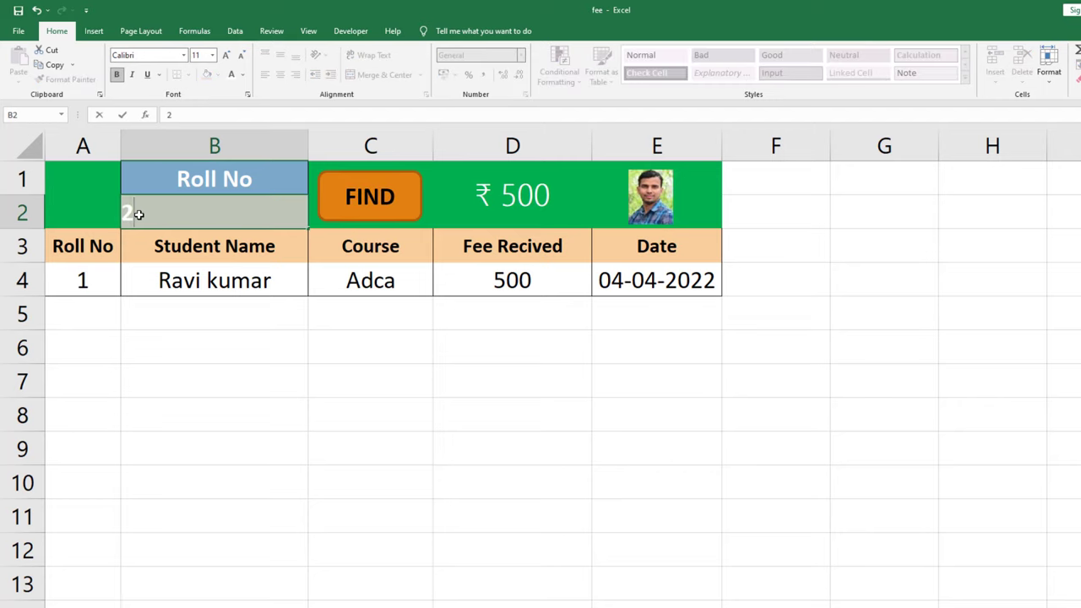
left_click(372, 207)
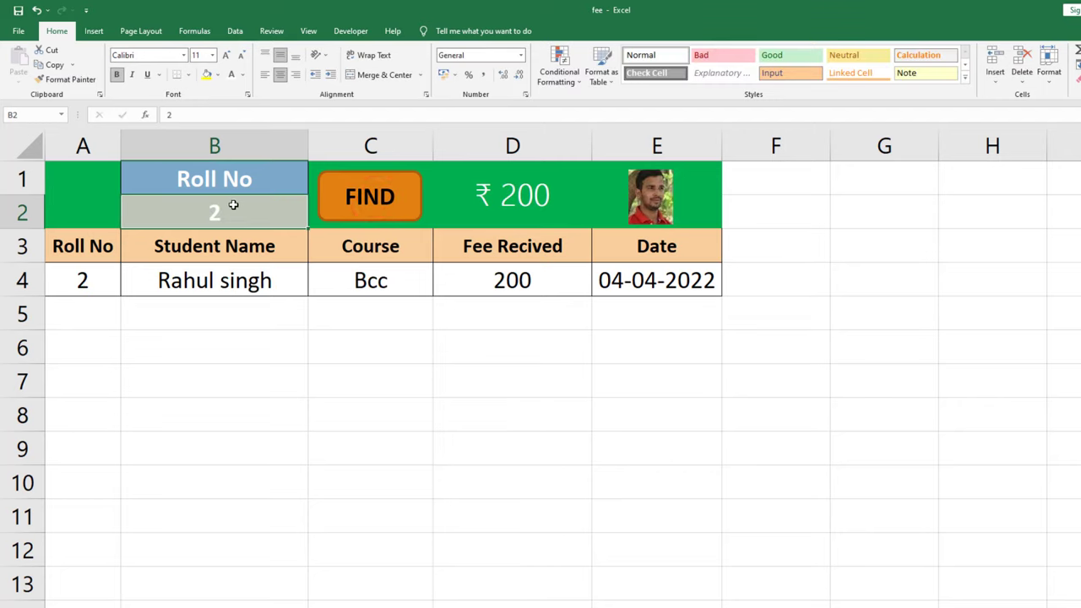
type("3")
left_click(376, 205)
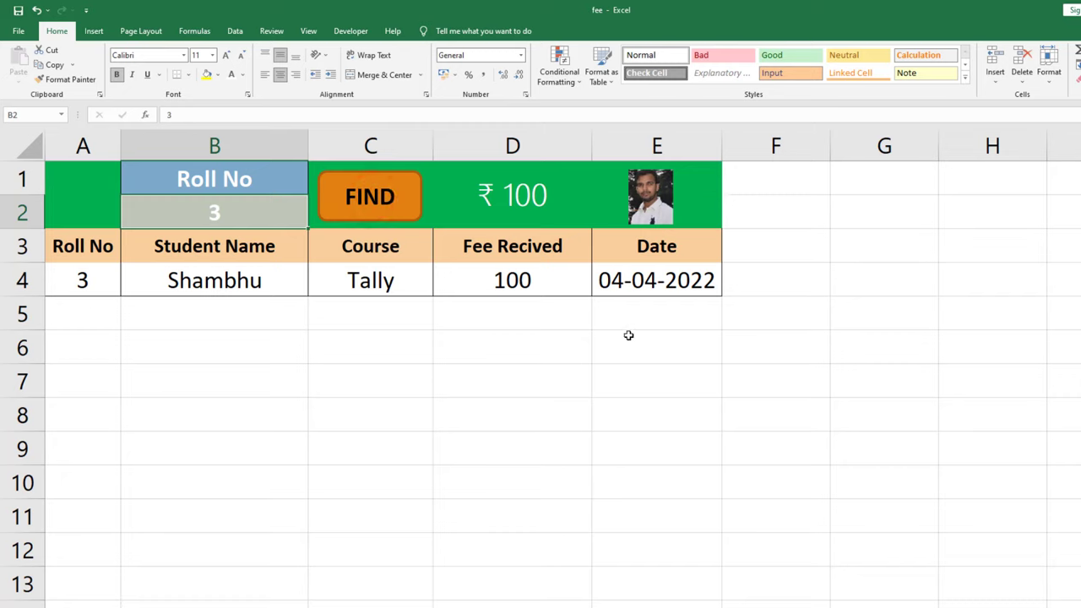
left_click(599, 350)
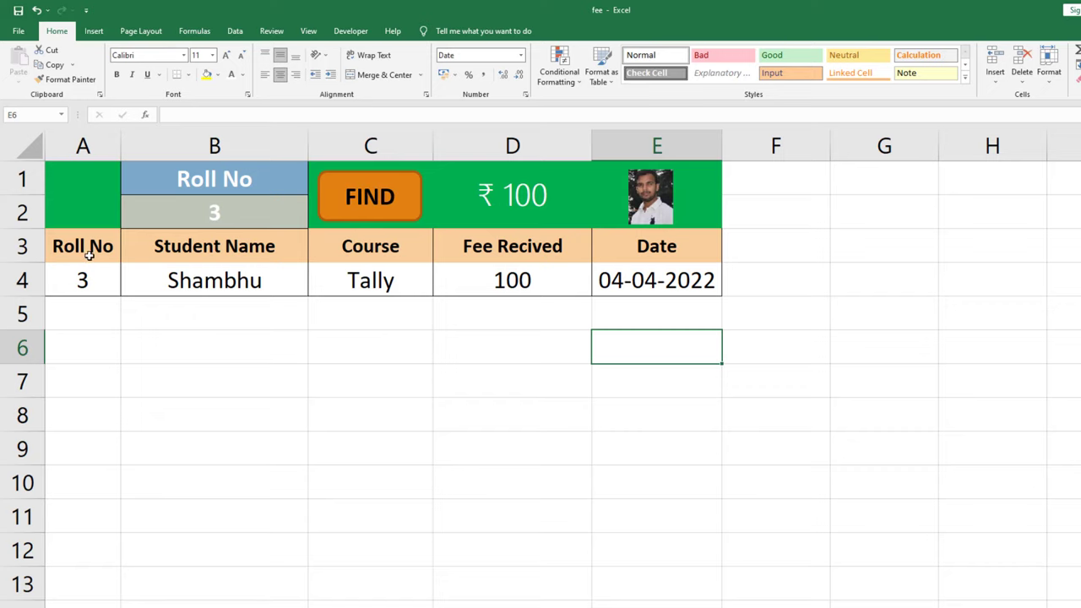
Turn the Report result rows into a table and remove its filter arrows.
mouse_move(88, 254)
left_mouse_down()
mouse_move(635, 268)
mouse_move(629, 259)
left_mouse_up()
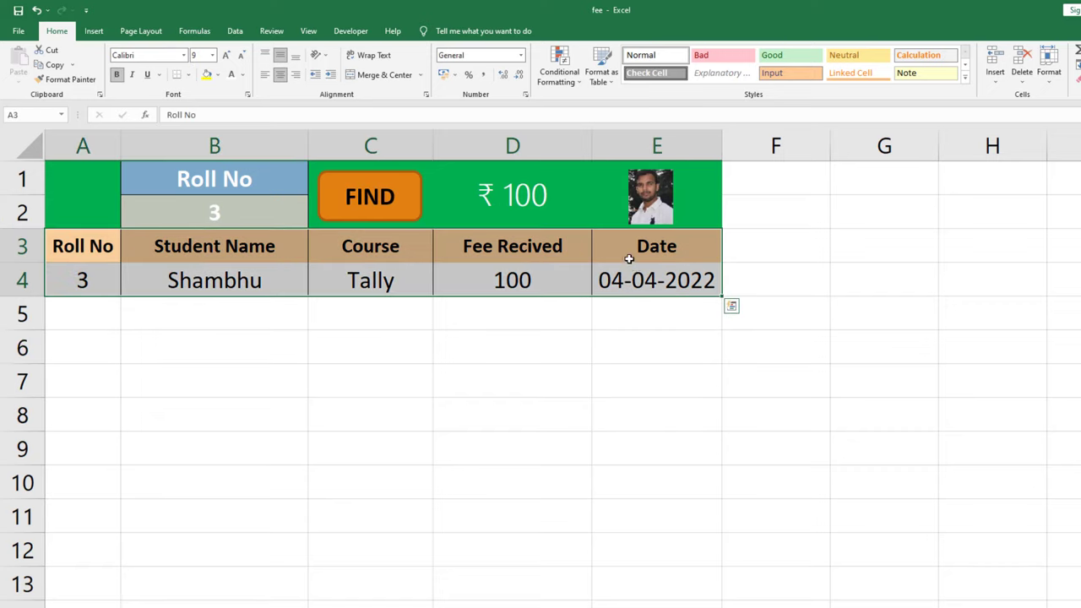
key("ctrl+t")
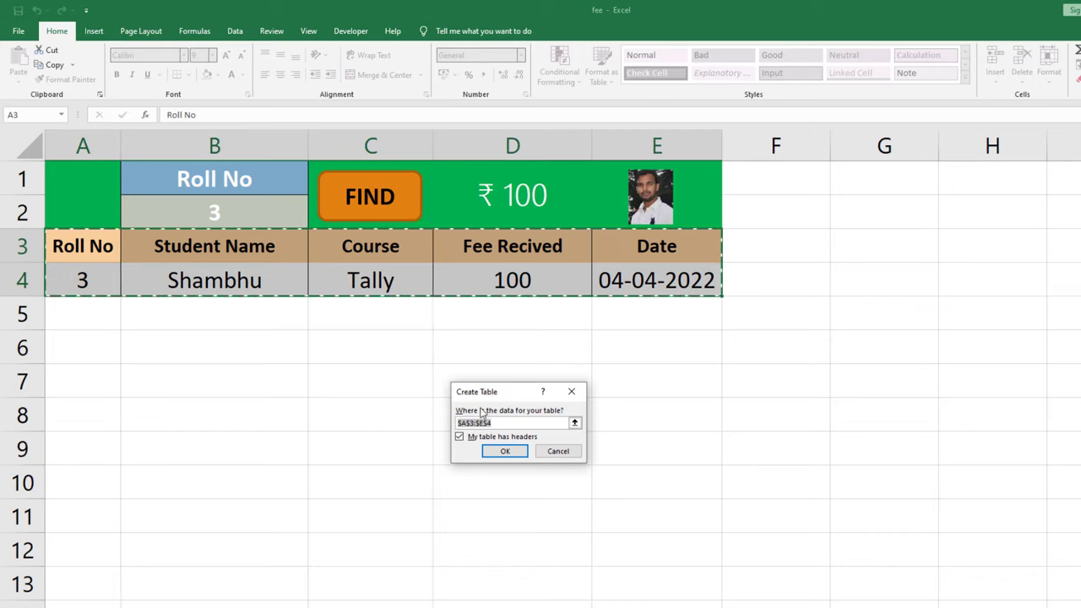
left_click(499, 452)
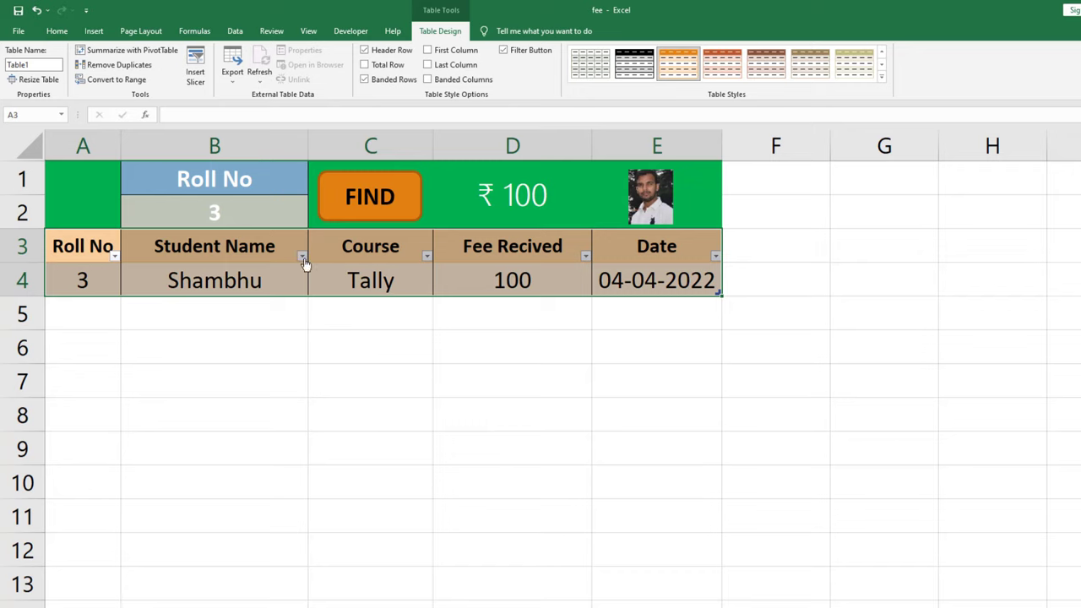
left_click(236, 32)
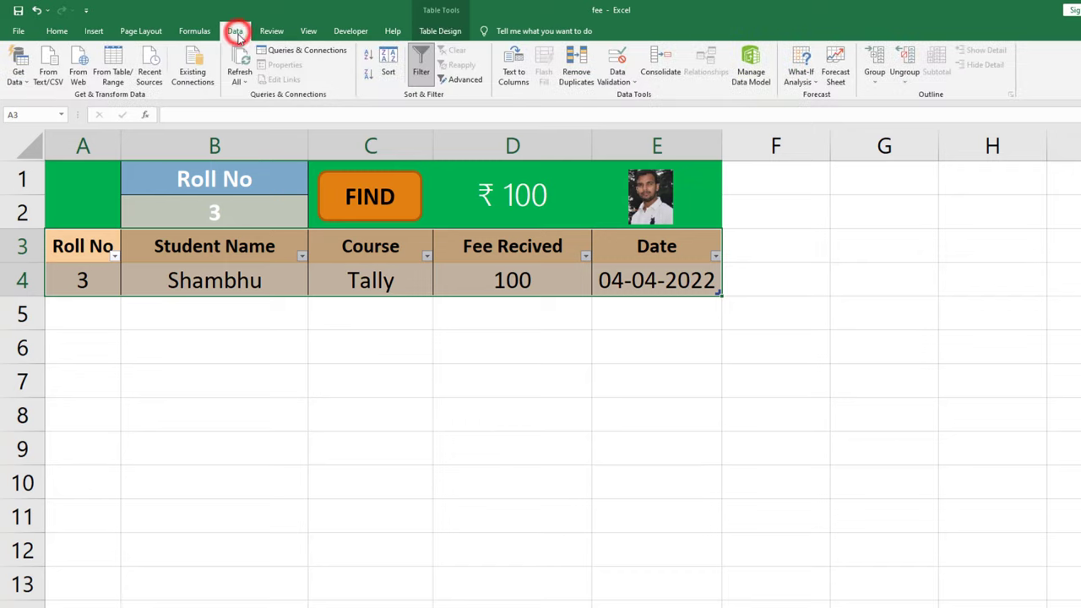
left_click(419, 66)
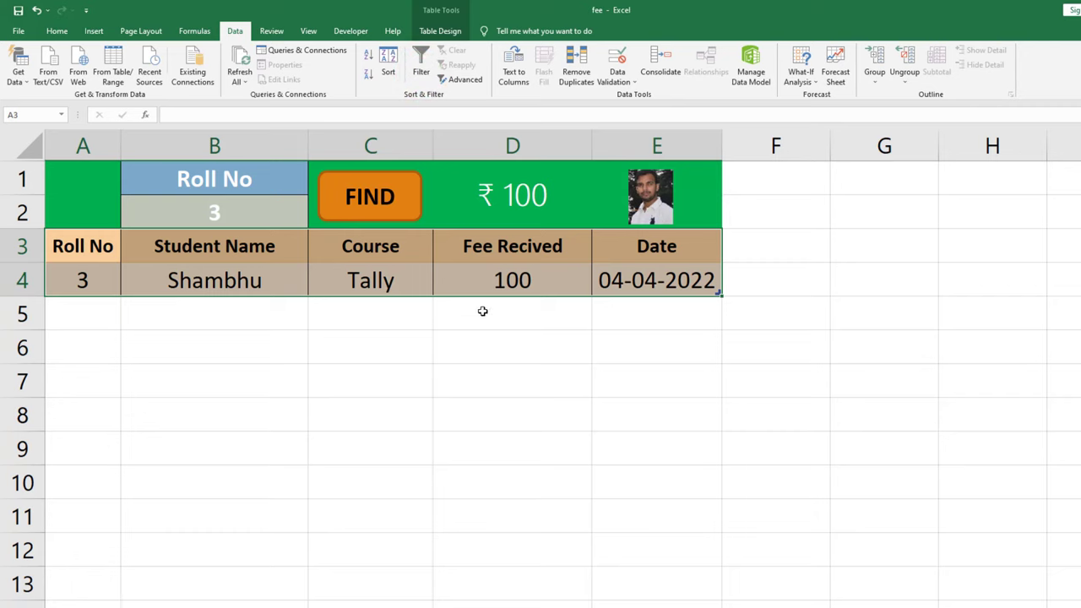
left_click(394, 346)
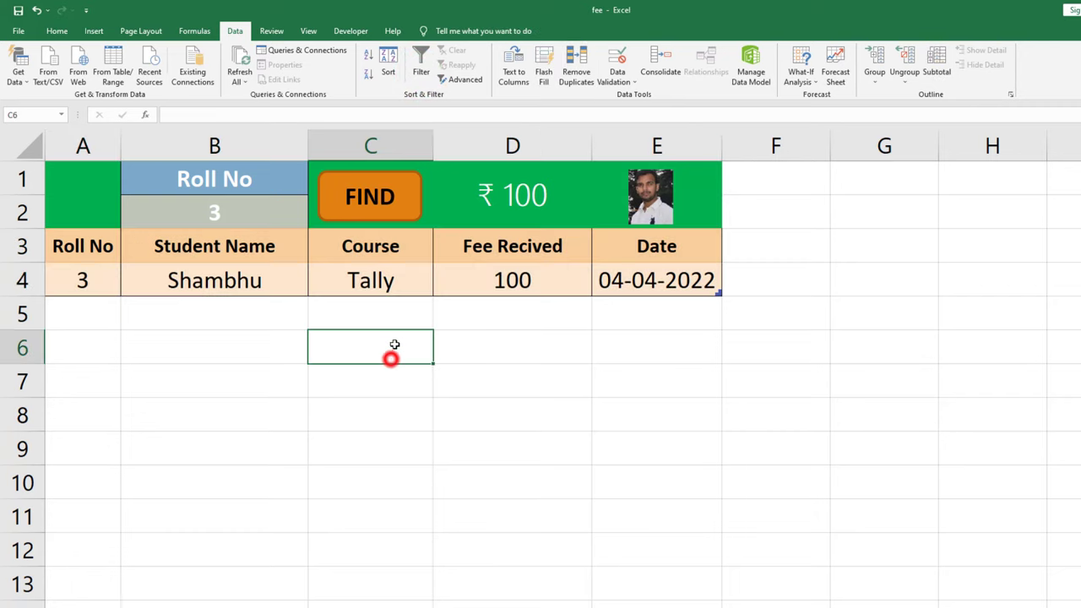
Make the fee payments list a table with headers and no filter arrows.
key("ctrl+Page_Down")
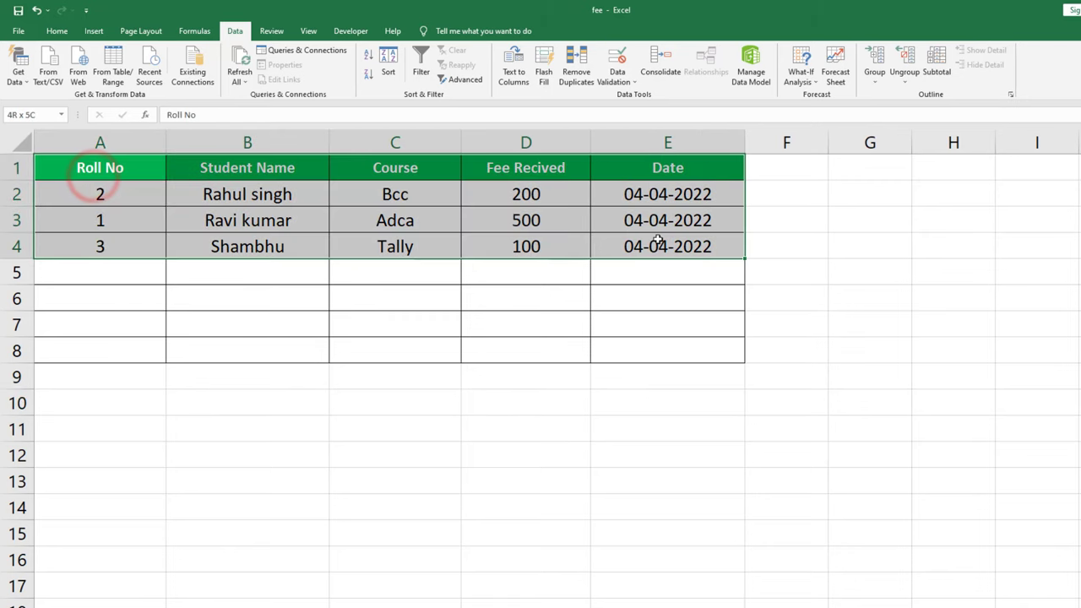
left_click_drag(93, 176, 663, 241)
key("ctrl+t")
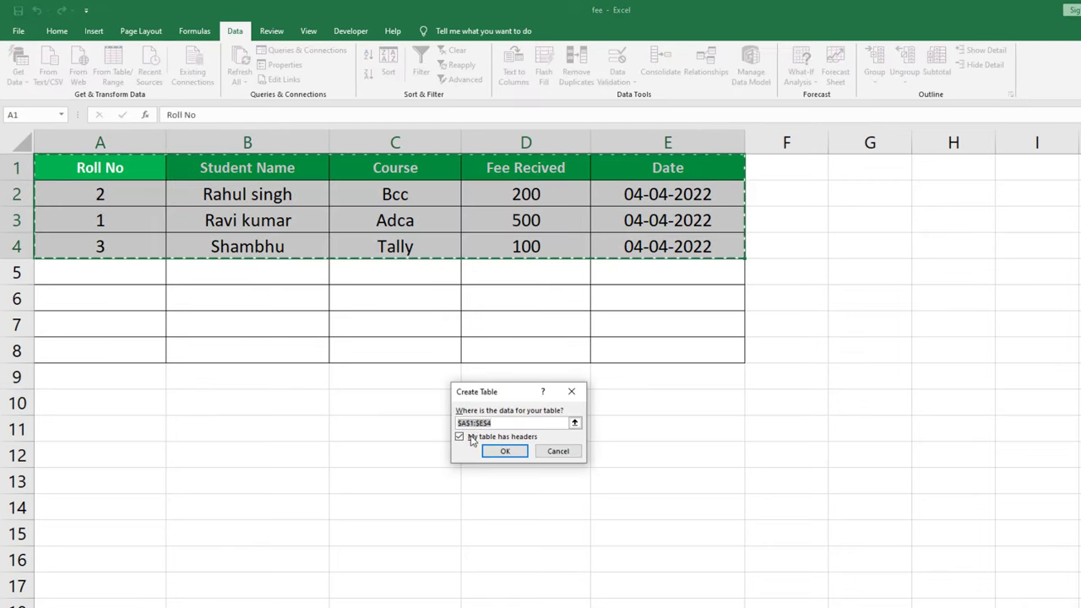
left_click(460, 436)
left_click(461, 438)
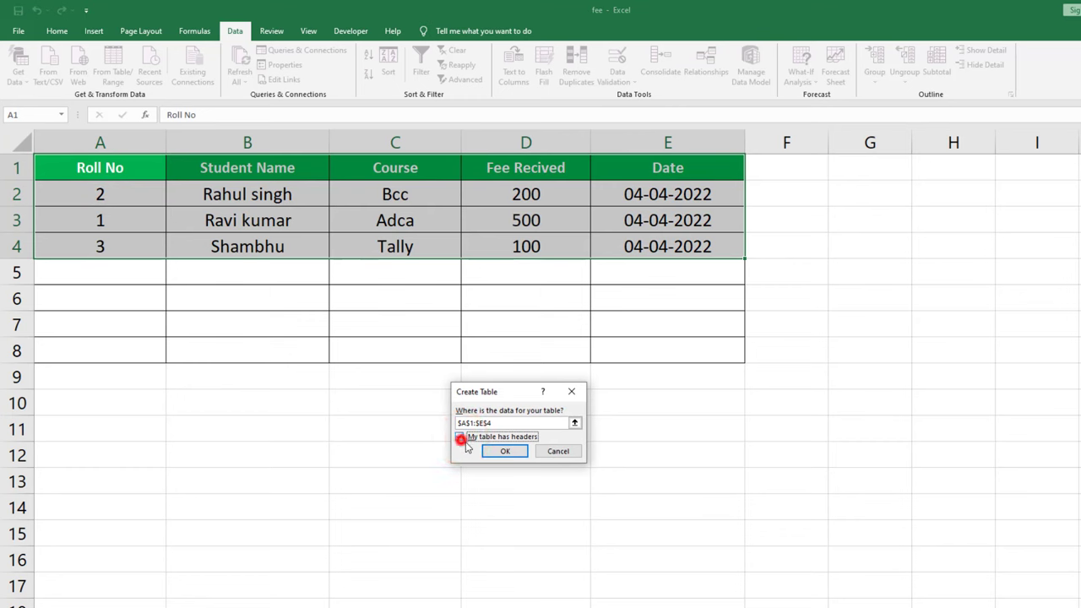
left_click(491, 450)
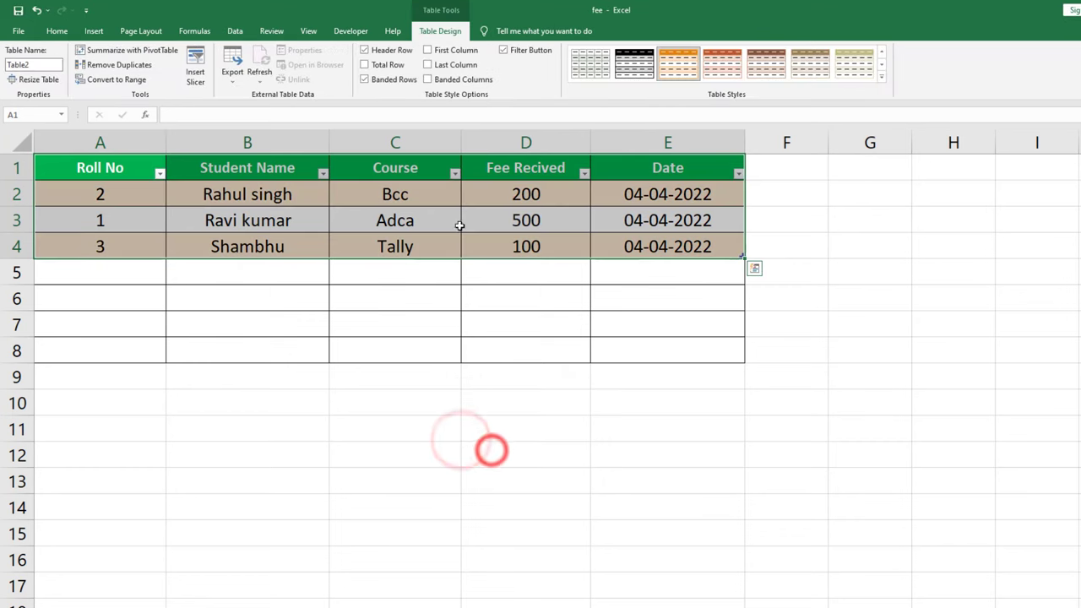
left_click(235, 30)
left_click(415, 70)
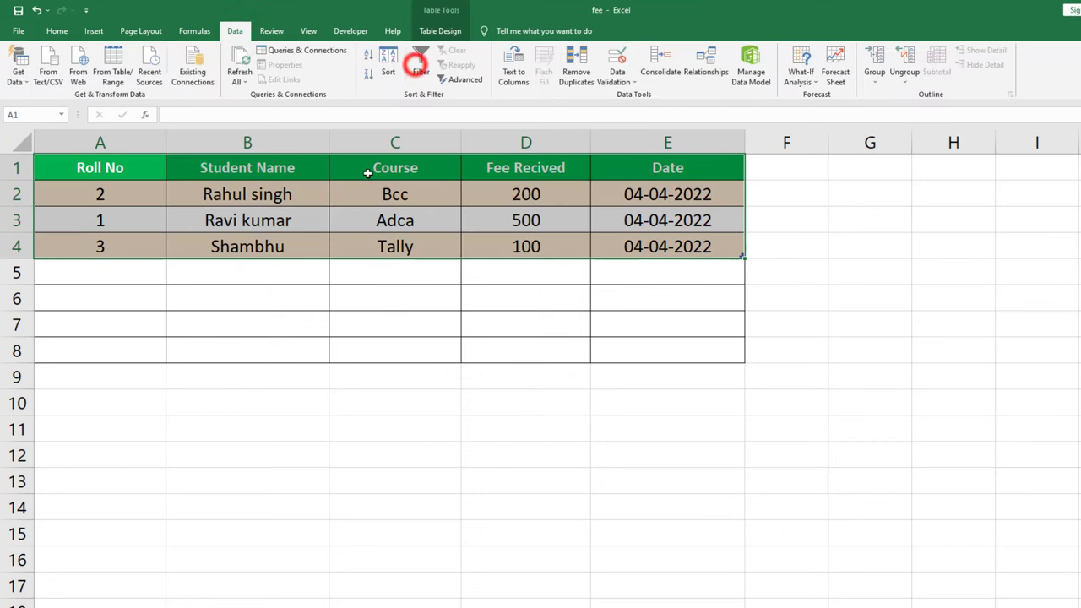
left_click(270, 428)
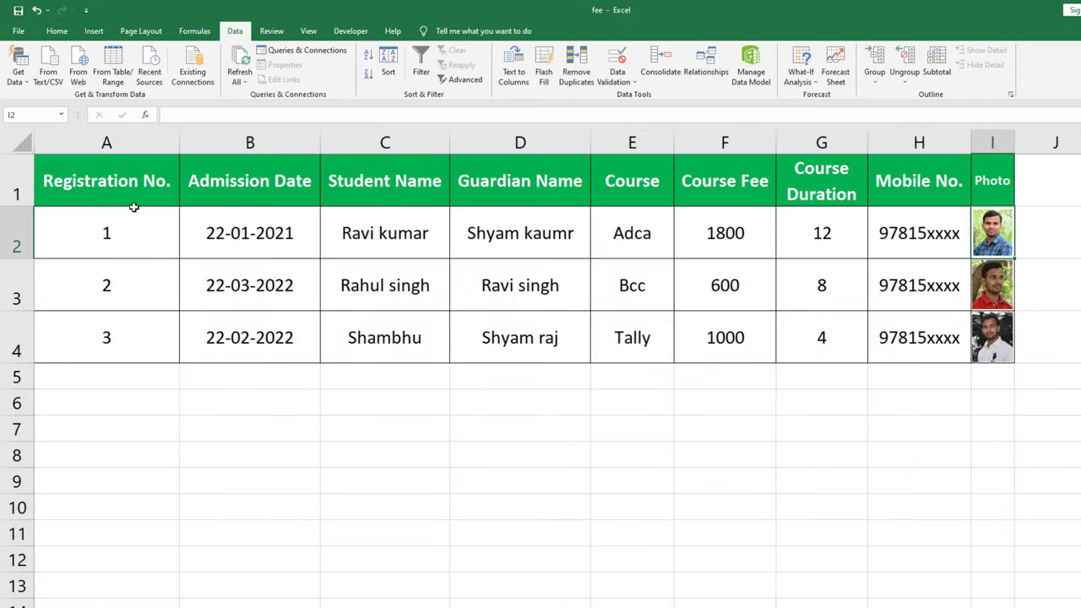
Convert the Registration records A1:I4 into a table without filter arrows.
left_click_drag(110, 195, 992, 337)
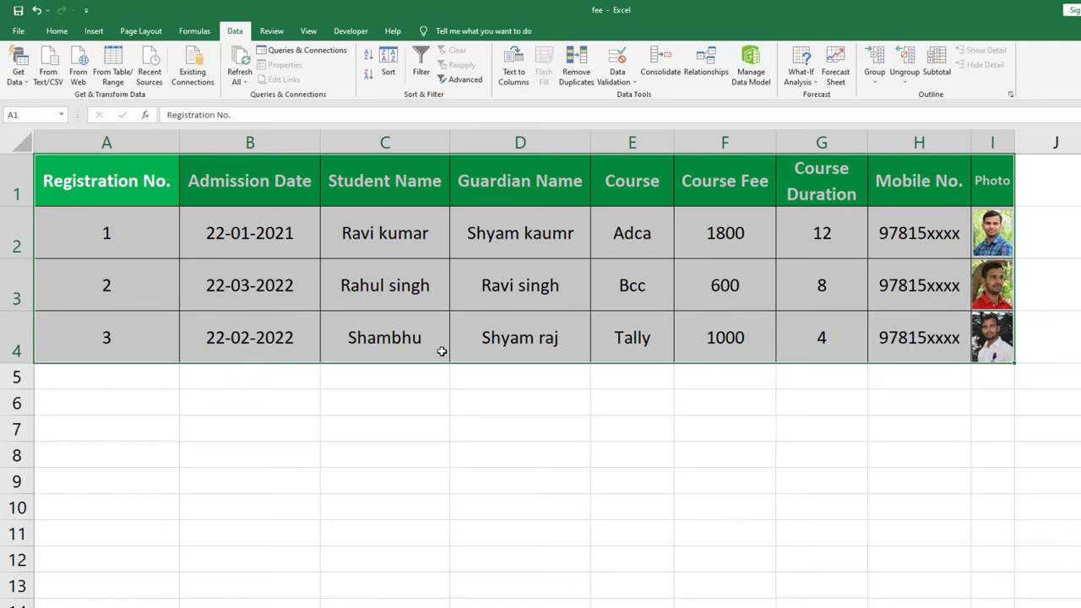
key("ctrl+t")
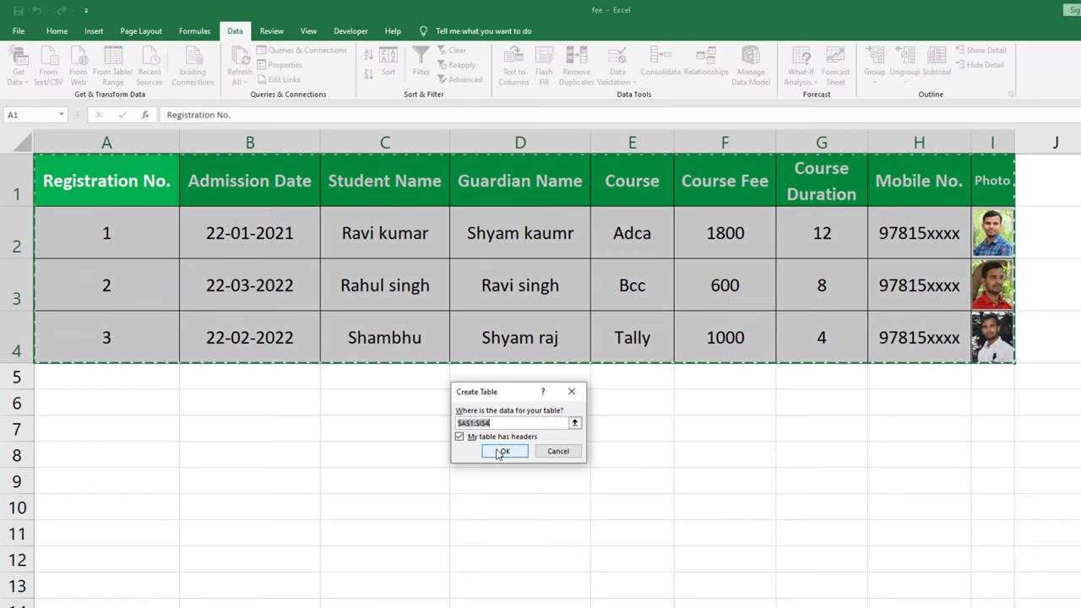
left_click(495, 448)
left_click(235, 31)
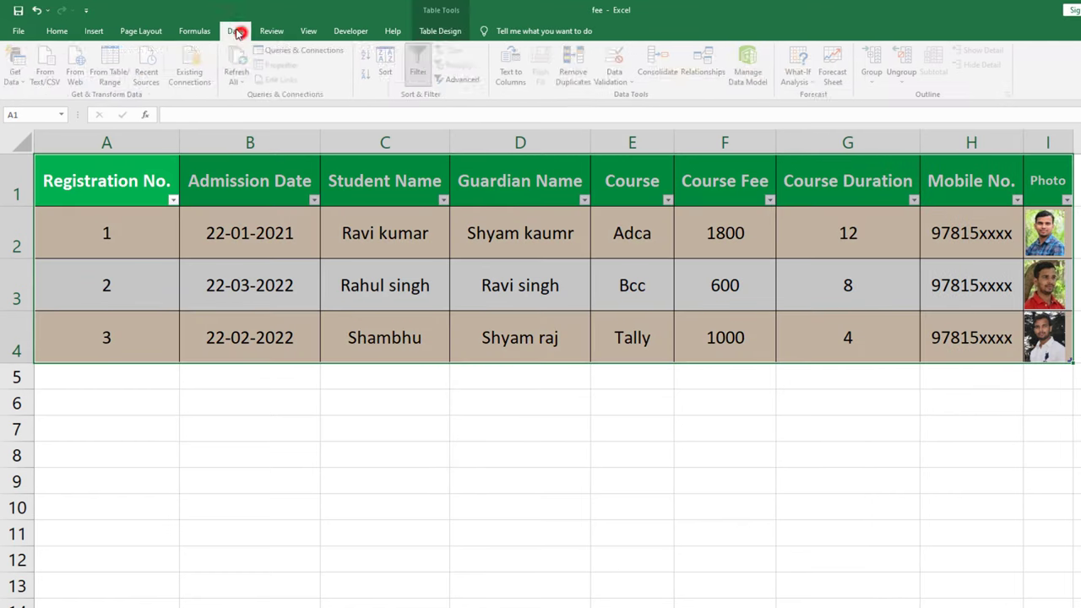
left_click(420, 65)
left_click(440, 446)
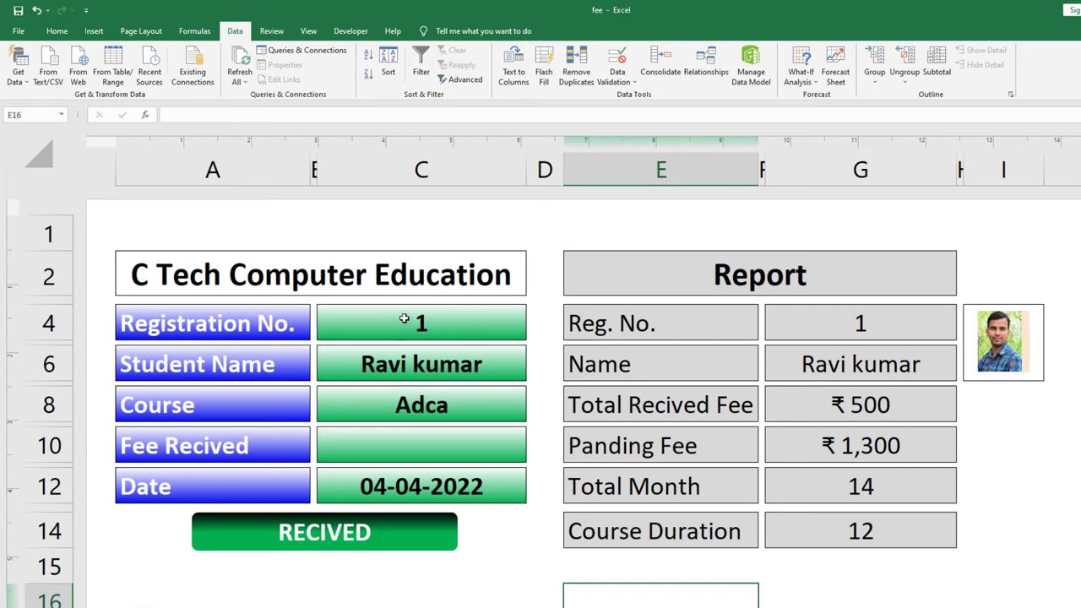
Record a ₹150 fee payment for Registration No. 1 with RECIVED.
left_click(404, 318)
double_click(405, 318)
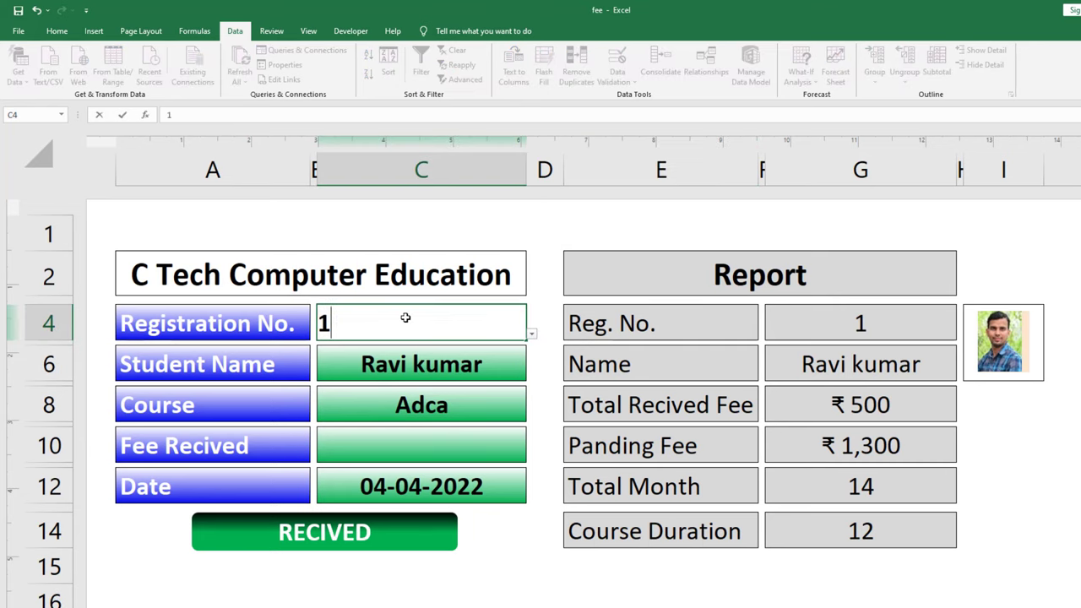
left_click(411, 457)
type("1")
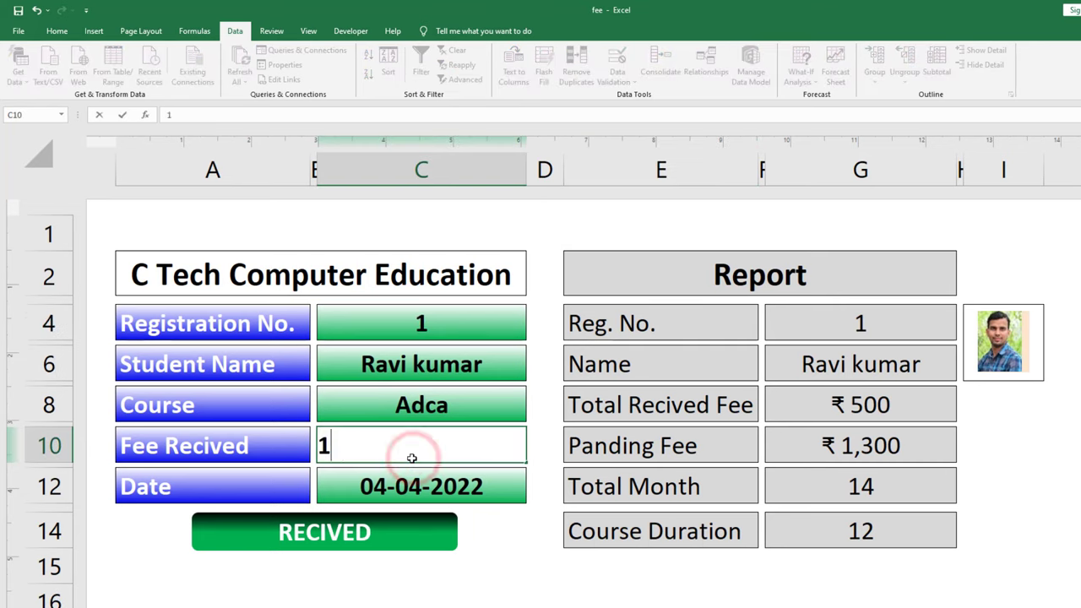
type("50")
left_click(311, 568)
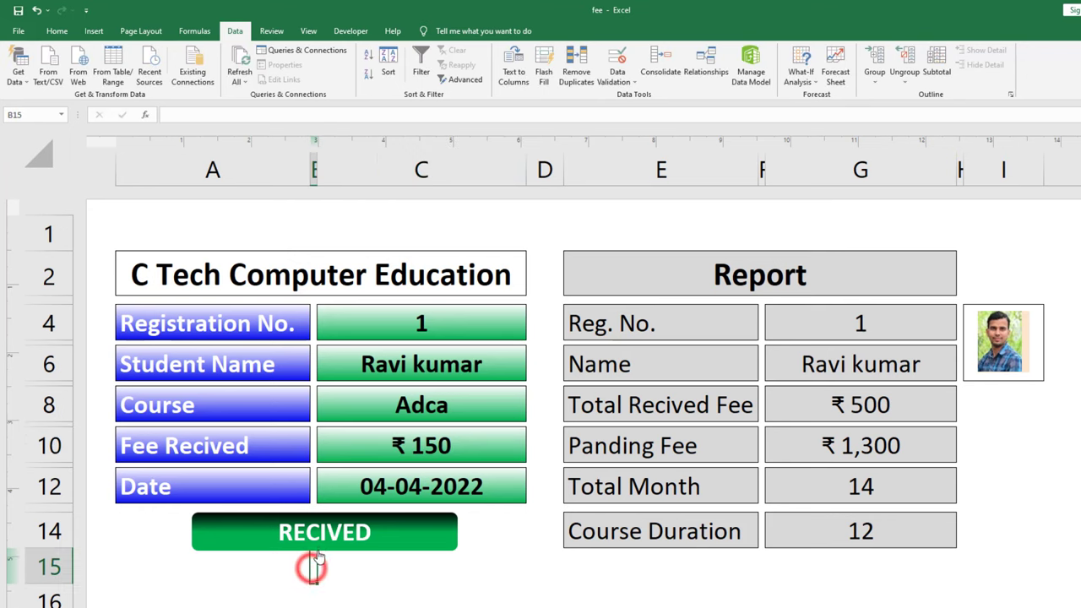
left_click(314, 535)
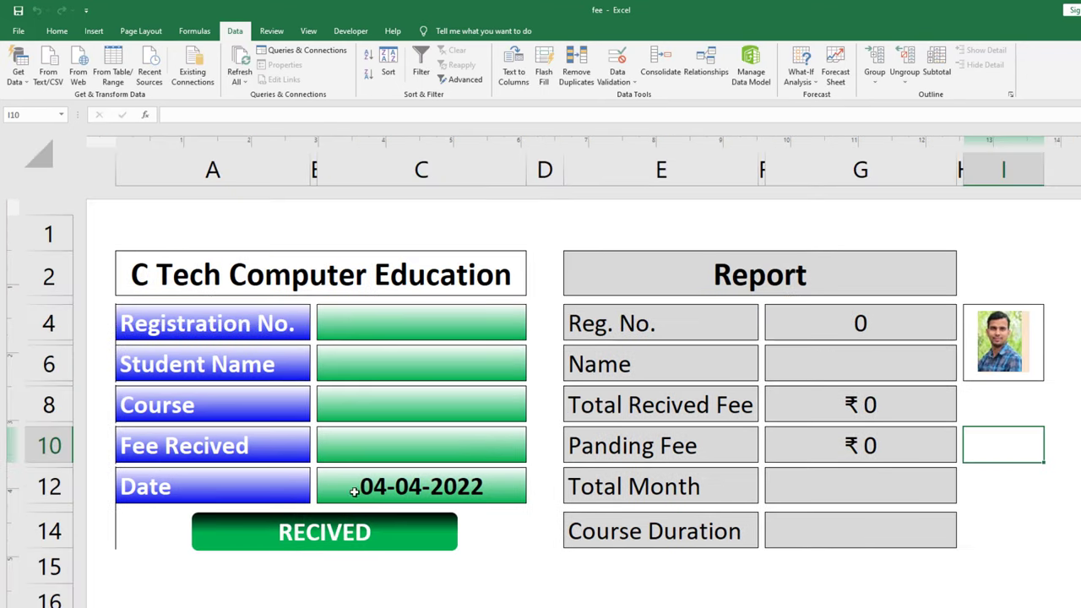
Check the new row in the payments sheet, then re-enter Registration No. 1 on the form.
key("ctrl+Page_Down")
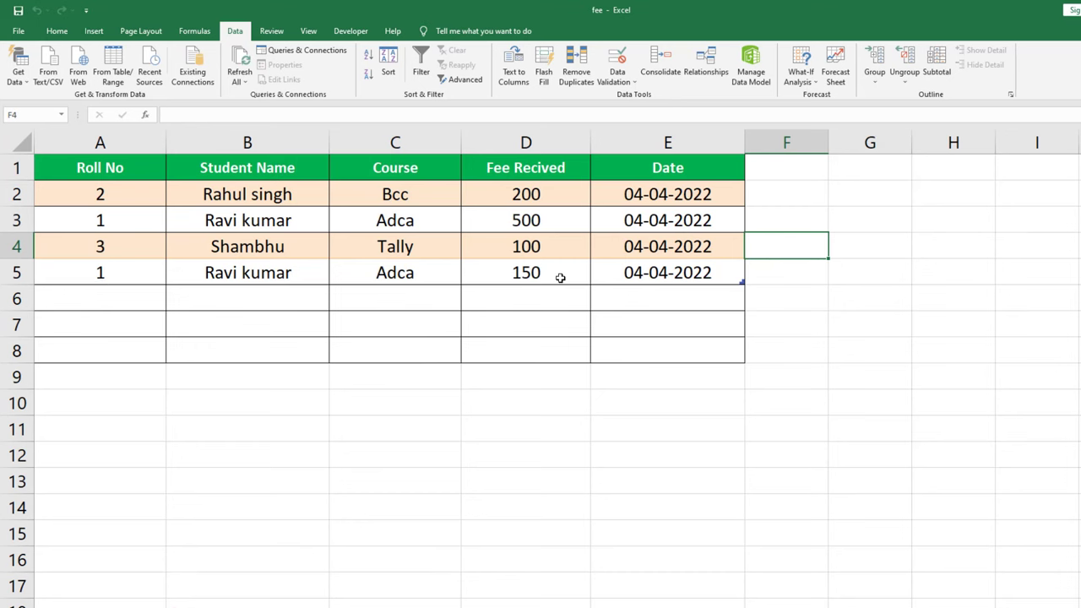
key("ctrl+Page_Up")
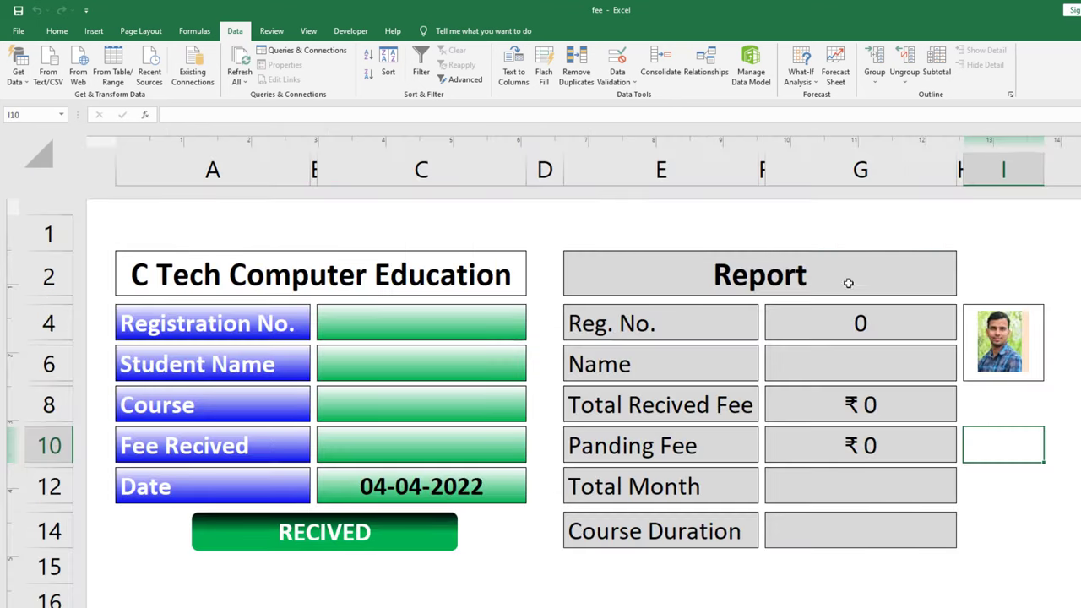
left_click(417, 329)
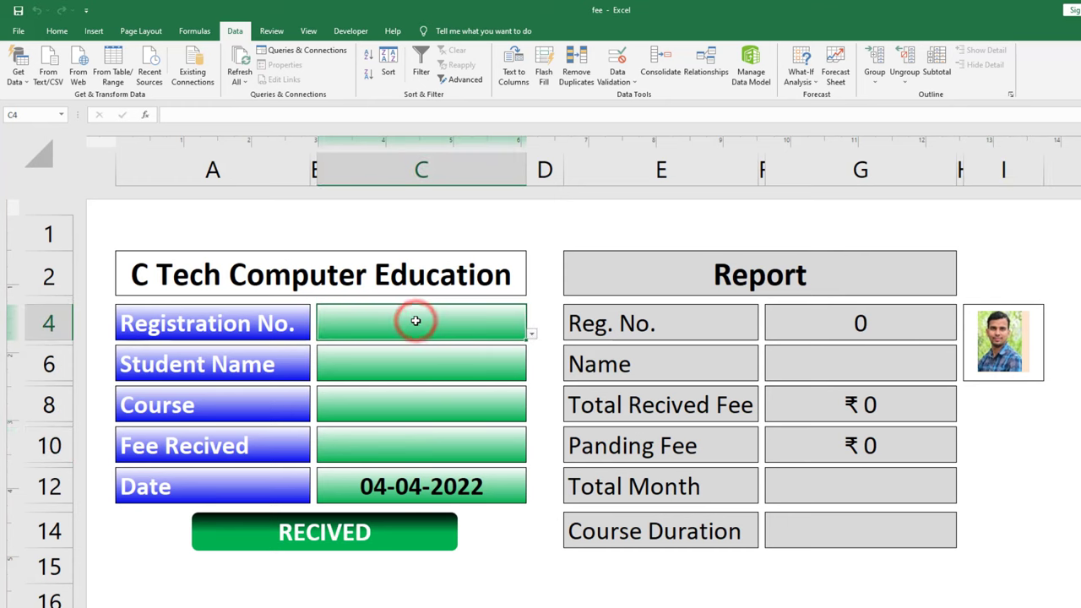
type("1")
key("Return")
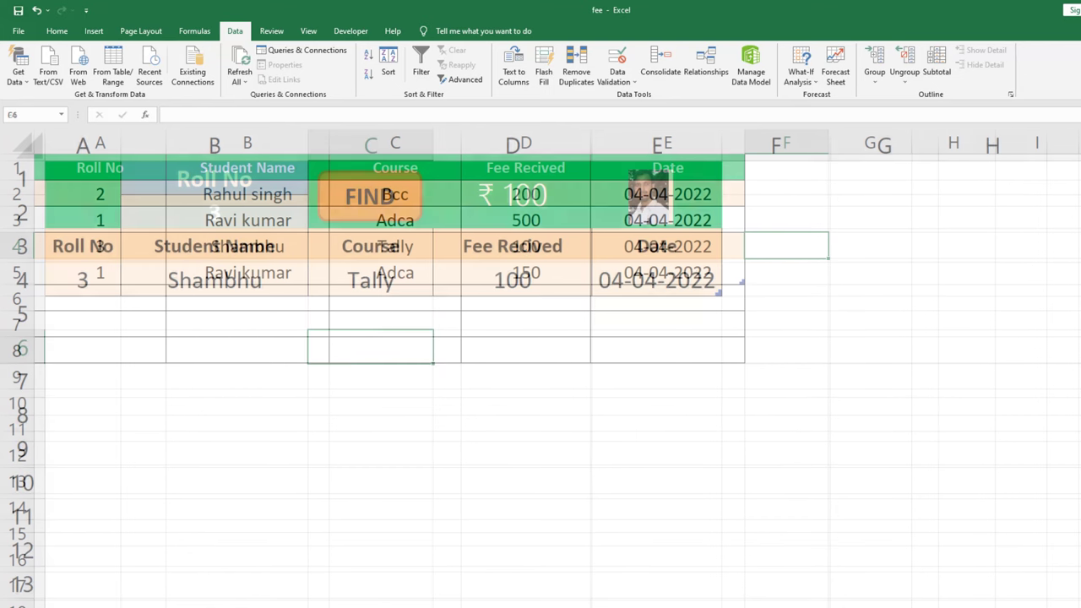
Run FIND on the Report sheet for roll number 1, then roll number 2.
left_click(247, 223)
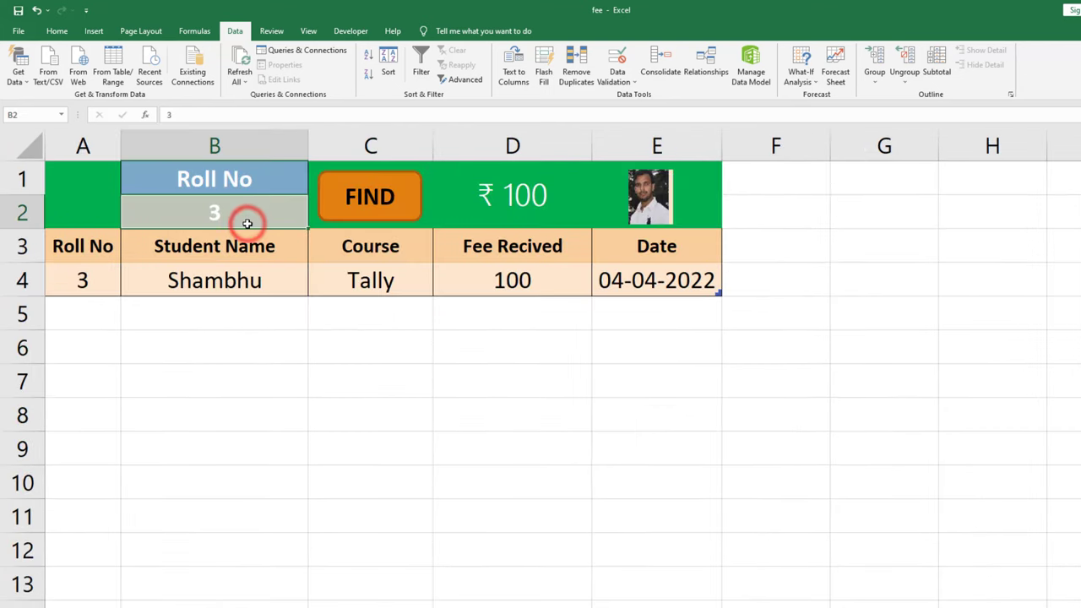
type("1")
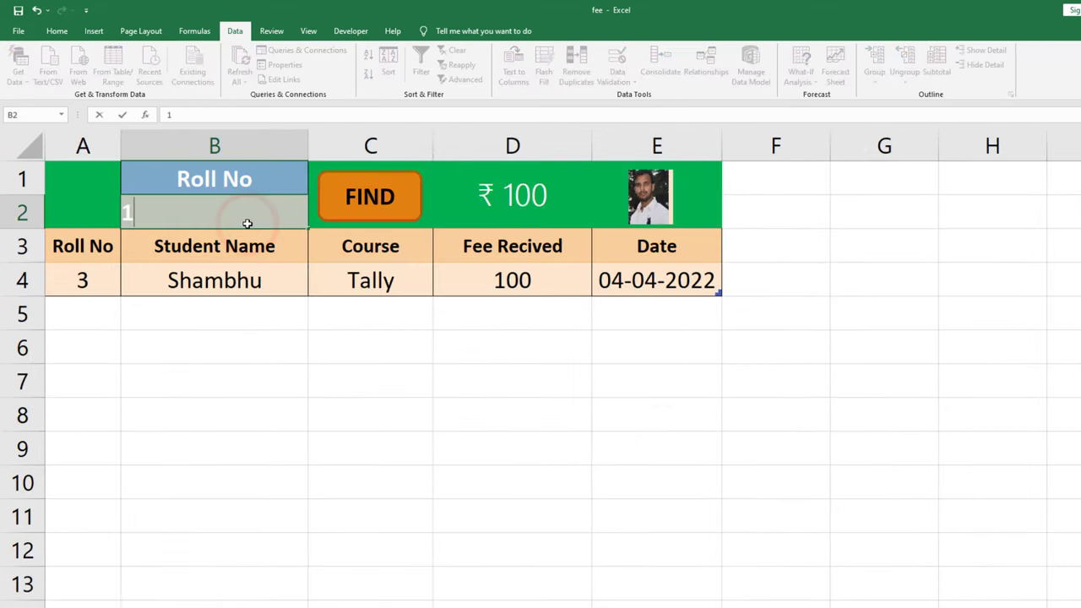
left_click(346, 216)
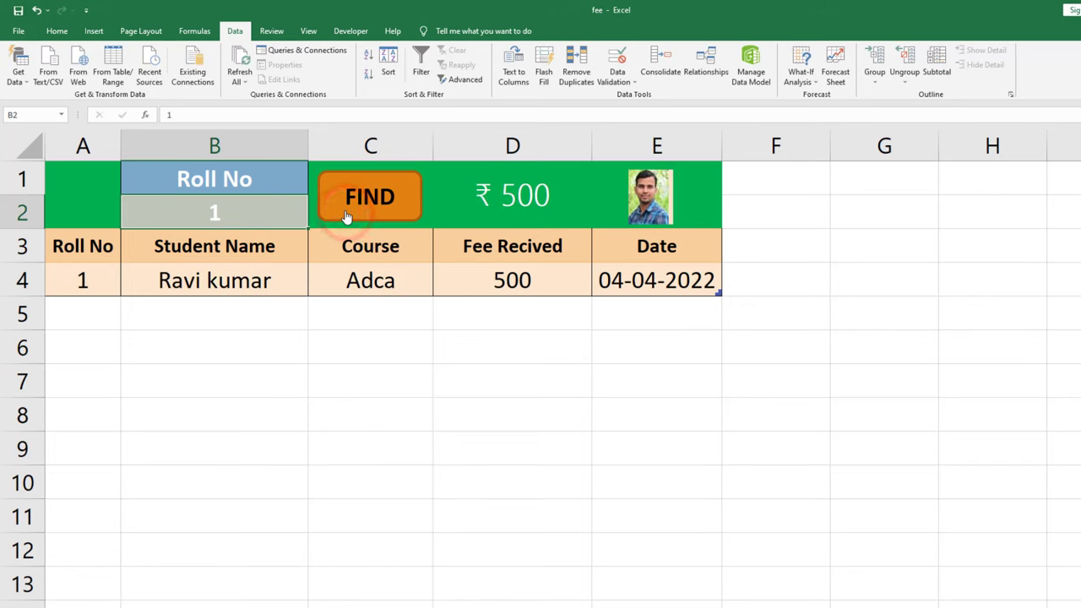
double_click(256, 221)
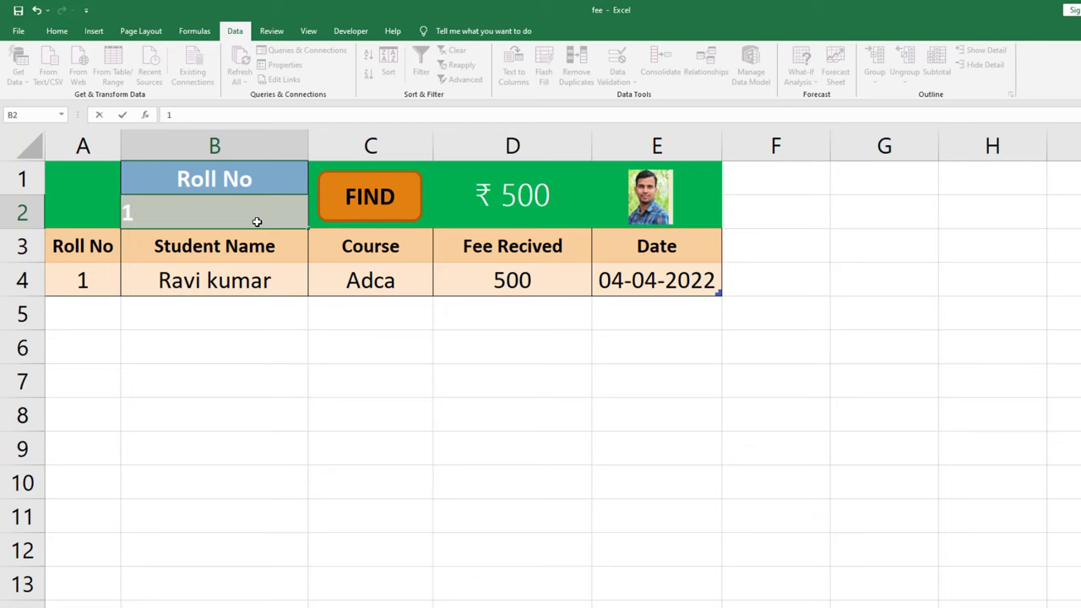
key("BackSpace")
type("2")
left_click(360, 196)
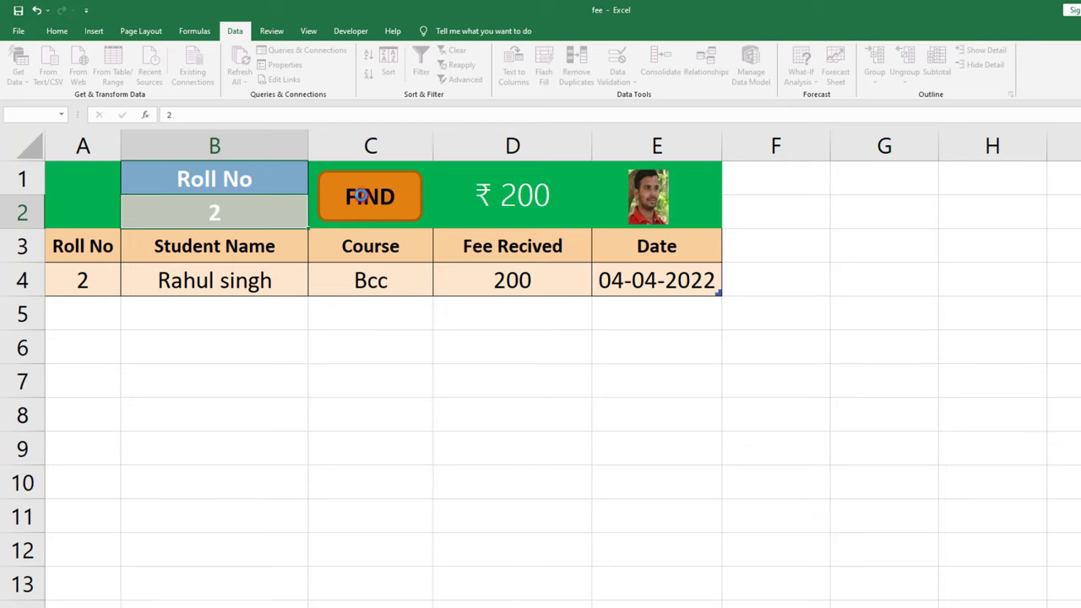
left_click(251, 208)
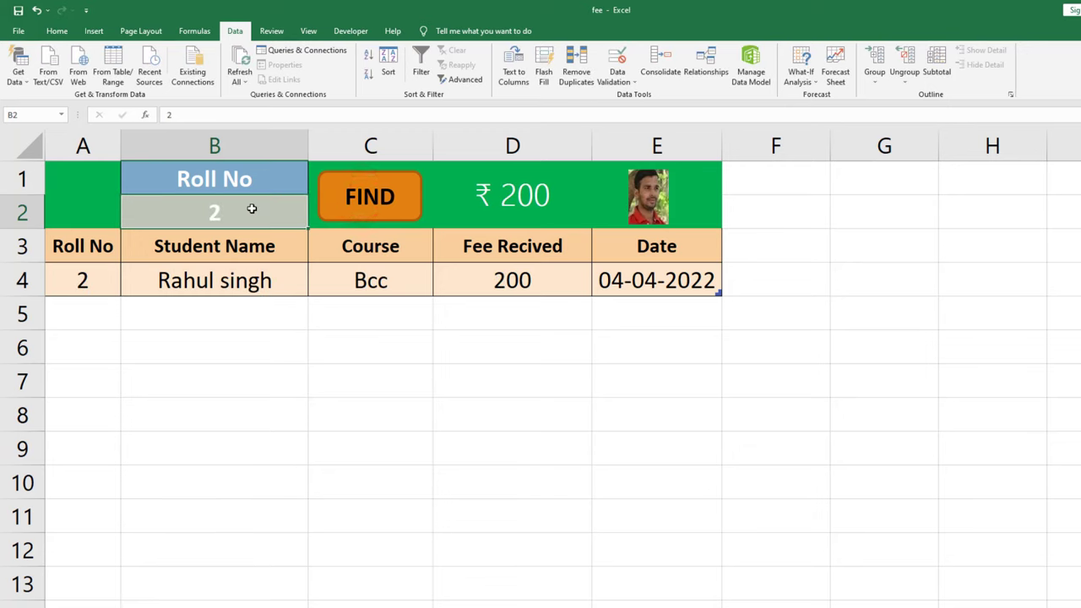
double_click(252, 209)
key("BackSpace")
type("1")
left_click(336, 326)
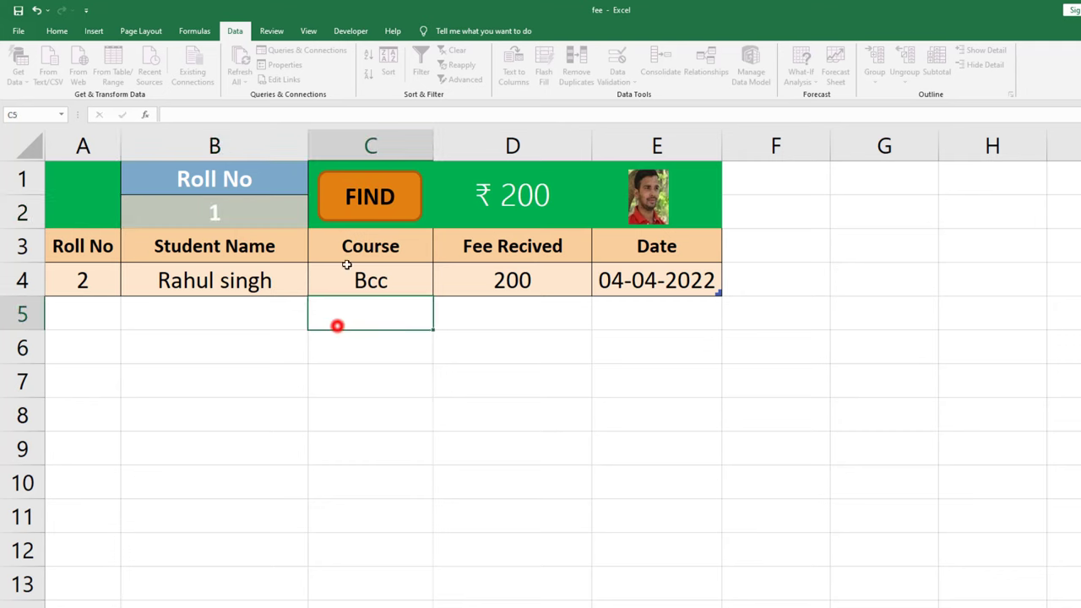
left_click(367, 211)
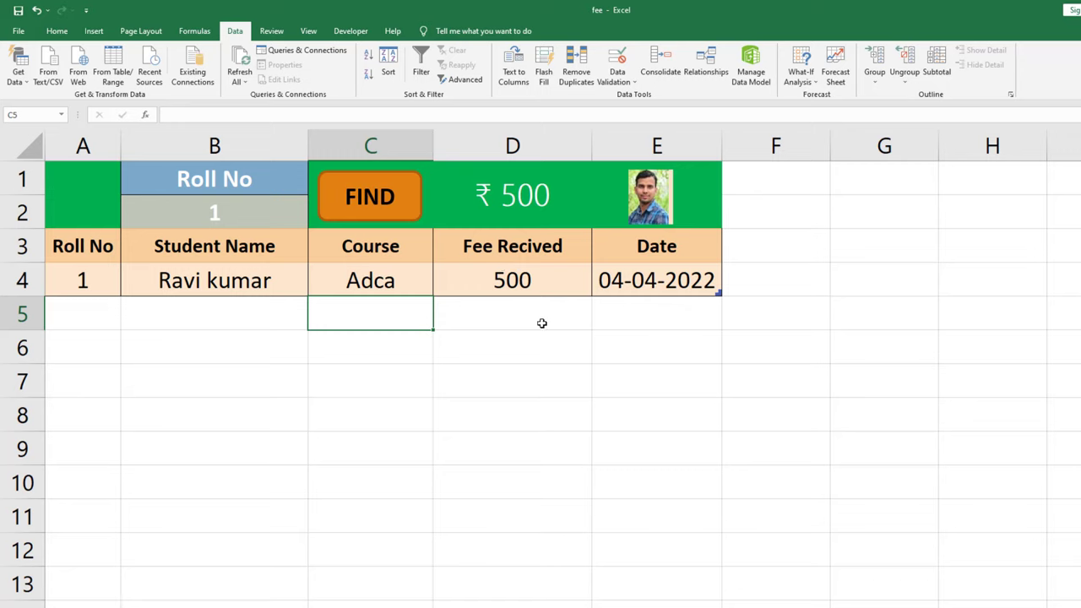
In Module2's find macro, change Range("A1:E4") to Range("A1:E1000000") and save fee.xlsm.
left_click(354, 31)
left_click(18, 81)
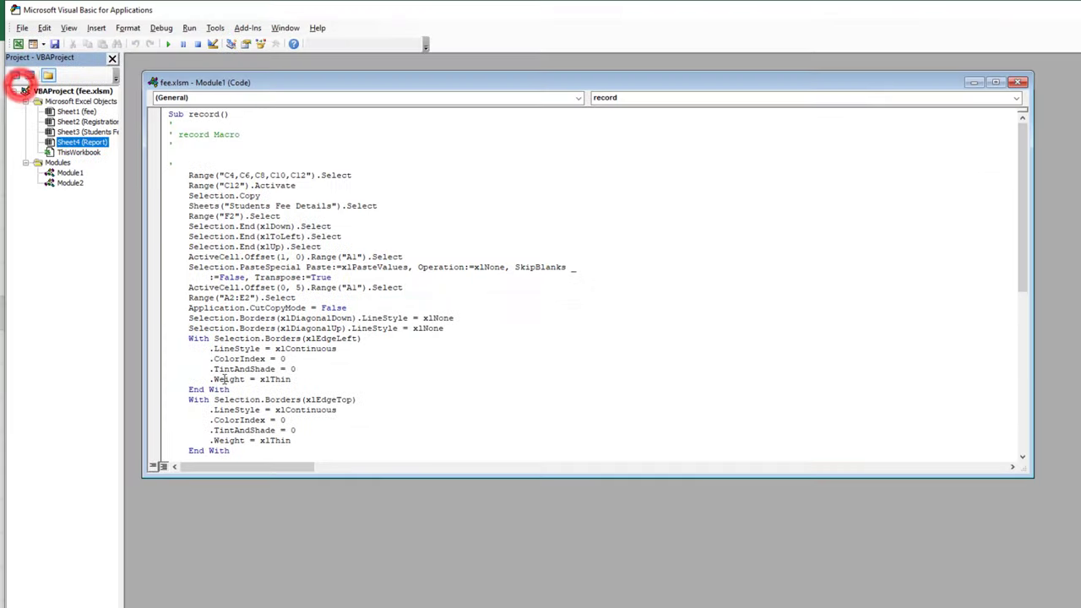
double_click(71, 183)
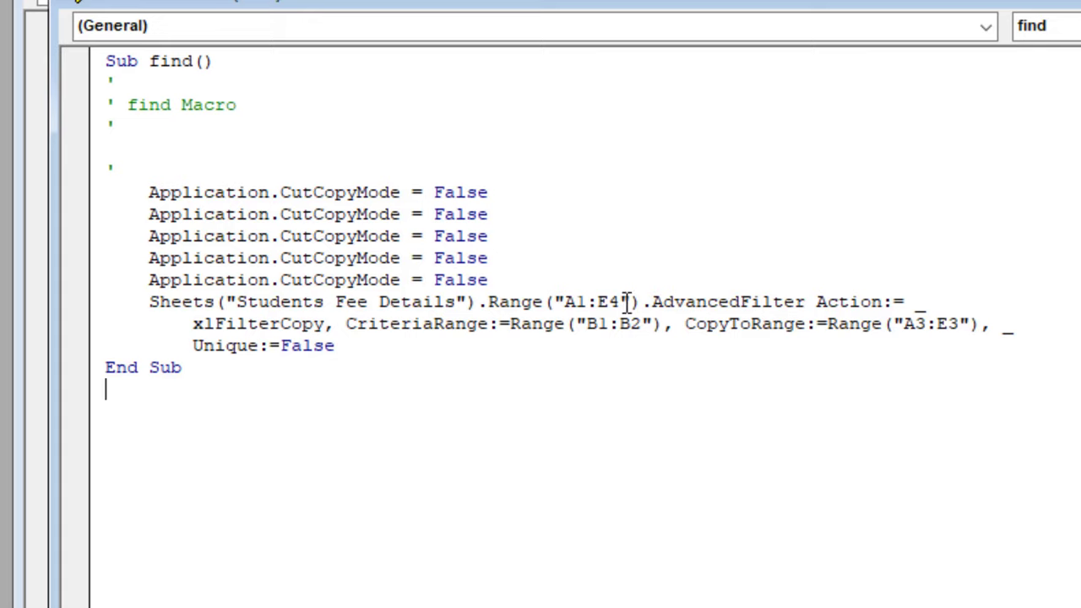
left_click(621, 300)
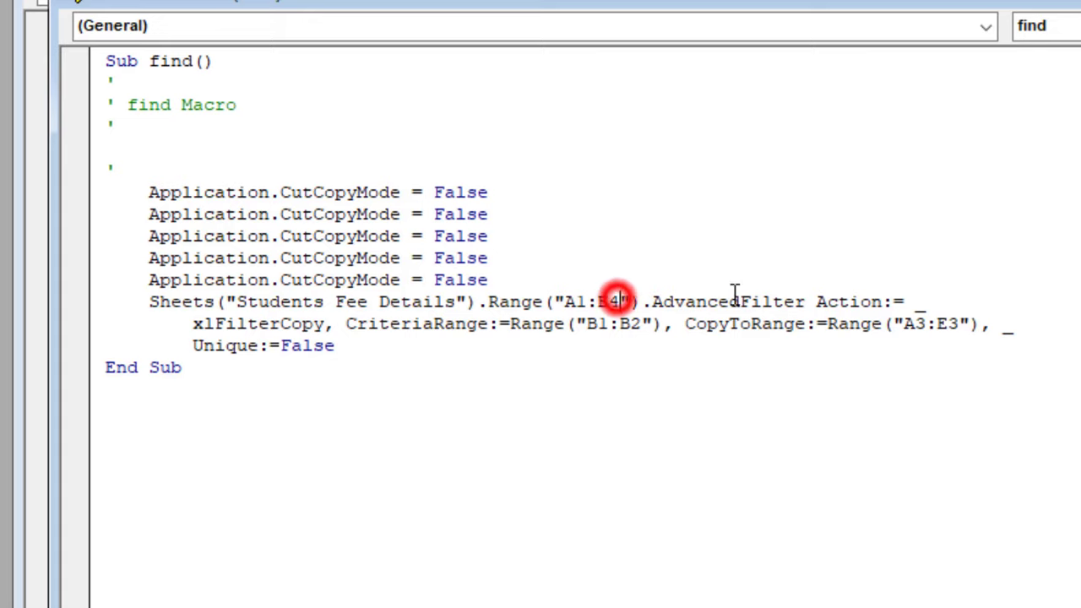
key("BackSpace")
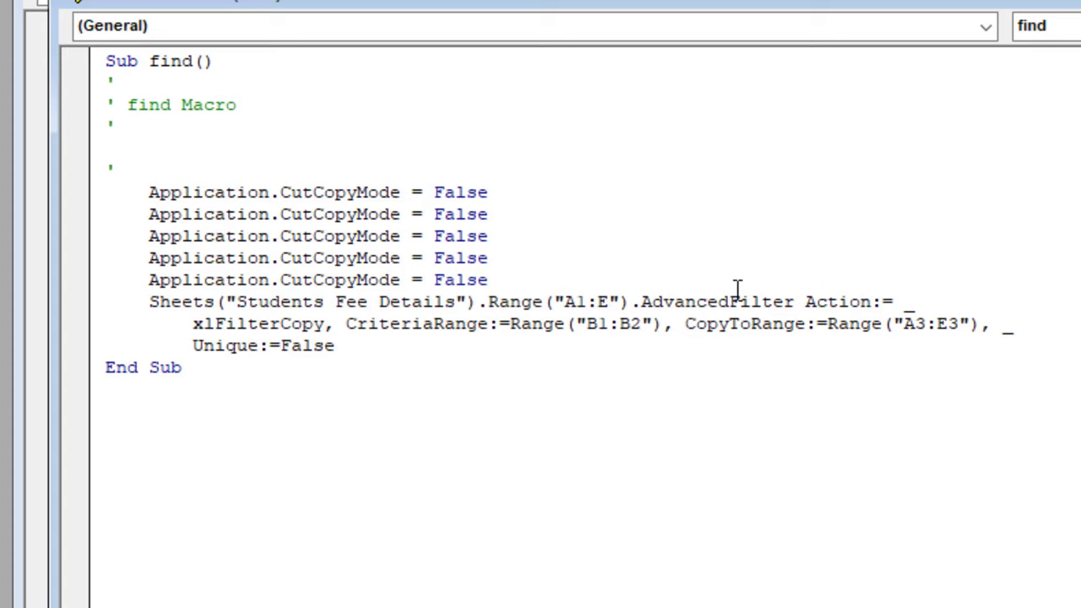
type("1000")
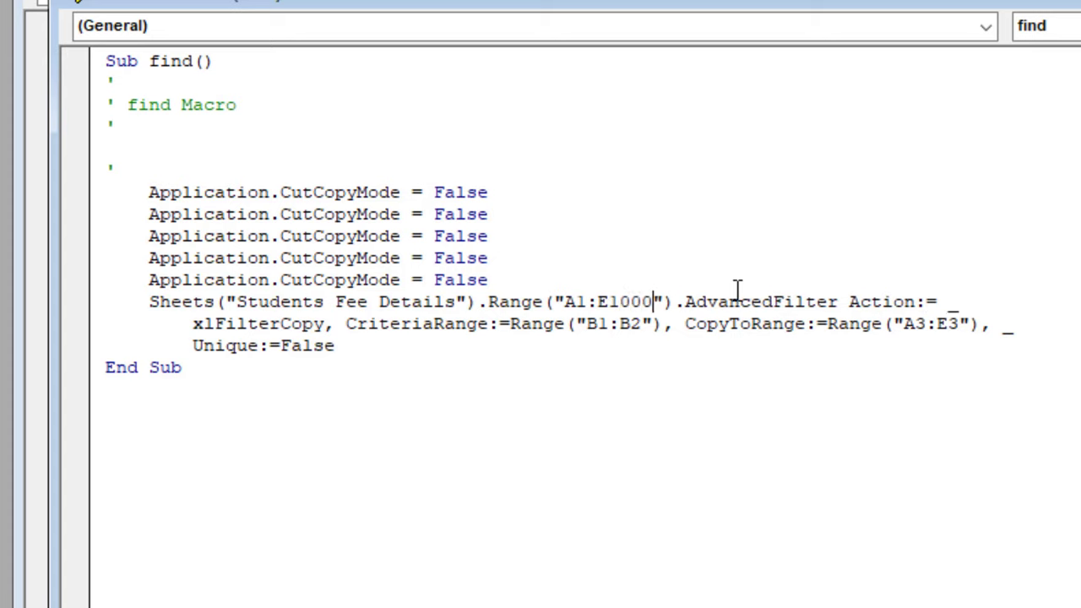
type("00")
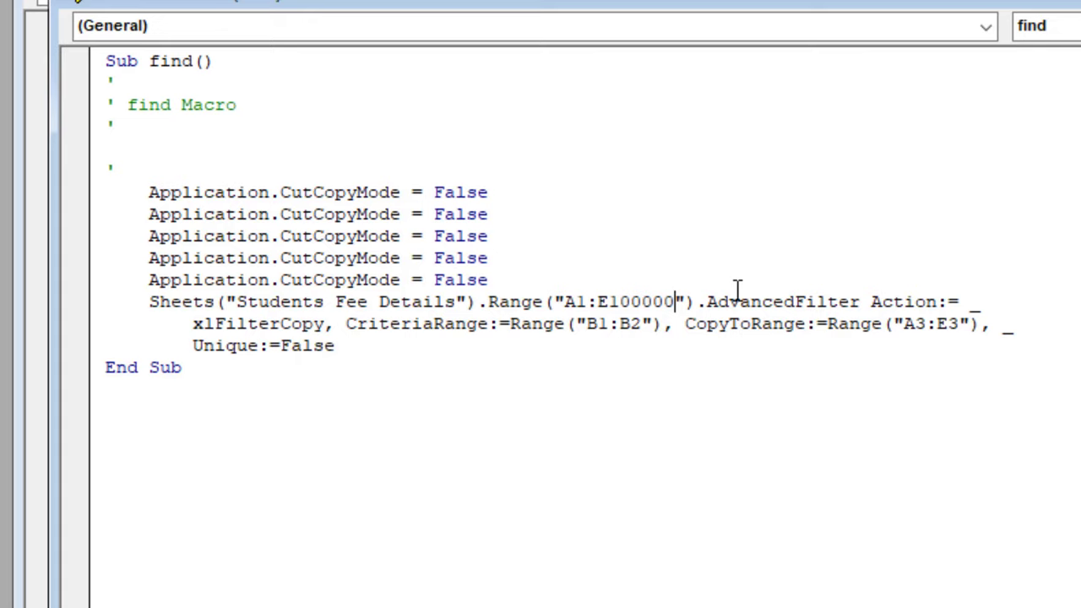
type("0")
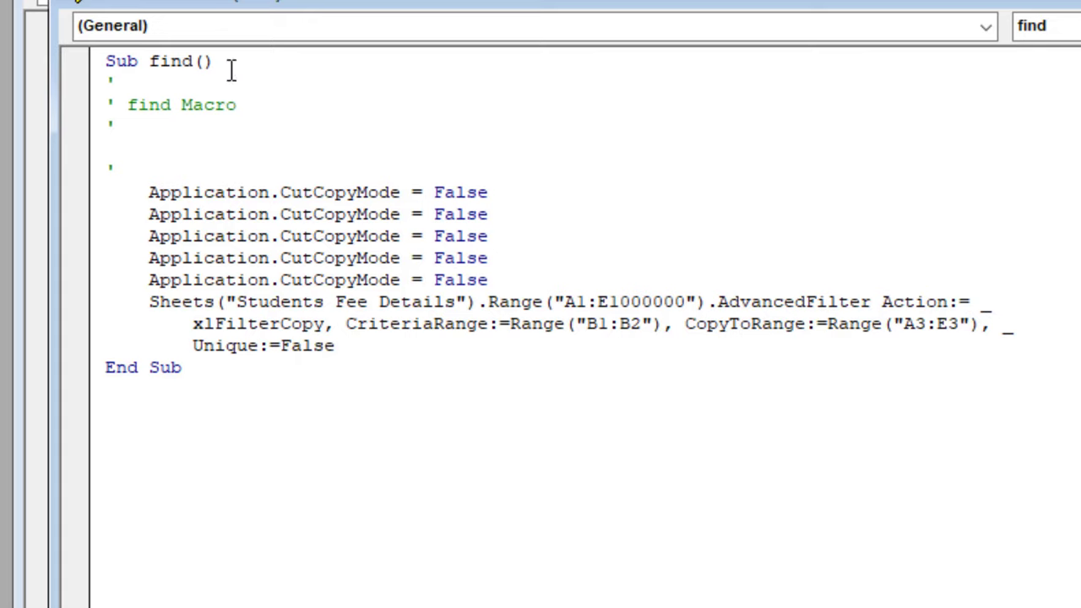
left_click(4, 6)
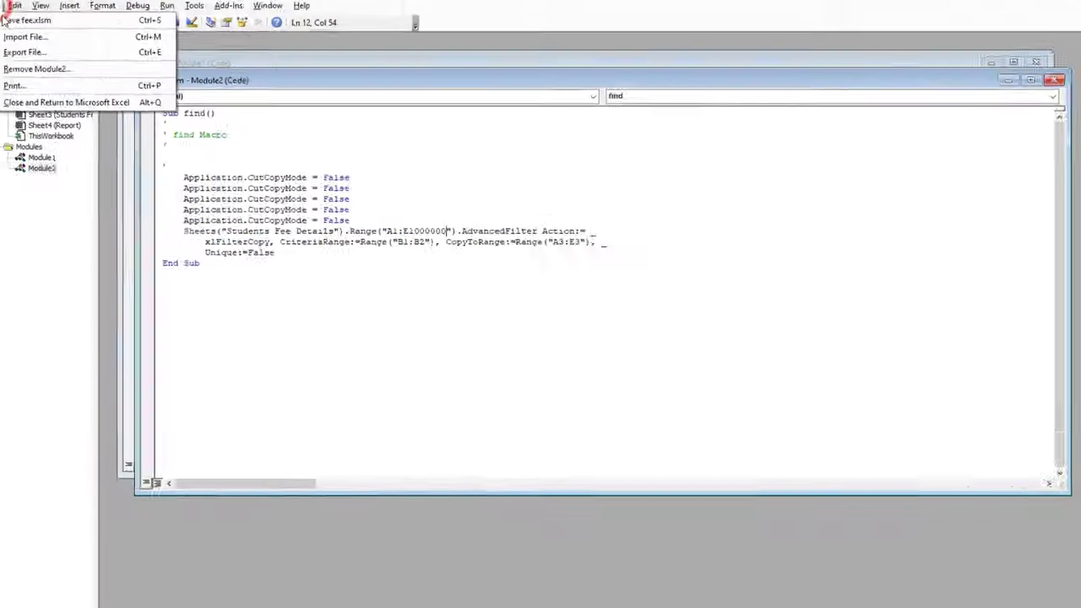
left_click(5, 19)
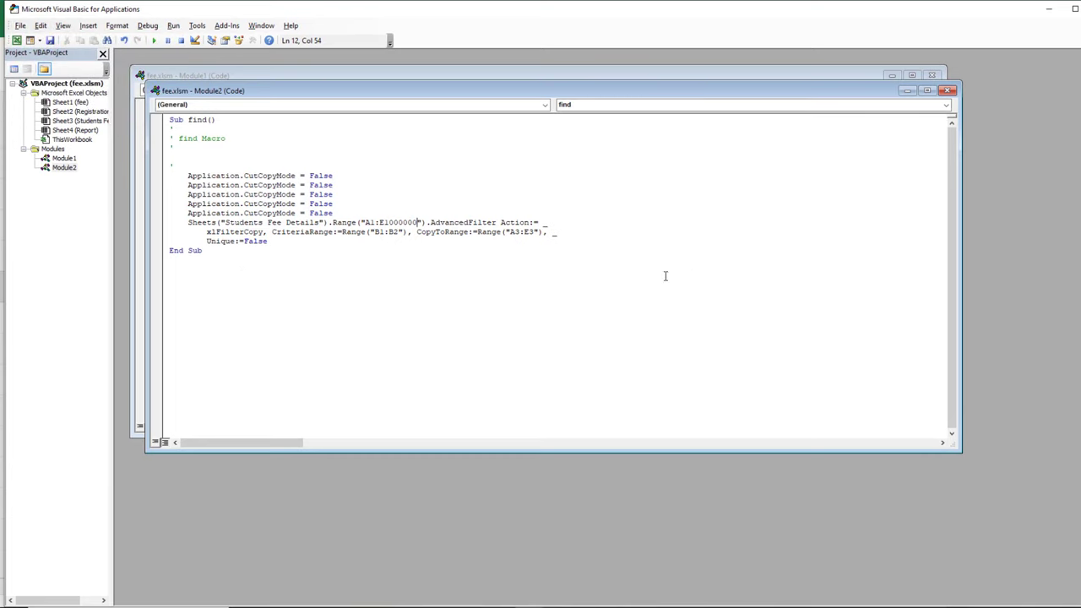
Rerun FIND for roll 1 (two payments, ₹650) and roll 2, then go to the fee sheet.
left_click(1073, 8)
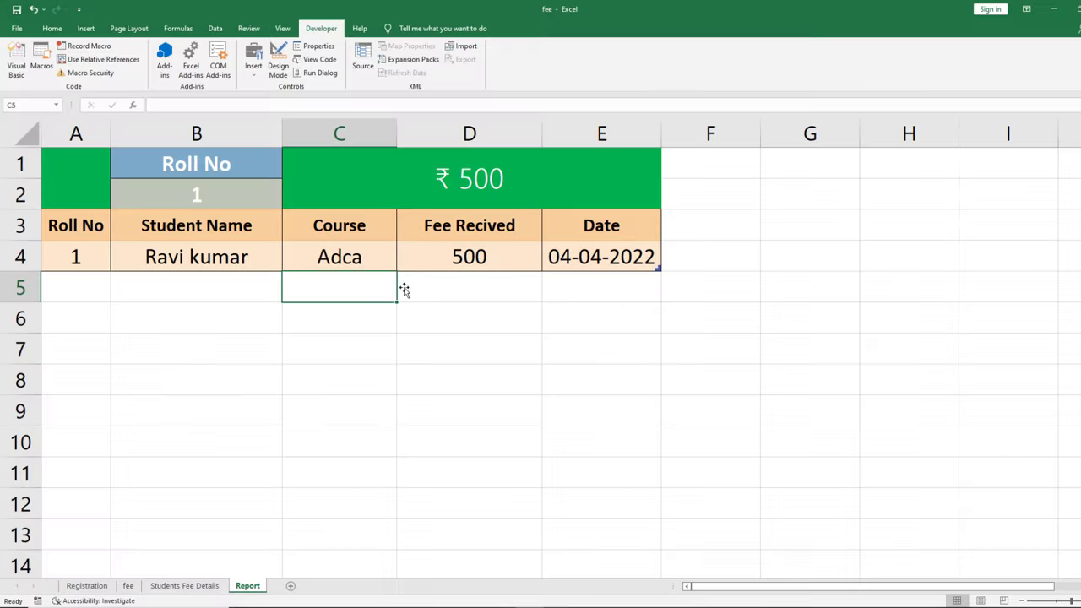
left_click(203, 200)
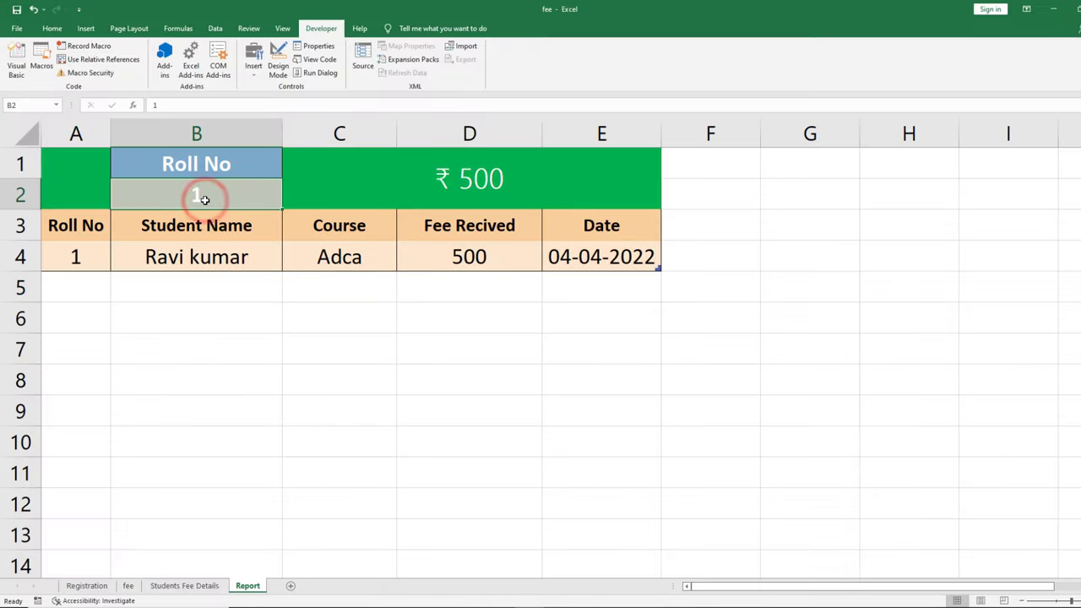
left_click(330, 186)
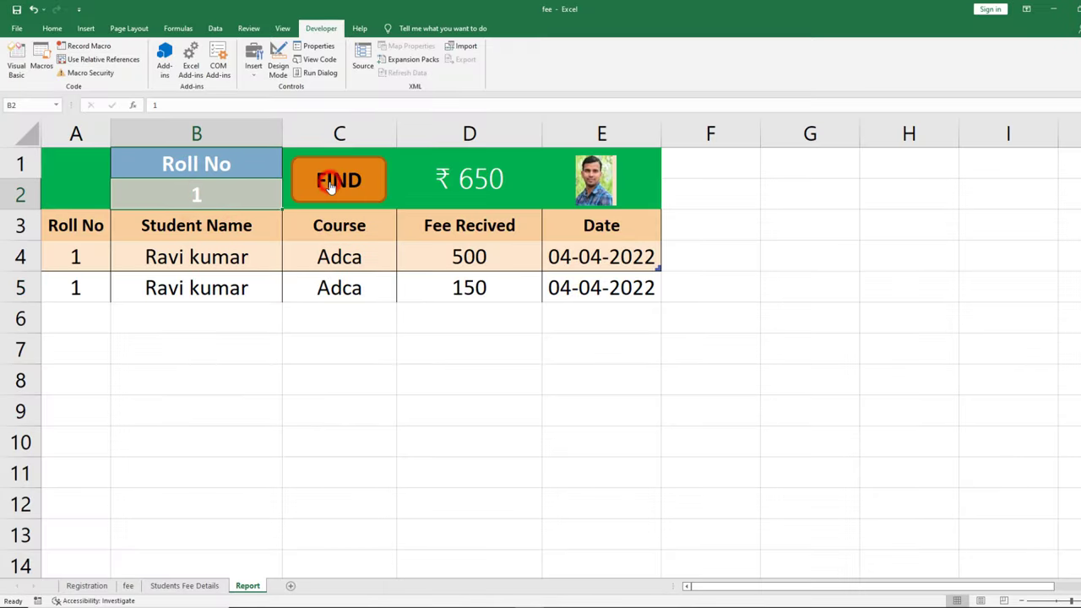
type("2")
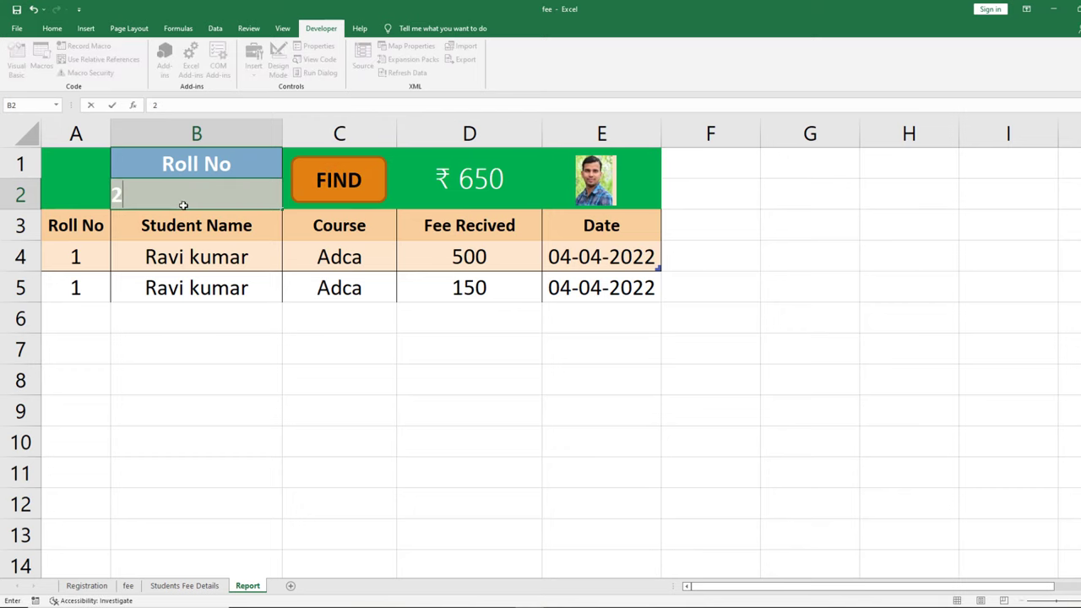
left_click(304, 190)
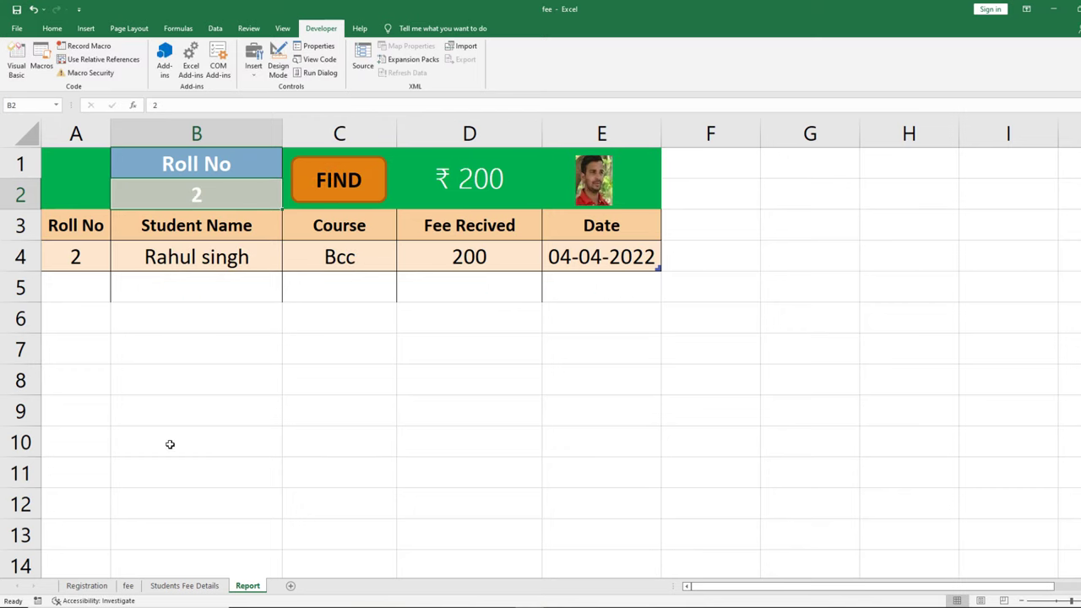
left_click(129, 586)
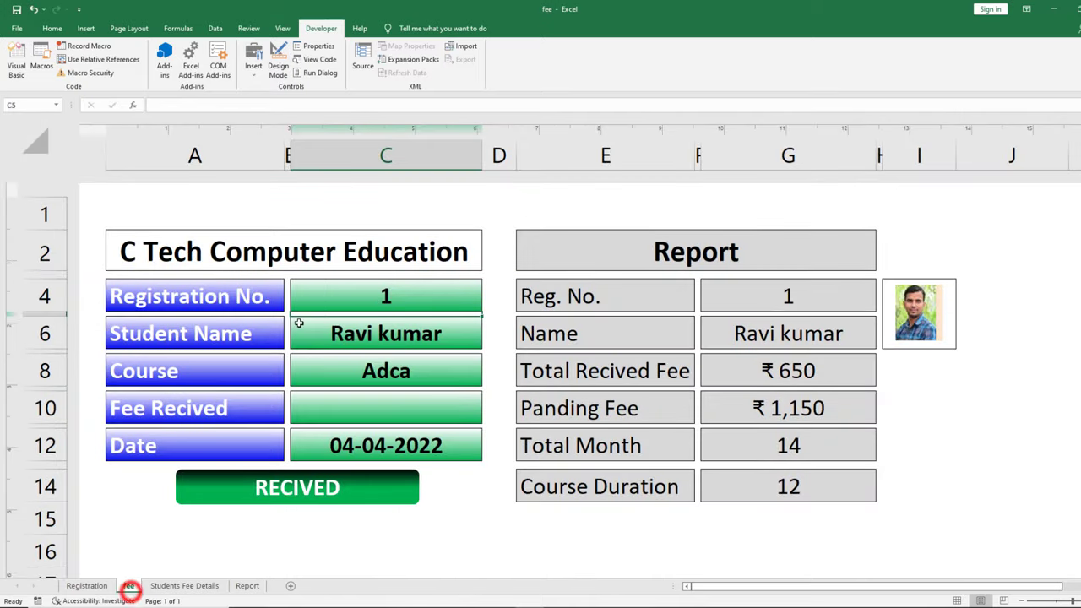
Record a ₹700 payment for Registration No. 3 and reload his totals on the form.
left_click(353, 300)
type("3")
key("Return")
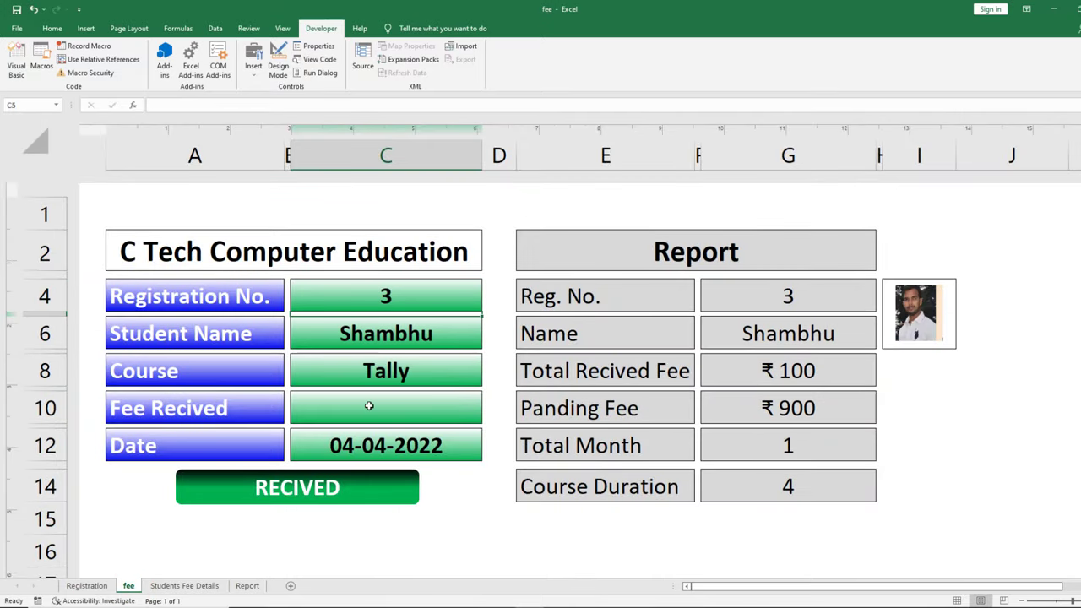
left_click(369, 407)
type("7")
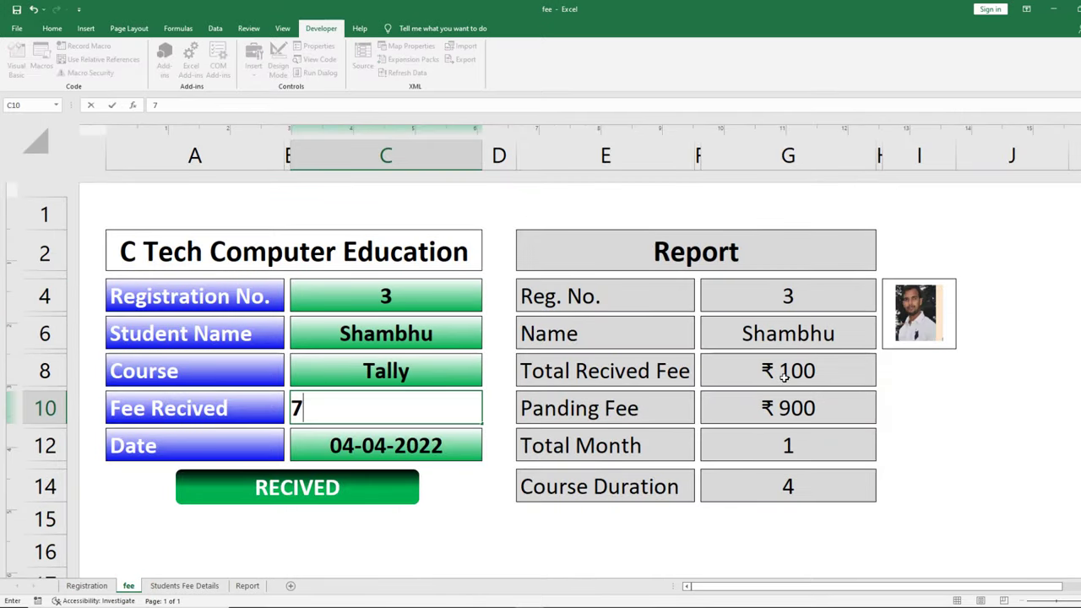
type("00")
left_click(320, 500)
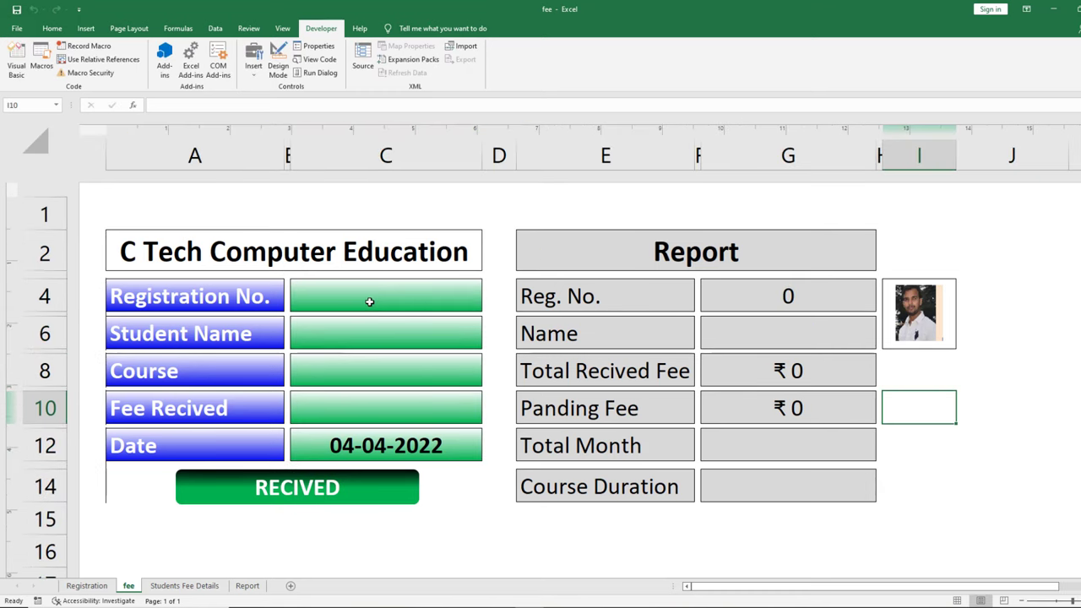
left_click(369, 301)
type("3")
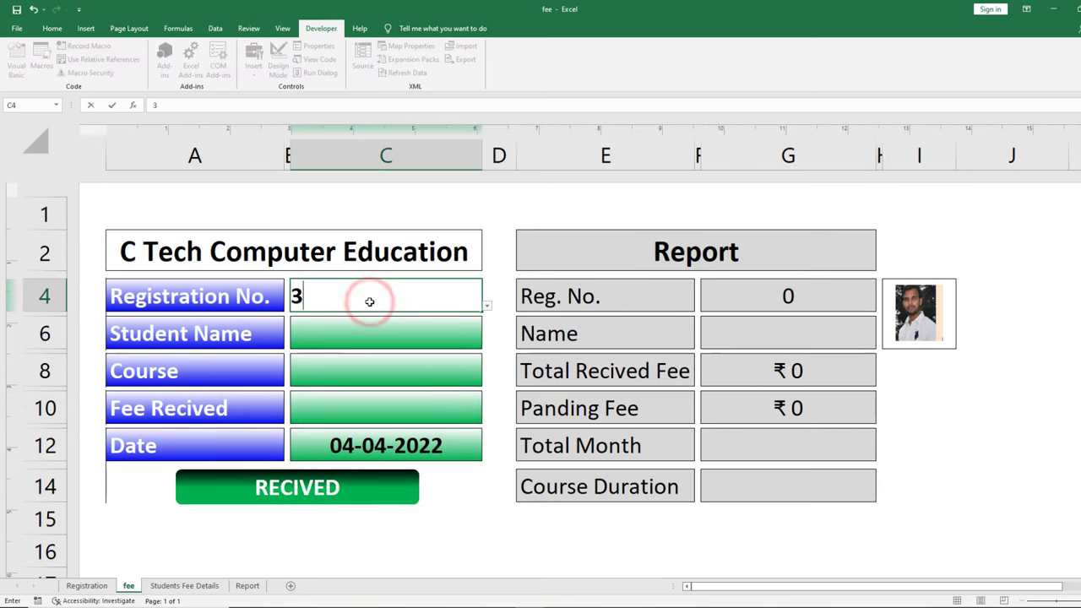
key("Return")
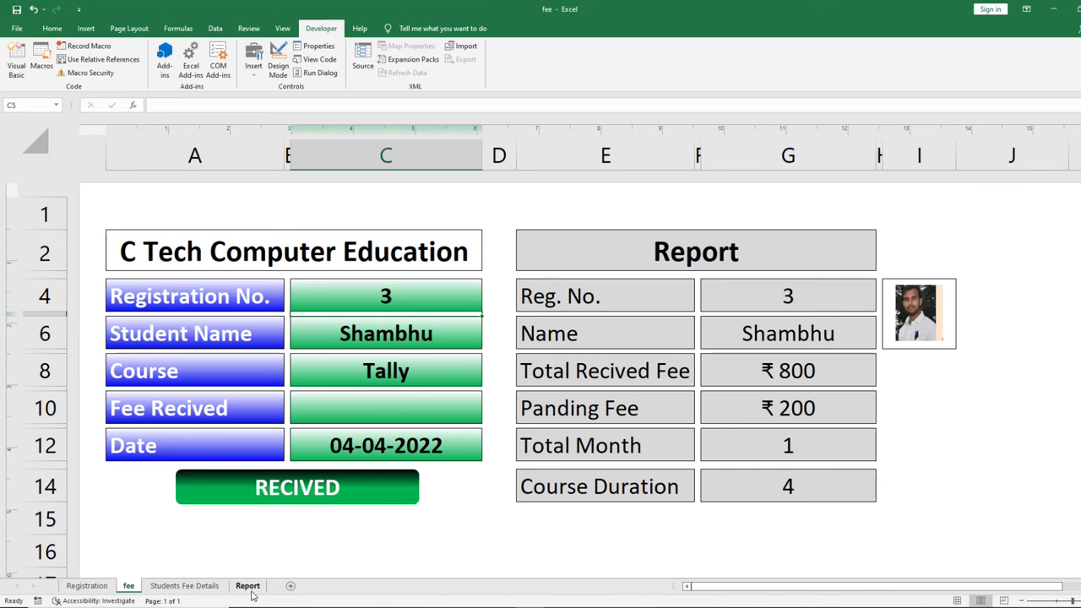
Run FIND for roll 3 on the Report, check Students Fee Details, then return to the form.
left_click(247, 586)
left_click(215, 189)
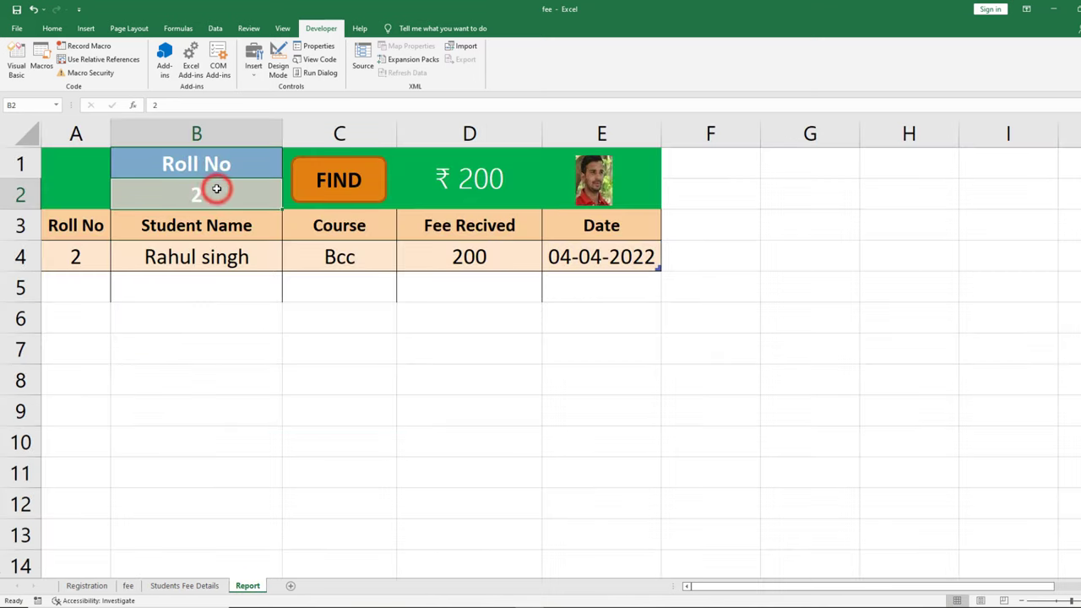
type("3")
left_click(341, 181)
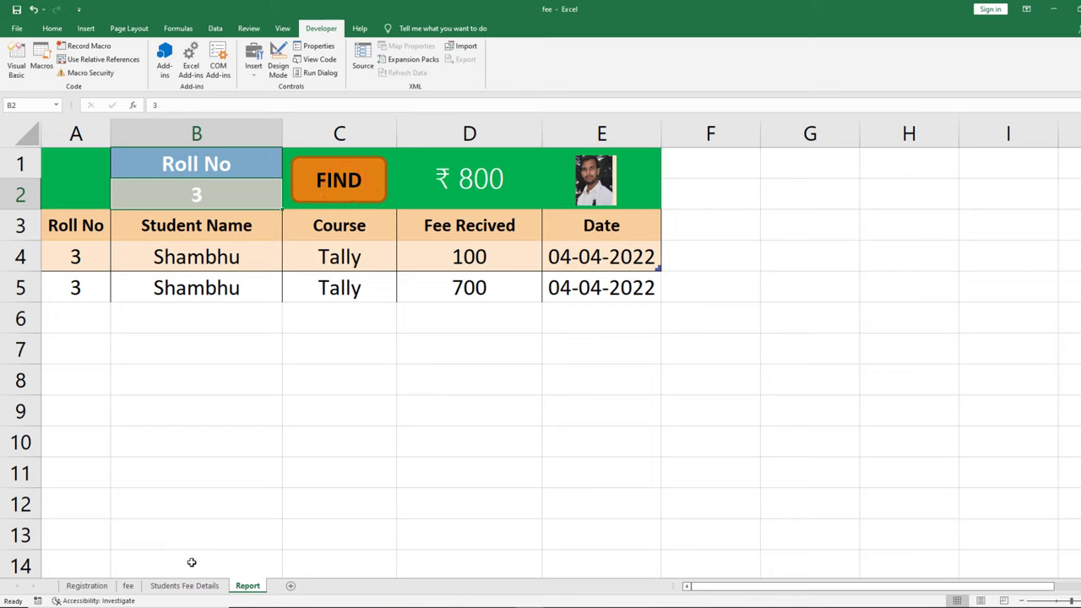
left_click(177, 585)
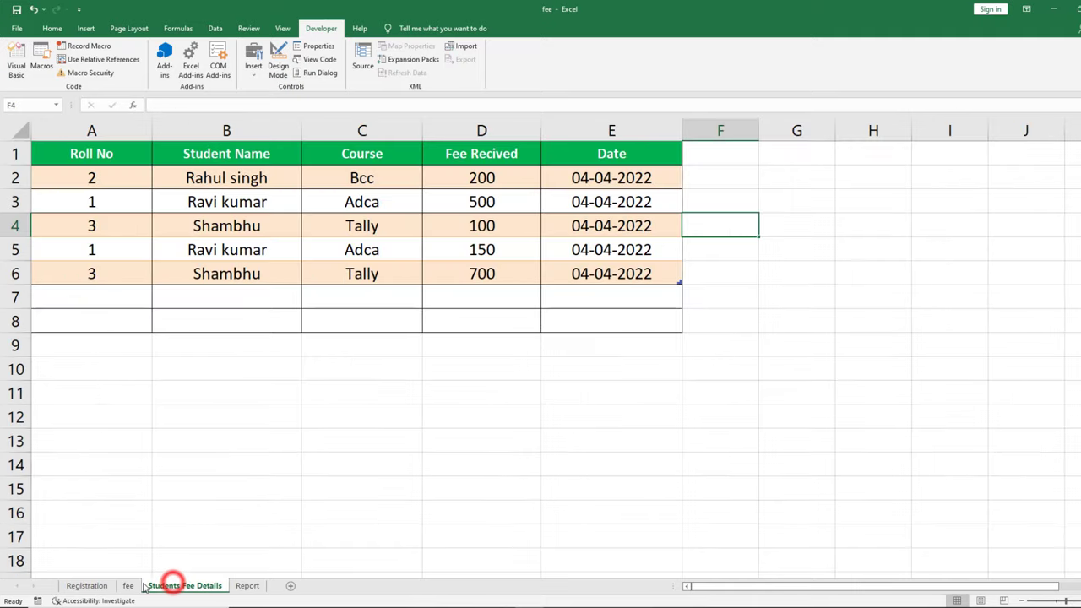
left_click(128, 585)
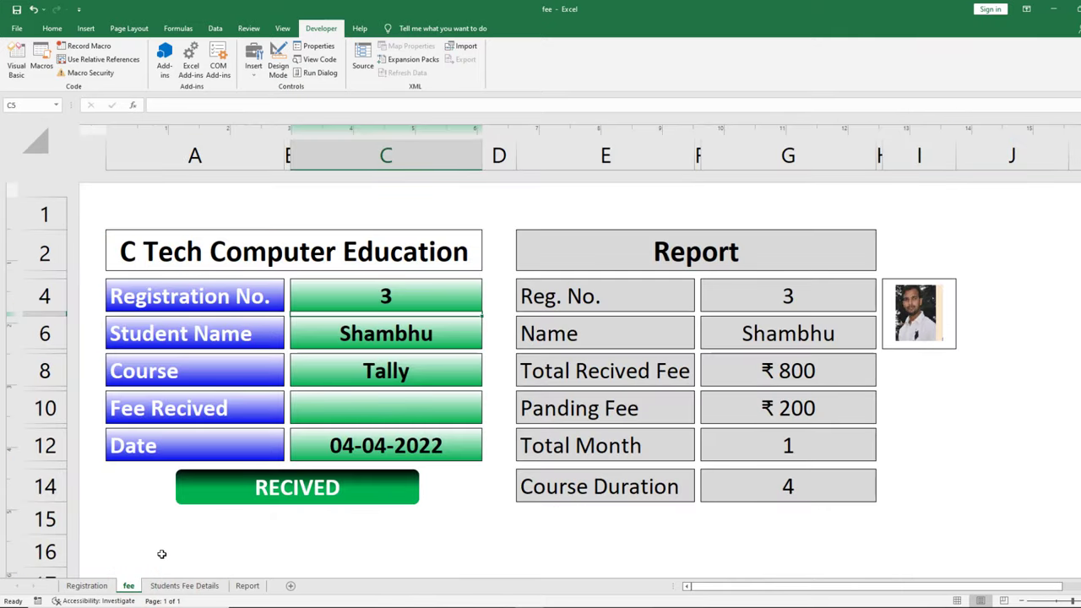